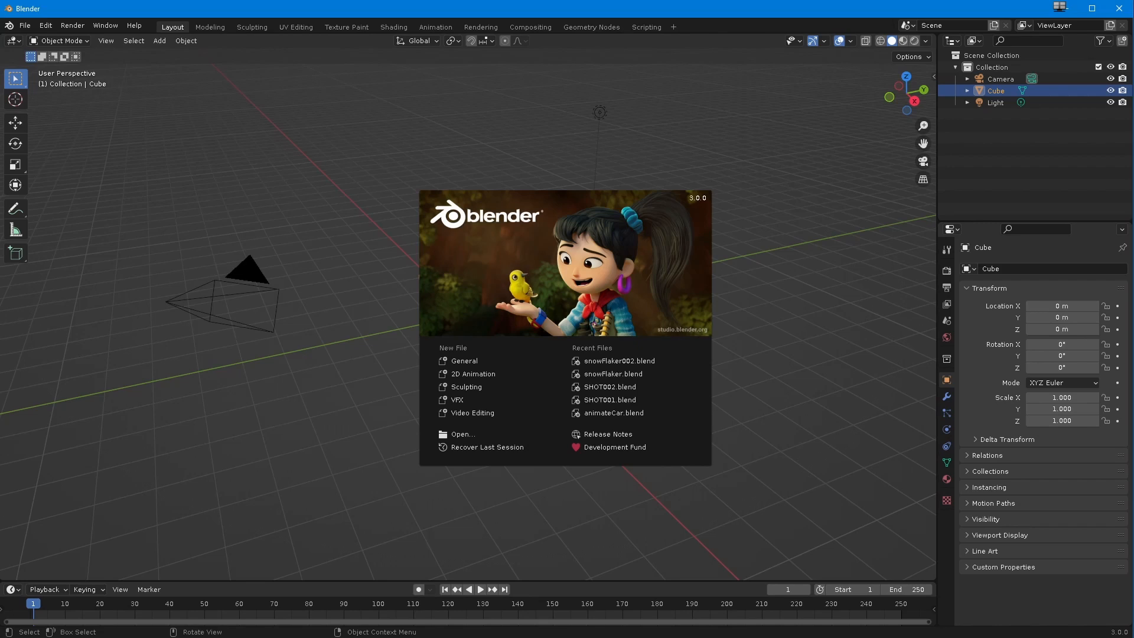
Step: Dismiss the splash screen and switch to the Geometry Nodes workspace with the default cube selected
click(417, 306)
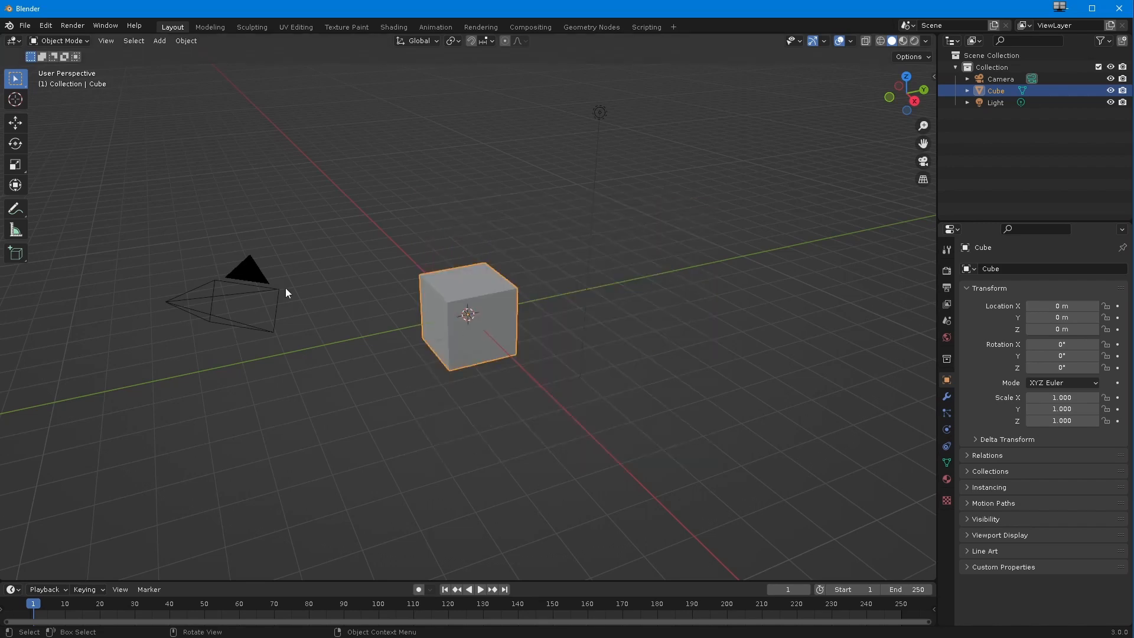
scroll(413, 345, up, 2)
middle_drag(412, 345, 412, 427)
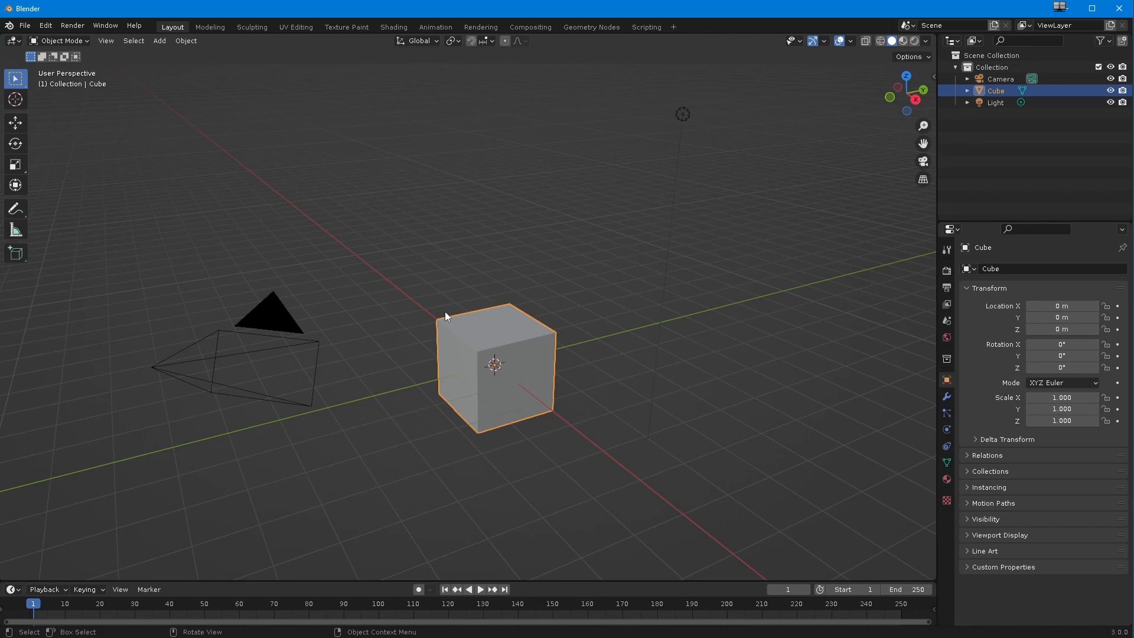
click(591, 27)
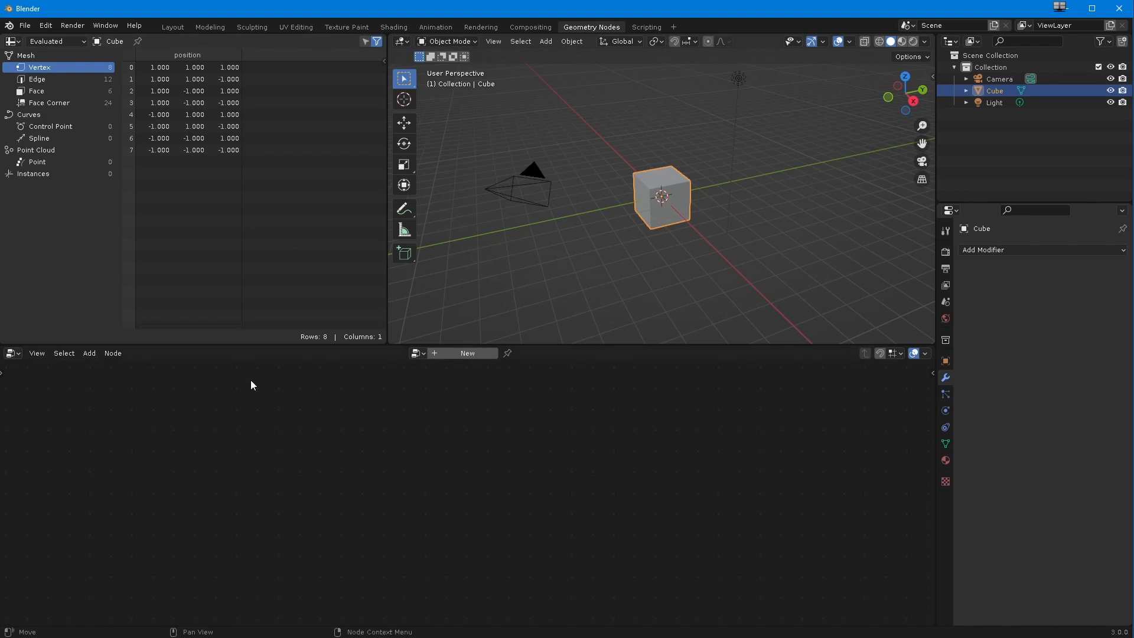
Step: Examine the cube's edge, face corner and face data in the spreadsheet
click(98, 79)
click(50, 103)
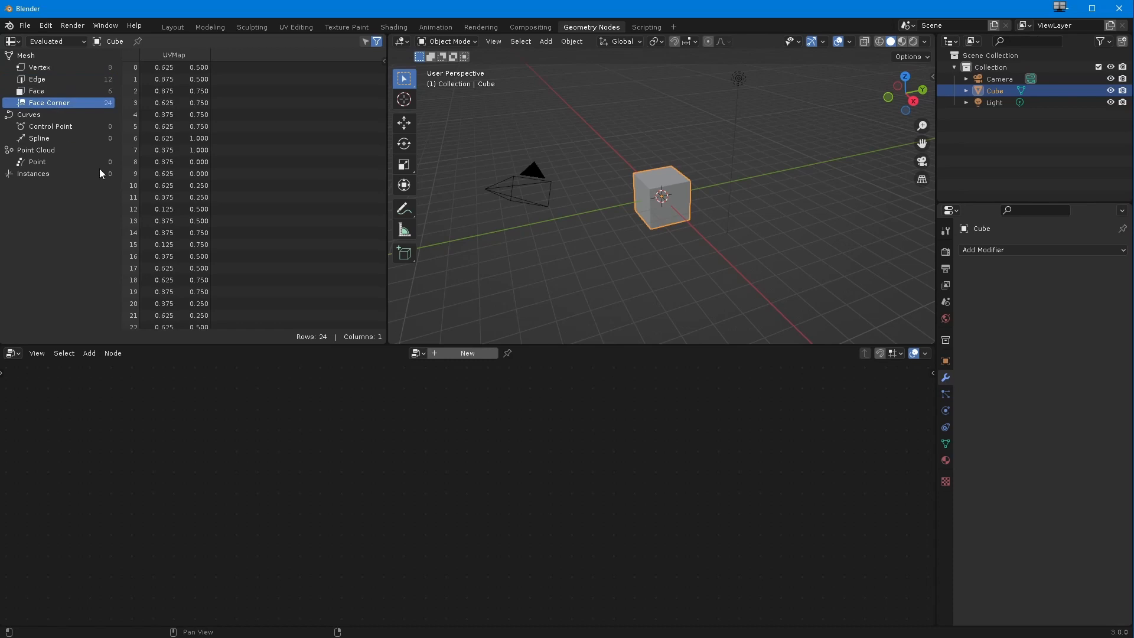
drag(382, 188, 321, 157)
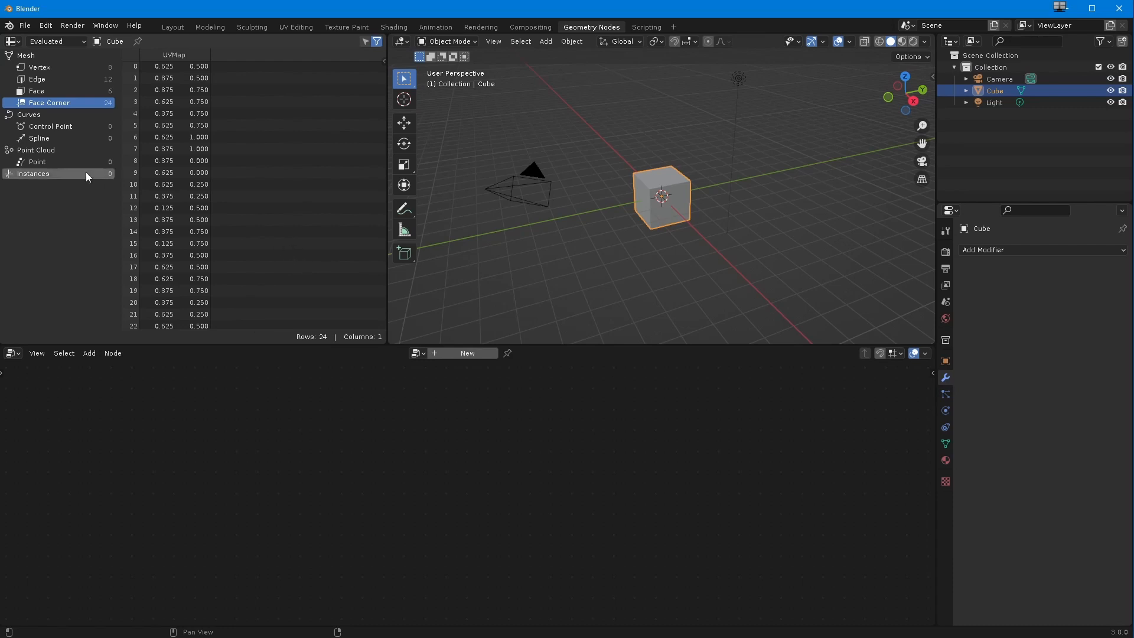
click(47, 90)
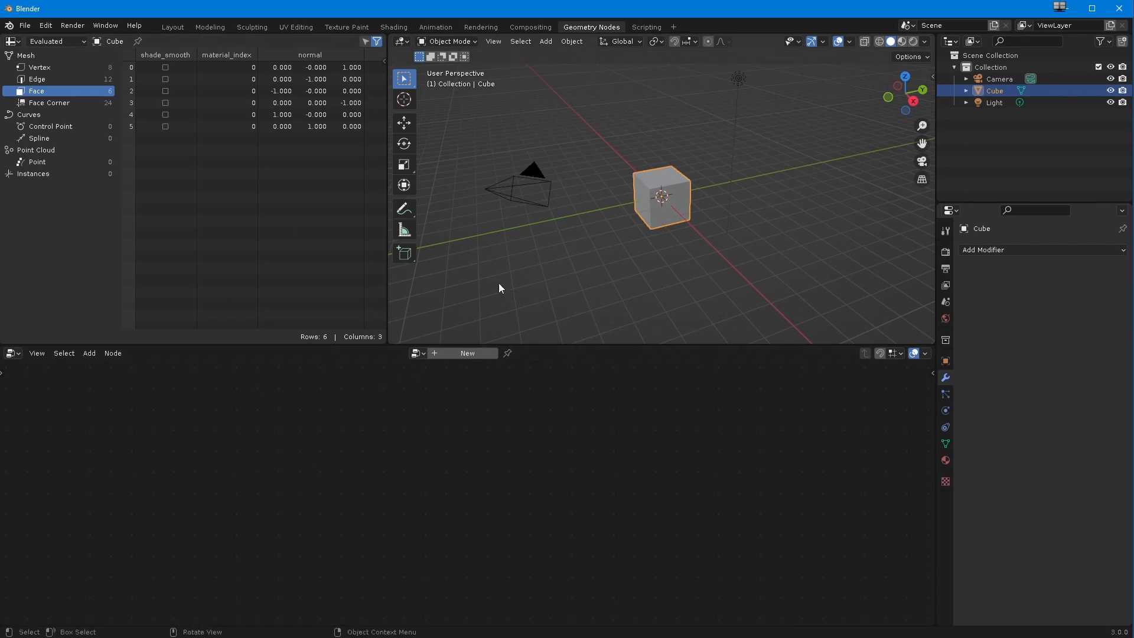
Step: Enlarge the spreadsheet and 3D viewport areas by lowering their border with the node editor, and frame the cube
drag(448, 345, 447, 374)
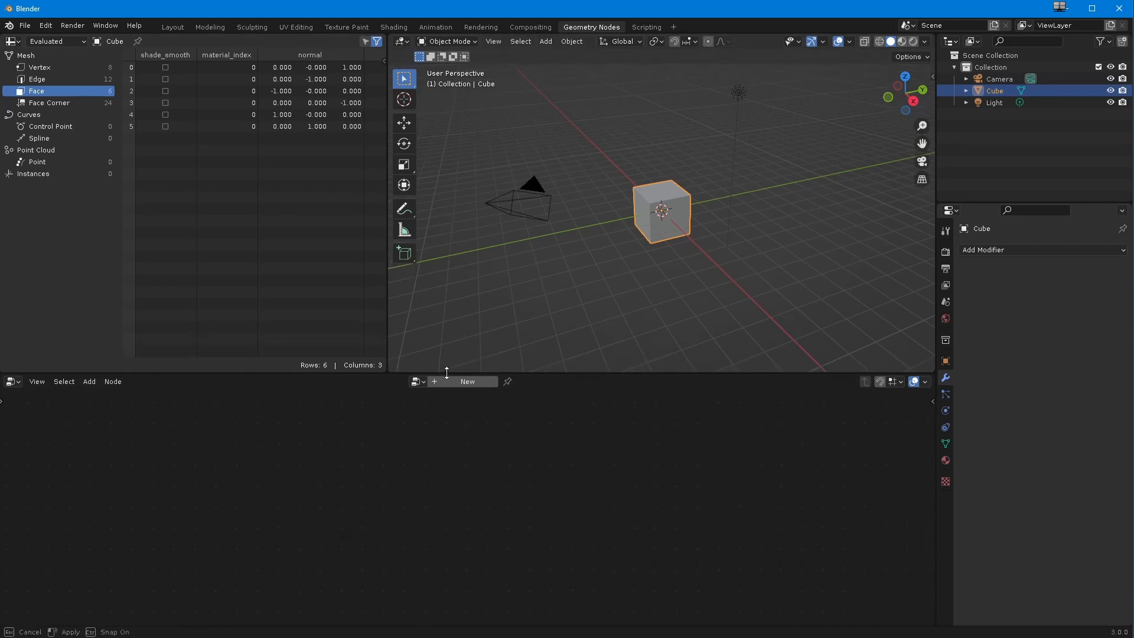
scroll(522, 308, up, 2)
shift+middle_drag(513, 282, 553, 304)
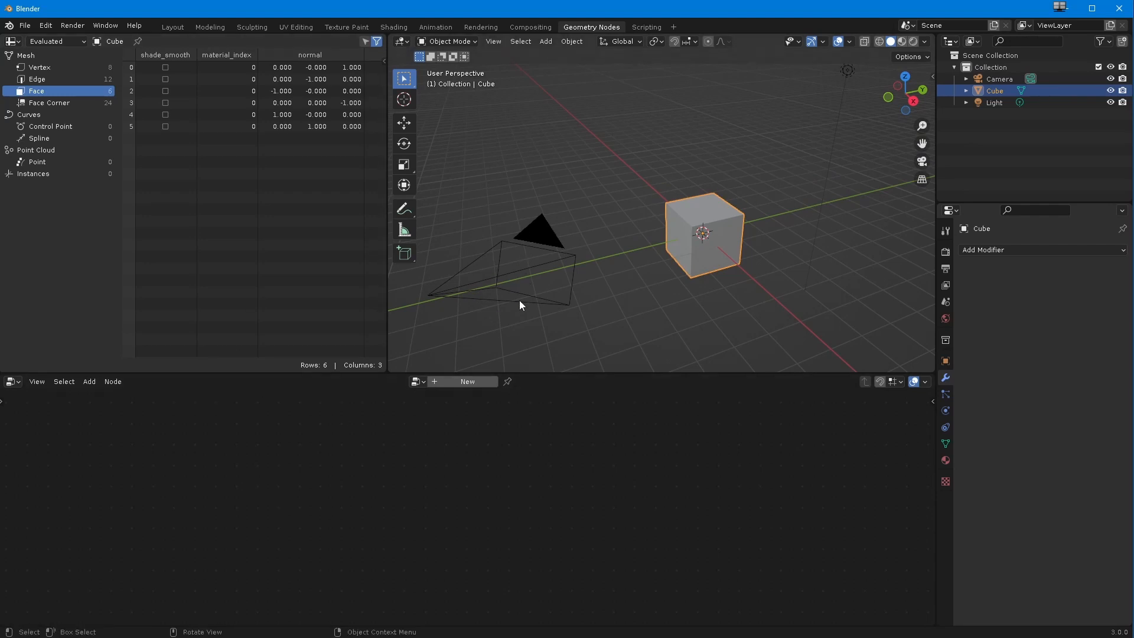
middle_drag(512, 302, 470, 299)
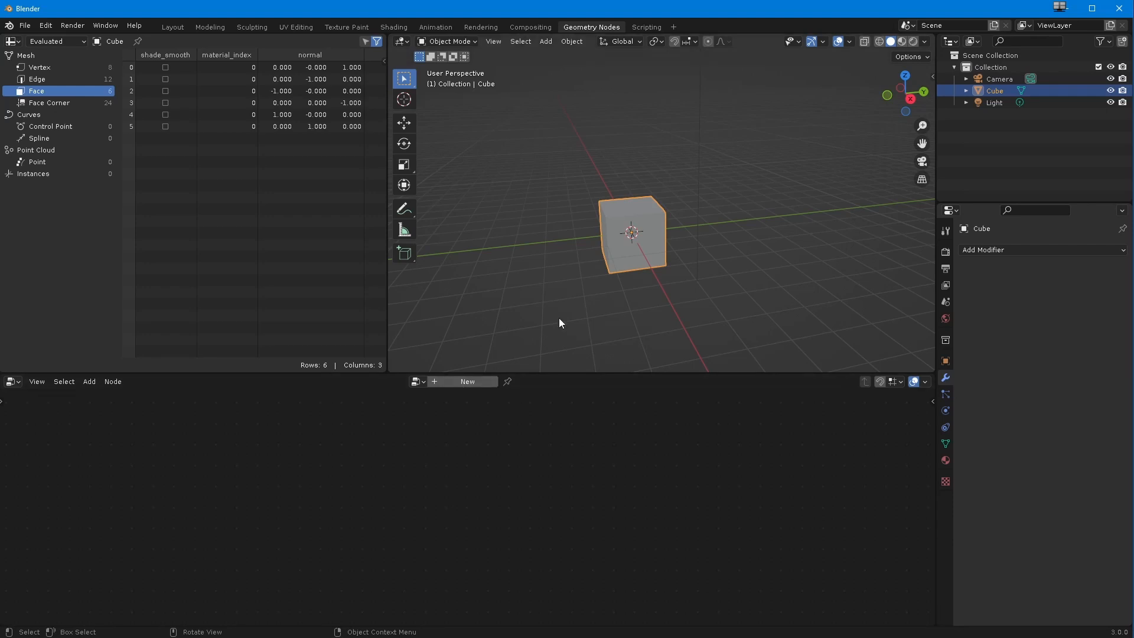
Step: Rename the Cube object to snowf in the outliner
double_click(995, 90)
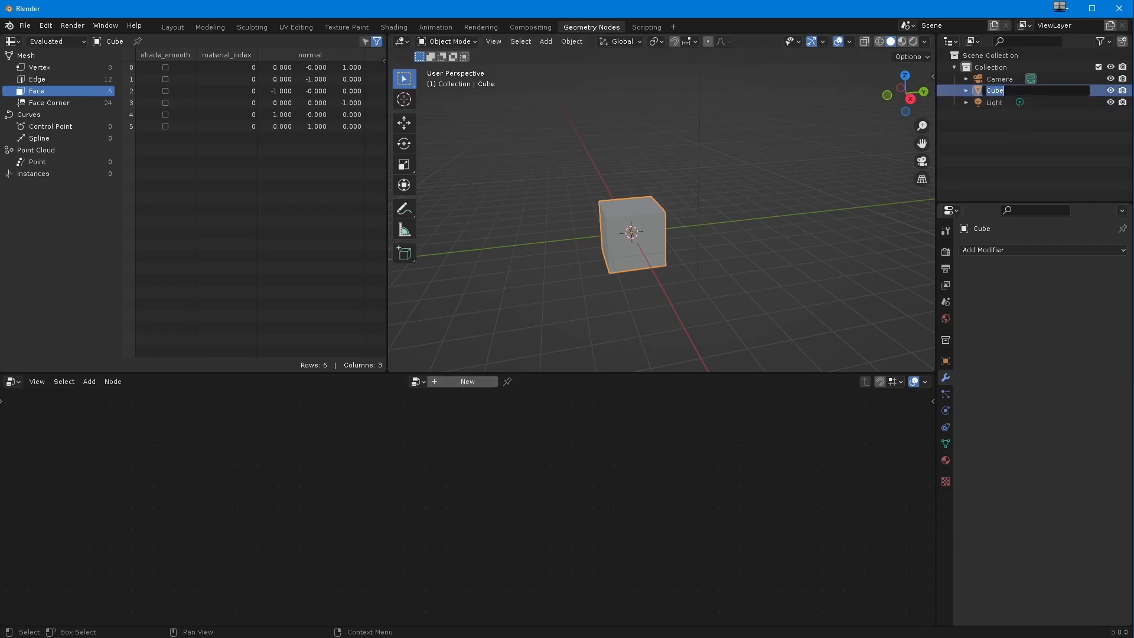
text(snowf)
key(Return)
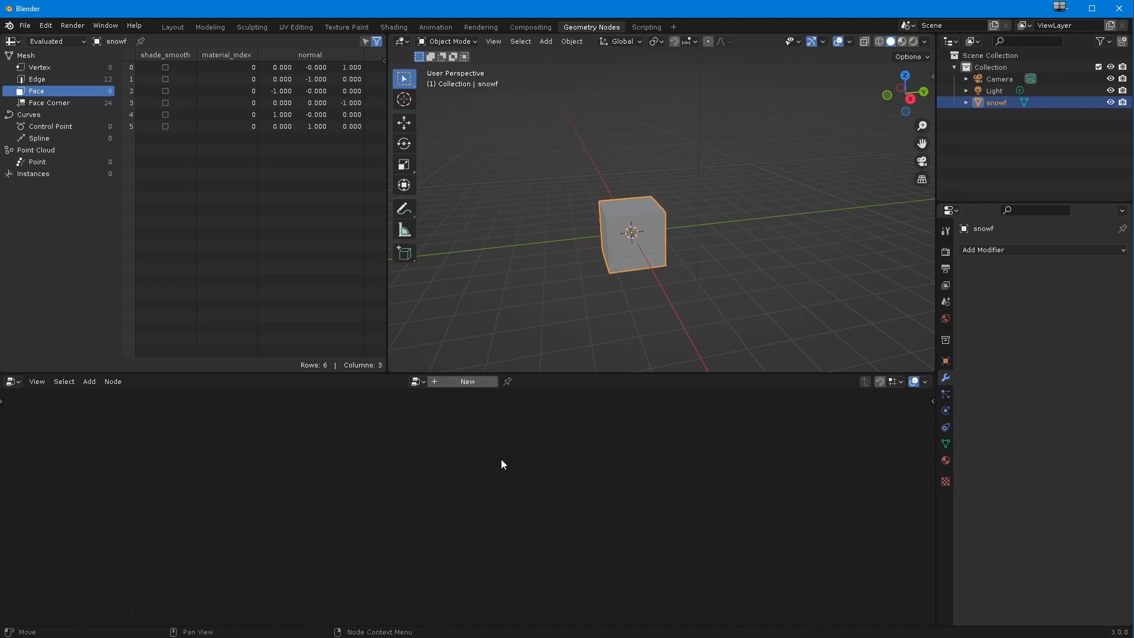
Step: Create a new geometry node tree for the snowf object and name it snowNode
click(461, 381)
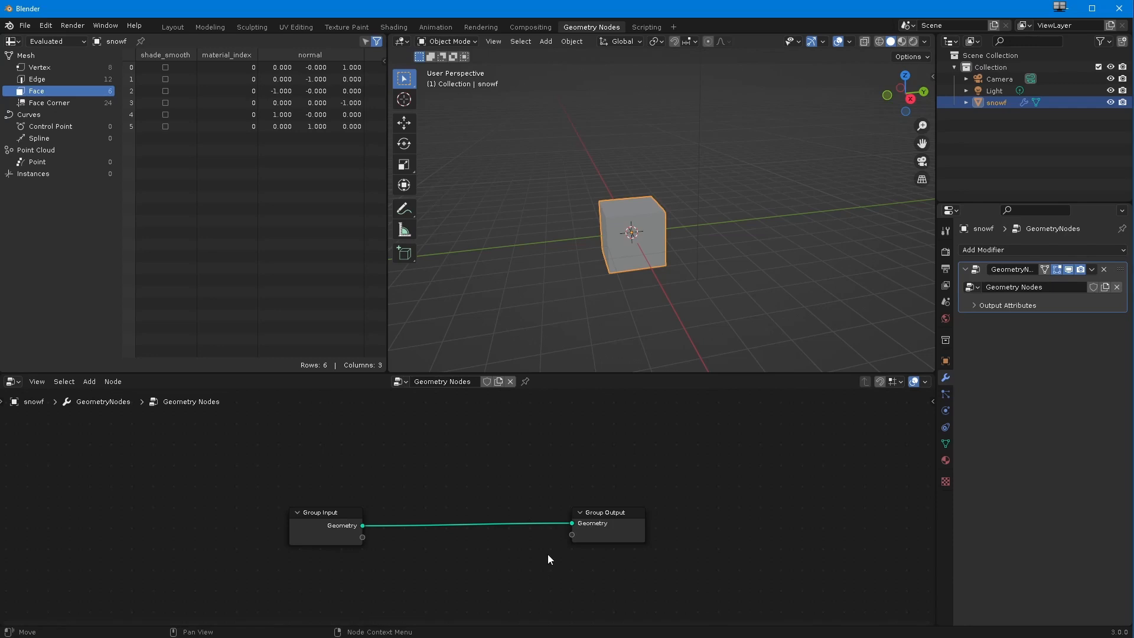
double_click(457, 382)
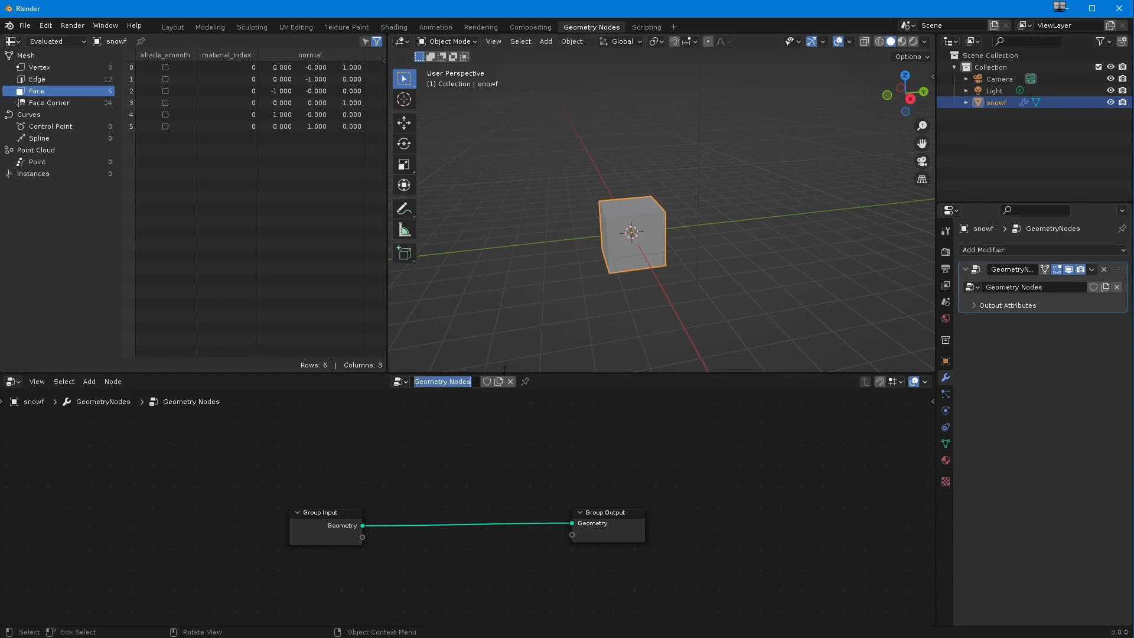
text(snowNode)
key(Return)
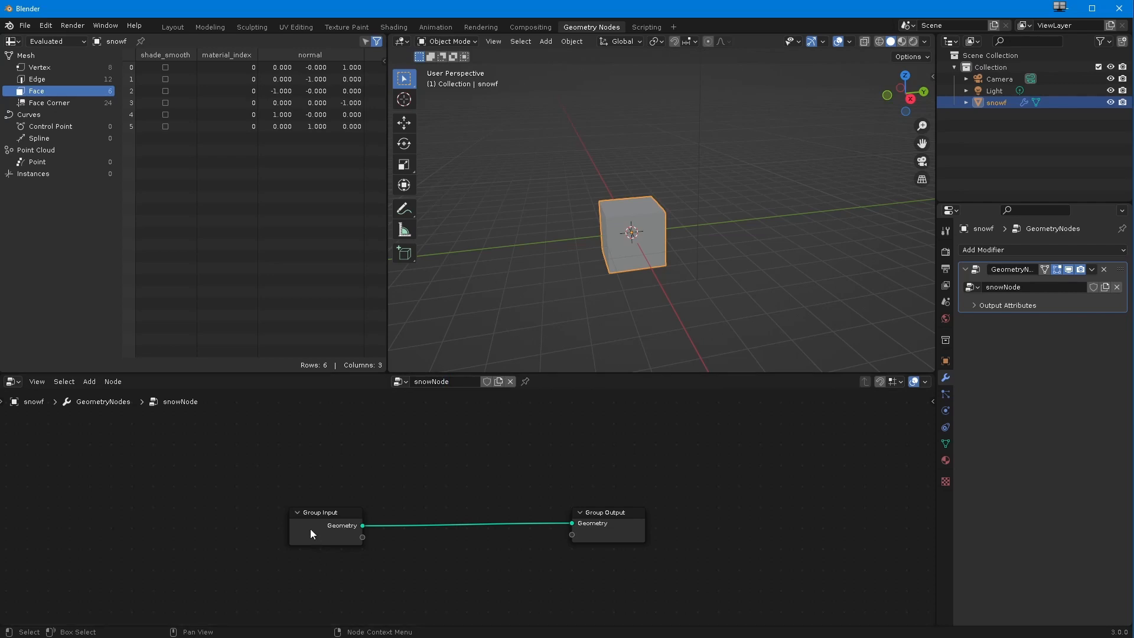
Step: Move the Group Input and Group Output nodes further apart to make room between them
drag(316, 511, 285, 508)
drag(636, 529, 704, 533)
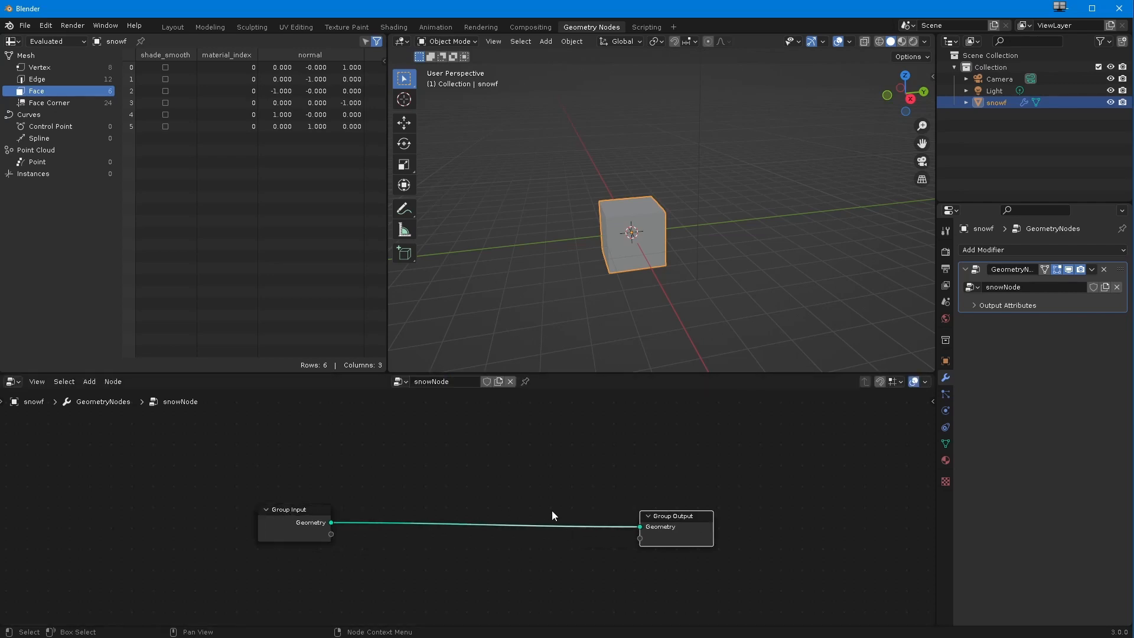
drag(290, 513, 395, 520)
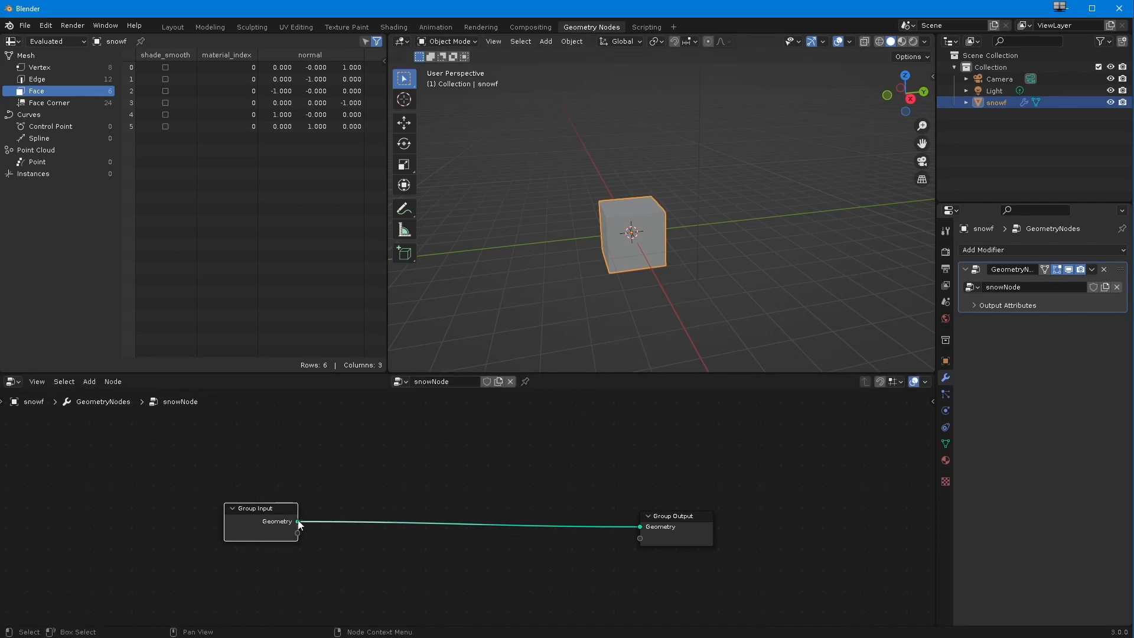
drag(280, 521, 255, 507)
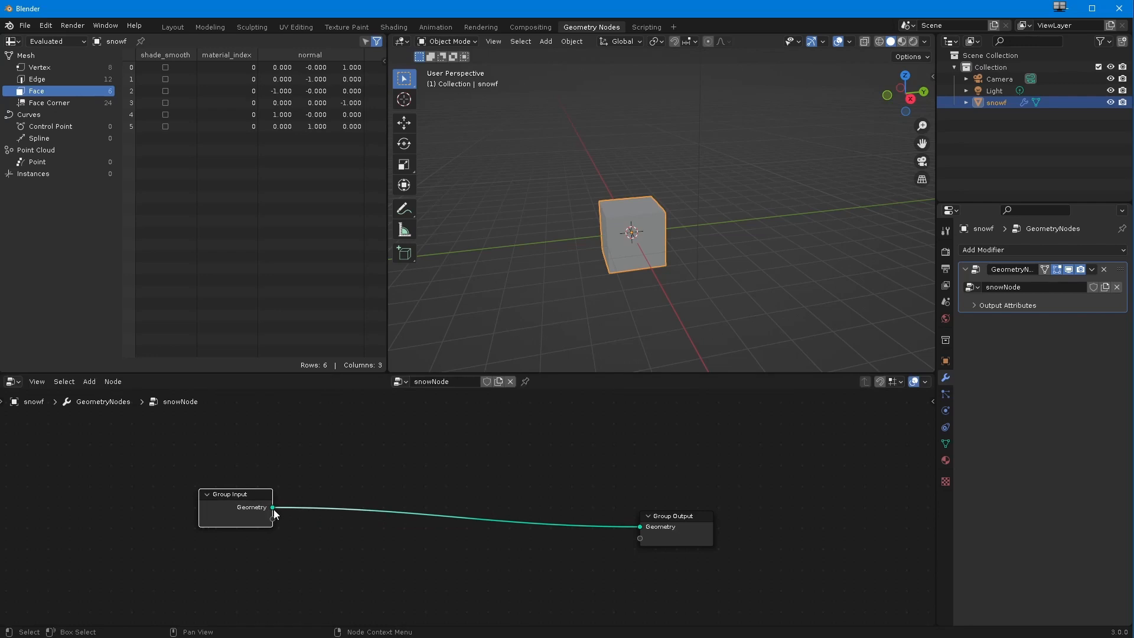
Step: Disconnect the Group Input geometry from the Group Output node and reposition Group Input
drag(630, 530, 591, 552)
drag(248, 504, 270, 509)
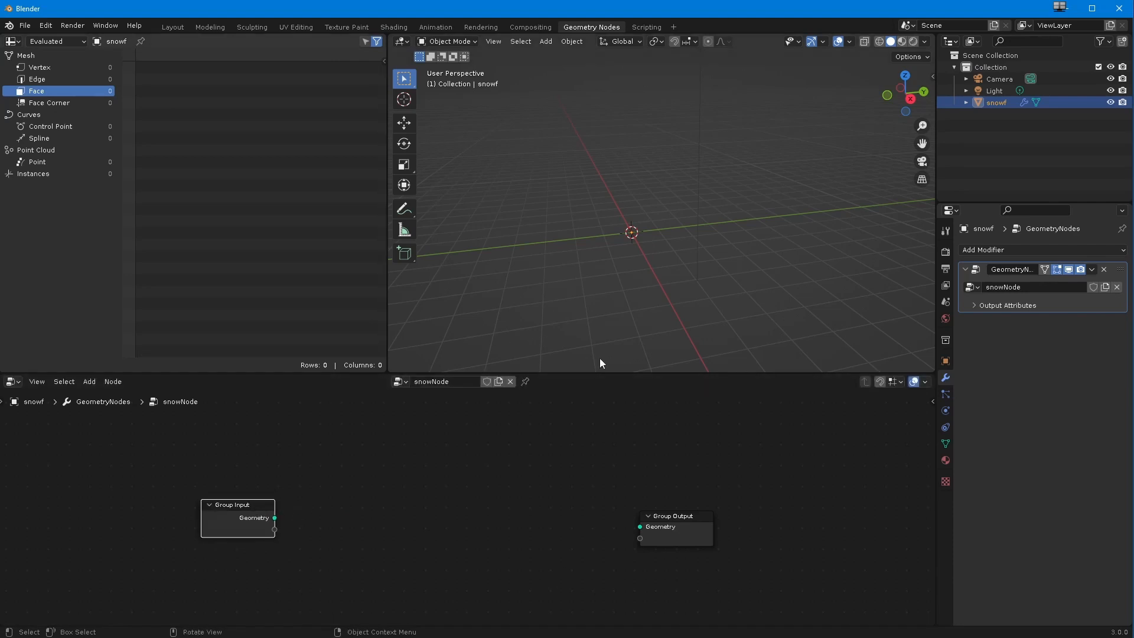
middle_drag(581, 254, 572, 300)
drag(275, 517, 187, 451)
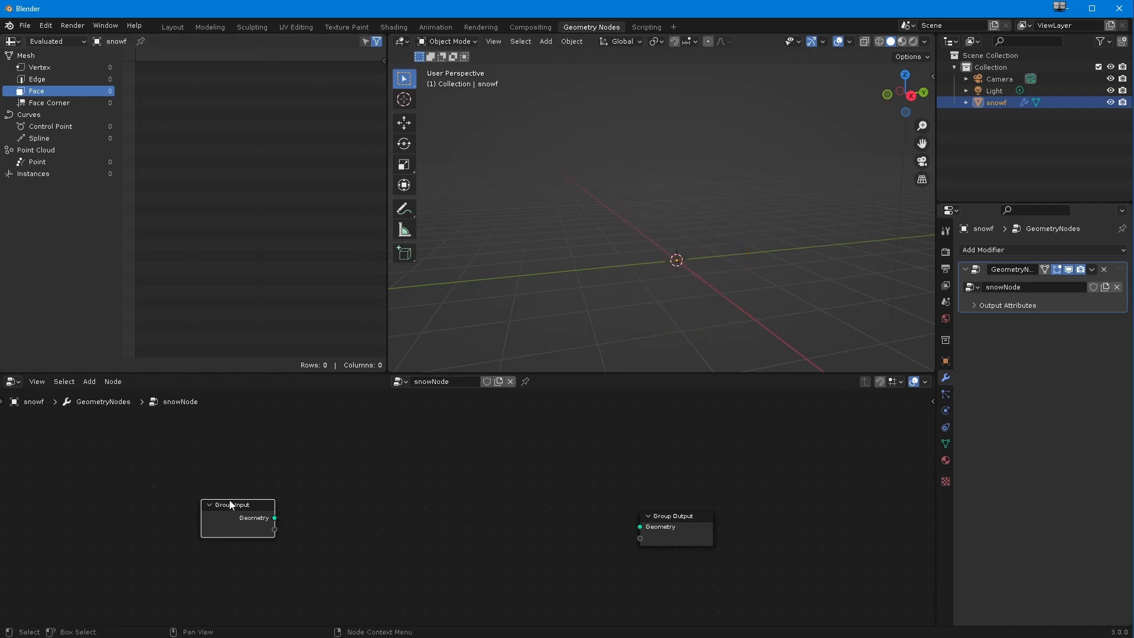
drag(230, 503, 232, 512)
Step: Try adding a Curve Circle node between Group Input and Group Output, and undo the addition
scroll(348, 515, up, 1)
click(90, 382)
mouse_move(107, 436)
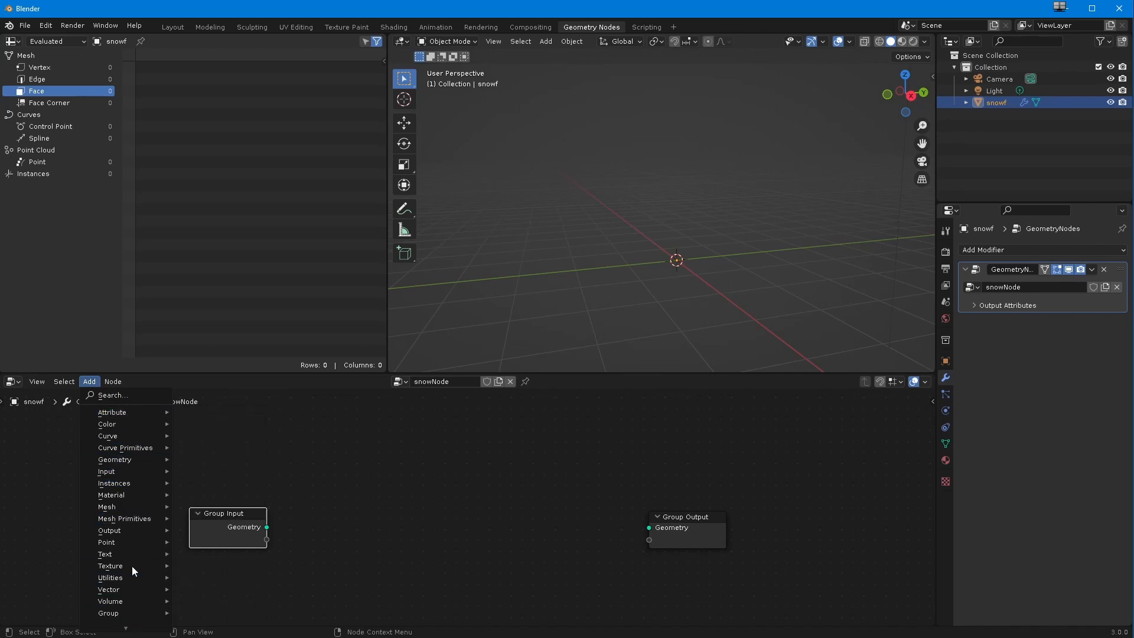
mouse_move(121, 415)
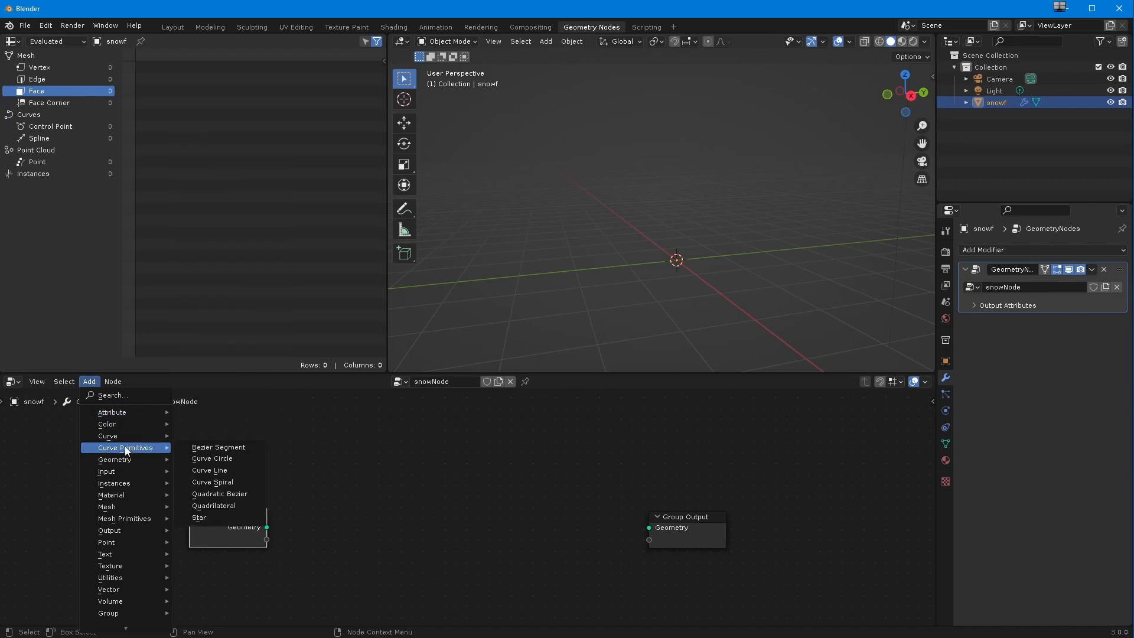
click(200, 464)
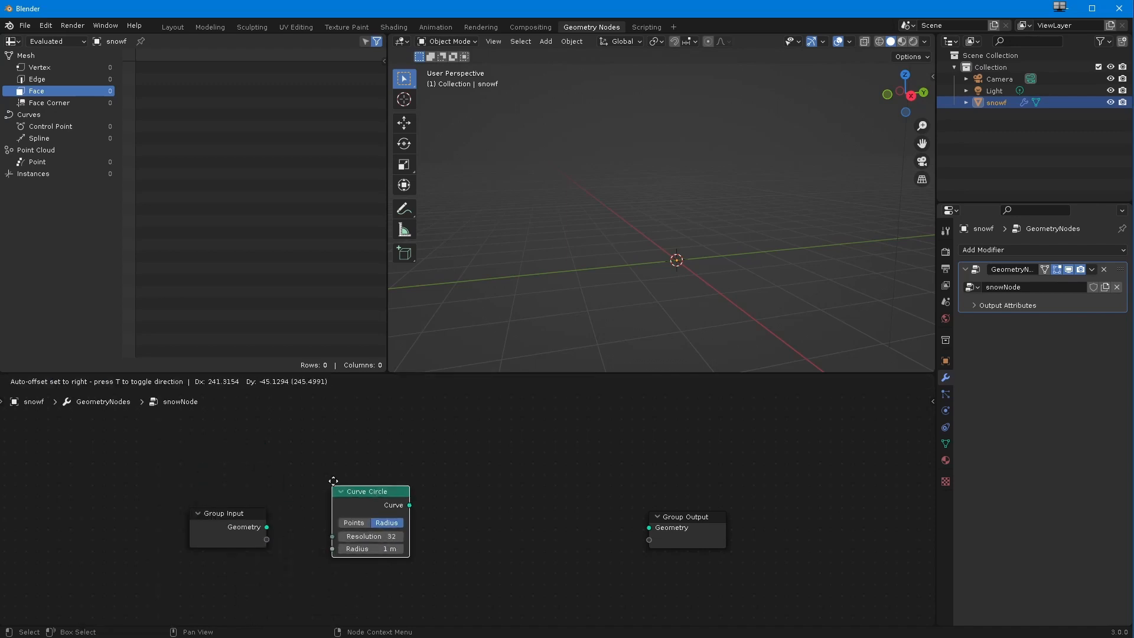
click(420, 551)
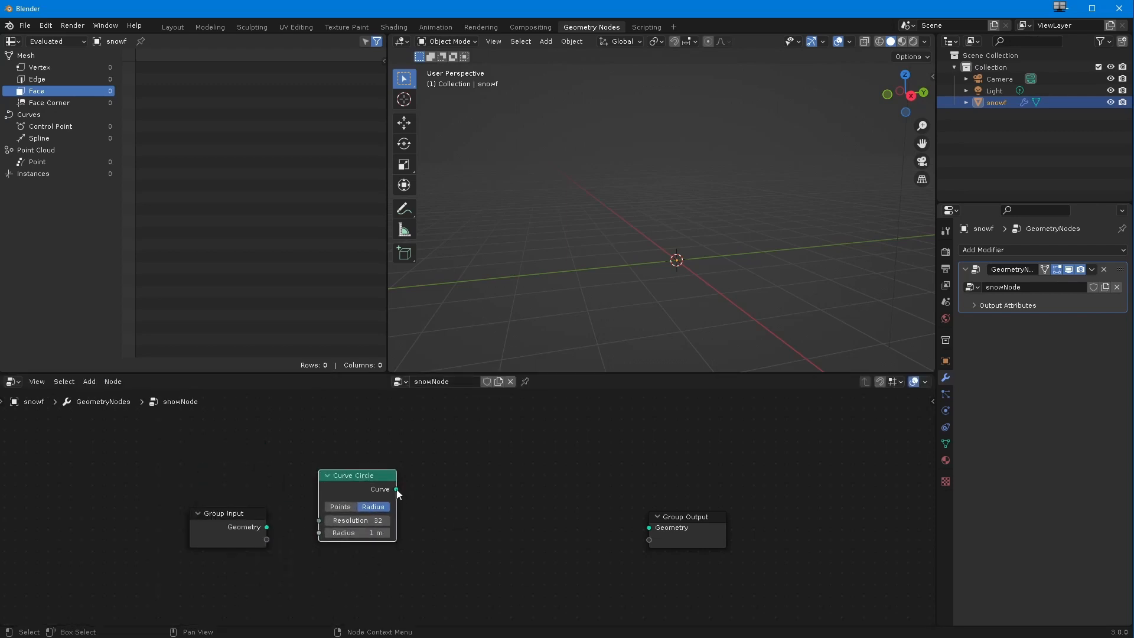
key(ctrl+z)
key(ctrl+z)
Step: Add a Curve Line node between the group nodes and connect its Curve output to the Group Output geometry
click(89, 381)
mouse_move(139, 449)
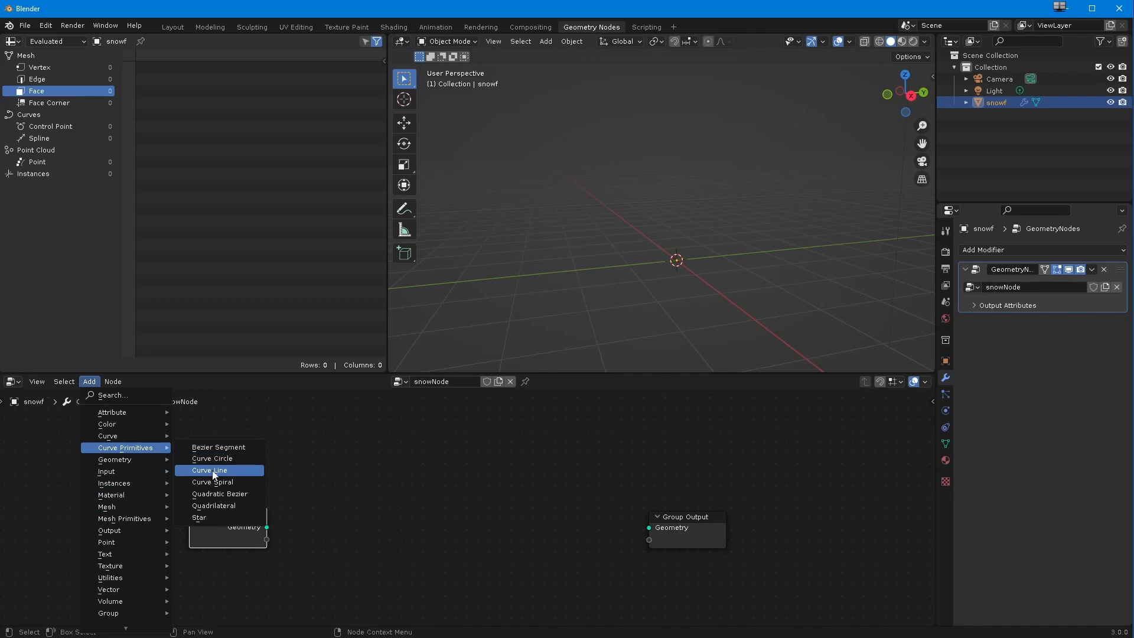
click(214, 470)
drag(420, 476, 652, 528)
middle_drag(634, 276, 583, 299)
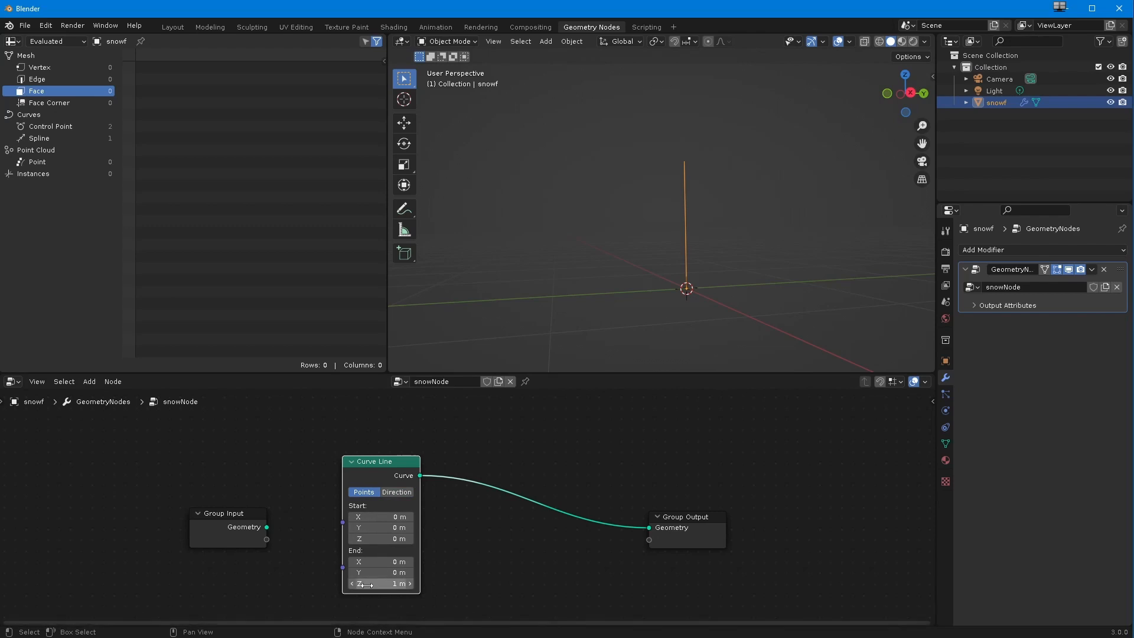
Step: Try the Curve Line node's Direction mode and return it to Points mode
click(398, 492)
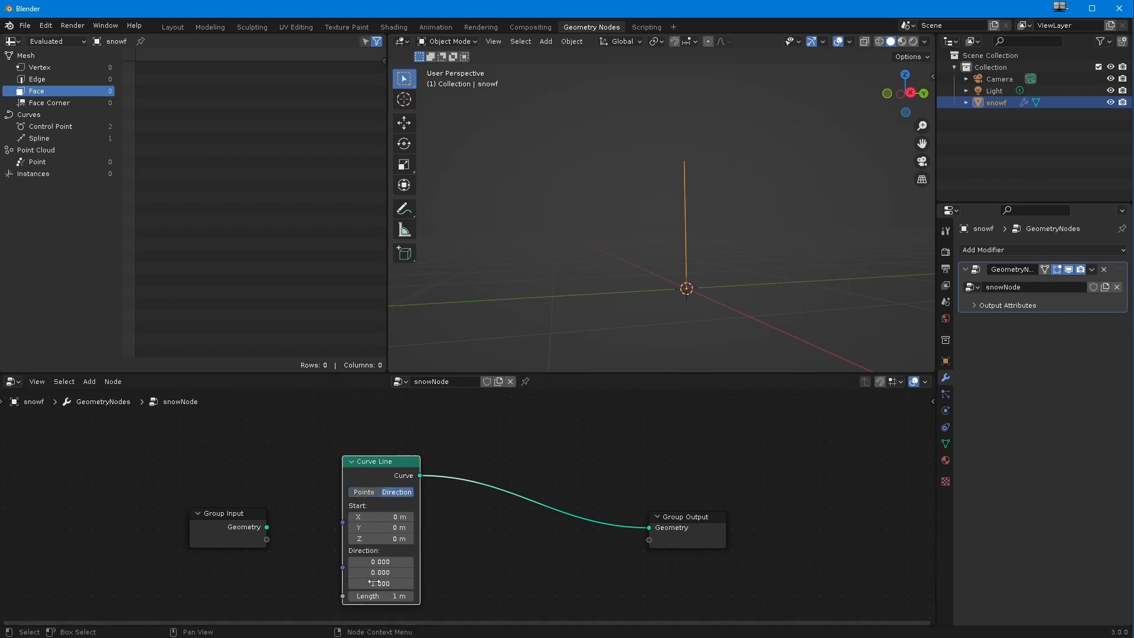
mouse_move(381, 572)
mouse_down()
mouse_move(365, 572)
mouse_move(392, 572)
mouse_move(379, 573)
mouse_up()
click(363, 492)
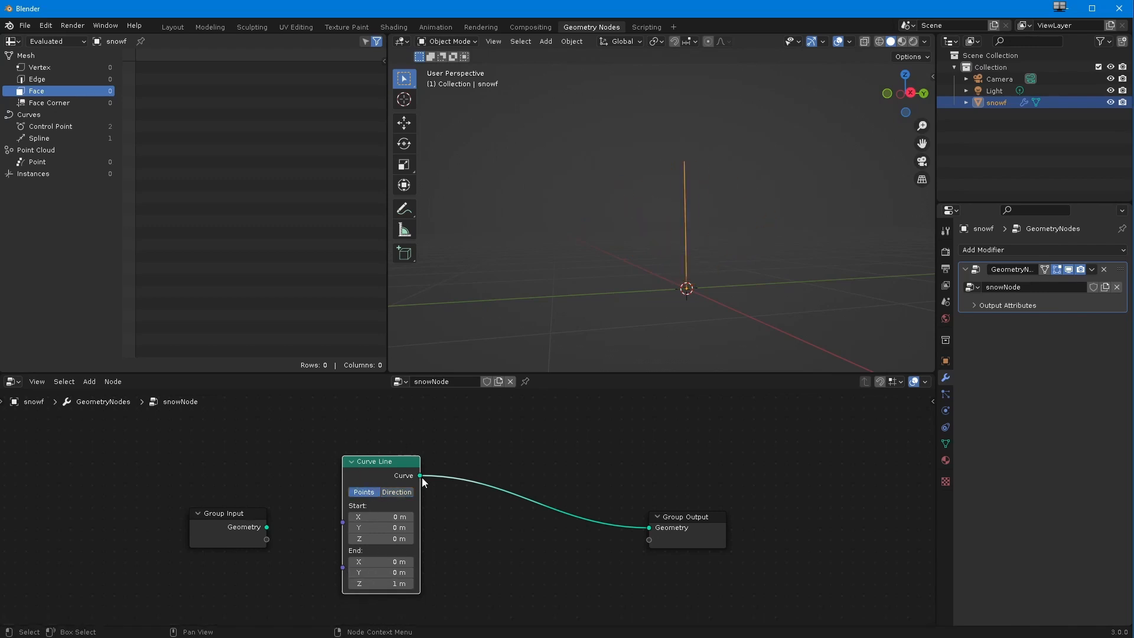
Step: Try a start Y value of -1 m on the Curve Line node and undo the change
mouse_move(378, 527)
mouse_down()
mouse_move(394, 527)
mouse_move(360, 527)
mouse_up()
click(373, 529)
text(-1)
key(Return)
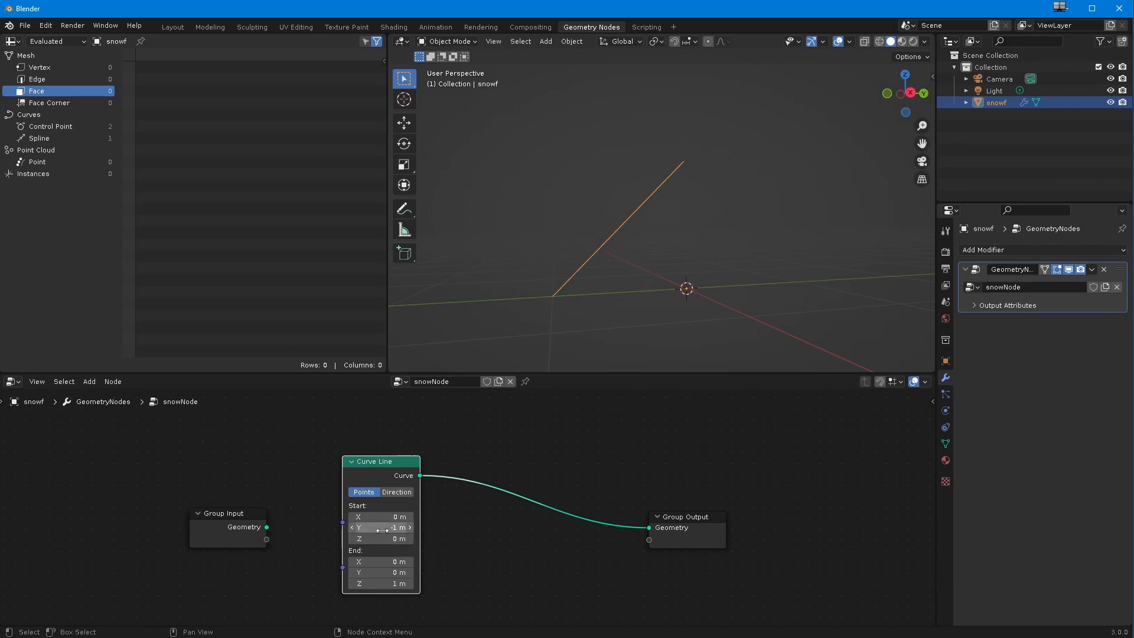
key(ctrl+z)
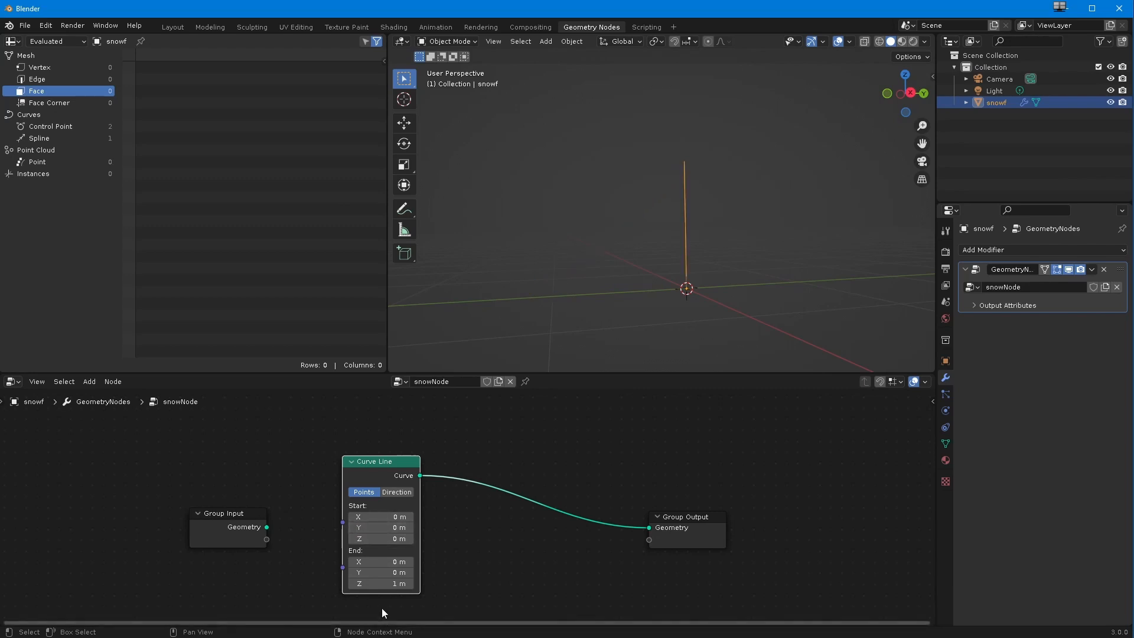
Step: Set the end Z value of the Curve Line node to 3.5 m and bring the whole line into view
click(383, 584)
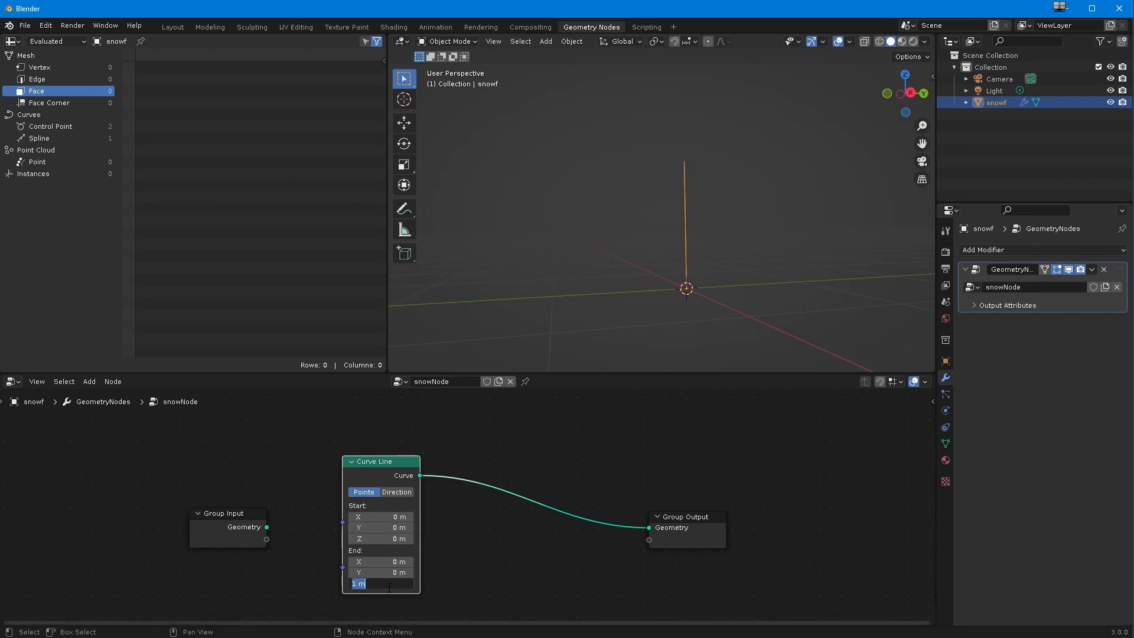
text(3.5)
key(Return)
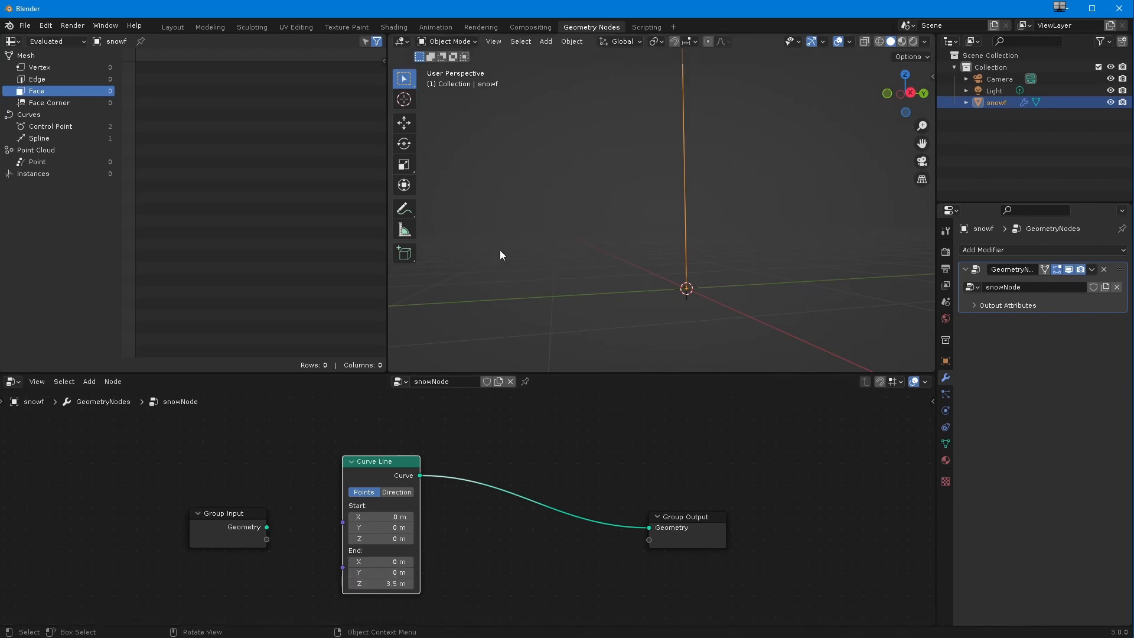
scroll(482, 276, down, 1)
middle_drag(487, 289, 500, 325)
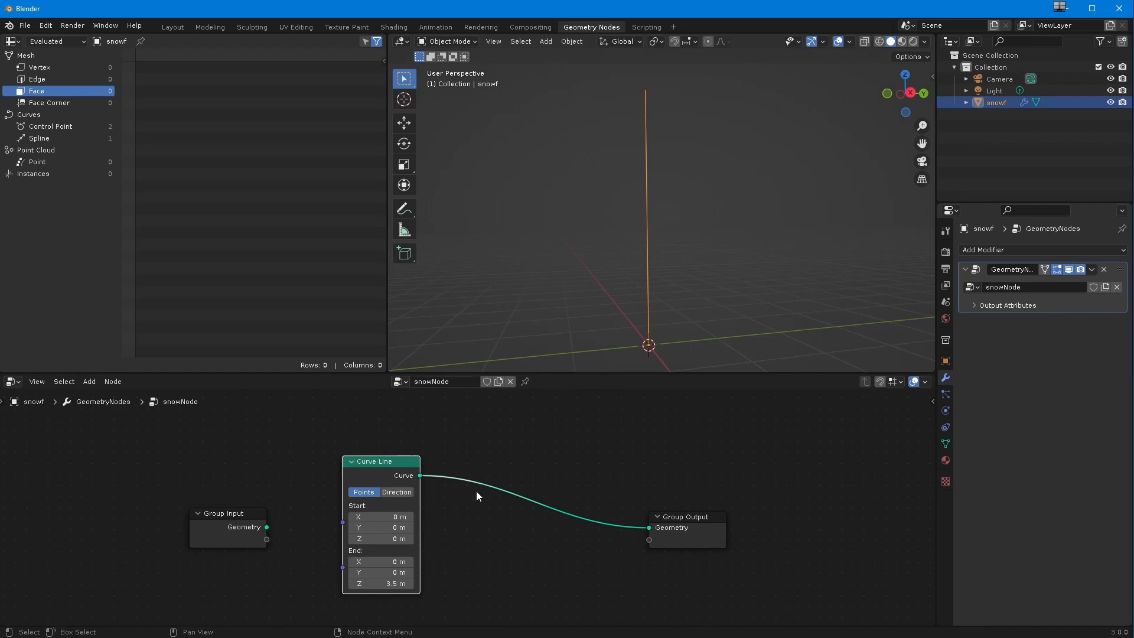
Step: Delete the unconnected Group Input node from the snowNode tree
drag(236, 520, 105, 495)
key(x)
click(89, 382)
mouse_move(108, 475)
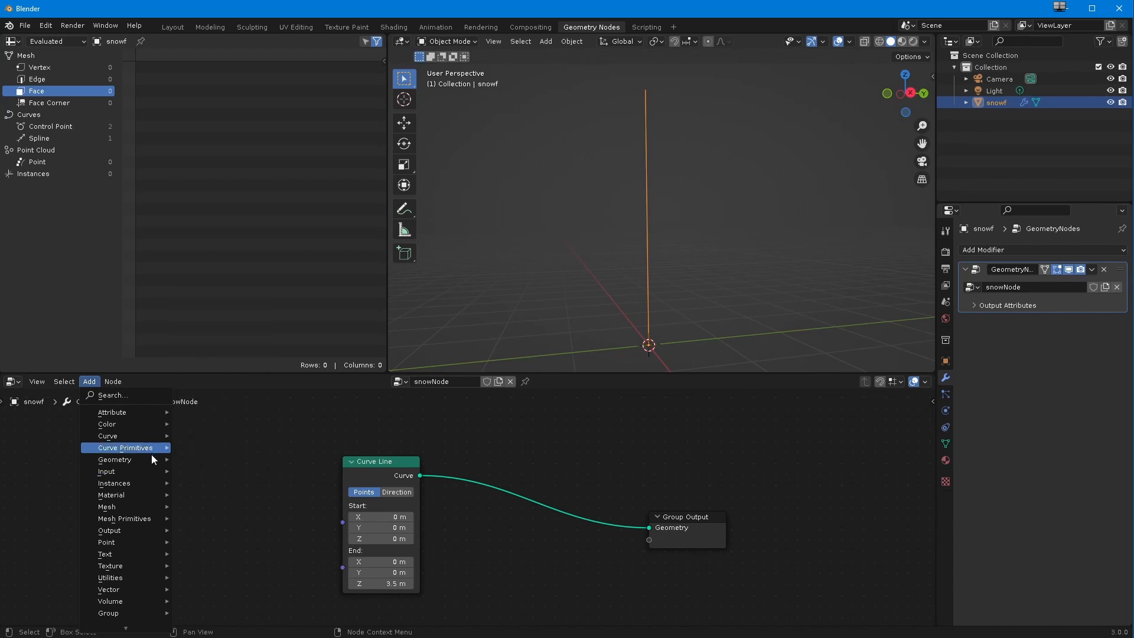
mouse_move(140, 456)
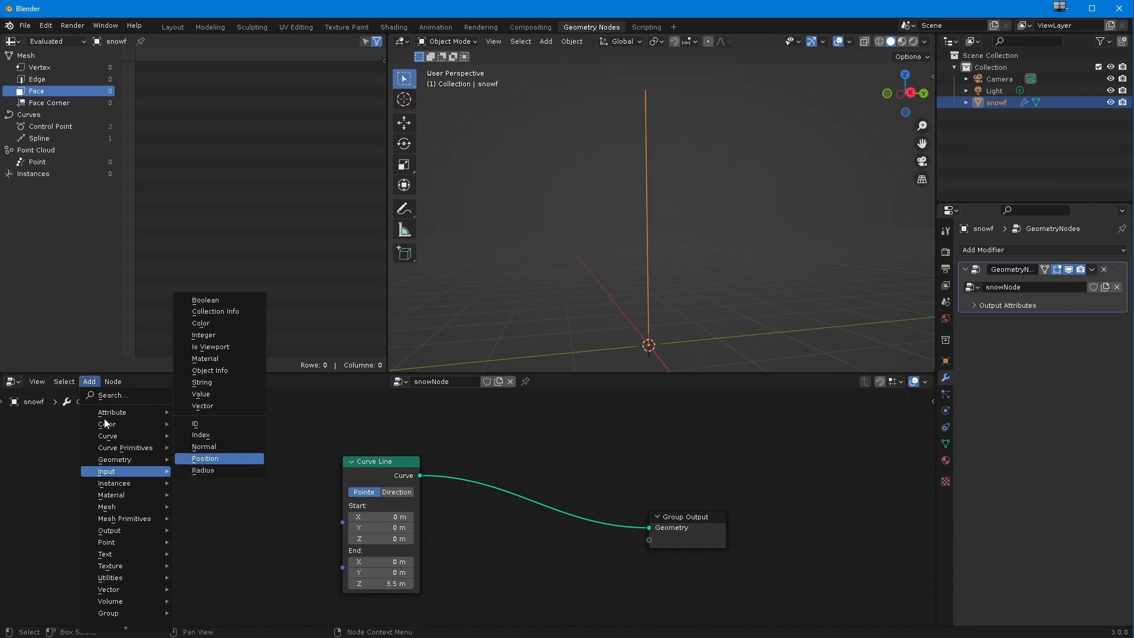
click(112, 395)
text(ge)
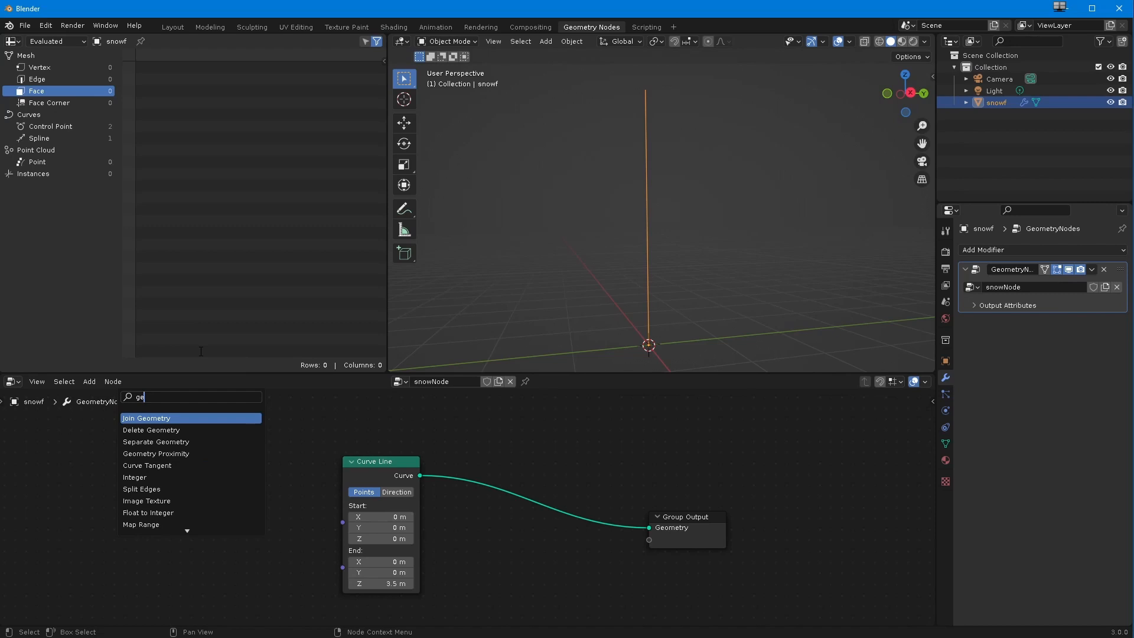
text(ome)
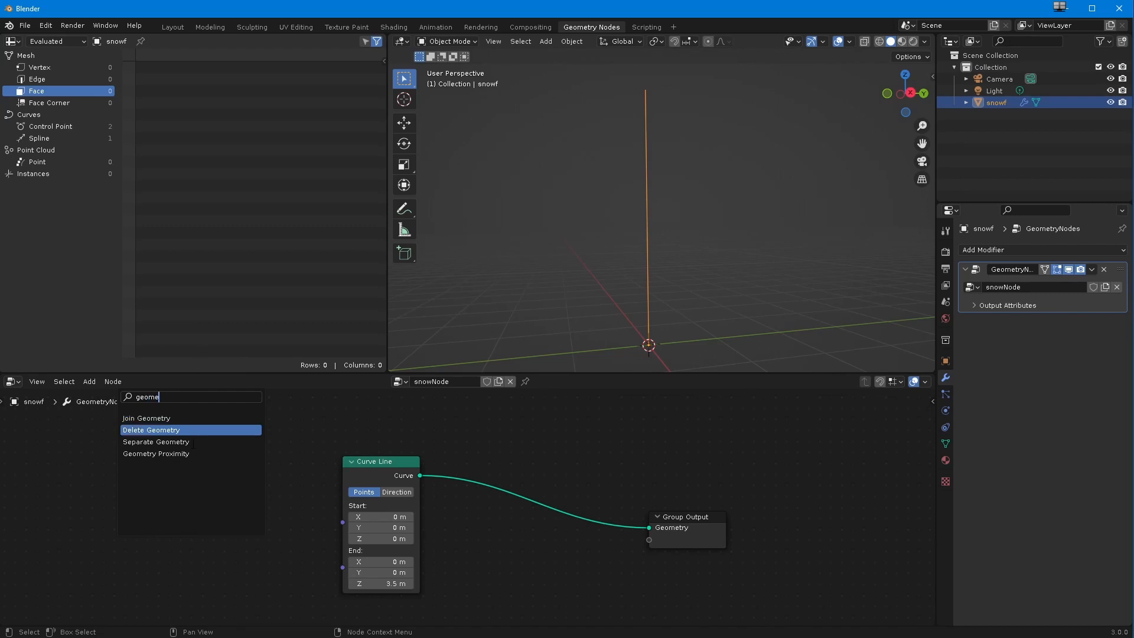
click(88, 450)
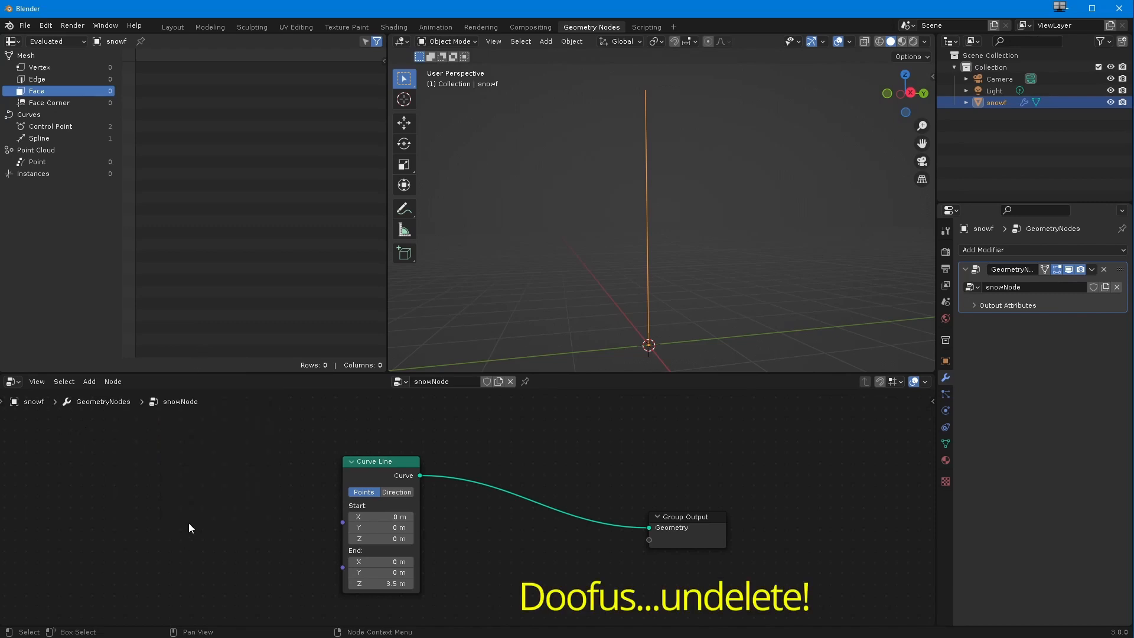
Step: Undo the deletion of the Group Input node and place it well to the left of the Curve Line node
key(ctrl+z)
key(ctrl+z)
drag(194, 519, 38, 449)
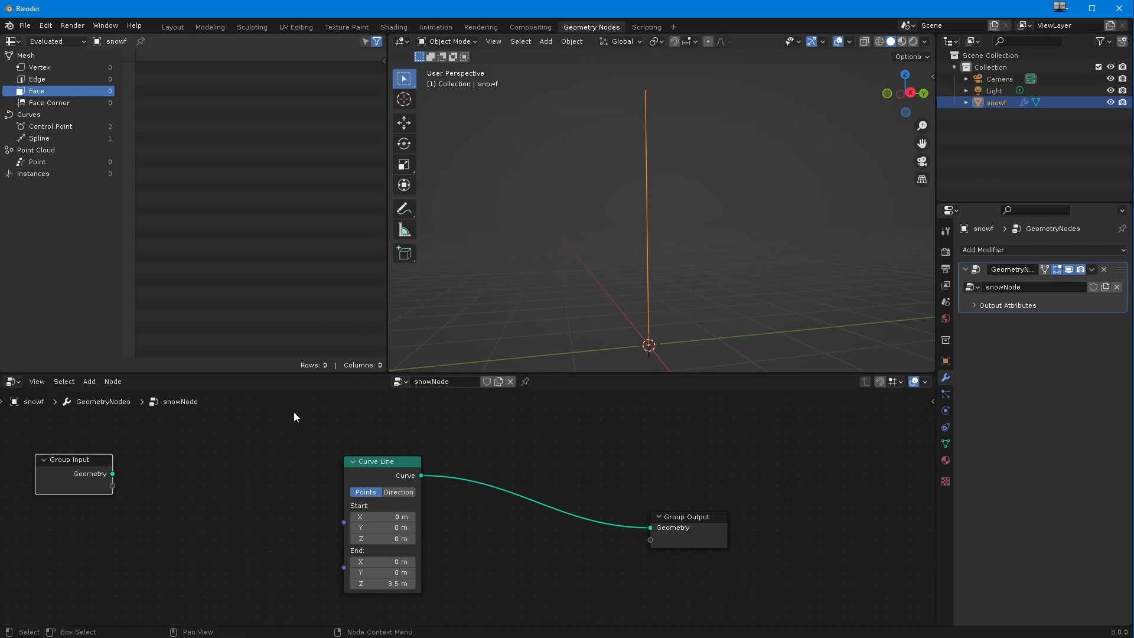
drag(96, 474, 108, 480)
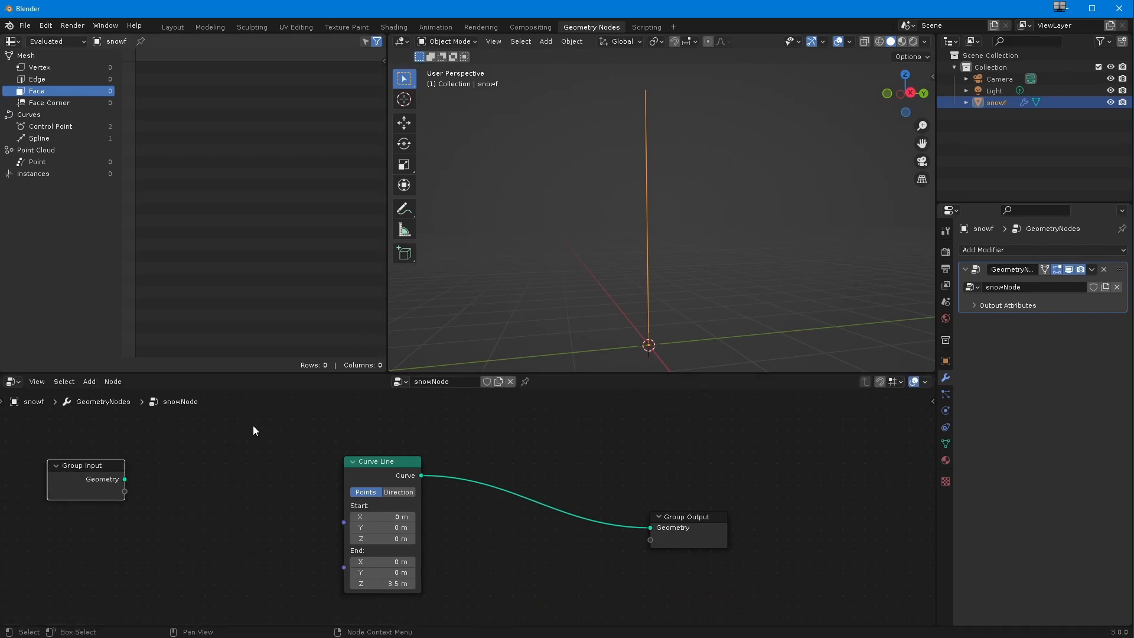
drag(102, 478, 120, 481)
Step: Spread the Curve Line and Group Output nodes apart and line them up to leave room between them
drag(366, 462, 239, 454)
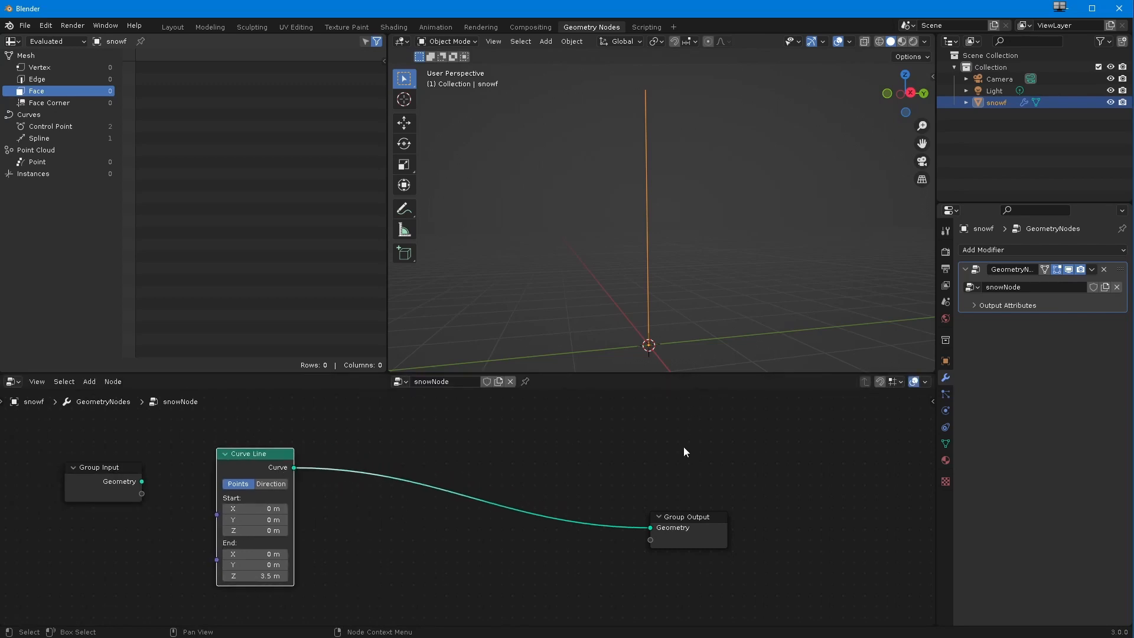
drag(671, 518, 704, 470)
mouse_move(555, 274)
middle_down()
mouse_move(538, 314)
mouse_move(562, 249)
mouse_move(564, 273)
middle_up()
middle_drag(653, 72, 582, 271)
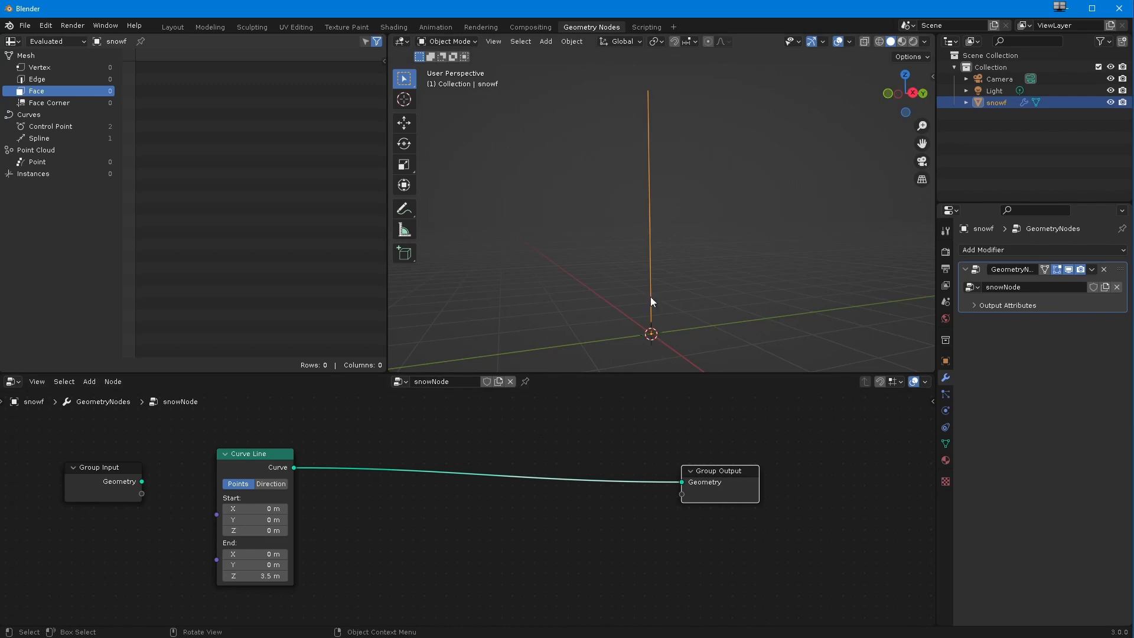
drag(719, 471, 727, 456)
drag(241, 453, 222, 450)
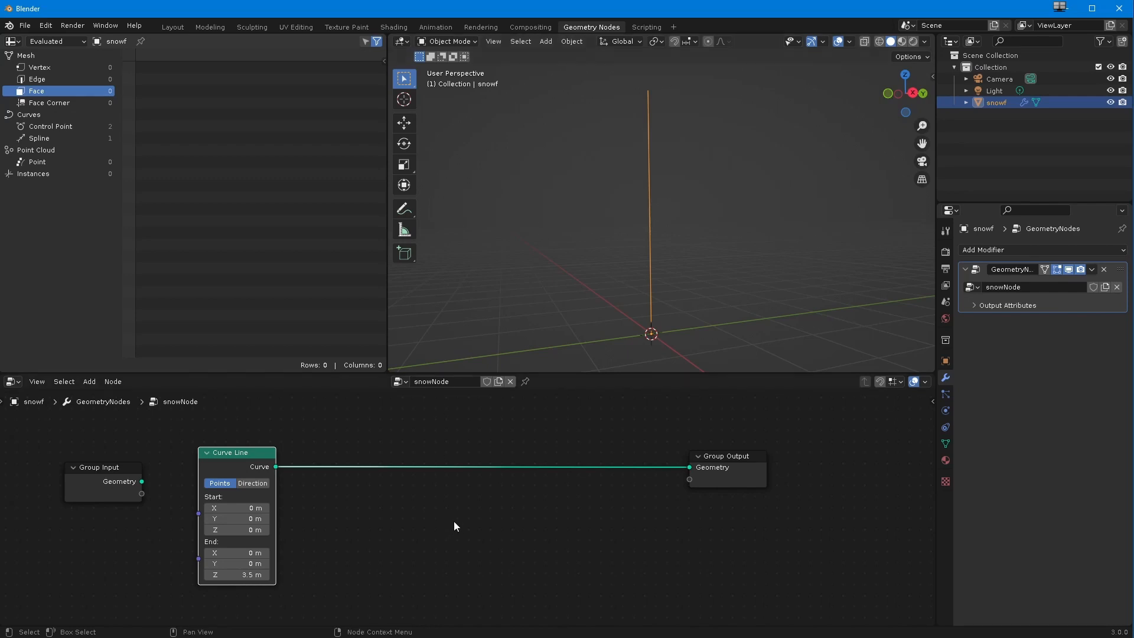
Step: Insert a Curve to Mesh node on the link between Curve Line and Group Output, placed nearer to Group Output
key(shift+a)
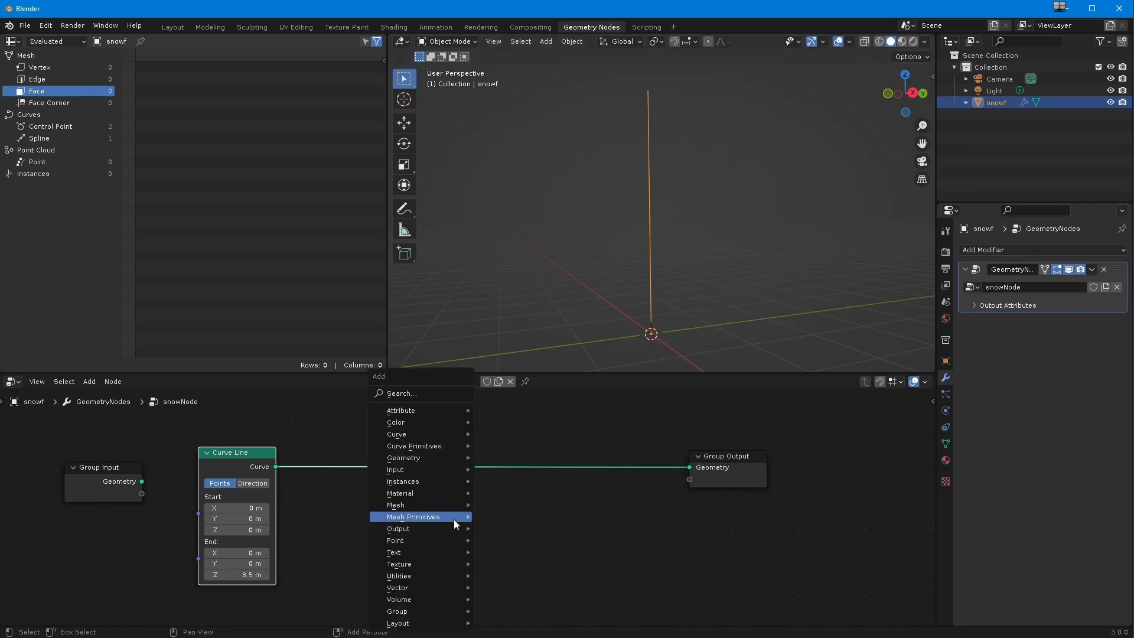
click(405, 394)
text(curv)
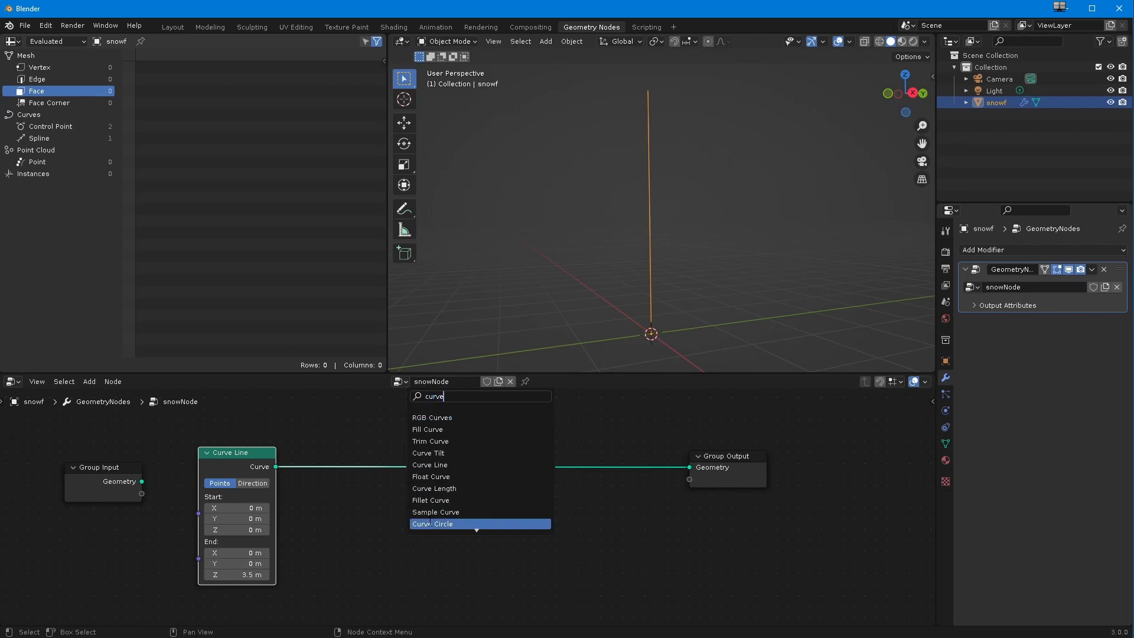
text(e)
scroll(461, 525, down, 4)
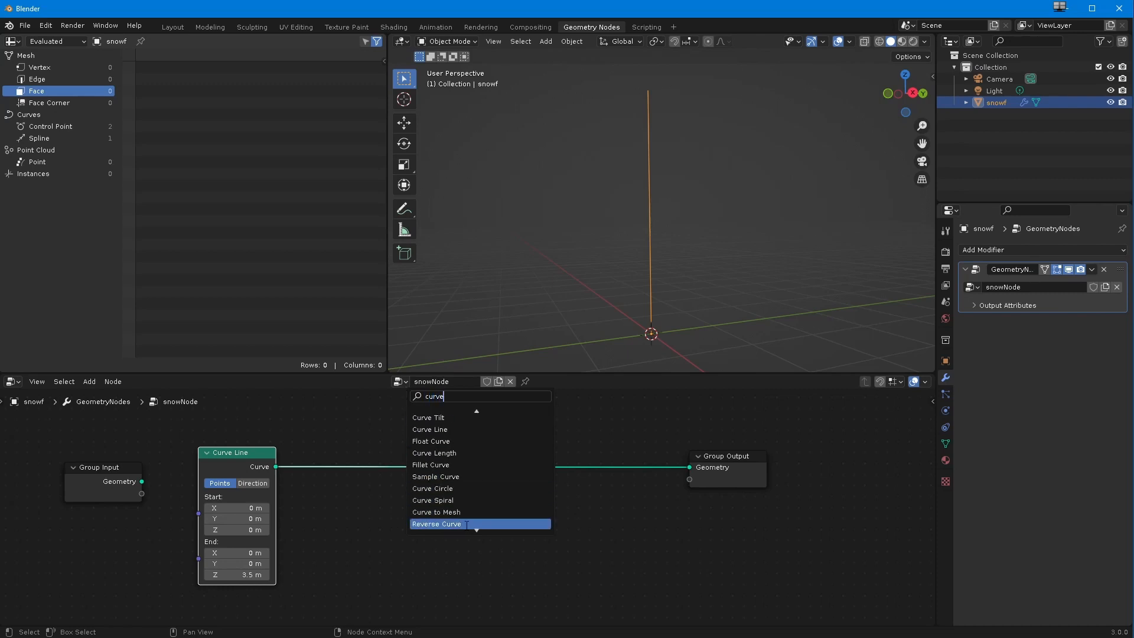
click(459, 511)
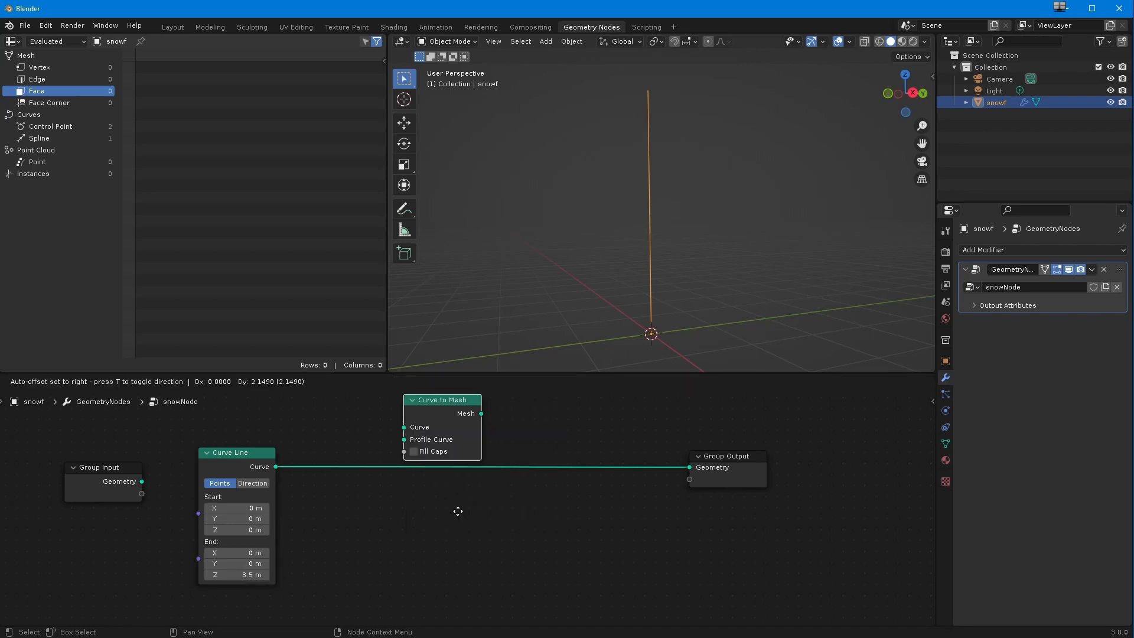
click(533, 570)
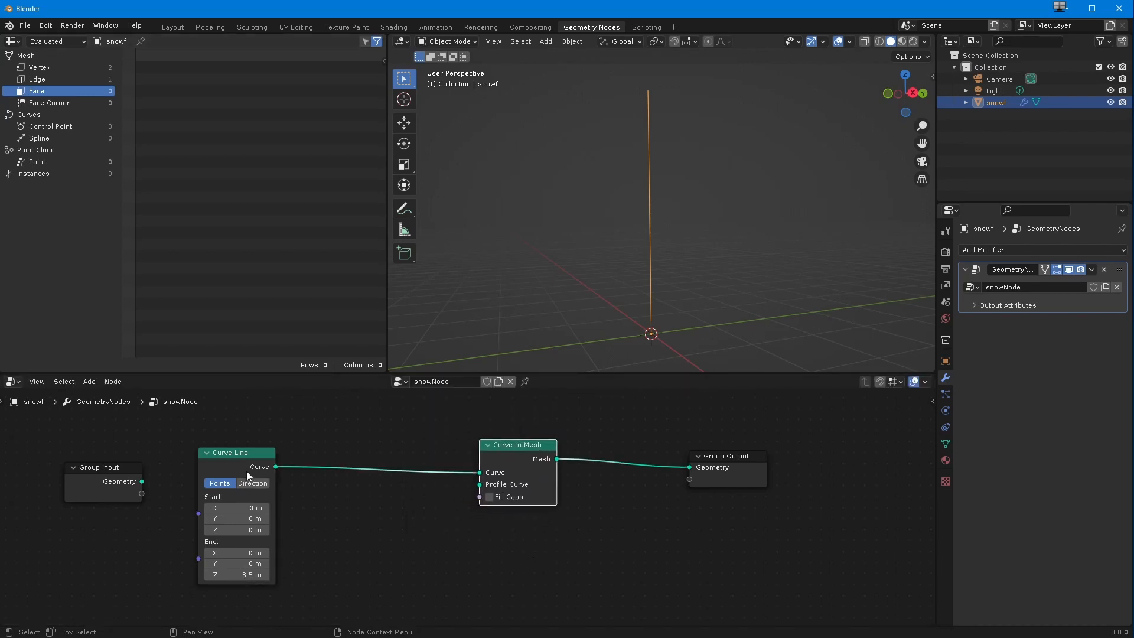
drag(511, 456, 563, 459)
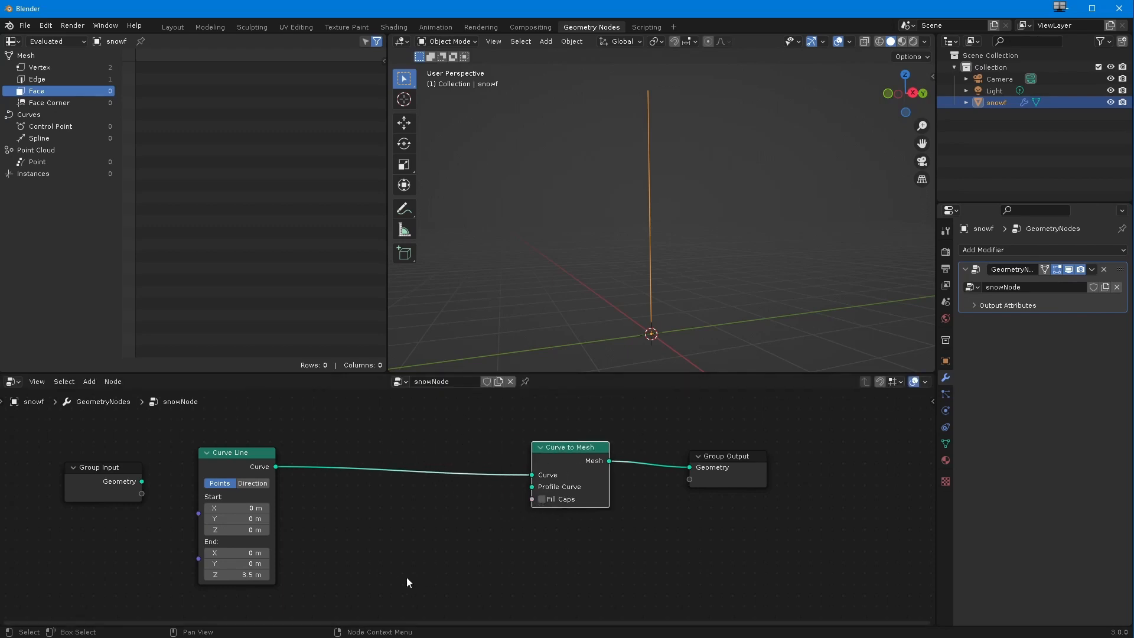
Step: Add a Curve Circle node and connect its Curve output to the Profile Curve input of Curve to Mesh
click(89, 381)
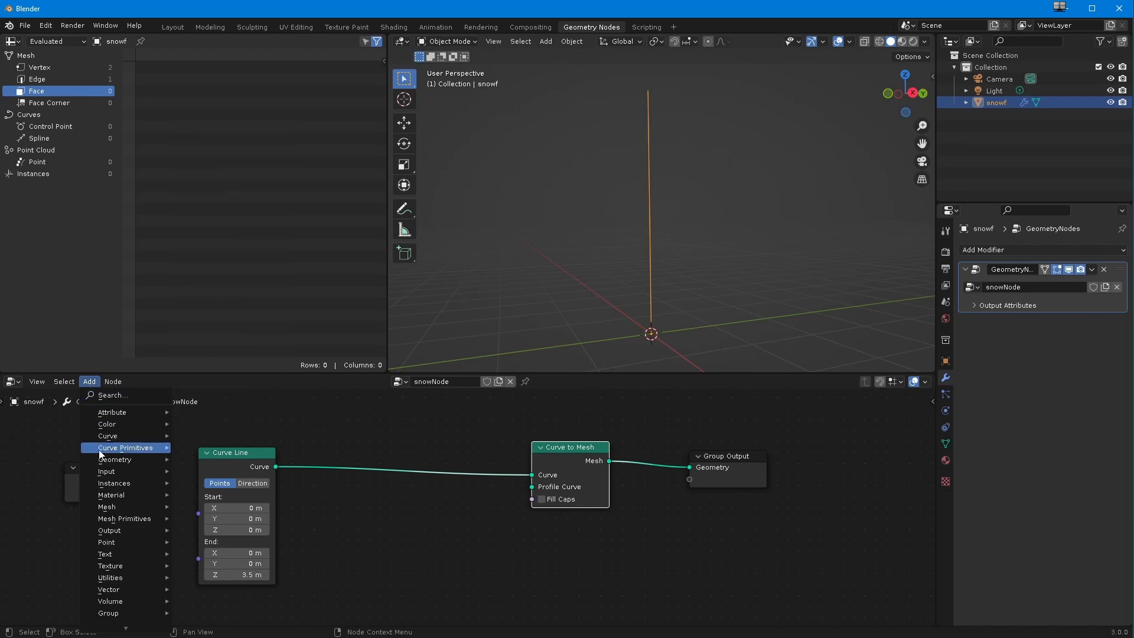
mouse_move(118, 448)
click(216, 464)
click(364, 532)
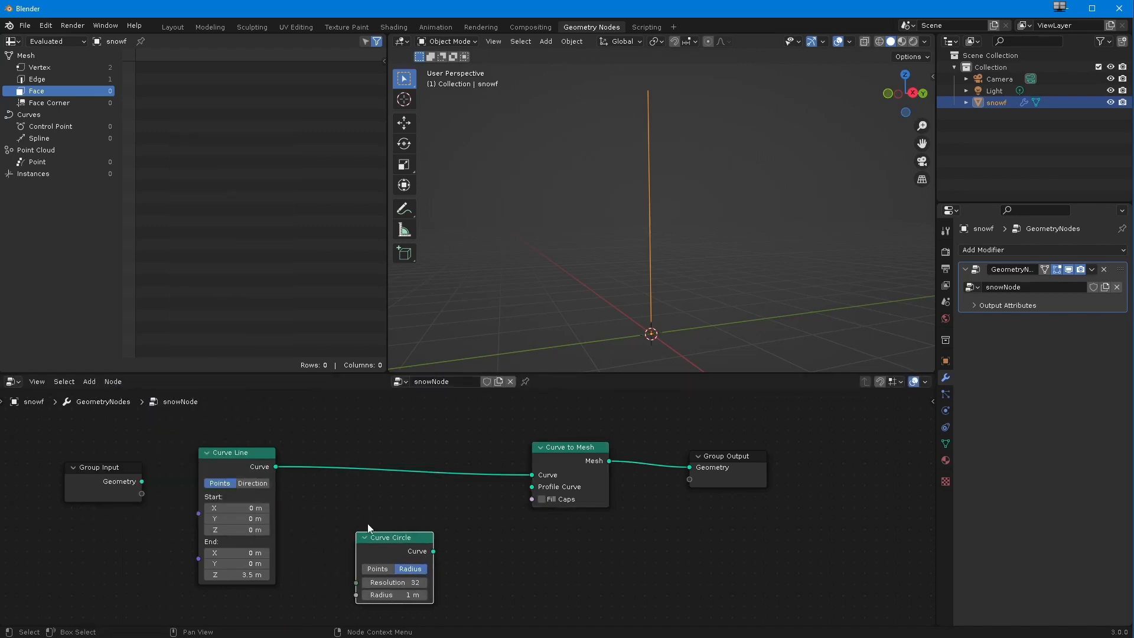
drag(434, 551, 532, 486)
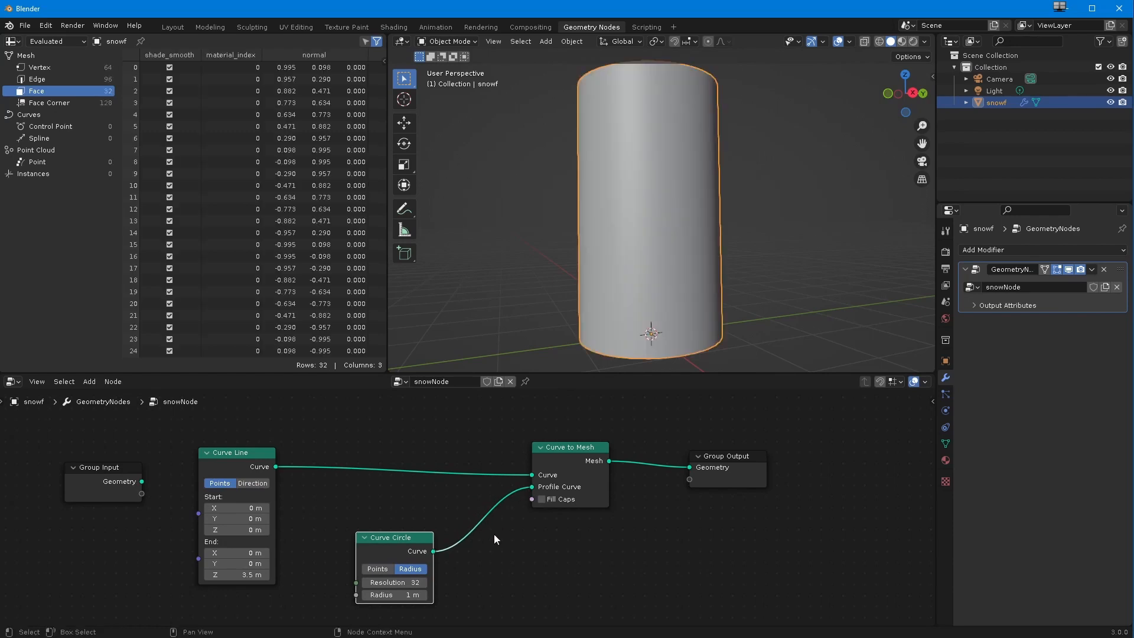
Step: Turn on the Wireframe overlay in the 3D viewport to show the cylinder's edges
middle_drag(524, 240, 535, 206)
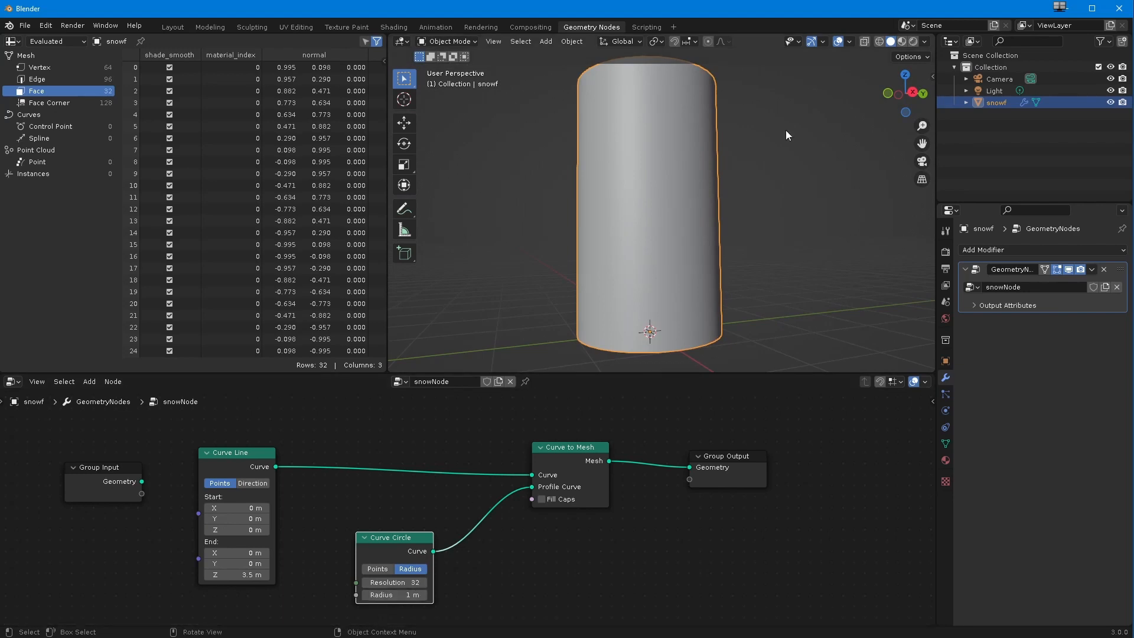
click(849, 42)
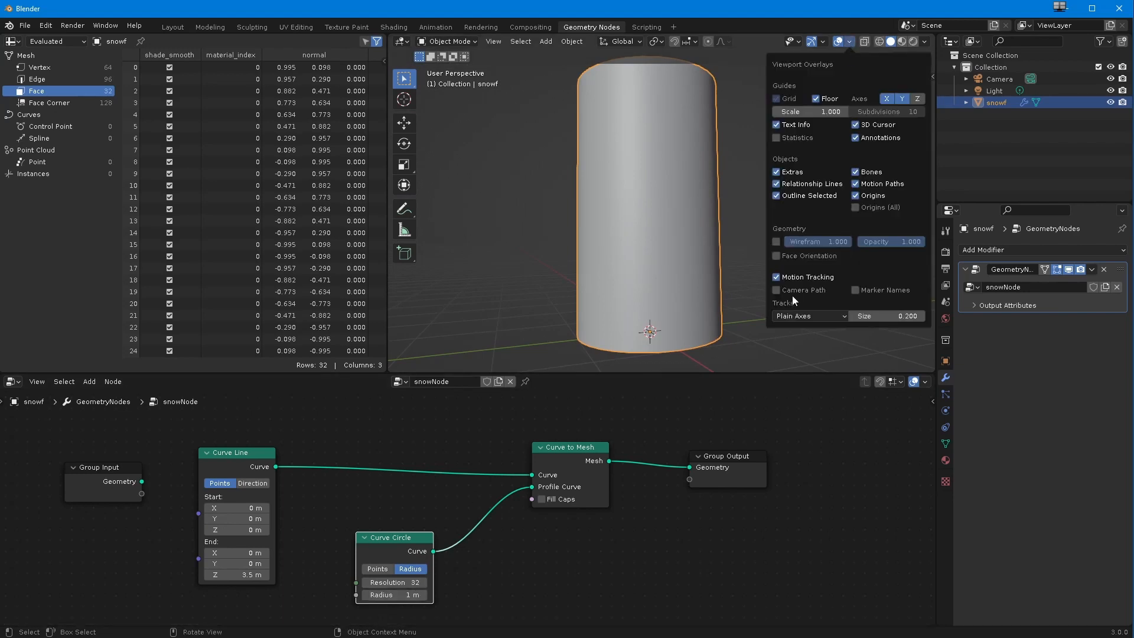
click(776, 242)
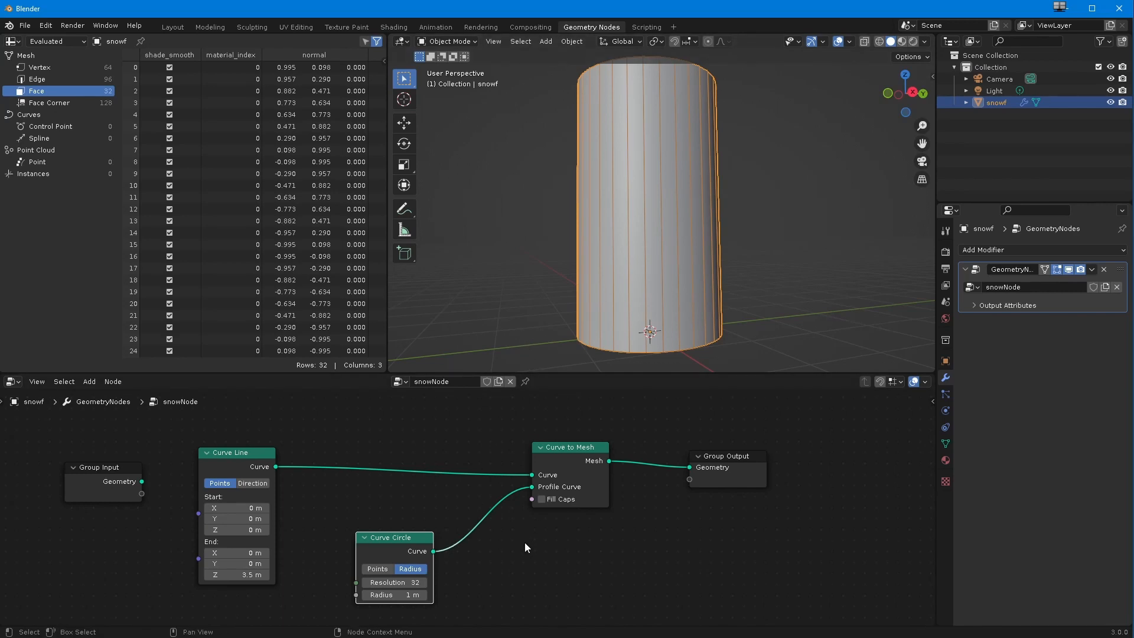
Step: Set the Curve Circle node's radius to 0.7 m and its resolution to 6
mouse_move(378, 582)
mouse_down()
mouse_move(364, 584)
mouse_move(373, 594)
mouse_up()
click(381, 595)
text(0.7)
key(Return)
click(395, 582)
text(6)
key(Return)
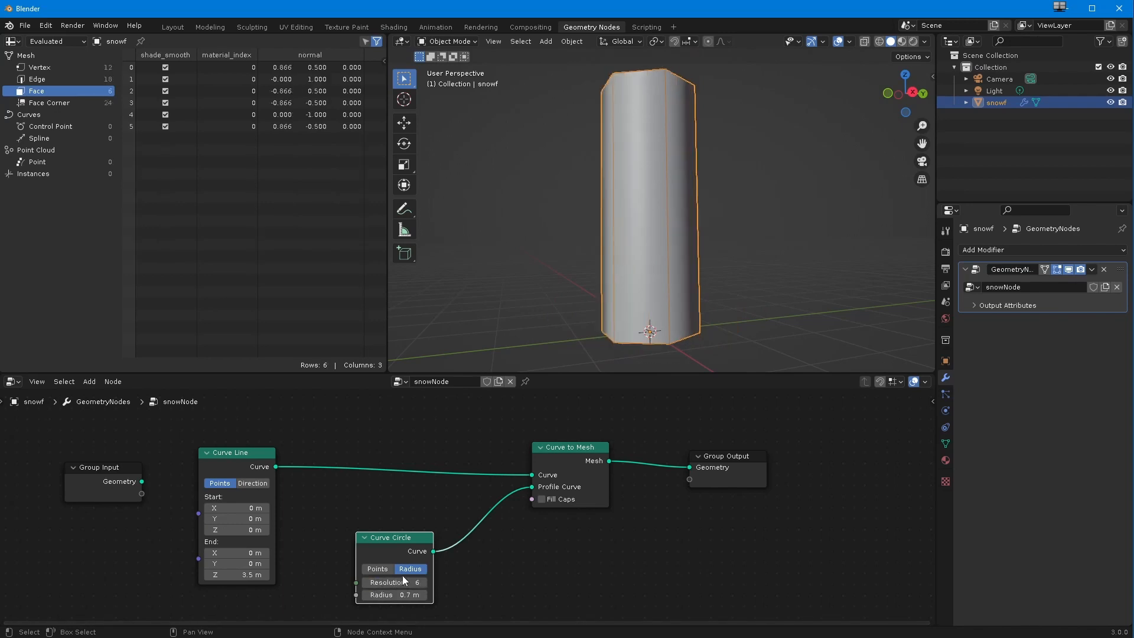
Step: Move the Group Output and Curve to Mesh nodes further right to make room after the Curve Line node
middle_drag(514, 337, 499, 387)
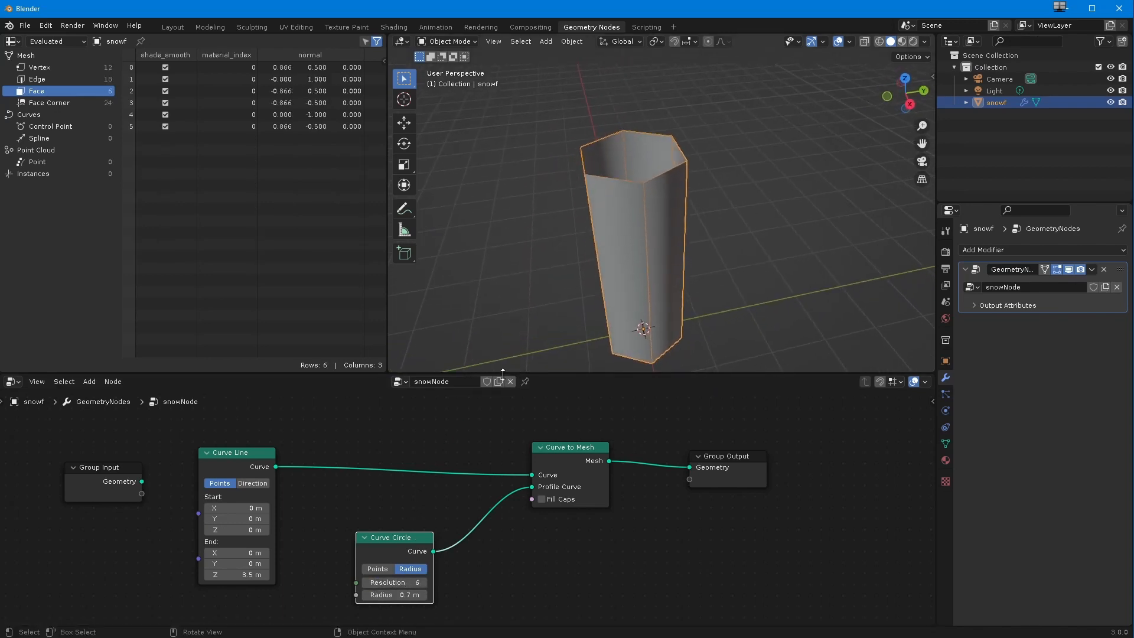
scroll(415, 527, down, 2)
middle_drag(416, 527, 439, 488)
scroll(417, 523, down, 1)
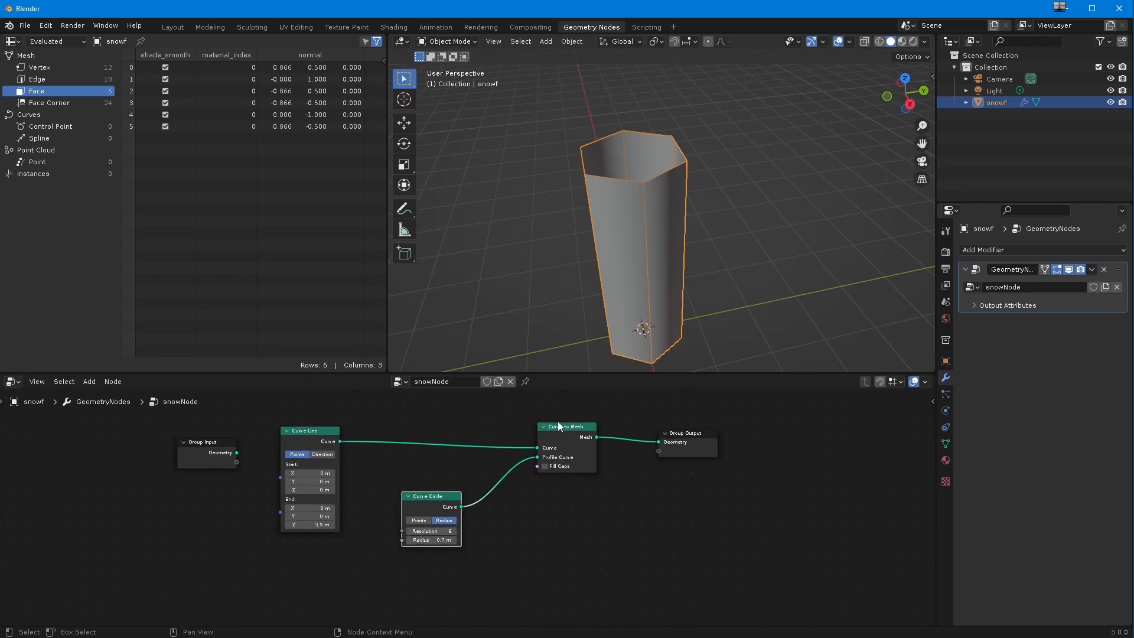
drag(678, 431, 782, 428)
drag(555, 424, 664, 428)
middle_drag(516, 267, 524, 250)
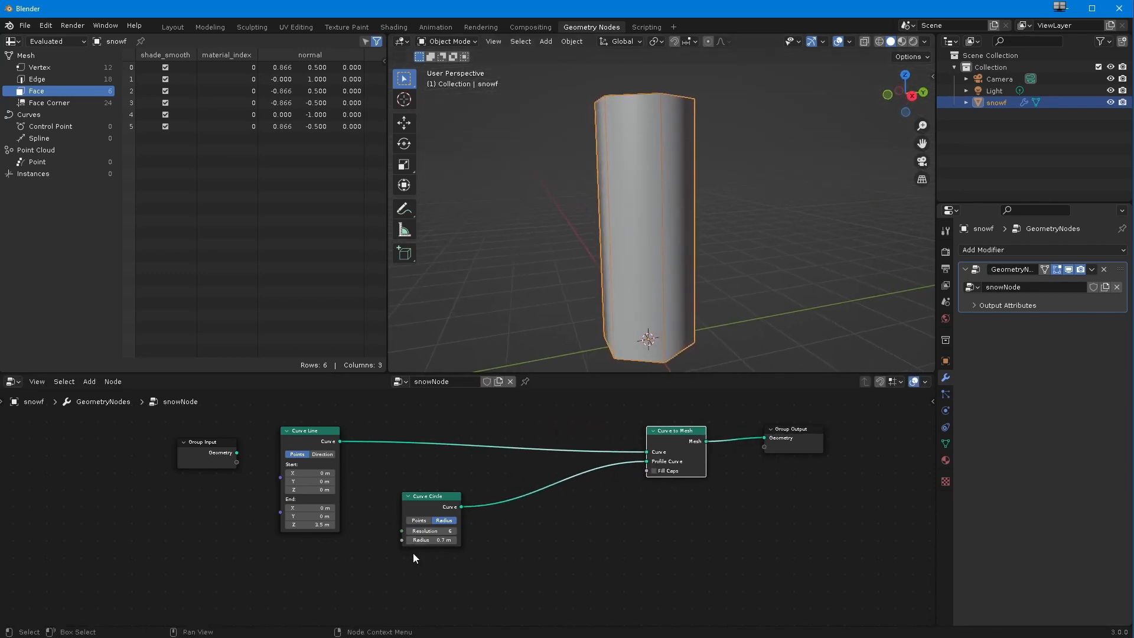
Step: Try a thinner radius on the Curve Circle node and return it to 0.7 m
drag(420, 540, 396, 544)
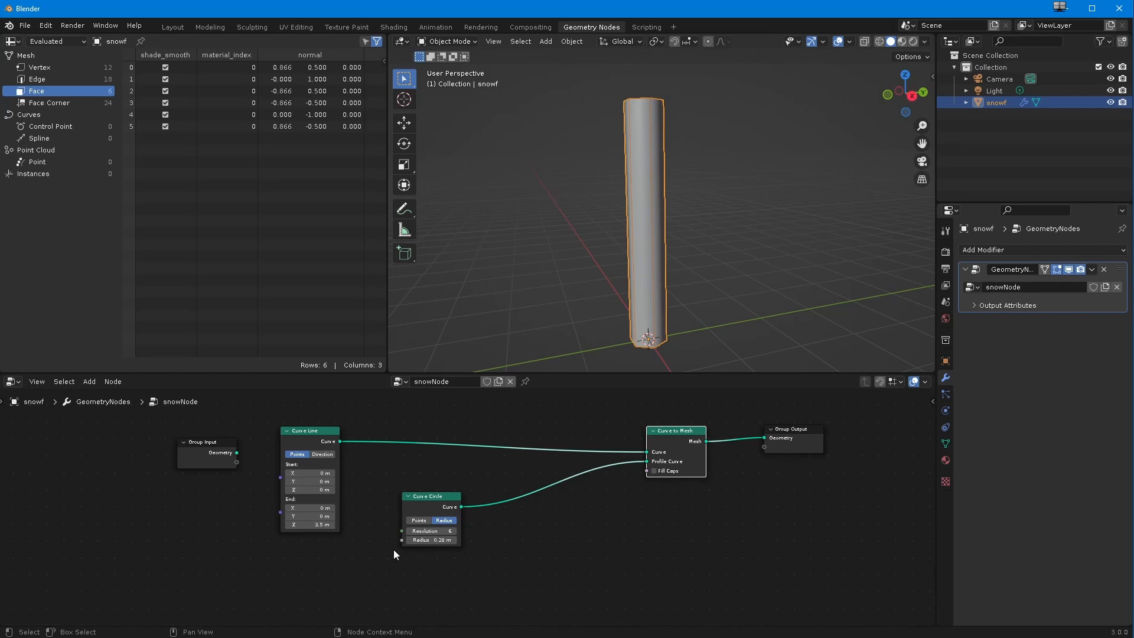
drag(426, 493, 491, 501)
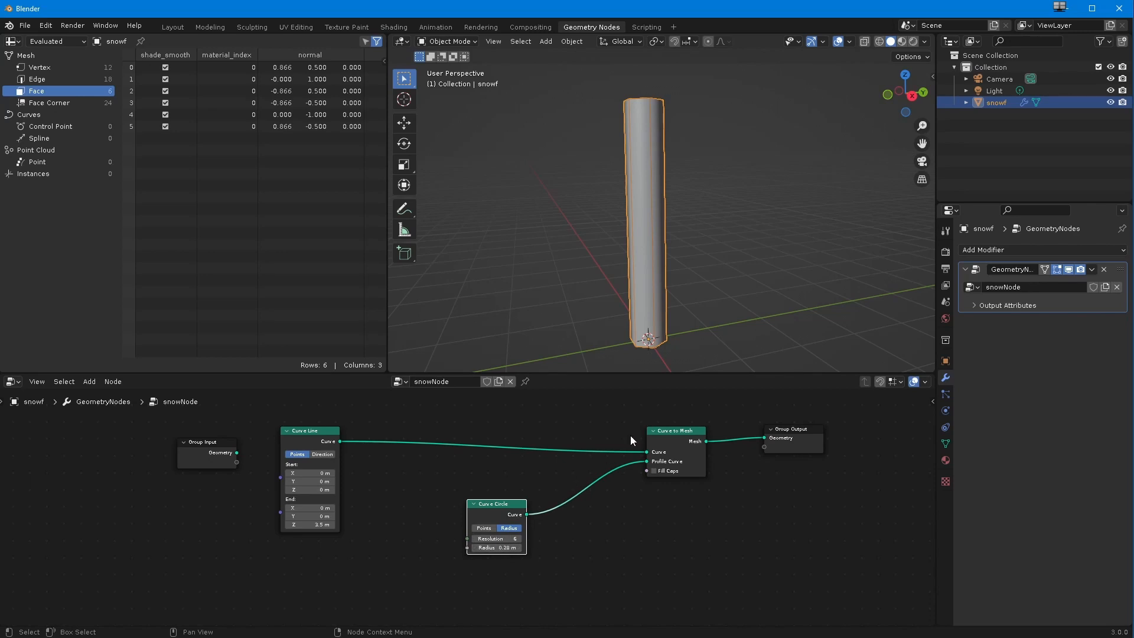
drag(490, 548, 532, 548)
click(494, 548)
text(0.7)
key(Return)
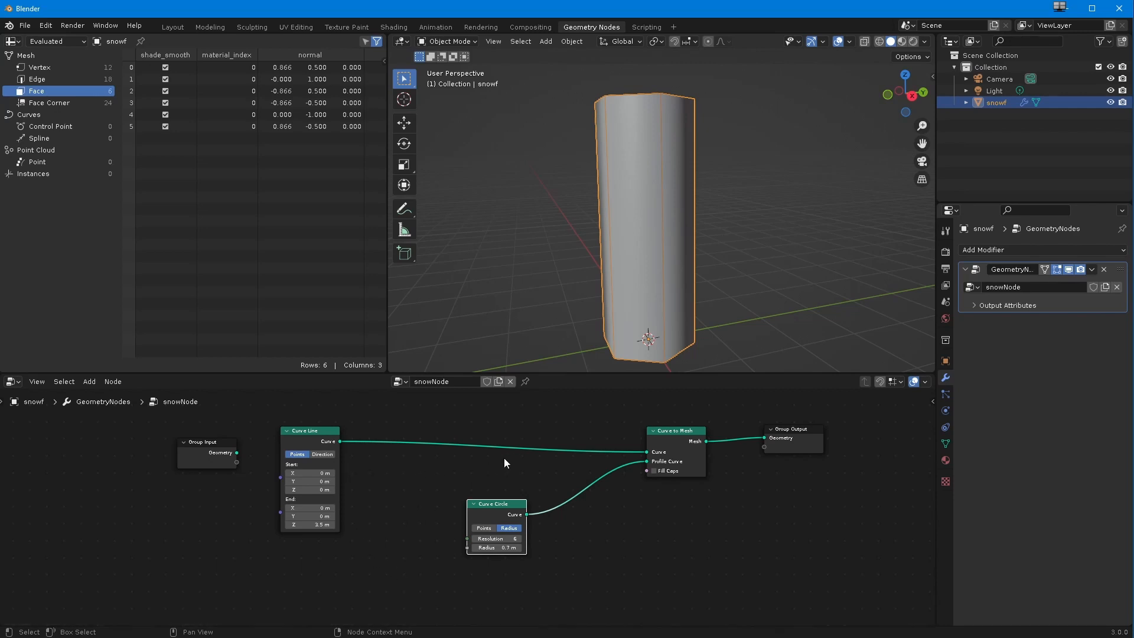
Step: Add a Curve Parameter node below the Group Input node and shift the Curve Circle node closer to Curve to Mesh
drag(651, 440, 652, 436)
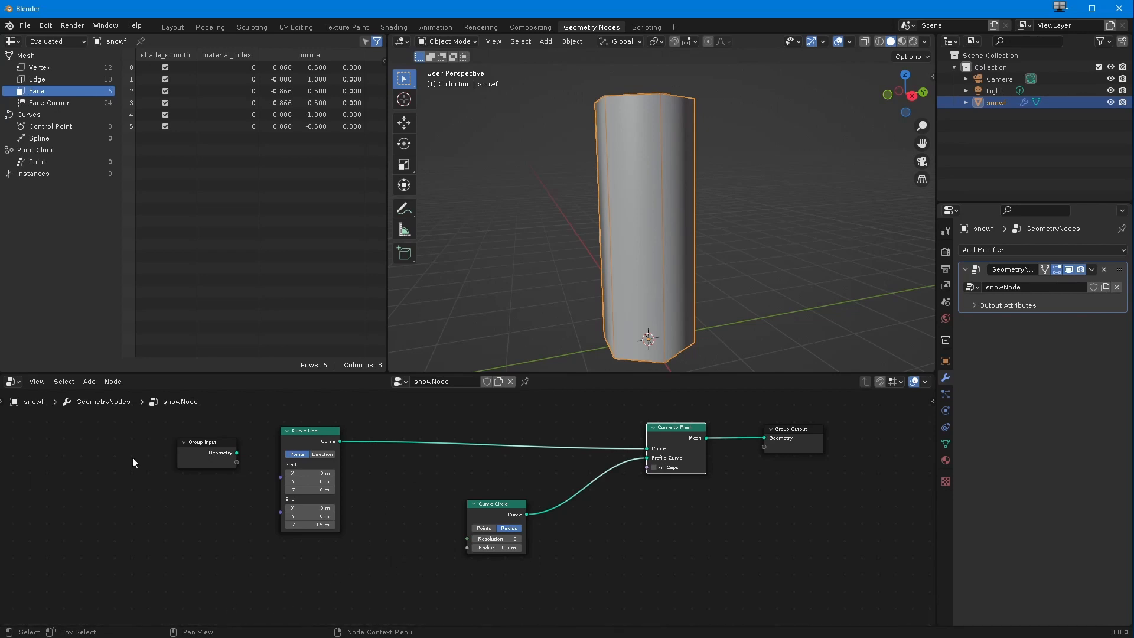
click(88, 385)
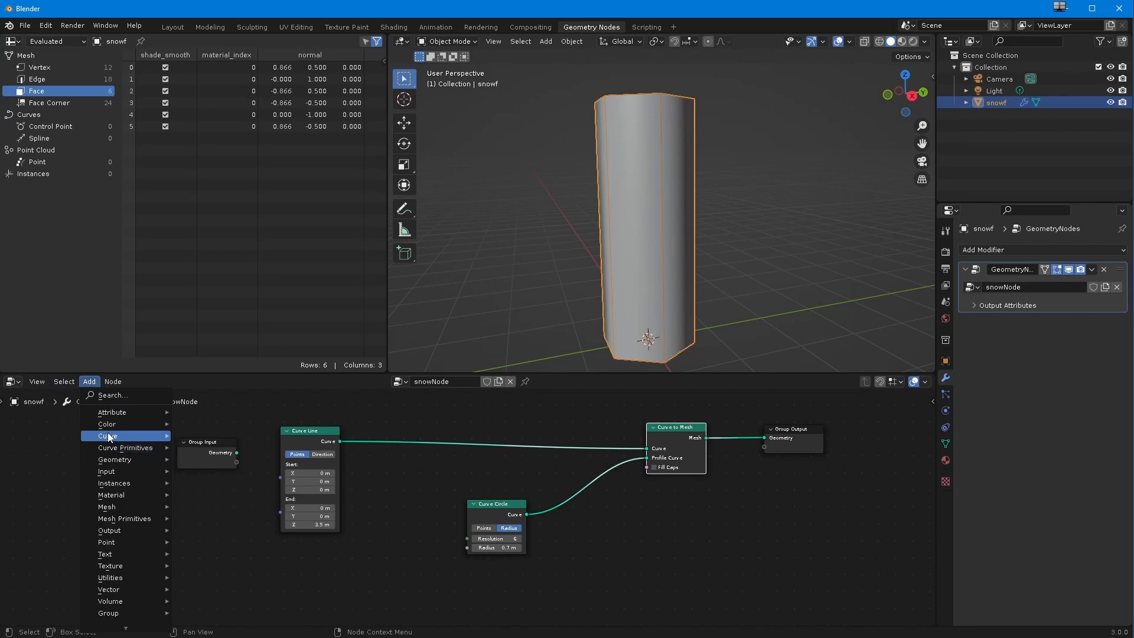
mouse_move(109, 438)
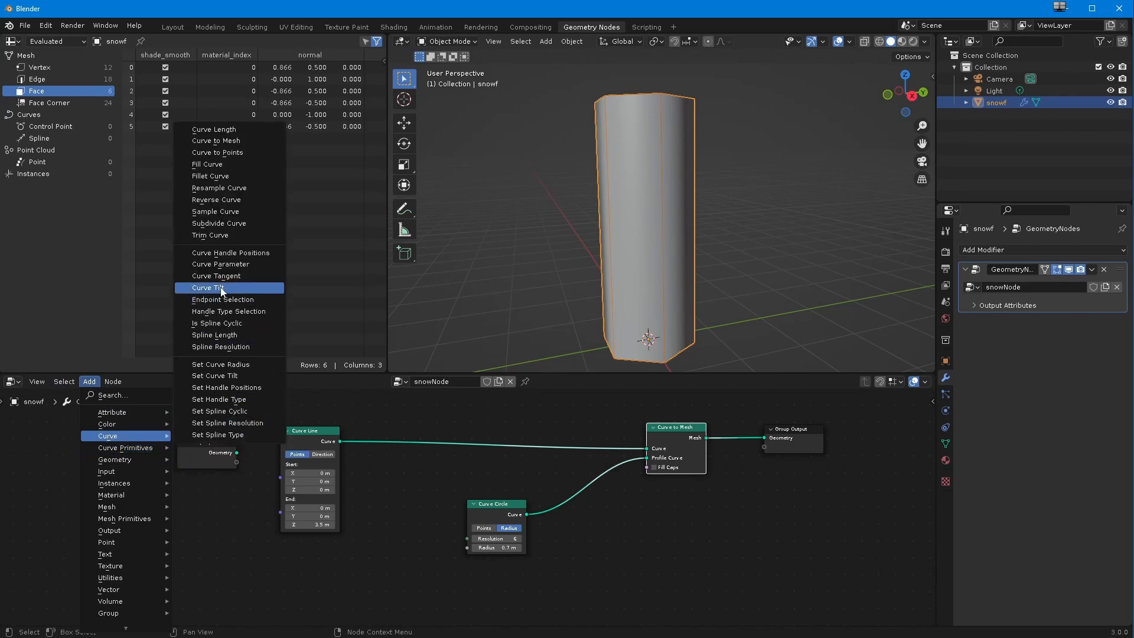
click(222, 265)
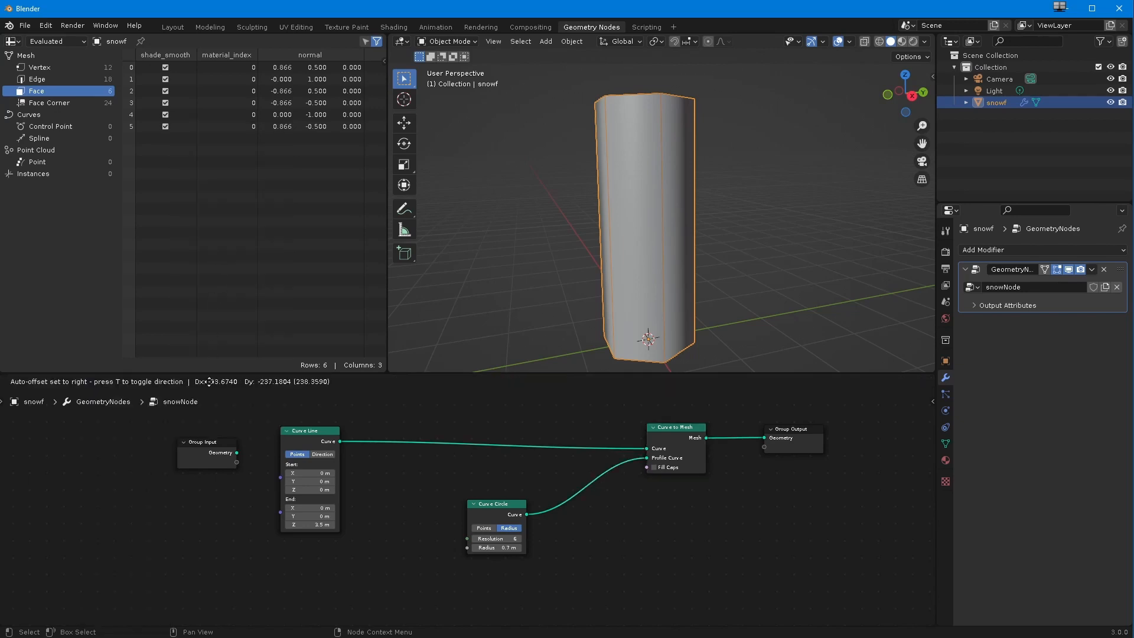
click(191, 557)
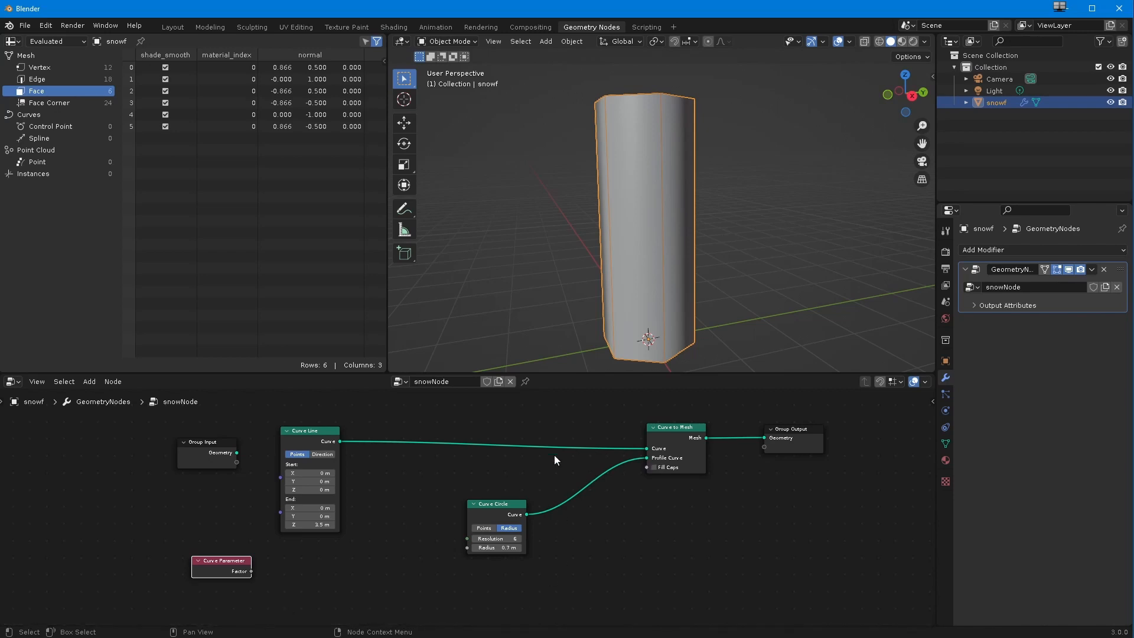
drag(483, 511, 529, 522)
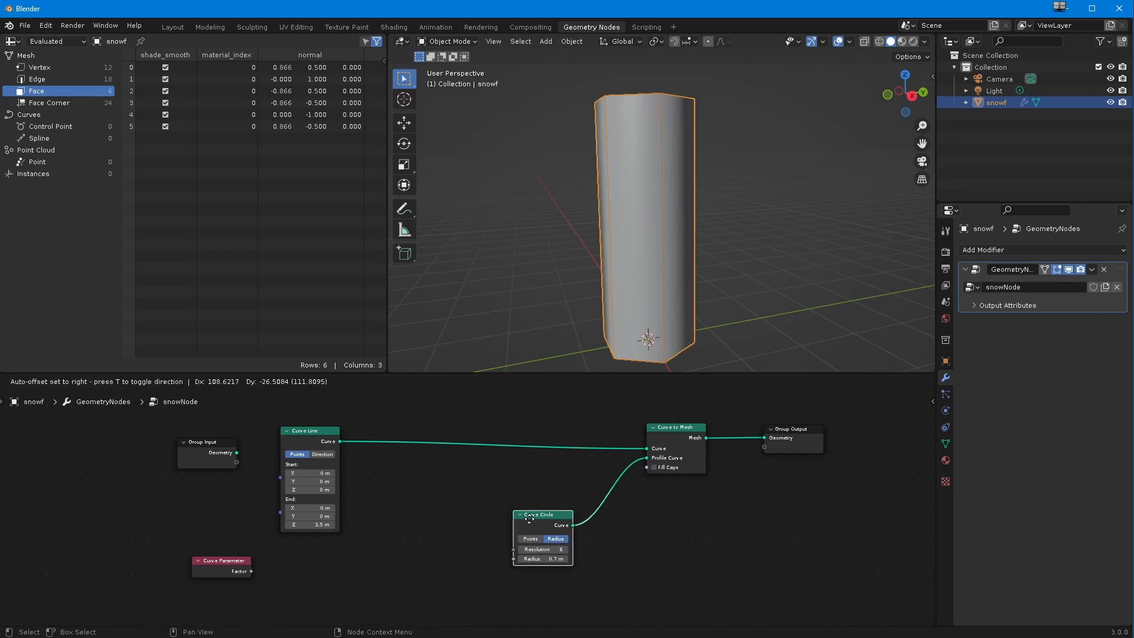
Step: Place the Curve Parameter node beneath Curve Line and insert a Set Curve Radius node between Curve Line and Curve to Mesh
drag(222, 559, 311, 553)
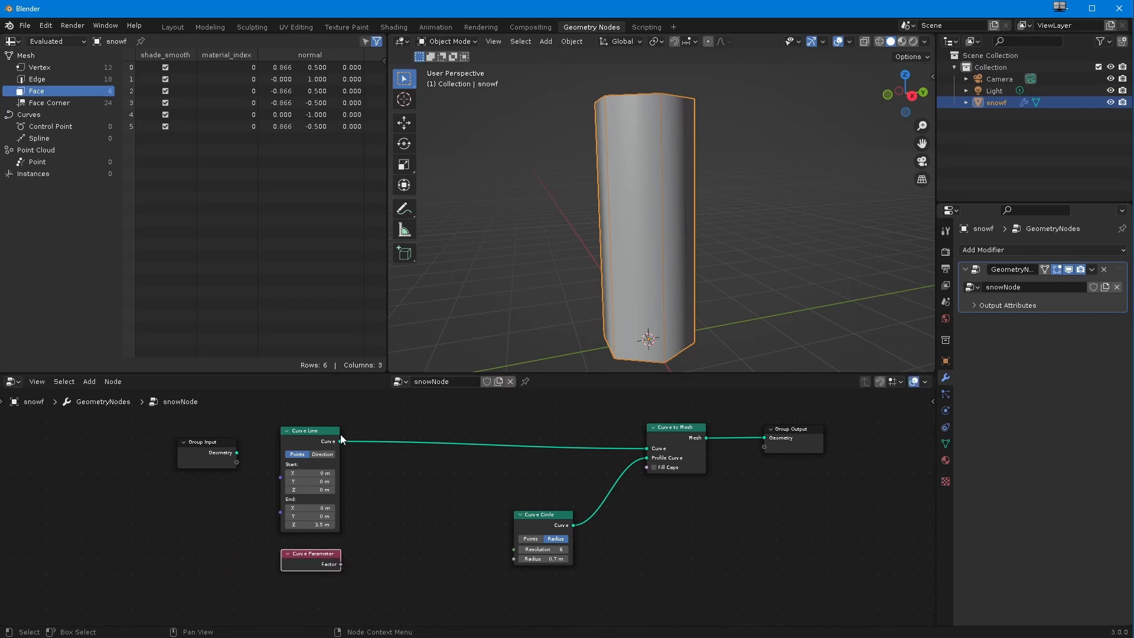
drag(670, 426, 652, 422)
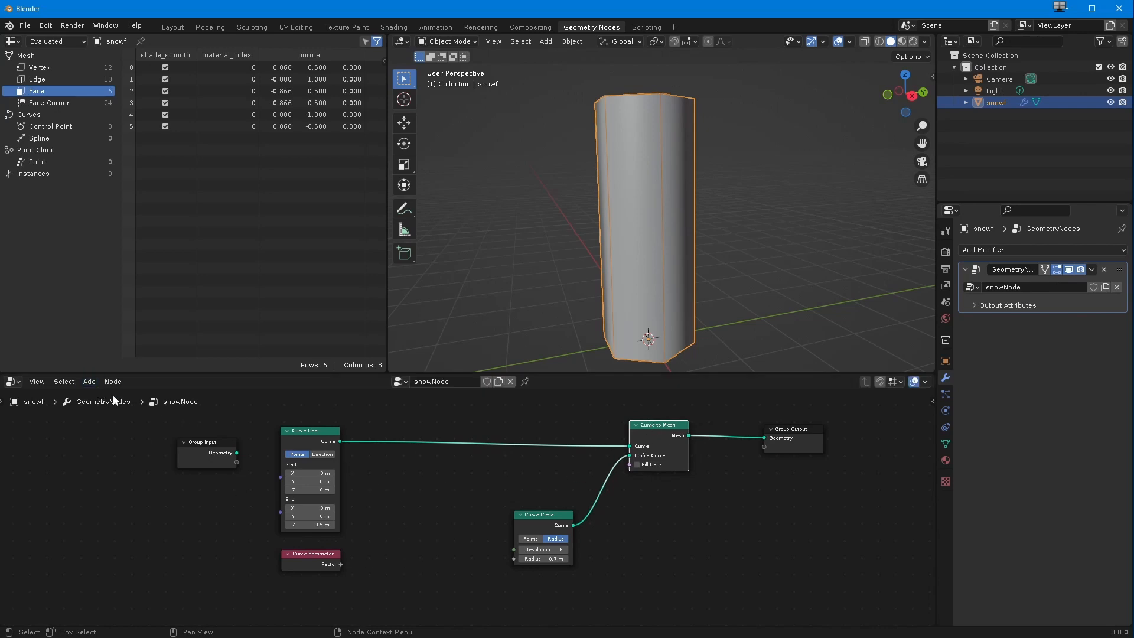
click(244, 519)
click(90, 381)
mouse_move(109, 438)
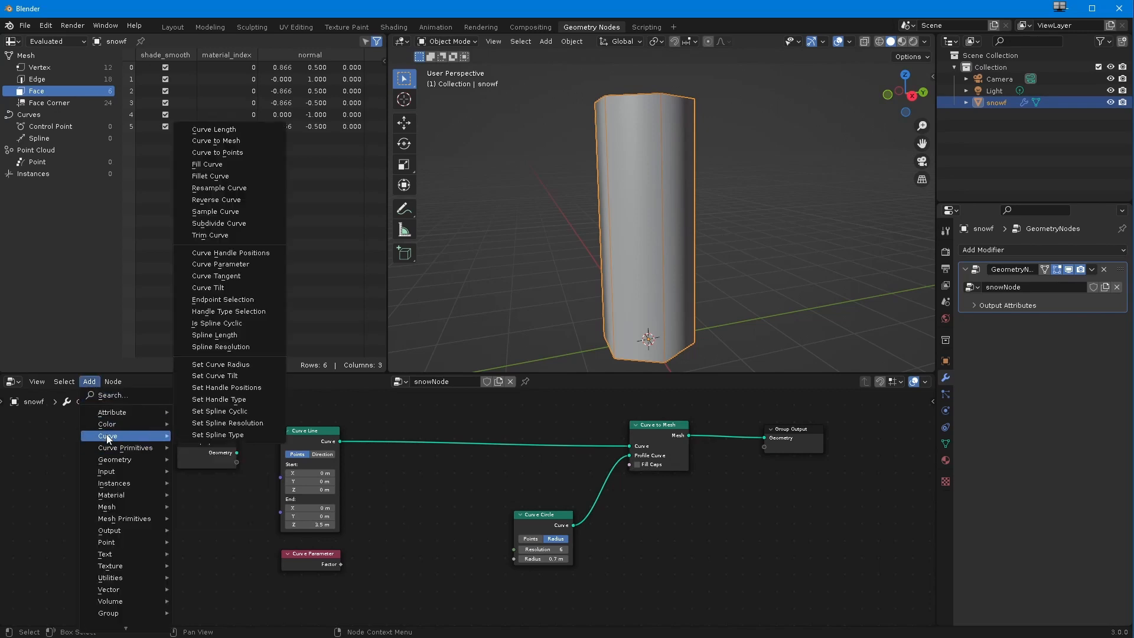
click(216, 370)
click(462, 447)
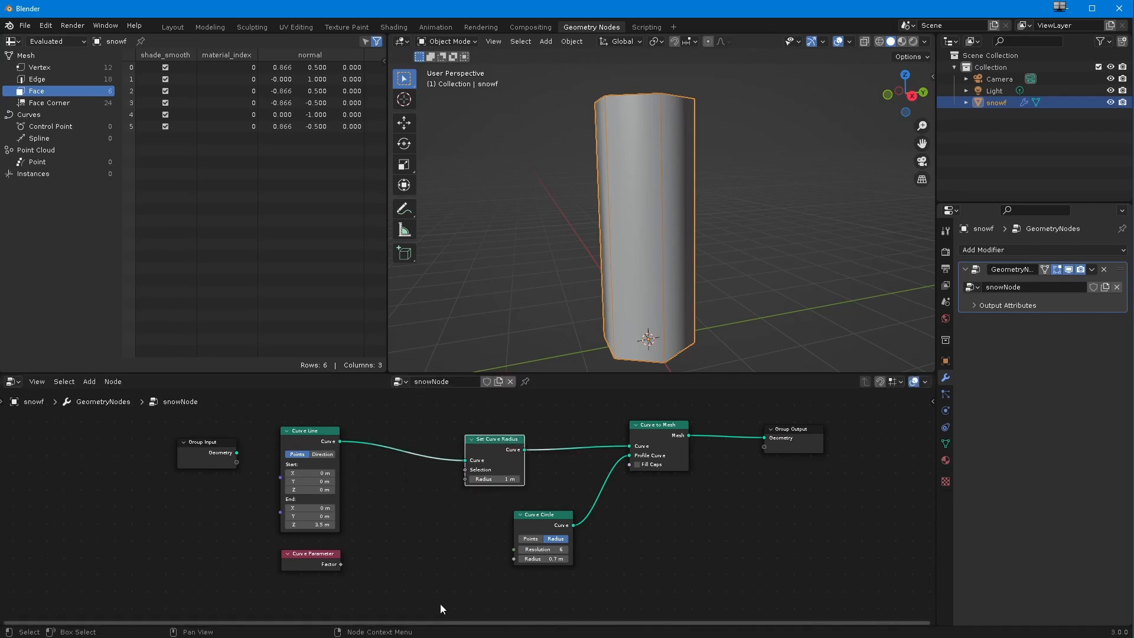
Step: Try a 1.7 m radius on Set Curve Radius, and connect the Curve Parameter's Factor to its Radius input
mouse_move(487, 479)
mouse_down()
mouse_move(464, 478)
mouse_move(492, 480)
mouse_up()
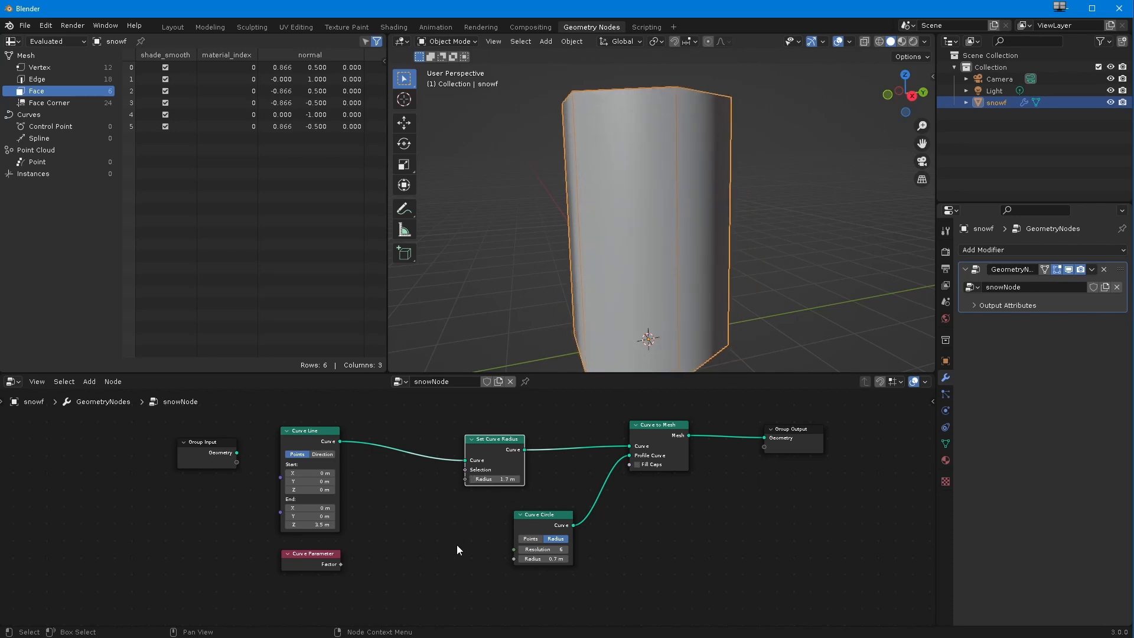
drag(341, 565, 465, 478)
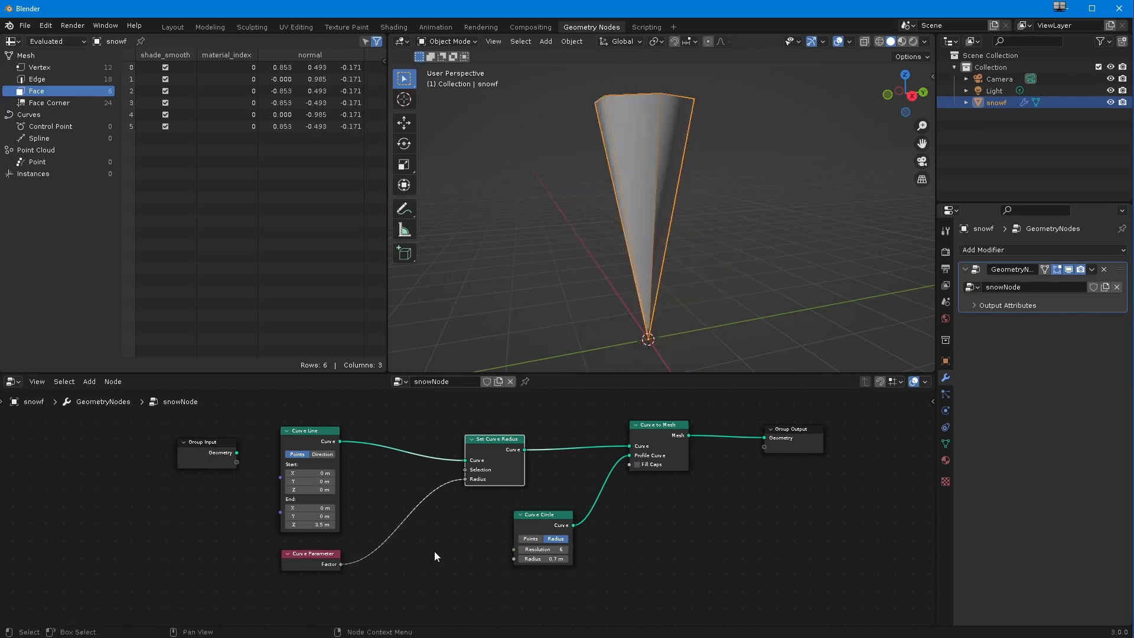
click(318, 560)
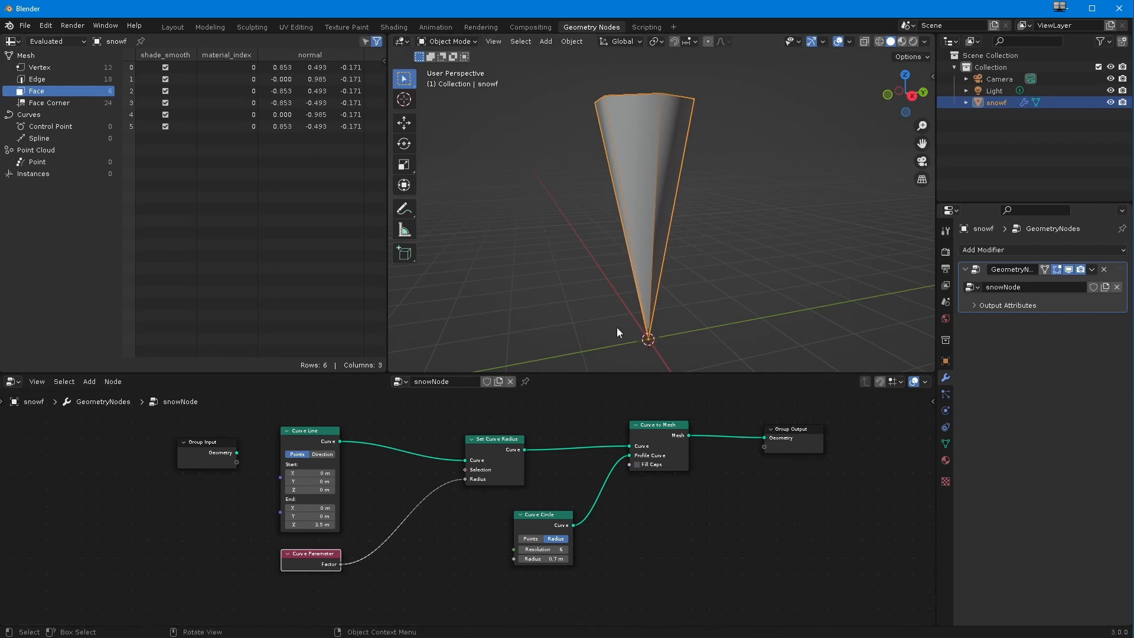
middle_drag(573, 140, 596, 219)
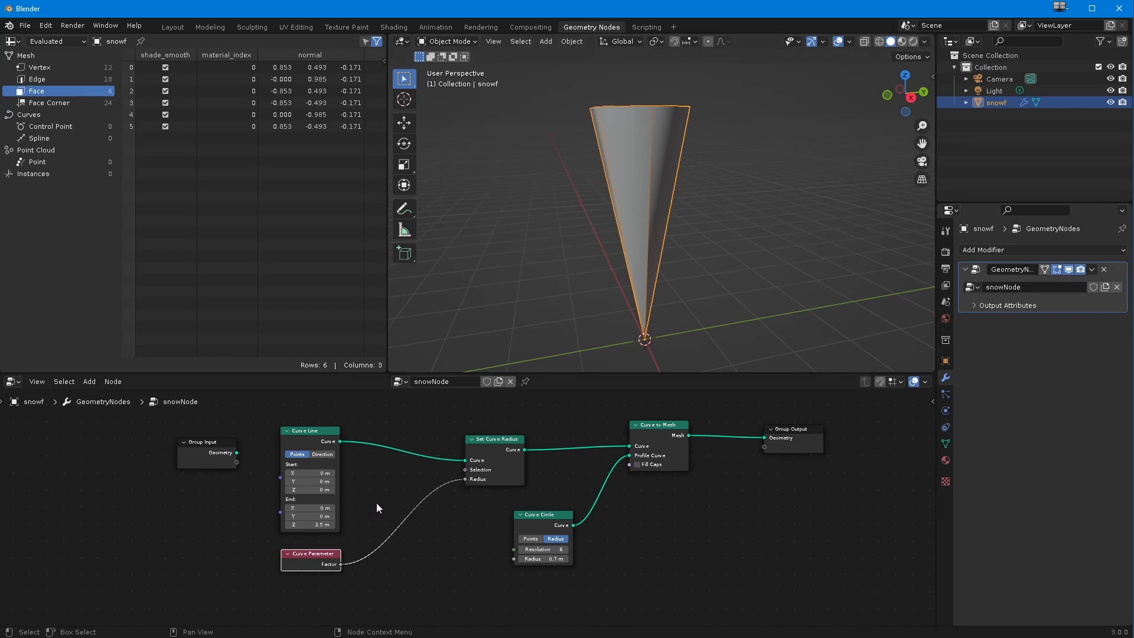
Step: Widen the gap between Curve Line and the Set Curve Radius, Curve Circle and Curve to Mesh nodes, and enable Fill Caps on Curve to Mesh
drag(321, 432, 305, 433)
drag(491, 441, 519, 432)
drag(529, 520, 552, 526)
drag(666, 425, 701, 430)
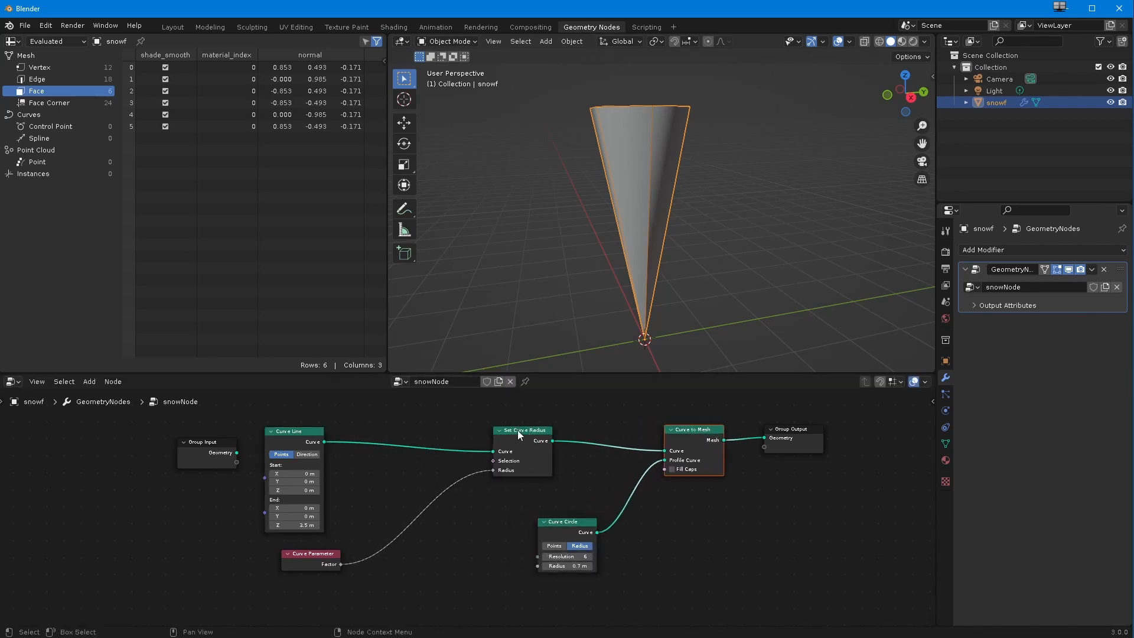
drag(517, 434, 535, 438)
drag(565, 521, 597, 501)
click(671, 469)
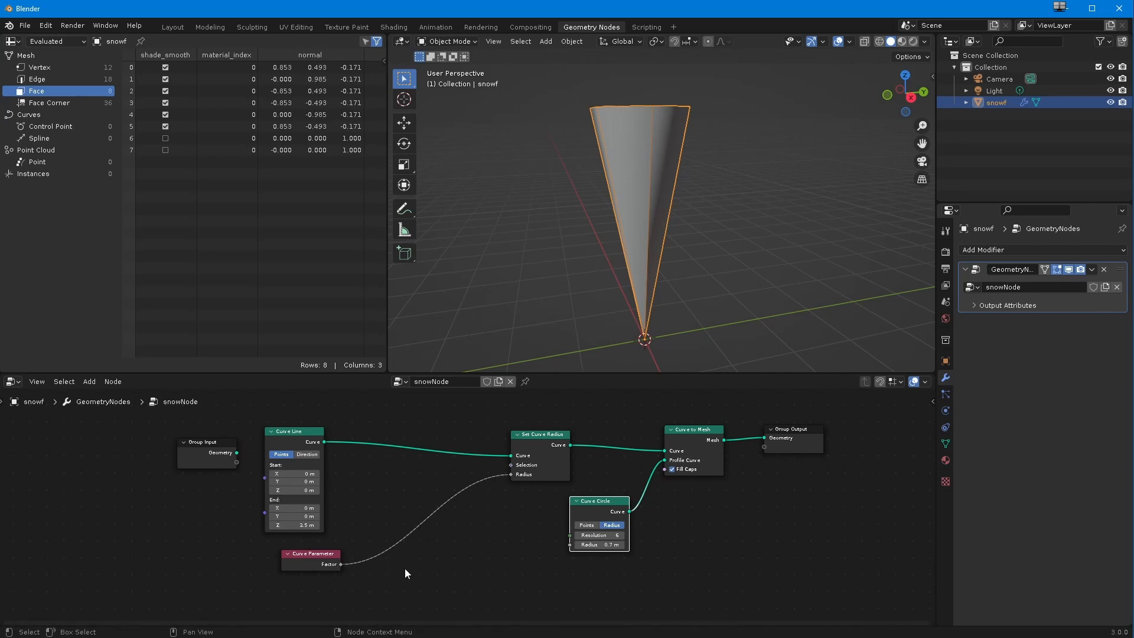
drag(309, 556, 295, 558)
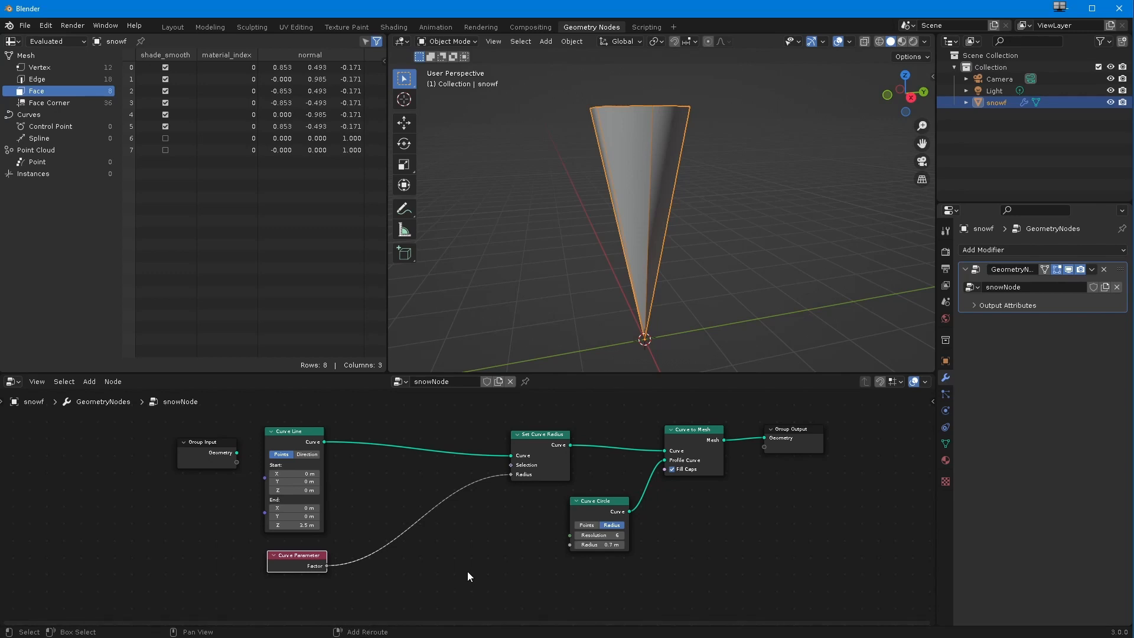
Step: Insert a Map Range node on the link between Curve Parameter's Factor and Set Curve Radius's Radius
key(shift+a)
click(451, 388)
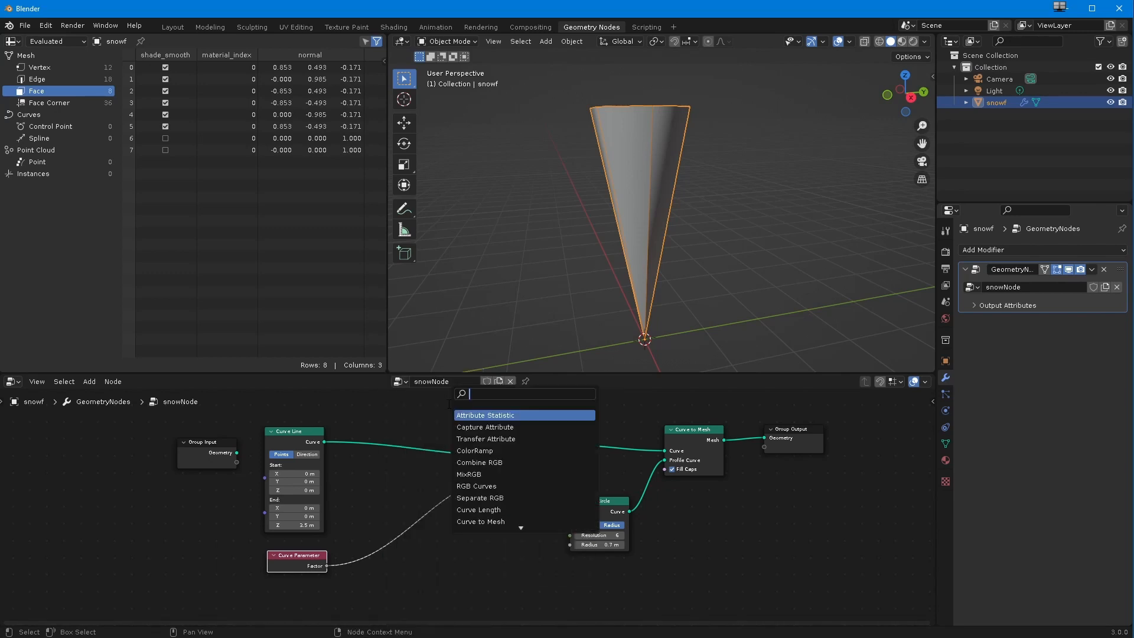
text(map)
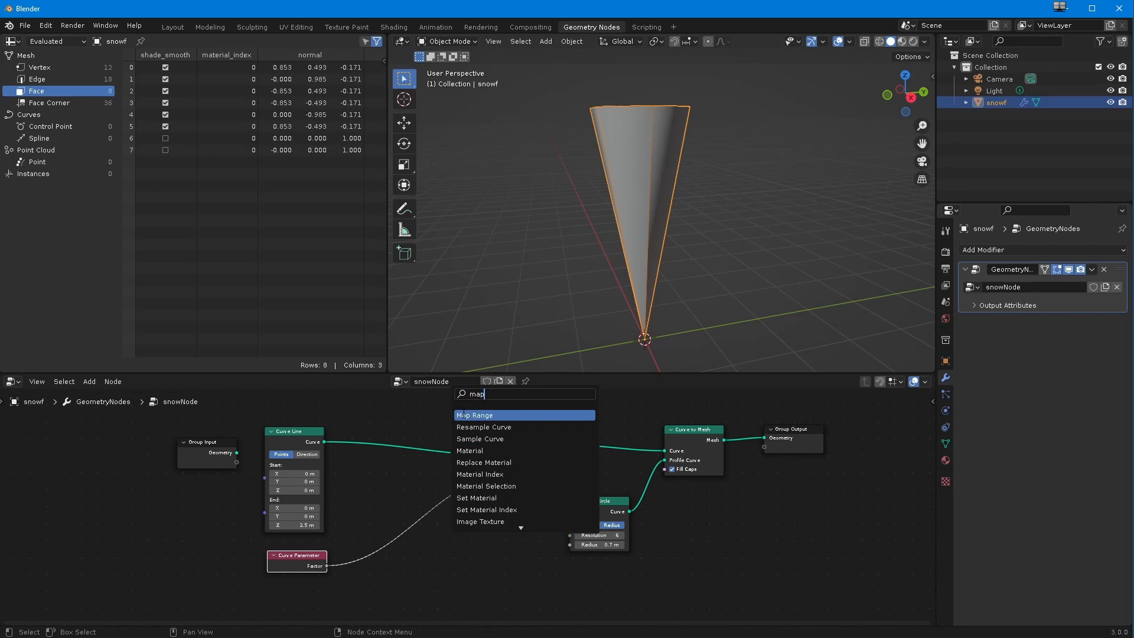
click(464, 415)
click(487, 598)
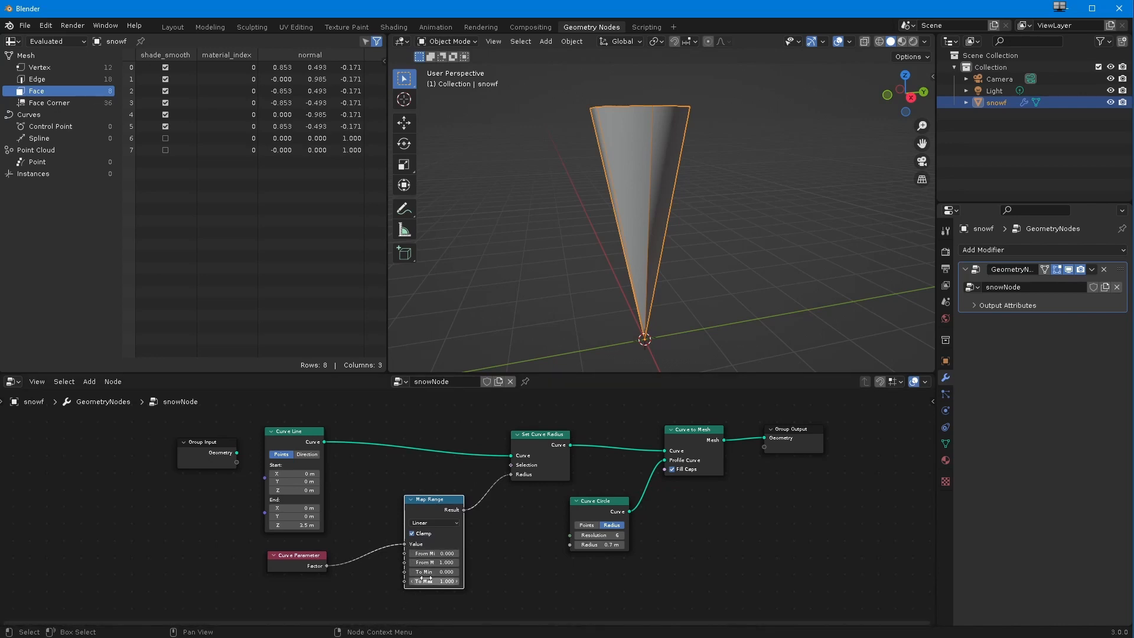
Step: Invert the taper by setting the Map Range node's To Min to 1 and To Max to 0
ctrl+middle_drag(423, 579, 471, 463)
middle_drag(452, 519, 454, 572)
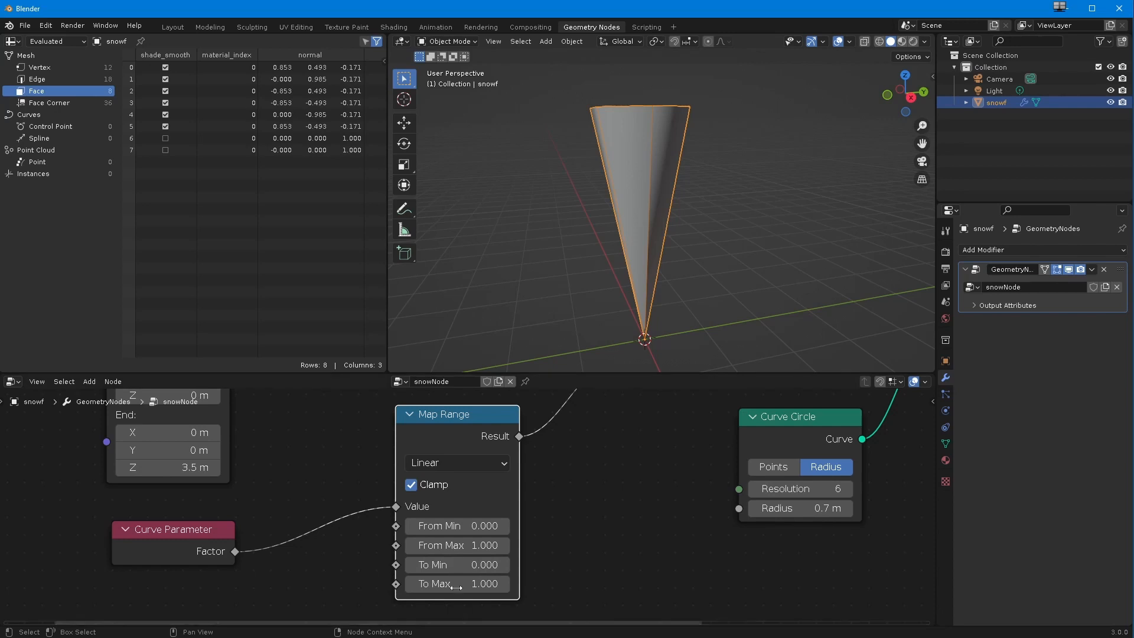
drag(444, 568, 454, 566)
click(454, 566)
text(1)
key(Return)
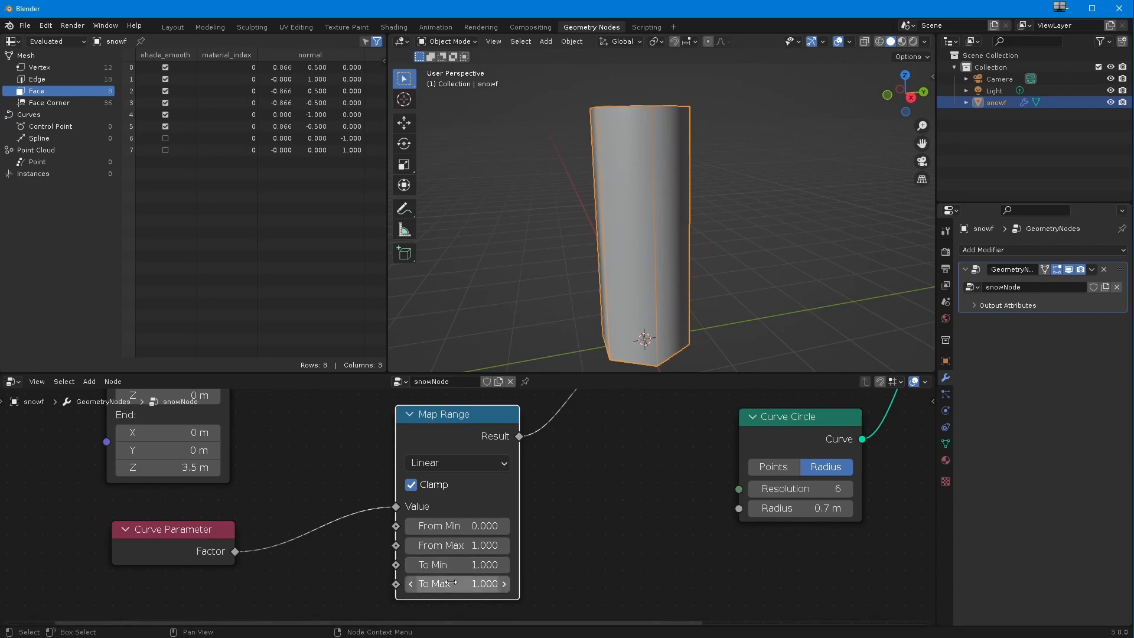
click(448, 588)
text(0)
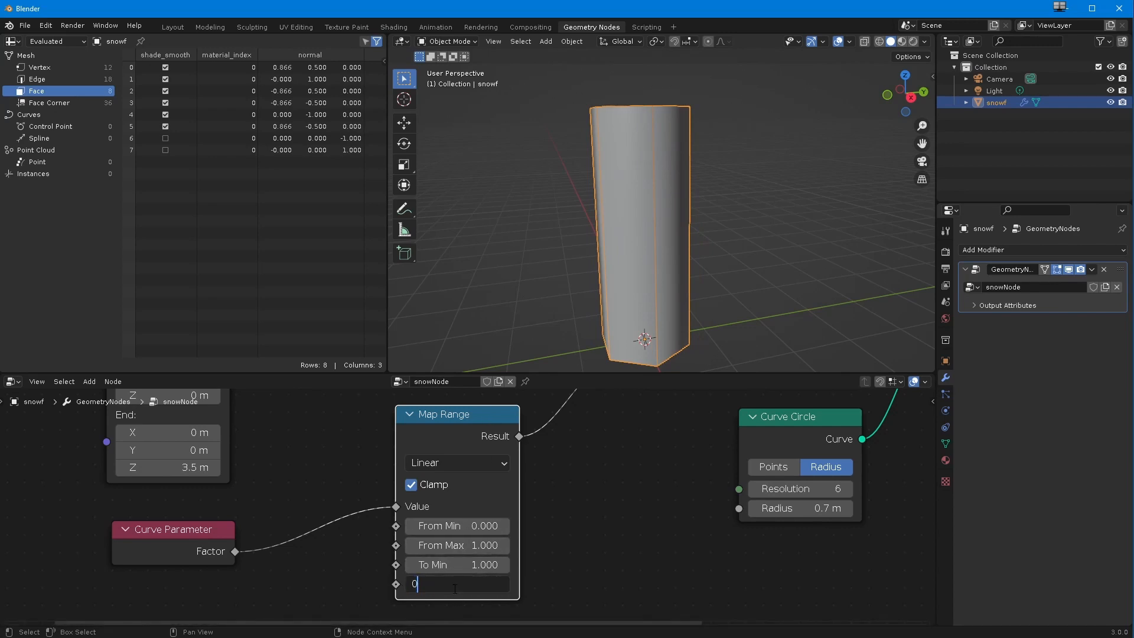
key(Return)
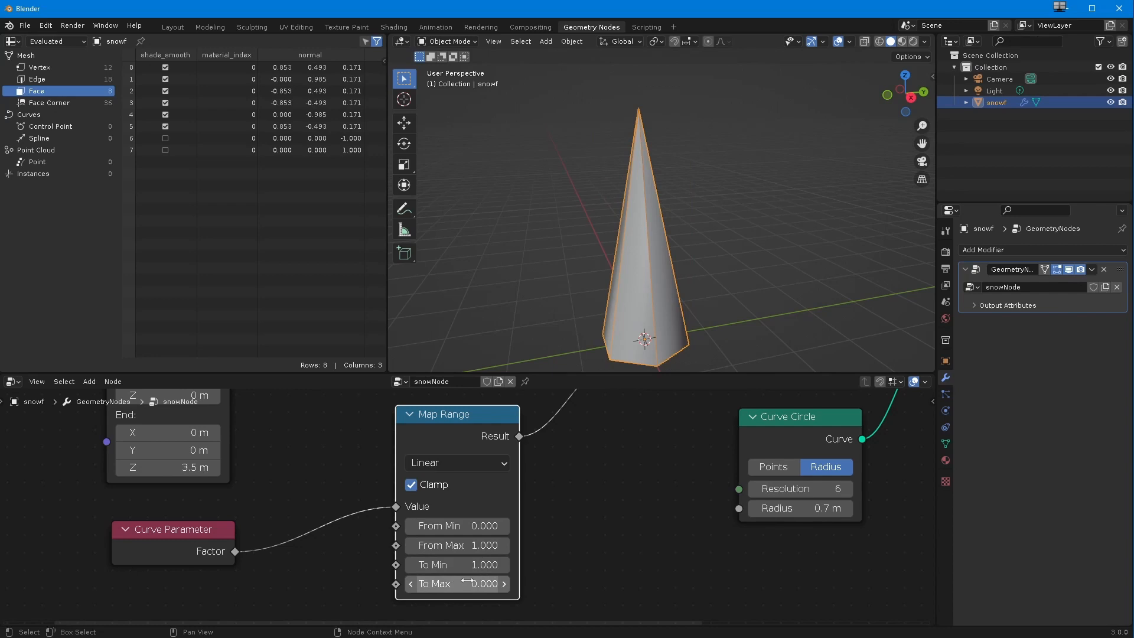
middle_drag(545, 303, 565, 290)
Step: Move Set Curve Radius, Curve Circle and Curve to Mesh closer to Group Output, and place Map Range right beside Curve Parameter
scroll(463, 508, down, 3)
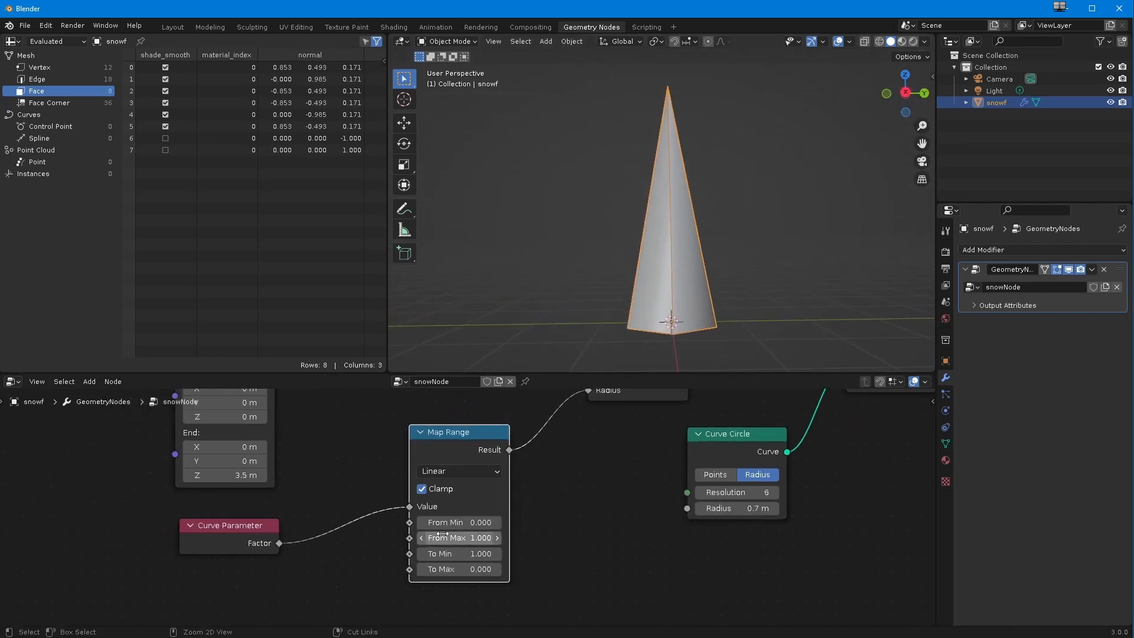
middle_drag(445, 533, 388, 583)
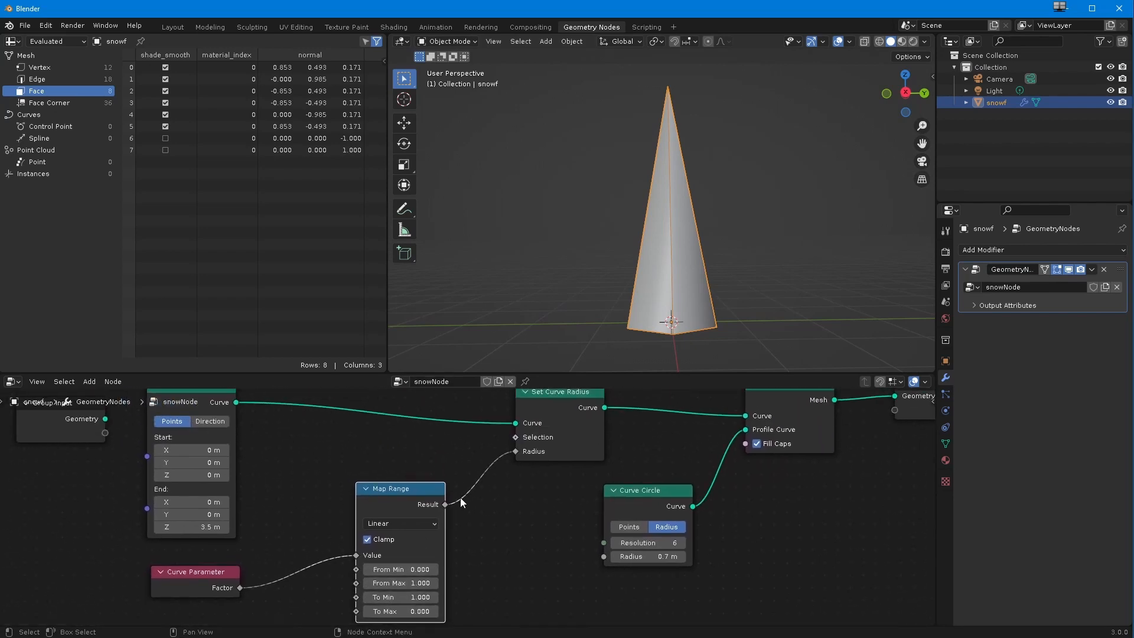
middle_drag(462, 513, 450, 530)
drag(751, 422, 785, 417)
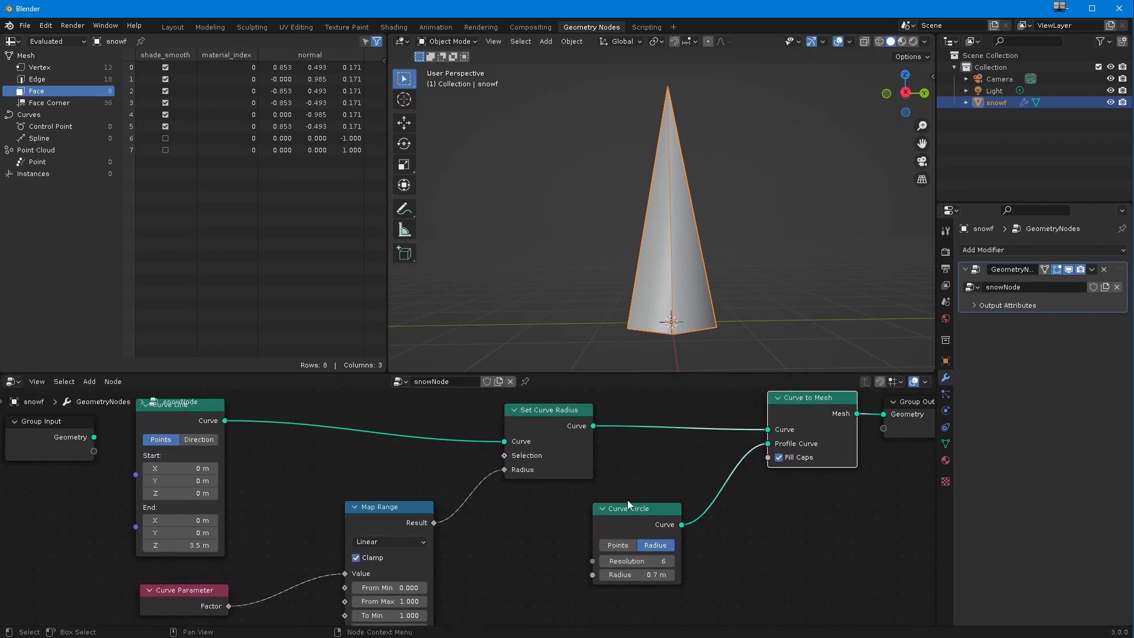
drag(627, 508, 692, 506)
drag(545, 409, 655, 405)
drag(369, 512, 408, 506)
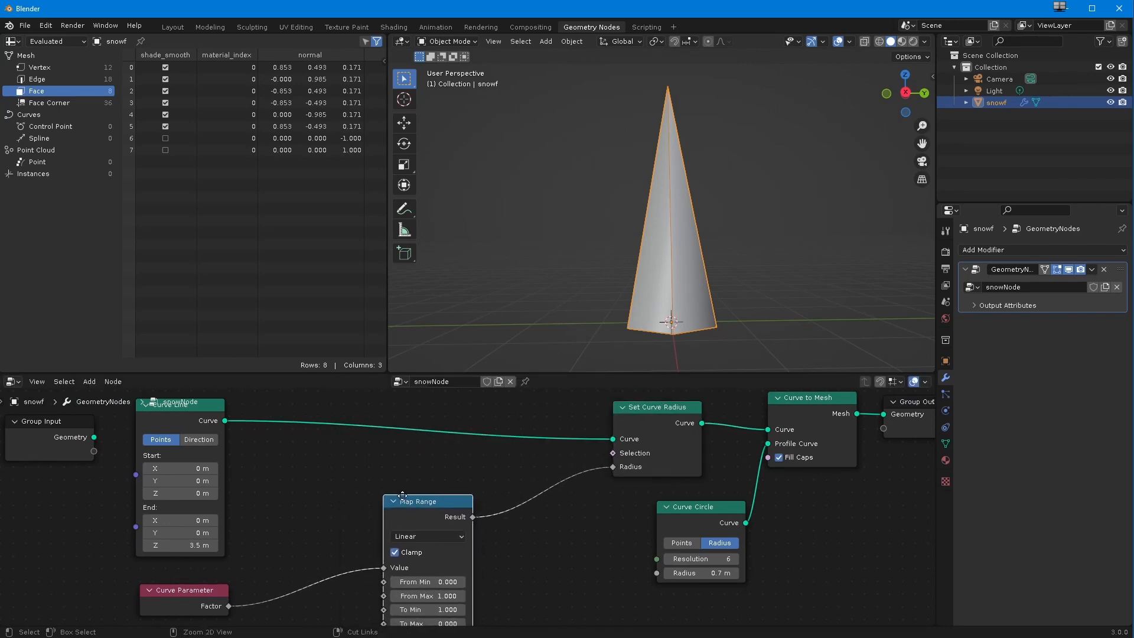
scroll(405, 503, down, 2)
drag(465, 467, 392, 492)
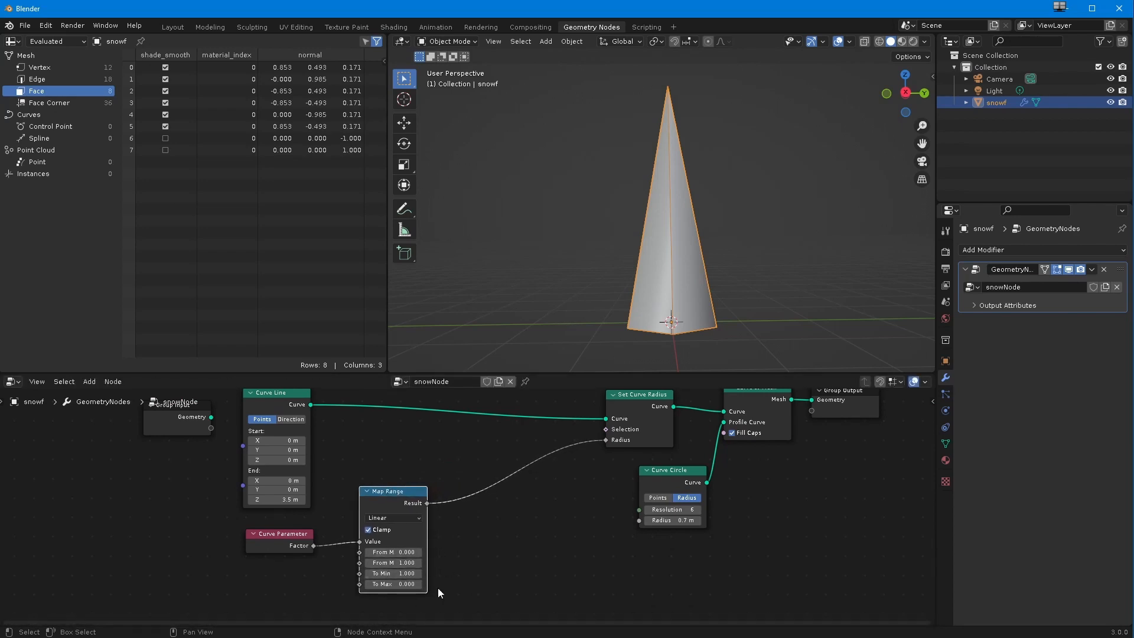
scroll(490, 558, up, 2)
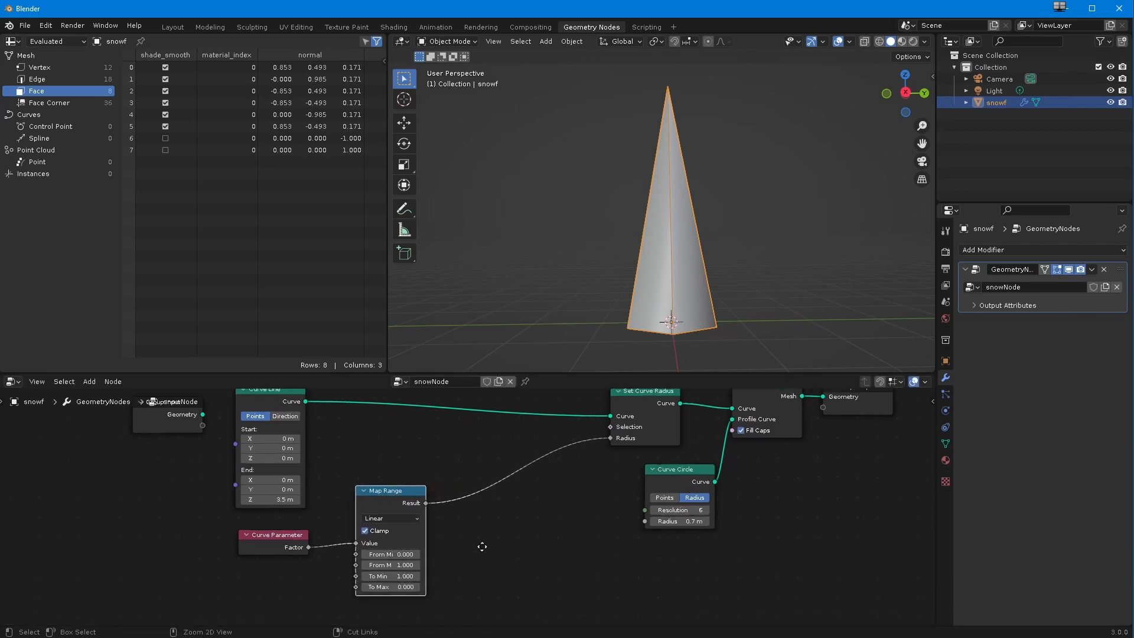
scroll(484, 546, down, 1)
mouse_move(487, 577)
middle_down()
mouse_move(477, 538)
mouse_move(470, 564)
middle_up()
scroll(486, 545, down, 1)
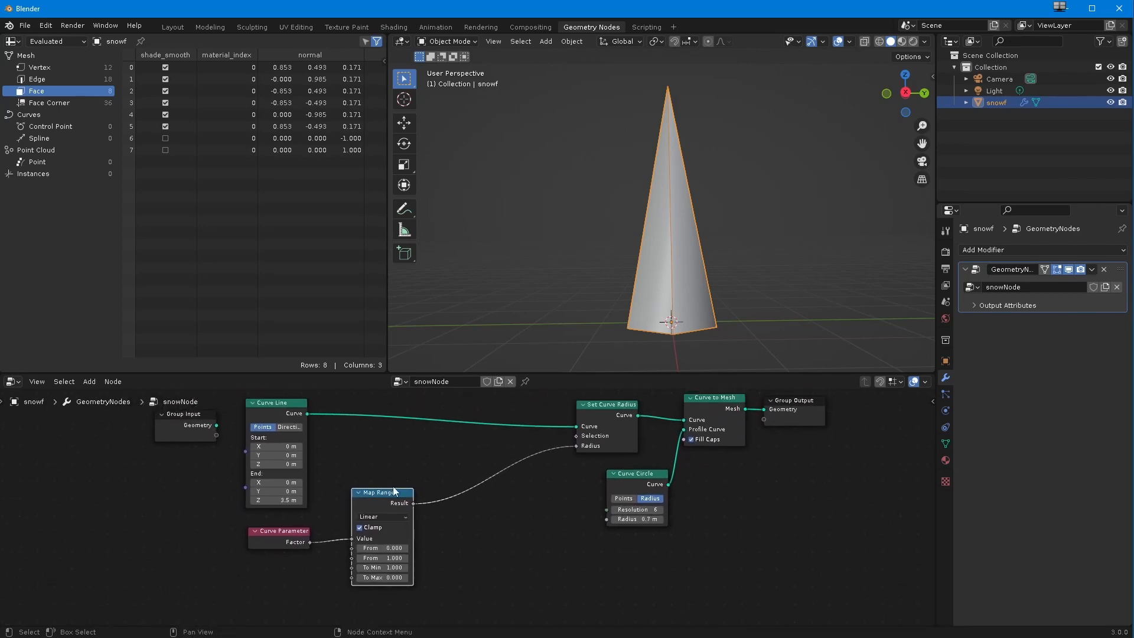
drag(377, 493, 366, 497)
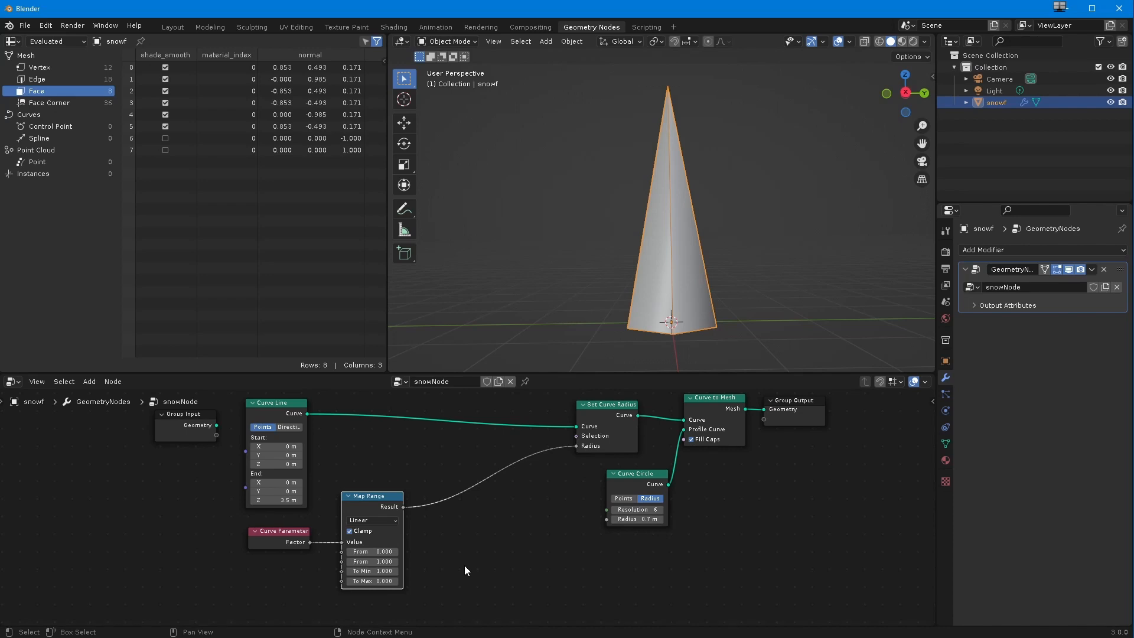
key(shift+a)
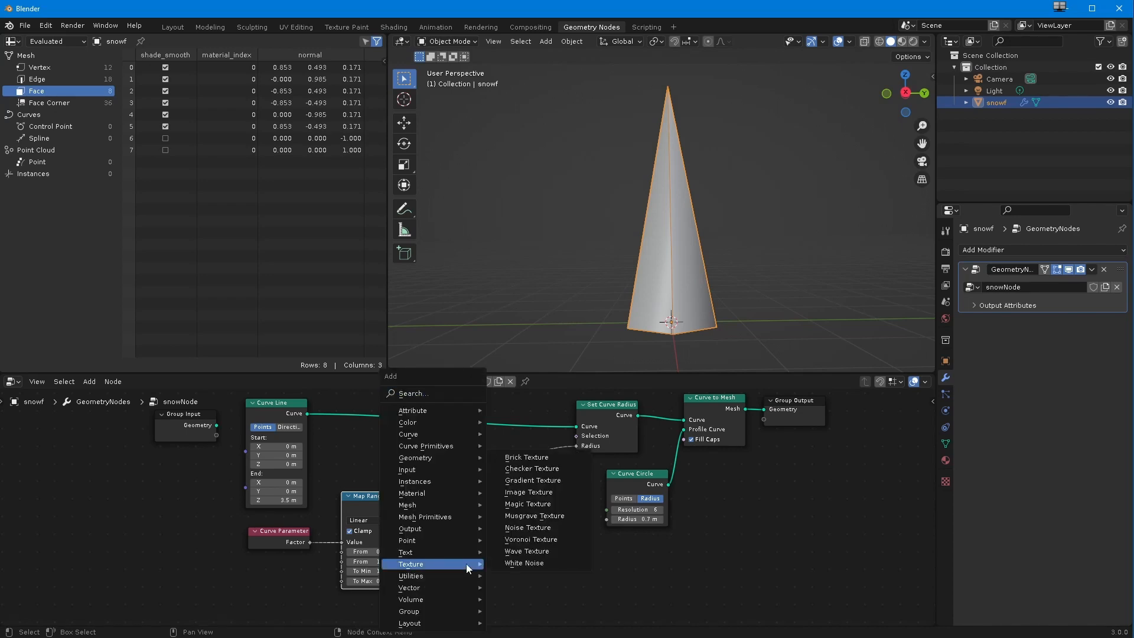
key(a)
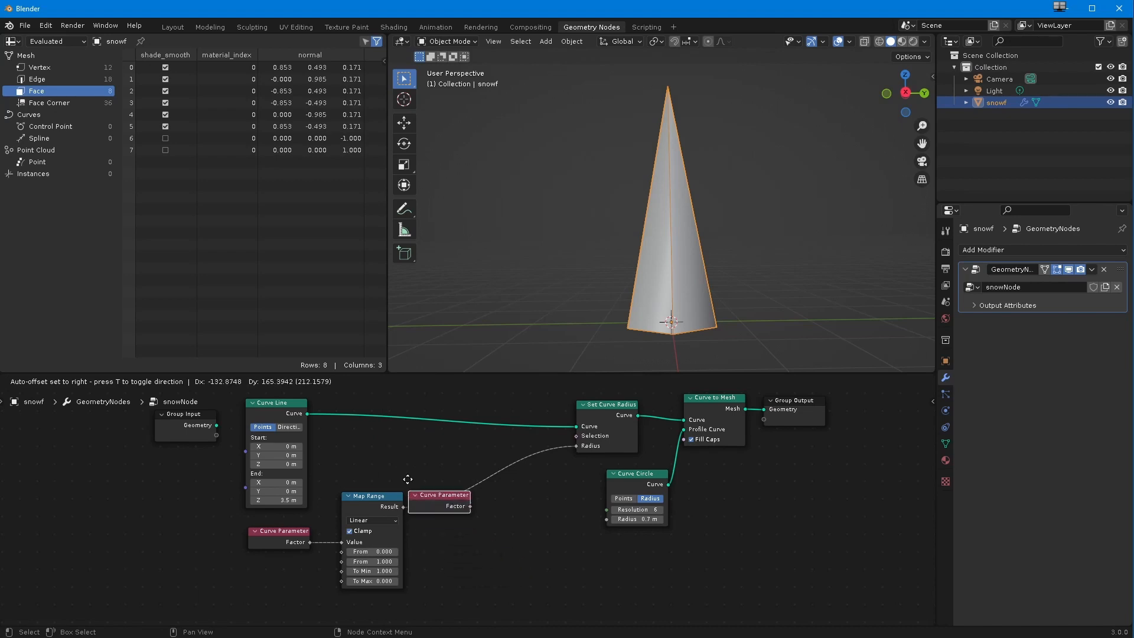
click(458, 552)
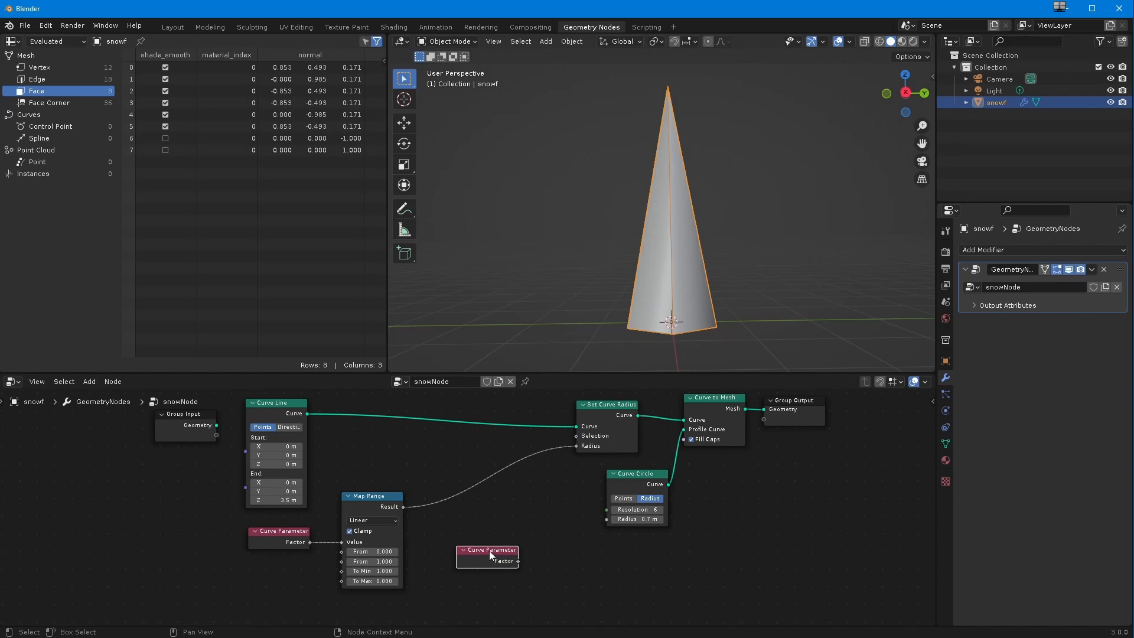
key(BackSpace)
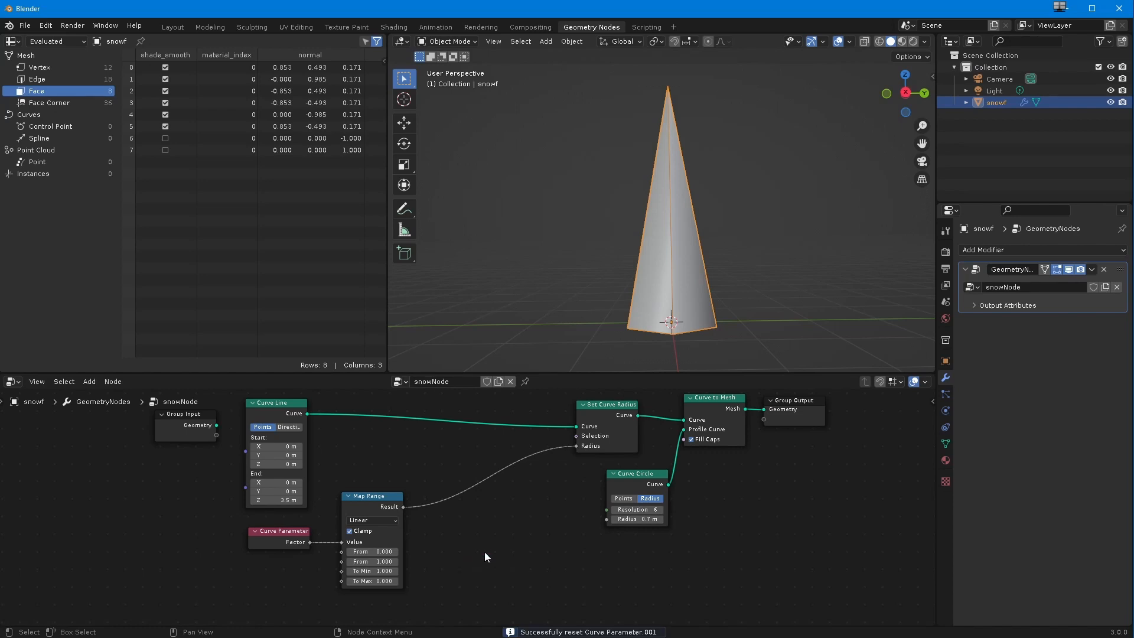
Step: Insert a Random Value node on the link between Map Range's Result and Set Curve Radius's Radius
key(shift+a)
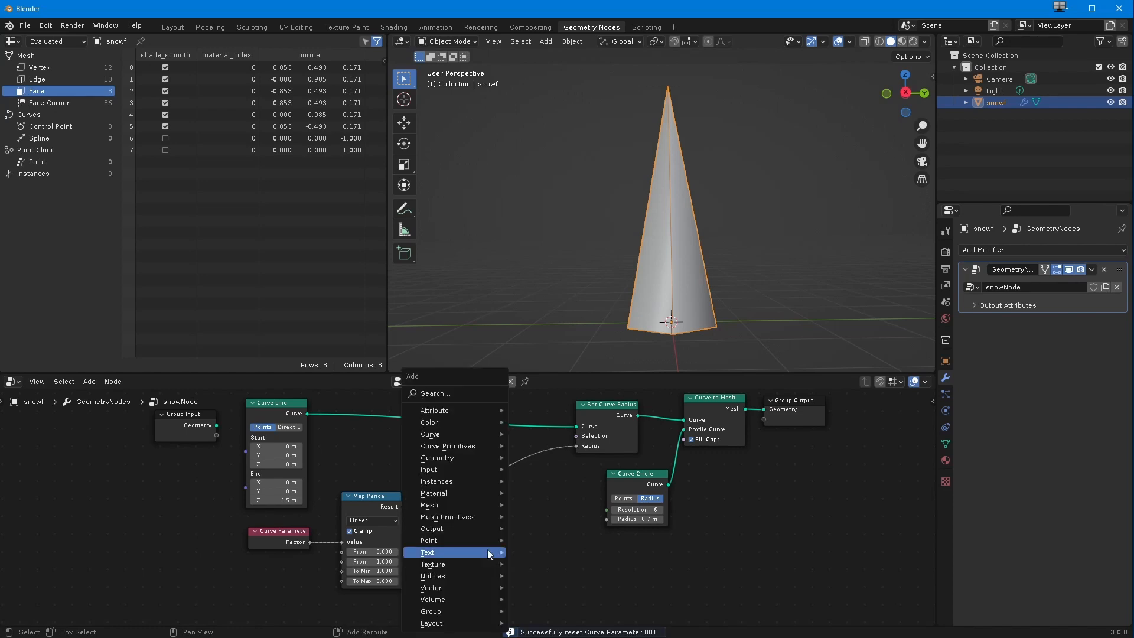
key(Up)
key(Up)
key(Up)
key(Up)
key(Up)
key(Up)
key(Up)
key(Up)
key(Up)
key(Up)
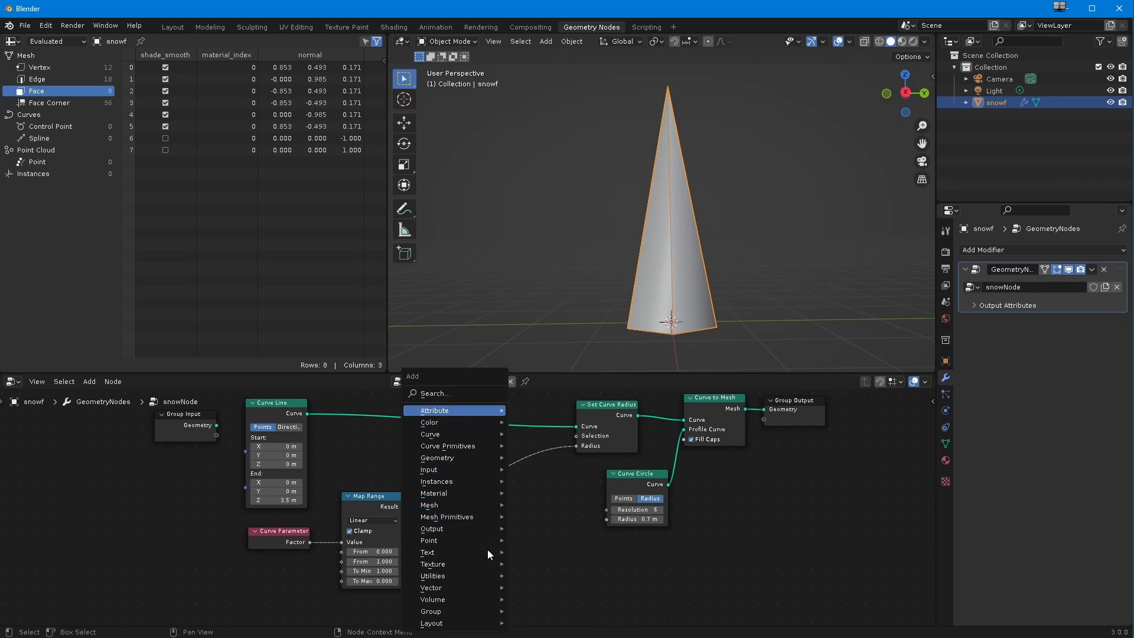
key(Return)
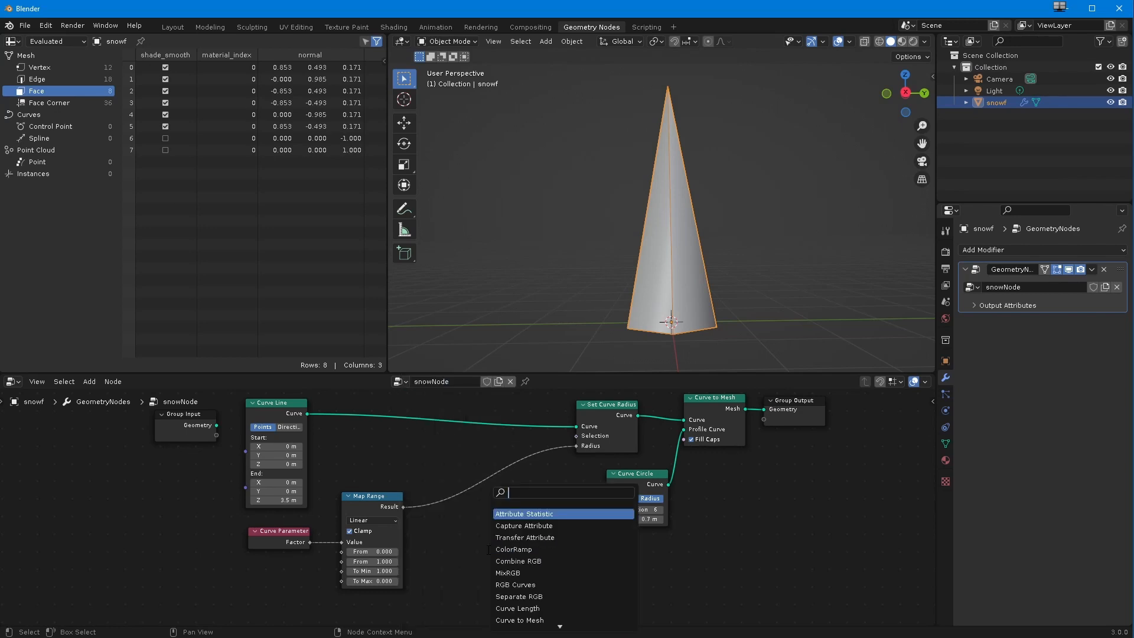
text(random)
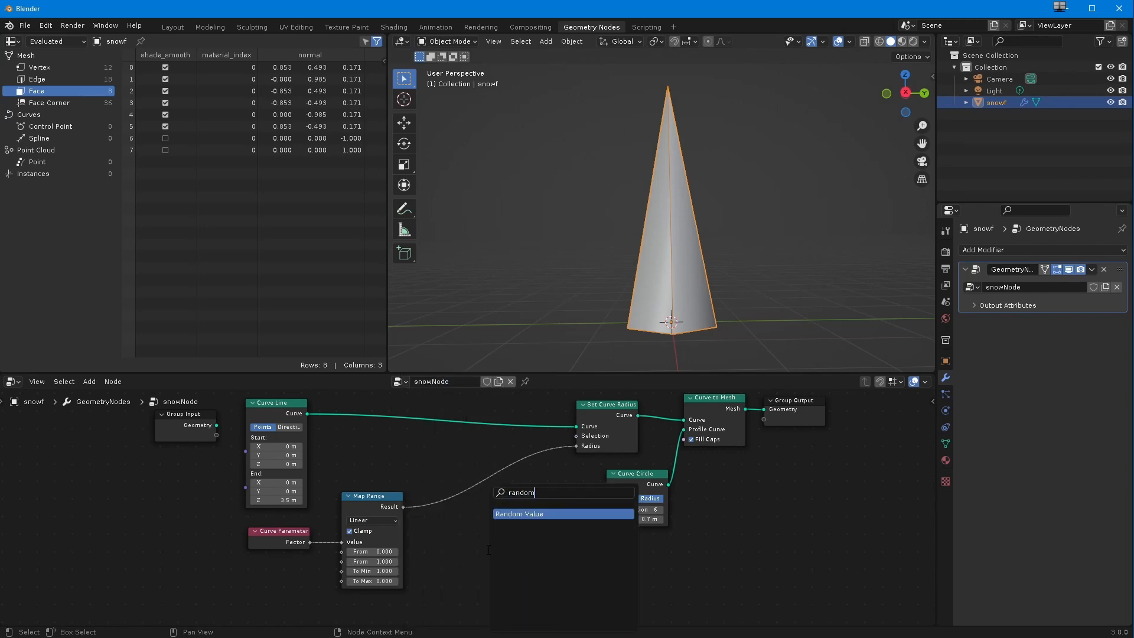
key(Return)
click(474, 569)
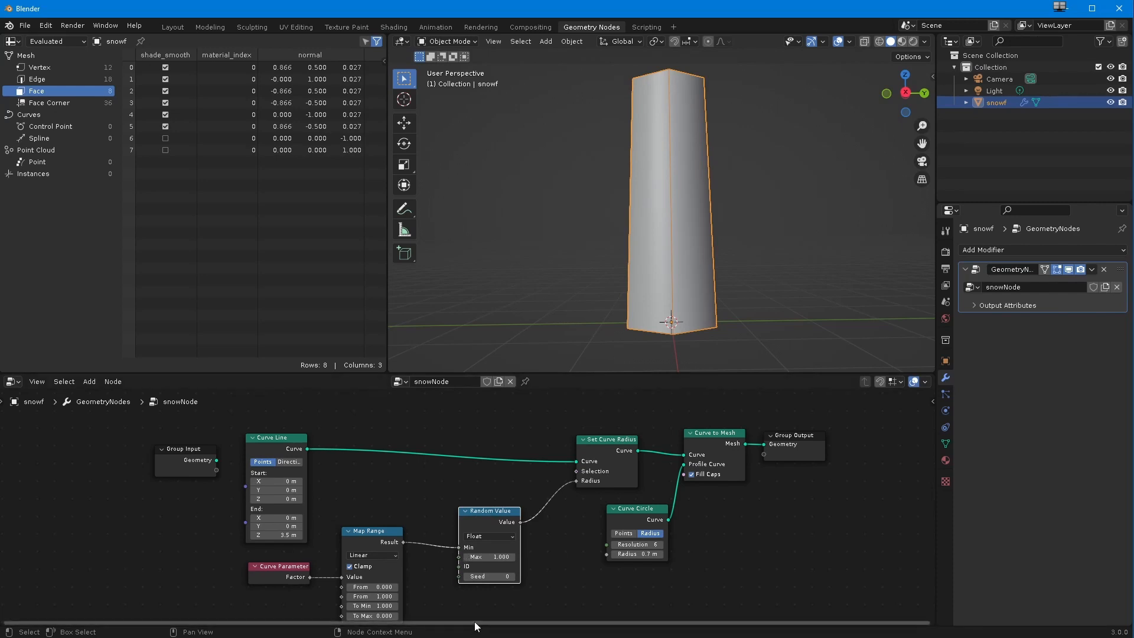
Step: Bypass the Random Value node by connecting Map Range's Result directly to Set Curve Radius's Radius, and park Random Value below the link
middle_drag(522, 591, 524, 565)
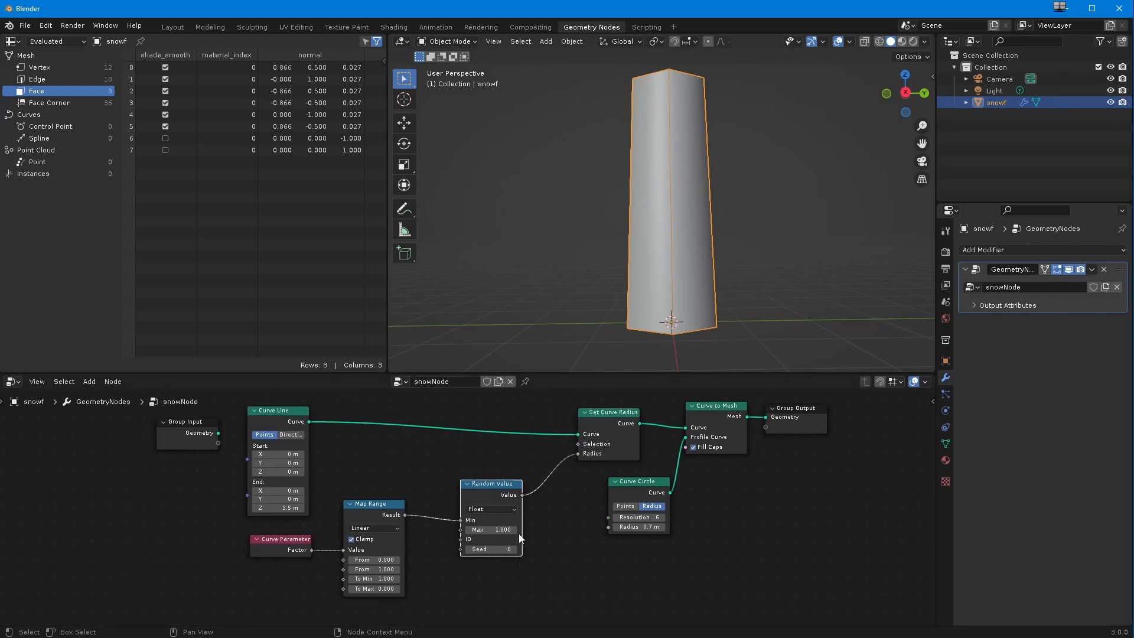
mouse_move(523, 495)
drag(459, 520, 438, 515)
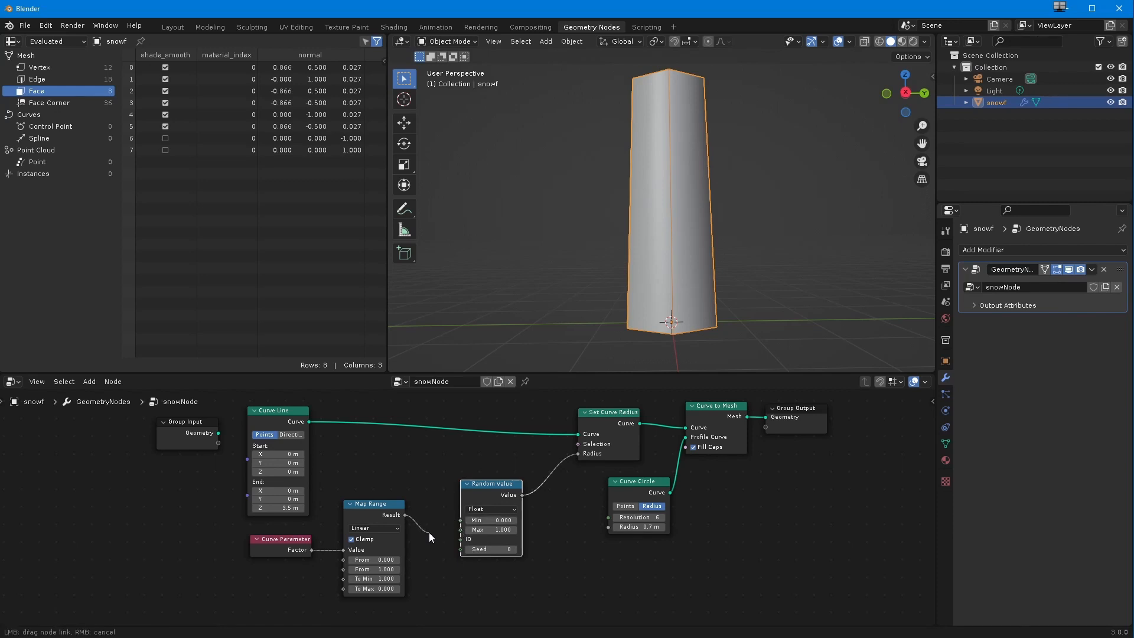
drag(429, 533, 429, 532)
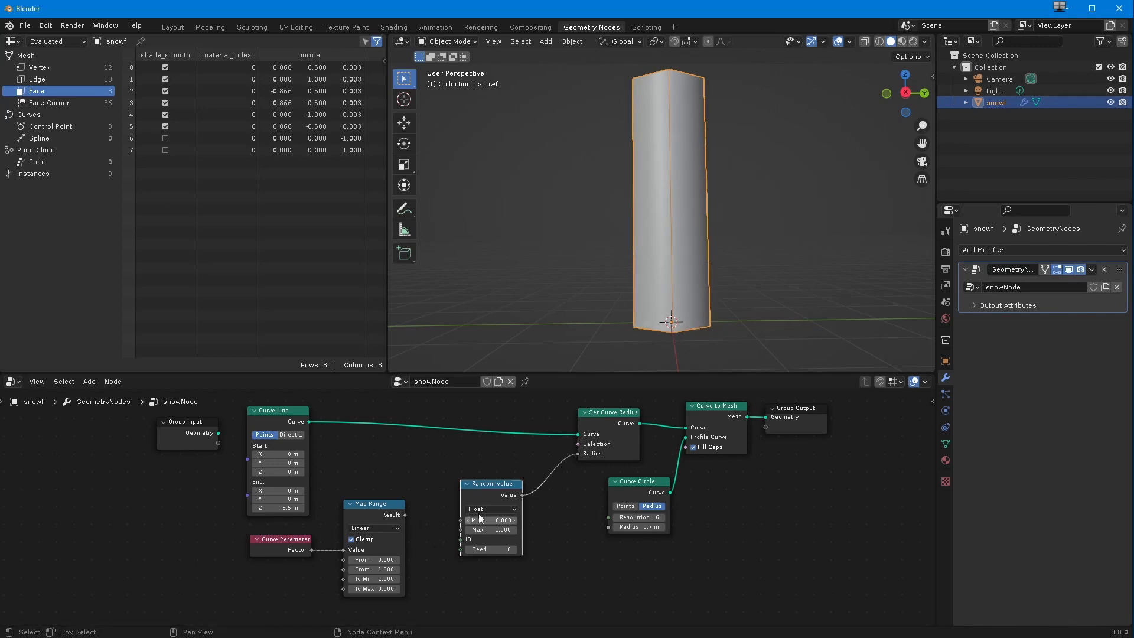
drag(495, 491, 493, 513)
drag(405, 515, 578, 454)
drag(491, 507, 474, 544)
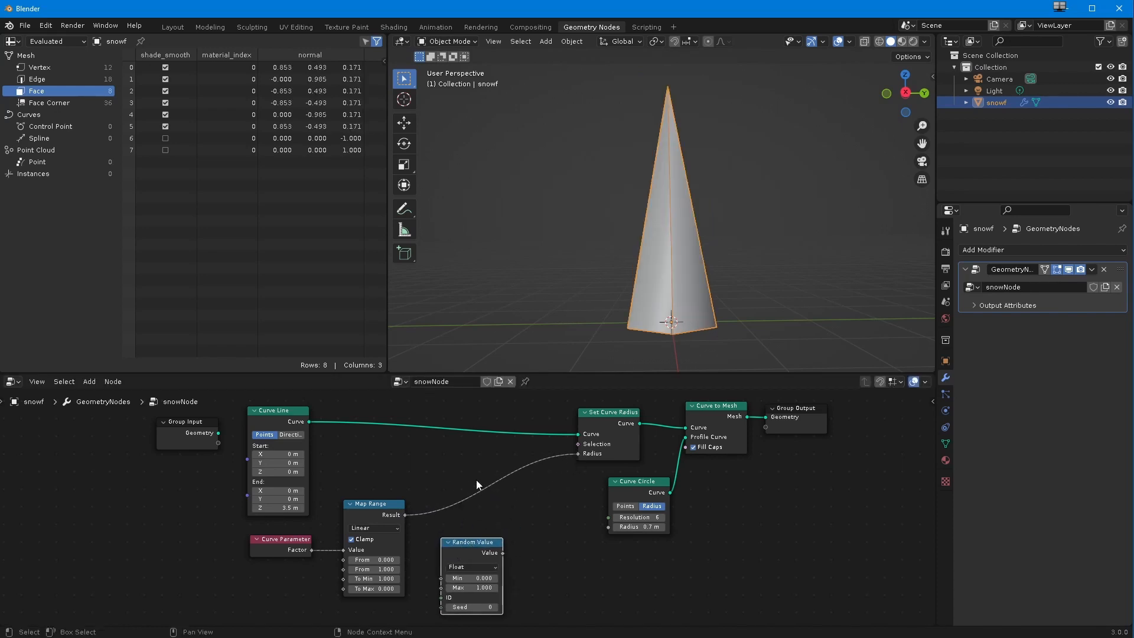
Step: Add a Math node beside Random Value and set its operation to Multiply
click(89, 381)
mouse_move(112, 577)
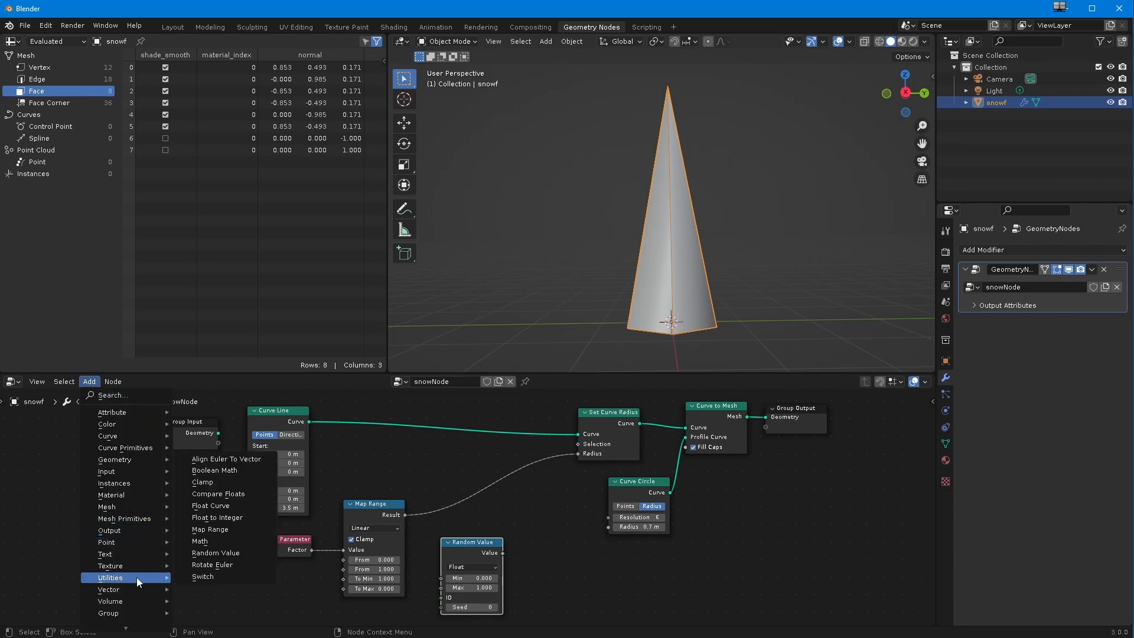
click(219, 548)
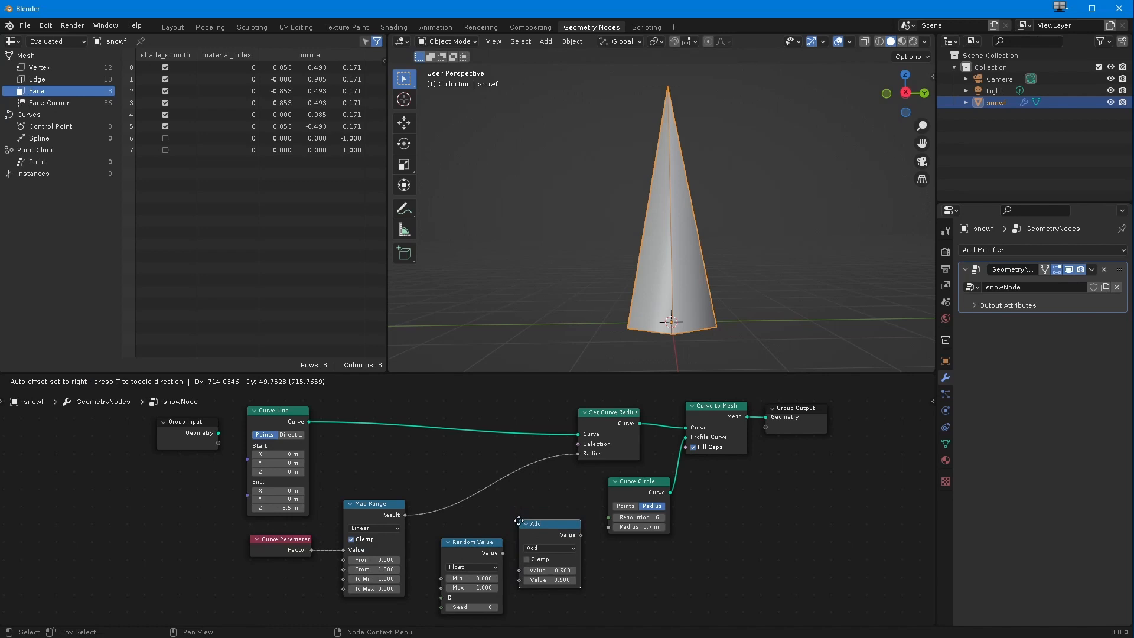
click(553, 526)
click(548, 550)
click(539, 455)
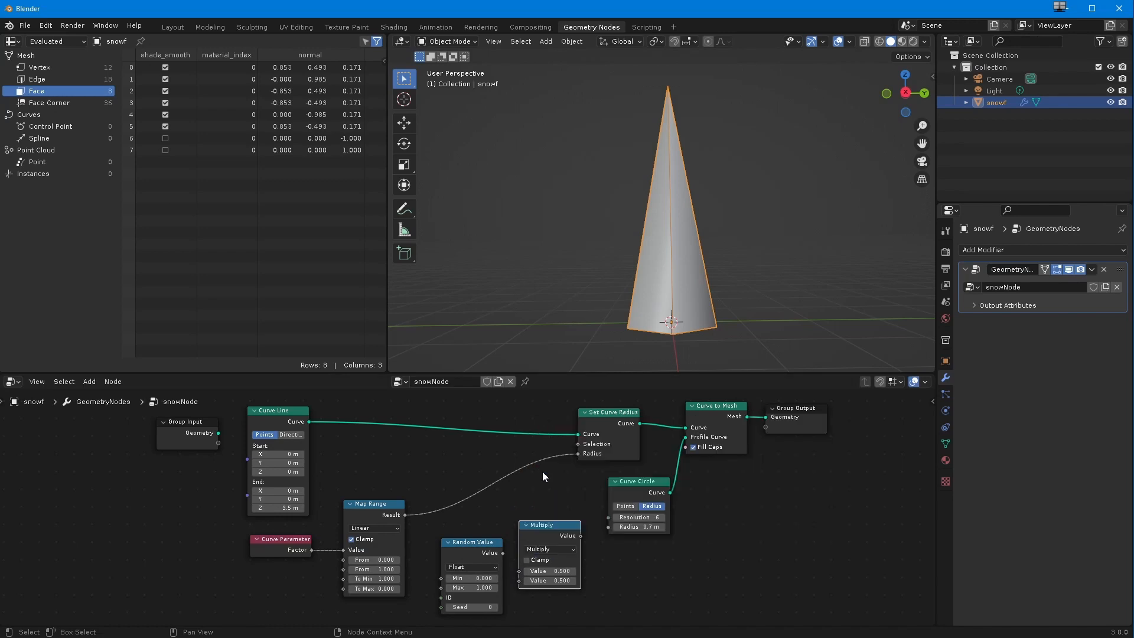
Step: Set both Multiply values to 1 and insert the node on the link between Map Range and Set Curve Radius, clearing Random Value aside
click(542, 571)
text(1)
key(Tab)
text(1)
key(Return)
drag(543, 523, 506, 474)
drag(469, 548, 564, 567)
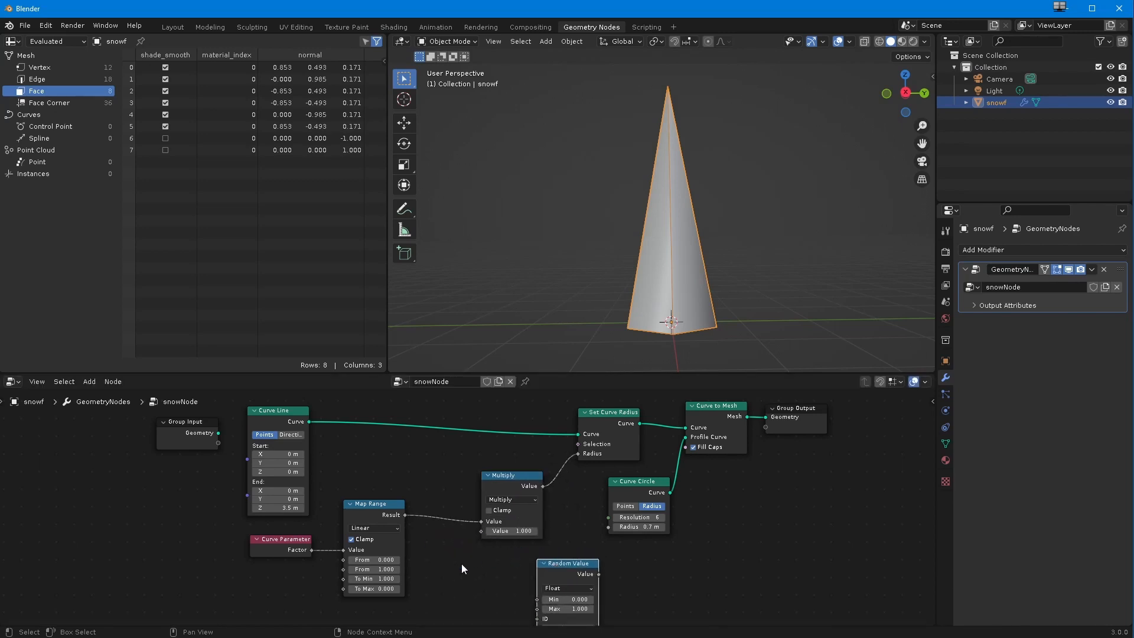
Step: Test the Multiply node's effect by lowering its second value to 0.7, and return it to 1
scroll(461, 566, down, 1)
middle_drag(450, 570, 404, 550)
drag(458, 514, 461, 514)
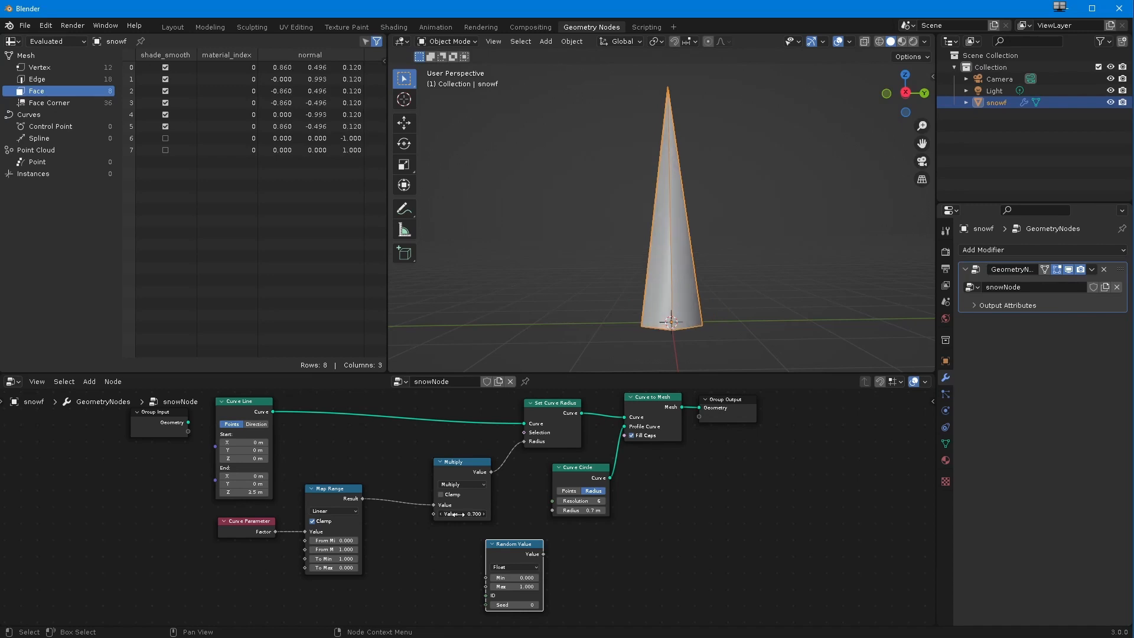
click(461, 514)
text(1)
key(Return)
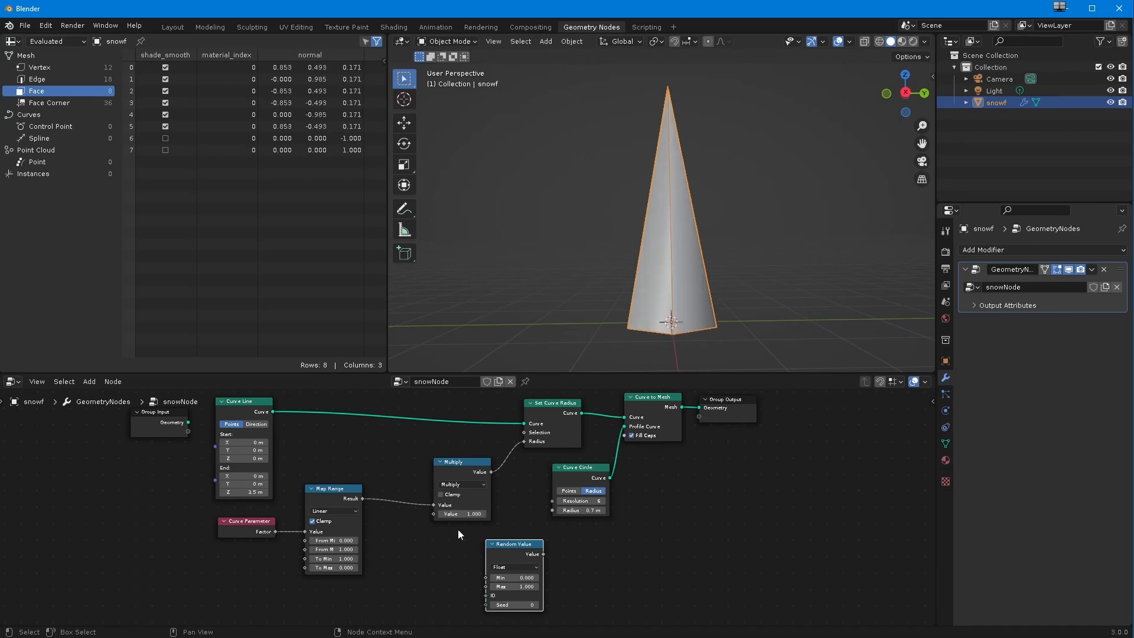
Step: Place Random Value just below Multiply, and insert a Resample Curve node on the link between Curve Line and Set Curve Radius
drag(487, 543, 405, 542)
drag(450, 463, 446, 454)
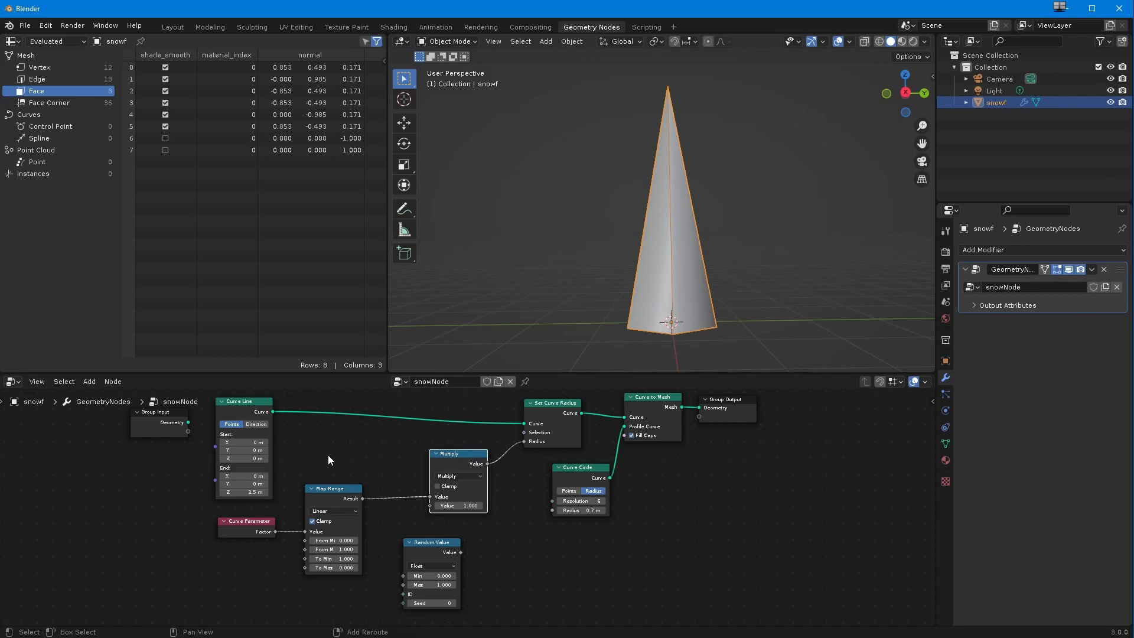
key(shift+a)
click(270, 392)
text(resample)
key(Return)
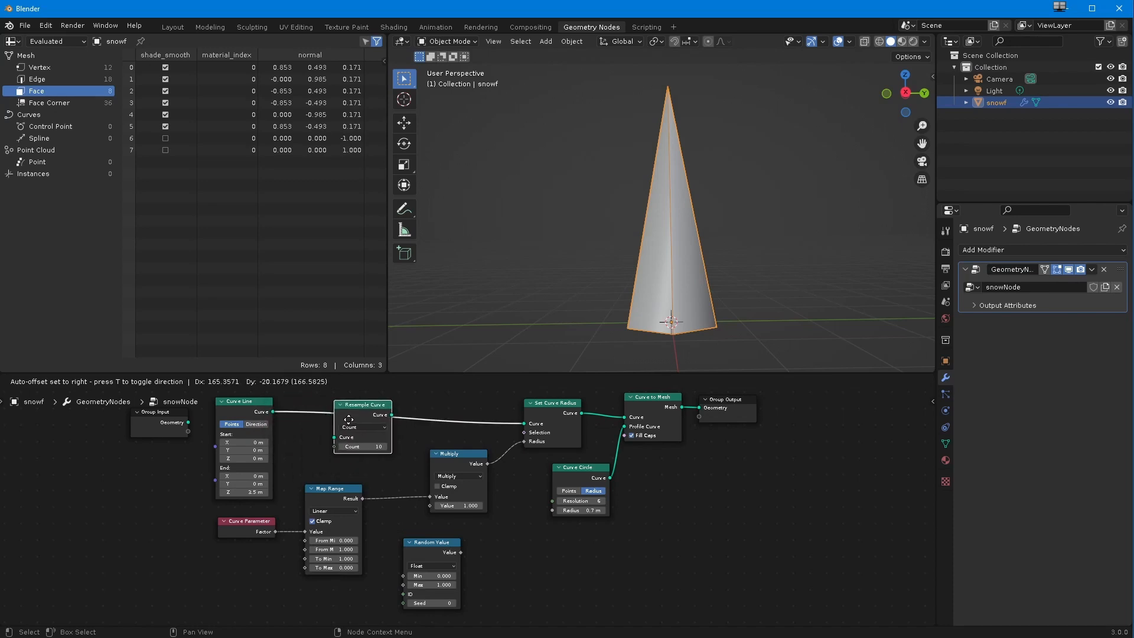
click(349, 419)
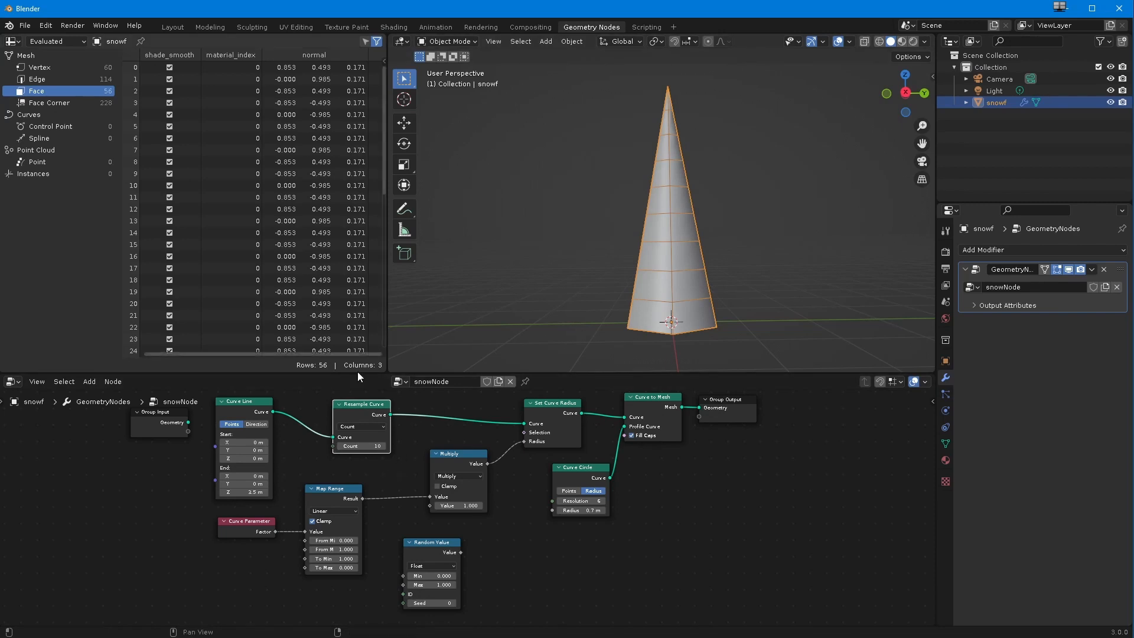
Step: Set the Resample Curve node's Count to 20
drag(356, 447, 377, 447)
double_click(371, 448)
text(20)
key(Return)
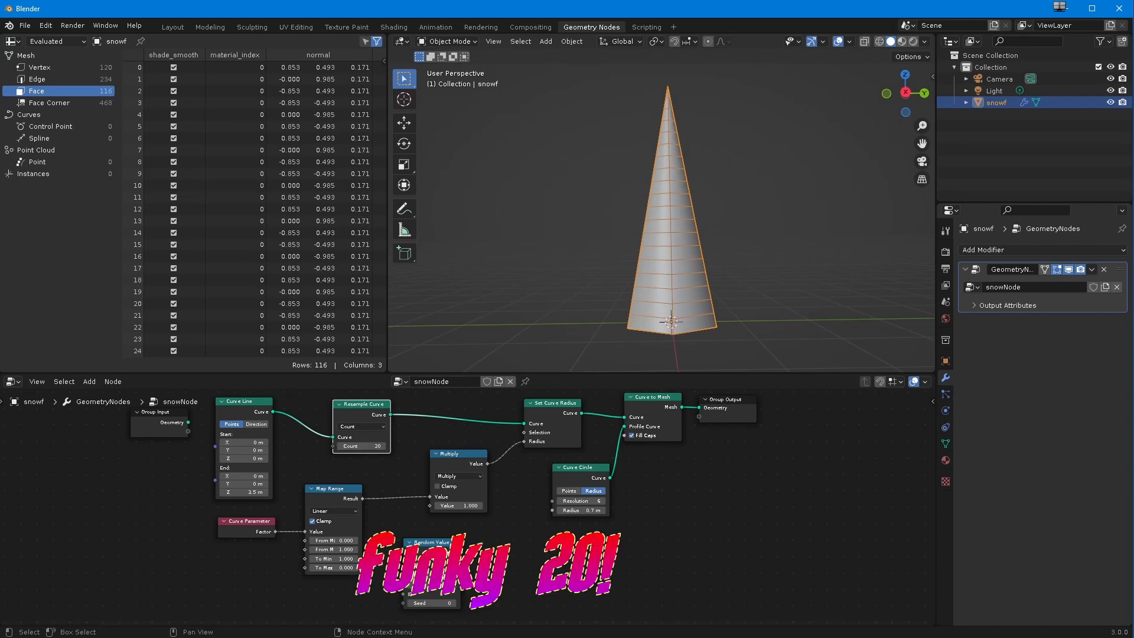
Step: Connect Random Value's output to Multiply's second Value input and raise Resample Curve's Count to 47
drag(460, 552, 426, 505)
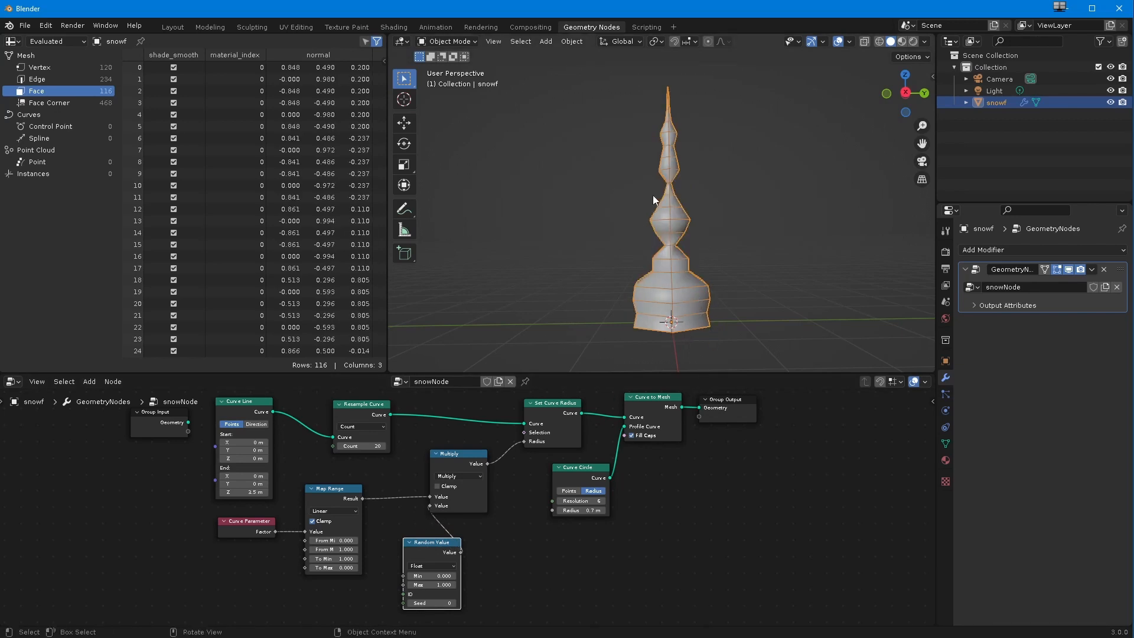
mouse_move(367, 446)
mouse_down()
mouse_move(416, 456)
mouse_move(351, 452)
mouse_move(385, 449)
mouse_up()
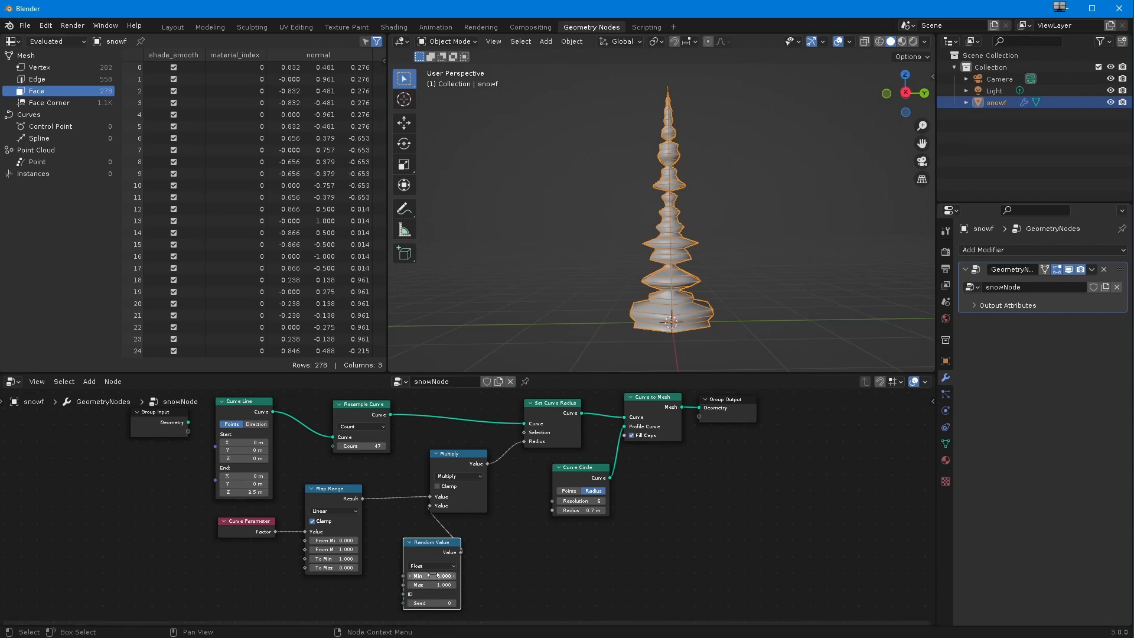
Step: Try a Min of 0.4 on the Random Value node and undo the change
drag(438, 575, 443, 575)
ctrl+middle_drag(445, 567, 427, 477)
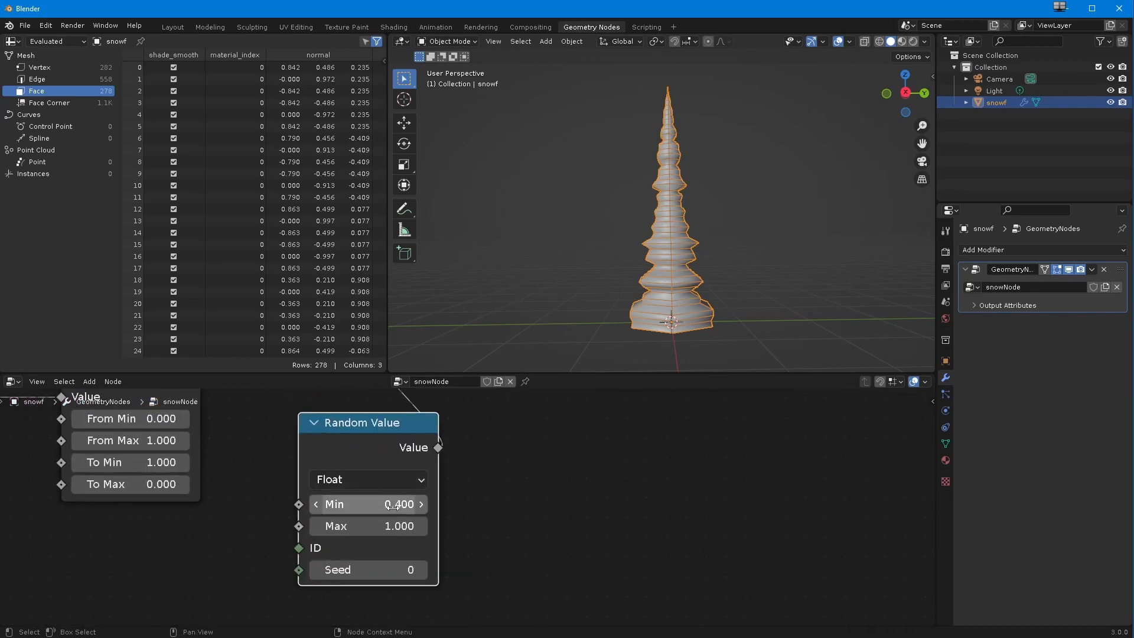
key(ctrl+z)
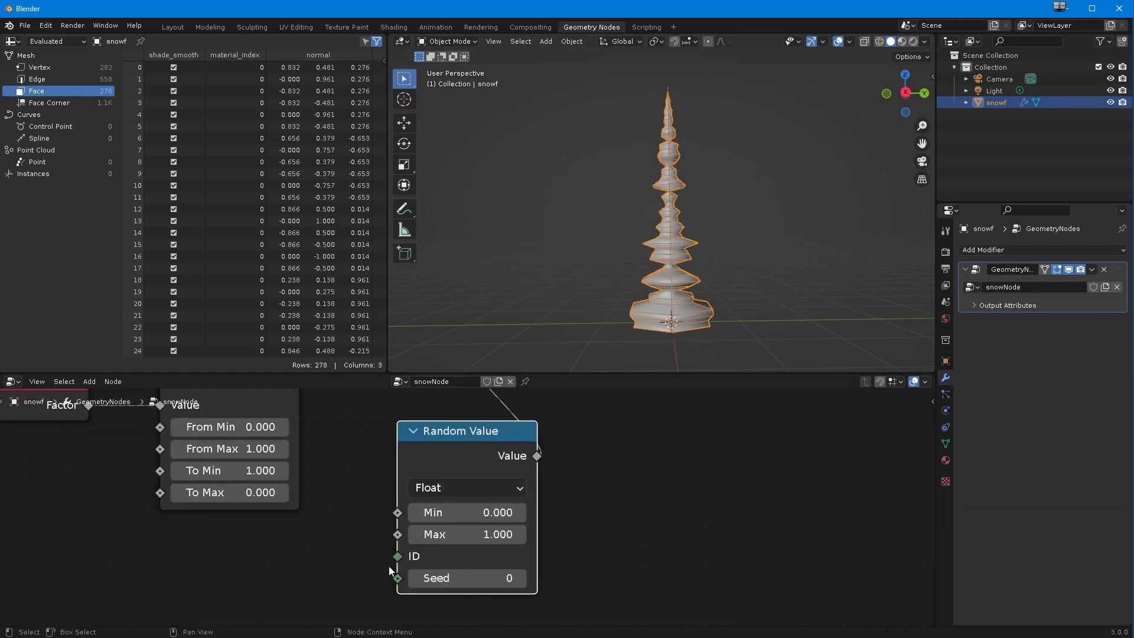
Step: Set the Random Value node's Min to 0.35 and Max to 0.5
click(454, 512)
text(.)
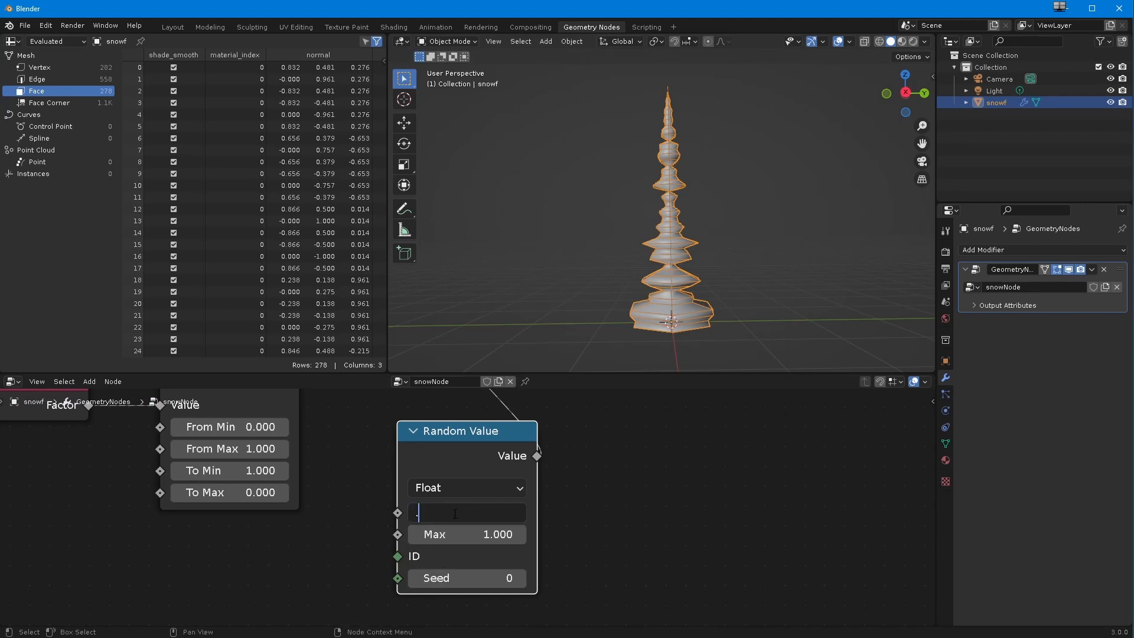
text(35)
key(Return)
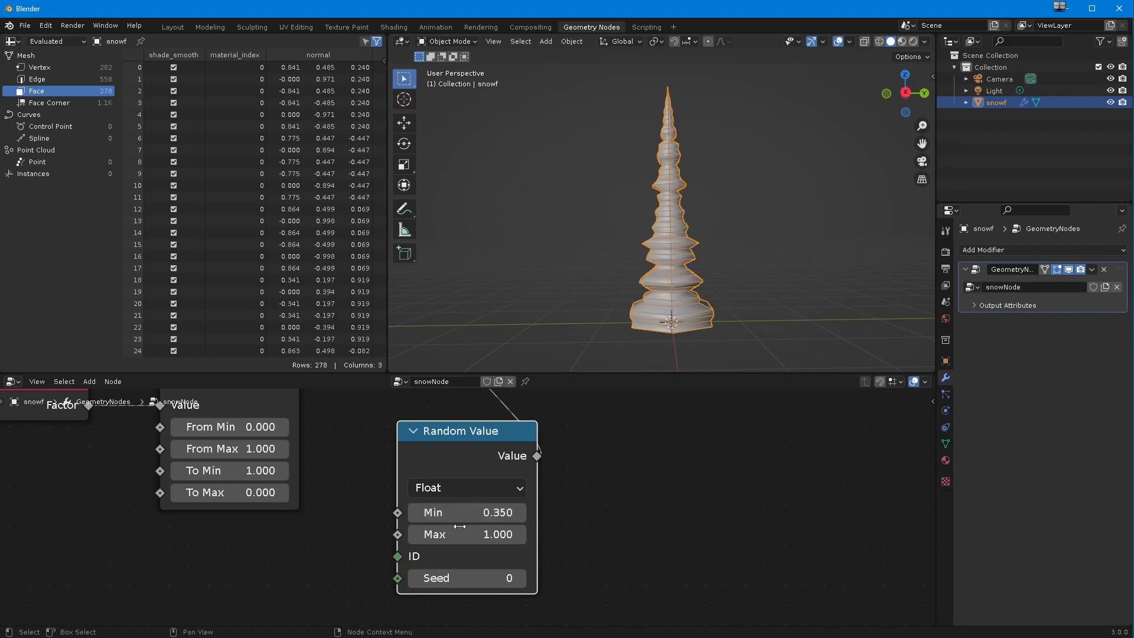
click(462, 534)
text(.5)
key(Return)
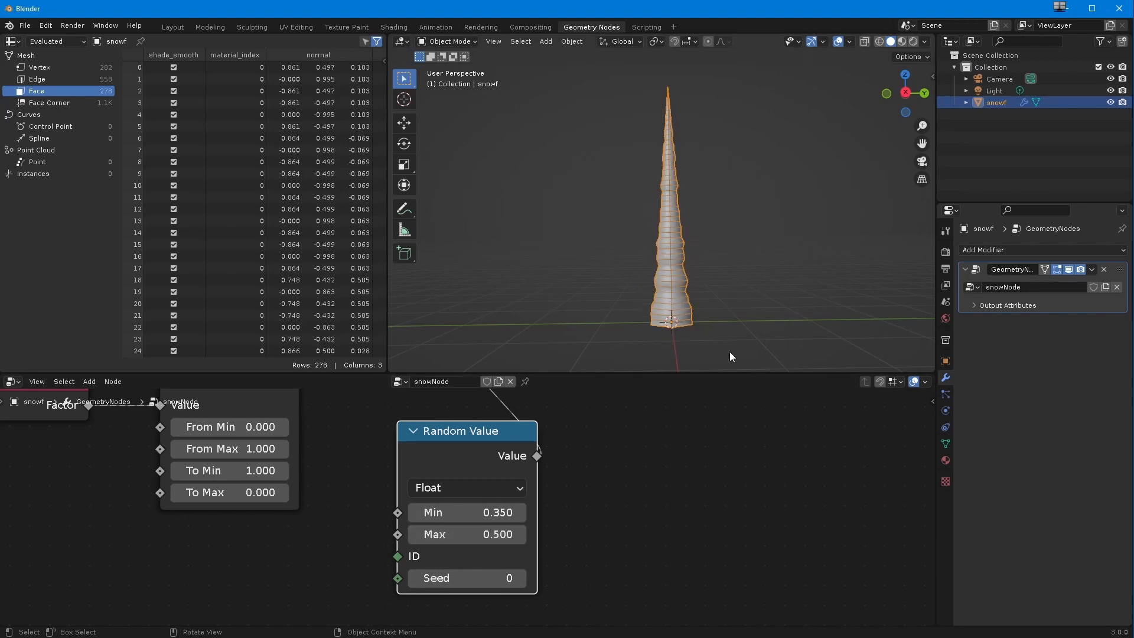
Step: Lower the Random Value node's Min to 0.13 to make the spike's profile more irregular
middle_drag(629, 320, 602, 336)
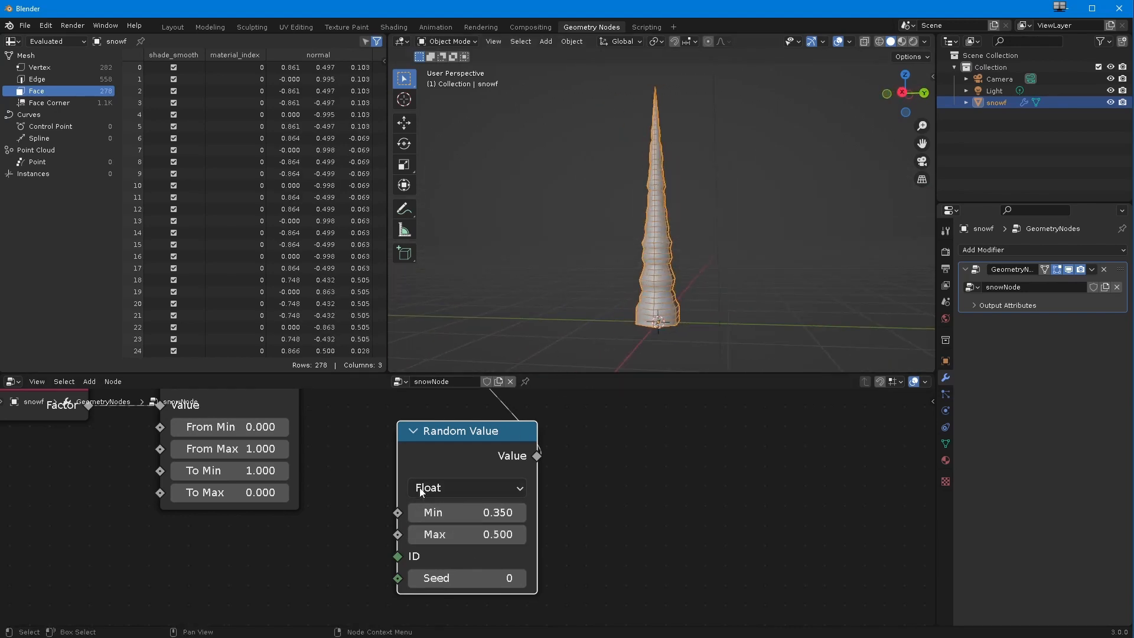
click(461, 516)
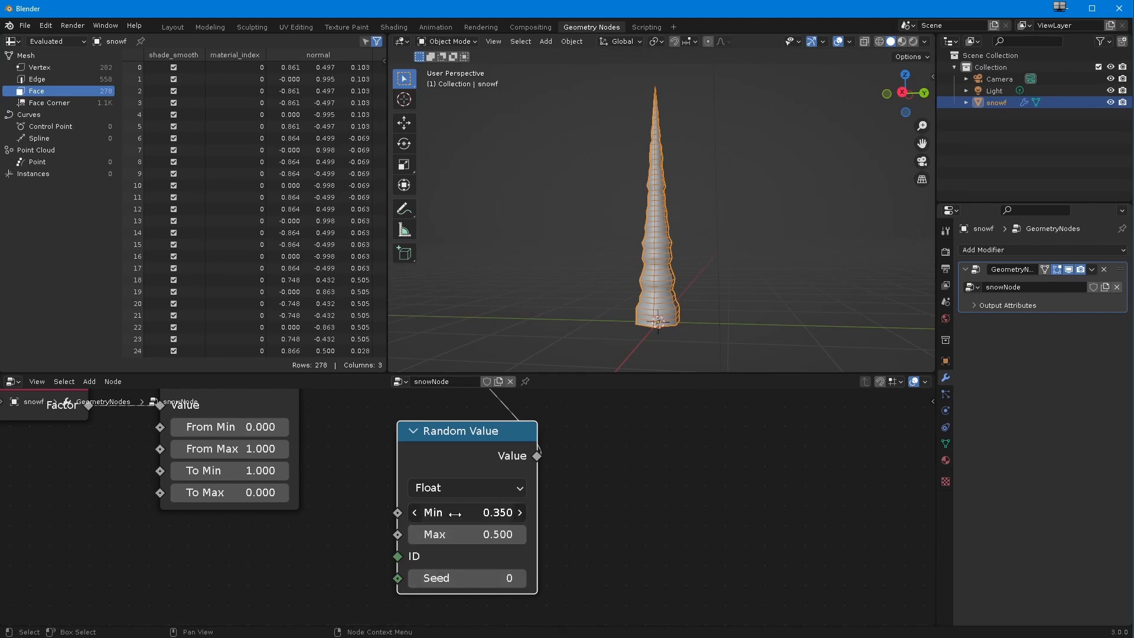
drag(448, 513, 419, 511)
middle_drag(515, 298, 561, 324)
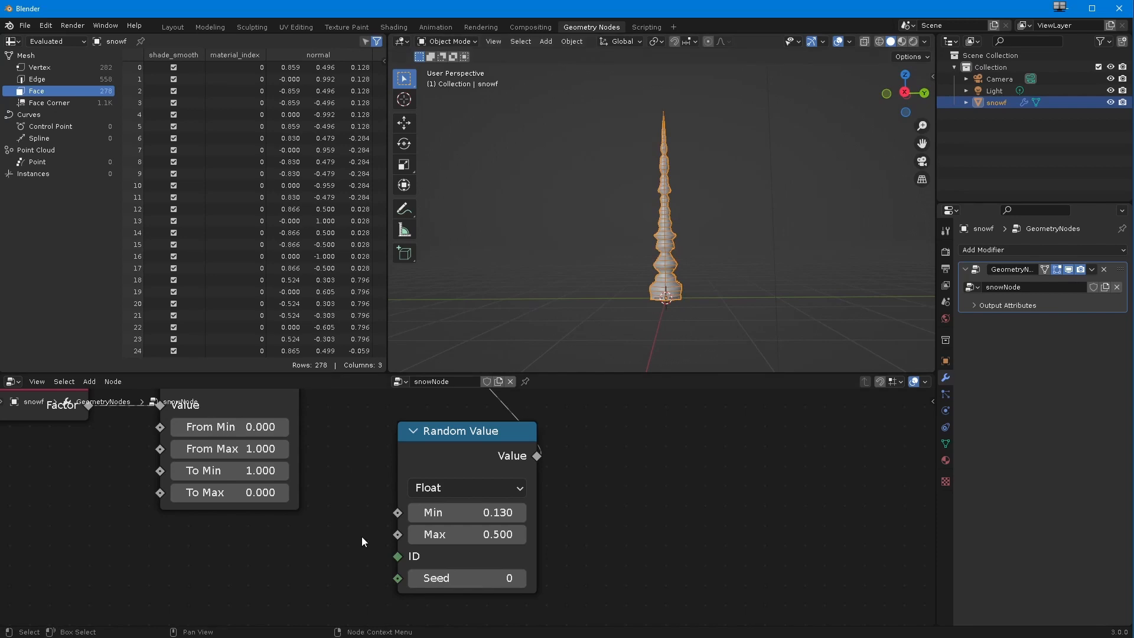
Step: Spread out the radius nodes, moving Multiply away from Map Range and placing Random Value lower, between the two
scroll(331, 561, down, 4)
middle_drag(599, 494, 538, 559)
drag(384, 466, 401, 459)
middle_drag(582, 284, 566, 230)
middle_drag(498, 265, 628, 293)
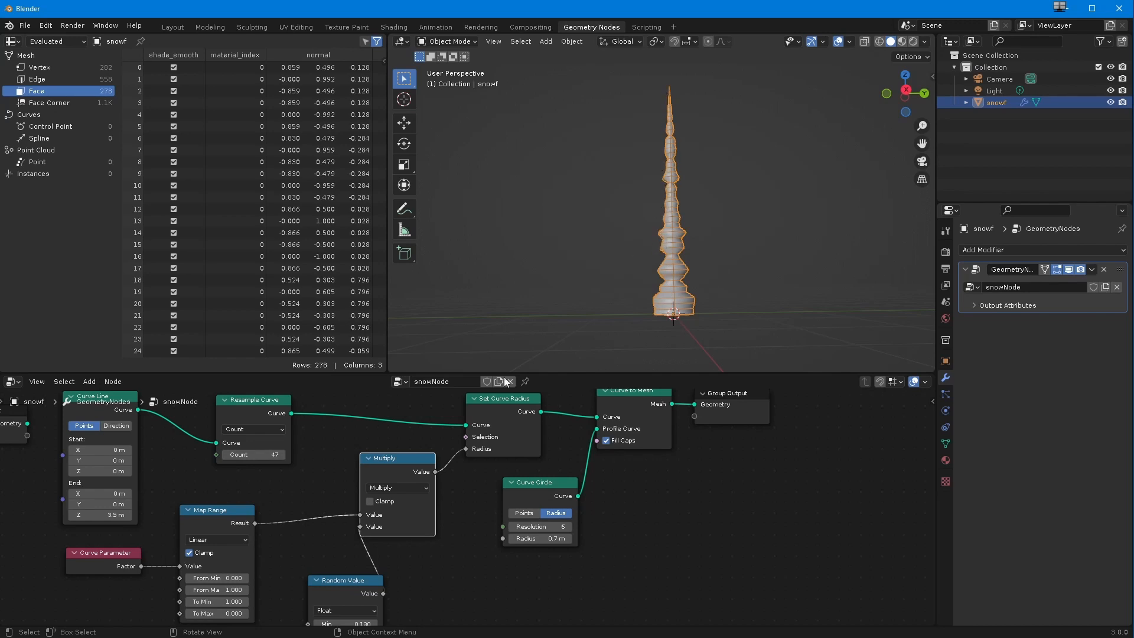
scroll(396, 574, down, 2)
middle_drag(392, 578, 423, 482)
click(260, 422)
middle_drag(420, 443, 420, 487)
drag(423, 422, 443, 424)
drag(378, 529, 343, 550)
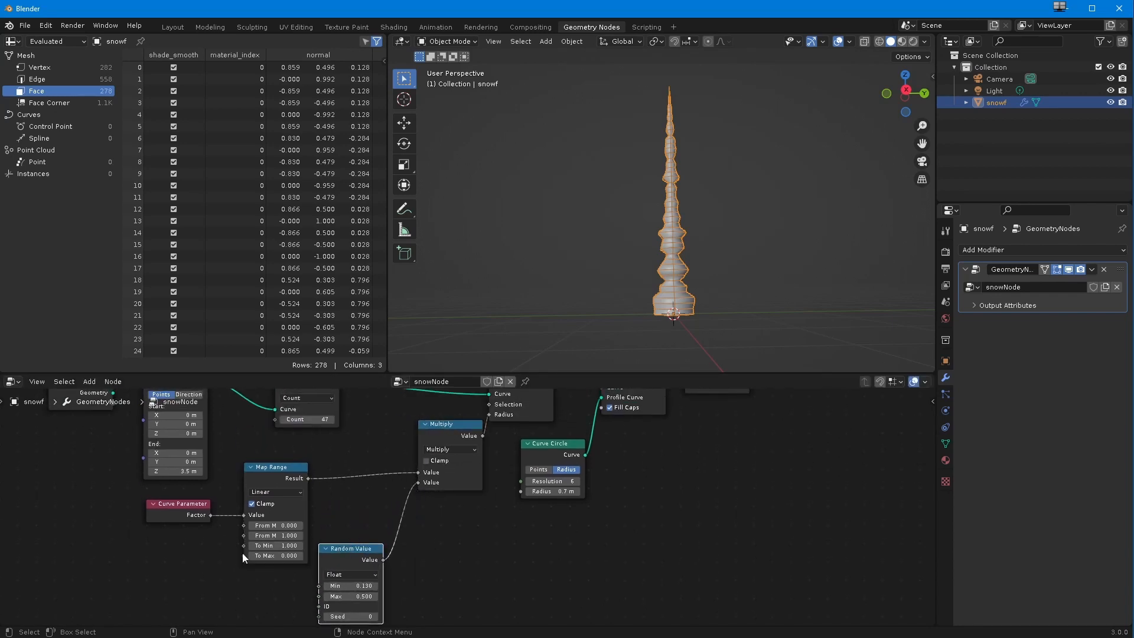
Step: Regroup Curve Parameter, Map Range and Multiply below the Curve Line and Resample Curve nodes, with Random Value underneath Map Range
scroll(408, 436, down, 1)
drag(440, 437, 367, 446)
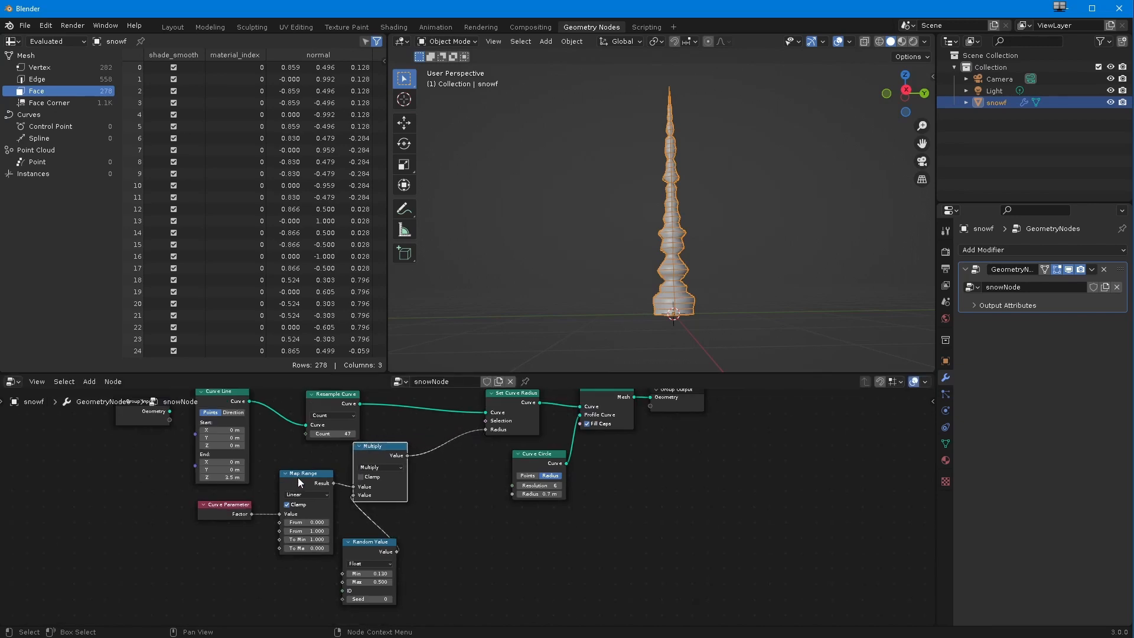
drag(230, 509, 174, 510)
drag(298, 476, 255, 506)
drag(378, 449, 362, 472)
drag(369, 542, 284, 602)
drag(361, 476, 338, 495)
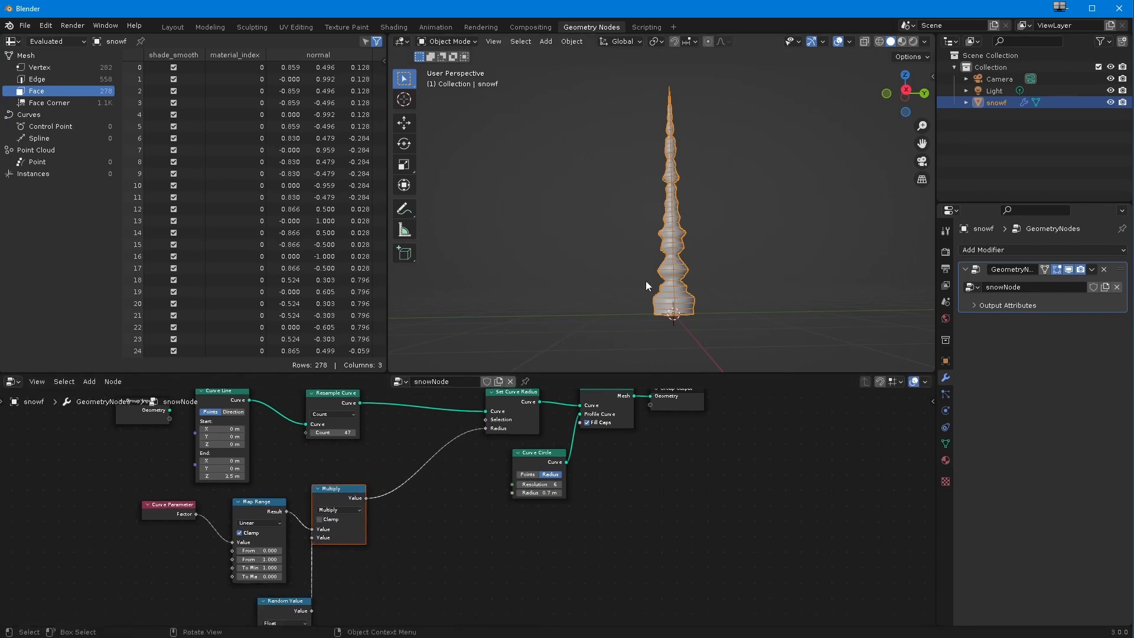
Step: Move the Curve Parameter node down so it sits below and left of Map Range
scroll(352, 577, down, 1)
middle_drag(361, 574, 379, 503)
drag(189, 437, 160, 511)
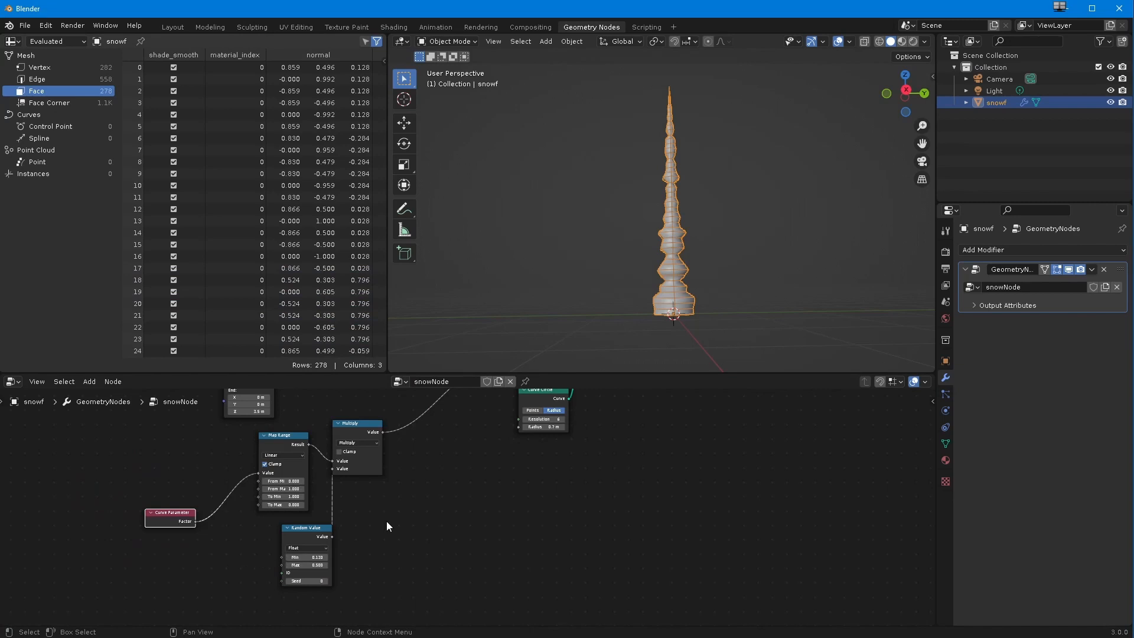
scroll(357, 540, down, 2)
middle_drag(354, 547, 305, 557)
ctrl+middle_drag(236, 536, 302, 515)
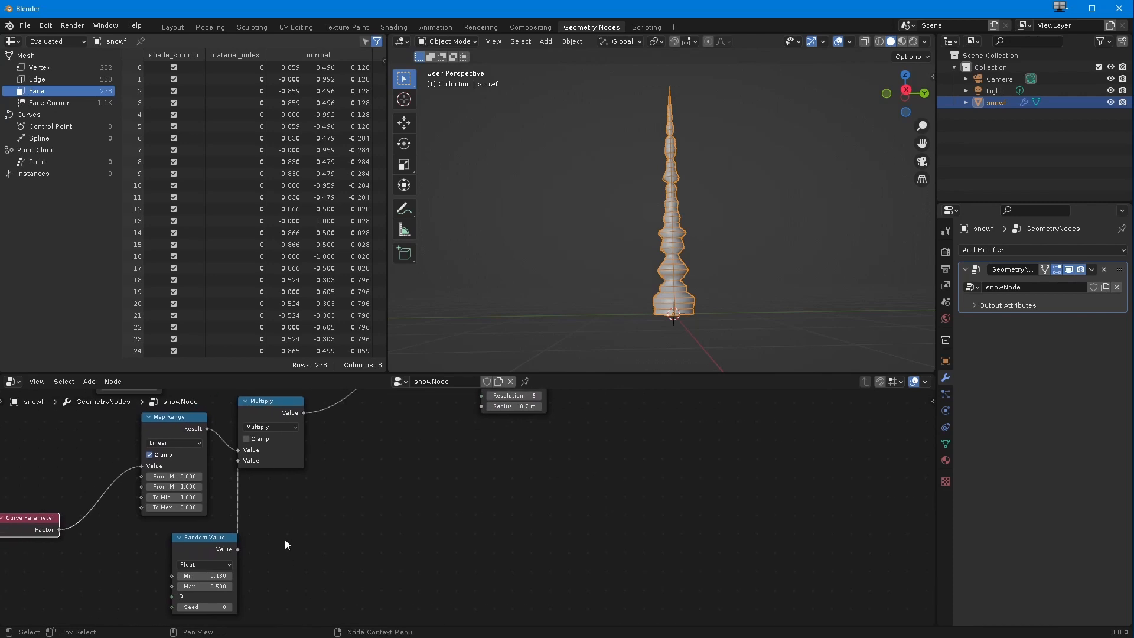
scroll(285, 540, down, 1)
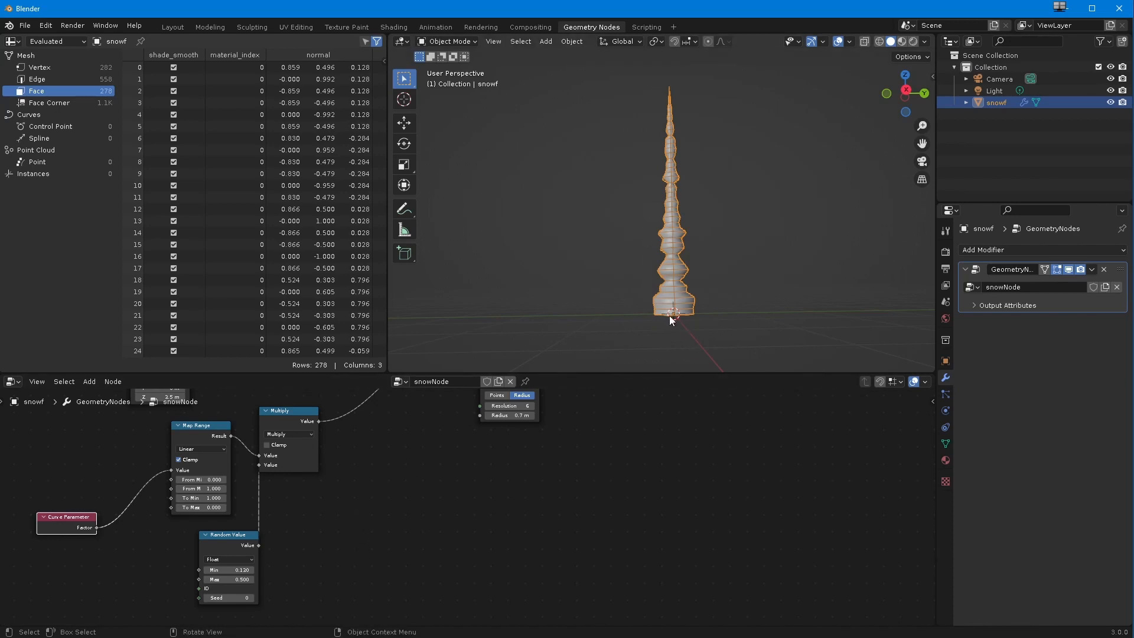
Step: Select Set Curve Radius, Curve Circle, Curve to Mesh and Group Output together and move them farther from Multiply to free up space
scroll(339, 465, down, 1)
middle_drag(321, 497, 308, 522)
scroll(308, 522, down, 1)
scroll(399, 496, down, 3)
middle_drag(398, 511, 380, 551)
drag(618, 547, 536, 496)
scroll(354, 538, up, 3)
middle_drag(363, 529, 441, 443)
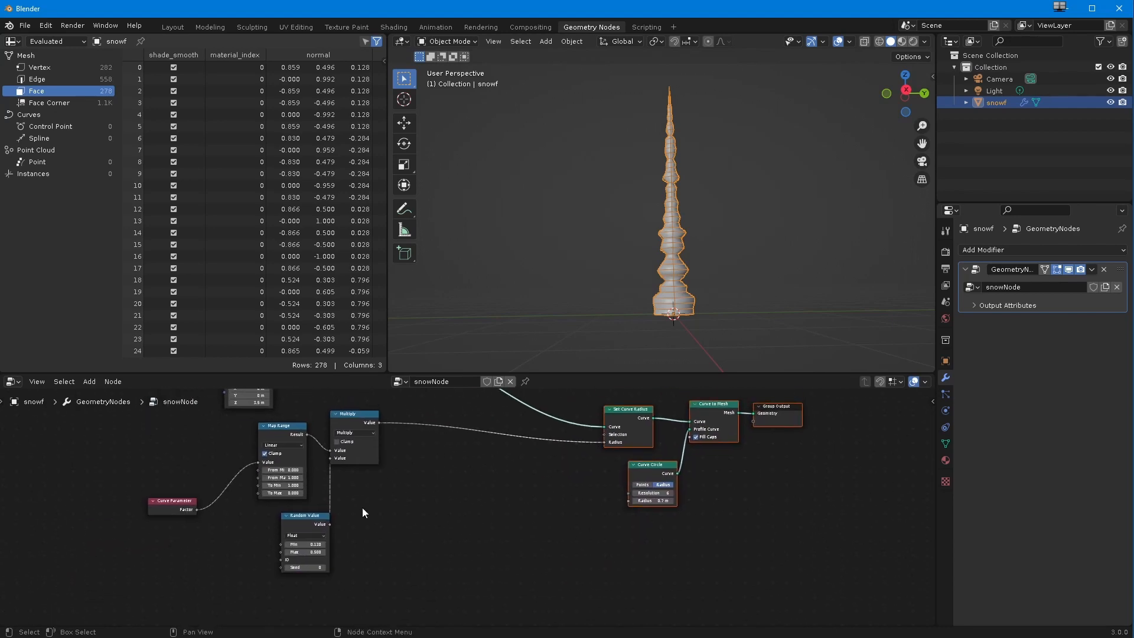
Step: Add a Vector Curves node in the free area below Multiply, between the Random Value and Curve Circle nodes
click(394, 541)
click(90, 381)
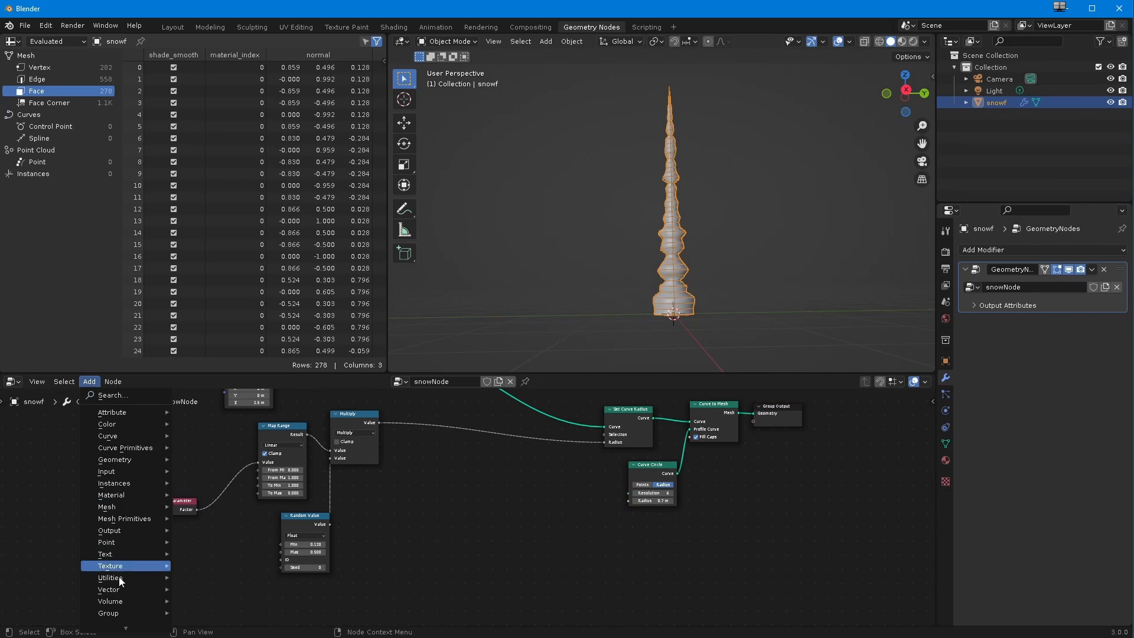
mouse_move(120, 583)
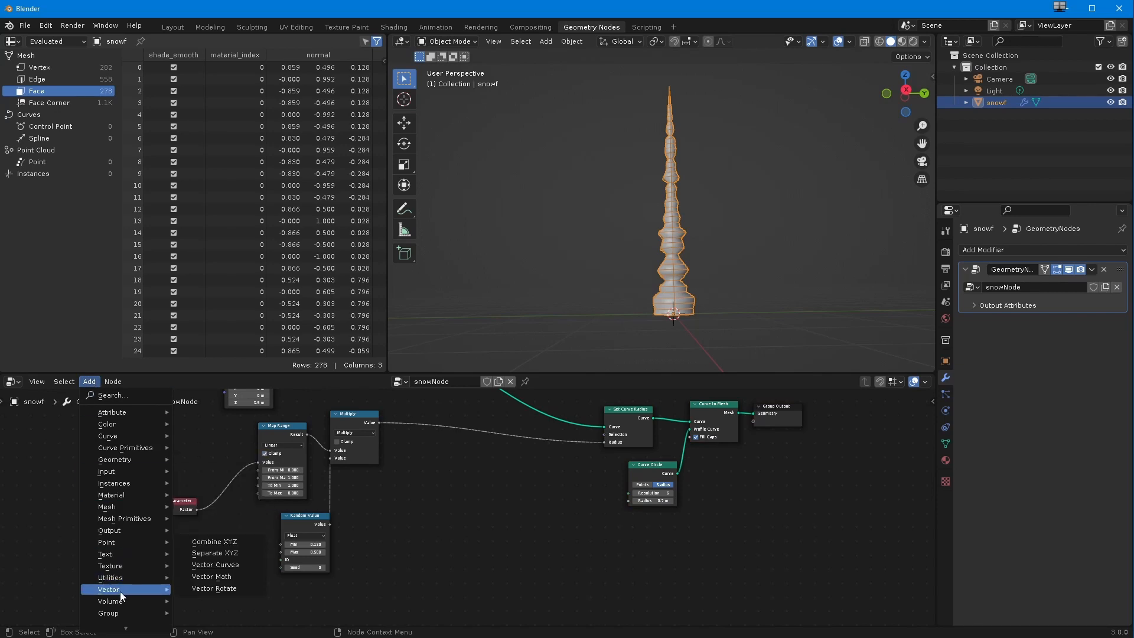
click(209, 567)
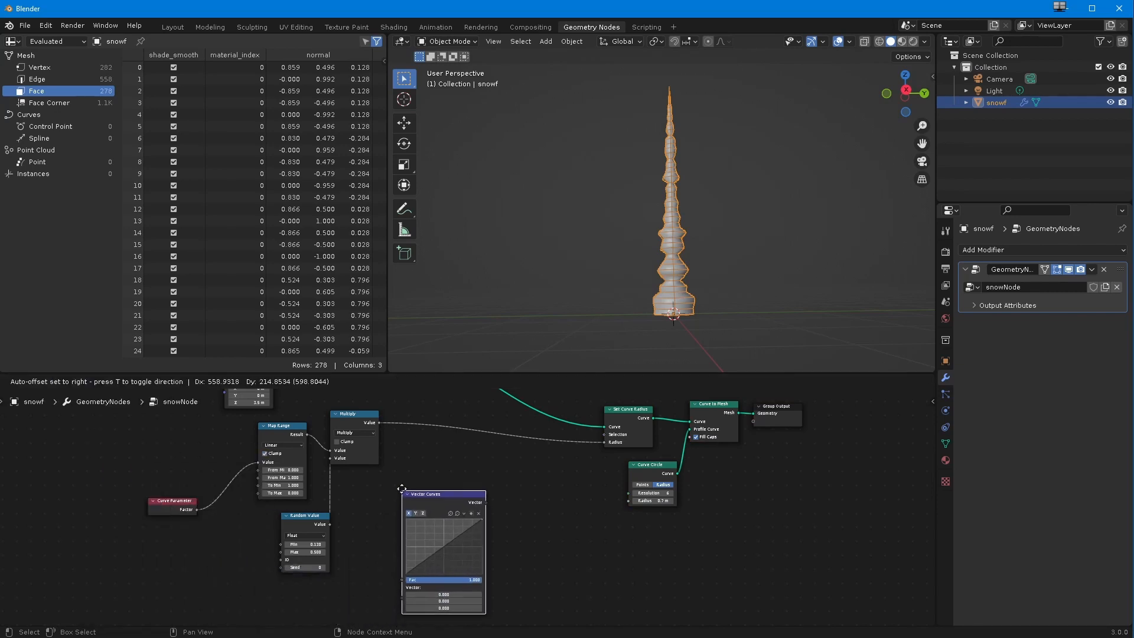
click(401, 488)
scroll(400, 551, up, 2)
middle_drag(379, 565, 404, 569)
scroll(398, 567, up, 2)
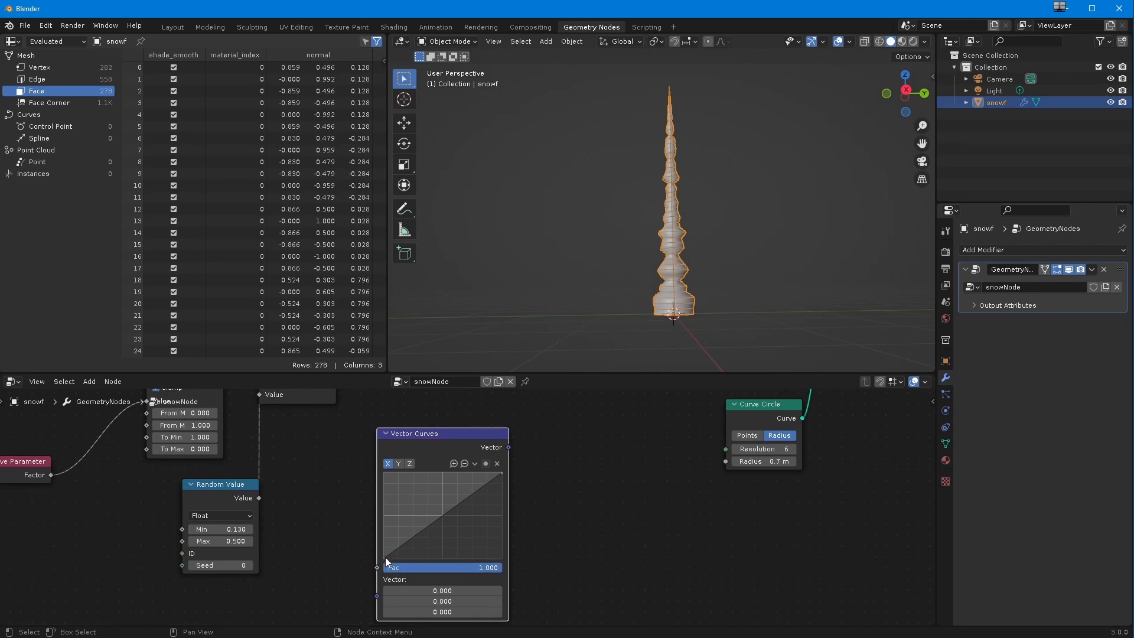
drag(388, 558, 381, 556)
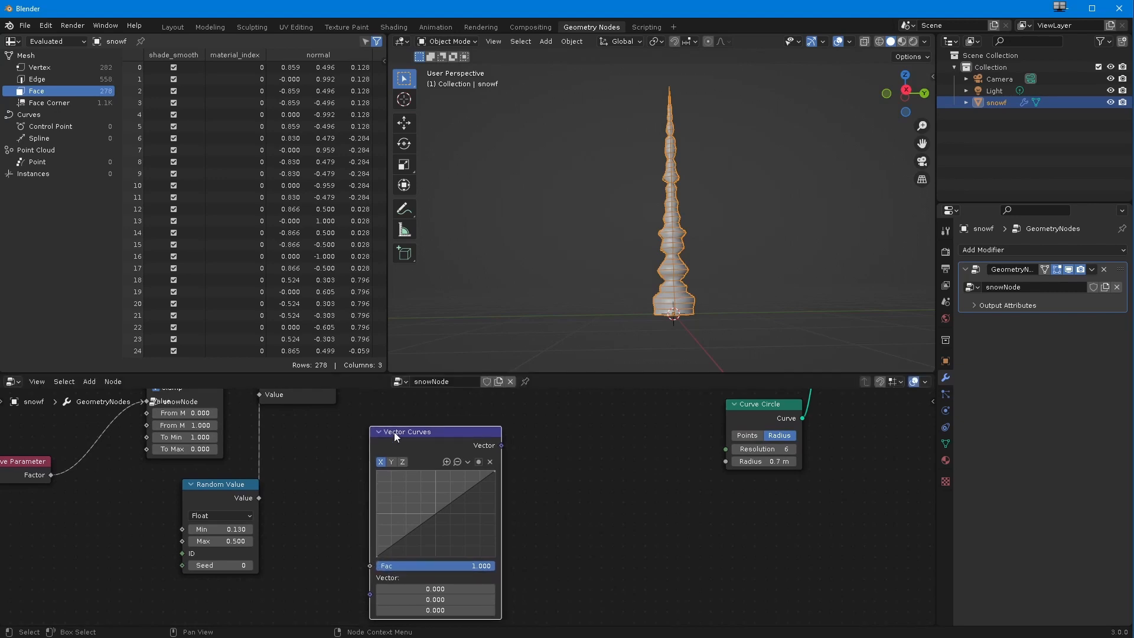
drag(394, 432, 387, 429)
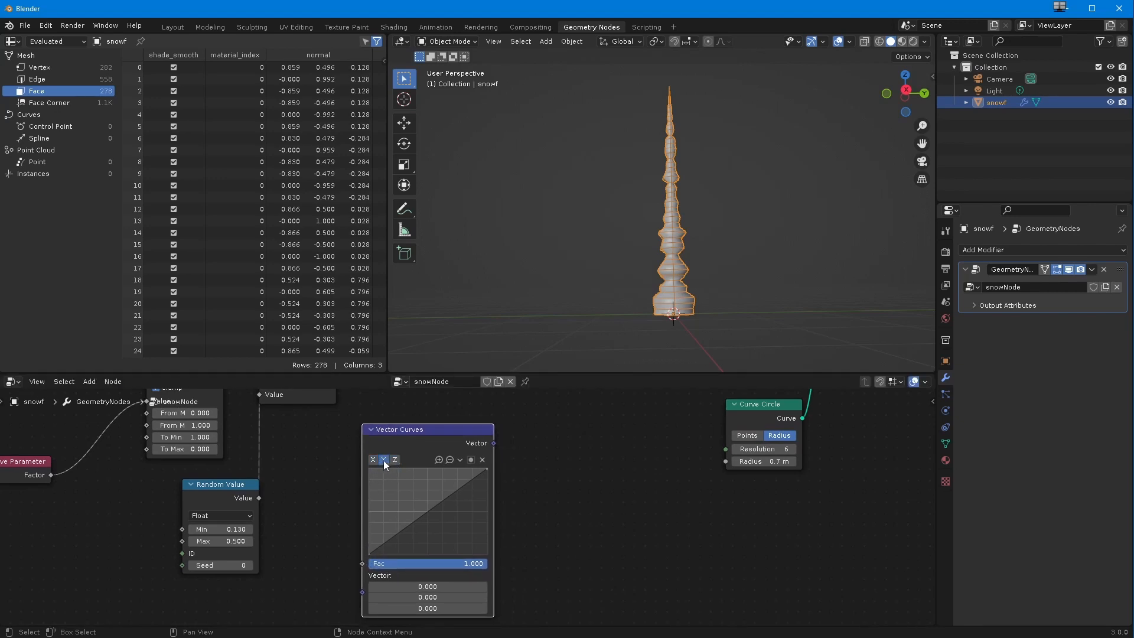
scroll(428, 533, down, 2)
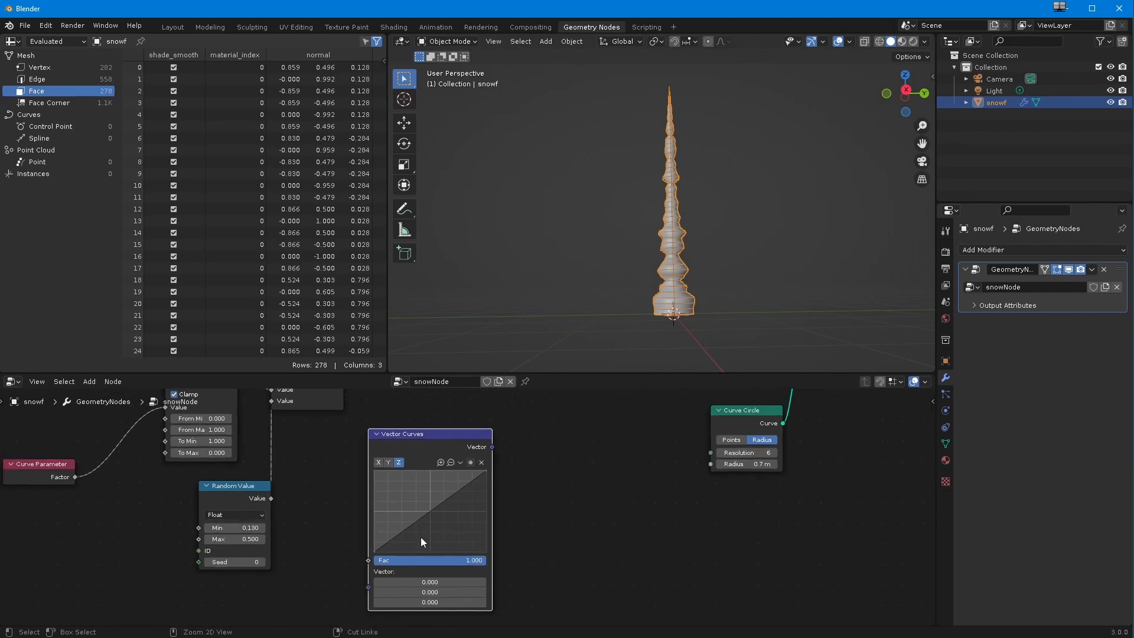
mouse_move(423, 519)
mouse_down()
mouse_move(410, 503)
mouse_move(427, 530)
mouse_move(404, 496)
mouse_move(424, 518)
mouse_move(409, 507)
mouse_up()
key(ctrl+z)
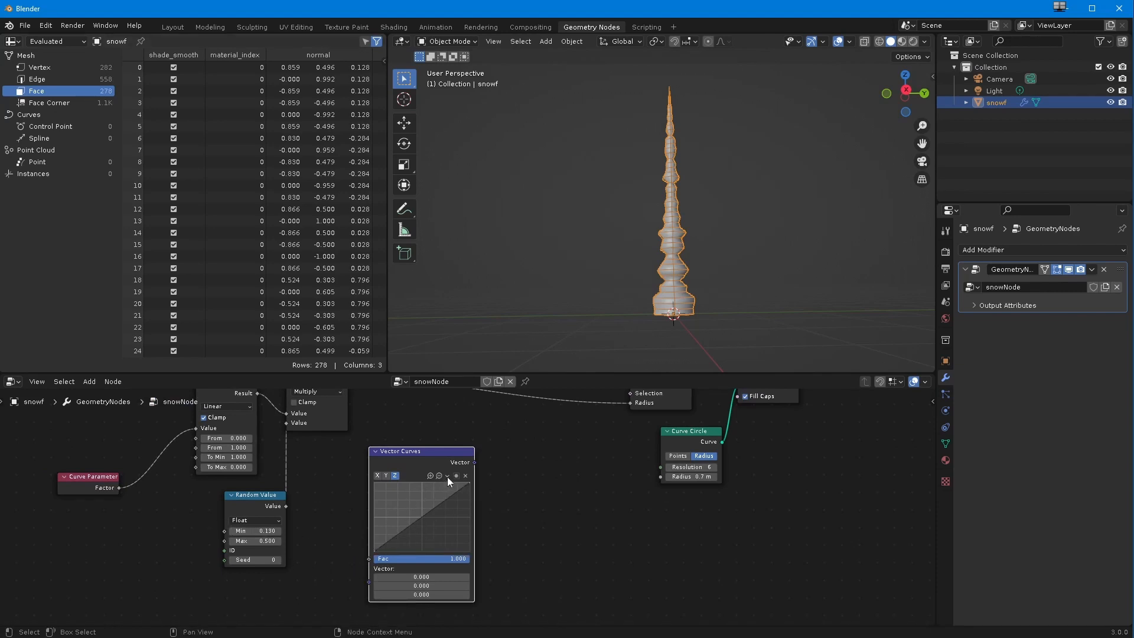
Step: Select the start point of the Z curve in the Vector Curves node and reset that curve
scroll(398, 591, up, 3)
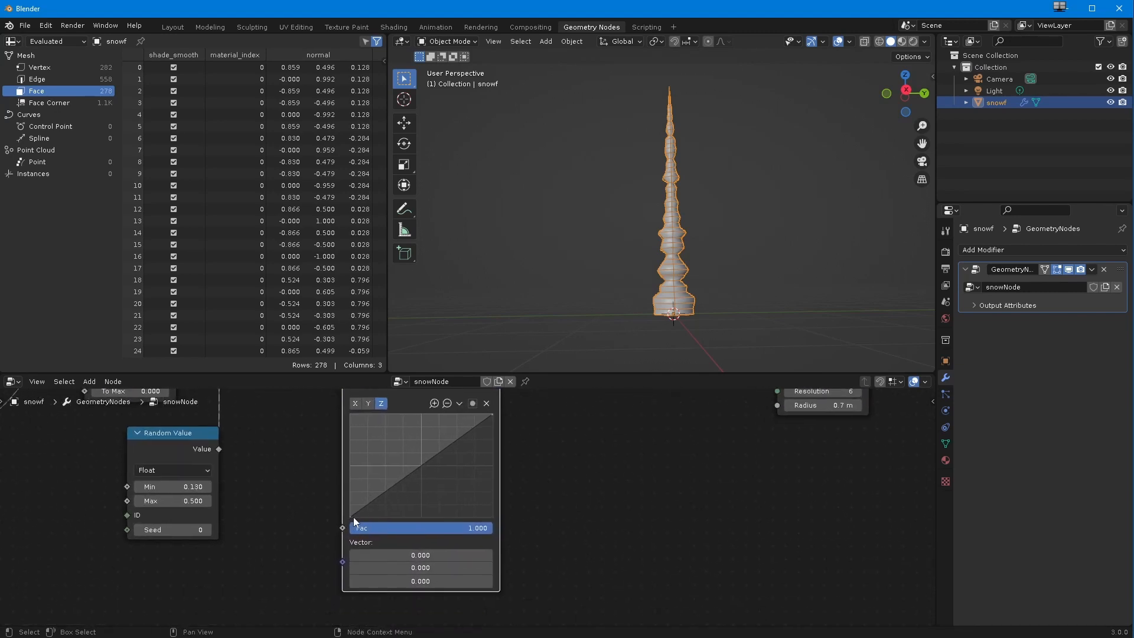
click(351, 516)
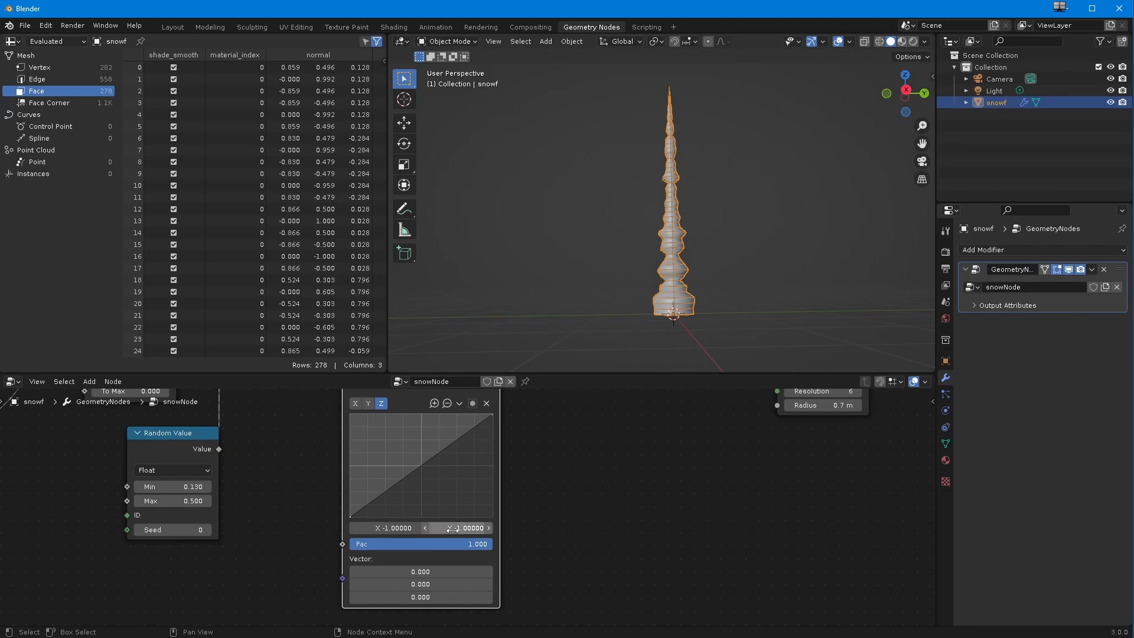
click(458, 403)
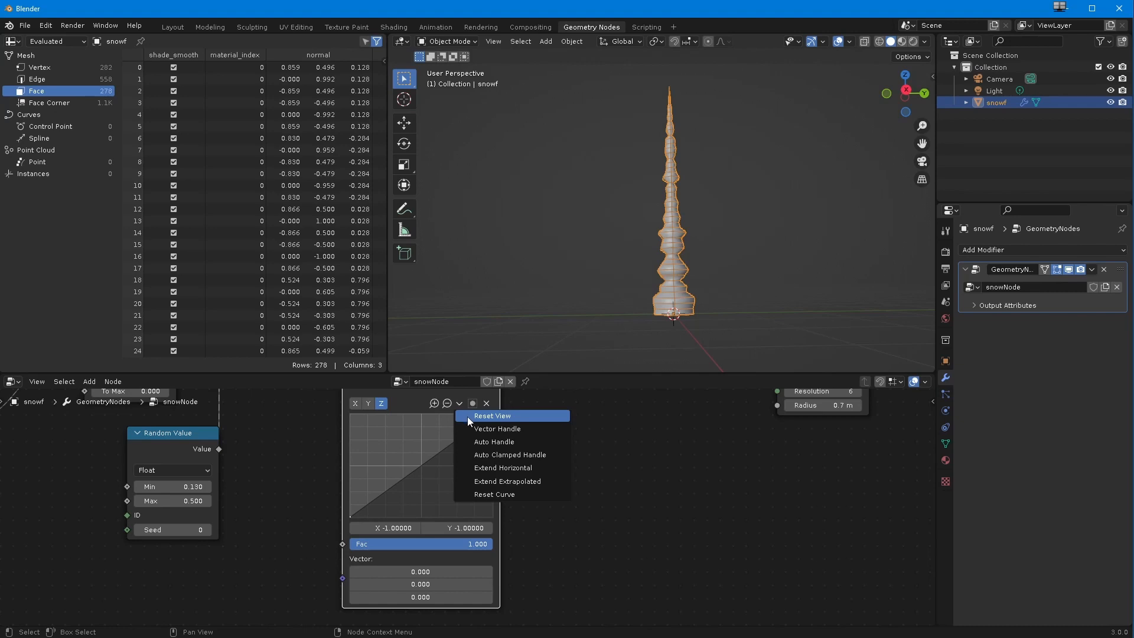
click(475, 494)
click(460, 403)
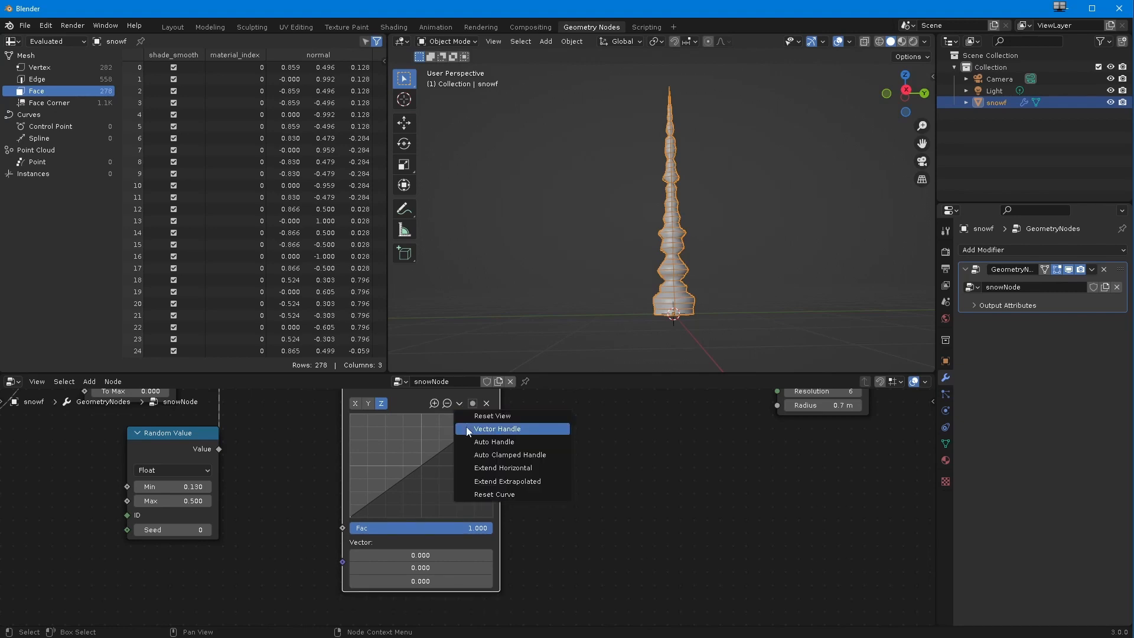
Step: Set the clipping limits Min X and Min Y of the Vector Curves node to 0
click(473, 403)
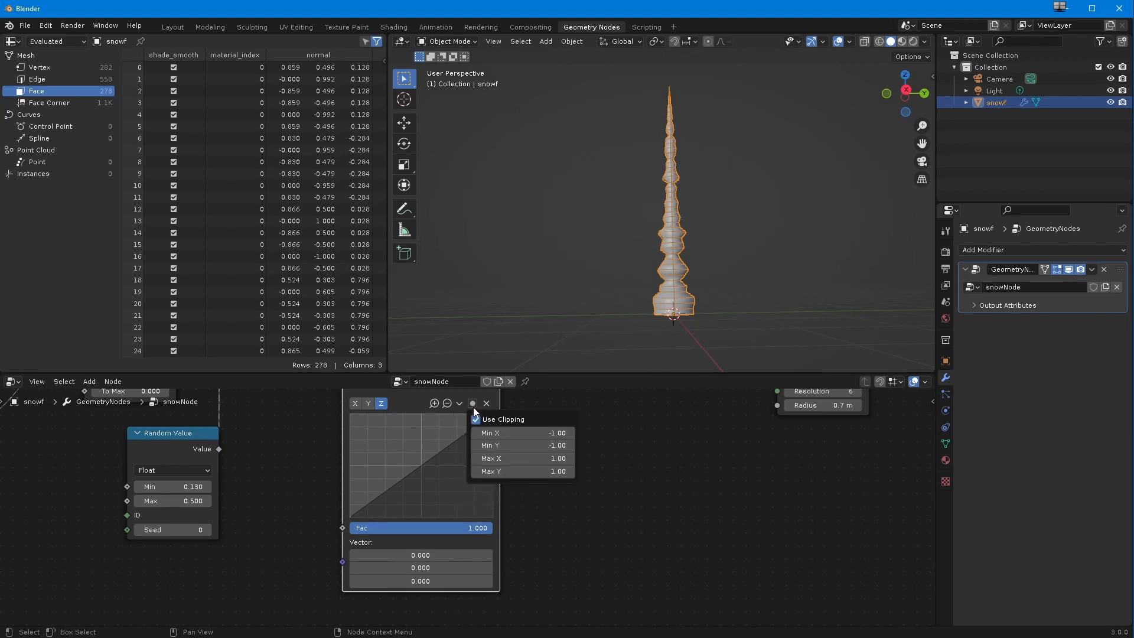
click(497, 435)
text(0)
key(Return)
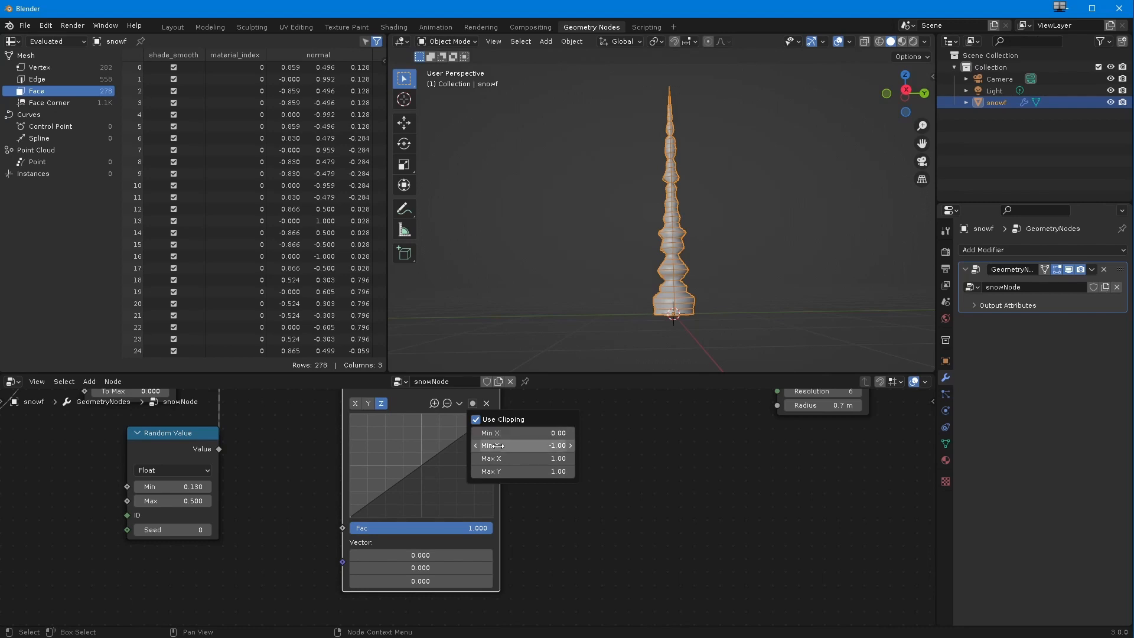
click(499, 447)
text(0)
key(Return)
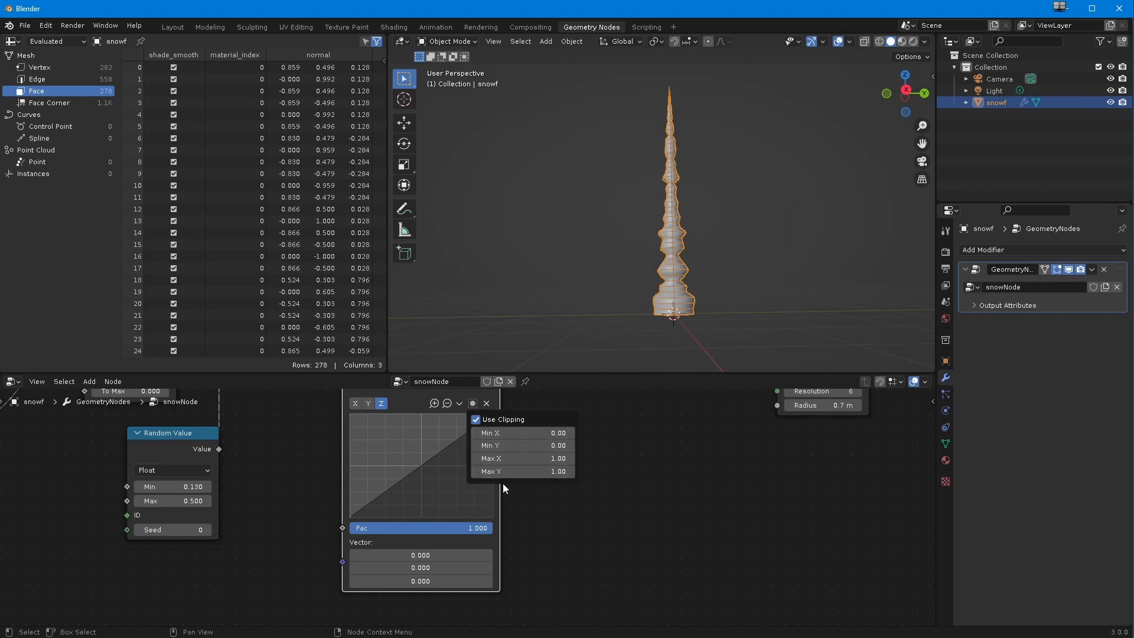
Step: Reset the view of the Z curve to the clipping range and select its start point
click(434, 402)
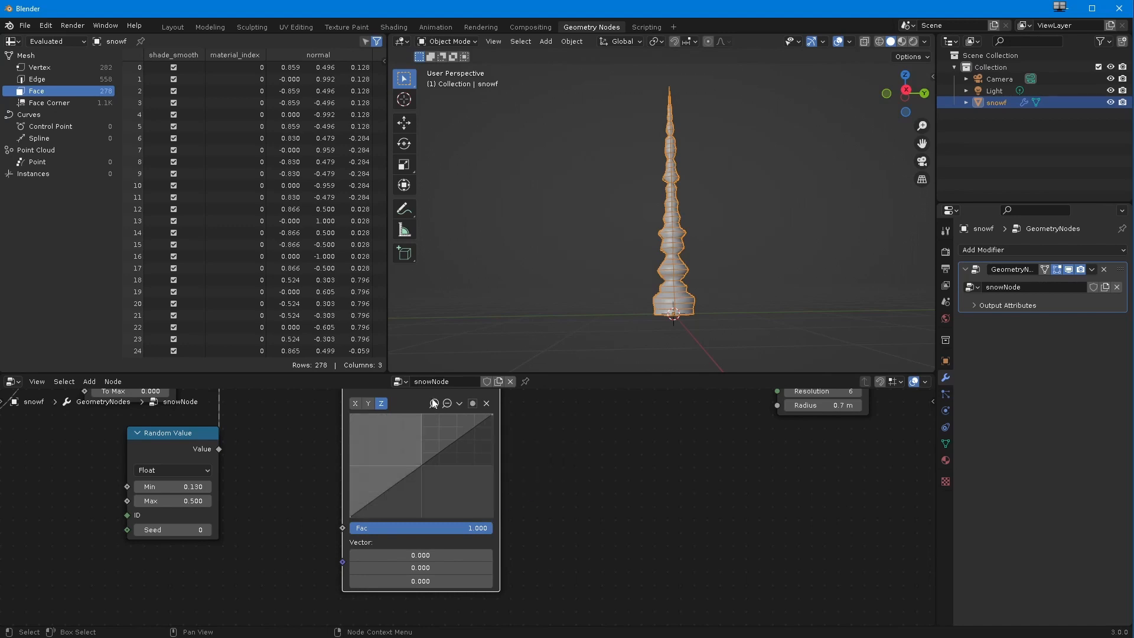
click(473, 403)
click(459, 404)
click(492, 415)
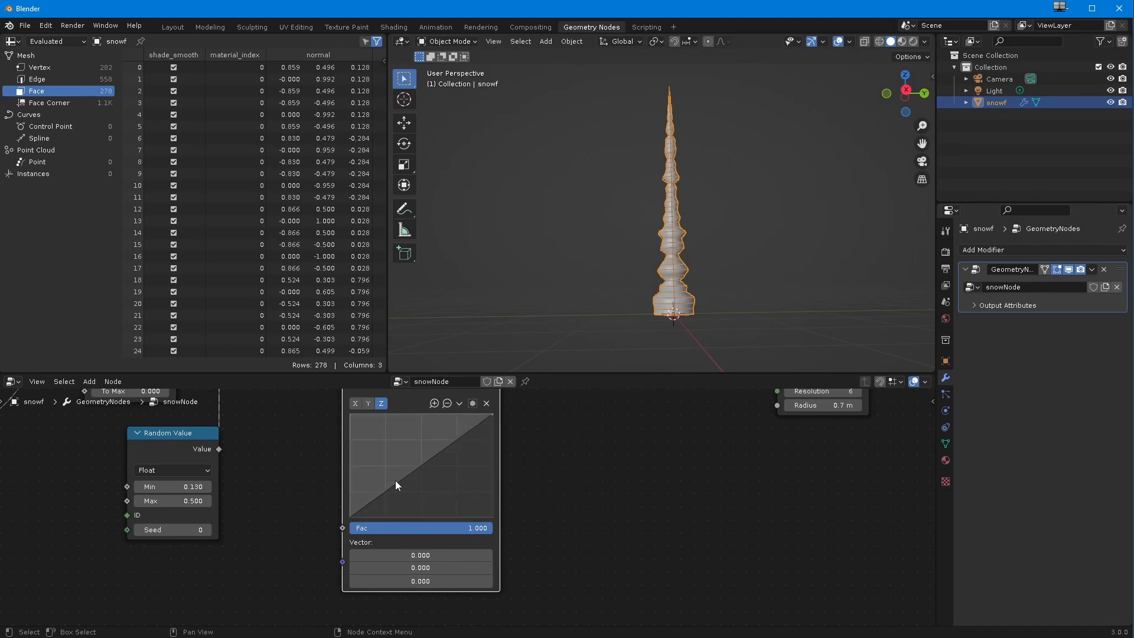
click(349, 515)
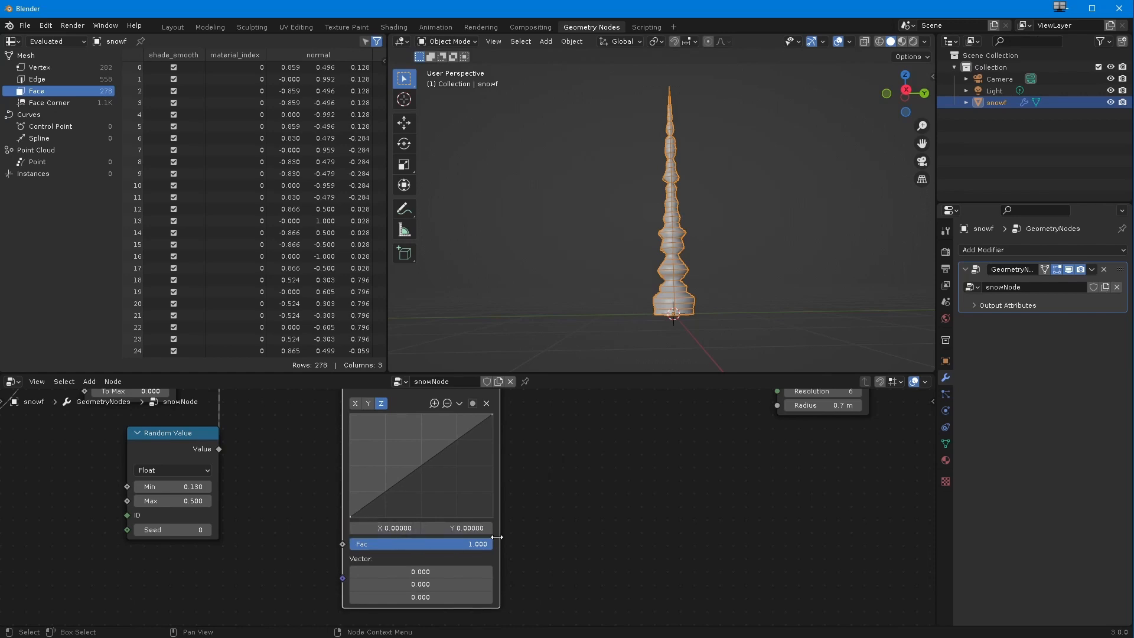
Step: Examine the X, Y and Z curves of the Vector Curves node and the coordinates of the X curve's start point
click(355, 403)
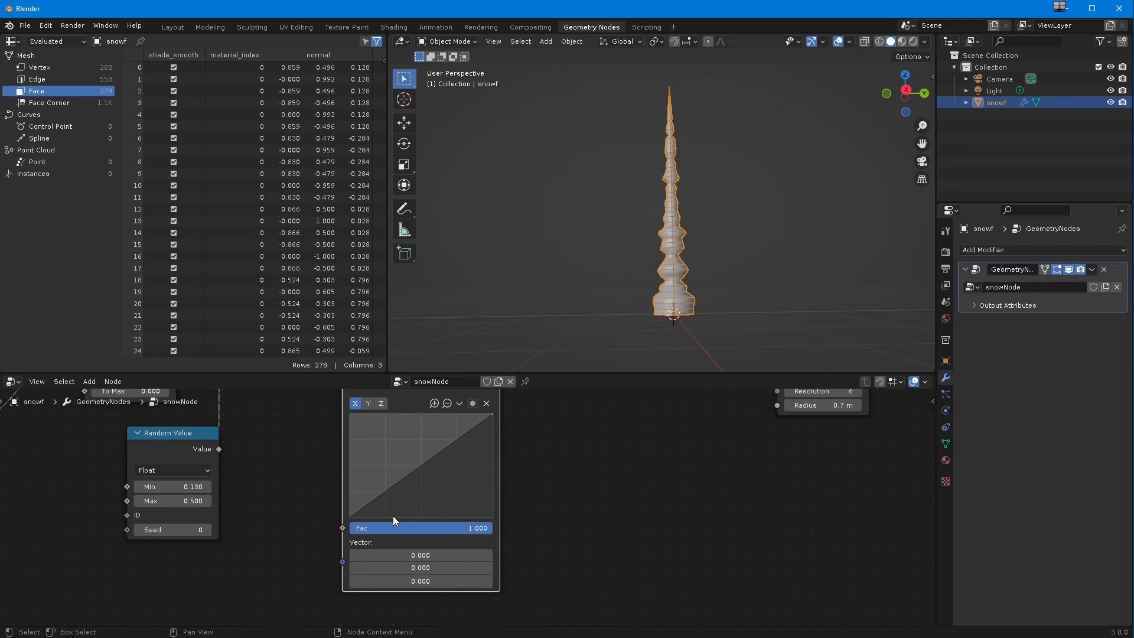
mouse_move(352, 516)
mouse_down()
mouse_move(342, 518)
mouse_move(410, 473)
mouse_move(341, 525)
mouse_up()
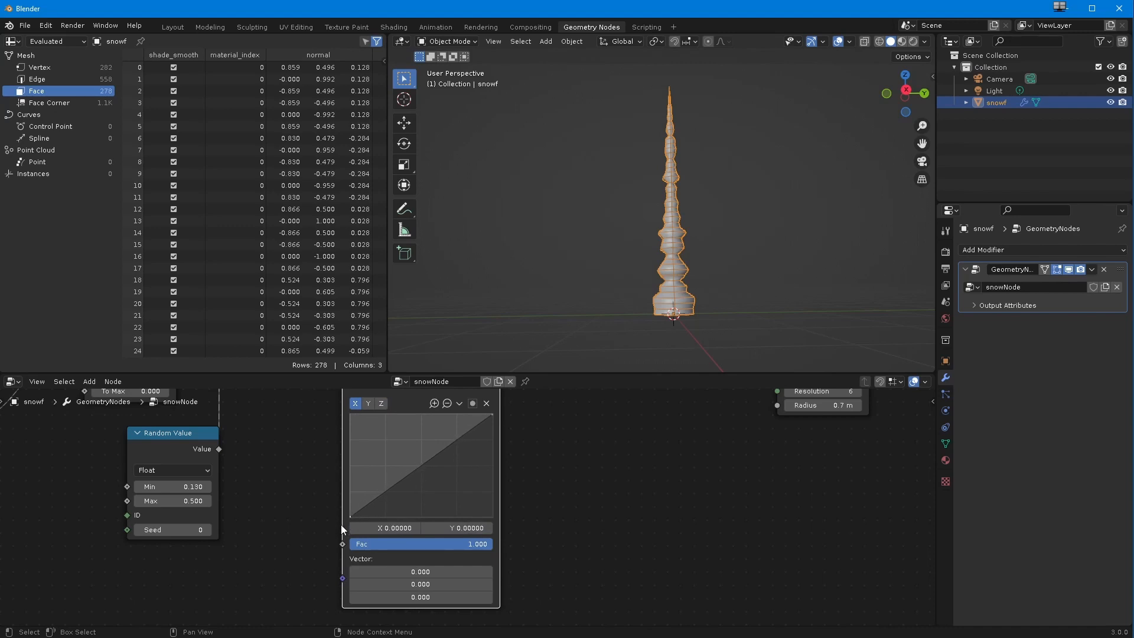
click(369, 405)
click(380, 405)
click(459, 403)
click(464, 405)
click(367, 404)
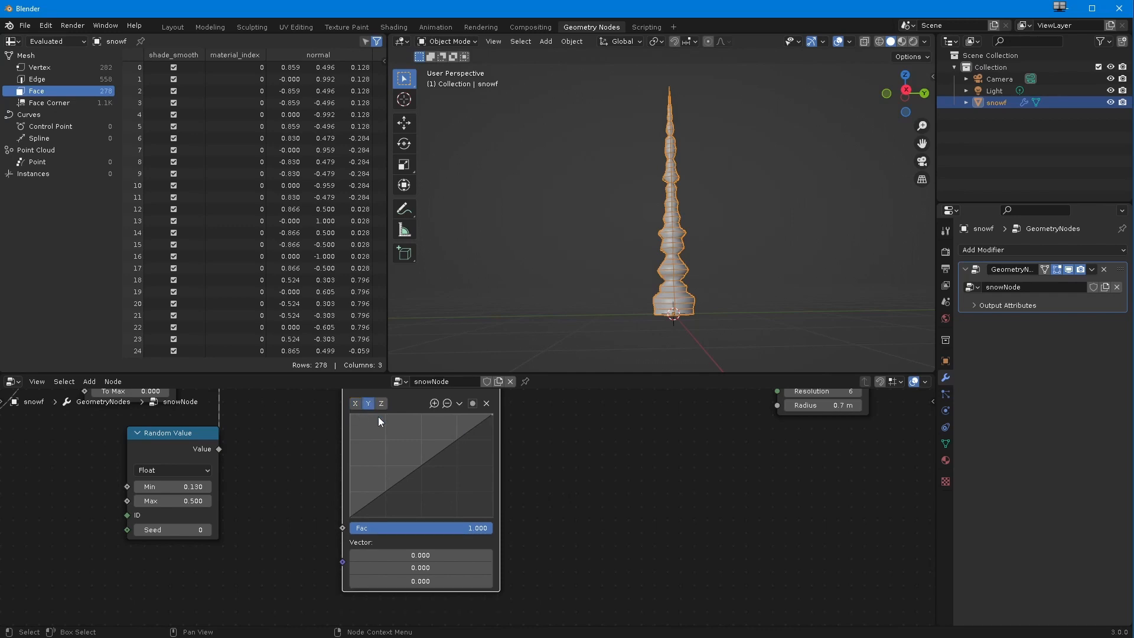
click(459, 405)
Step: Link the Curve Parameter's Factor to the Vector input of Vector Curves and place Curve Parameter lower in the tree
scroll(295, 460, down, 3)
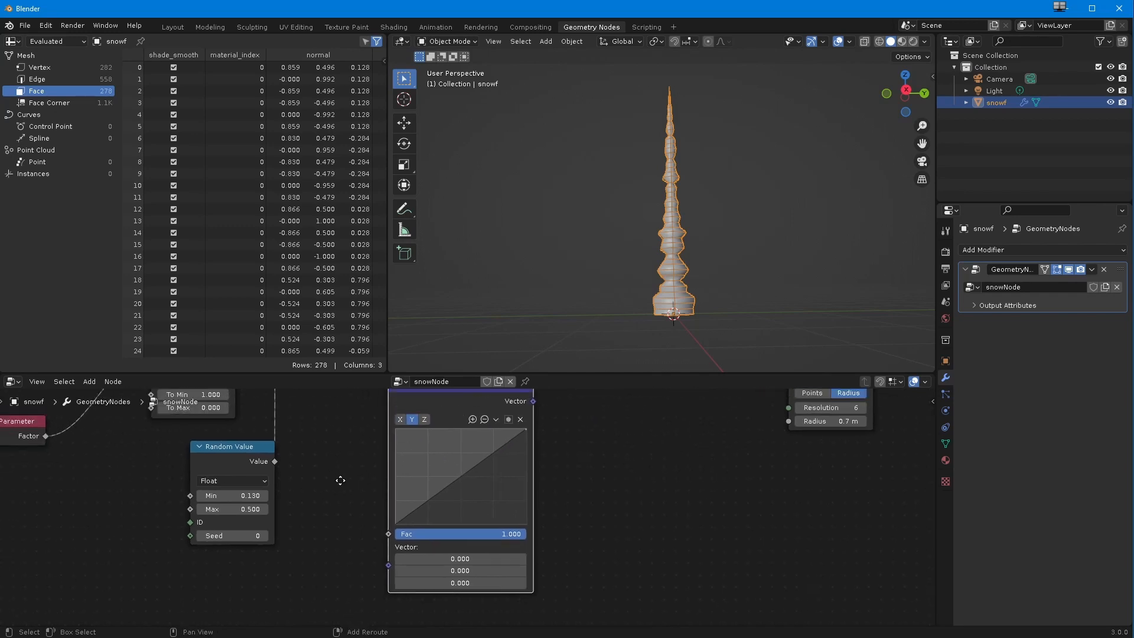
drag(121, 462, 429, 565)
scroll(402, 567, down, 1)
middle_drag(402, 567, 282, 587)
drag(348, 452, 330, 470)
scroll(341, 497, up, 1)
middle_drag(341, 498, 310, 451)
Step: Show the X curve and link the Vector Curves output to Set Curve Radius's Radius input in place of Multiply
click(268, 444)
click(266, 530)
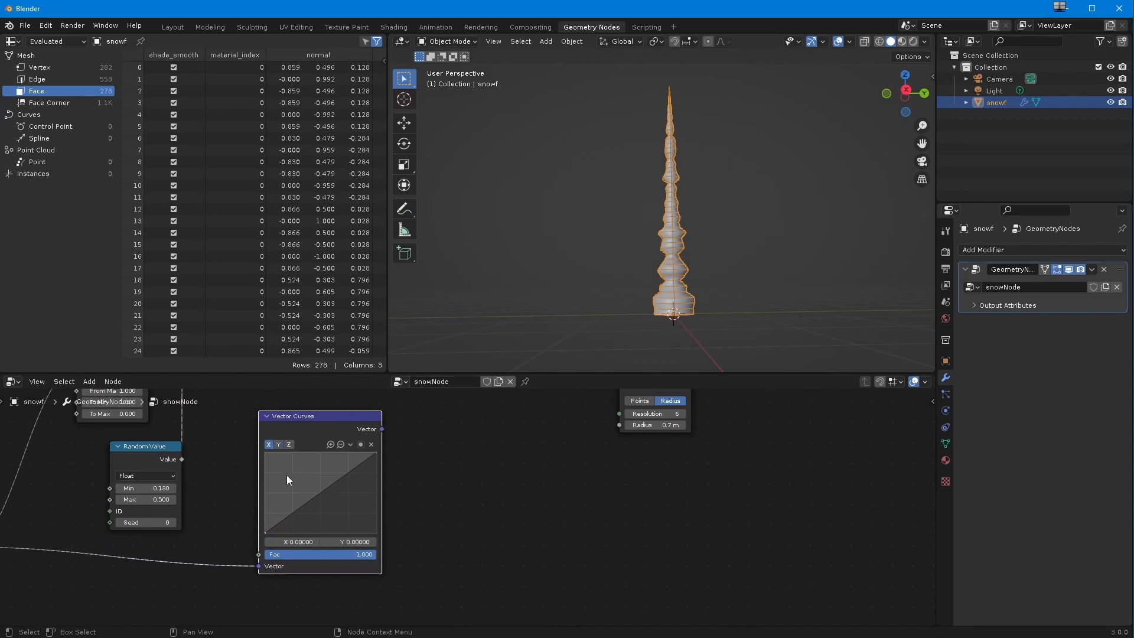
middle_drag(286, 501, 280, 573)
scroll(295, 496, down, 1)
drag(317, 515, 540, 447)
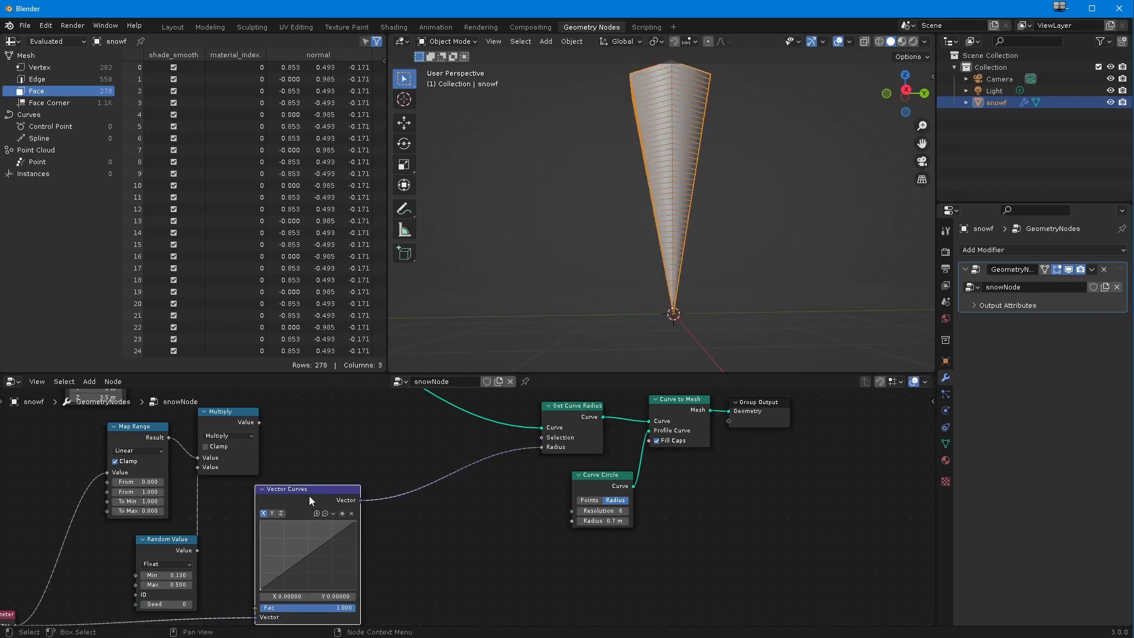
Step: Try the X curve's end point at different heights and leave it lowered to Y 0
mouse_move(354, 522)
mouse_down()
mouse_move(356, 591)
mouse_move(367, 516)
mouse_up()
drag(358, 526, 369, 603)
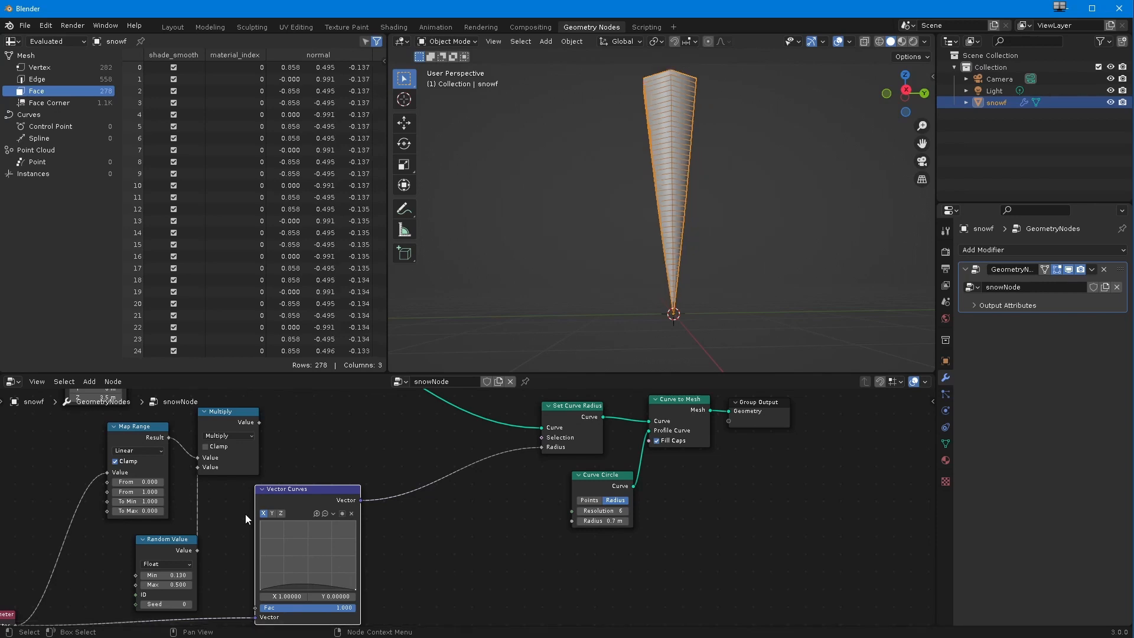
drag(353, 590, 370, 503)
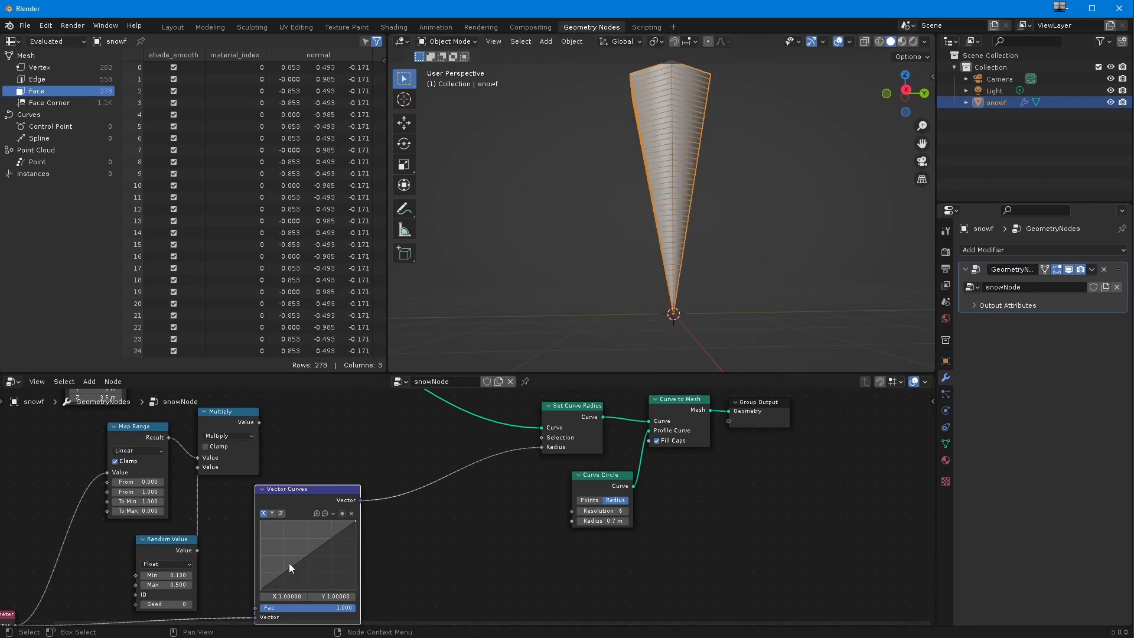
drag(355, 521, 367, 597)
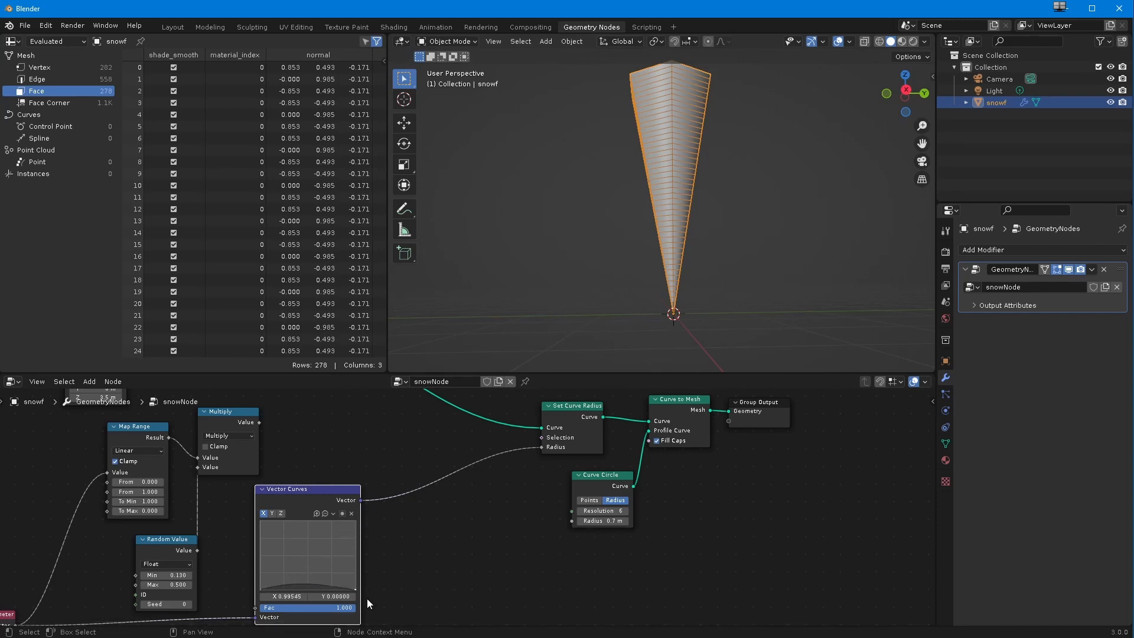
Step: Switch the Vector Curves node to the Y curve, select its end point and reset the curve
click(272, 513)
mouse_move(354, 520)
mouse_down()
mouse_move(358, 595)
mouse_move(358, 521)
mouse_up()
click(333, 513)
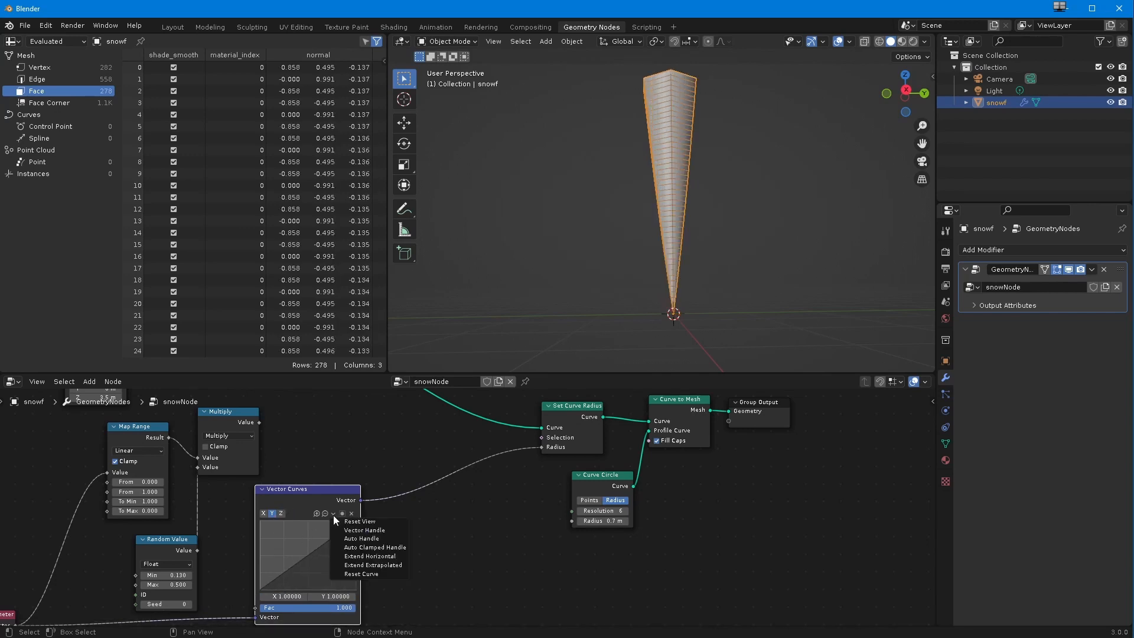
click(335, 523)
click(333, 513)
click(339, 571)
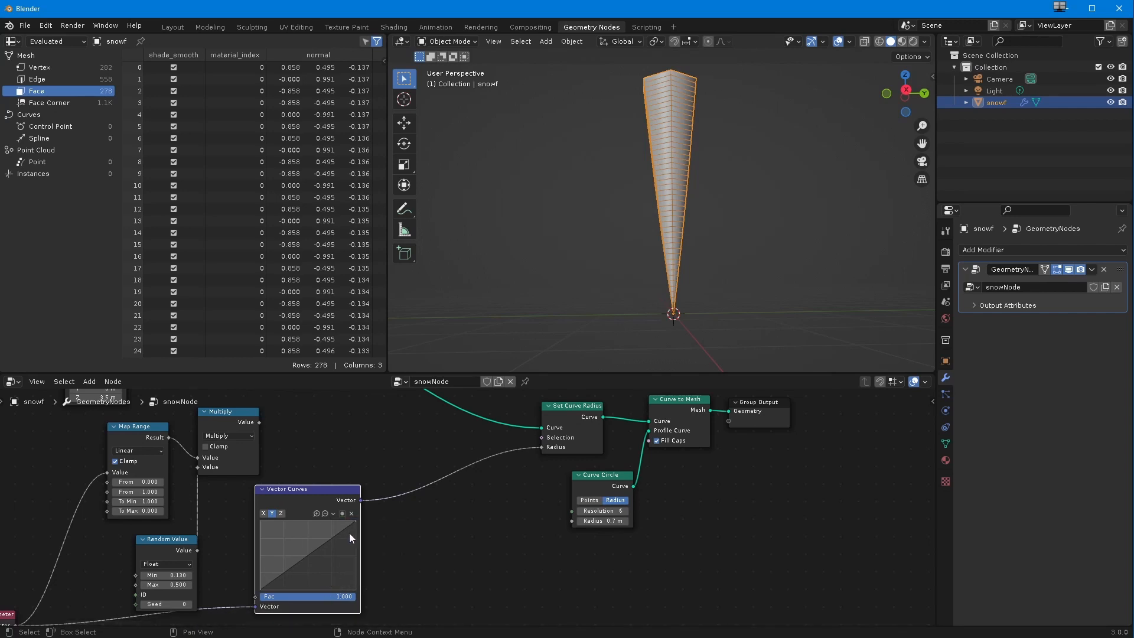
Step: Try lowering the Y curve's end point to 0.15 and reset the curve again
drag(356, 524, 354, 581)
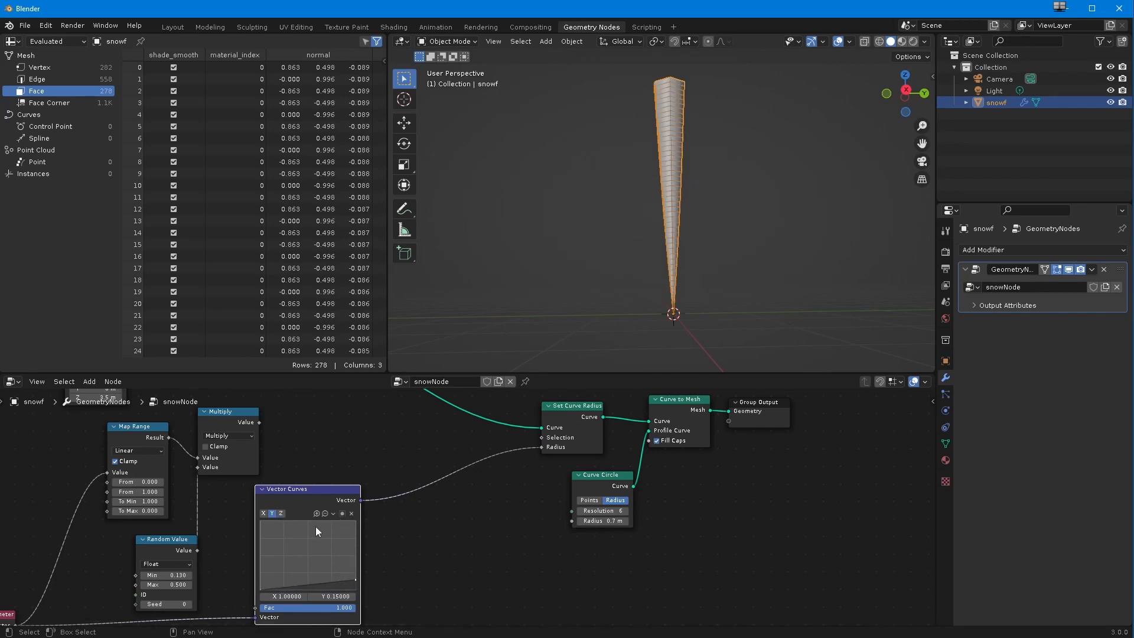
click(332, 513)
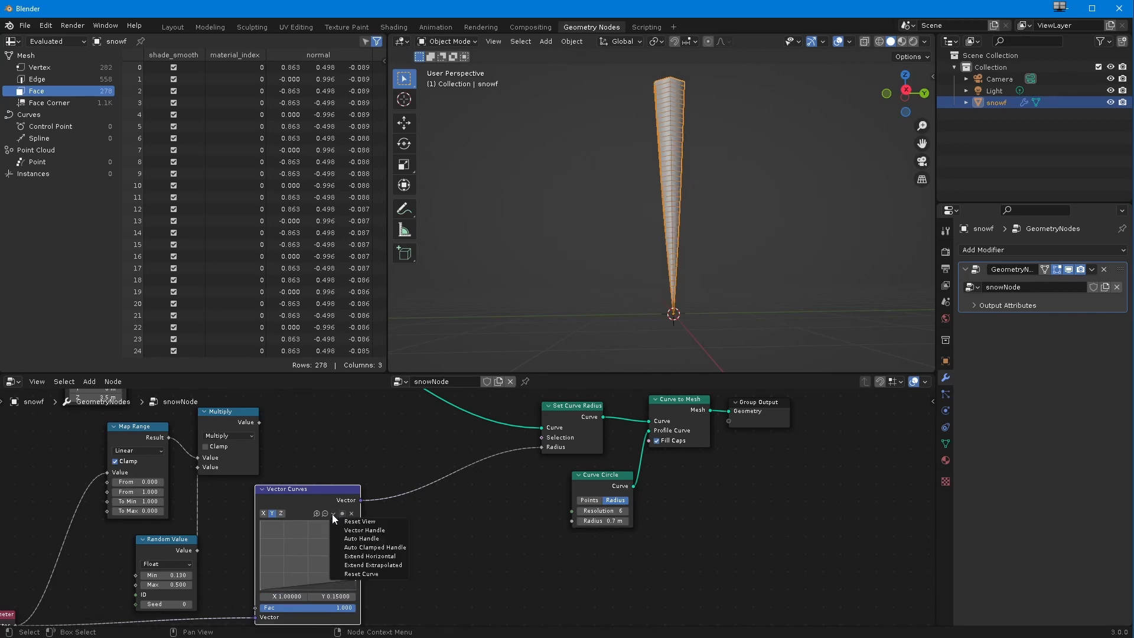
click(341, 572)
Step: Bend the Y curve into an arch with a middle point at about 0.49, 0.44, and lower the Z curve's end point to Y 0
drag(353, 523, 305, 554)
click(264, 513)
click(272, 513)
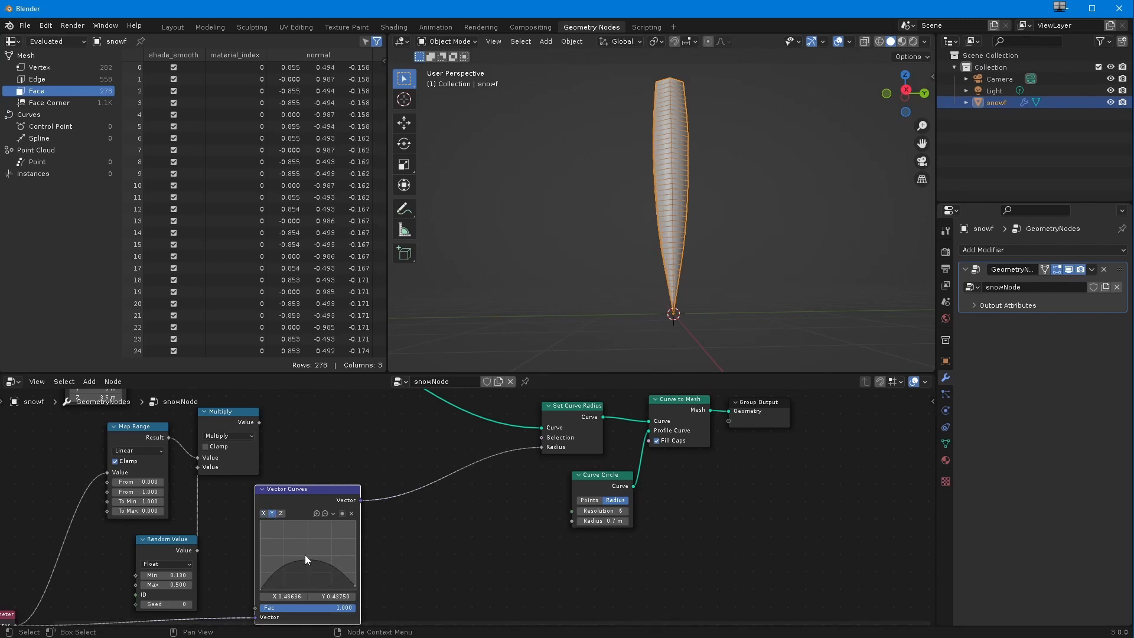
click(281, 513)
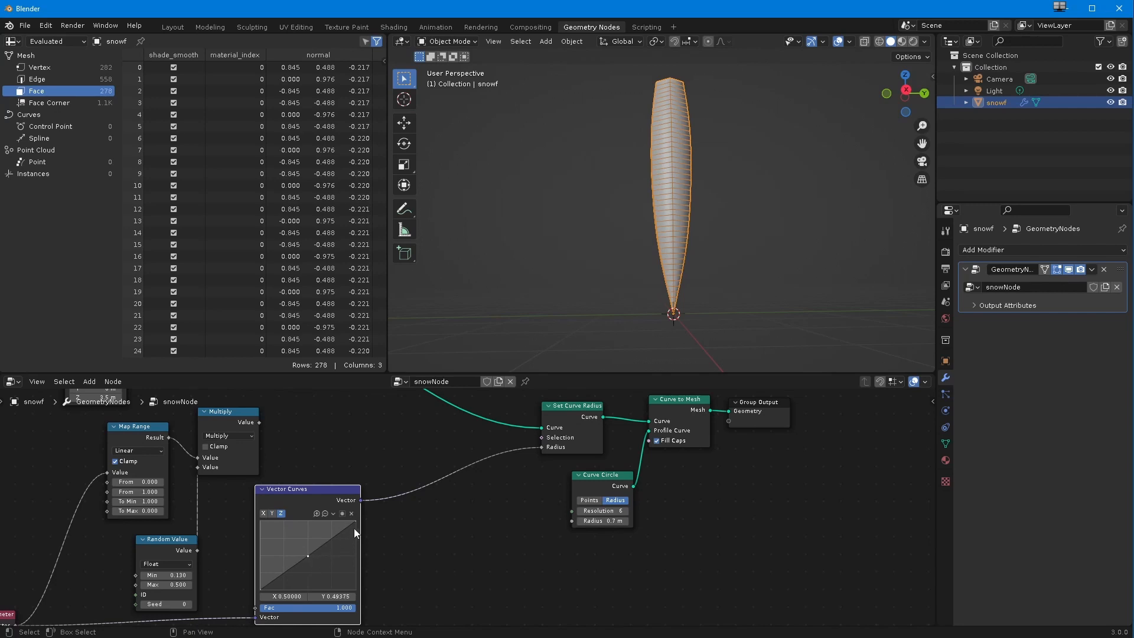
drag(354, 534, 353, 584)
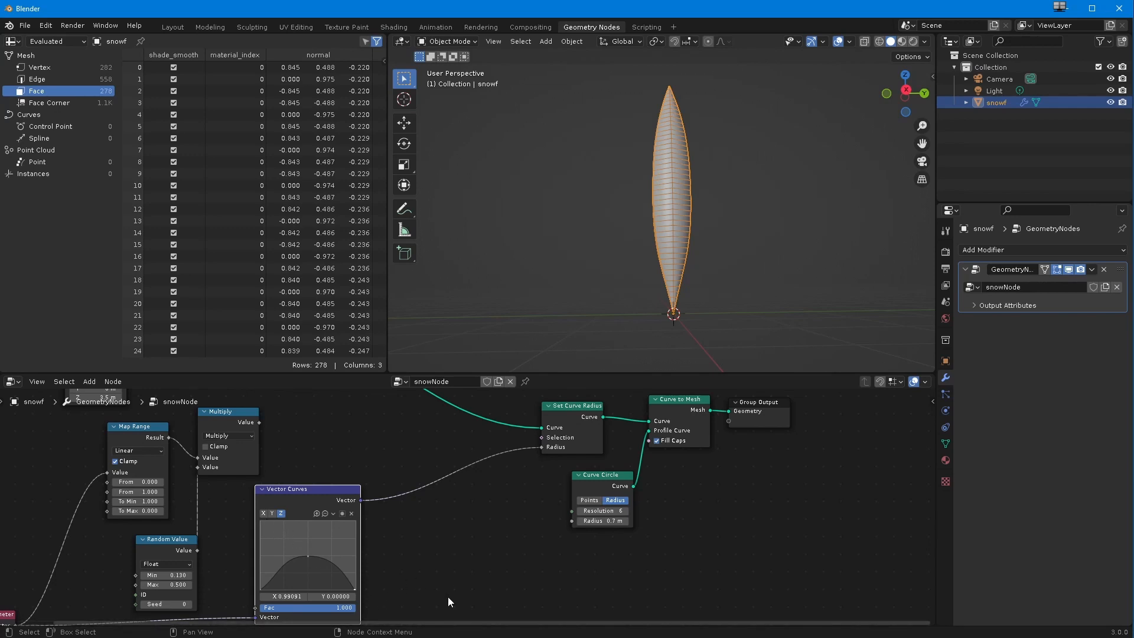
Step: Add a Separate XYZ node between Vector Curves and Set Curve Radius, and disconnect the vector link from the Radius input
click(89, 382)
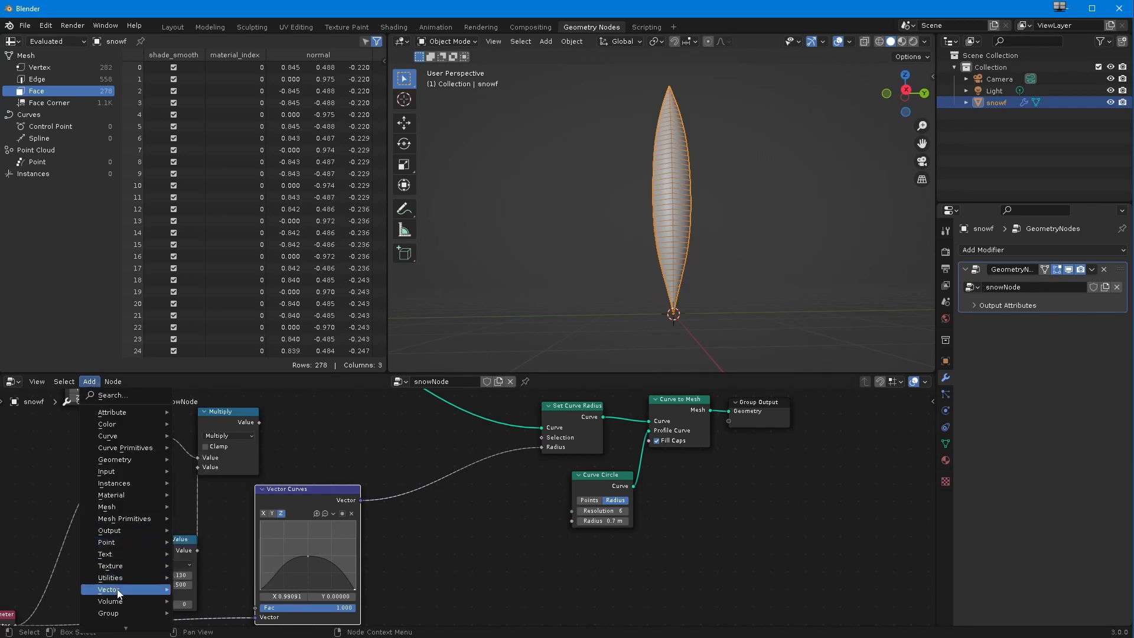
mouse_move(118, 592)
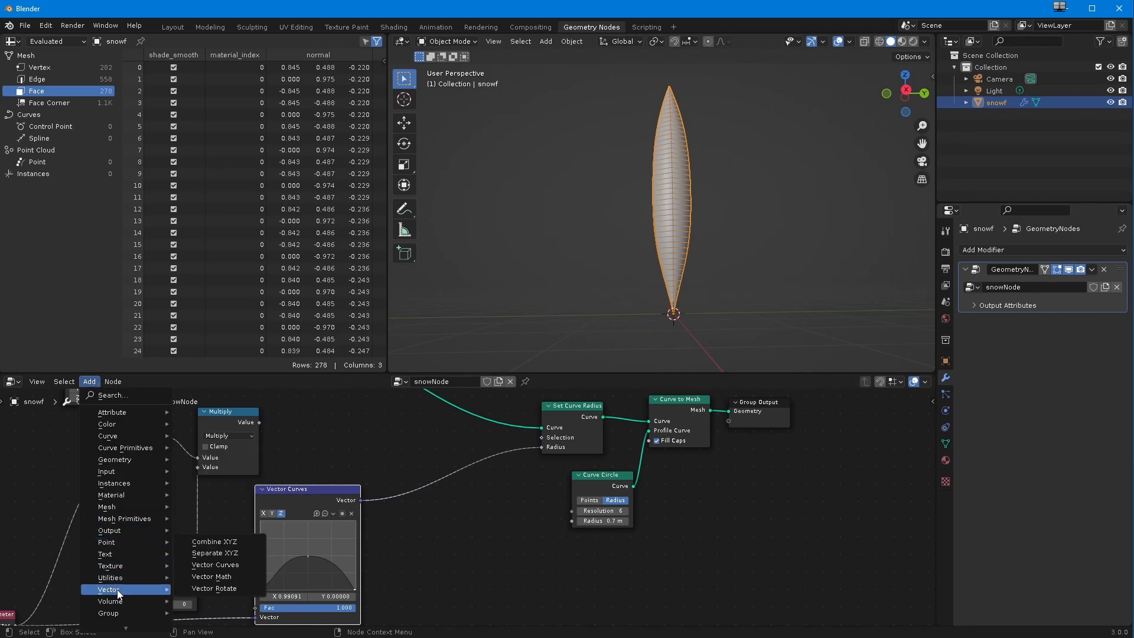
click(219, 553)
click(428, 522)
drag(541, 447, 273, 534)
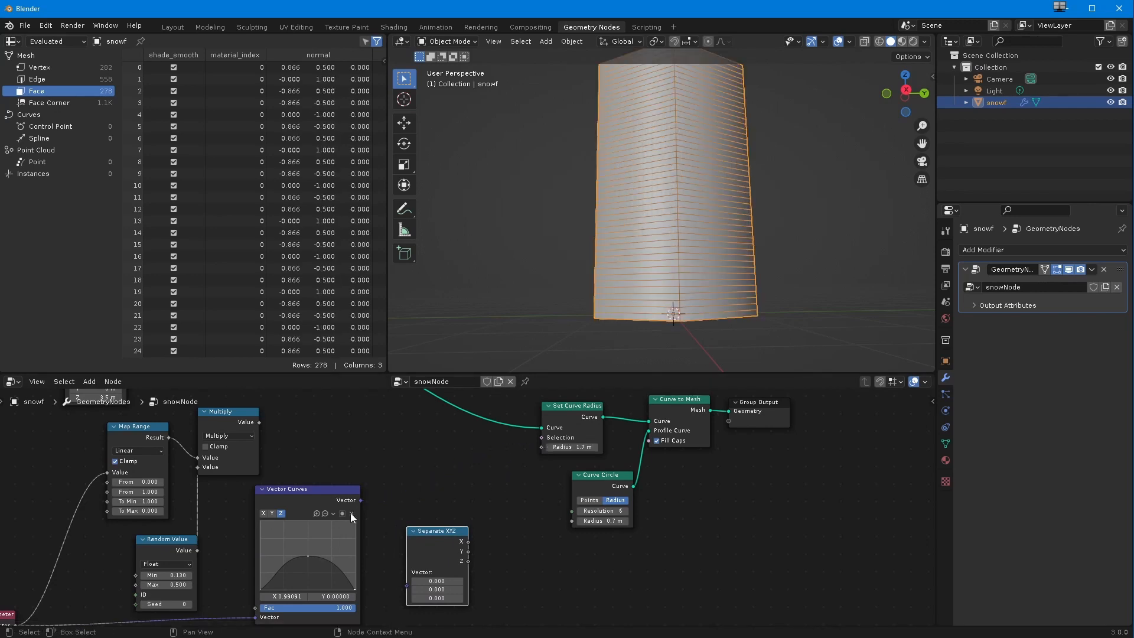
Step: Reset the Z, Y and X curves of the Vector Curves node to straight diagonals
click(270, 512)
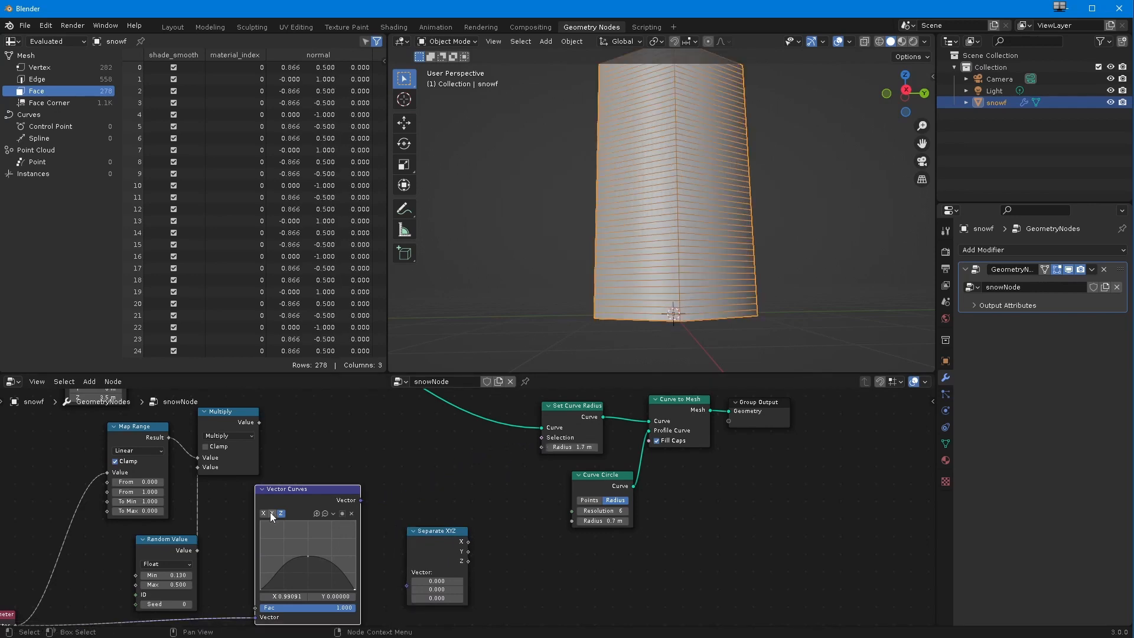
click(333, 513)
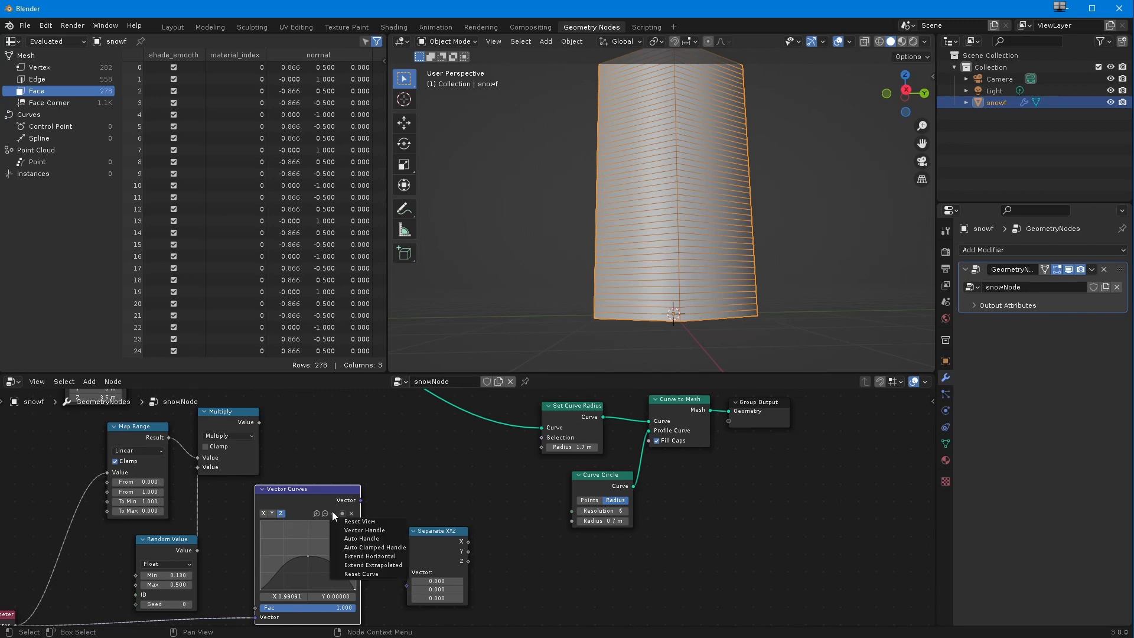
click(350, 572)
click(273, 513)
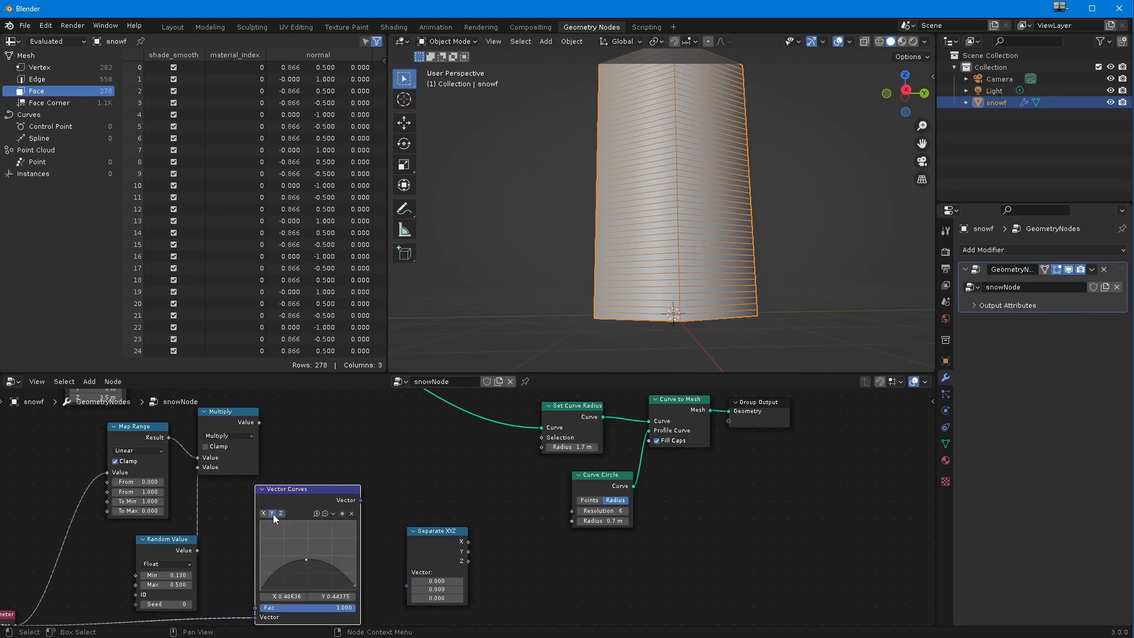
click(331, 512)
click(342, 572)
click(263, 513)
click(332, 512)
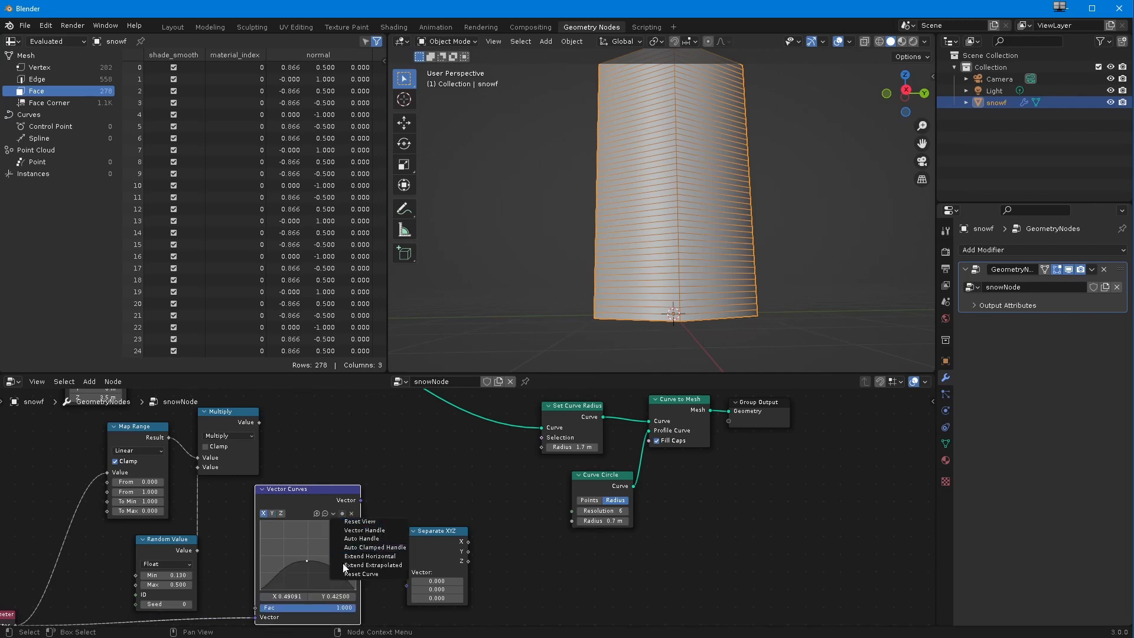
click(342, 570)
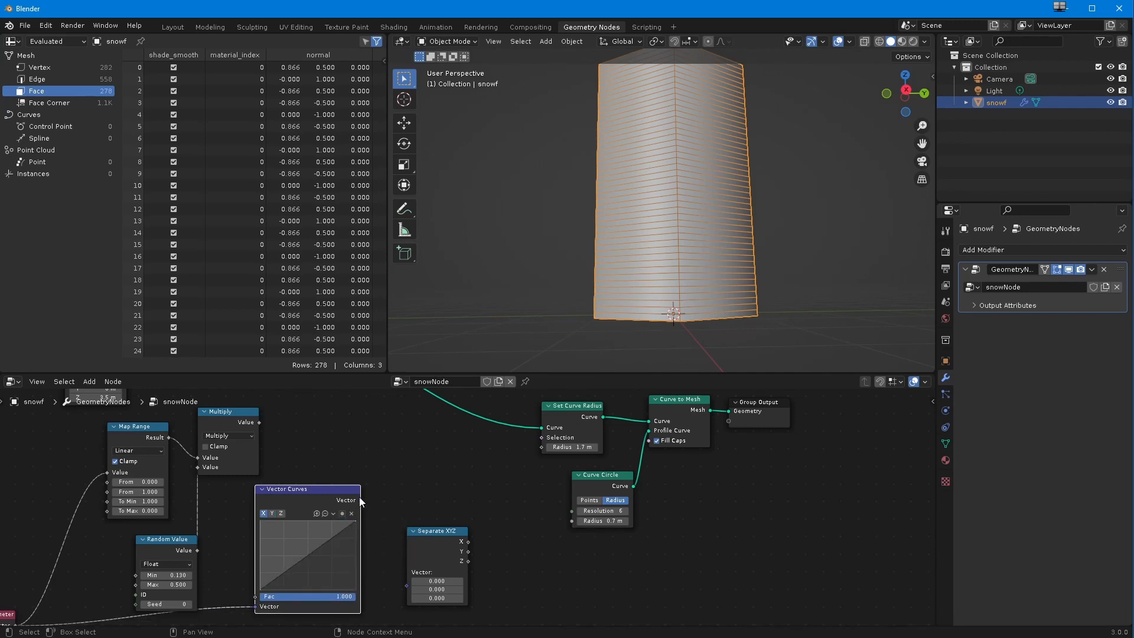
Step: Connect Vector Curves to Separate XYZ and link its X output to Set Curve Radius's Radius
drag(360, 500, 404, 583)
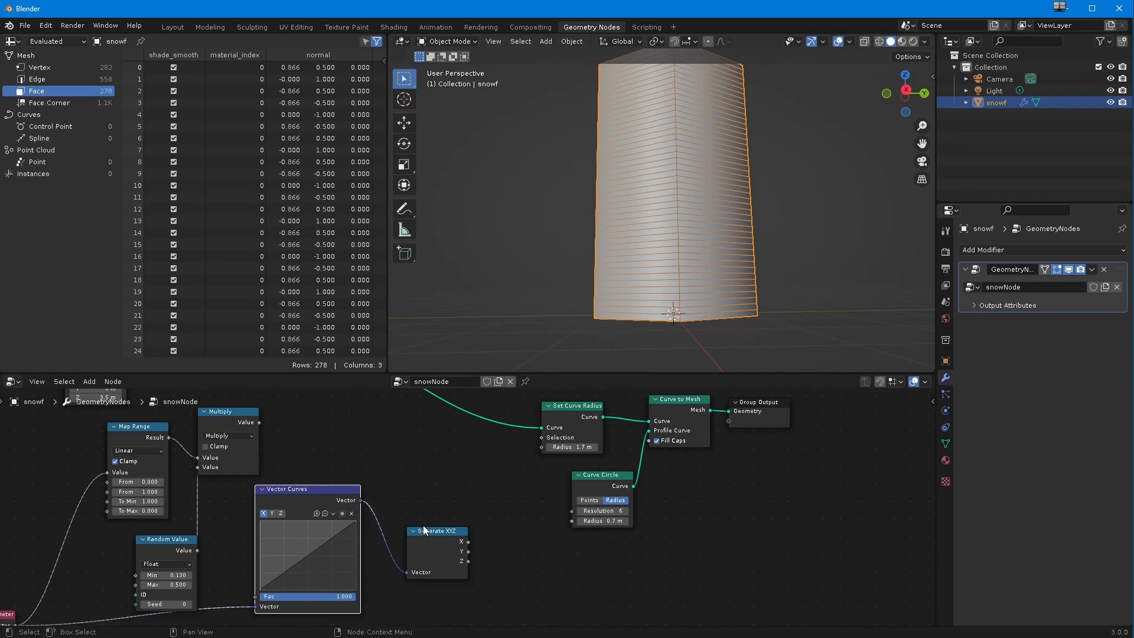
drag(464, 549, 538, 447)
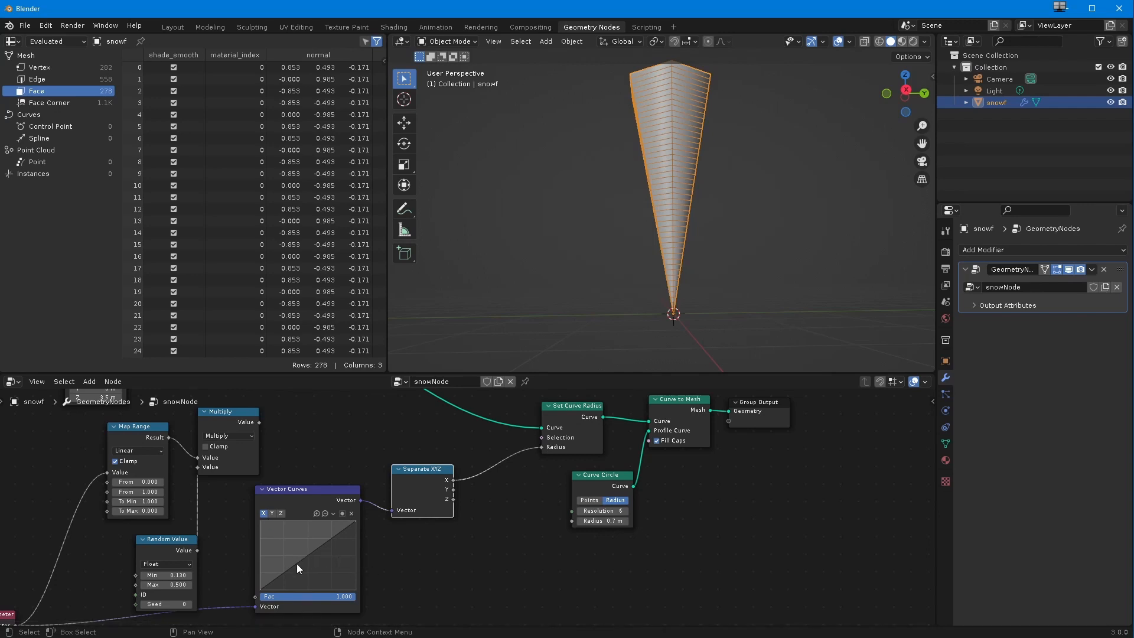
Step: Bend the X curve upward with a point at about 0.27, 0.72 and keep its start point at 0, 0
drag(299, 560, 292, 542)
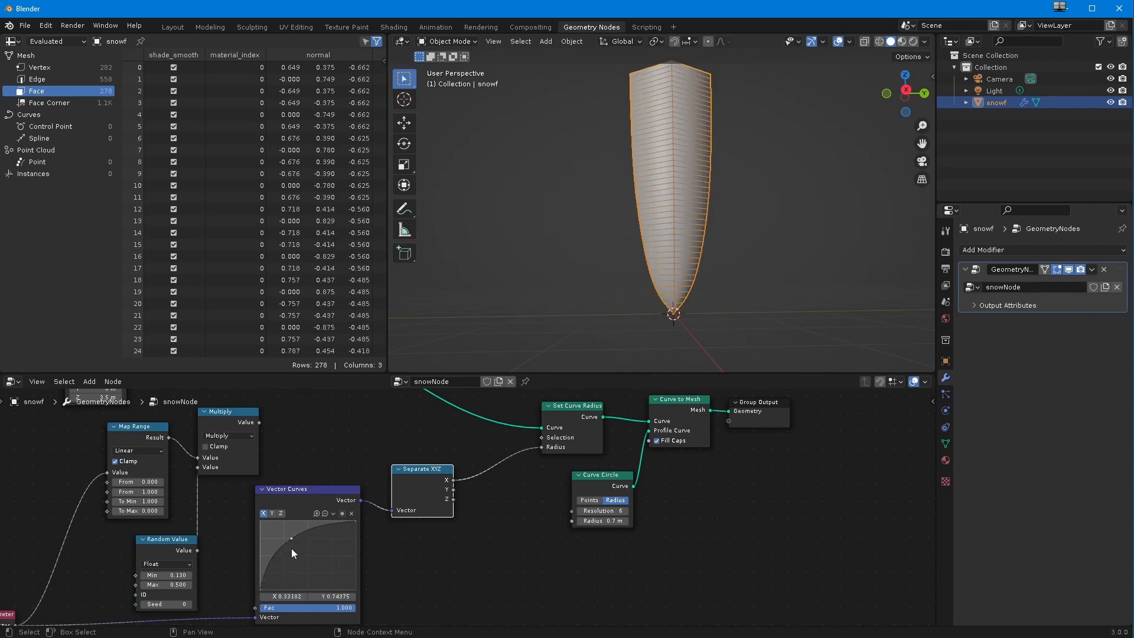
mouse_move(260, 590)
mouse_down()
mouse_move(277, 587)
mouse_move(267, 590)
mouse_up()
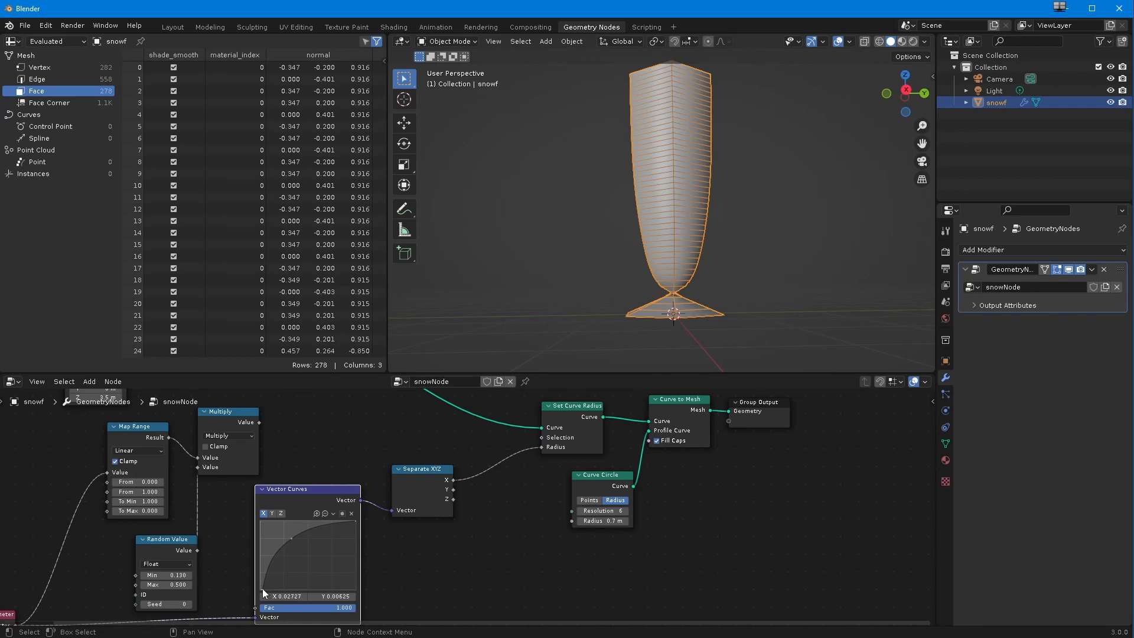
drag(263, 590, 259, 589)
mouse_move(291, 578)
middle_down()
mouse_move(312, 553)
mouse_move(289, 577)
middle_up()
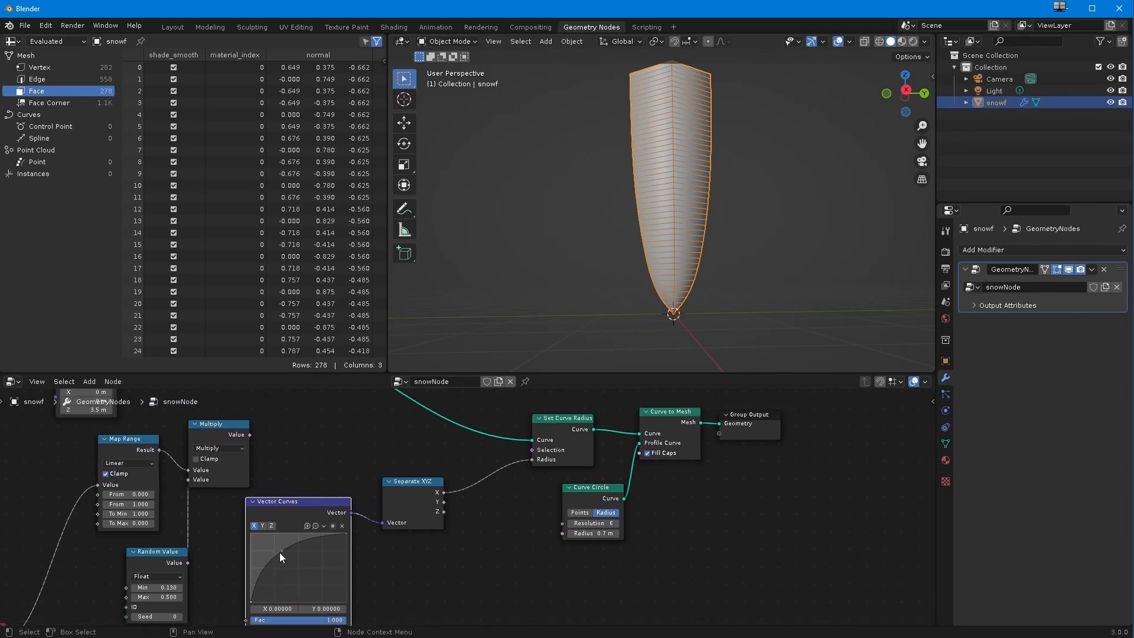
drag(275, 548, 278, 552)
middle_drag(331, 541, 325, 555)
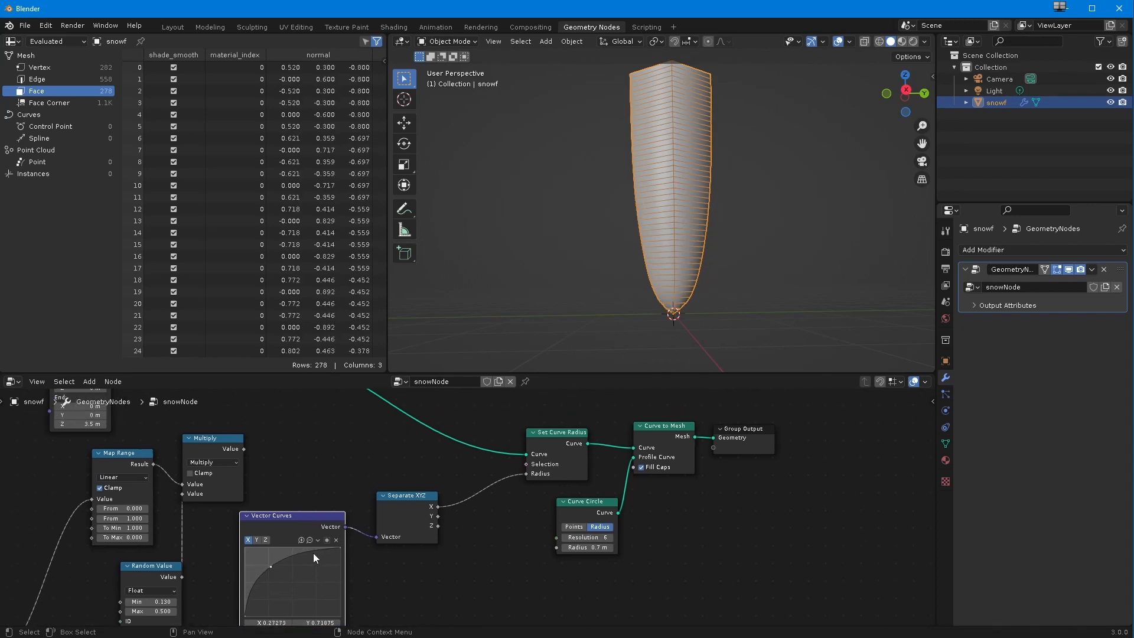
Step: Widen the Vector Curves node and try shaping the X curve into a wavy vase profile with extra points and a raised end
drag(302, 551, 269, 580)
drag(390, 534, 425, 513)
drag(348, 553, 423, 556)
drag(434, 481, 460, 480)
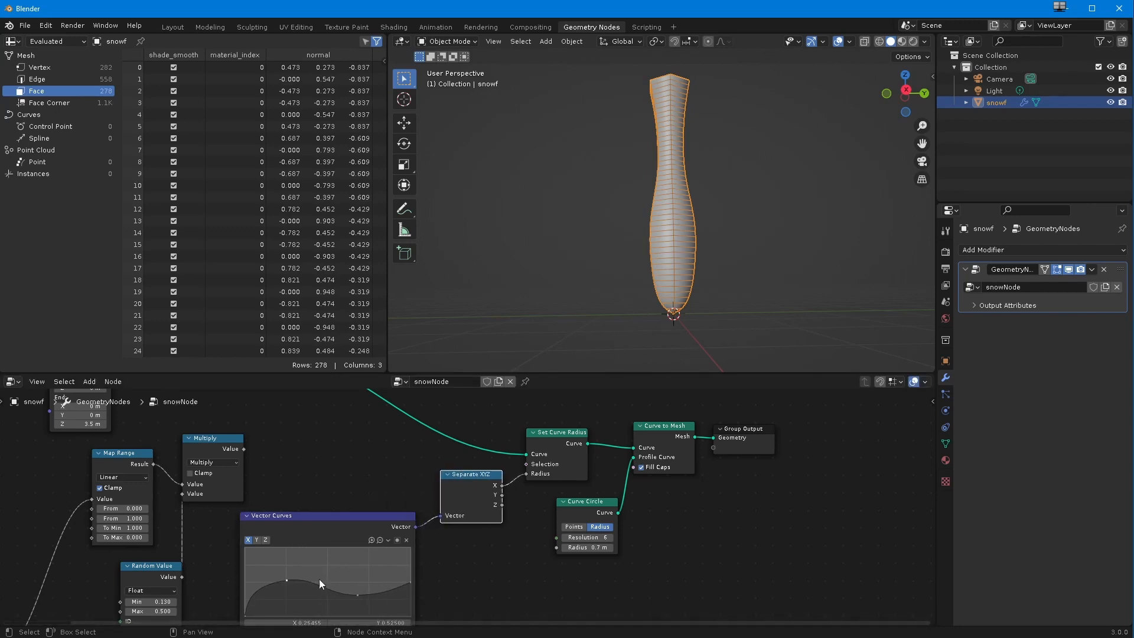
drag(285, 580, 294, 598)
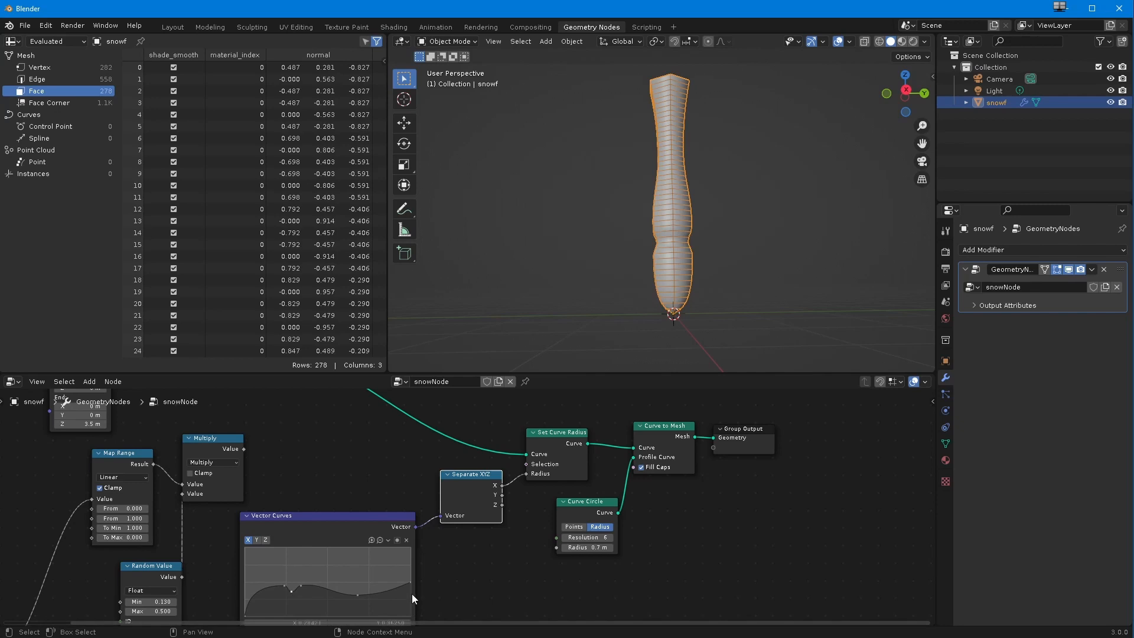
drag(406, 587, 412, 565)
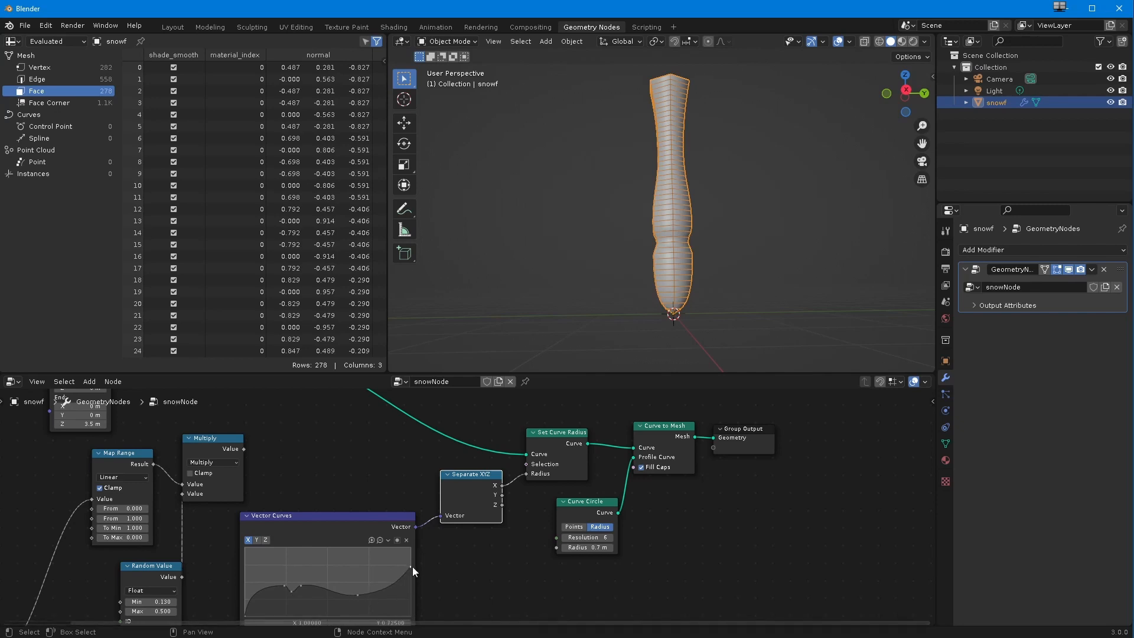
drag(282, 585, 273, 559)
middle_drag(565, 274, 570, 303)
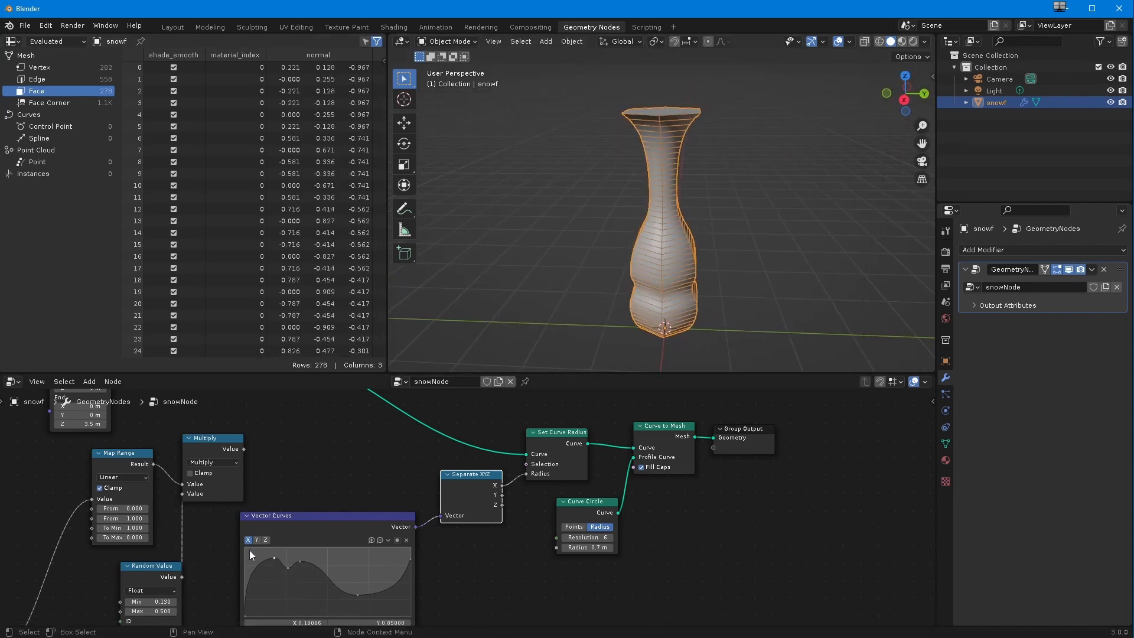
Step: Undo the vase profile edits back to the X curve with a single bend point
key(ctrl+z)
key(ctrl+z)
key(ctrl+z)
key(ctrl+z)
key(ctrl+z)
key(ctrl+z)
key(ctrl+z)
key(ctrl+z)
key(ctrl+z)
key(ctrl+z)
key(ctrl+z)
key(ctrl+z)
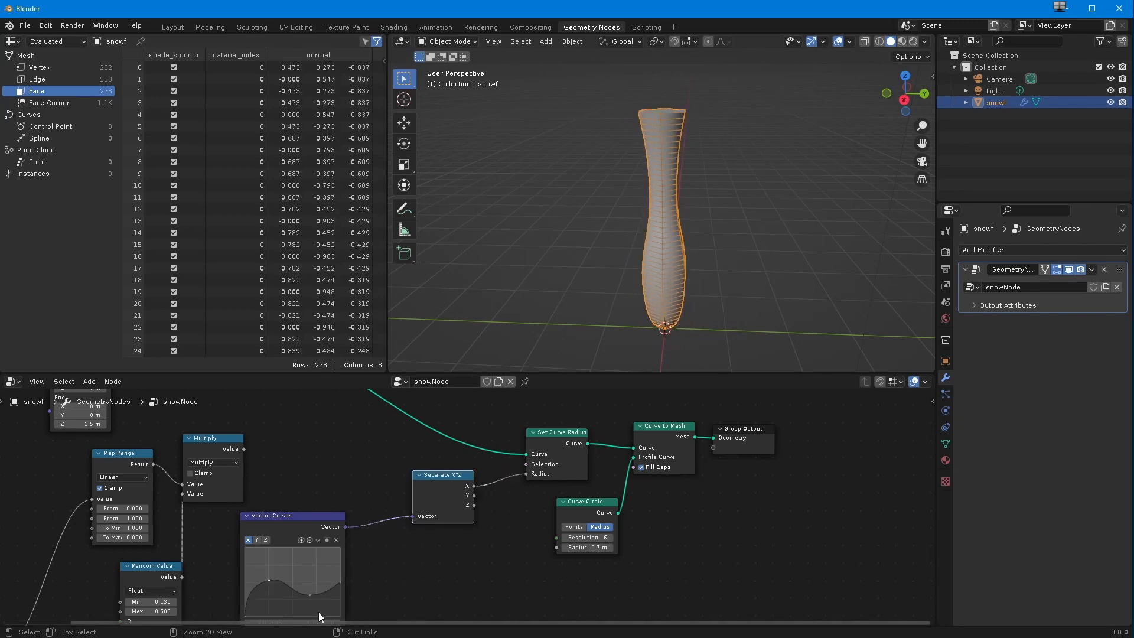
key(ctrl+z)
key(ctrl+z)
key(ctrl+z)
key(ctrl+z)
key(ctrl+z)
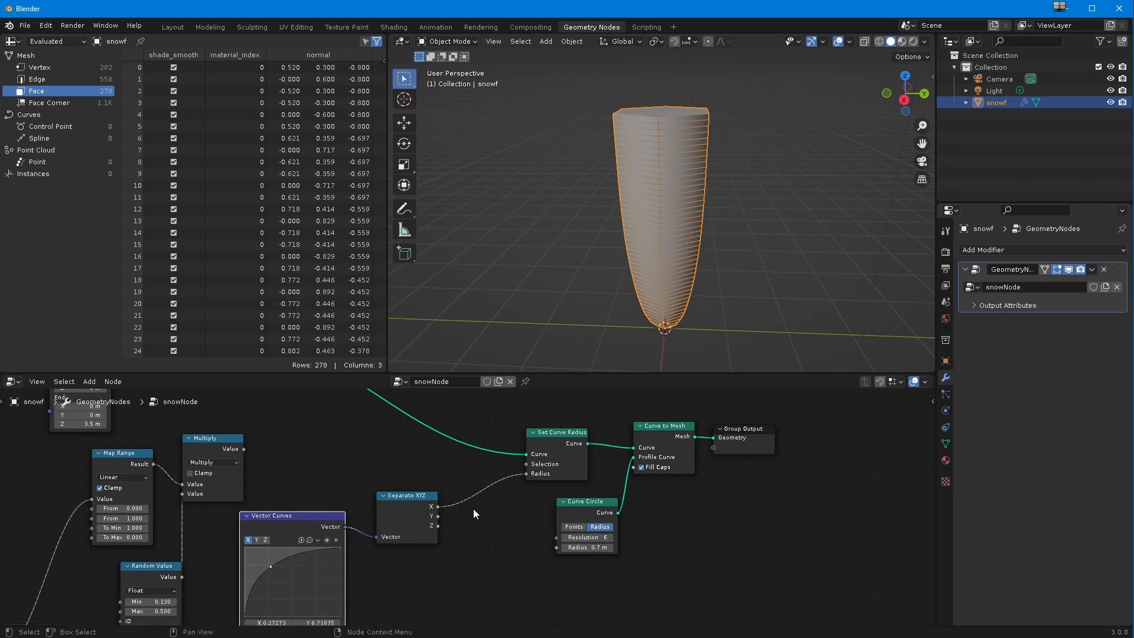
Step: Connect the Multiply node's output to Set Curve Radius's Radius and move Separate XYZ and Multiply to clear space
drag(242, 448, 527, 473)
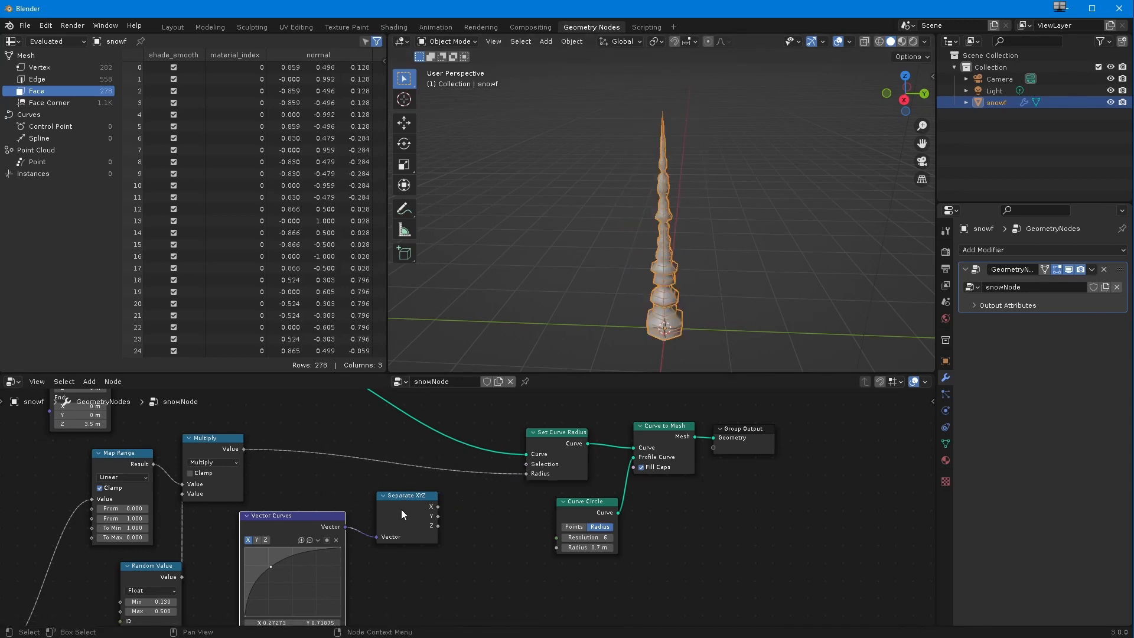
drag(399, 497, 395, 536)
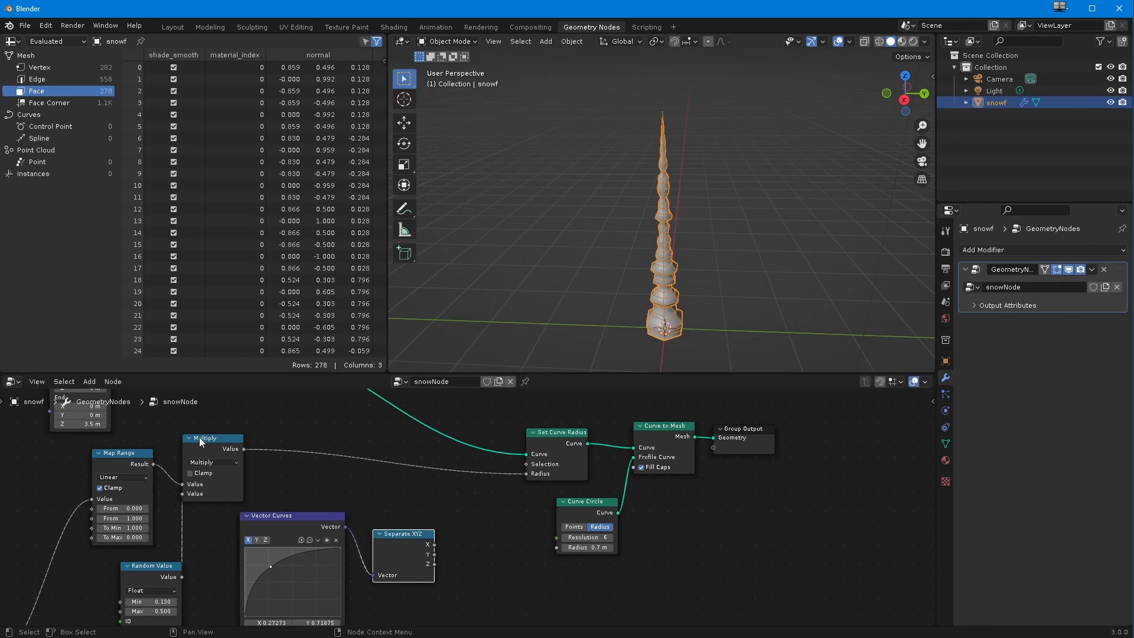
drag(200, 436, 217, 434)
Step: Duplicate the Multiply node and insert the copy on the link between the first Multiply and Set Curve Radius
key(shift+d)
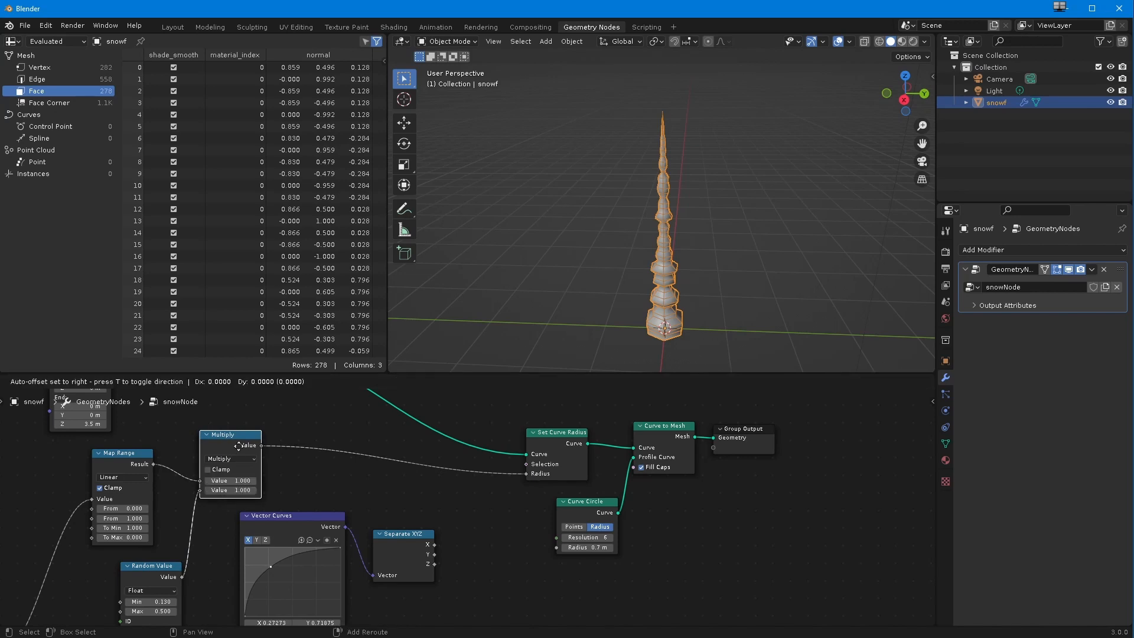
click(505, 529)
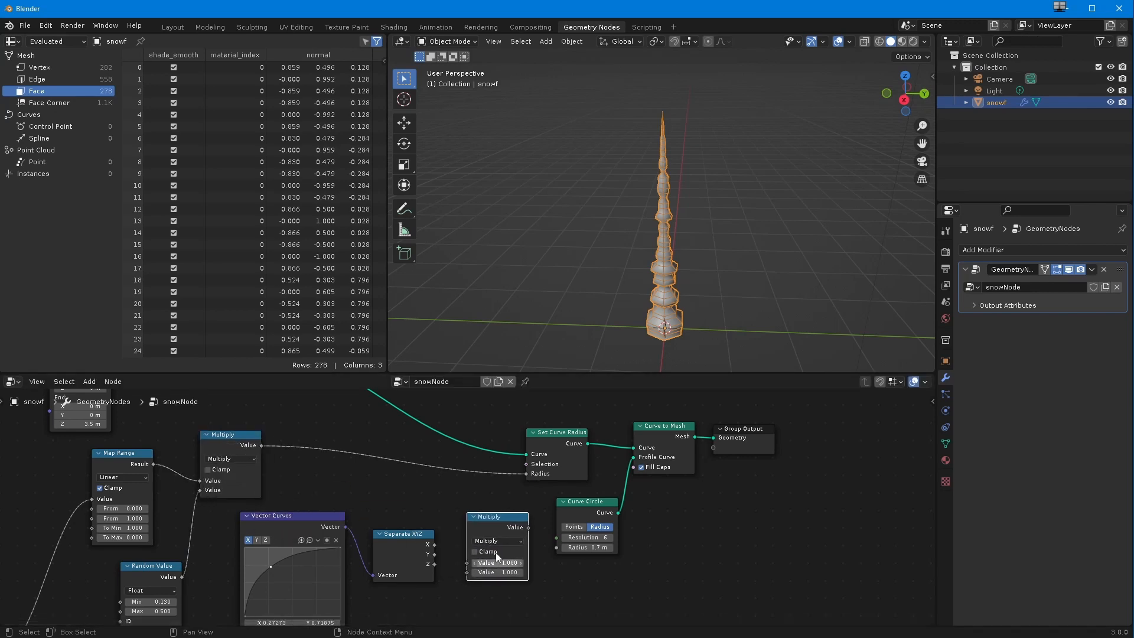
drag(494, 515, 429, 465)
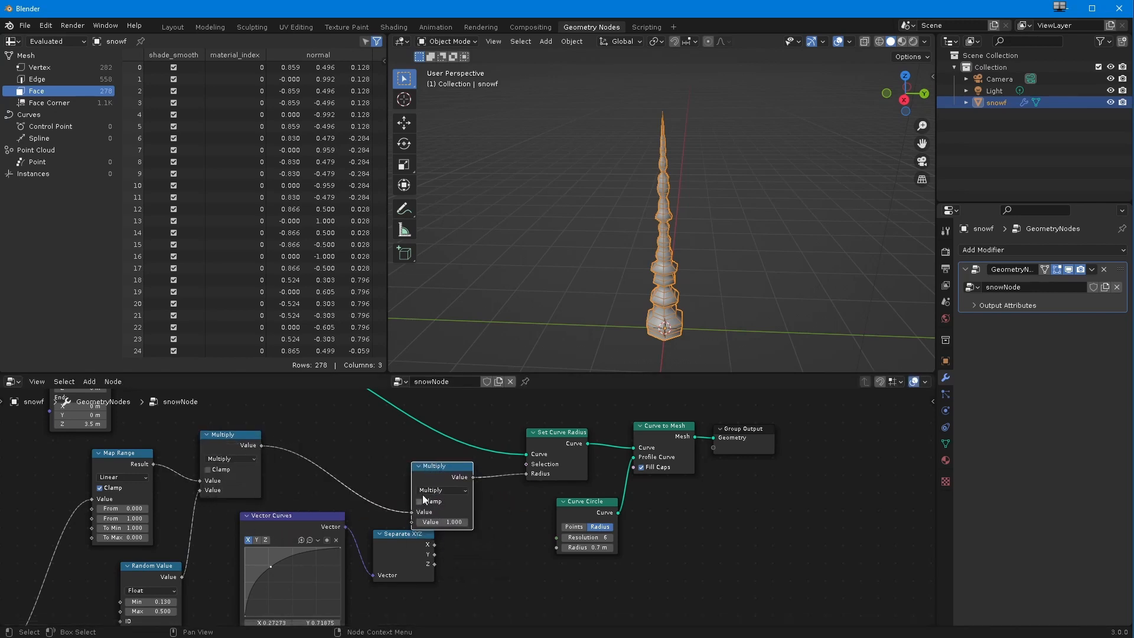
drag(420, 468, 418, 461)
Step: Link Separate XYZ's X output to the second value of the new Multiply node and tidy the surrounding nodes
drag(319, 516, 283, 512)
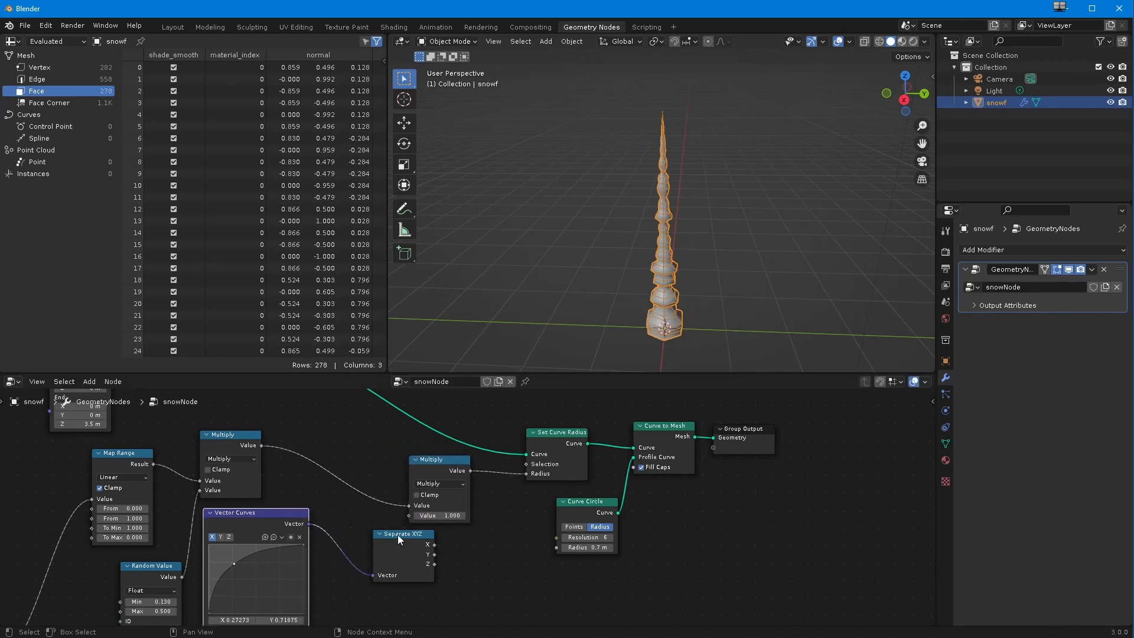
click(433, 546)
drag(434, 546, 365, 536)
drag(423, 461, 435, 456)
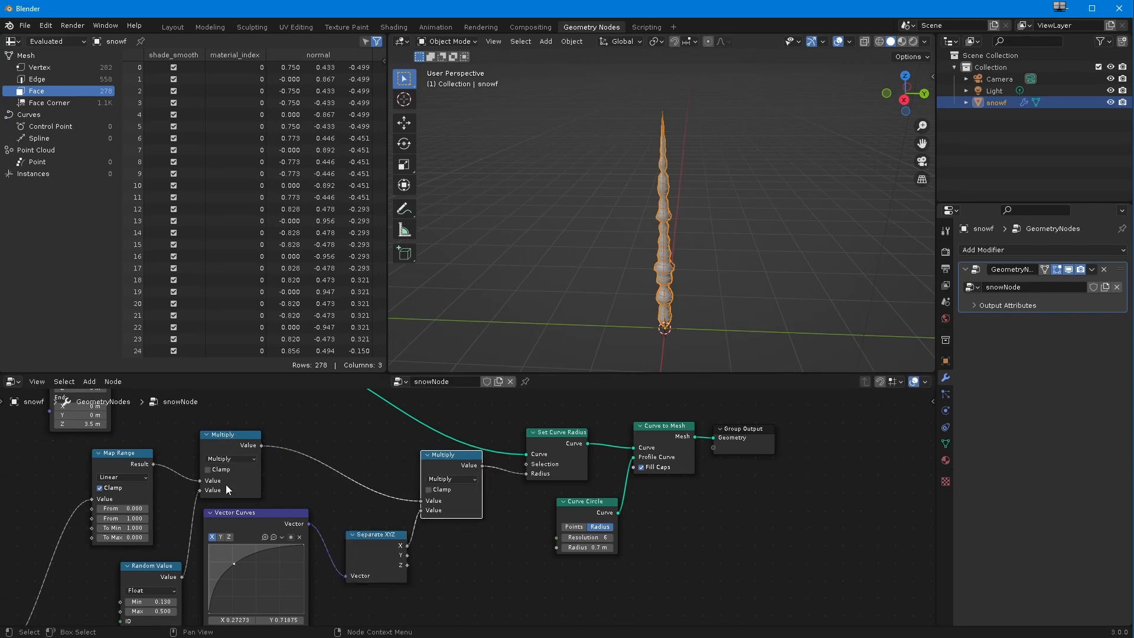
Step: Make the X curve rise steeply near its start with a point at about 0.06, 0.69 and flatten it beyond that
drag(210, 610, 214, 565)
middle_drag(544, 302, 554, 249)
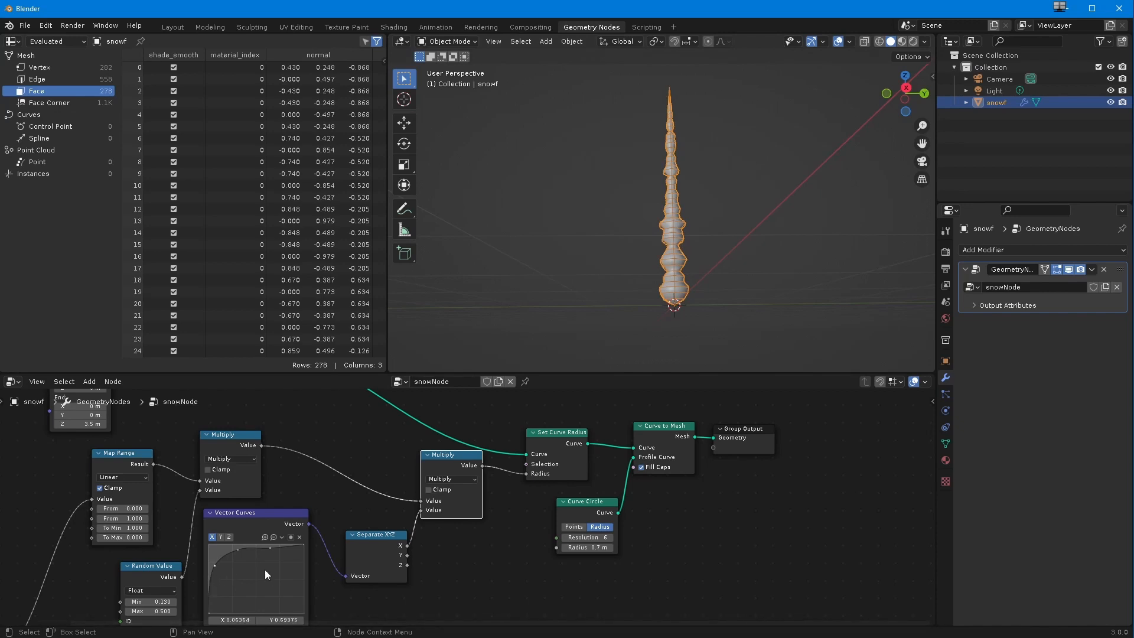
drag(270, 548, 267, 547)
Step: Space out the node tree by moving Group Input, Curve Line and Resample Curve farther from the radius nodes
scroll(327, 520, down, 3)
middle_drag(253, 572, 239, 579)
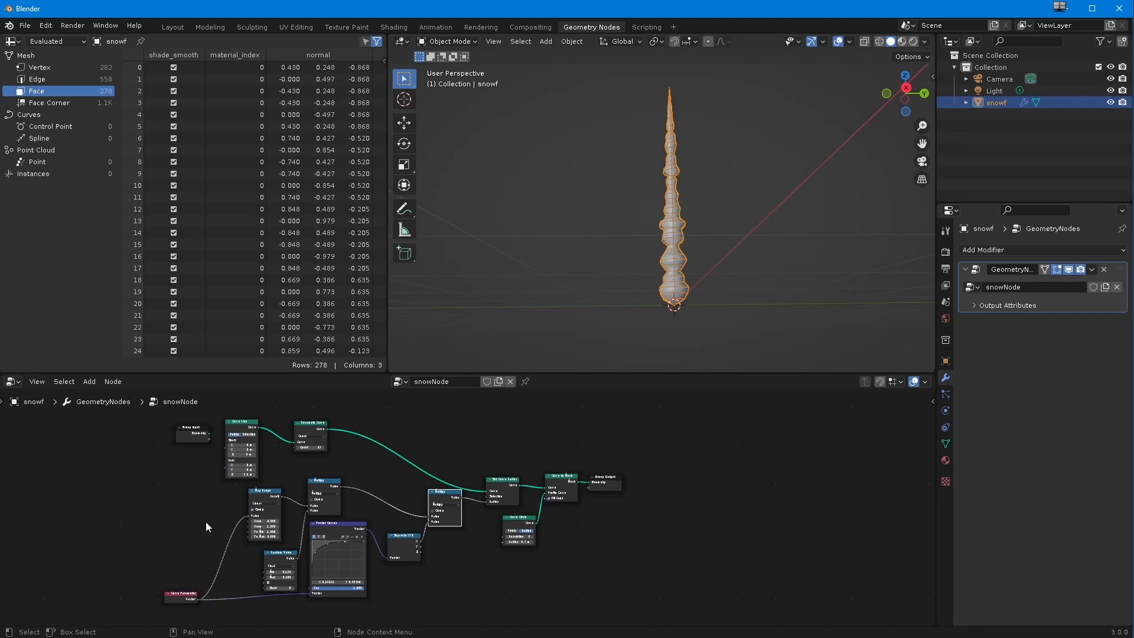
middle_drag(619, 258, 620, 282)
scroll(470, 506, up, 3)
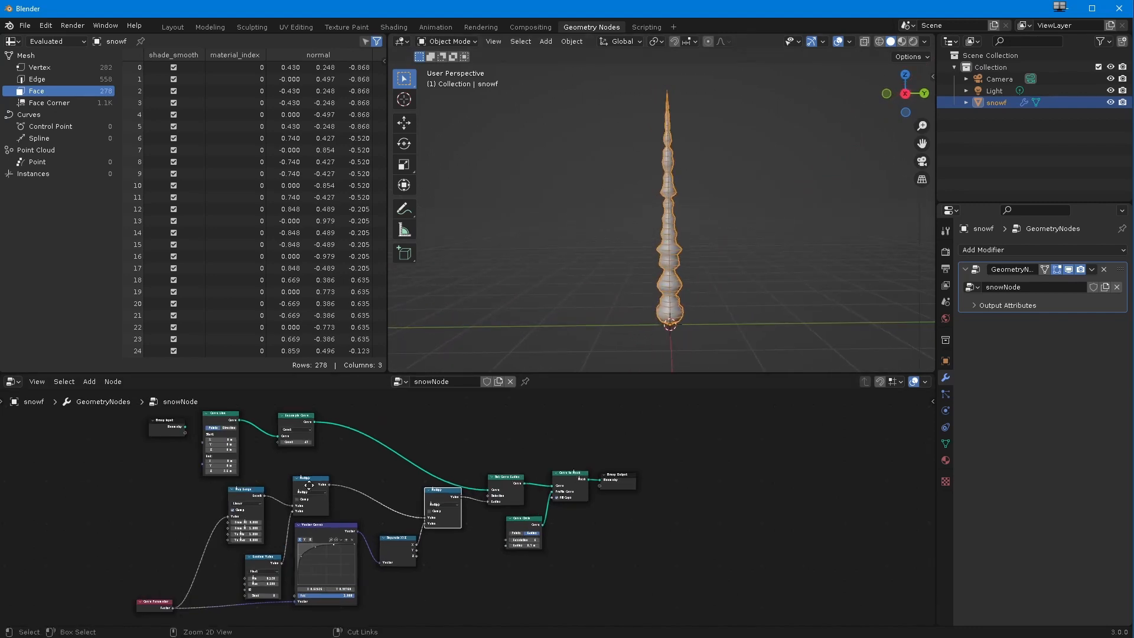
middle_drag(322, 481, 346, 548)
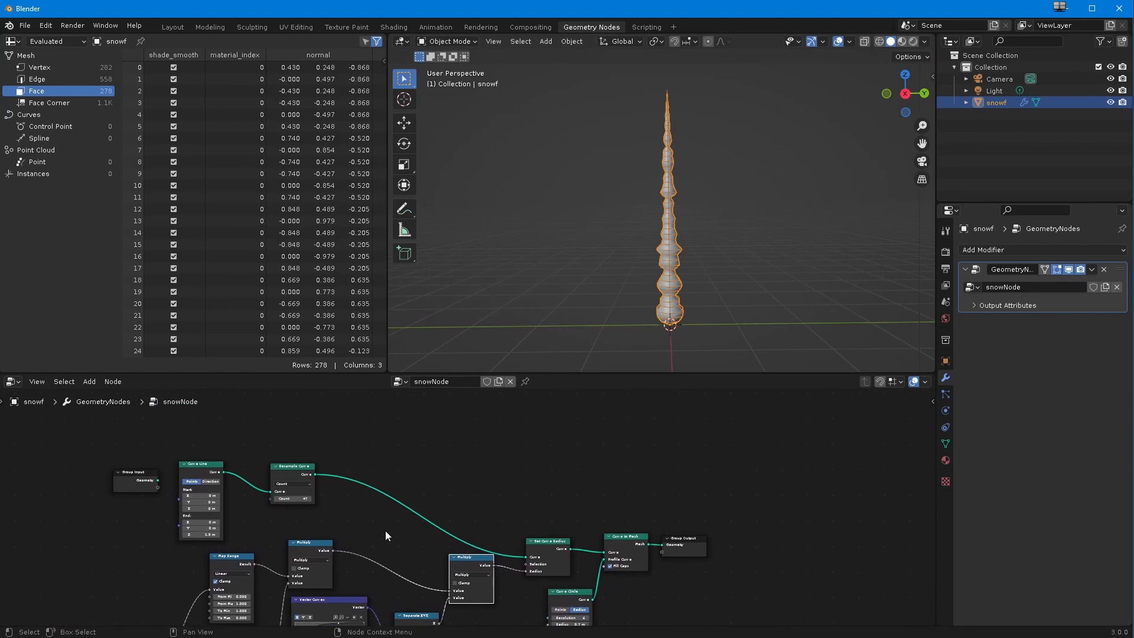
middle_drag(481, 545, 509, 528)
drag(155, 453, 61, 449)
drag(185, 430, 349, 520)
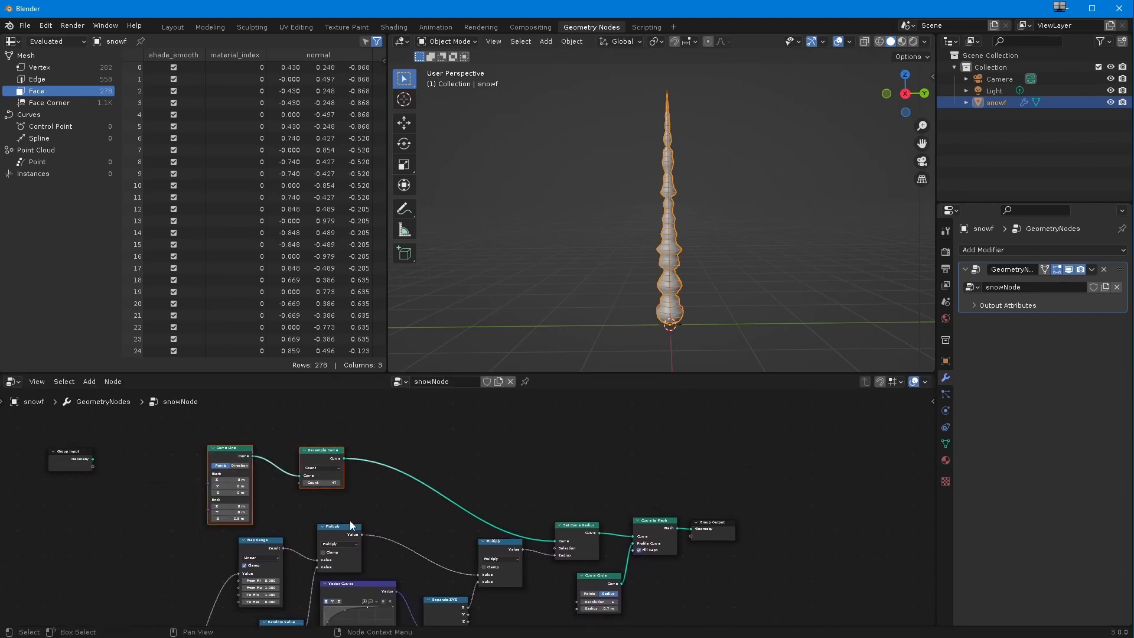
drag(242, 455, 196, 451)
Step: Align the Set Curve Radius, Curve to Mesh and output nodes level with Resample Curve, and reposition Multiply, Separate XYZ and Resample Curve
middle_drag(365, 548, 280, 512)
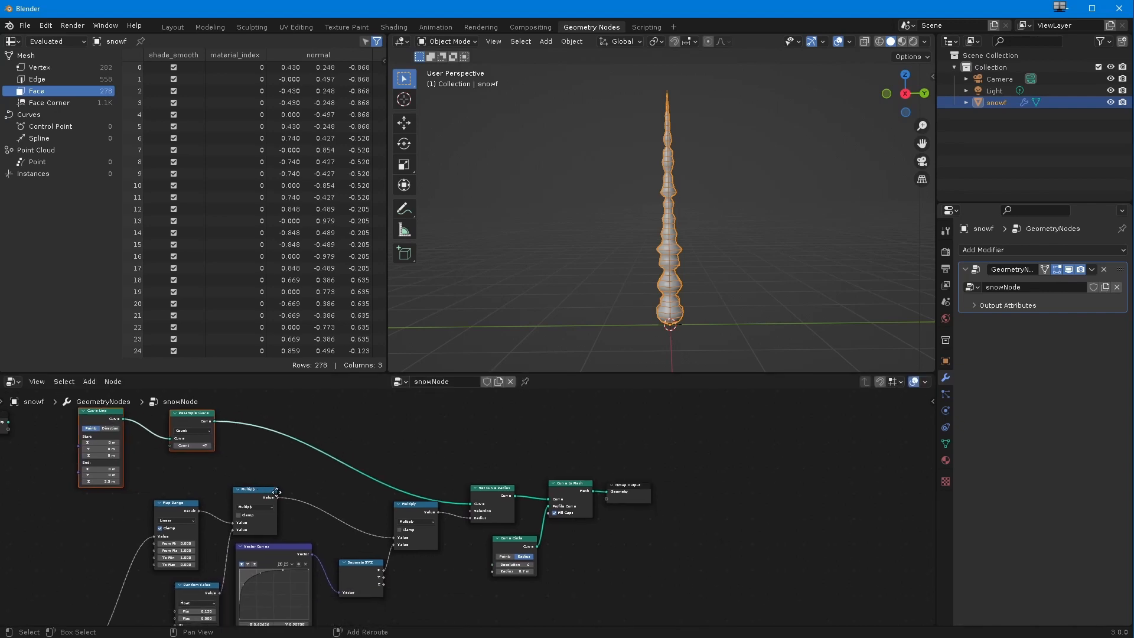
drag(702, 607, 337, 455)
drag(362, 562, 399, 477)
drag(440, 433, 462, 460)
drag(394, 492, 403, 529)
middle_drag(268, 505, 298, 547)
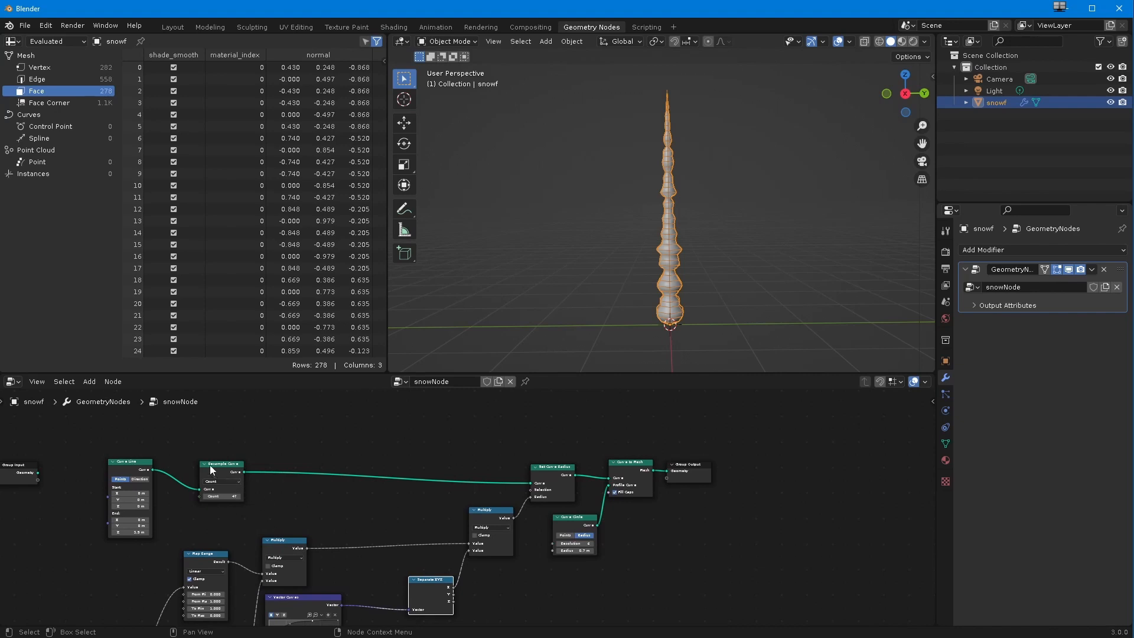
drag(210, 465, 189, 466)
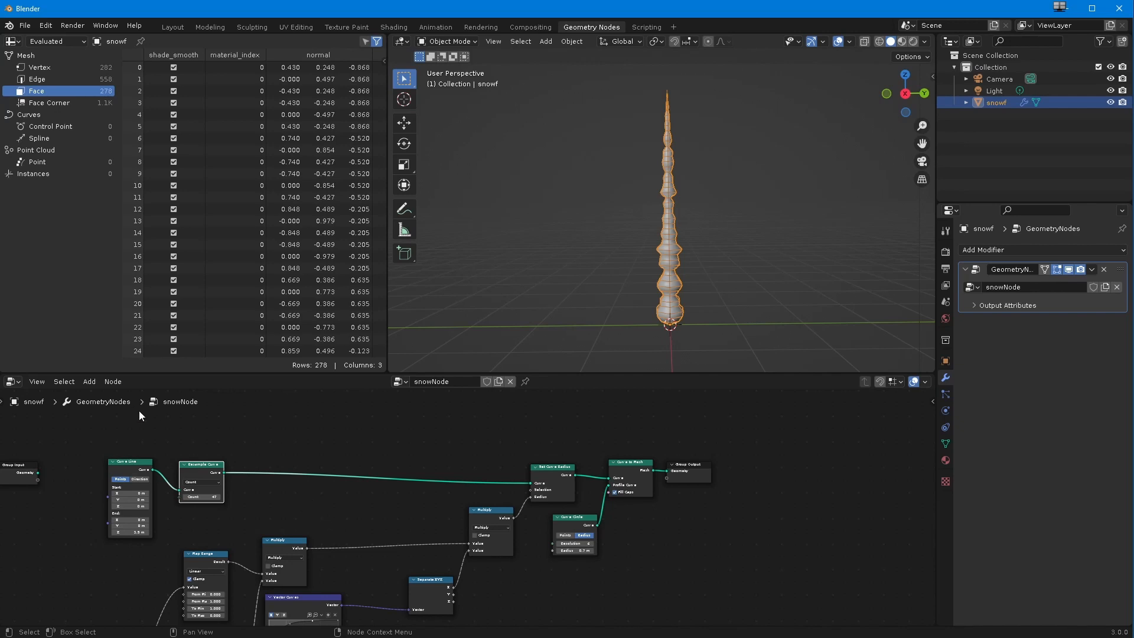
Step: Insert a Trim Curve node on the link between Resample Curve and Set Curve Radius, leaving space on both sides
click(92, 384)
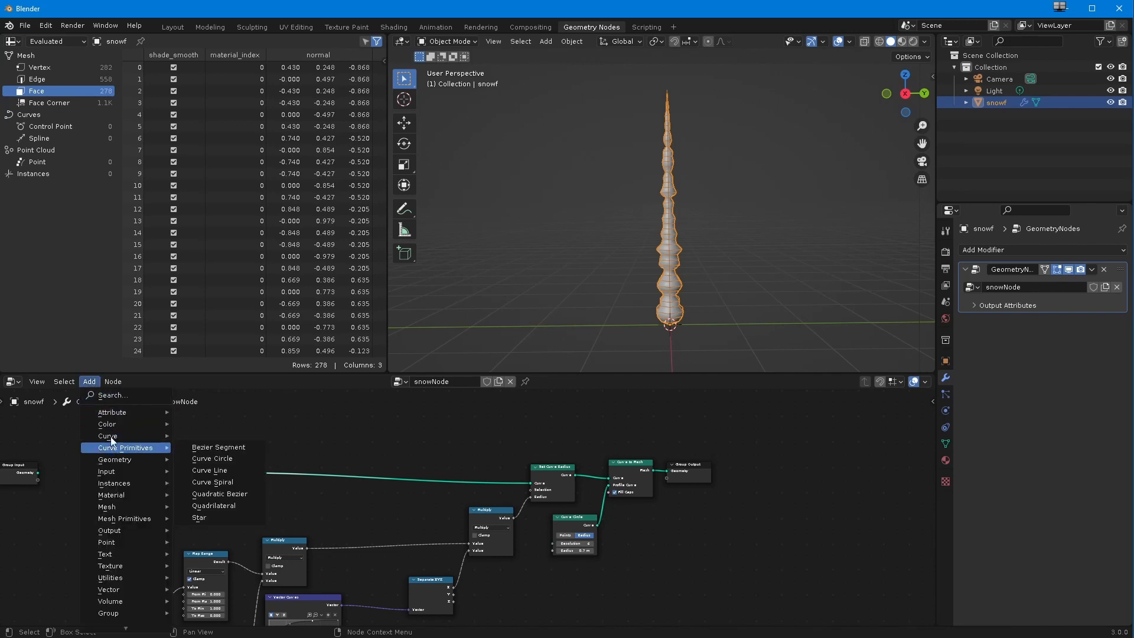
mouse_move(111, 439)
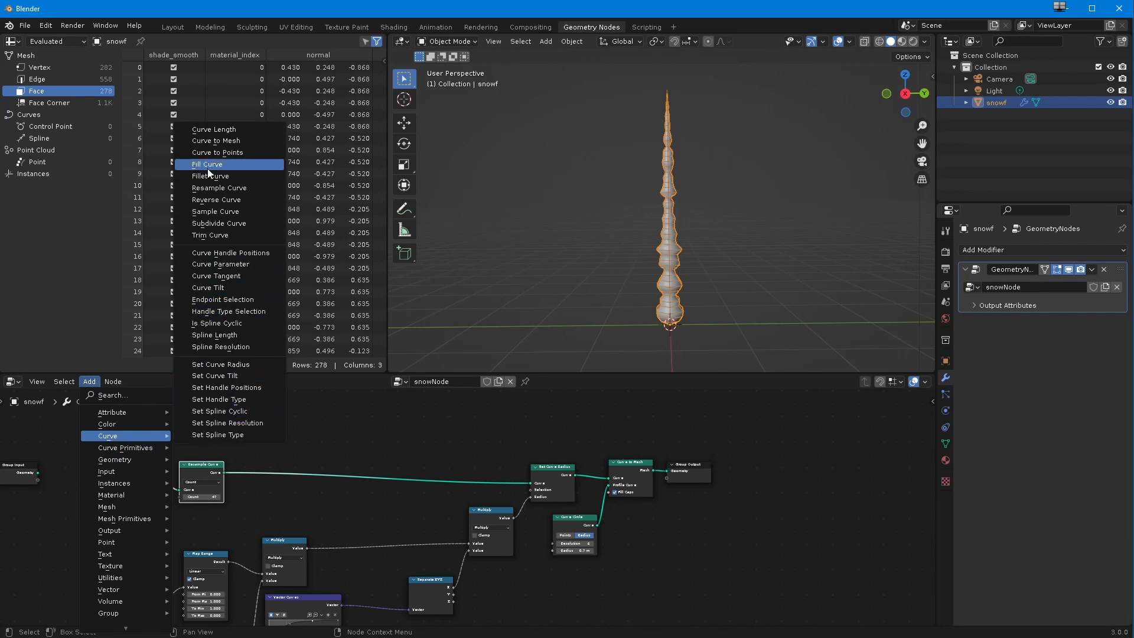
click(211, 234)
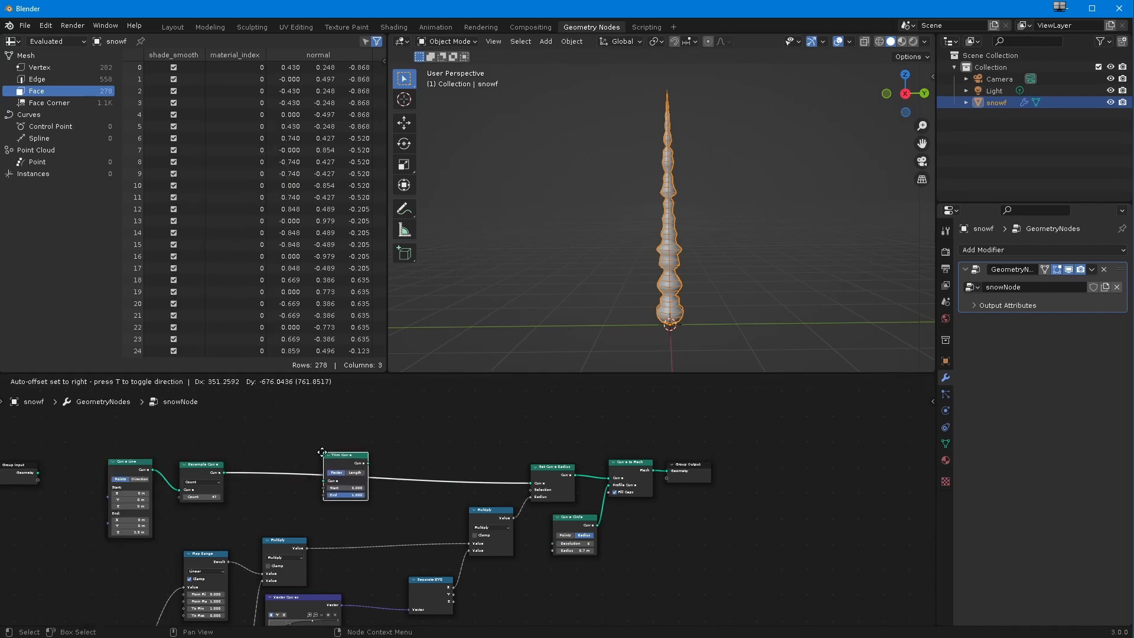
click(417, 596)
ctrl+middle_drag(359, 523, 552, 520)
scroll(435, 561, up, 1)
middle_drag(453, 555, 531, 561)
drag(403, 507, 376, 525)
drag(398, 524, 576, 546)
drag(487, 529, 510, 534)
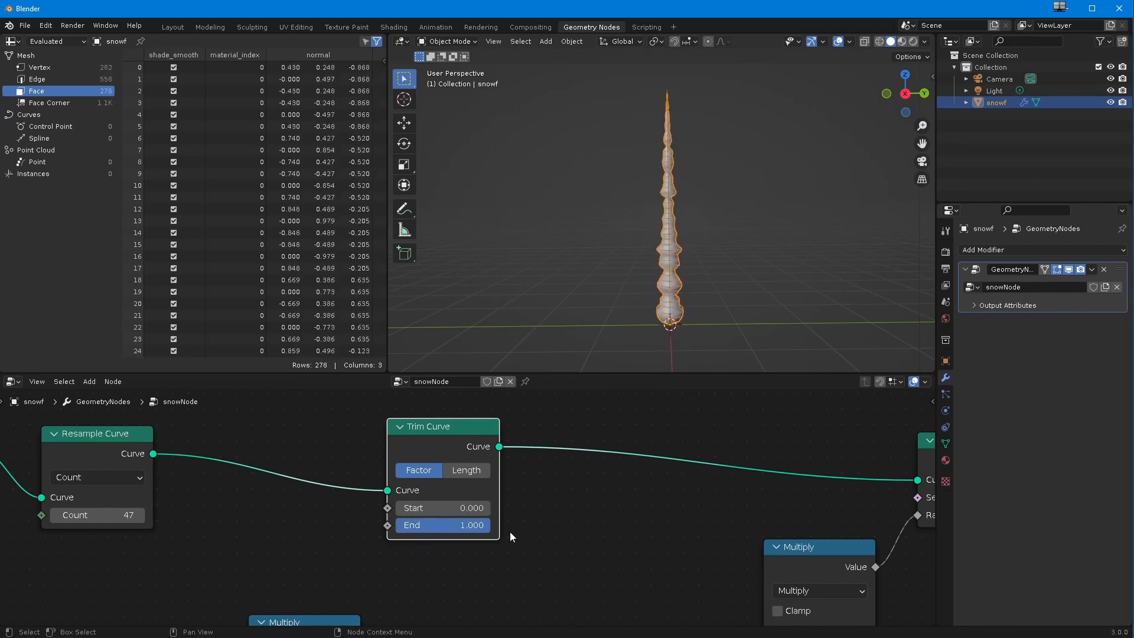
Step: Bring the whole node tree into view and set the 3D viewport to front orthographic
scroll(523, 539, down, 6)
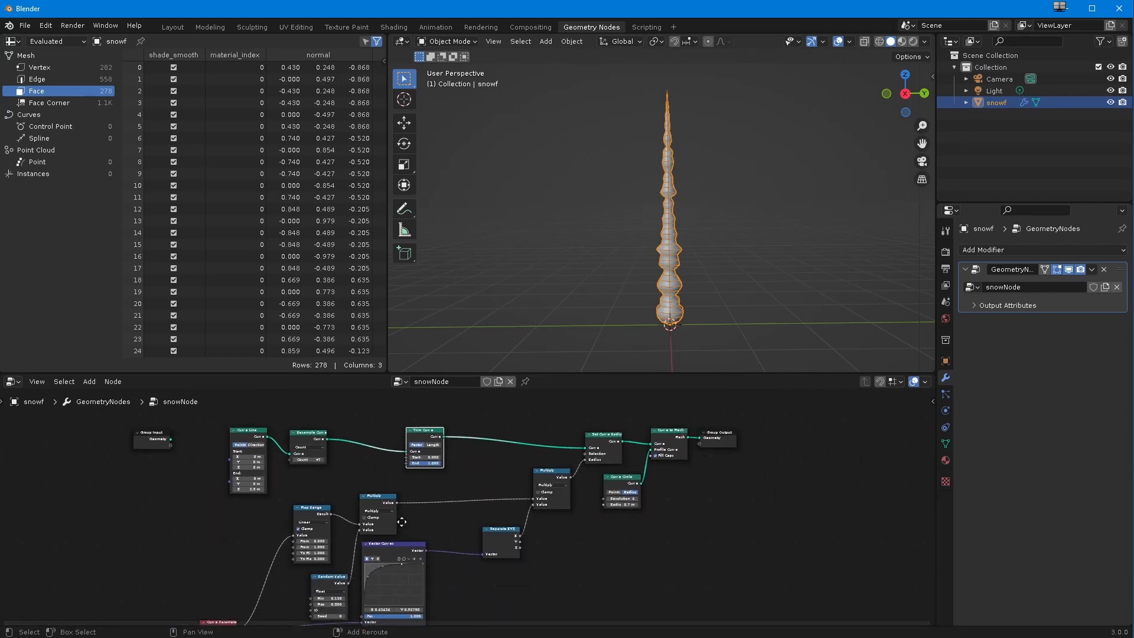
scroll(217, 441, down, 2)
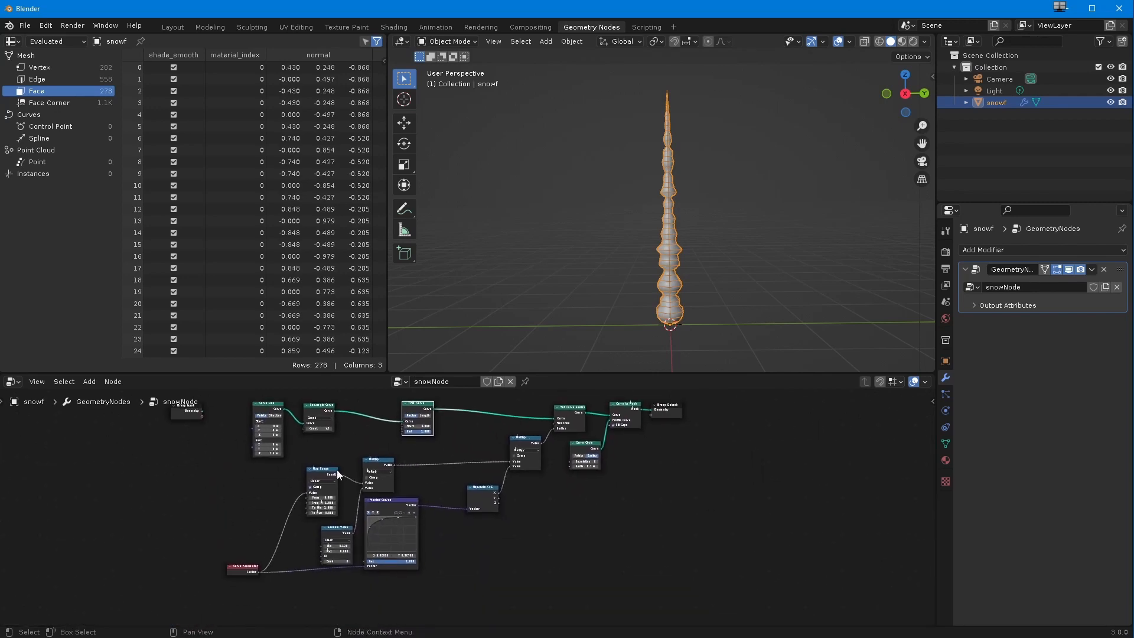
middle_drag(655, 278, 548, 292)
key(KP_1)
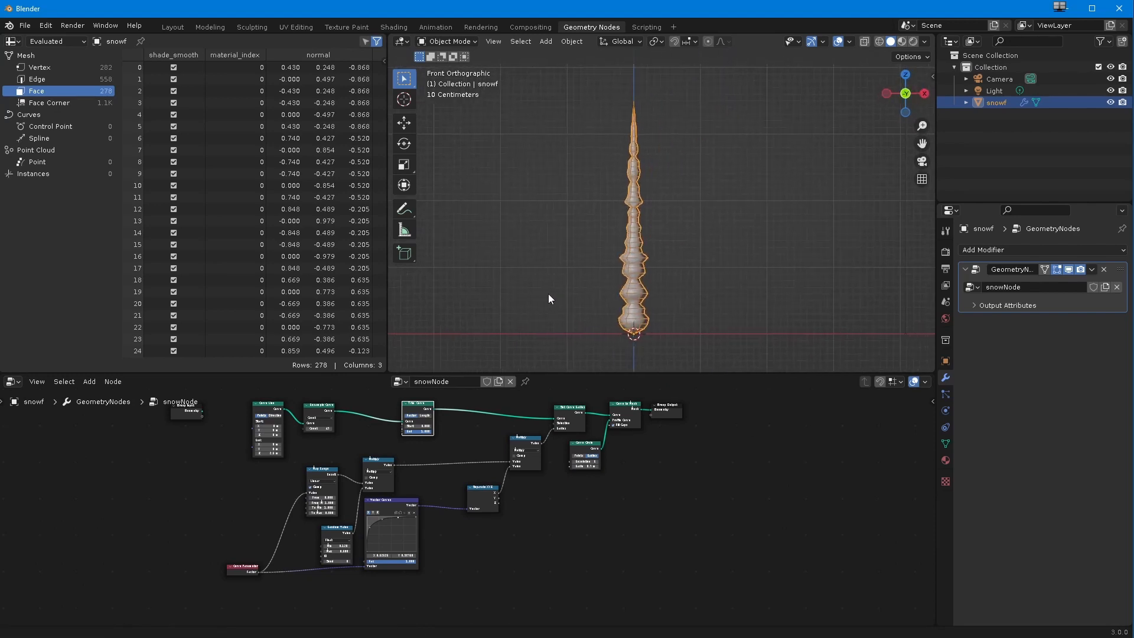
Step: Move the Group Output node far away from Curve to Mesh to make room for more nodes between them
scroll(477, 472, down, 1)
middle_drag(477, 473, 405, 492)
drag(578, 433, 823, 434)
ctrl+middle_drag(824, 434, 815, 463)
shift+middle_drag(754, 478, 308, 555)
ctrl+middle_drag(308, 554, 436, 468)
ctrl+middle_drag(372, 528, 171, 520)
middle_drag(172, 516, 626, 507)
ctrl+middle_drag(626, 507, 428, 567)
middle_drag(428, 567, 428, 516)
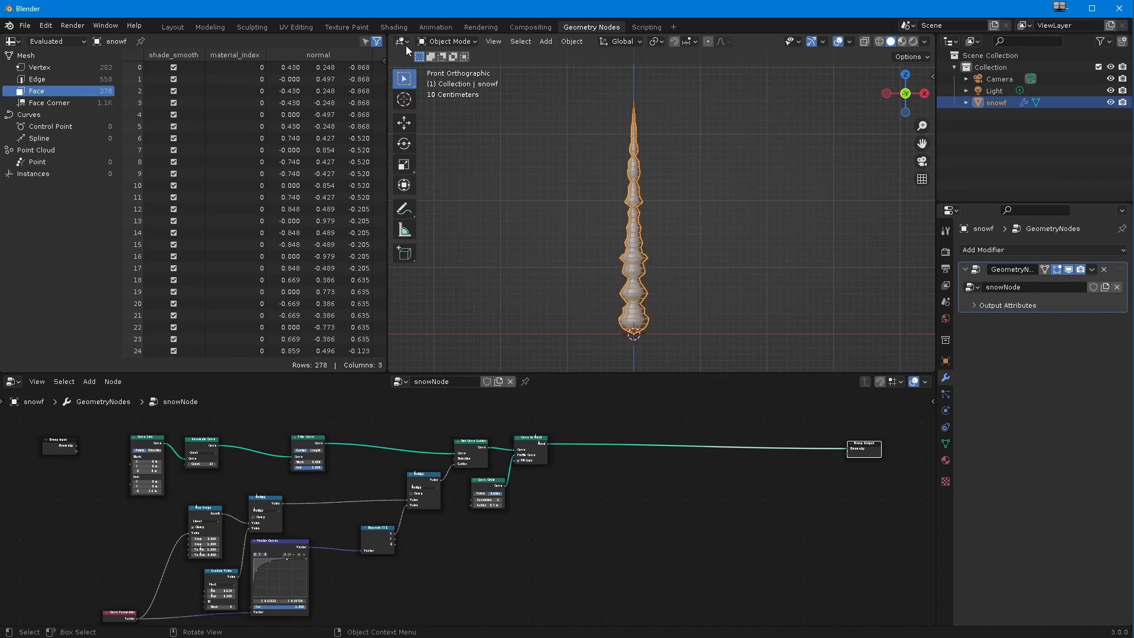
Step: Sketch forked side branches with the Annotate tool on both sides of the arm around its middle
click(405, 210)
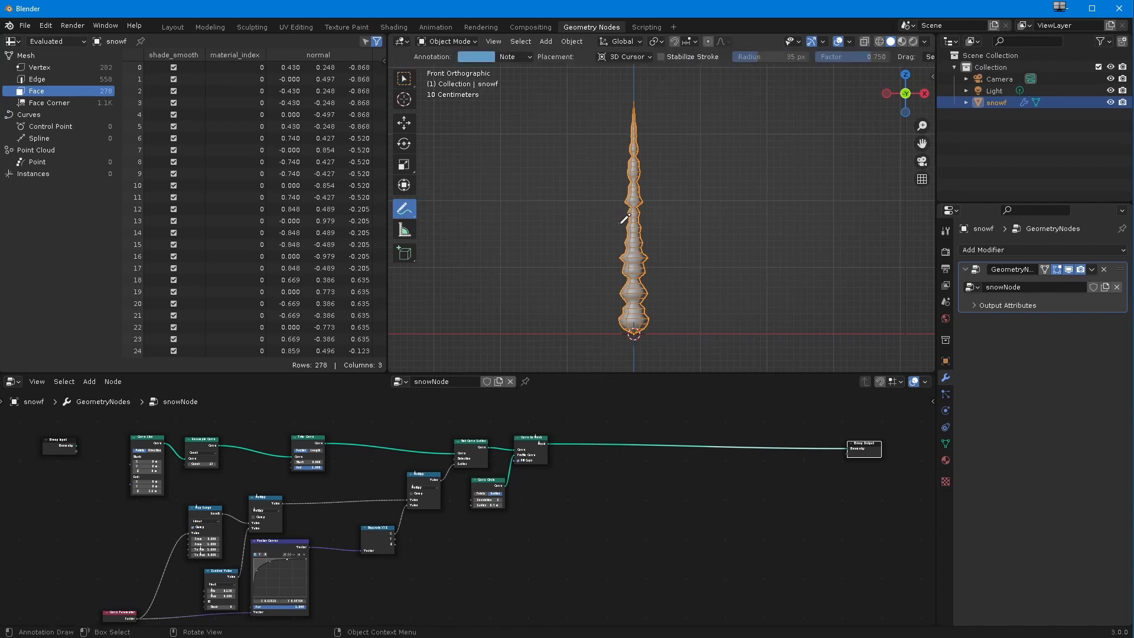
drag(624, 241, 562, 190)
drag(585, 212, 551, 213)
mouse_move(646, 243)
mouse_down()
mouse_move(689, 209)
mouse_move(678, 193)
mouse_move(726, 211)
mouse_up()
Step: Annotate a second, smaller pair of forked branches on both sides of the arm near its tip
drag(627, 158, 603, 132)
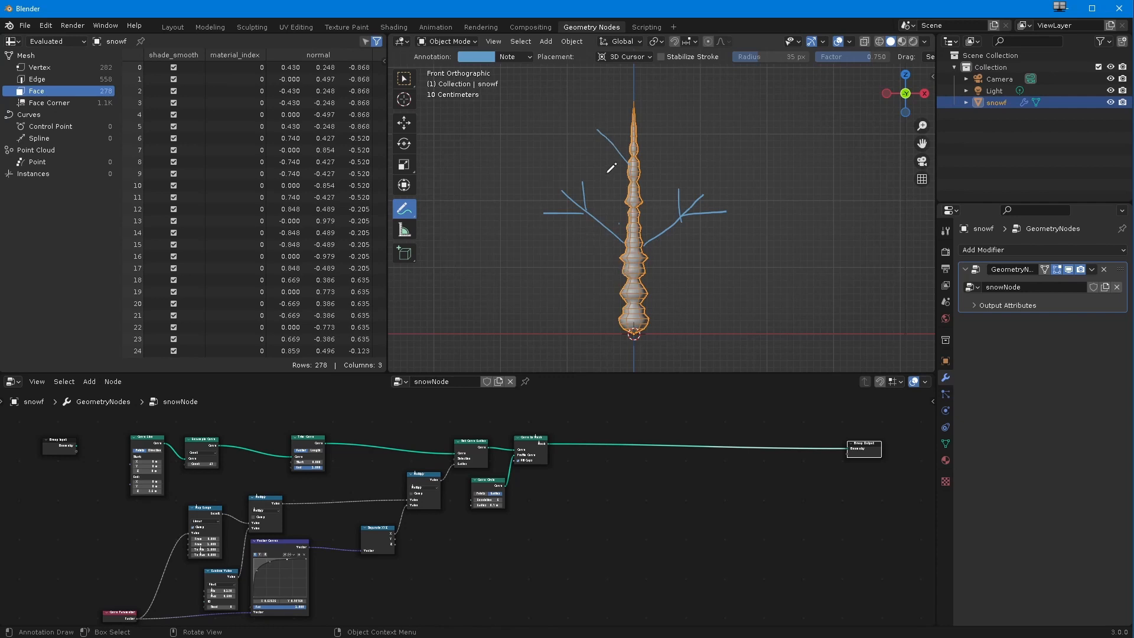
drag(611, 140, 581, 134)
mouse_move(635, 157)
mouse_down()
mouse_move(666, 135)
mouse_move(656, 146)
mouse_move(689, 150)
mouse_up()
Step: Annotate a large rounded outline around the arm and further arms radiating from its base
mouse_move(558, 74)
mouse_down()
mouse_move(729, 113)
mouse_move(643, 74)
mouse_move(683, 147)
mouse_up()
mouse_move(643, 324)
mouse_down()
mouse_move(848, 219)
mouse_move(536, 248)
mouse_move(485, 223)
mouse_move(580, 360)
mouse_move(558, 372)
mouse_move(729, 372)
mouse_up()
drag(633, 343, 635, 375)
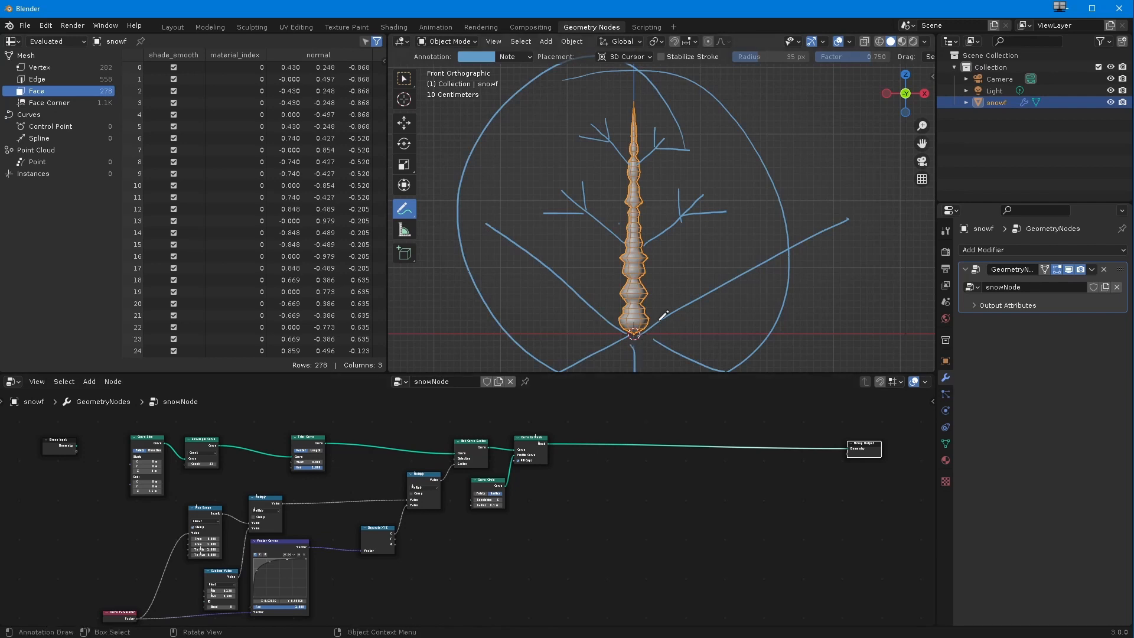
Step: Undo the latest annotation strokes, including the outline, the radiating arms and the branches near the tip
key(ctrl+z)
key(ctrl+z)
key(ctrl+z)
key(ctrl+z)
key(ctrl+z)
key(ctrl+z)
key(ctrl+z)
key(ctrl+z)
key(ctrl+z)
key(ctrl+z)
key(ctrl+z)
key(ctrl+z)
key(ctrl+z)
key(ctrl+z)
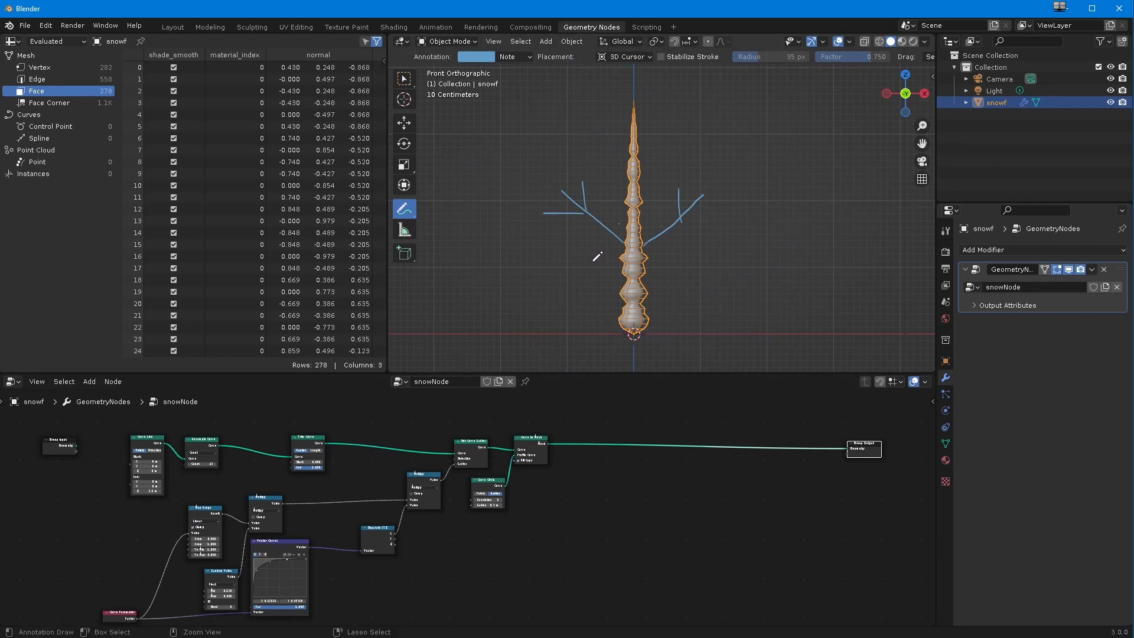
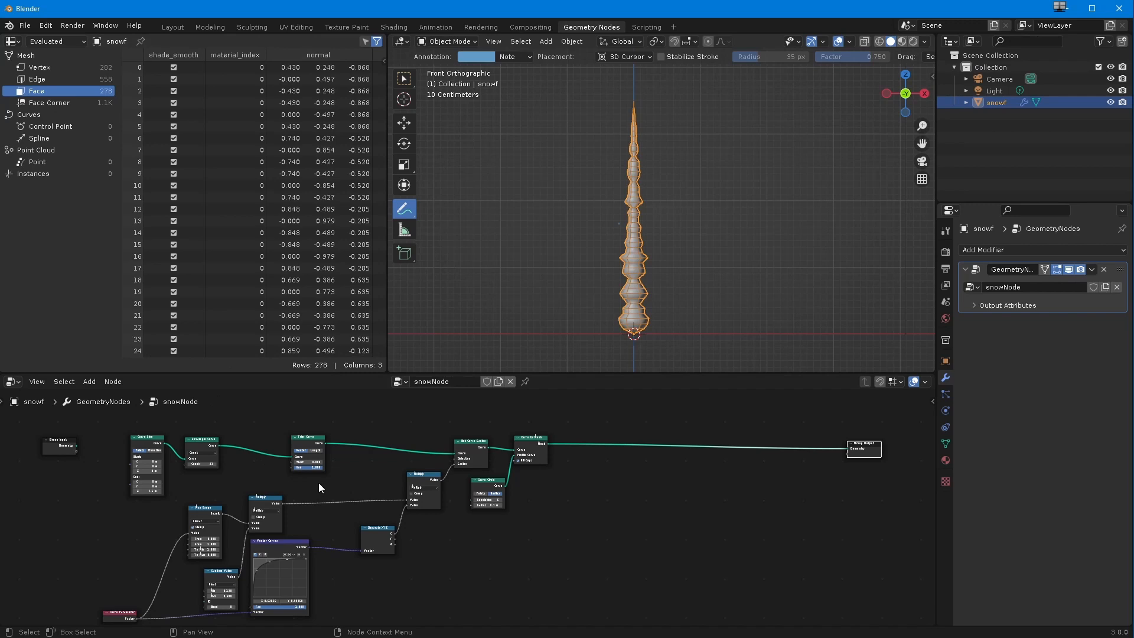
Step: Duplicate the whole arm node chain, excluding the Group Input and Group Output, and place the copy below the original
ctrl+middle_drag(287, 485, 257, 514)
middle_drag(258, 513, 280, 516)
drag(120, 454, 17, 473)
ctrl+middle_drag(204, 447, 126, 443)
drag(110, 418, 502, 607)
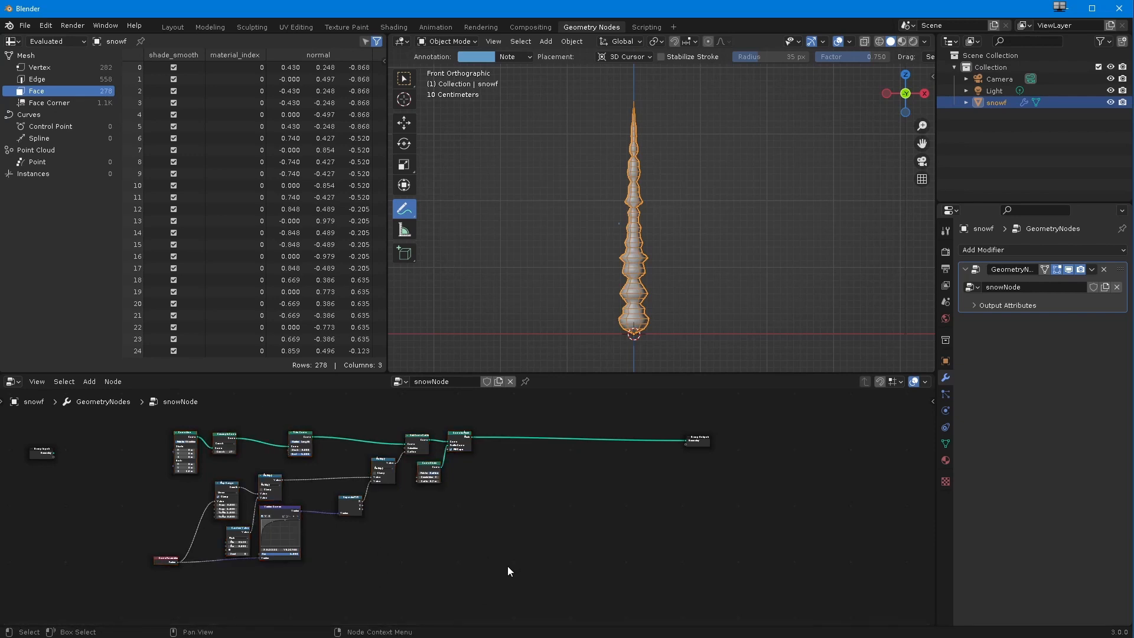
key(shift+d)
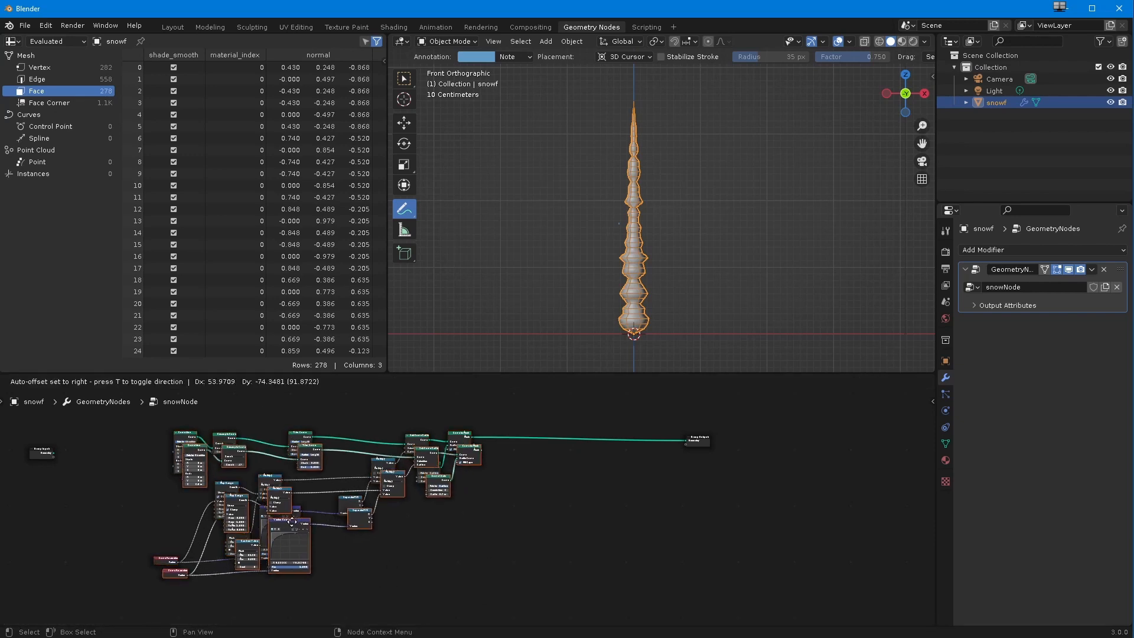
click(448, 586)
ctrl+middle_drag(448, 586, 358, 560)
middle_drag(358, 560, 172, 555)
Step: Space out the node tree by moving the Group Output and the duplicated chain farther from the original chain
drag(470, 445, 793, 444)
middle_drag(241, 509, 321, 479)
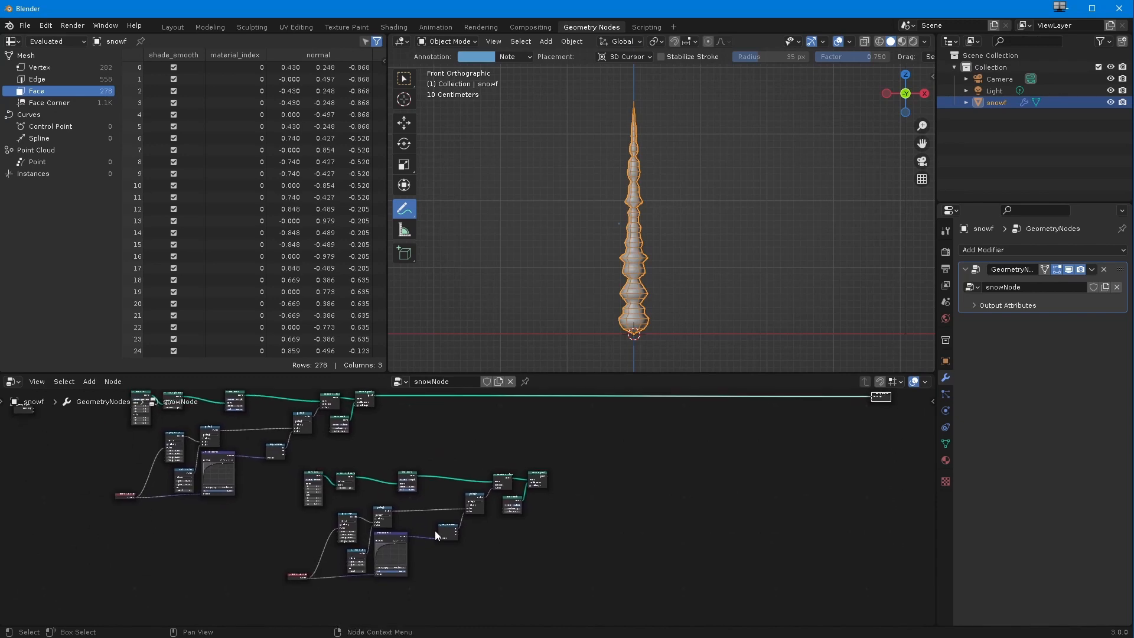
drag(589, 608, 377, 496)
scroll(325, 484, up, 3)
middle_drag(296, 477, 353, 555)
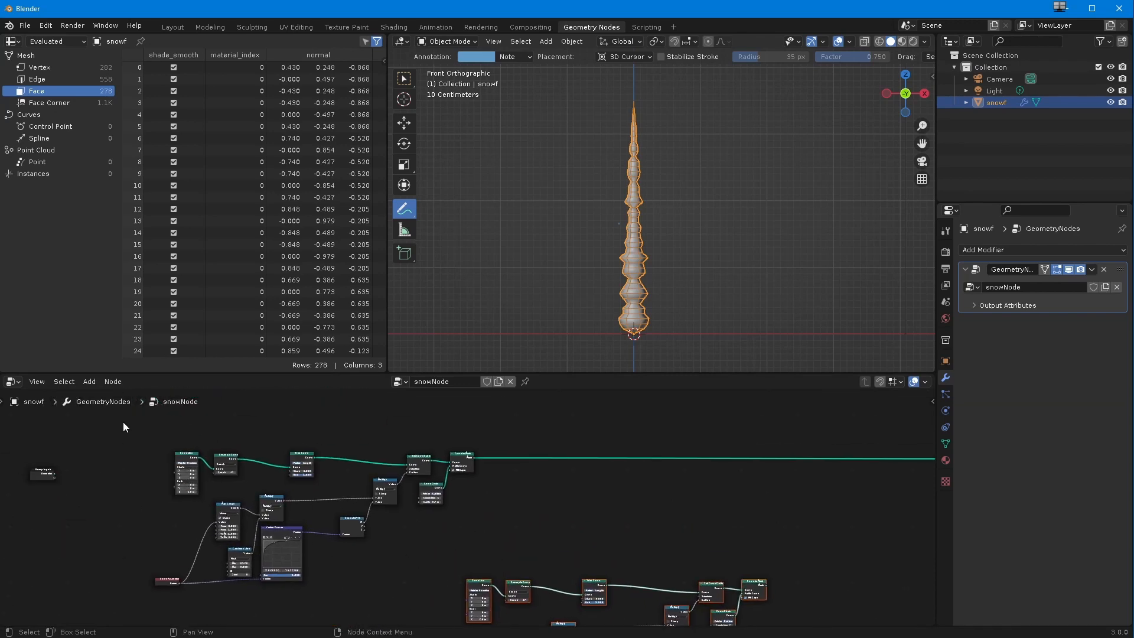
drag(114, 409, 431, 529)
ctrl+middle_drag(431, 529, 417, 554)
middle_drag(417, 554, 381, 526)
ctrl+middle_drag(406, 536, 451, 539)
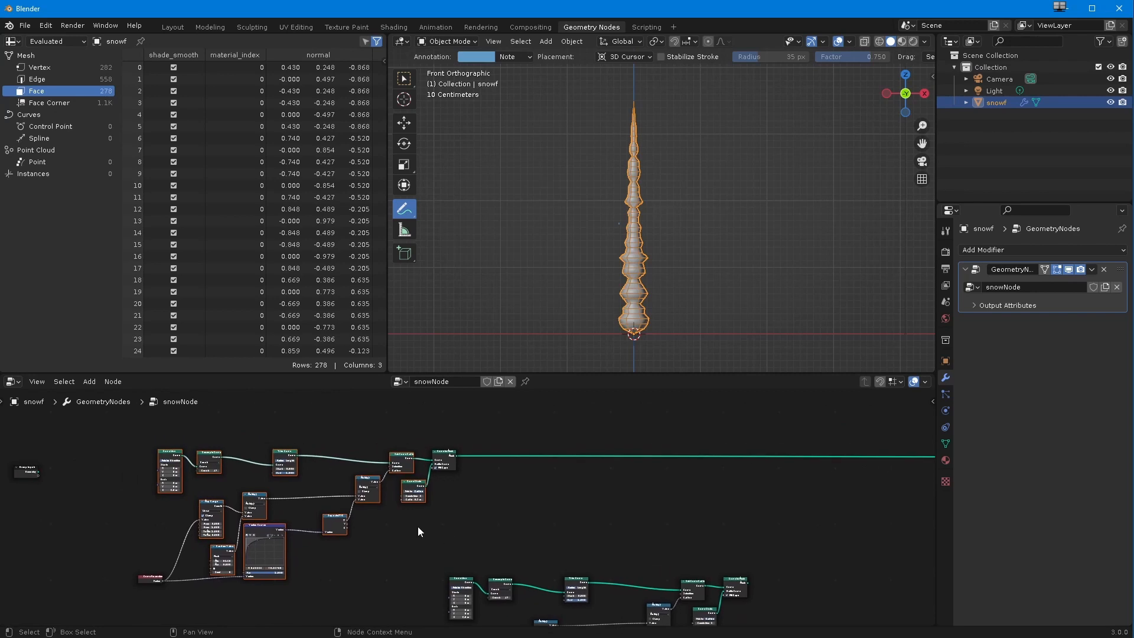
drag(104, 421, 464, 562)
ctrl+middle_drag(453, 551, 423, 617)
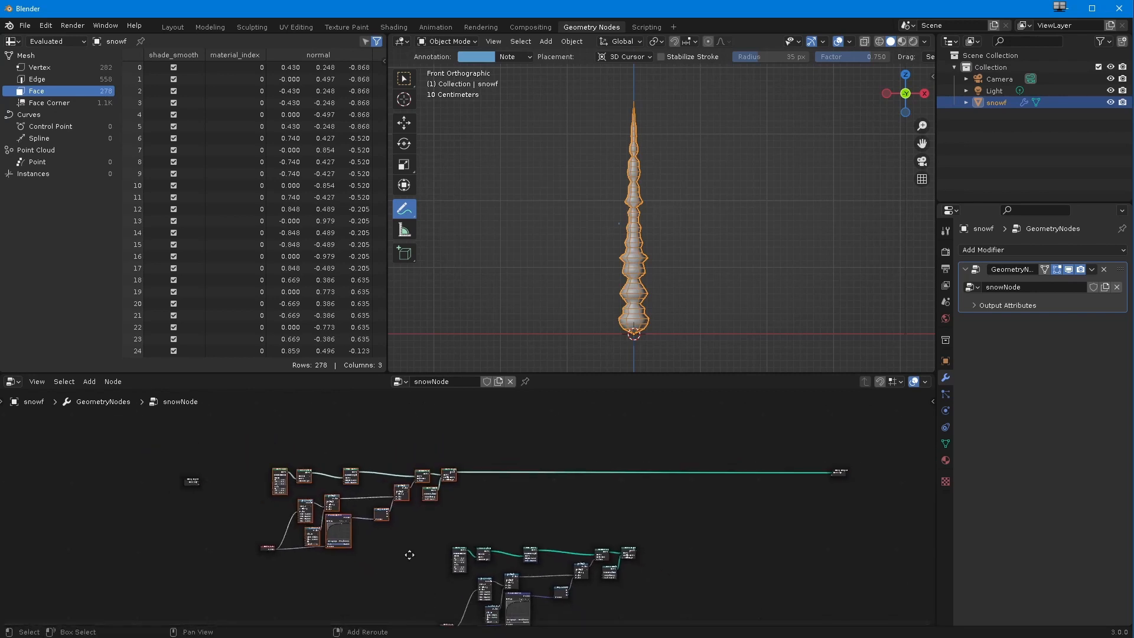
Step: Move the duplicated node chain well clear of the original arm chain
shift+middle_drag(410, 554, 368, 486)
drag(337, 480, 618, 625)
drag(374, 491, 517, 538)
drag(598, 601, 480, 528)
ctrl+middle_drag(385, 501, 367, 520)
shift+middle_drag(347, 517, 396, 575)
ctrl+middle_drag(394, 573, 375, 493)
shift+middle_drag(328, 521, 452, 513)
Step: Select all nodes of the original arm chain and combine them into a node group
drag(166, 422, 563, 611)
scroll(432, 590, up, 2)
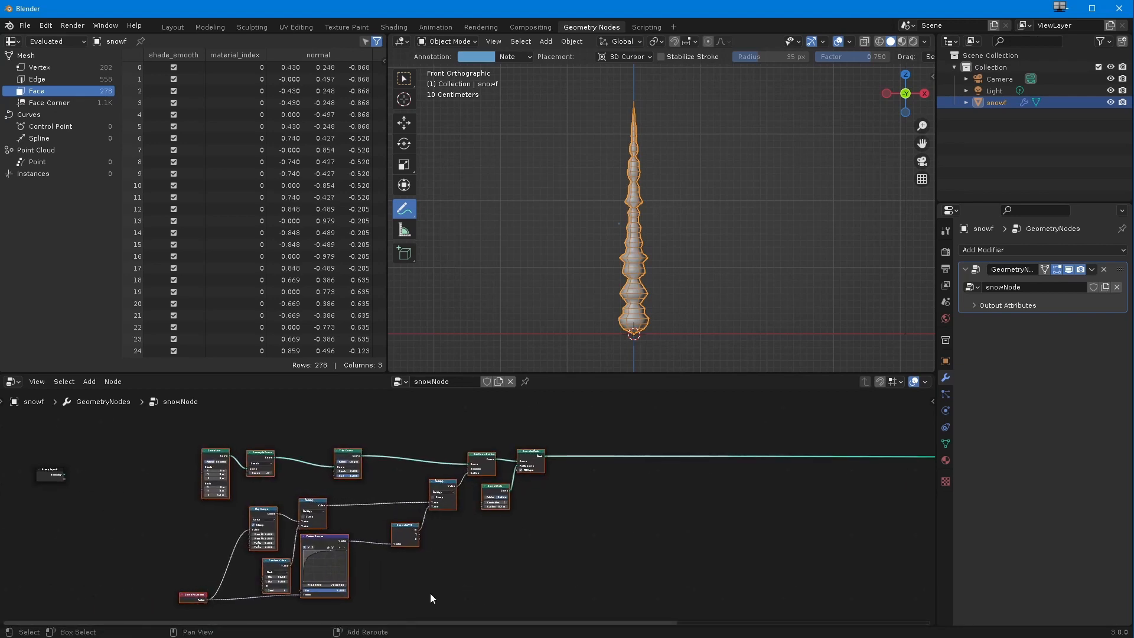
middle_drag(430, 593, 480, 578)
click(111, 382)
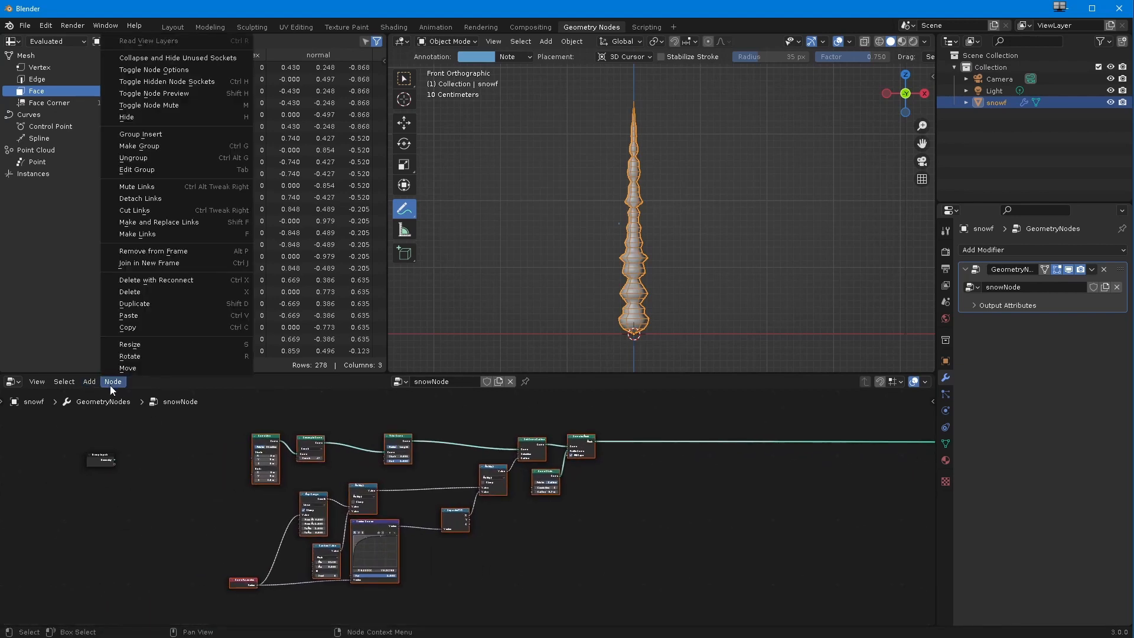
mouse_move(39, 384)
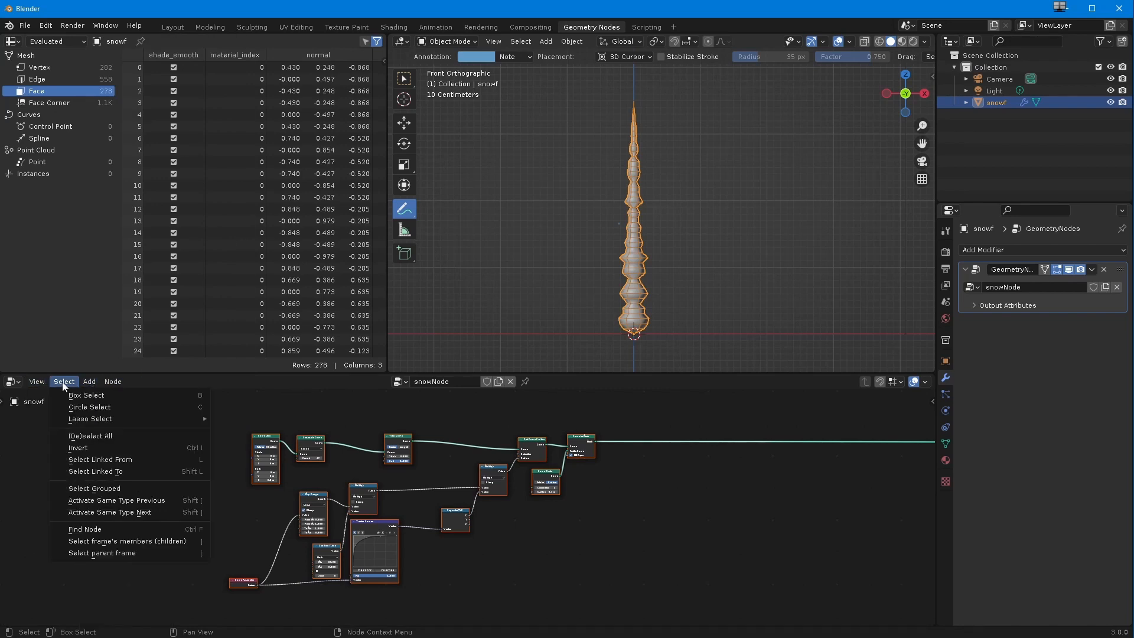
mouse_move(112, 382)
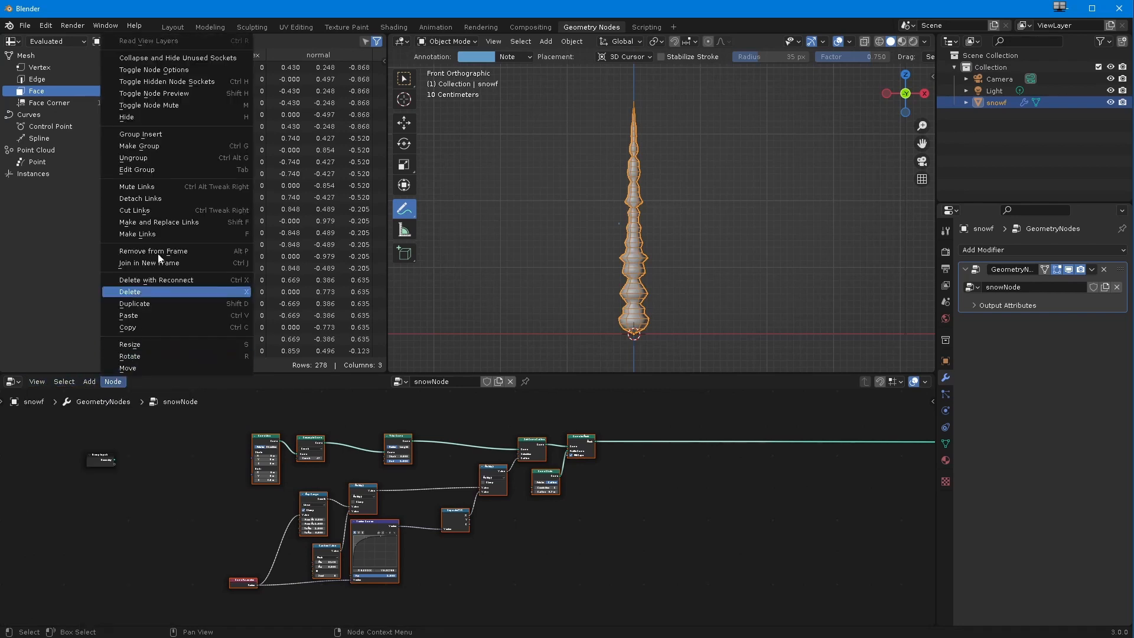
click(155, 153)
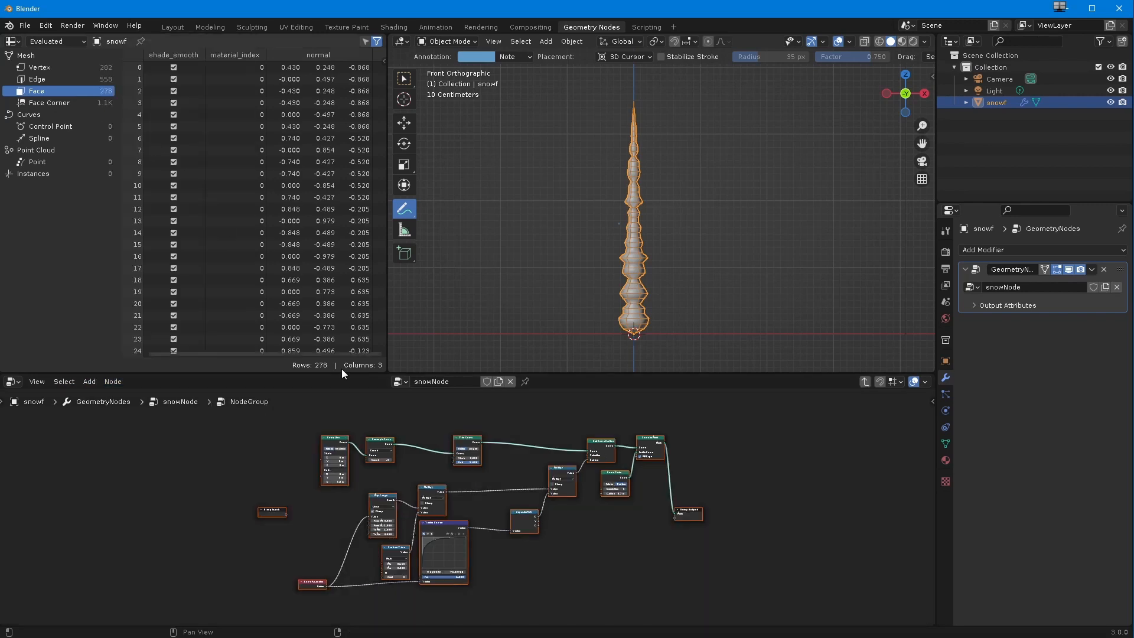
Step: Rename the node tree to snowNode_mainArm
click(437, 382)
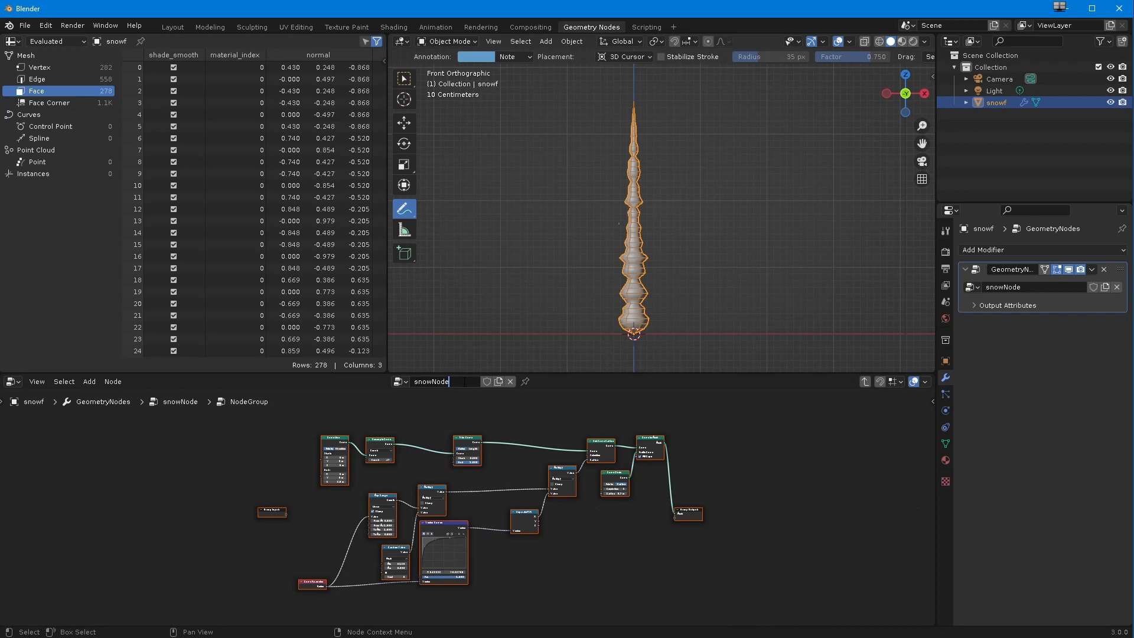
text(_mainArm)
key(Return)
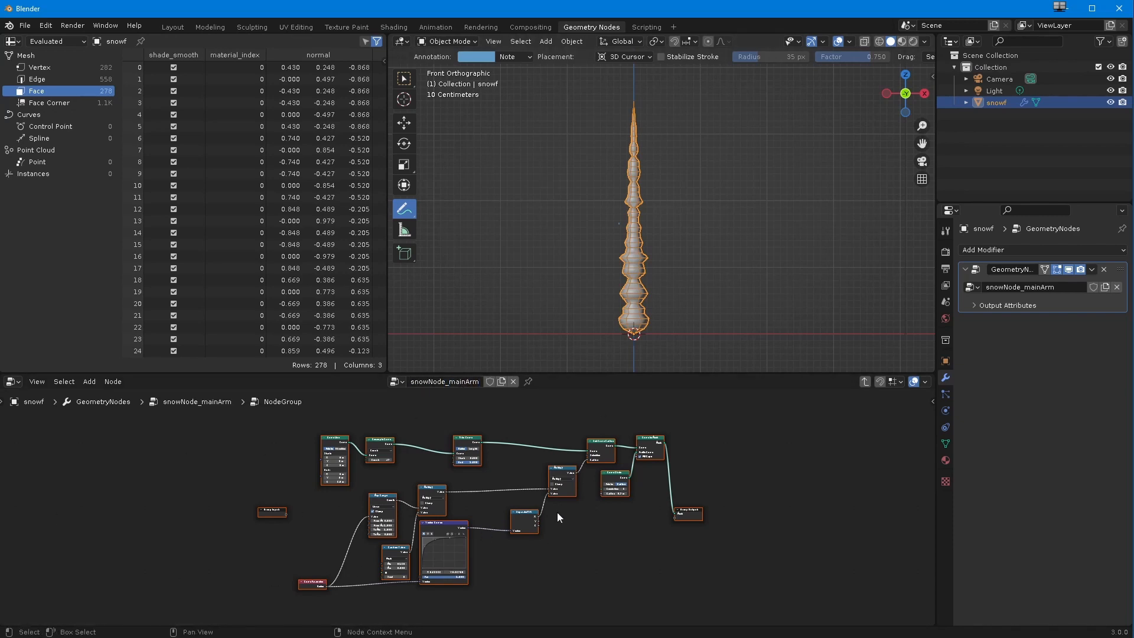
Step: Exit the group to the parent node tree and rename the new node group SnowFlakeStem
click(864, 384)
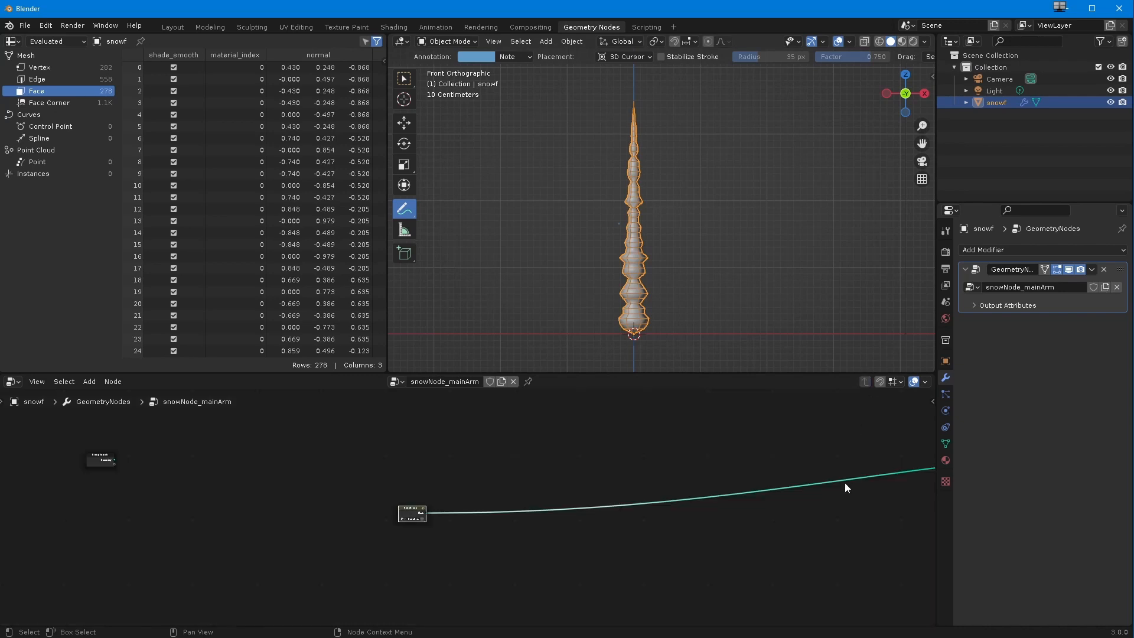
scroll(313, 454, up, 5)
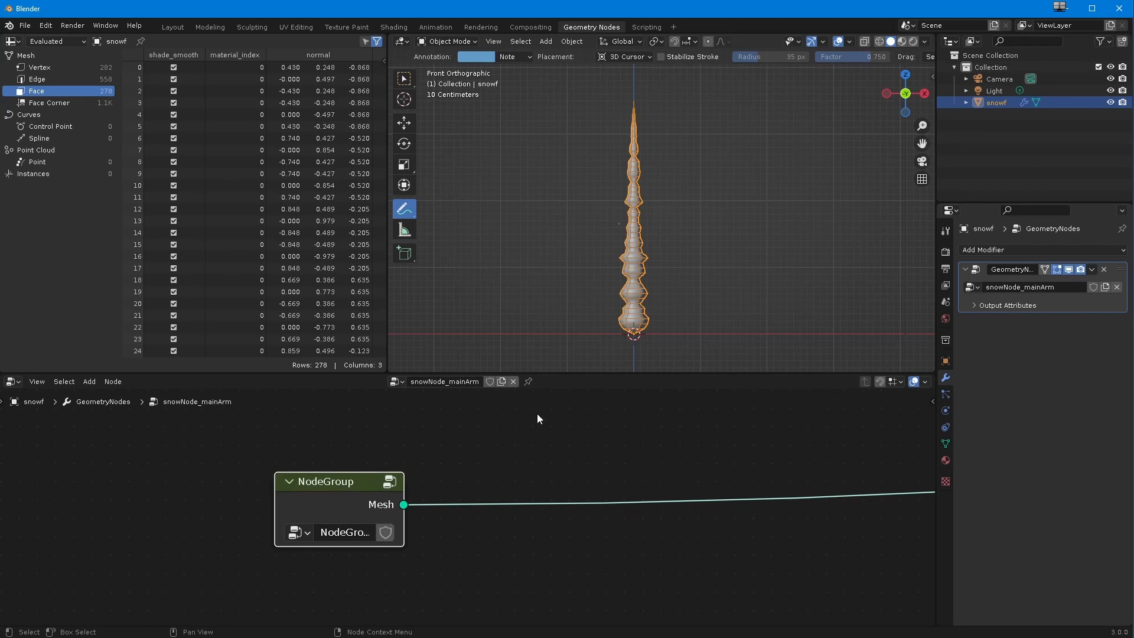
key(n)
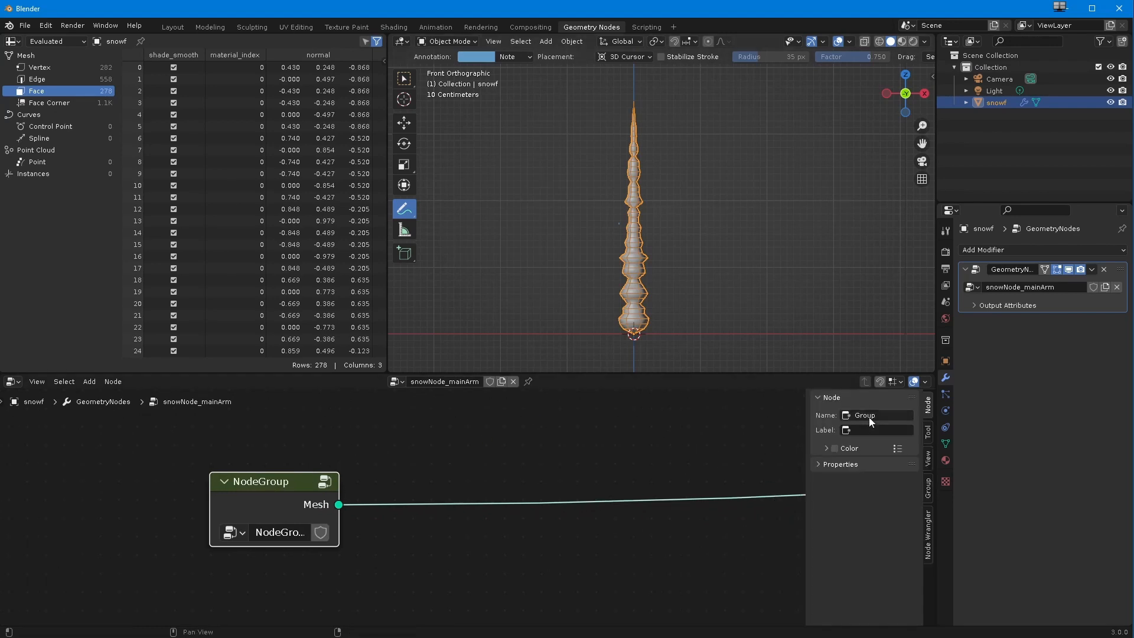
click(814, 464)
click(820, 467)
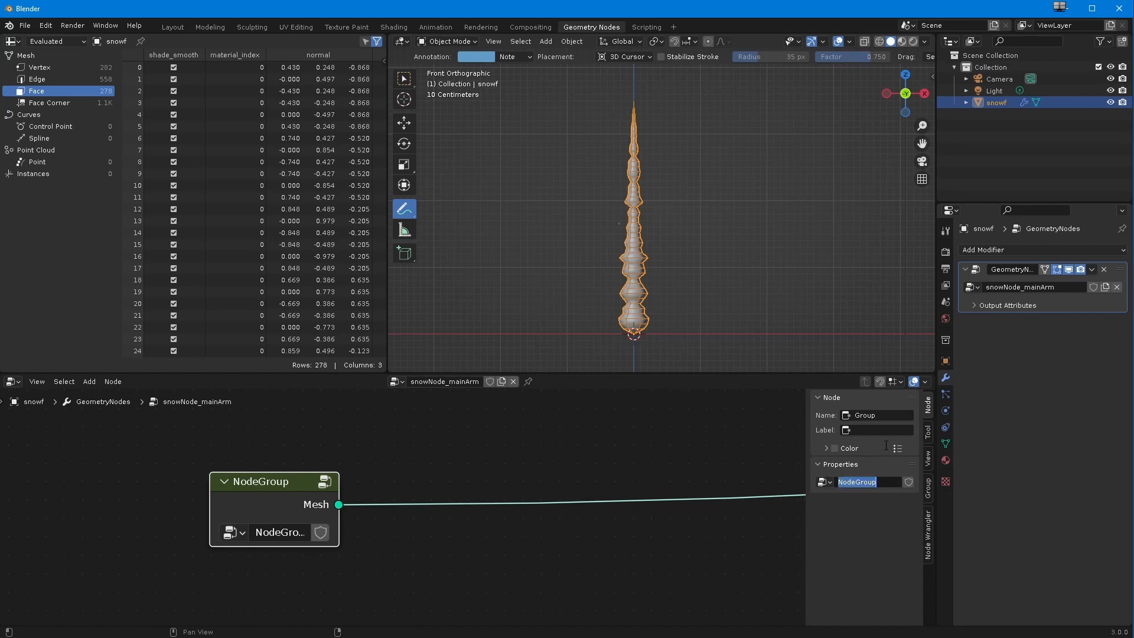
text(SnowFlakeStem)
key(Return)
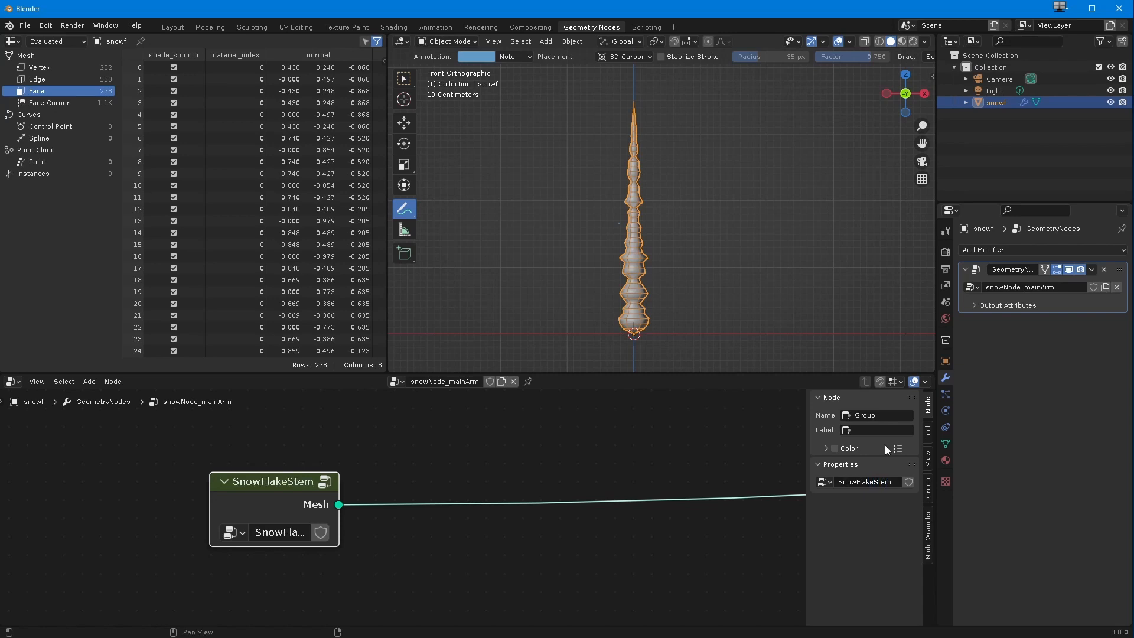
Step: Move the duplicated ungrouped arm chain closer, beneath the SnowFlakeStem node
ctrl+middle_drag(404, 527, 429, 618)
middle_drag(530, 541, 256, 611)
middle_drag(246, 581, 231, 555)
drag(225, 489, 402, 459)
mouse_move(380, 536)
ctrl+middle_down()
mouse_move(391, 515)
mouse_move(362, 512)
mouse_move(381, 542)
ctrl+middle_up()
ctrl+middle_drag(382, 542, 222, 441)
ctrl+middle_drag(222, 442, 158, 459)
drag(104, 438, 566, 628)
ctrl+middle_drag(357, 534, 352, 512)
ctrl+middle_drag(463, 476, 442, 517)
shift+middle_drag(441, 517, 343, 589)
Step: Move the Group Output node to just beyond the end of the duplicated chain
drag(453, 426, 511, 562)
key(g)
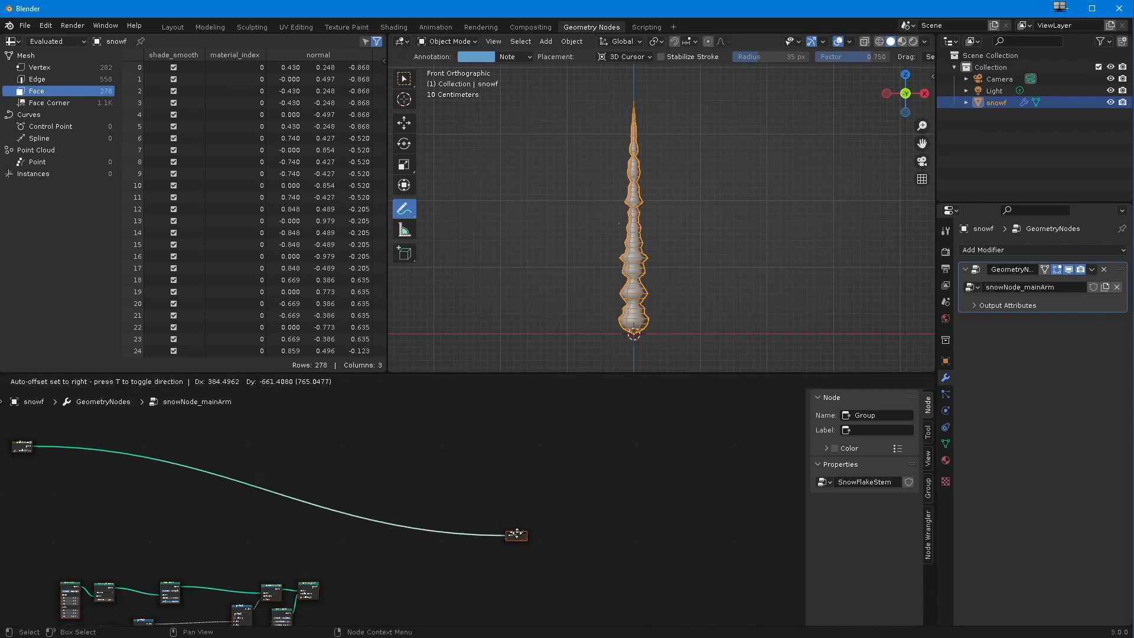
click(516, 533)
Step: Add a Join Geometry node between the duplicated chain and the Group Output
scroll(389, 519, up, 6)
middle_drag(374, 531, 505, 421)
scroll(390, 511, up, 1)
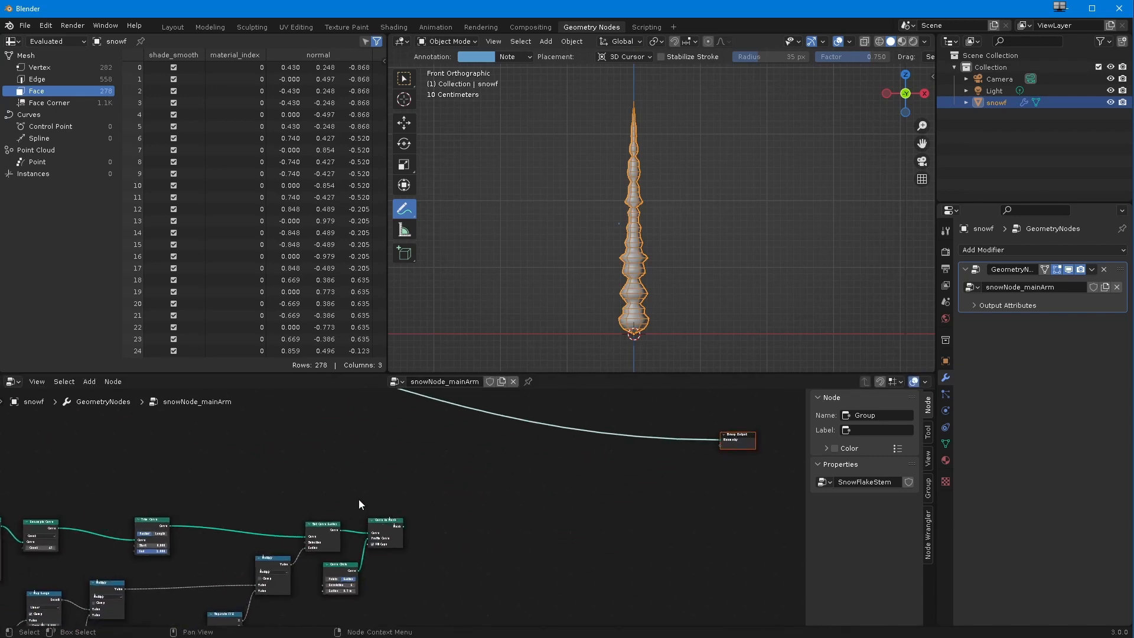
click(91, 383)
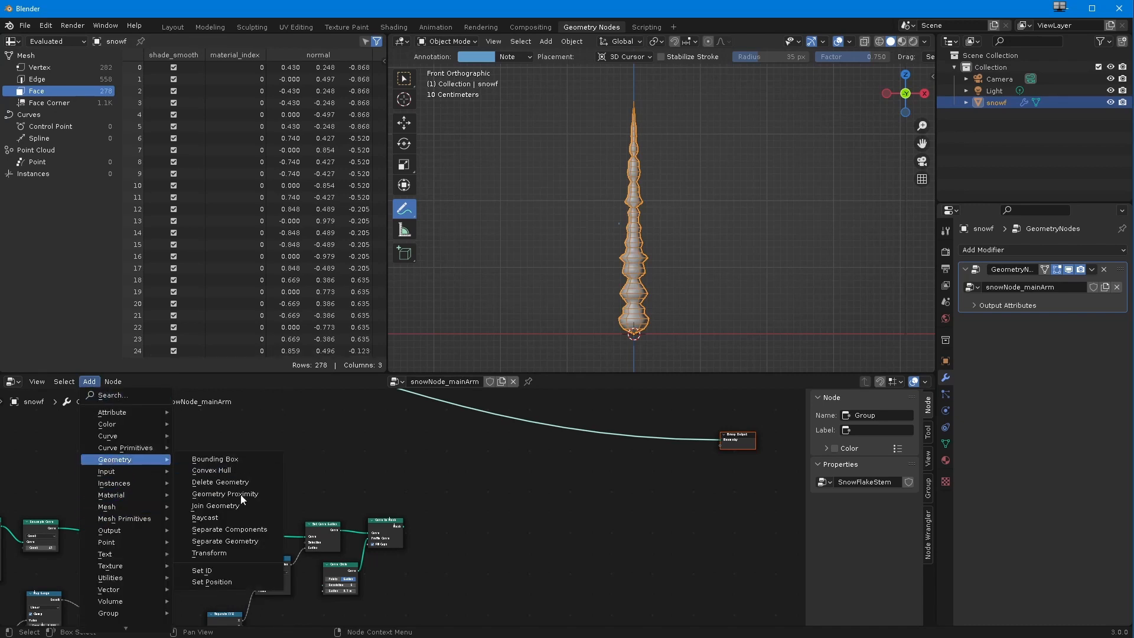
click(223, 506)
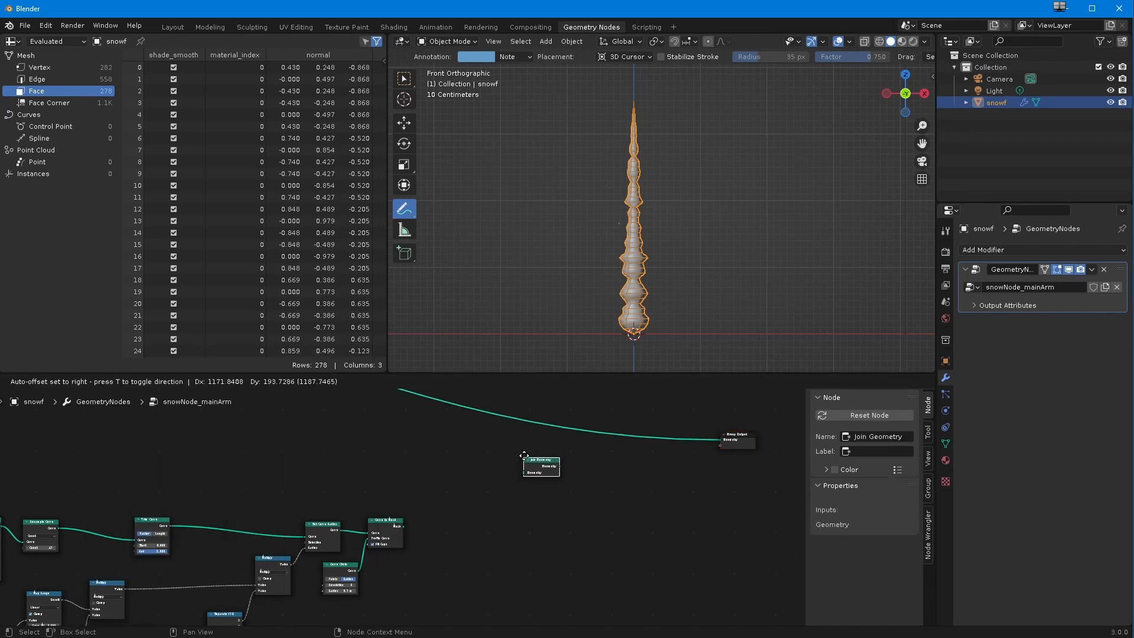
click(517, 476)
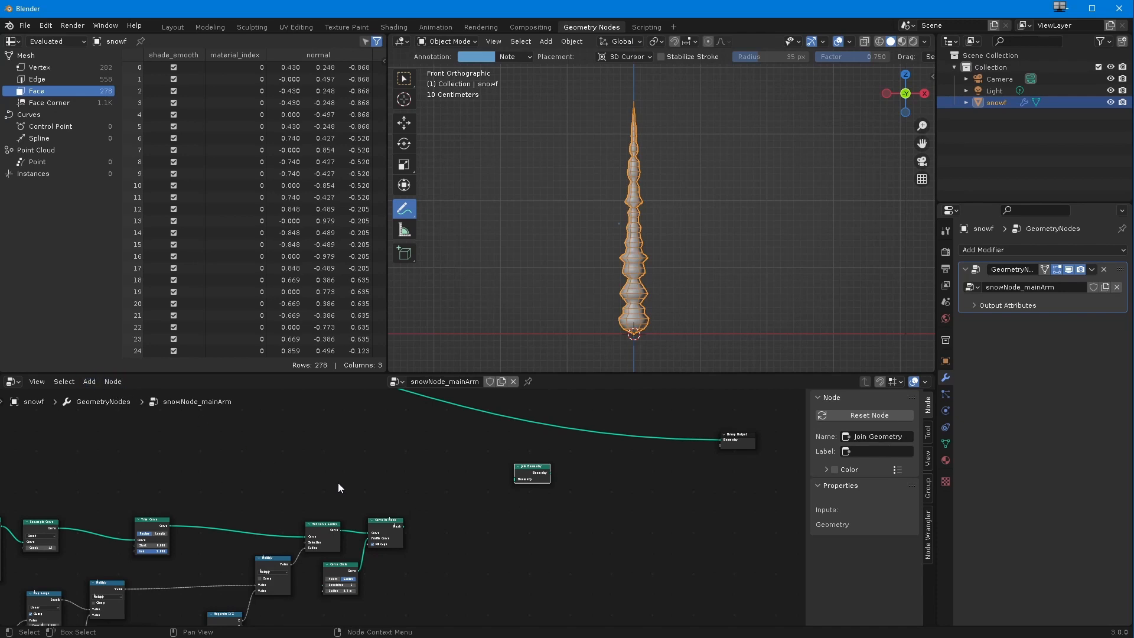
Step: Position the SnowFlakeStem group above the duplicated chain and the Join Geometry node between it and the Group Output
scroll(390, 491, up, 2)
middle_drag(411, 479, 423, 570)
scroll(423, 572, down, 6)
drag(526, 533, 382, 510)
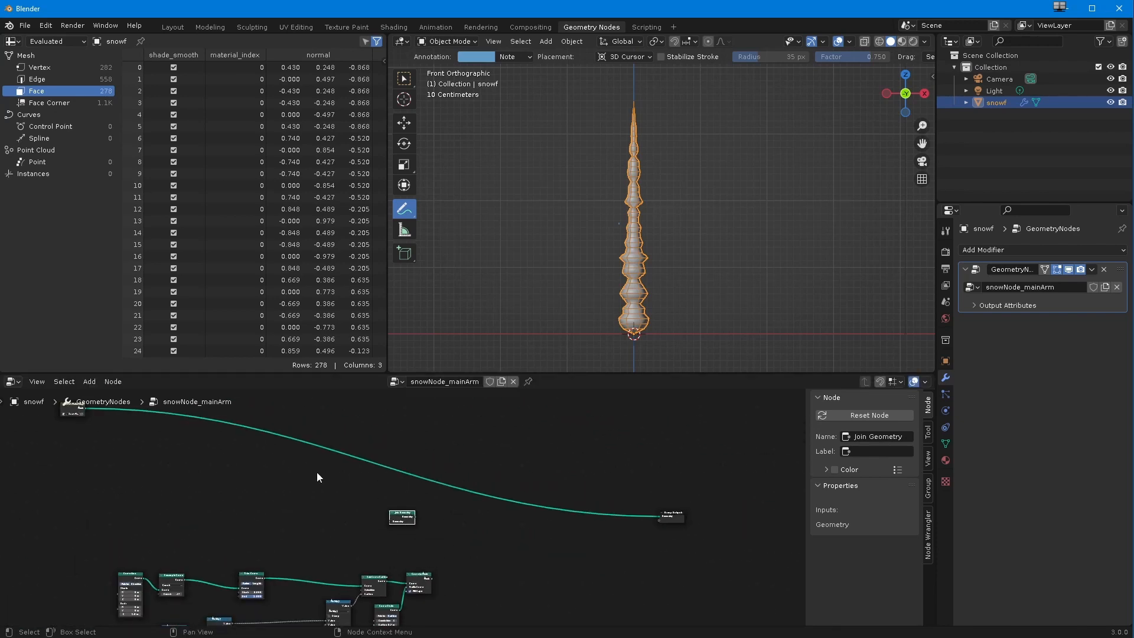
drag(67, 411, 467, 475)
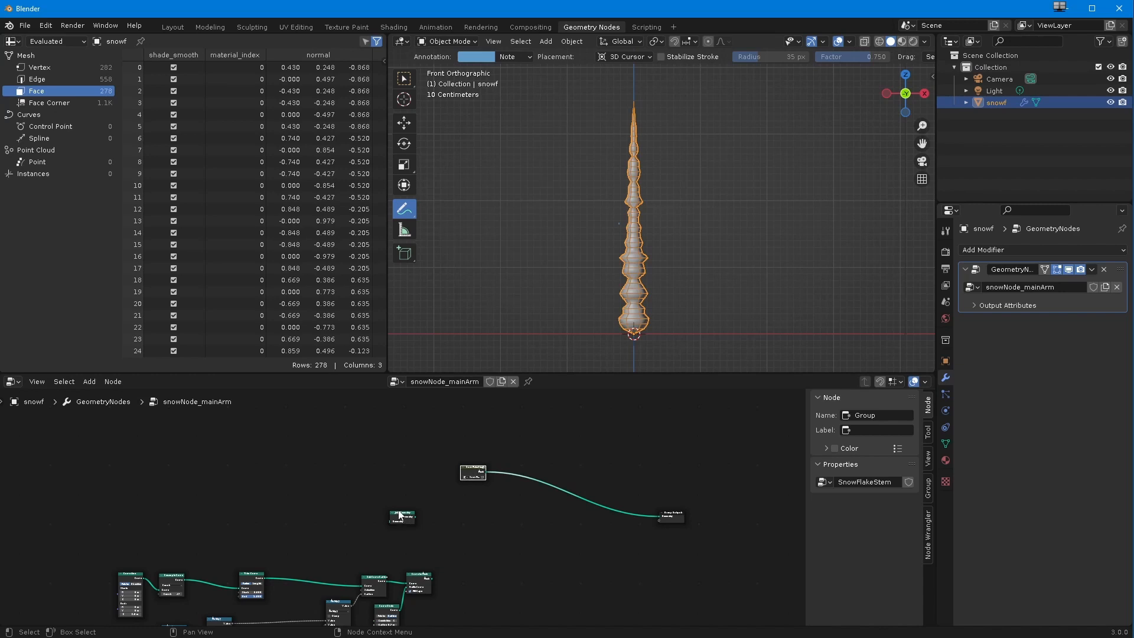
drag(398, 515, 541, 522)
scroll(496, 535, up, 5)
middle_drag(482, 473, 335, 478)
scroll(350, 501, up, 1)
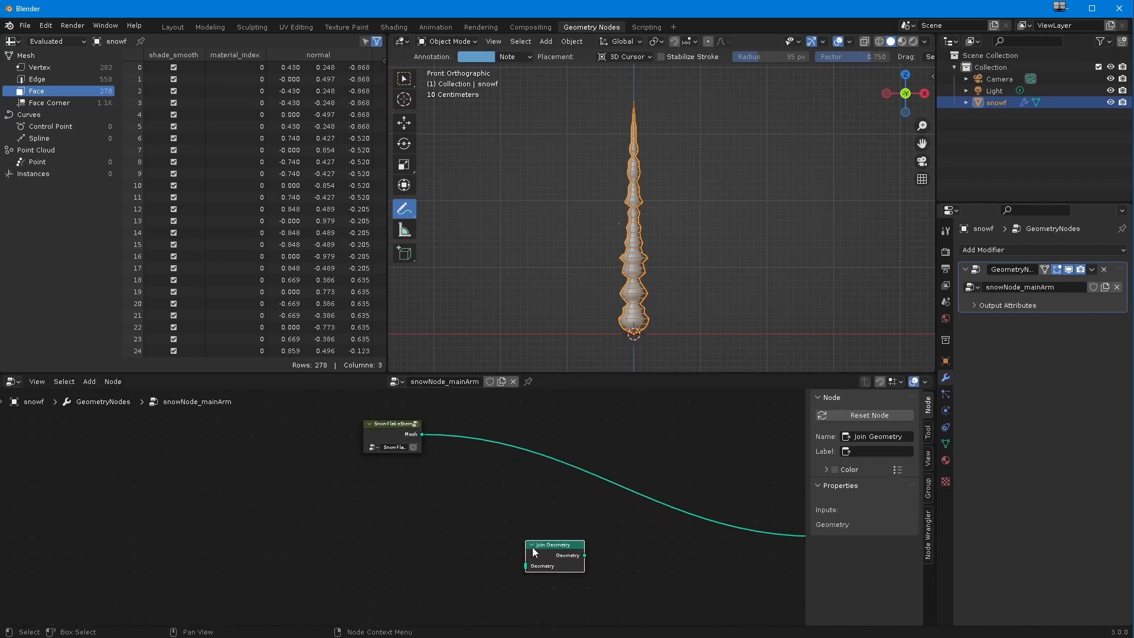
drag(549, 545, 549, 518)
Step: Connect the SnowFlakeStem mesh to Join Geometry and the joined geometry to the Group Output
middle_drag(471, 489, 321, 460)
drag(435, 498, 665, 508)
drag(272, 405, 374, 507)
Step: Connect the duplicated chain's Curve to Mesh output to Join Geometry as a second input
ctrl+middle_drag(299, 561, 200, 526)
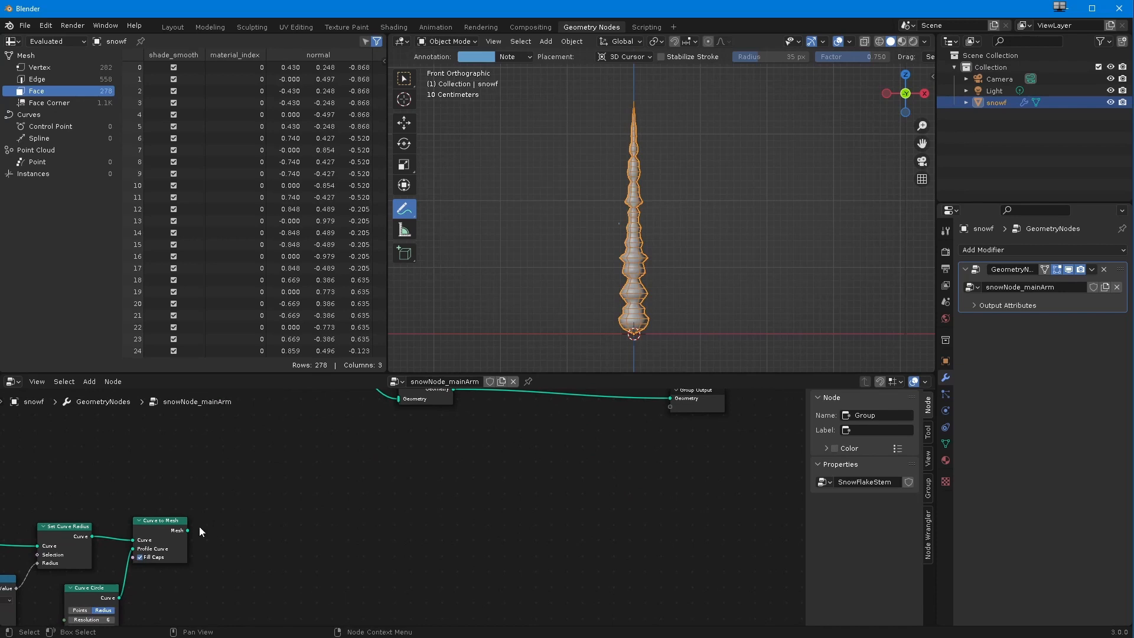
middle_drag(170, 486, 192, 555)
drag(185, 569, 396, 438)
ctrl+middle_drag(377, 499, 305, 507)
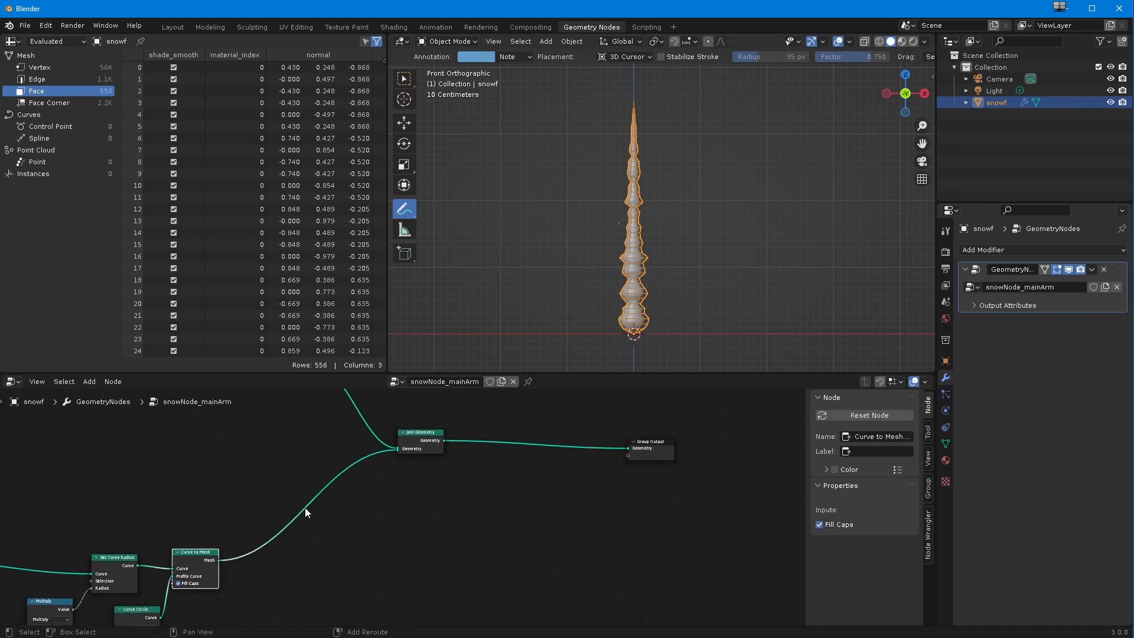
middle_drag(159, 545, 269, 543)
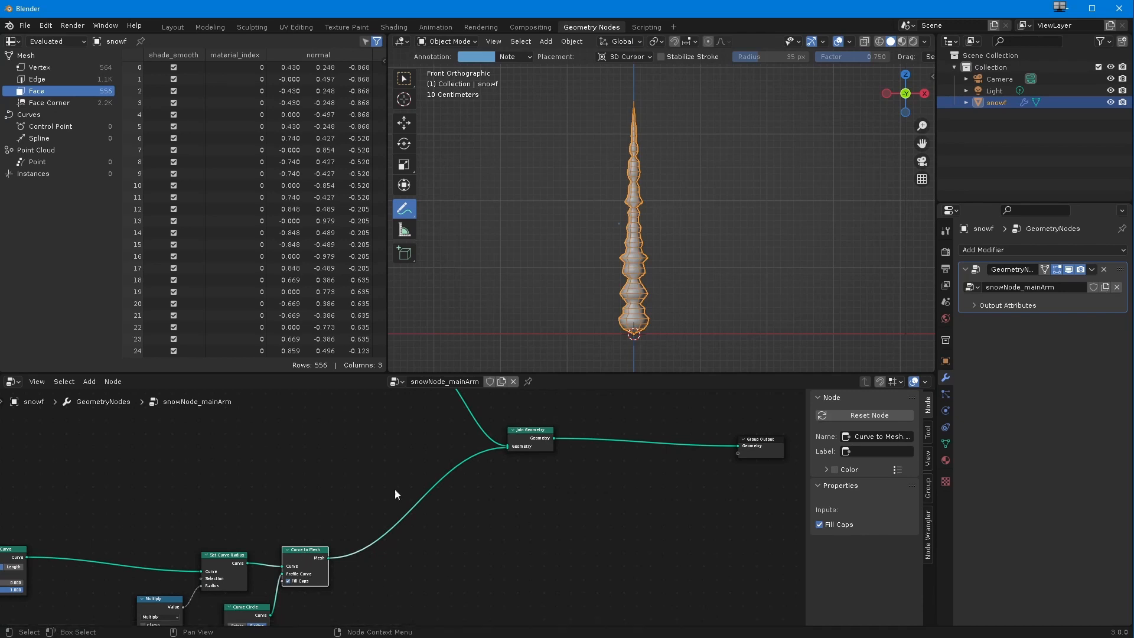
Step: Switch the viewport to the Select Box tool and insert a Transform node between Curve to Mesh and Join Geometry
click(404, 80)
click(89, 382)
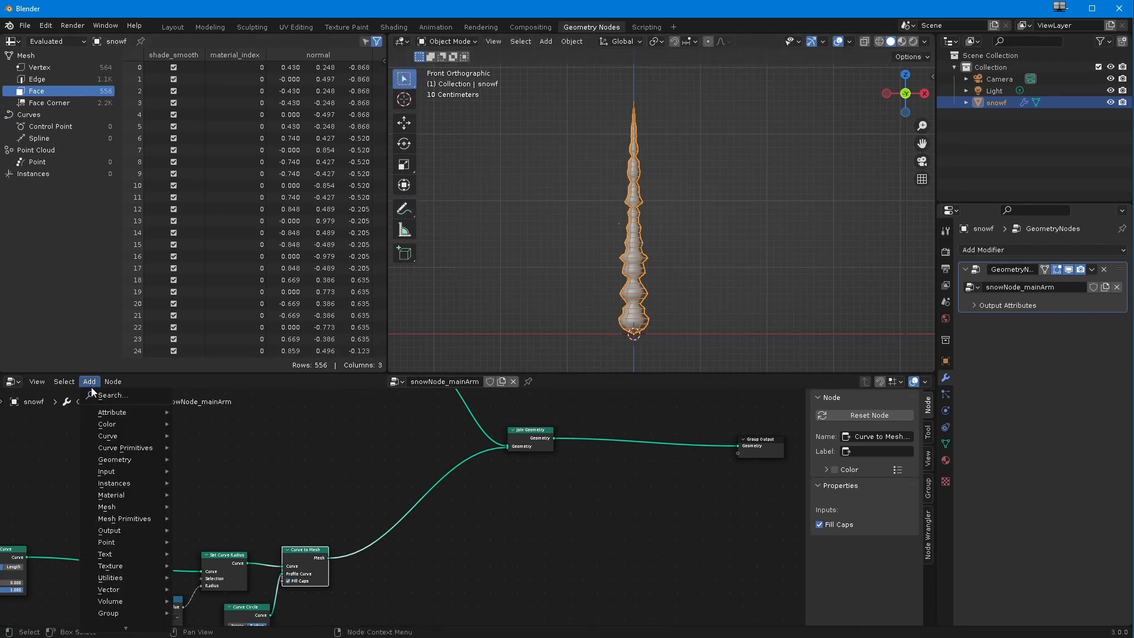
mouse_move(139, 461)
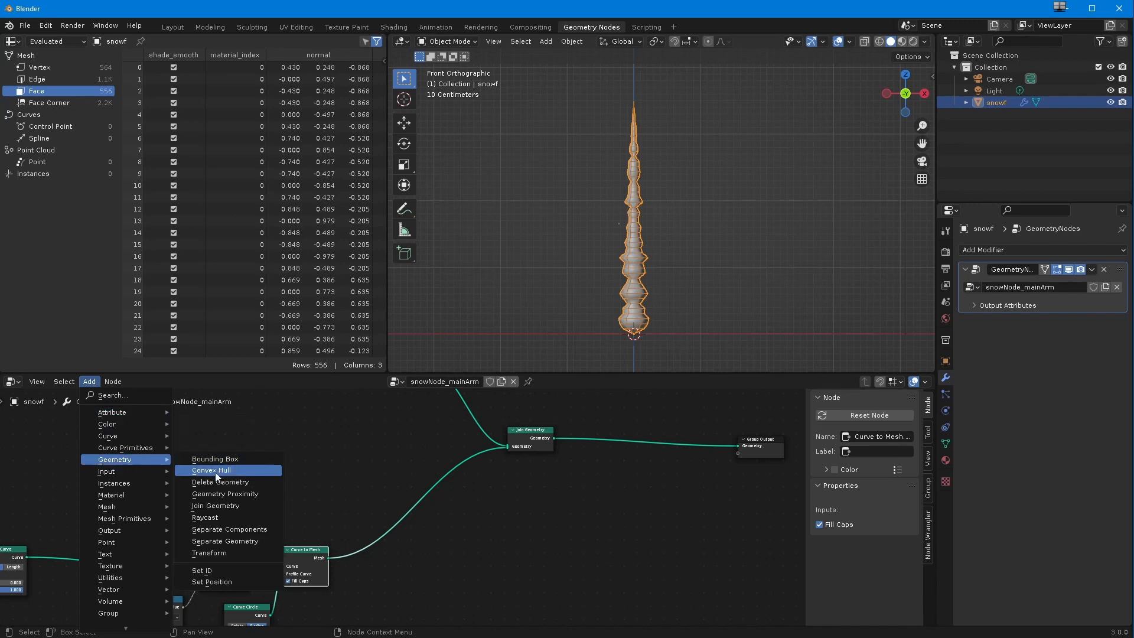
click(209, 553)
click(376, 495)
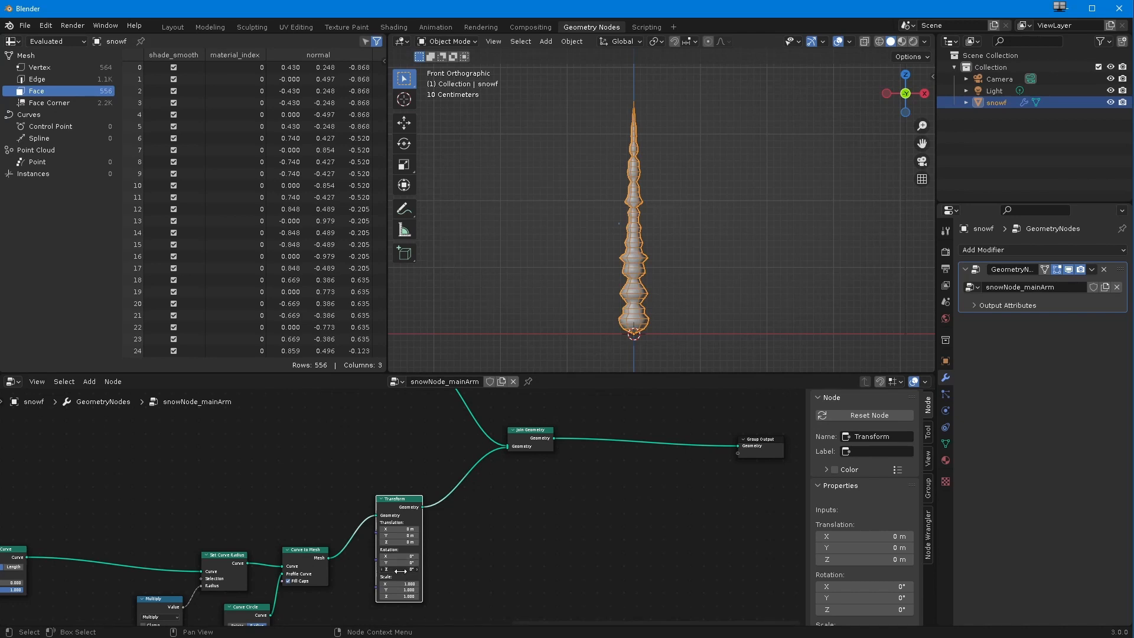
Step: Set the Transform node's Y rotation to -60° to tilt the duplicated arm away from the main one
click(391, 553)
mouse_move(395, 565)
mouse_down()
mouse_move(104, 523)
mouse_move(391, 562)
mouse_up()
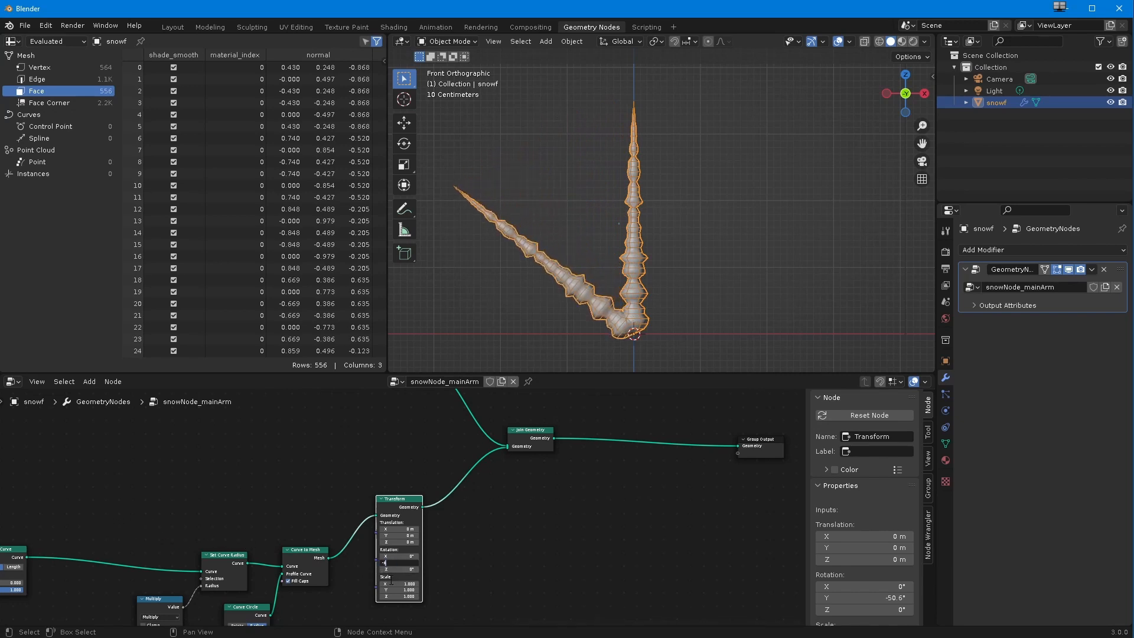
text(60)
key(Return)
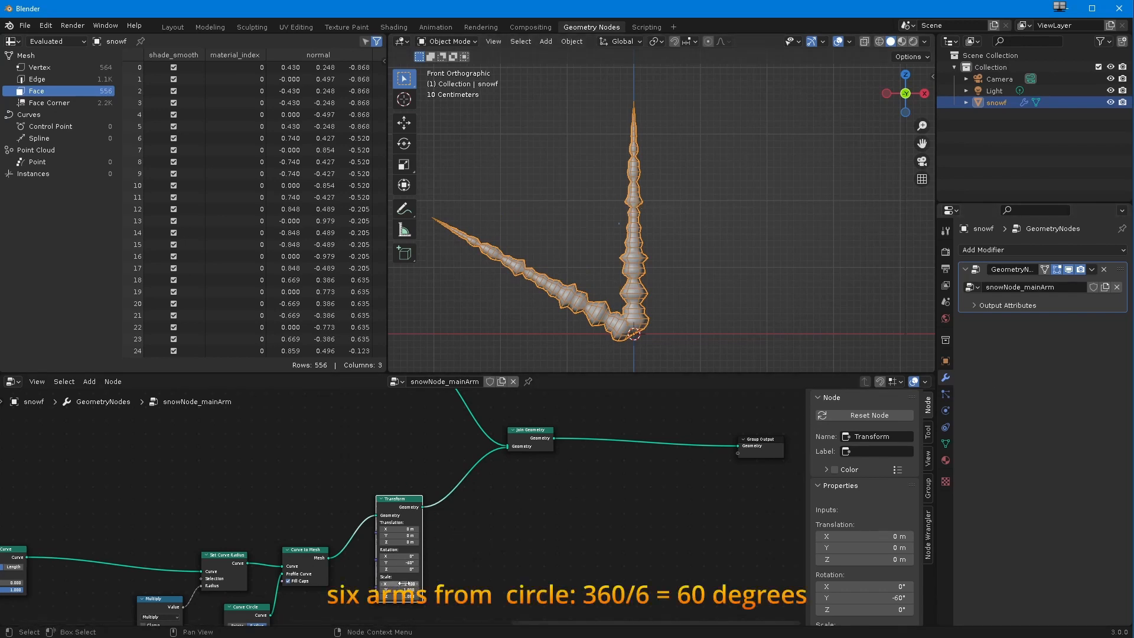
Step: Scale the side branch to 0.5 on the X, Y and Z axes in its Transform node
mouse_move(404, 583)
mouse_down()
mouse_move(378, 583)
mouse_move(413, 585)
mouse_move(397, 585)
mouse_up()
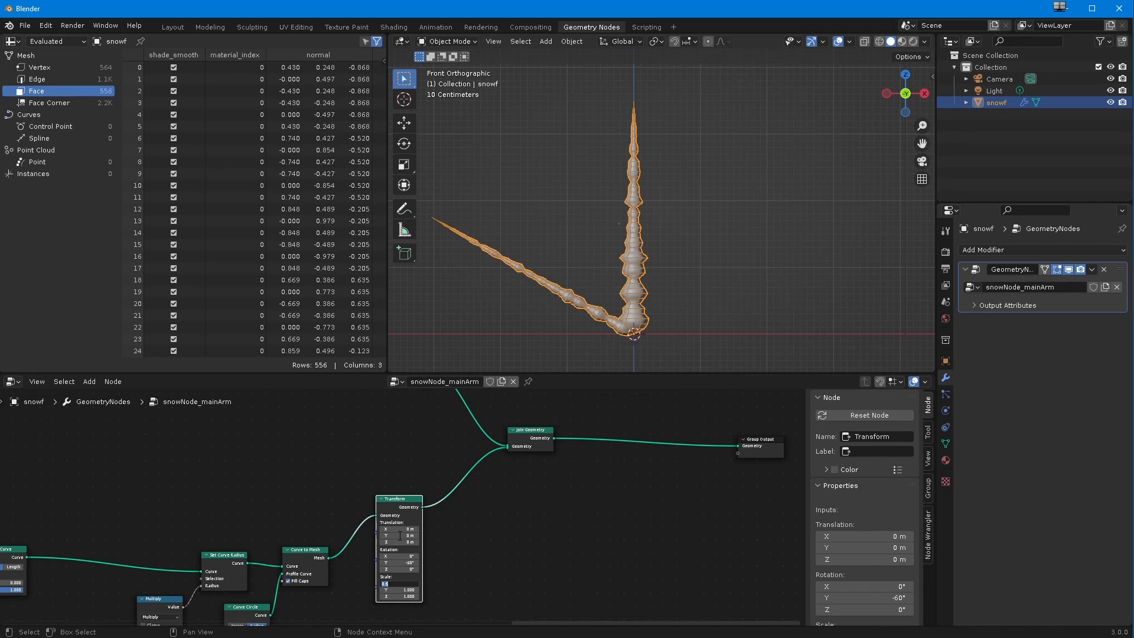
scroll(258, 480, up, 5)
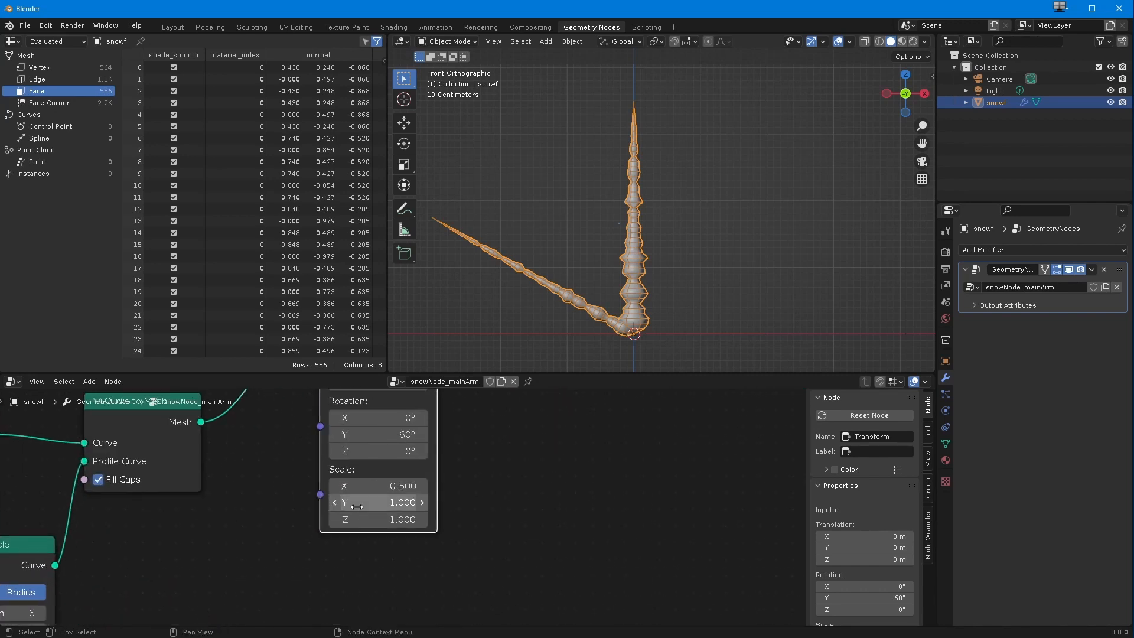
drag(374, 486, 370, 530)
key(Return)
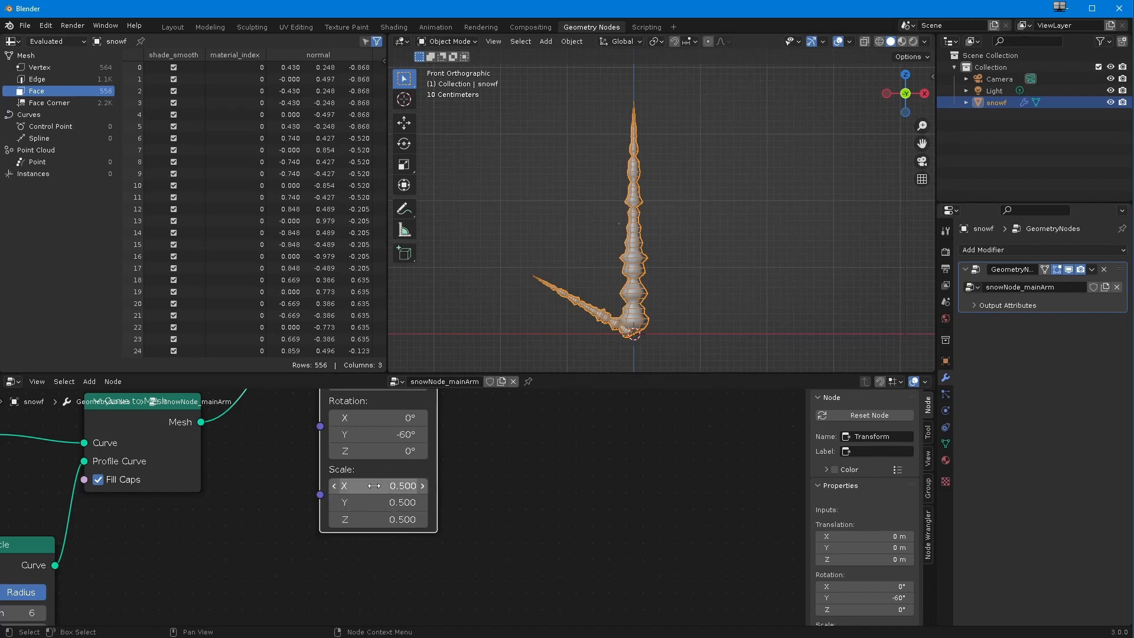
scroll(451, 493, down, 2)
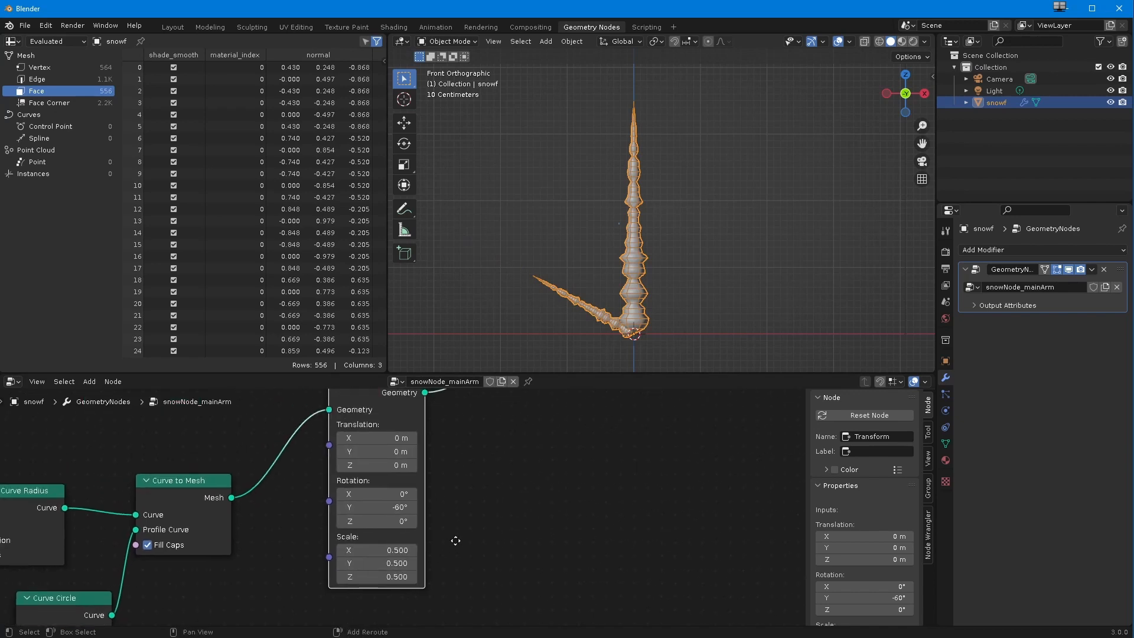
Step: Raise the side branch along the main arm by setting its Transform node's Z translation to 0.99 m
middle_drag(455, 540, 458, 571)
drag(387, 500, 450, 525)
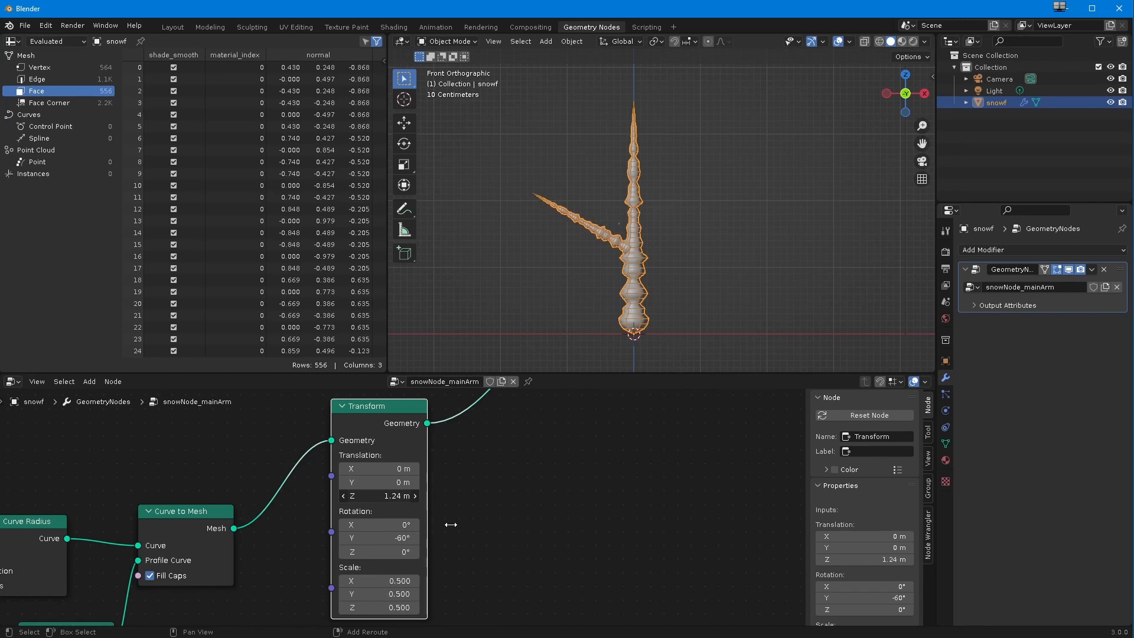
drag(446, 524, 438, 530)
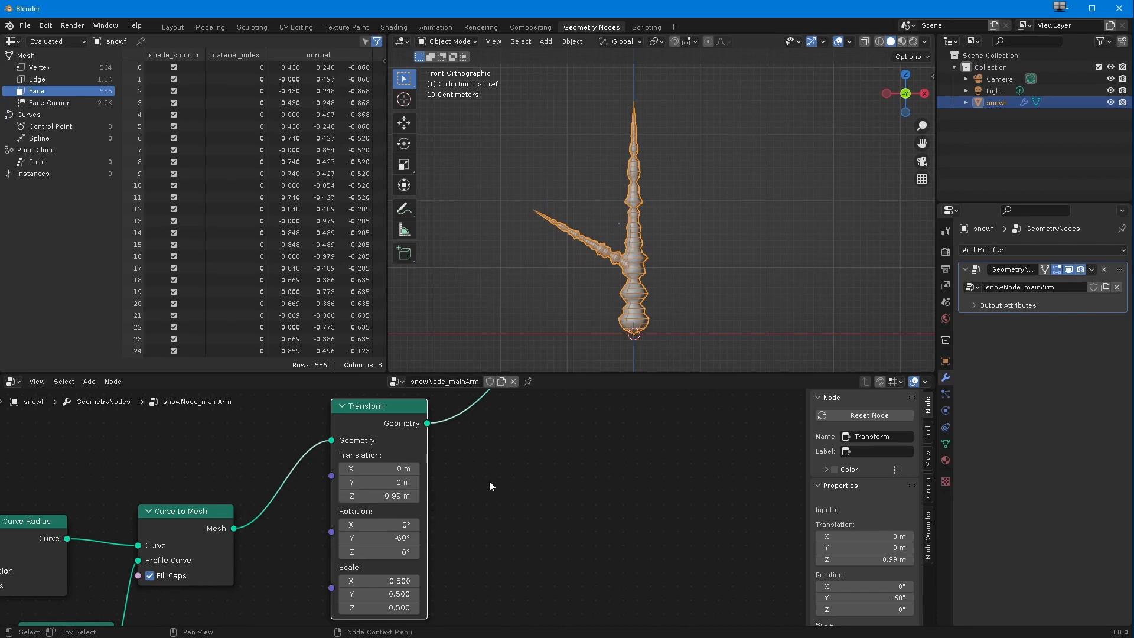
Step: Duplicate the side branch's node chain up to Curve to Mesh, without its Transform, and place the copy below the original
ctrl+middle_drag(480, 499, 570, 521)
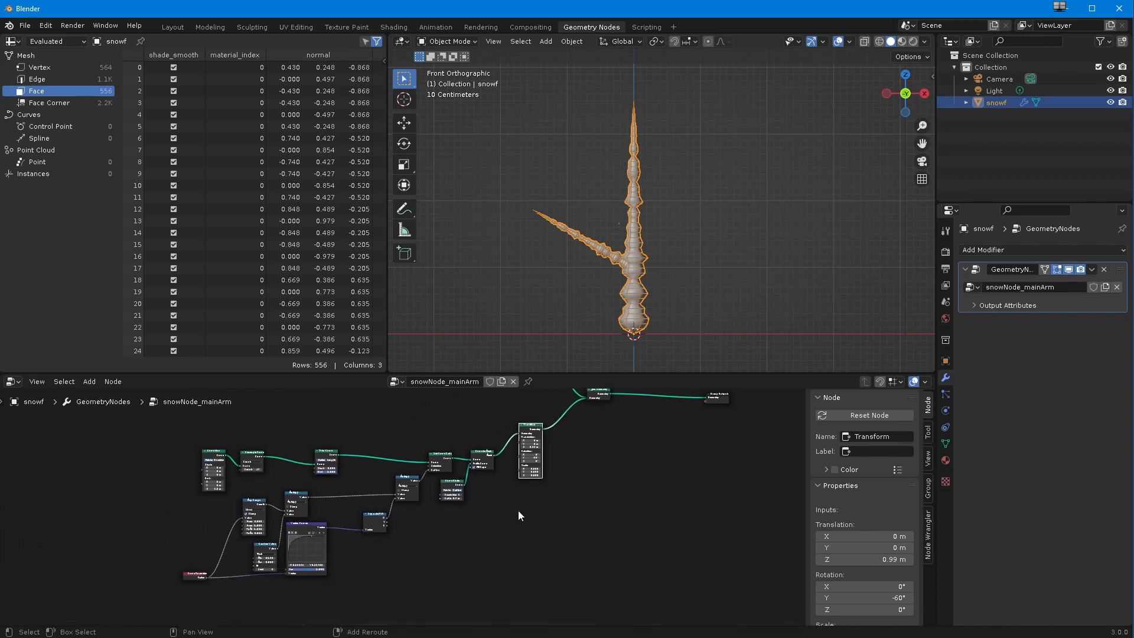
drag(131, 427, 499, 600)
drag(482, 457, 357, 446)
drag(533, 429, 458, 440)
drag(45, 435, 411, 611)
scroll(390, 597, down, 2)
middle_drag(377, 597, 393, 550)
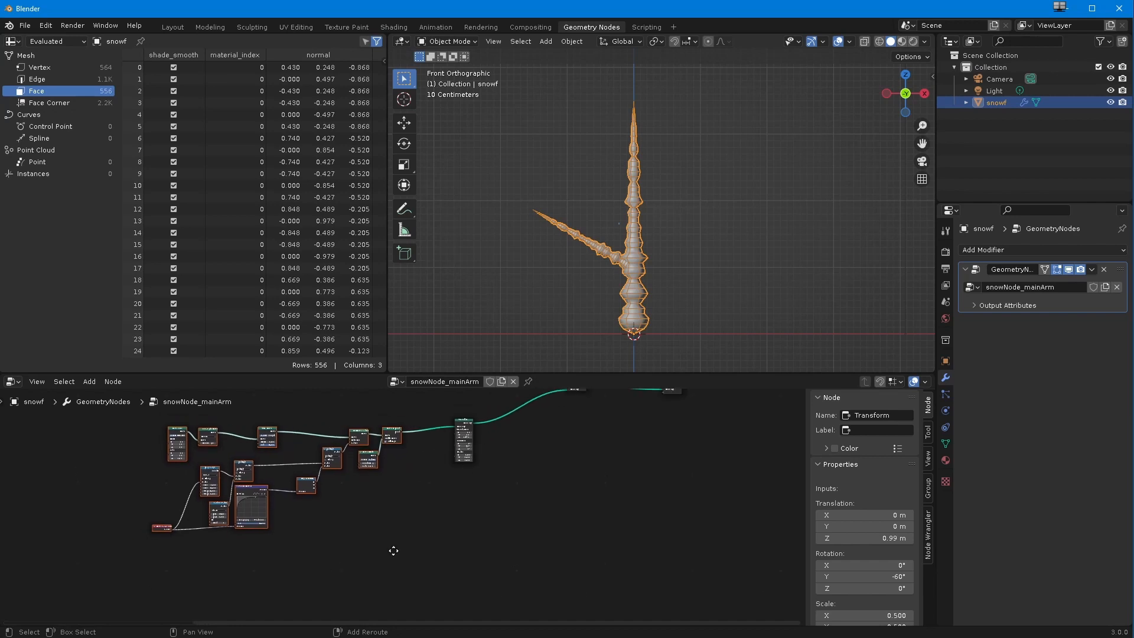
scroll(385, 581, down, 1)
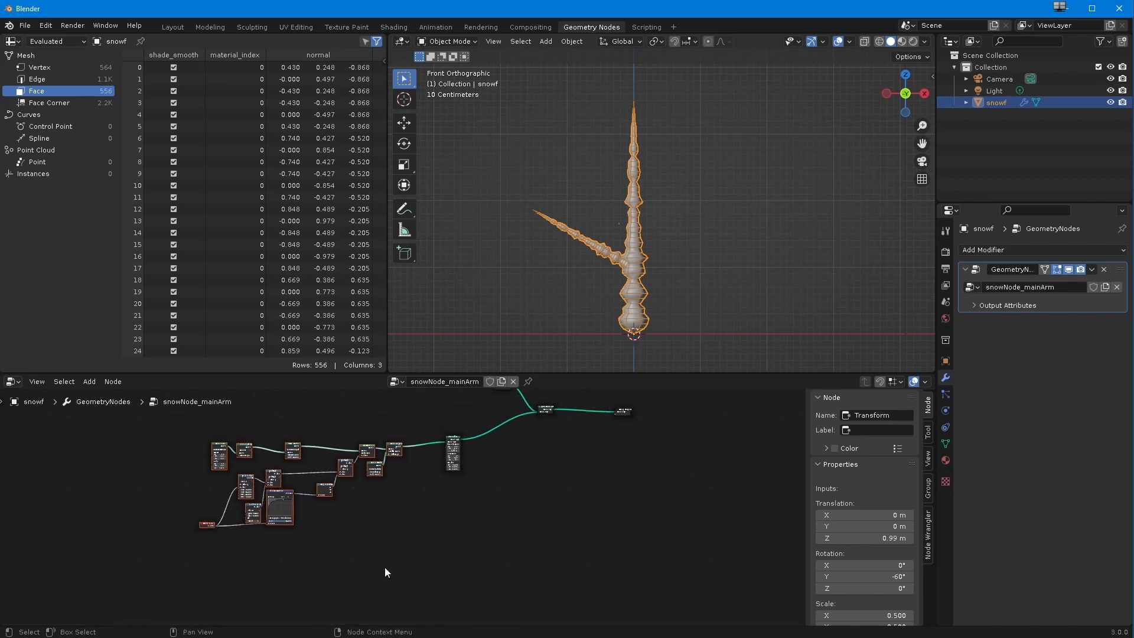
key(shift+d)
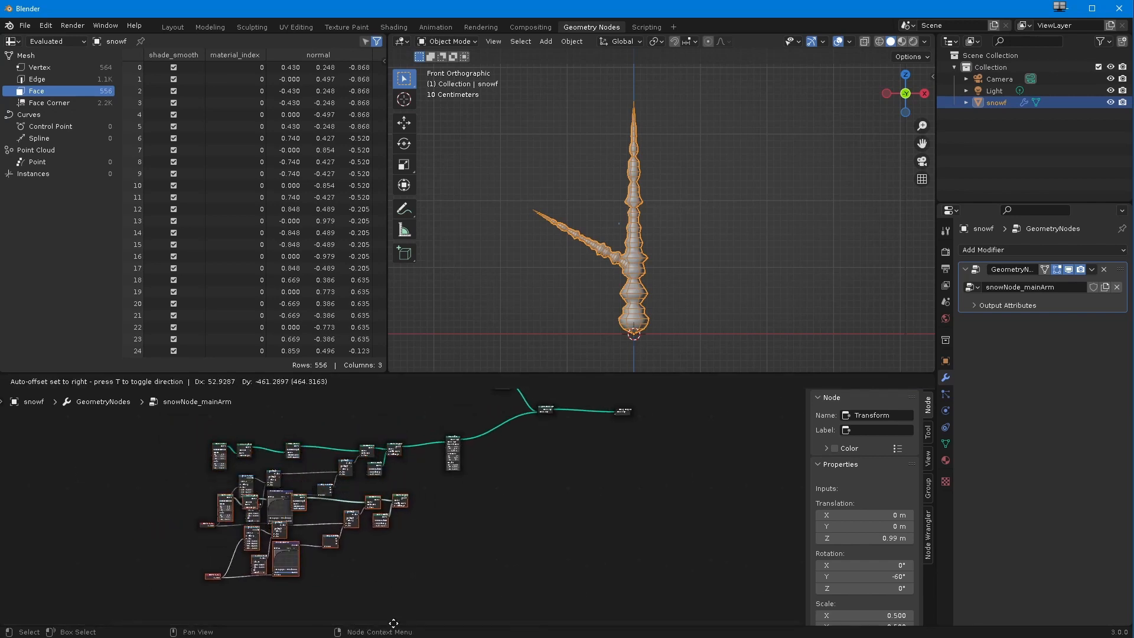
click(488, 635)
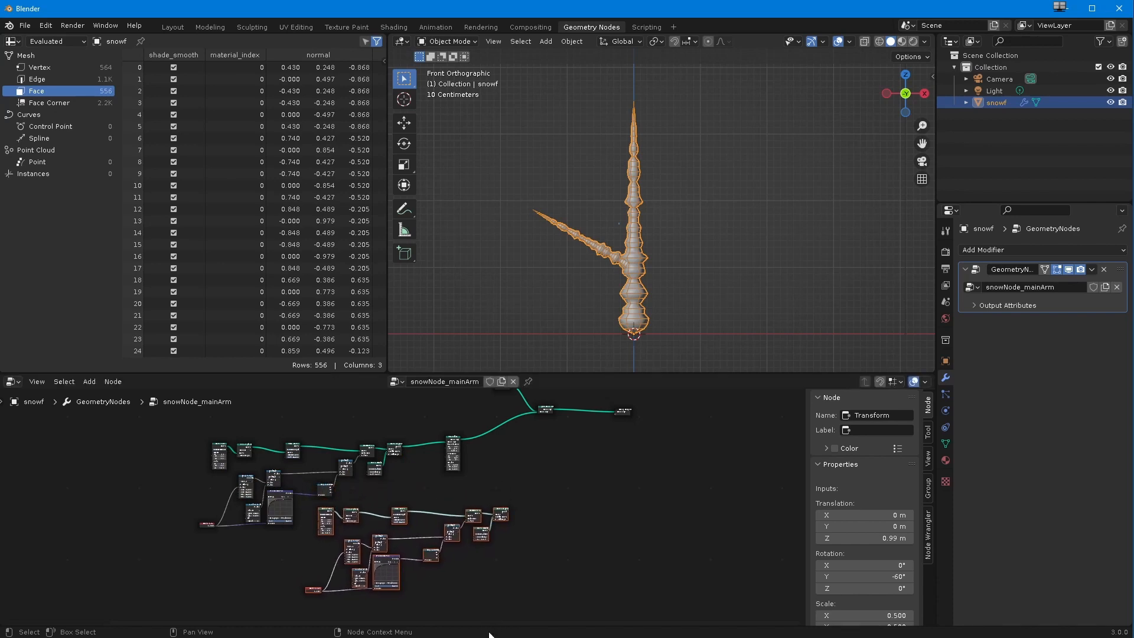
Step: Reposition the first branch's Transform node and the Join Geometry node farther along the chain to make room for the duplicate
middle_drag(384, 556, 335, 552)
scroll(390, 473, up, 2)
drag(406, 421, 470, 436)
scroll(385, 495, up, 1)
middle_drag(383, 495, 314, 484)
middle_drag(400, 465, 378, 539)
drag(433, 434, 484, 461)
scroll(407, 524, up, 1)
middle_drag(378, 574, 425, 501)
scroll(402, 516, up, 2)
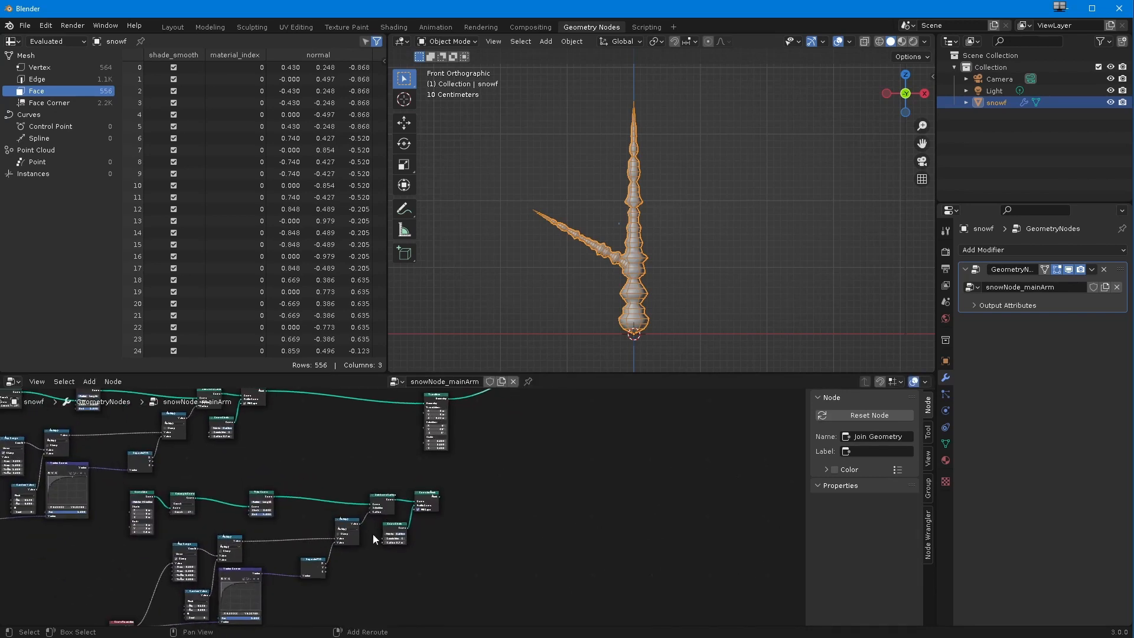
middle_drag(373, 534, 337, 548)
middle_drag(361, 501, 349, 599)
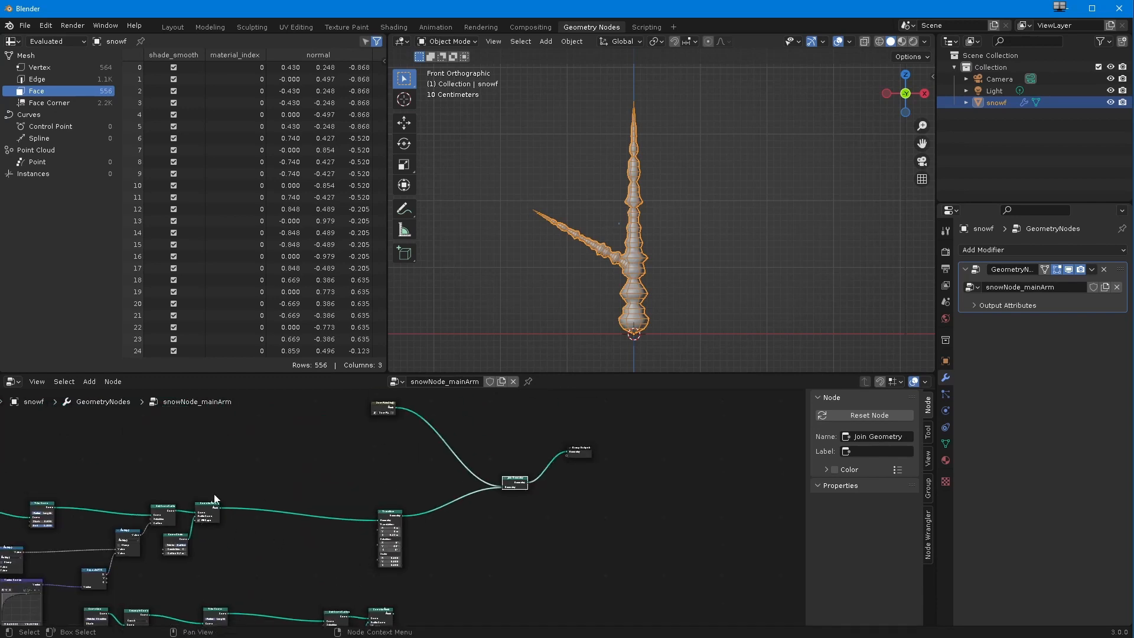
Step: Move the duplicated chain's Curve to Mesh node farther away from its Set Curve Radius node
ctrl+middle_drag(242, 568, 243, 610)
shift+middle_drag(246, 544, 252, 430)
middle_drag(263, 484, 237, 520)
scroll(238, 519, up, 3)
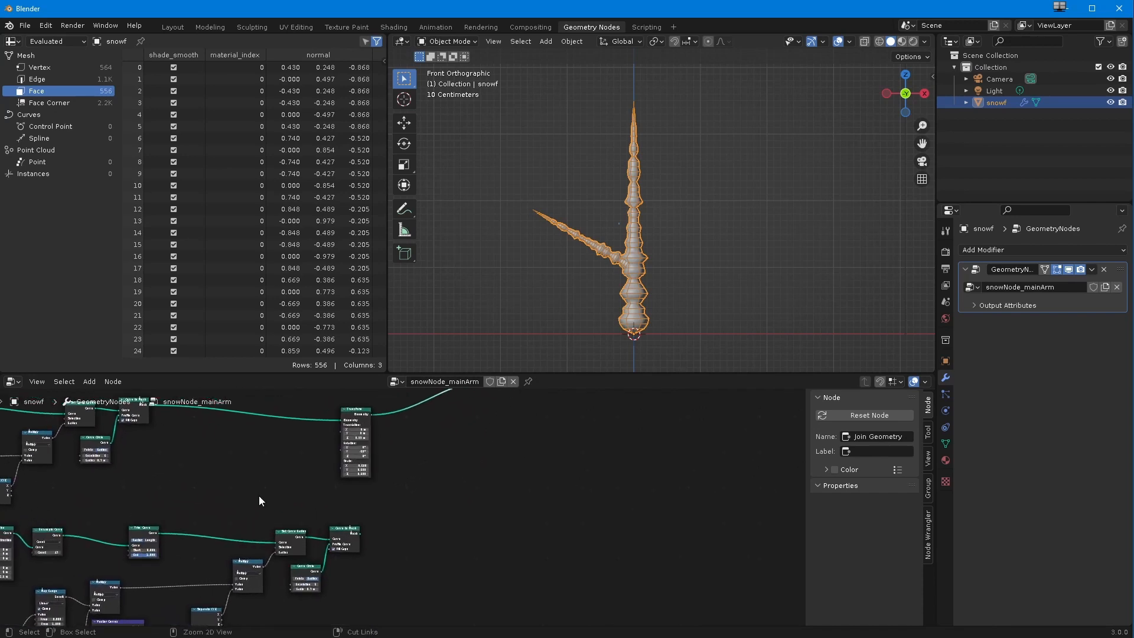
click(334, 534)
drag(334, 533, 374, 522)
scroll(298, 526, up, 1)
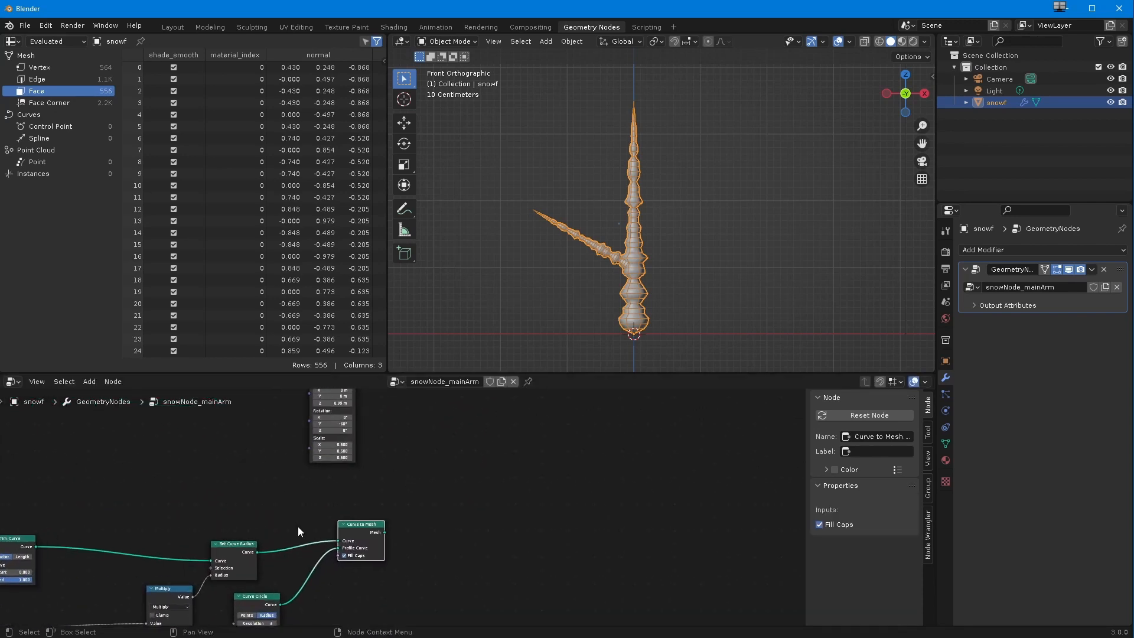
scroll(303, 512, down, 2)
shift+middle_drag(294, 521, 279, 558)
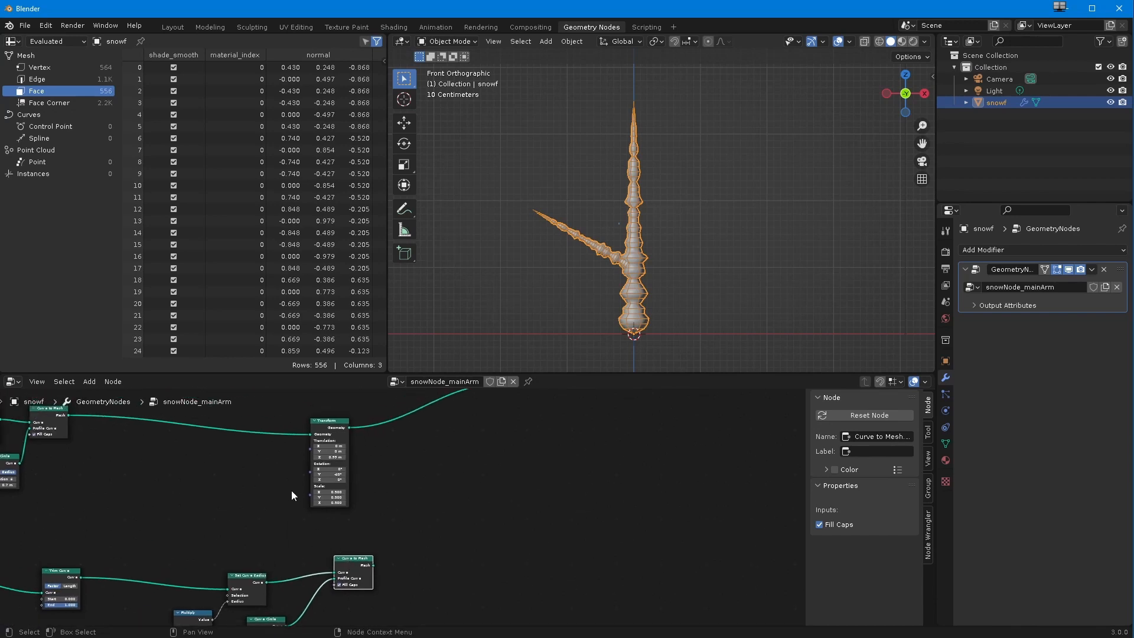
Step: Add a Transform node after the duplicated chain's Curve to Mesh and connect its output to Join Geometry
click(90, 382)
mouse_move(127, 459)
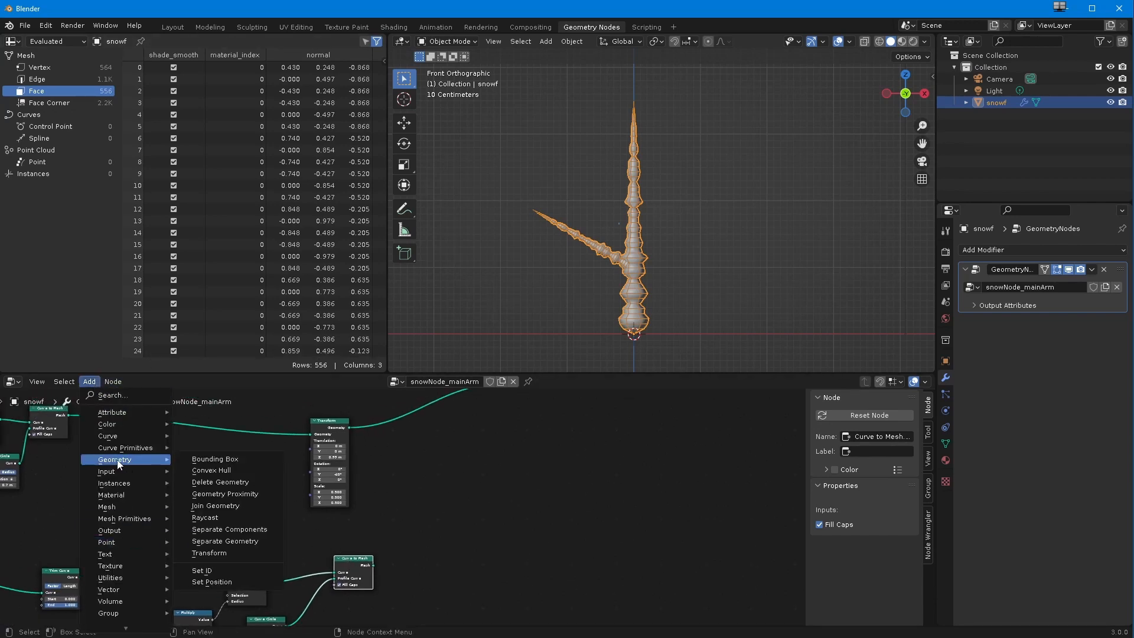
click(229, 562)
click(428, 528)
drag(373, 565, 425, 537)
middle_drag(393, 494, 343, 536)
drag(416, 573, 449, 429)
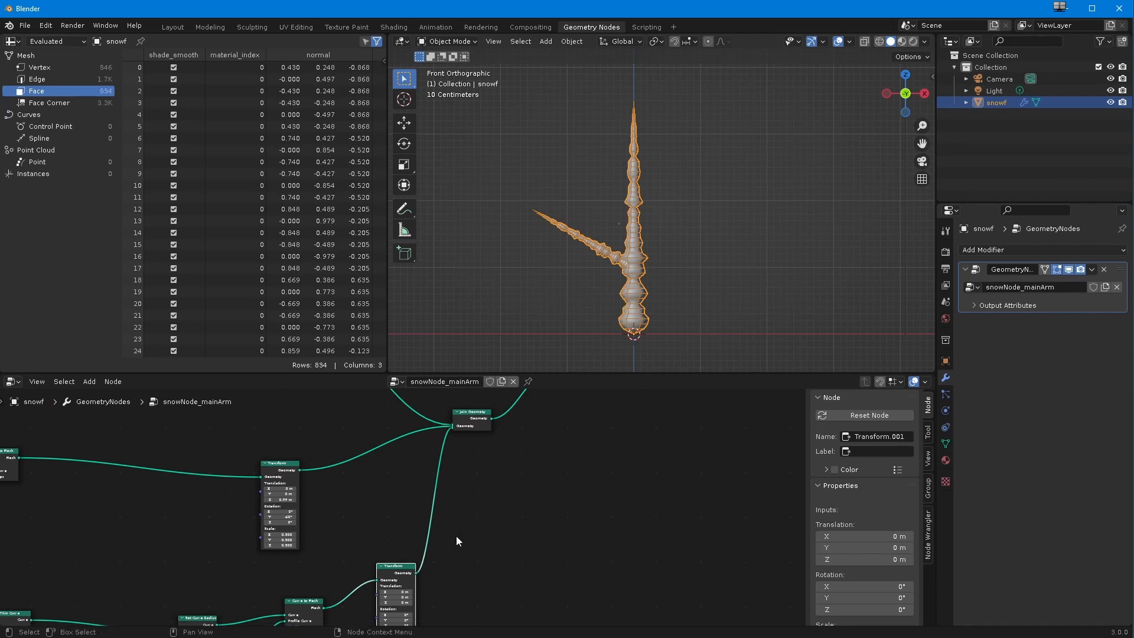
Step: Set the second branch's Transform scale to 0.6 on the X, Y and Z axes
shift+middle_drag(232, 574, 287, 468)
ctrl+middle_drag(307, 533, 230, 541)
ctrl+middle_drag(230, 541, 264, 519)
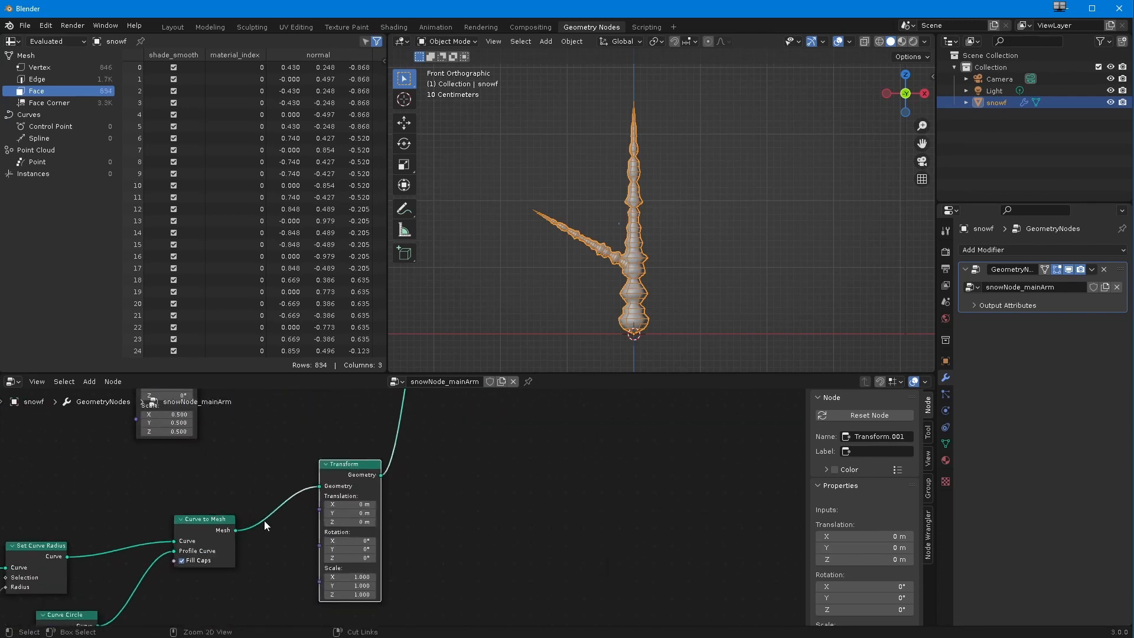
click(346, 577)
text(0.9)
key(Return)
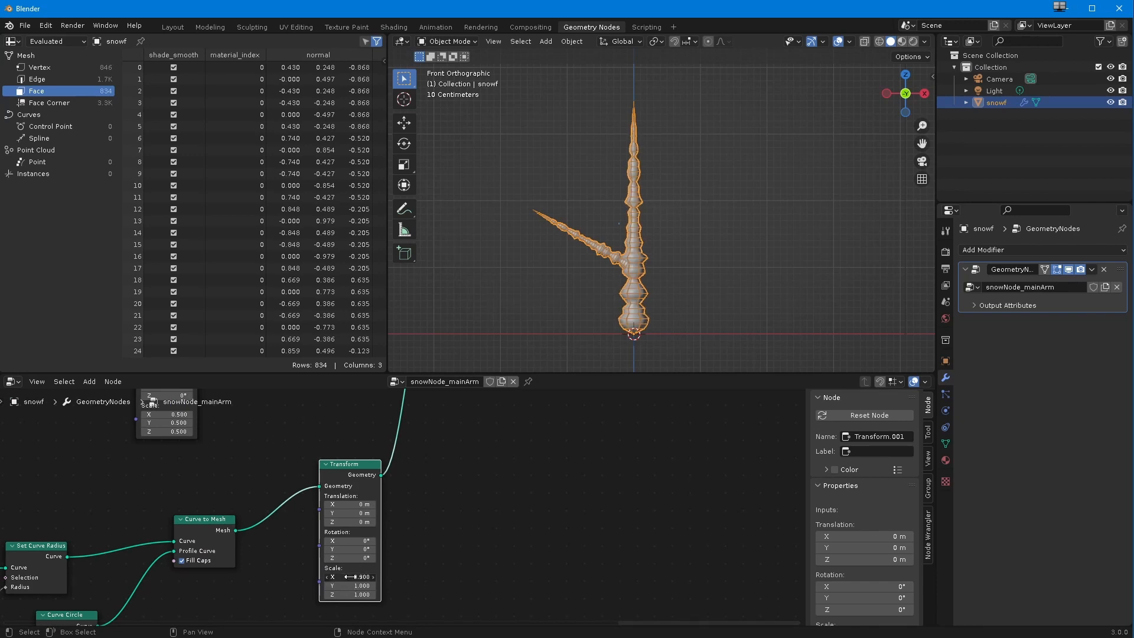
drag(345, 576, 351, 605)
text(0.6)
key(Return)
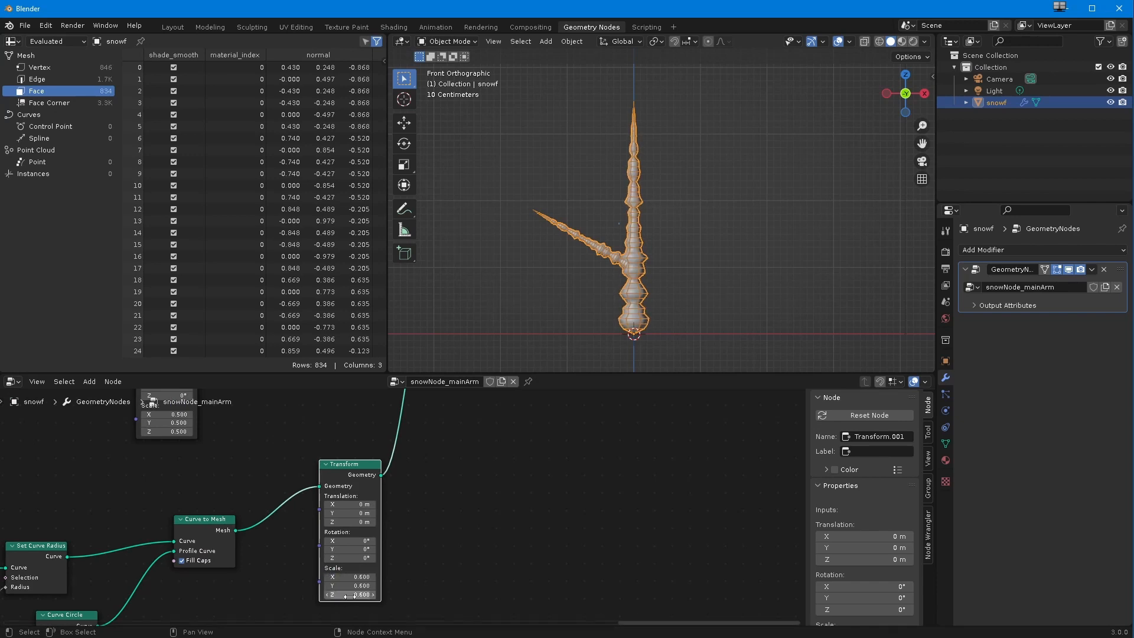
Step: Offset the second branch from the main arm with a translation of X -0.6 m and Z 1.3 m
click(340, 522)
text(-2.1)
key(Return)
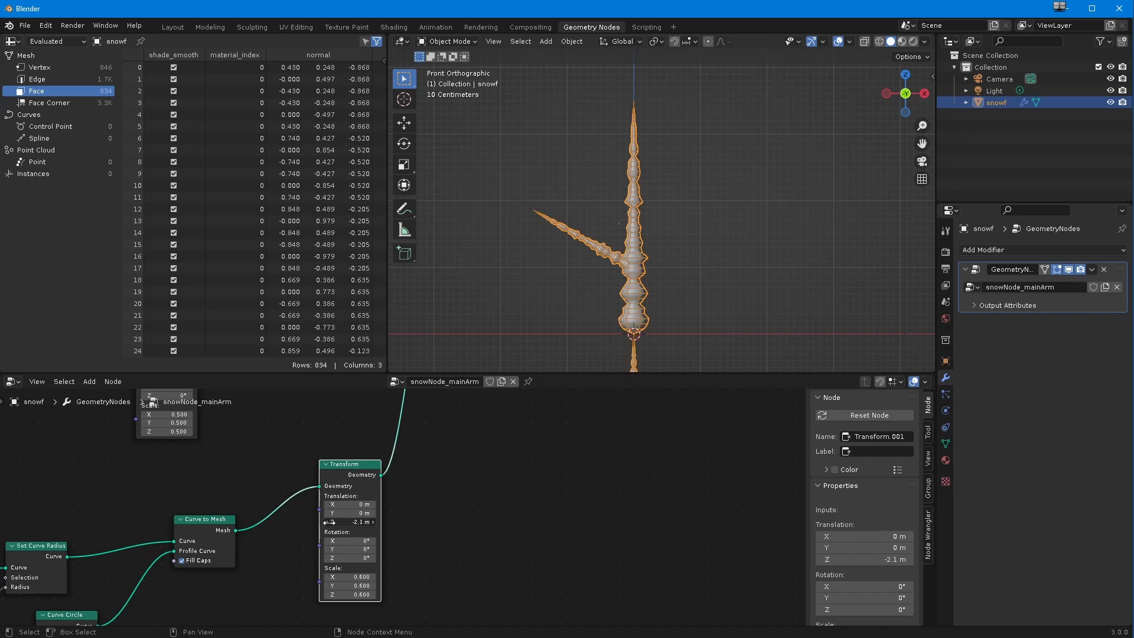
drag(345, 525, 351, 530)
drag(349, 505, 313, 504)
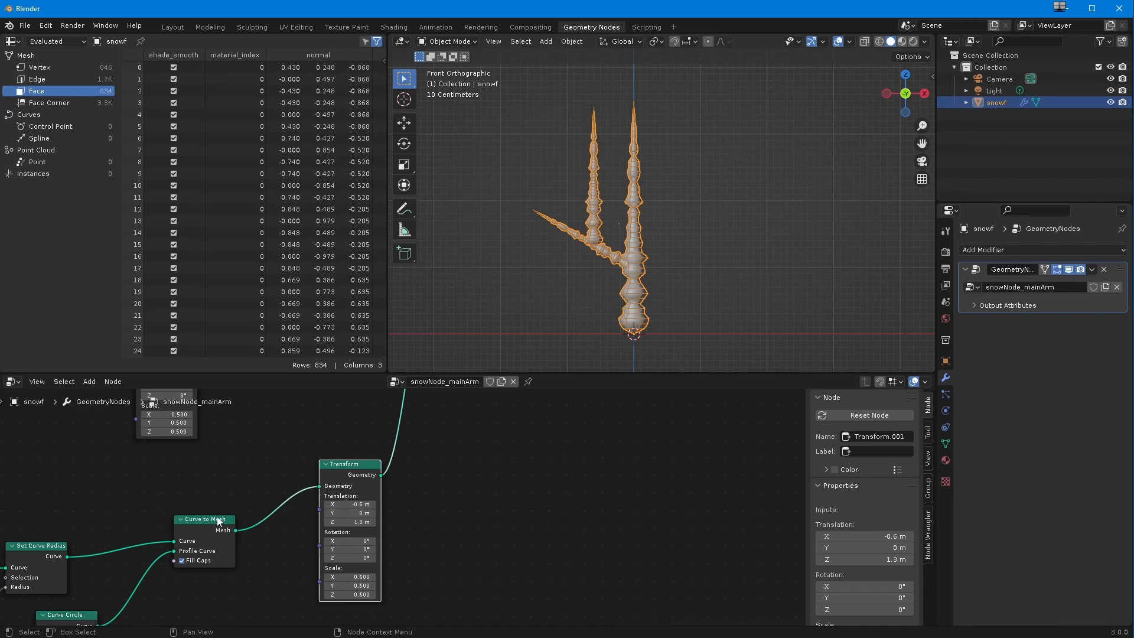
Step: Set the second branch's scale to 0.3 on all axes and its translation to X -0.7 m and Z 1.35 m
scroll(217, 516, down, 8)
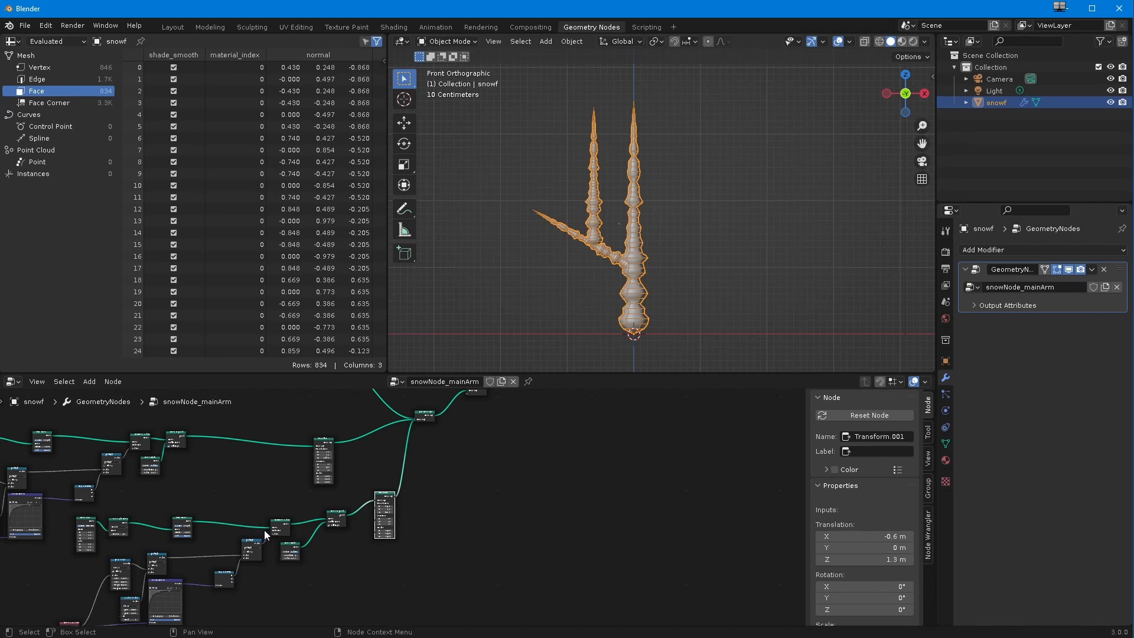
scroll(292, 556, up, 7)
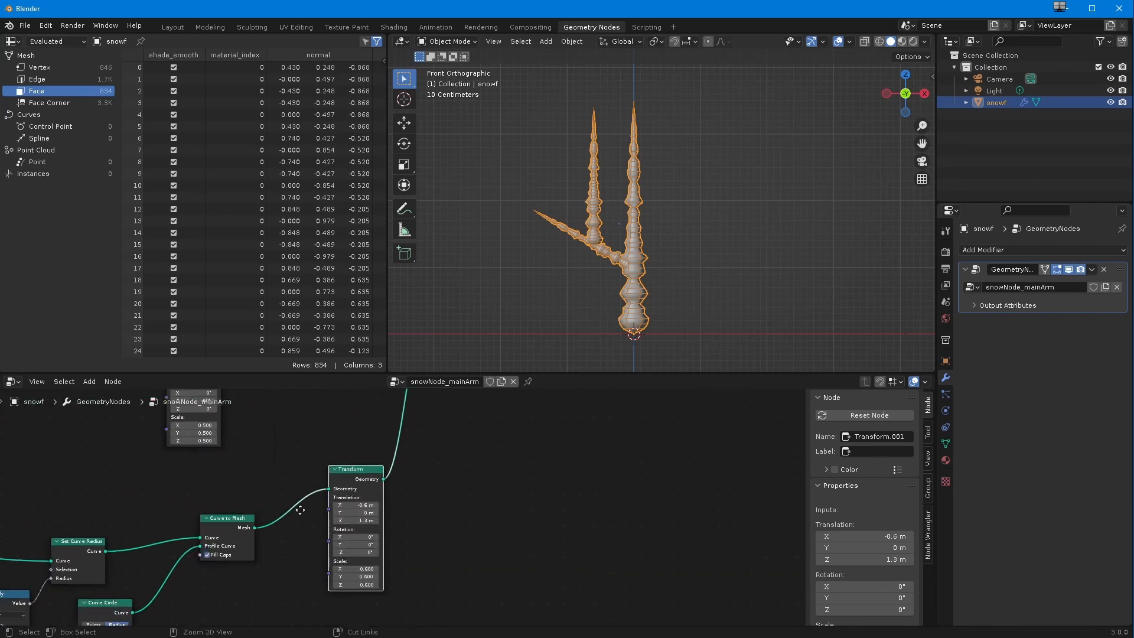
drag(338, 589, 335, 605)
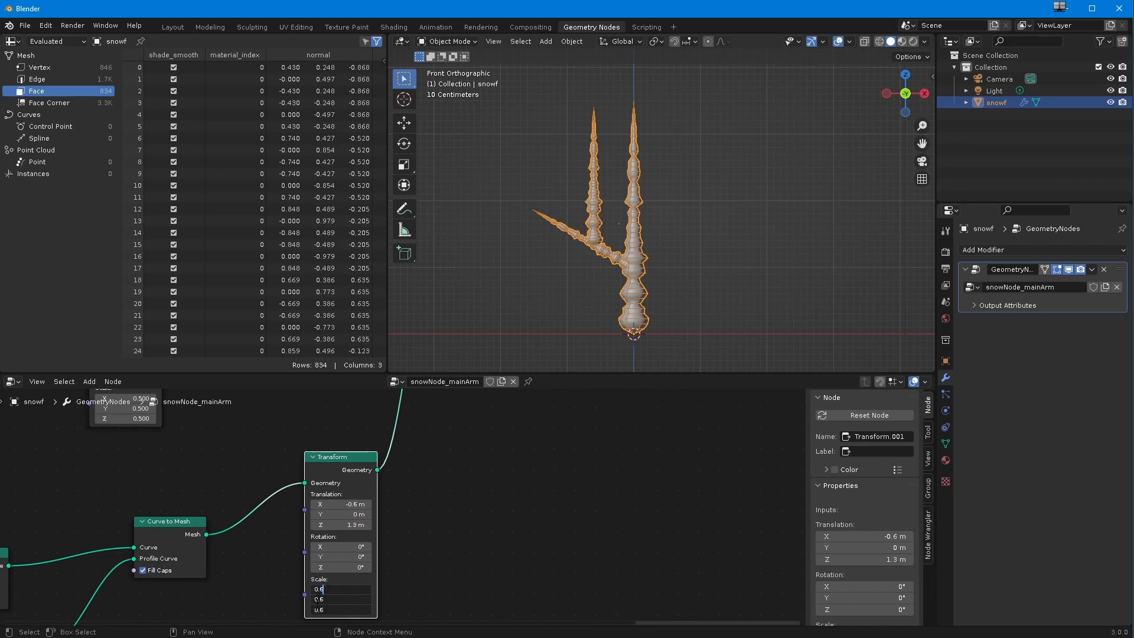
key(Return)
drag(334, 589, 333, 614)
text(0.3)
key(Return)
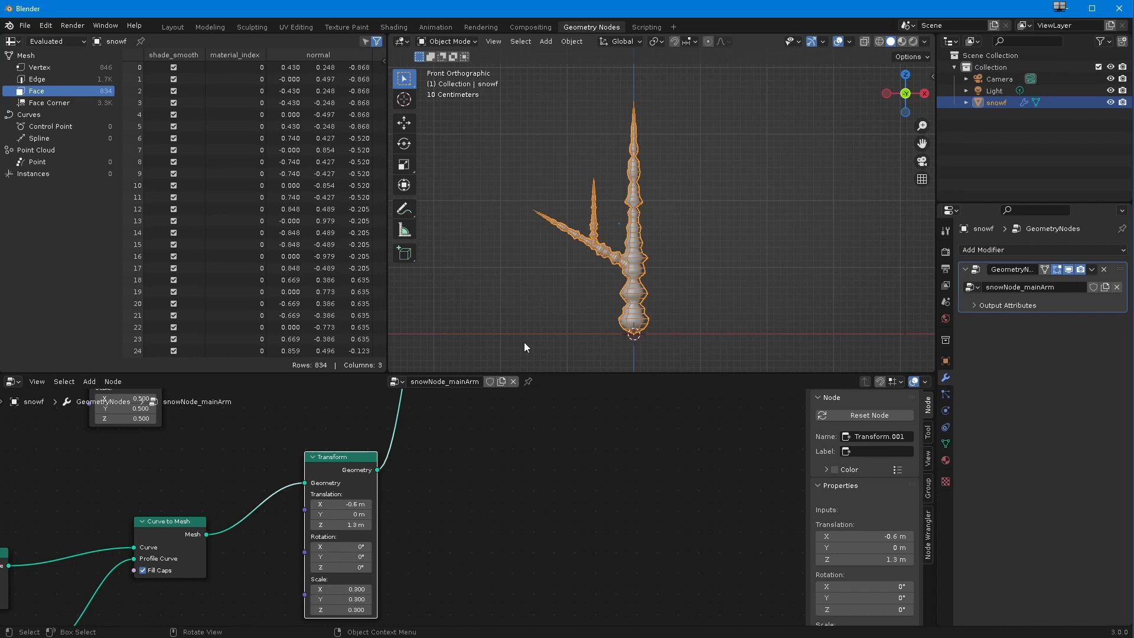
drag(341, 505, 345, 529)
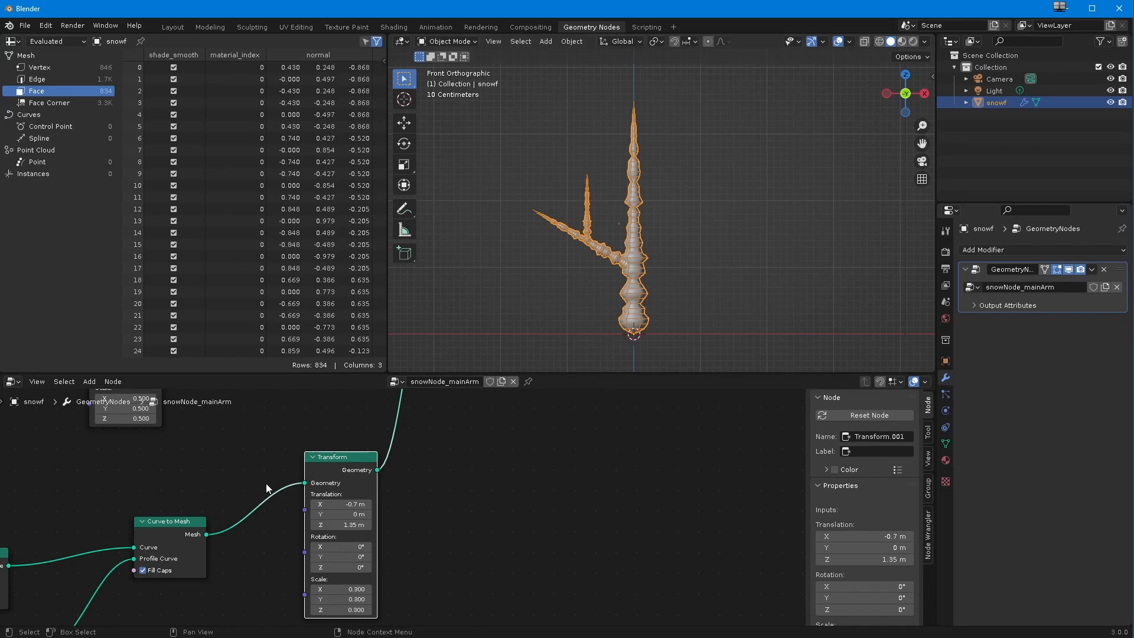
Step: Move Join Geometry farther from the two Transform nodes and reposition the second branch's Transform closer to it
scroll(265, 483, down, 4)
ctrl+middle_drag(331, 513, 347, 460)
middle_drag(347, 461, 341, 499)
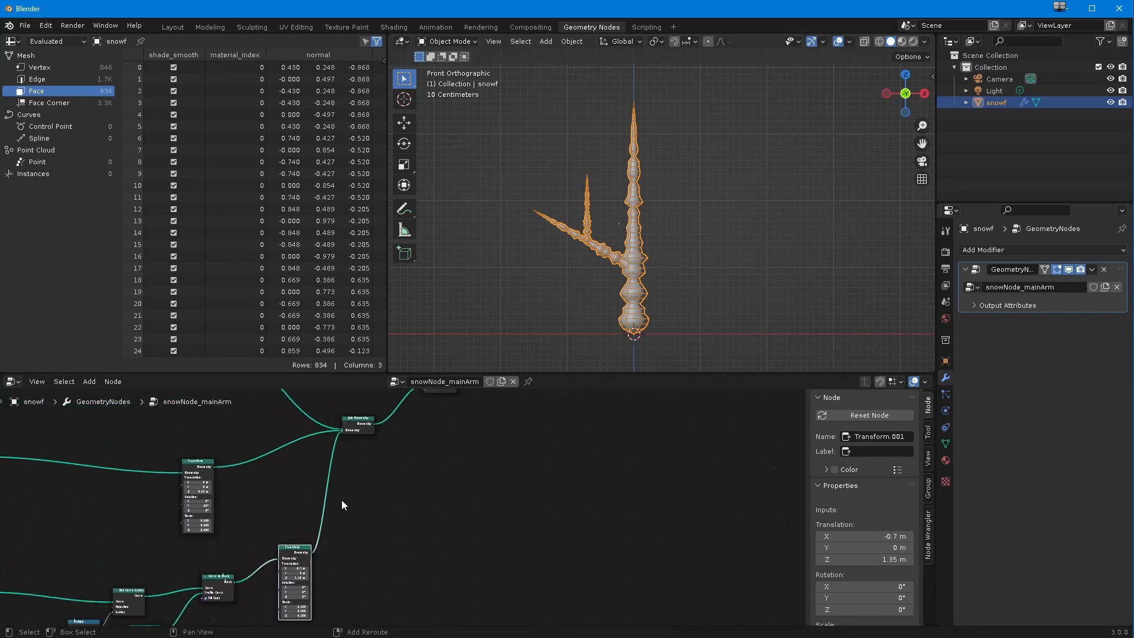
drag(353, 424, 425, 499)
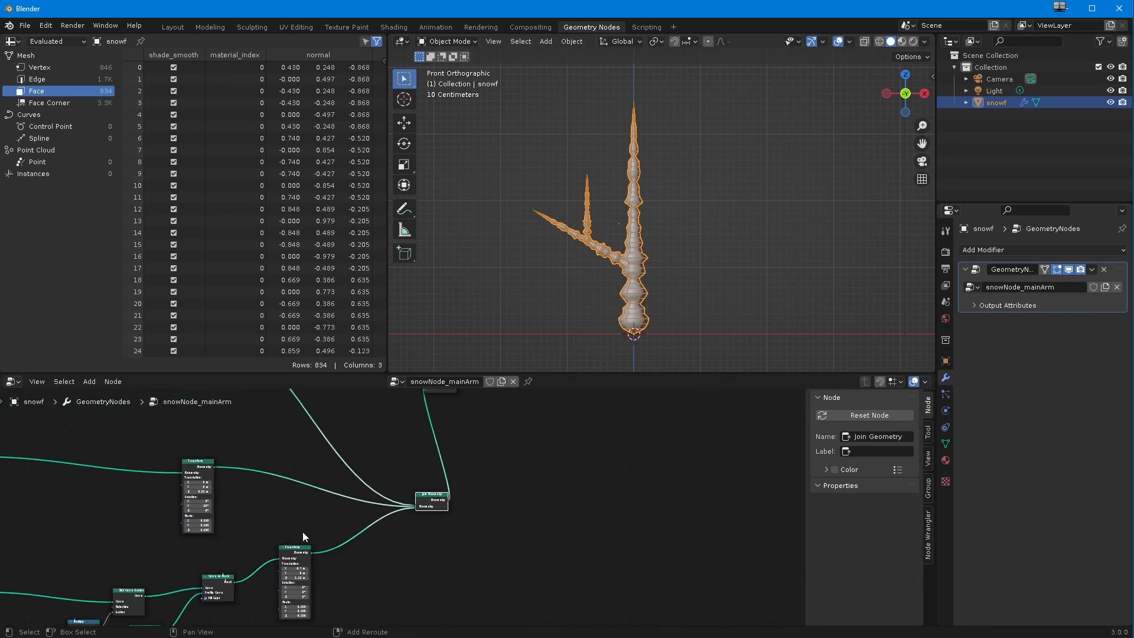
middle_drag(302, 531, 283, 451)
drag(285, 465, 288, 439)
ctrl+middle_drag(173, 535, 161, 543)
shift+middle_drag(161, 543, 280, 559)
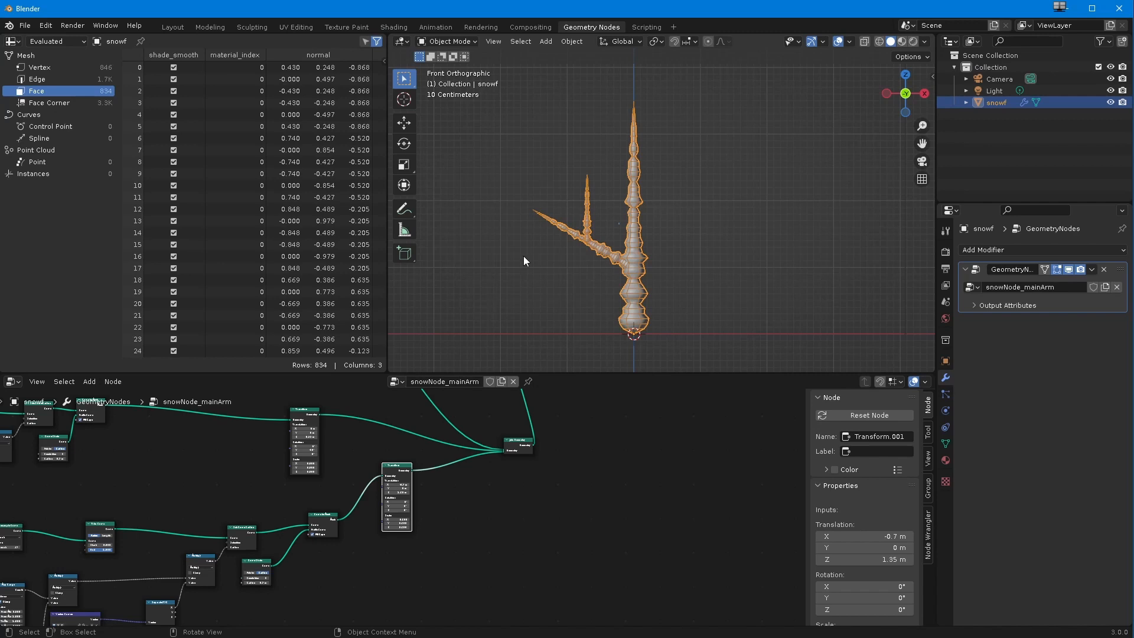
ctrl+middle_drag(189, 557, 60, 576)
Step: Add another Transform node and place it below the second branch's Transform
click(89, 382)
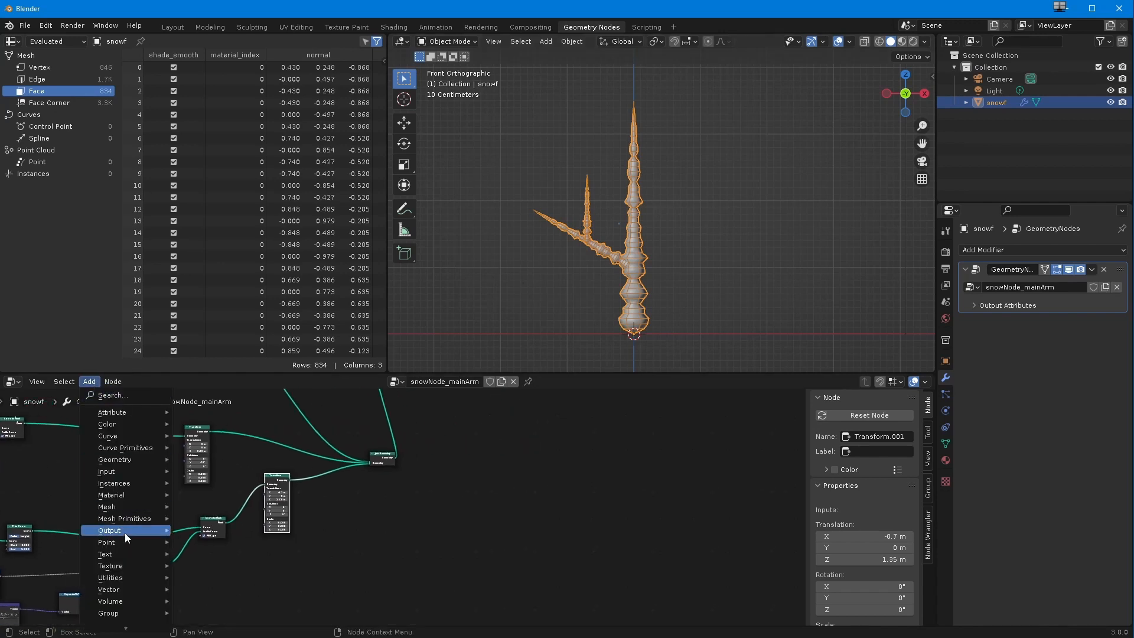
mouse_move(130, 529)
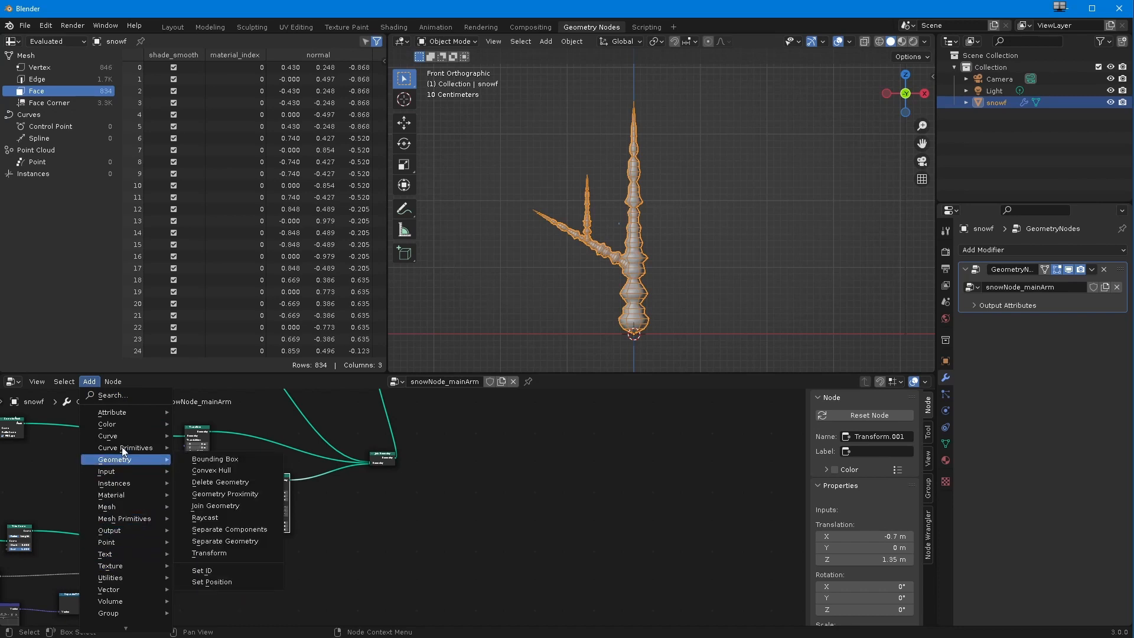
mouse_move(116, 452)
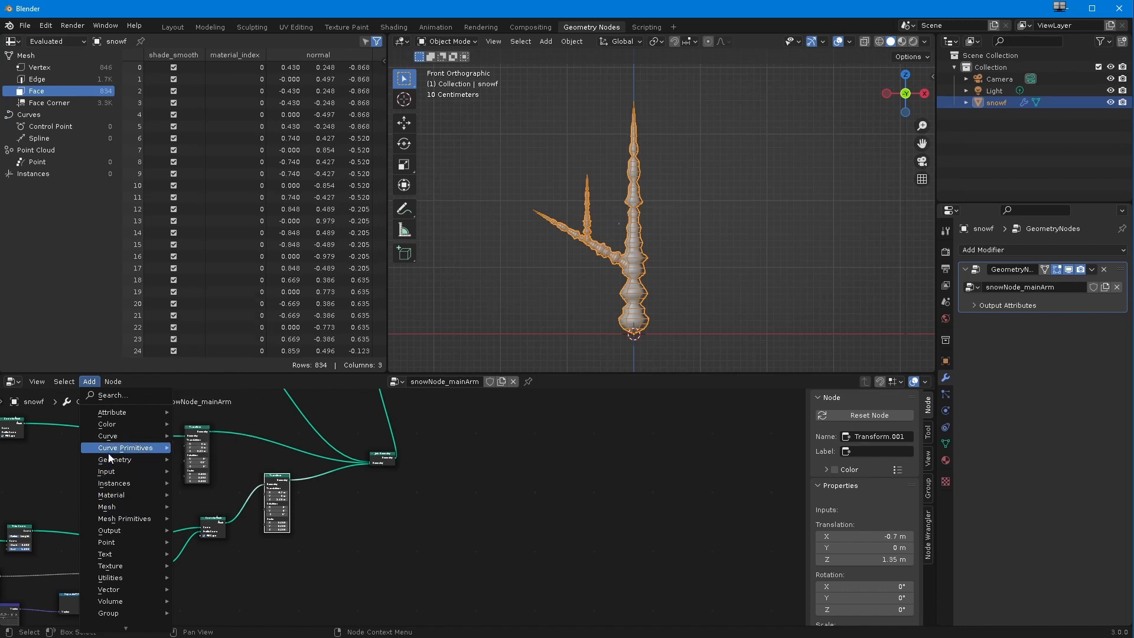
click(218, 553)
click(288, 543)
drag(228, 522, 284, 539)
scroll(254, 527, up, 2)
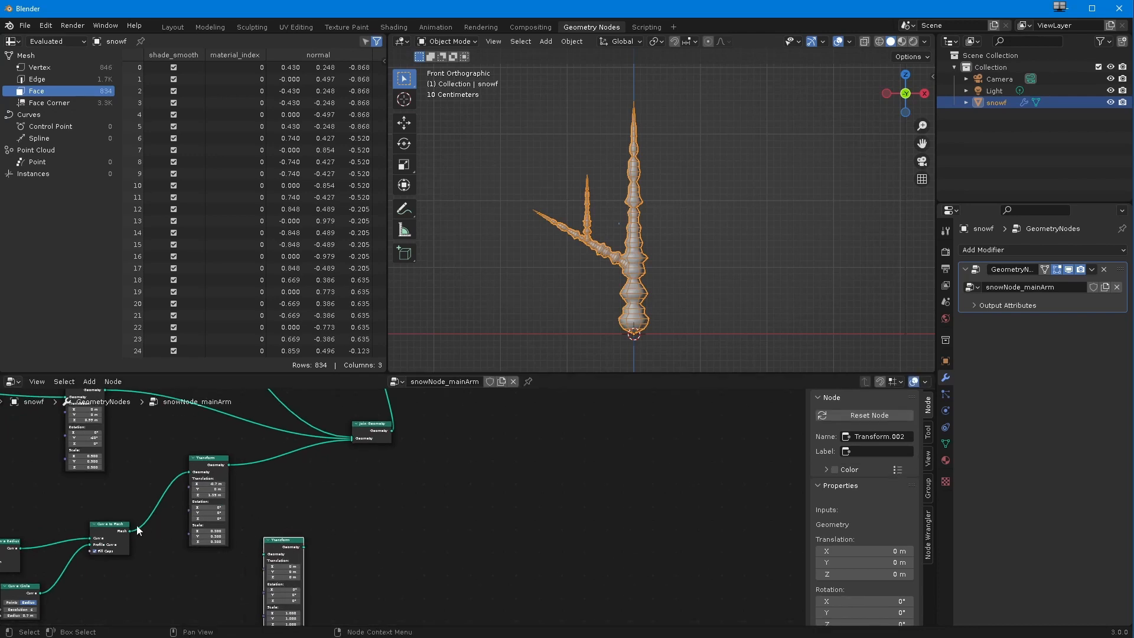
Step: Wire the new Transform between Curve to Mesh and Join Geometry and set its translation to X -0.7 m and Z 1.35 m
drag(130, 531, 353, 440)
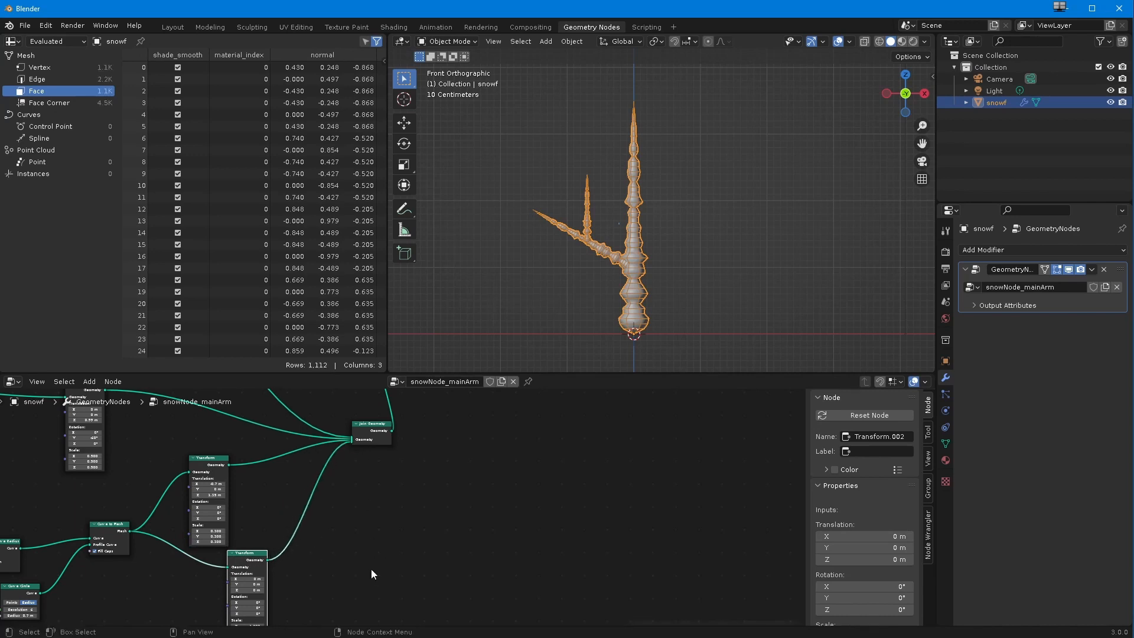
scroll(235, 523, up, 2)
middle_drag(235, 523, 286, 480)
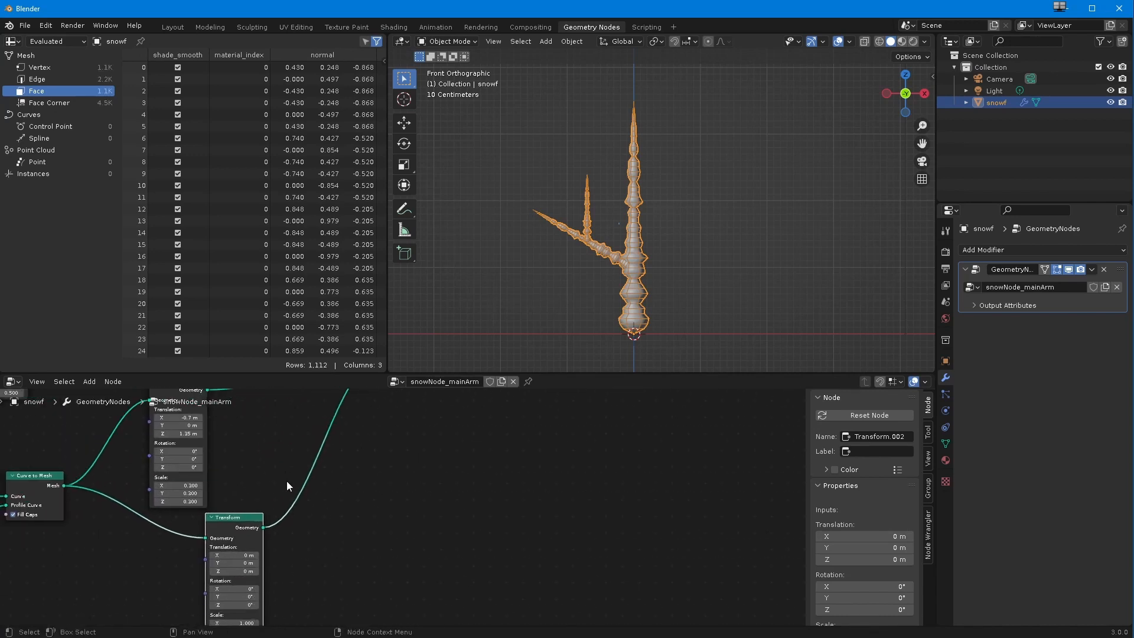
scroll(261, 530, down, 1)
double_click(247, 552)
text(-0.7)
key(Return)
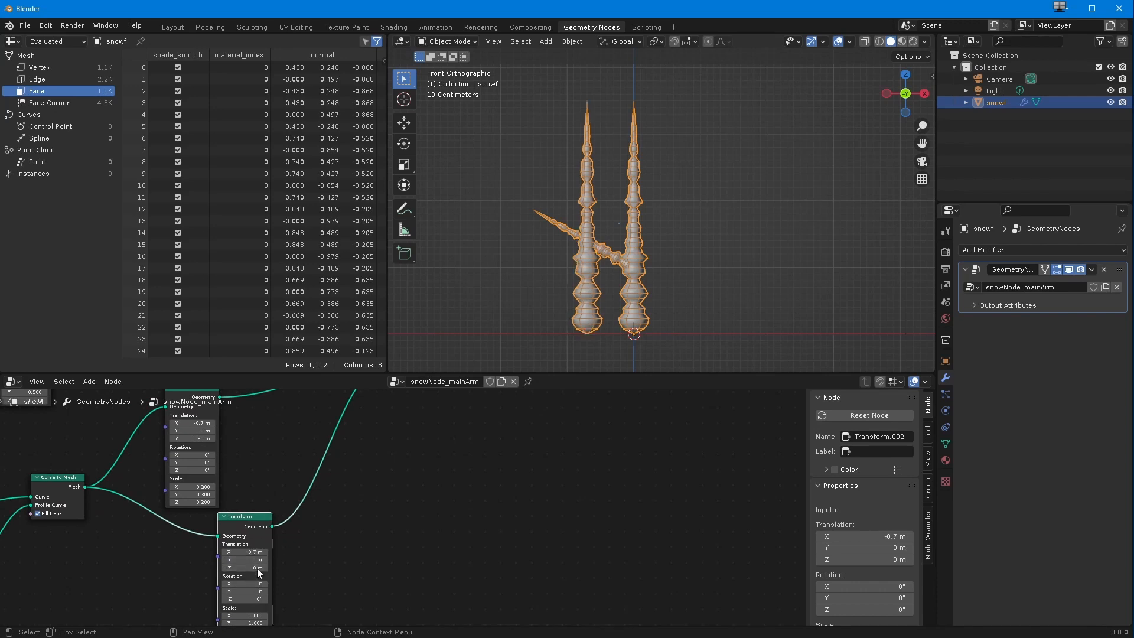
double_click(245, 567)
text(1.35)
key(Return)
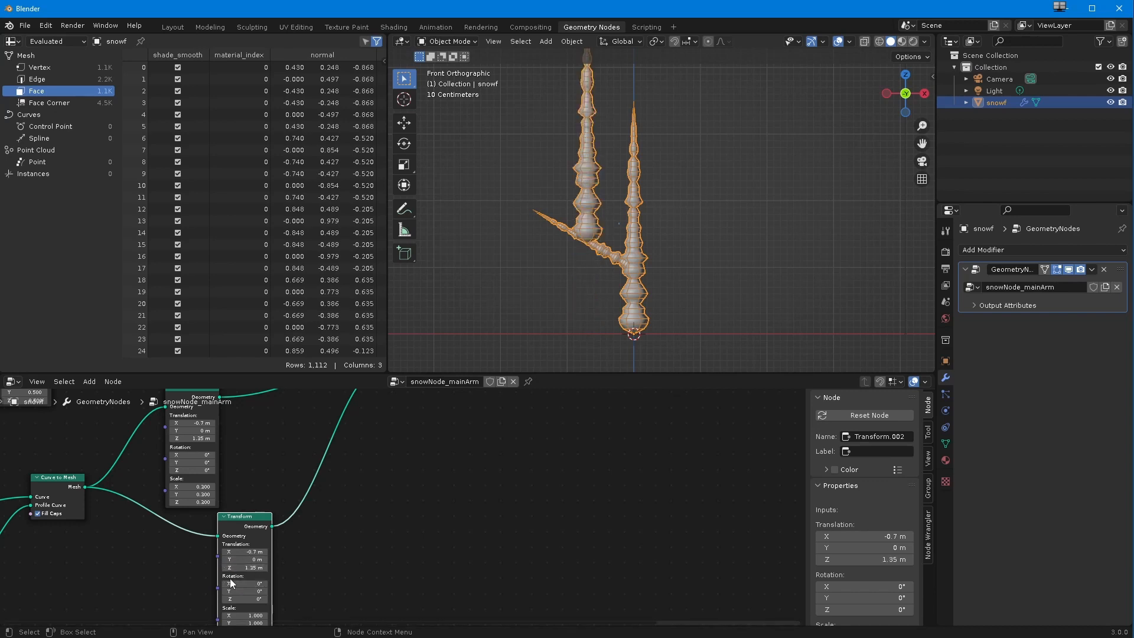
Step: Set the new Transform's scale to 0.3 on all axes and its Y rotation to -120°
middle_drag(210, 591, 207, 546)
double_click(242, 571)
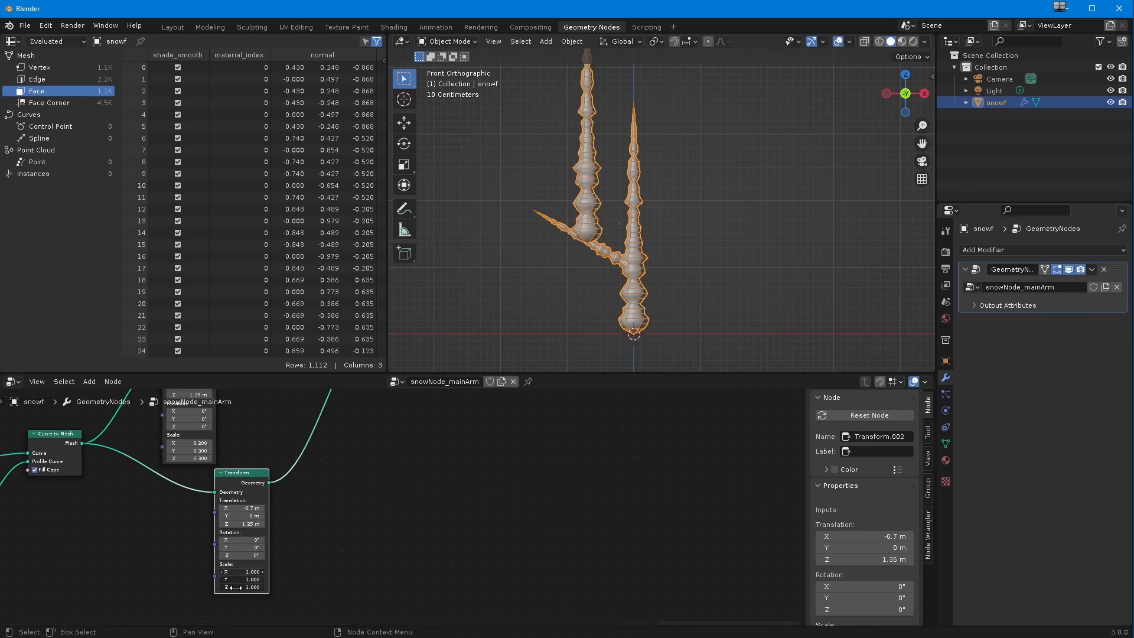
text(0.3)
key(Return)
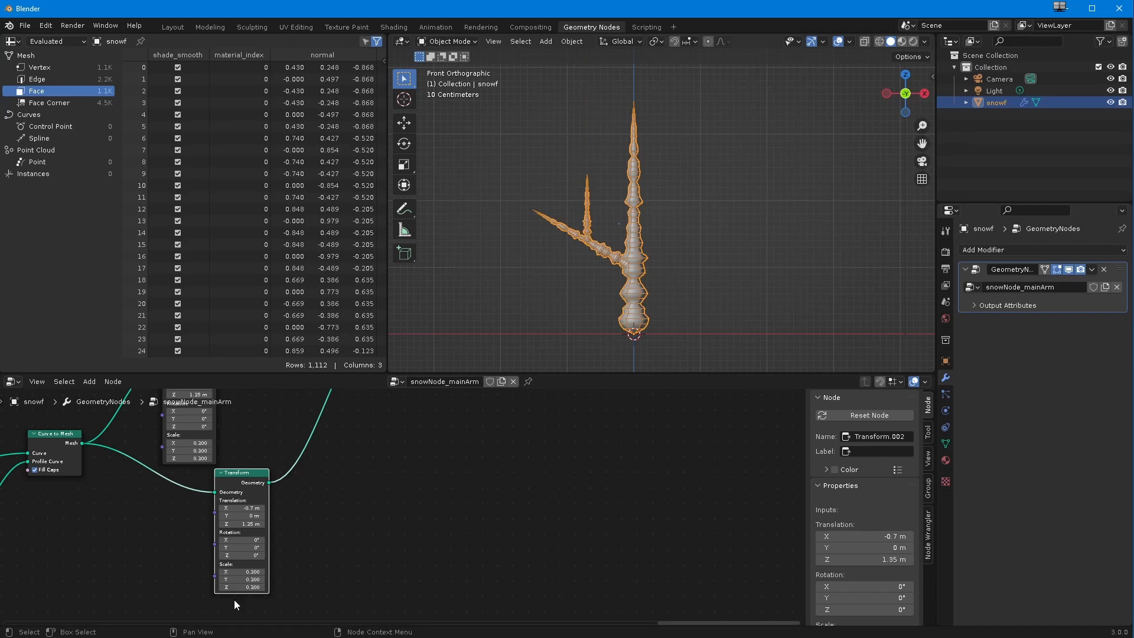
drag(242, 547, 175, 552)
double_click(250, 551)
text(-120)
key(Return)
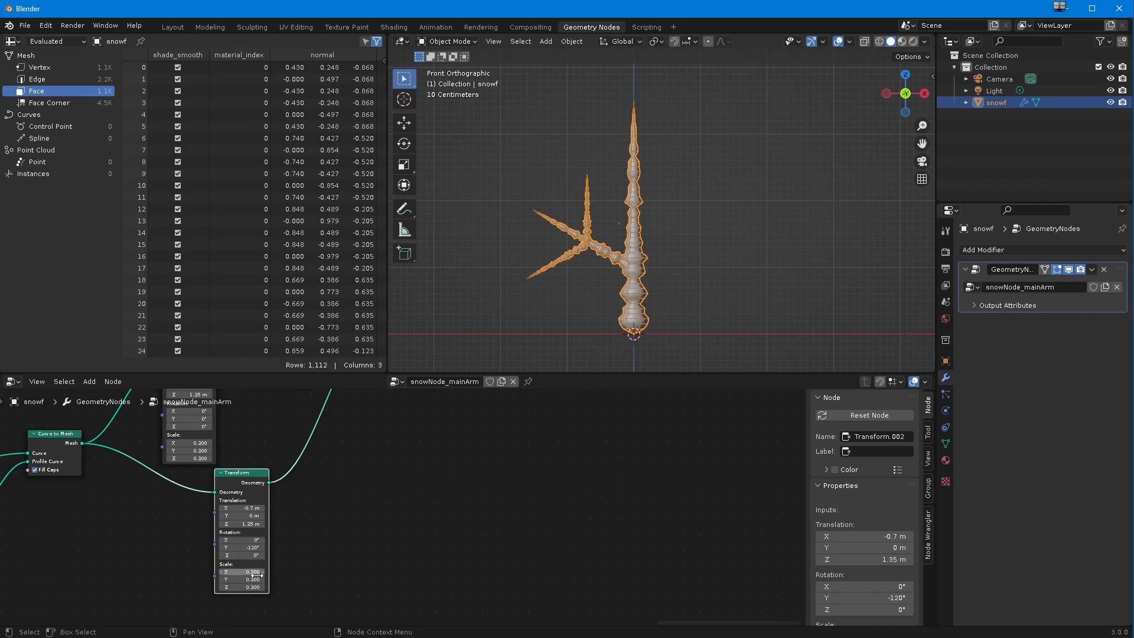
Step: Fine-tune the small branches' translations: Z 1.41 m for the upright one, X -0.71 m and Z 1.39 m for the rotated one
scroll(547, 231, up, 7)
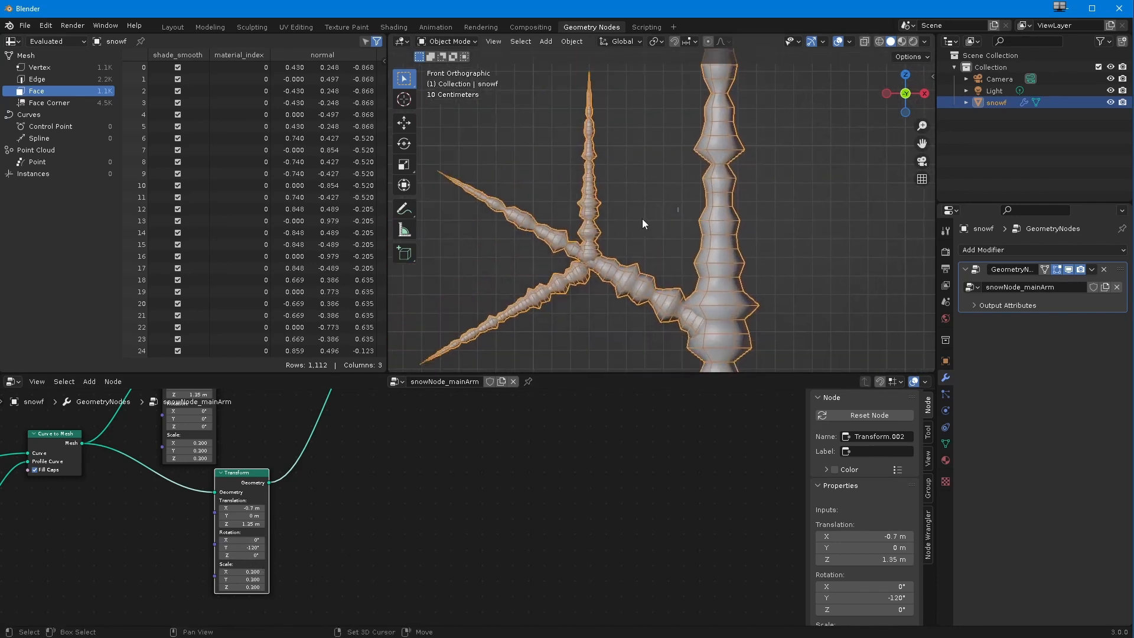
middle_drag(171, 489, 292, 579)
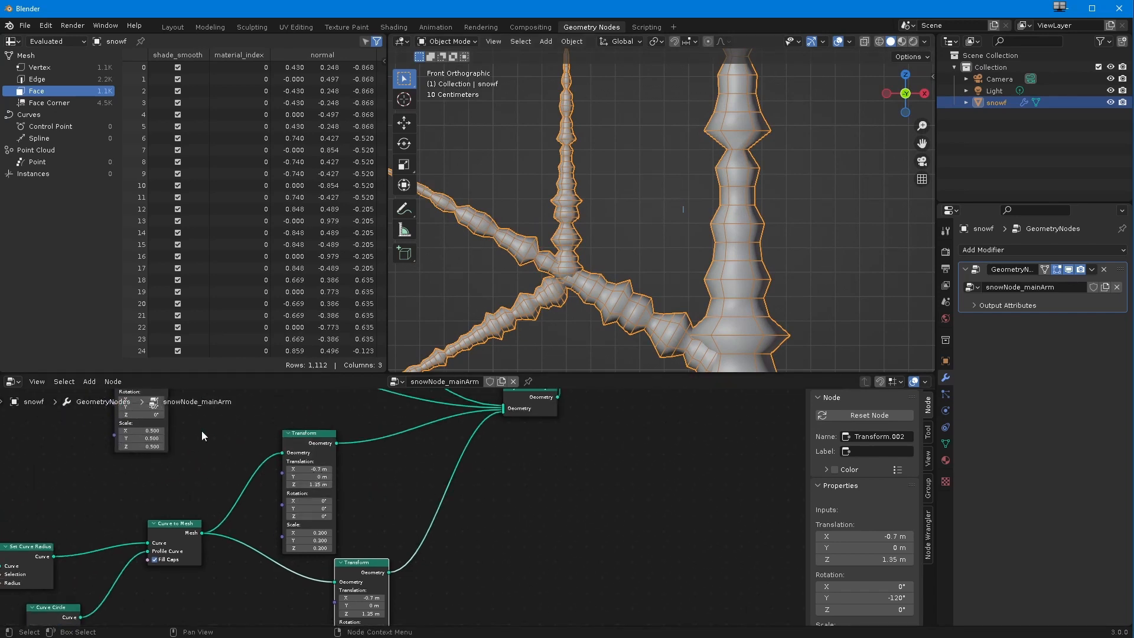
drag(307, 485, 316, 491)
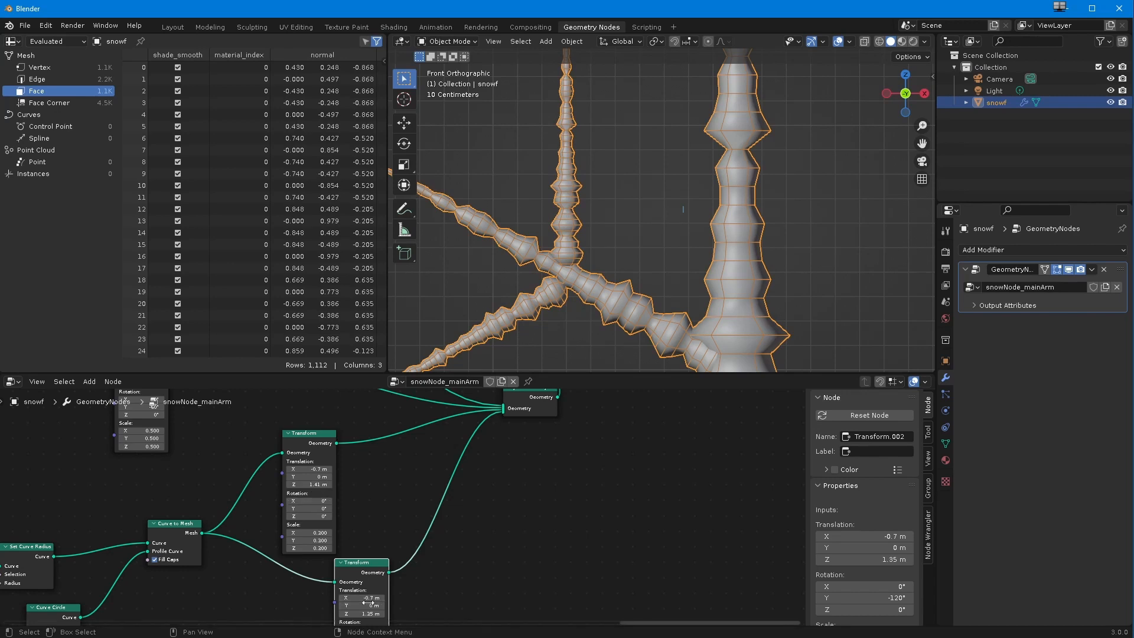
mouse_move(358, 597)
mouse_down()
mouse_move(361, 614)
mouse_move(364, 598)
mouse_up()
scroll(514, 337, down, 2)
scroll(531, 295, down, 5)
scroll(263, 557, down, 1)
scroll(257, 566, down, 3)
scroll(316, 576, down, 3)
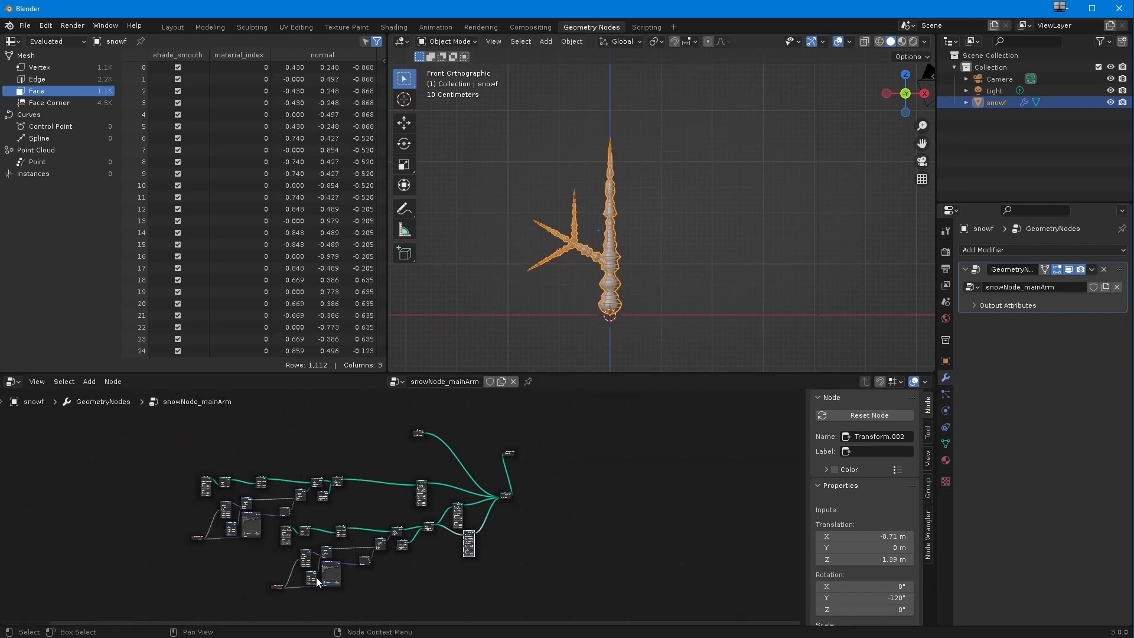
Step: Move the Group Output node farther away from Join Geometry to make room in the node tree
drag(140, 451, 487, 616)
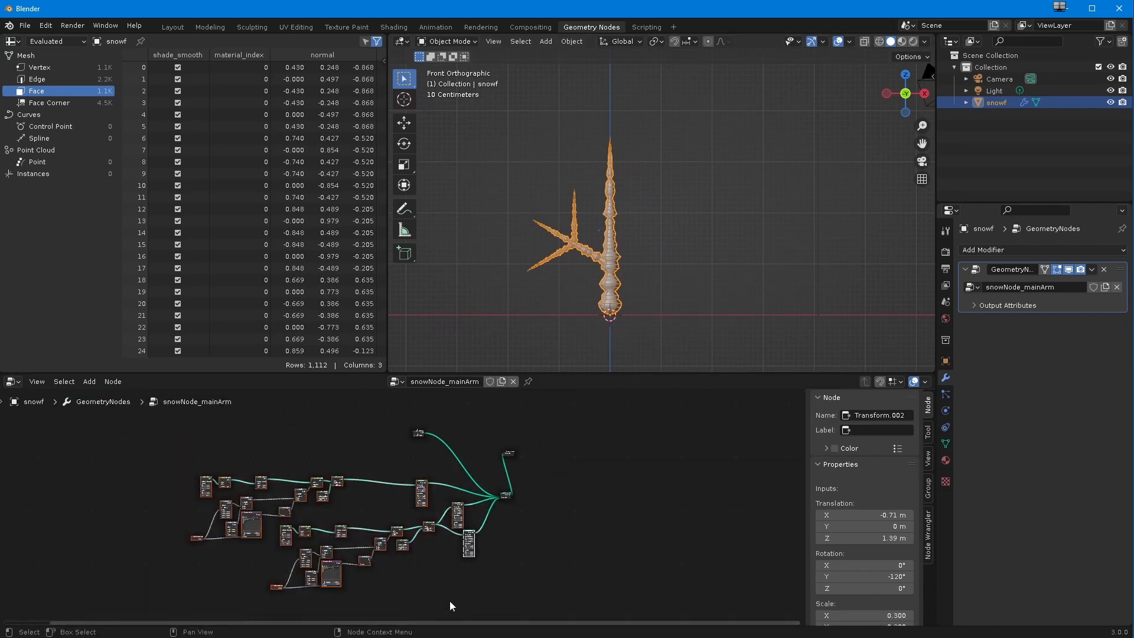
middle_drag(448, 601, 288, 577)
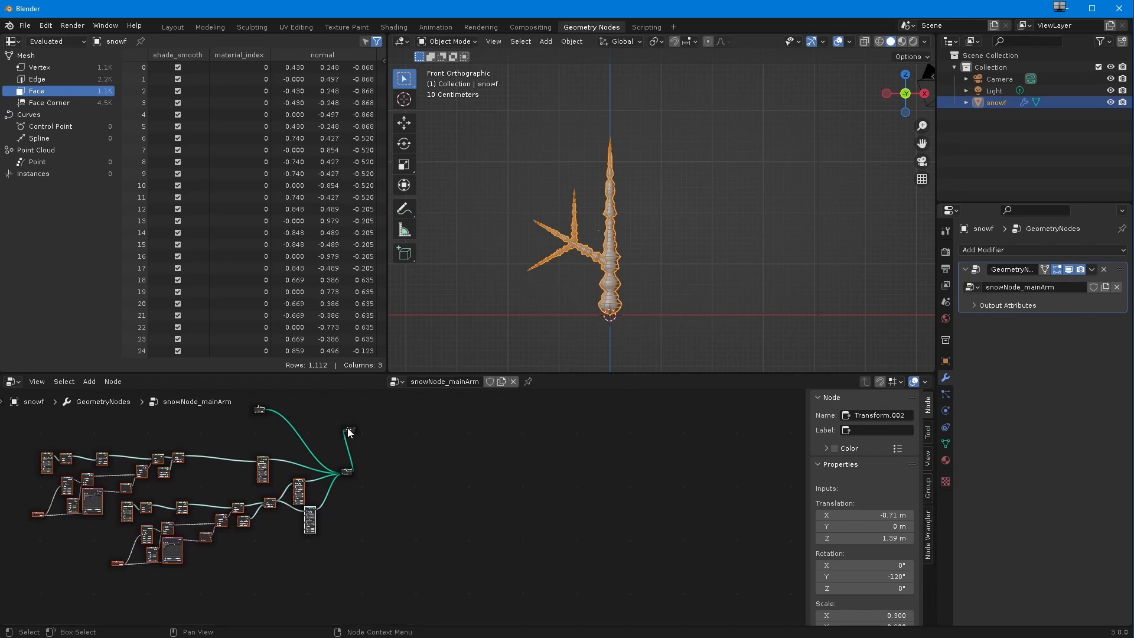
drag(349, 430, 453, 444)
ctrl+middle_drag(343, 538, 376, 522)
middle_drag(376, 521, 465, 537)
mouse_move(398, 571)
ctrl+middle_down()
mouse_move(409, 557)
mouse_move(411, 566)
ctrl+middle_up()
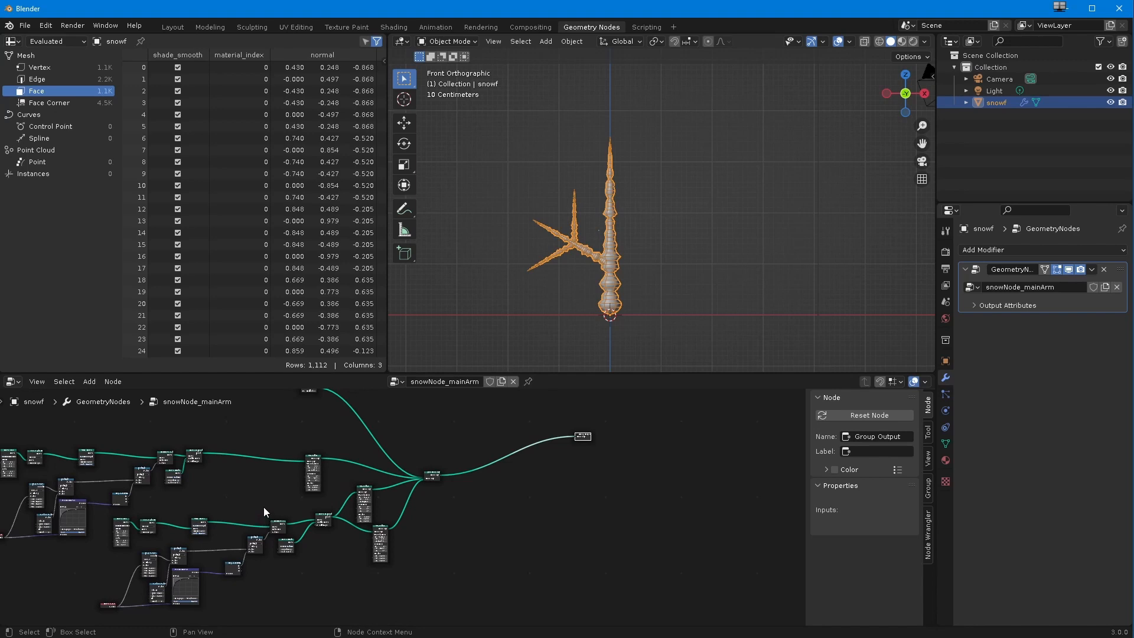
click(433, 476)
ctrl+middle_drag(420, 487, 428, 525)
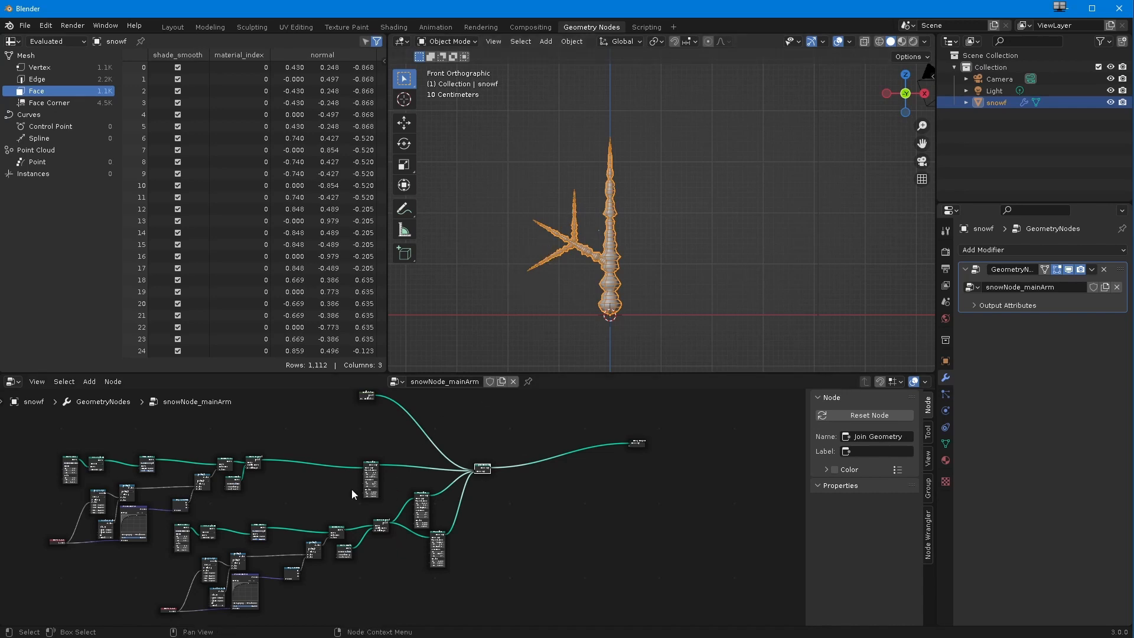
Step: Select the second branch's whole node chain with its two Transforms and move it lower, away from the first branch's nodes
scroll(313, 509, up, 1)
shift+middle_drag(301, 509, 385, 538)
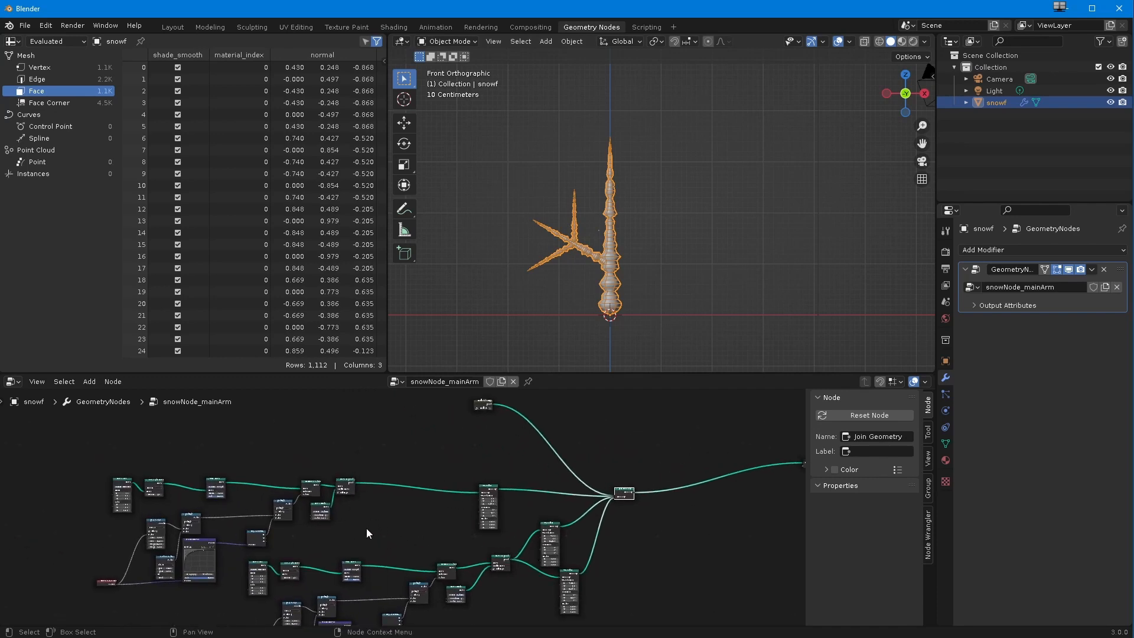
ctrl+middle_drag(397, 519, 385, 526)
middle_drag(385, 526, 308, 505)
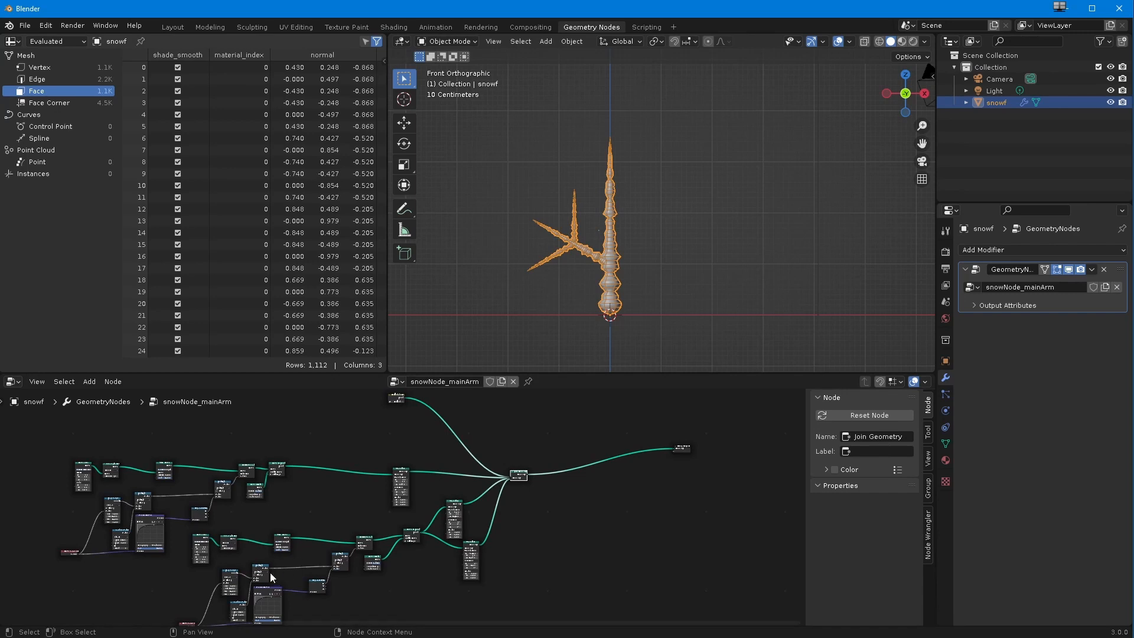
middle_drag(270, 566, 349, 495)
scroll(333, 511, up, 3)
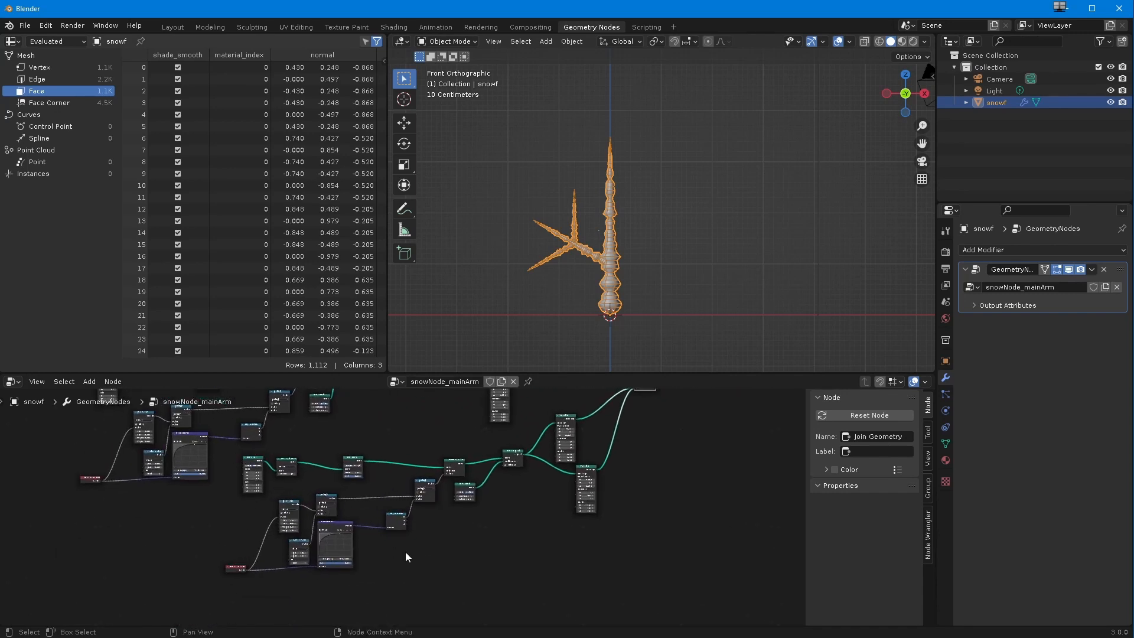
scroll(405, 551, up, 1)
middle_drag(523, 474, 485, 500)
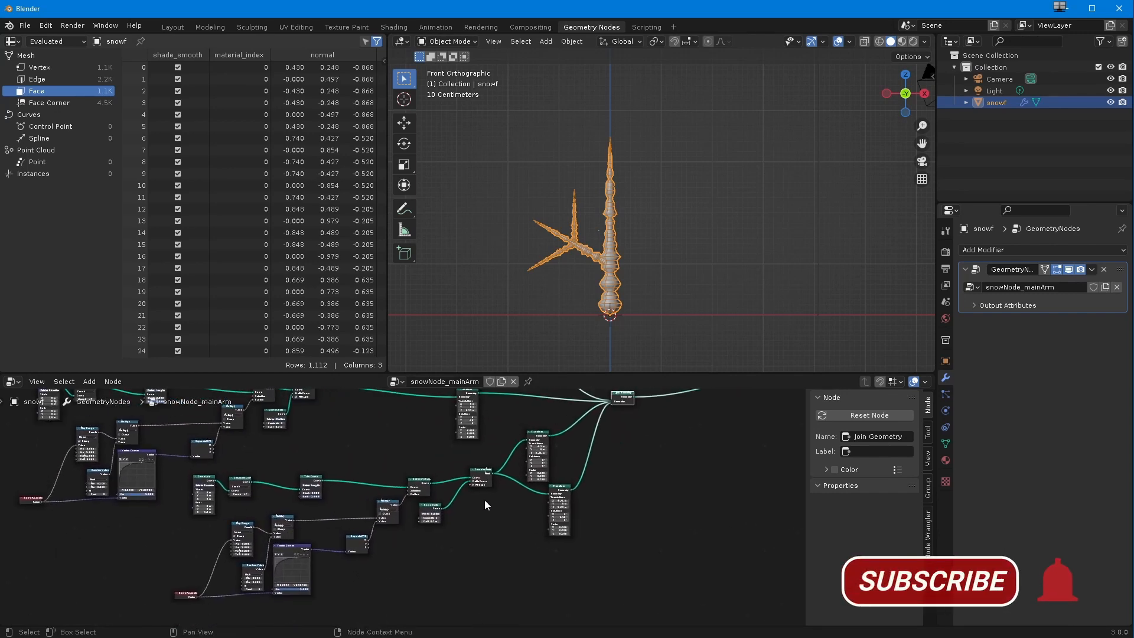
drag(598, 575, 519, 421)
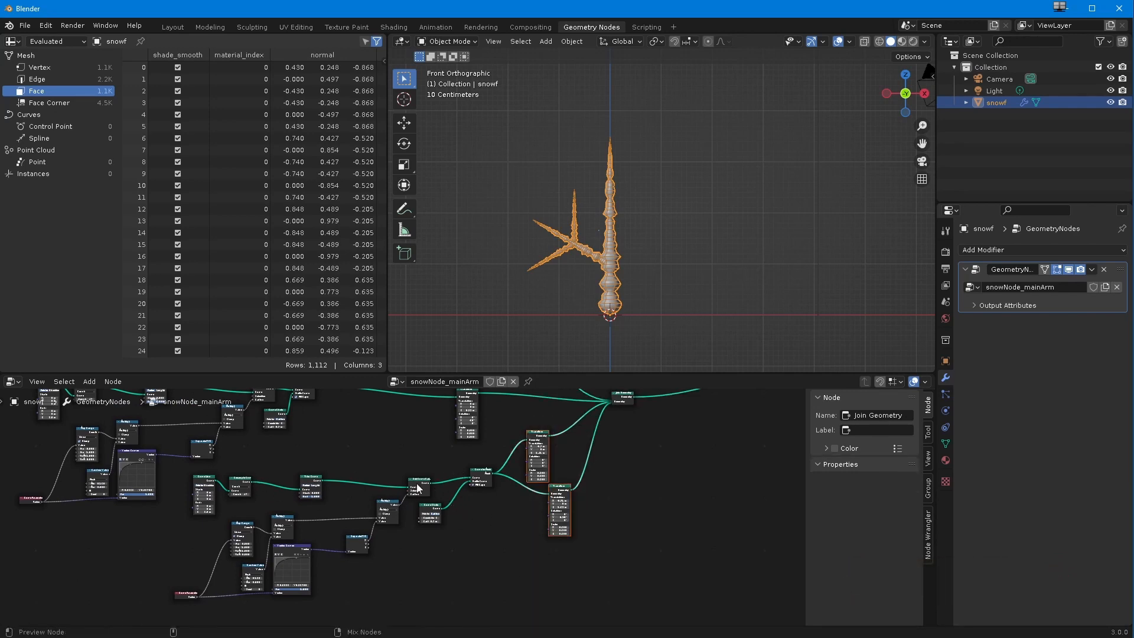
shift+drag(173, 469, 501, 615)
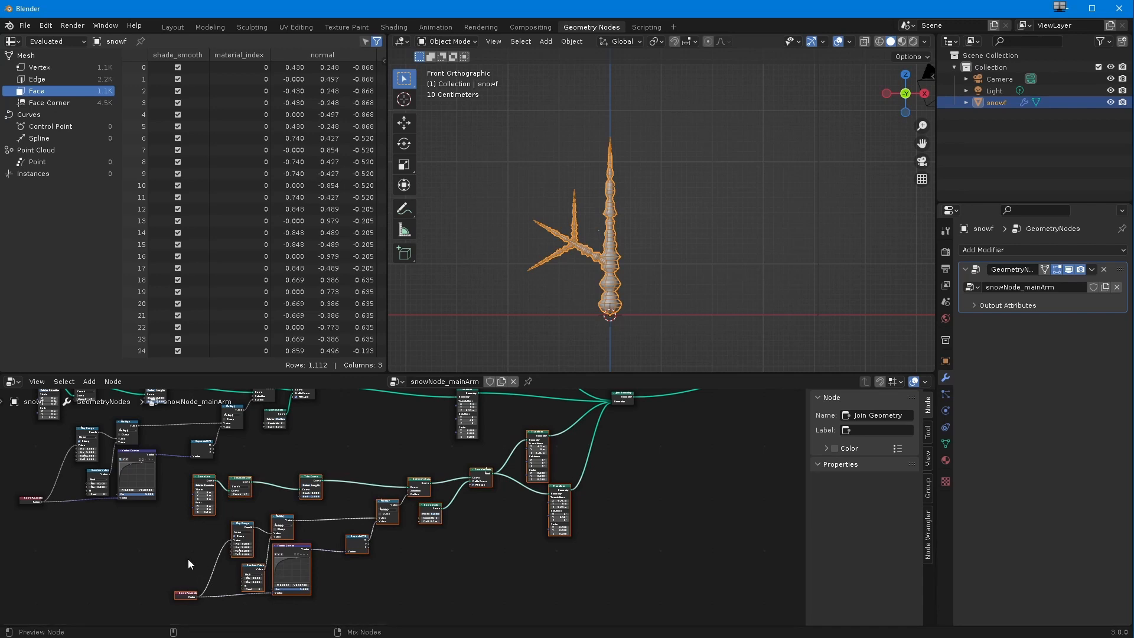
scroll(307, 576, down, 2)
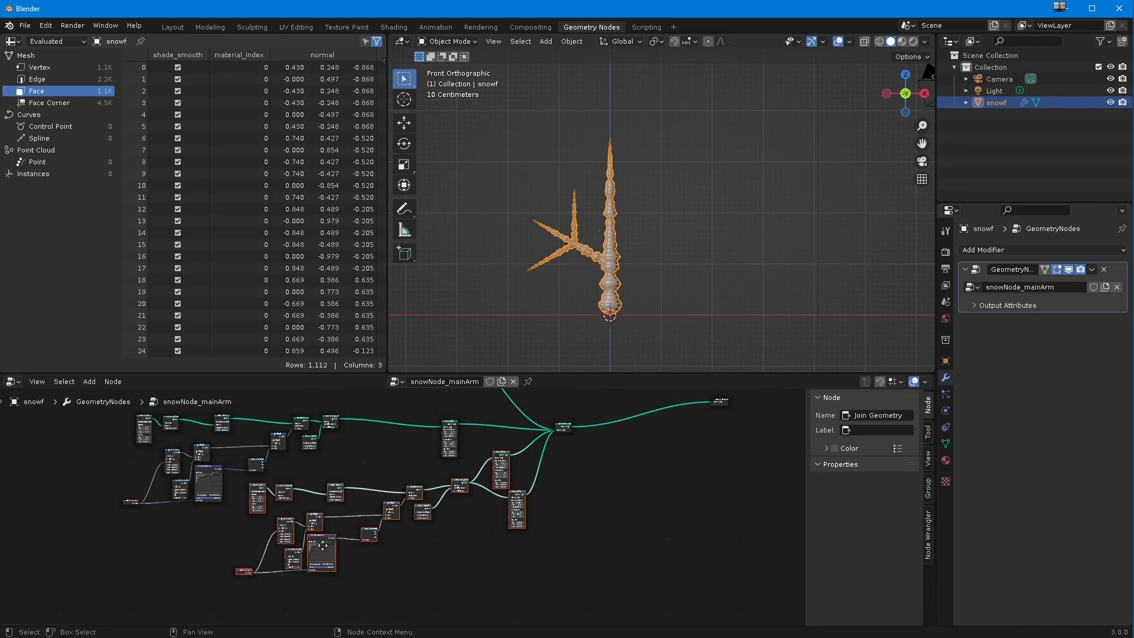
drag(323, 545, 324, 583)
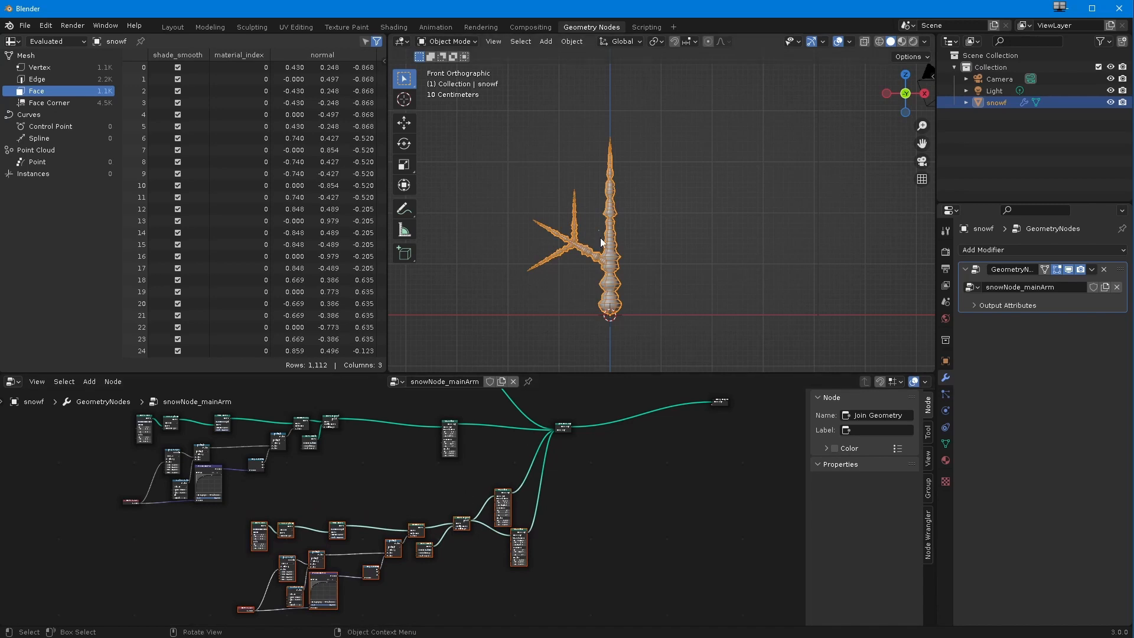
Step: Duplicate the second branch's selected node chain and place the copy in the free space beside the original
scroll(239, 547, down, 1)
middle_drag(224, 527, 163, 494)
middle_drag(376, 549, 351, 552)
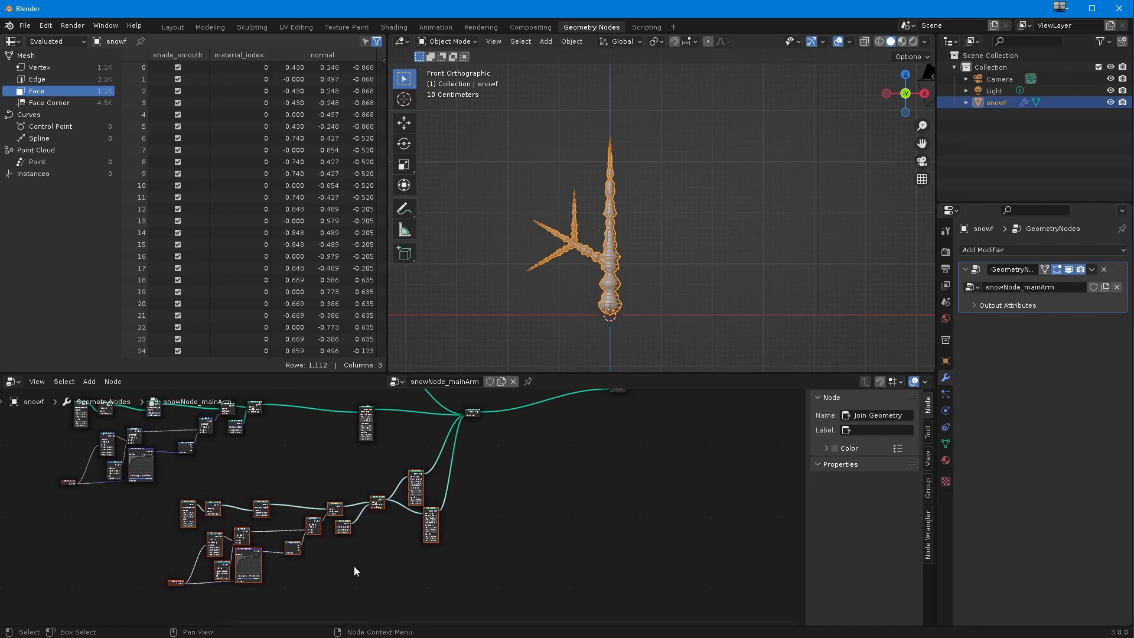
key(shift+d)
click(585, 596)
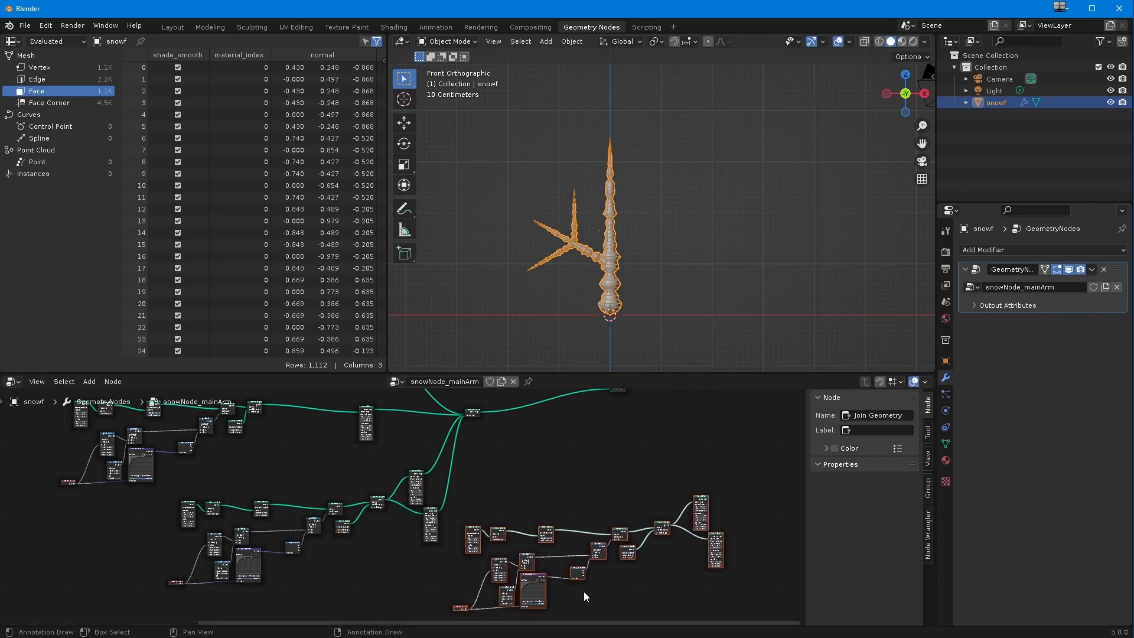
Step: Move Group Output and Join Geometry farther out, beyond the duplicated node chain
scroll(585, 597, down, 1)
middle_drag(512, 475, 254, 448)
drag(355, 396, 599, 436)
drag(222, 413, 431, 438)
drag(224, 419, 468, 435)
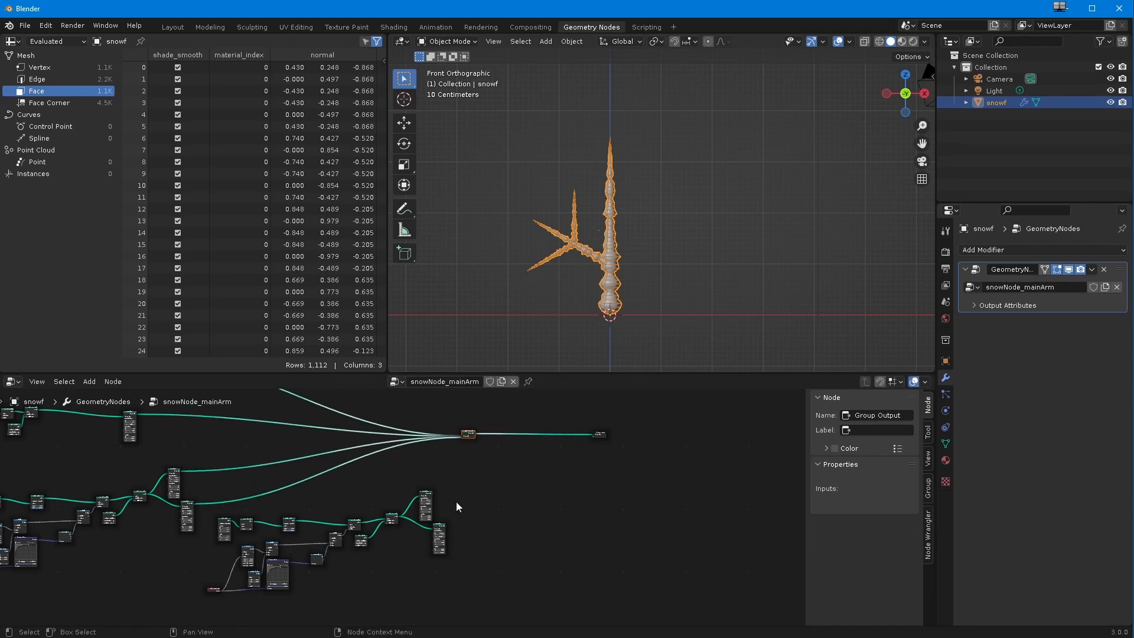
Step: Examine the duplicated node chain and the unconnected outputs of its two Transform nodes
scroll(400, 530, up, 4)
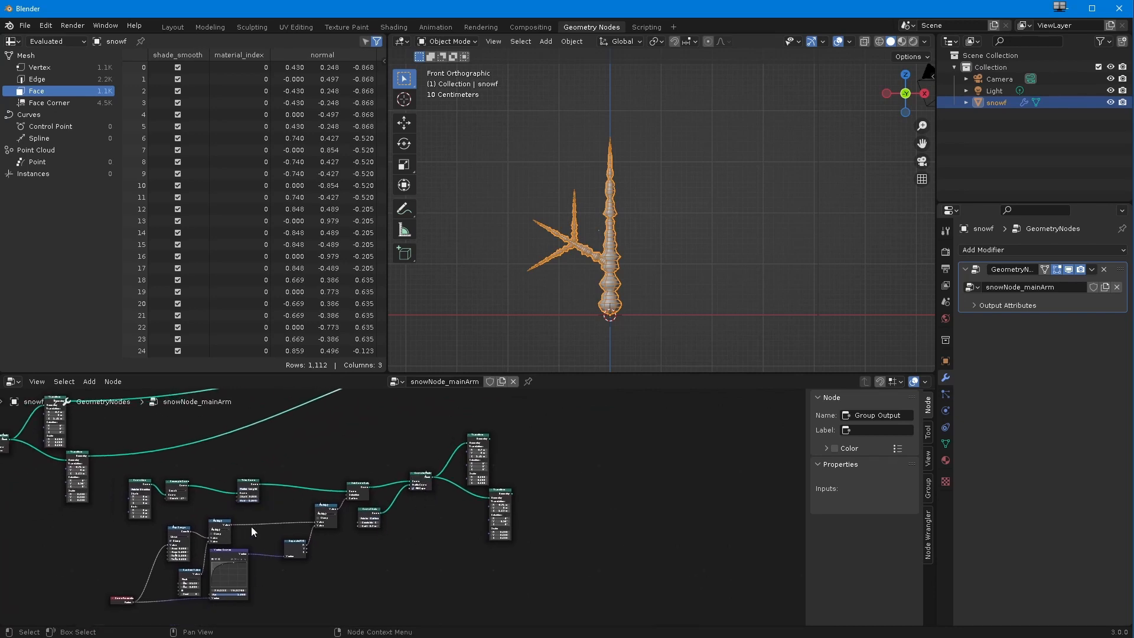
scroll(313, 556, down, 5)
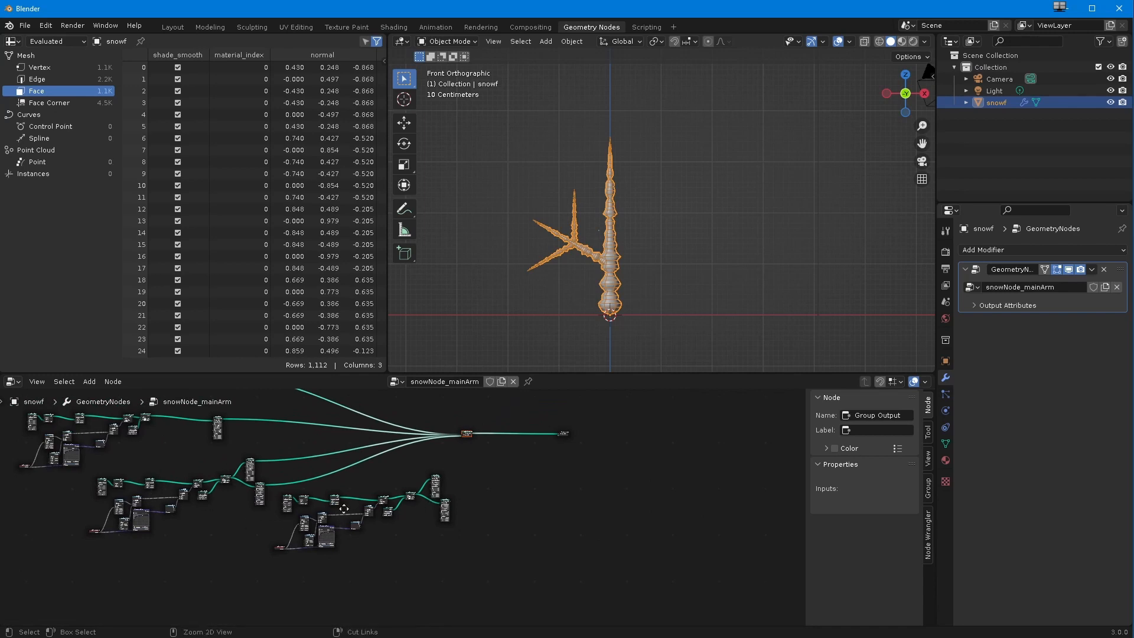
scroll(385, 455, up, 4)
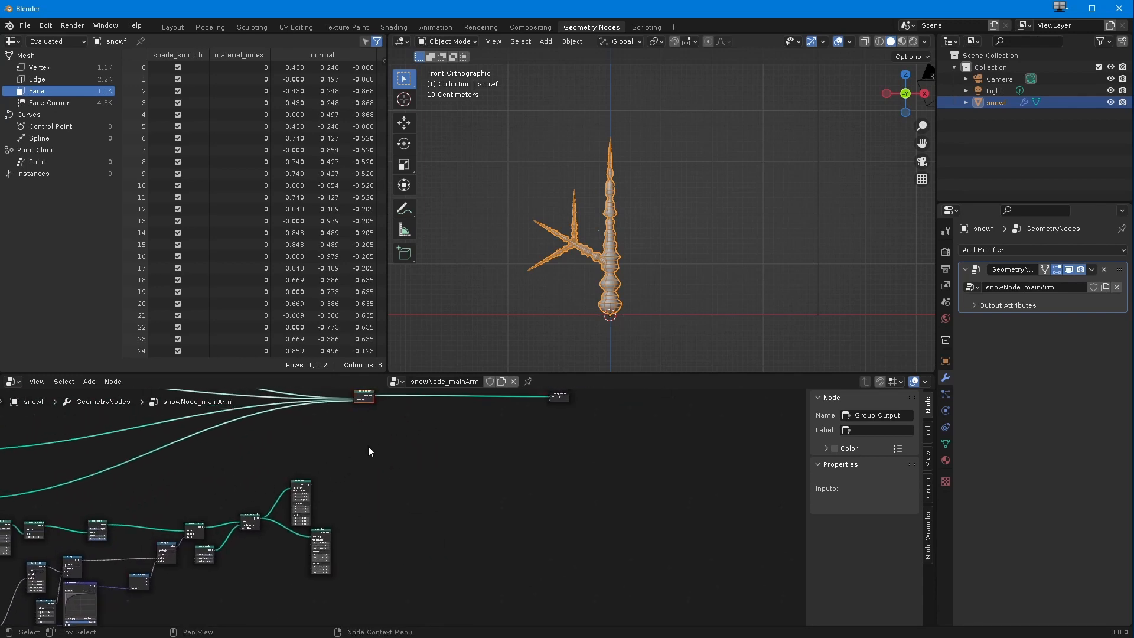
scroll(411, 502, up, 4)
middle_drag(303, 462, 292, 498)
drag(336, 393, 404, 409)
scroll(384, 496, up, 3)
middle_drag(328, 494, 340, 464)
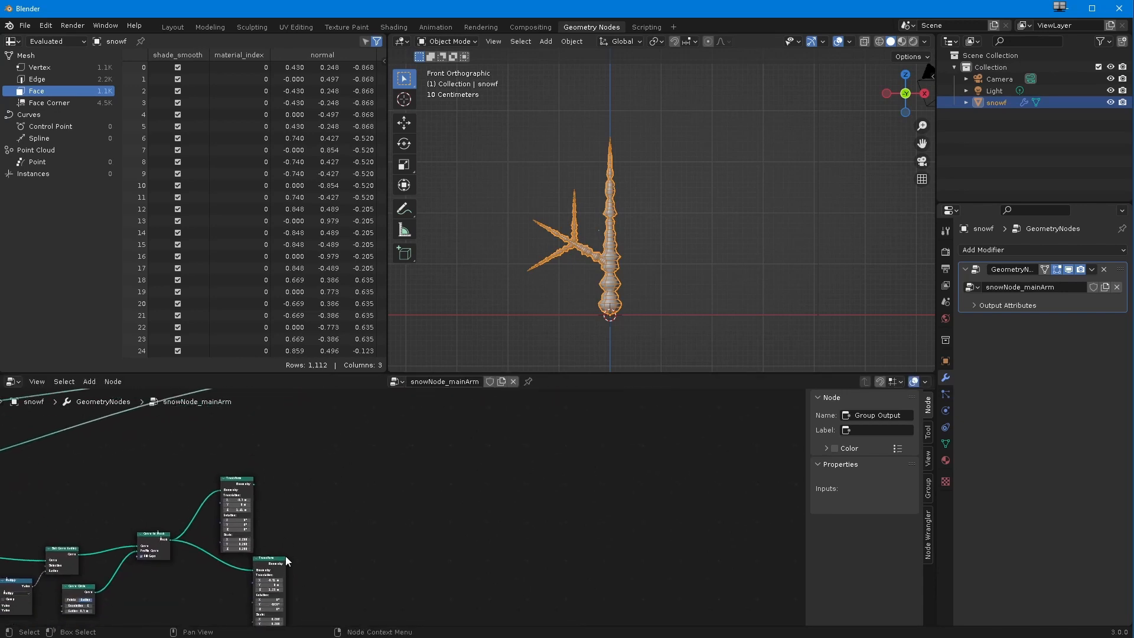
click(89, 382)
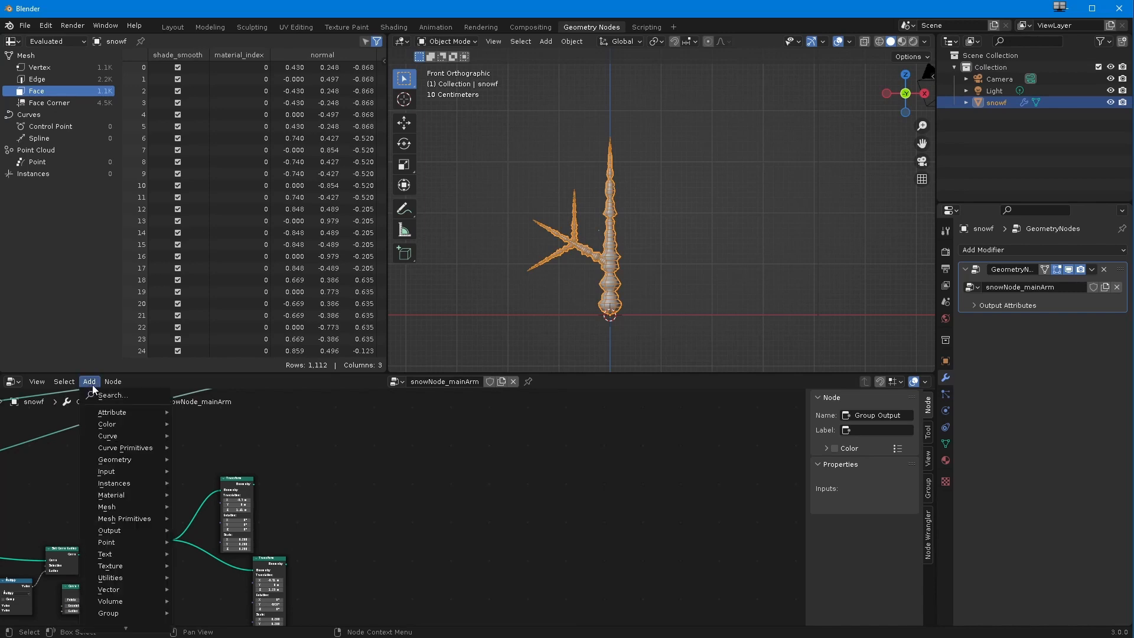
mouse_move(111, 518)
mouse_move(118, 459)
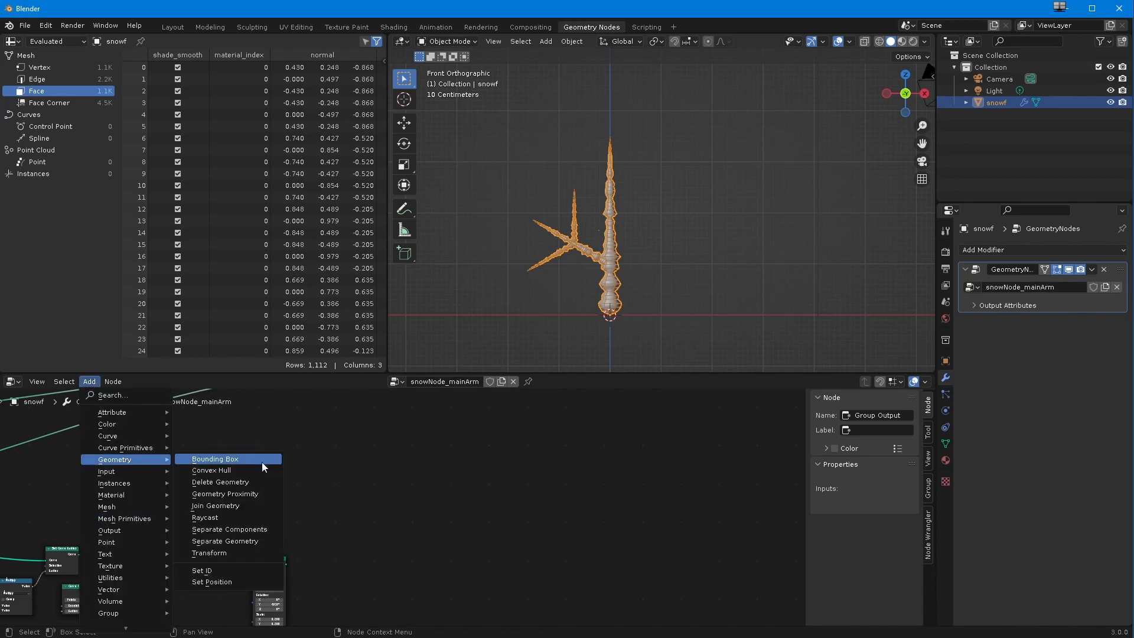
click(226, 552)
click(346, 499)
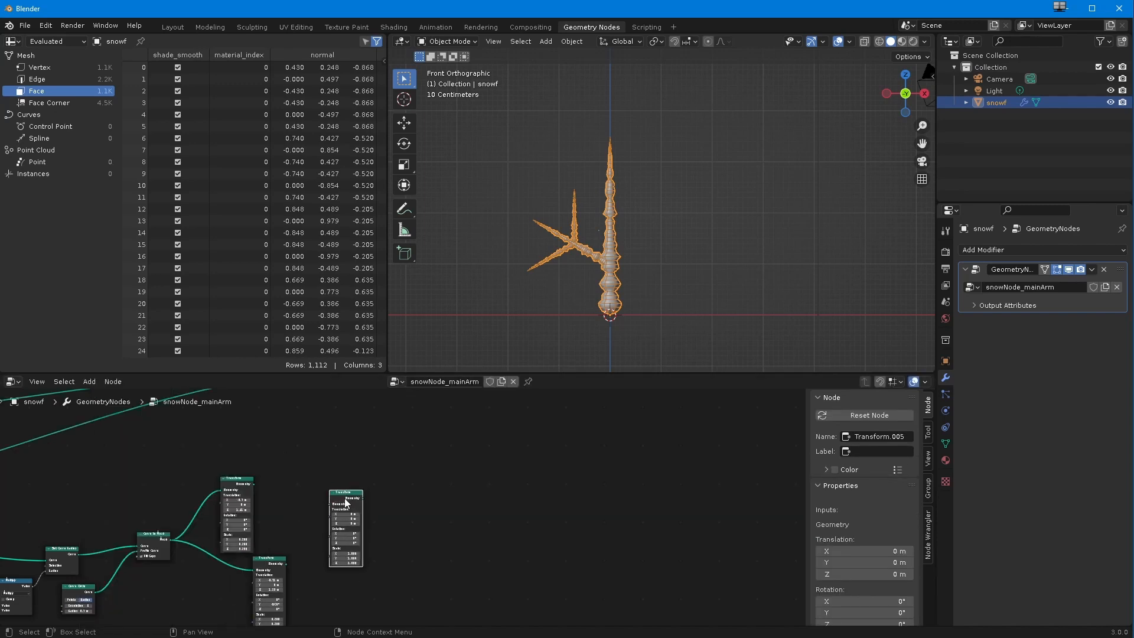
key(x)
Step: Add a Join Geometry node beyond the duplicated chain and feed both of its Transform outputs into it
click(91, 384)
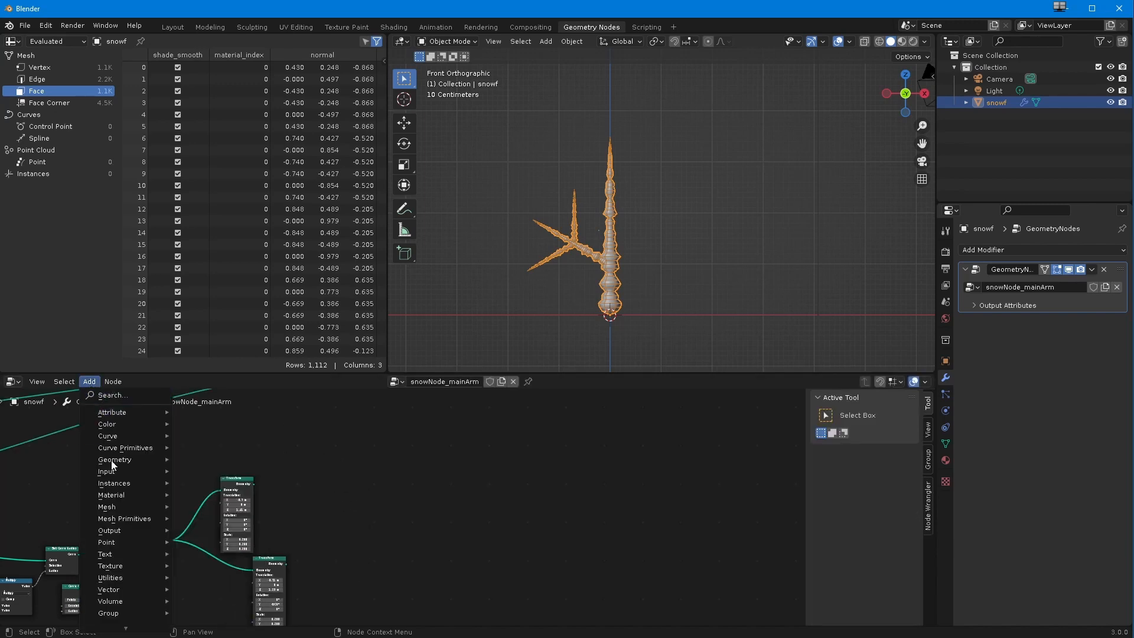
mouse_move(113, 460)
click(203, 506)
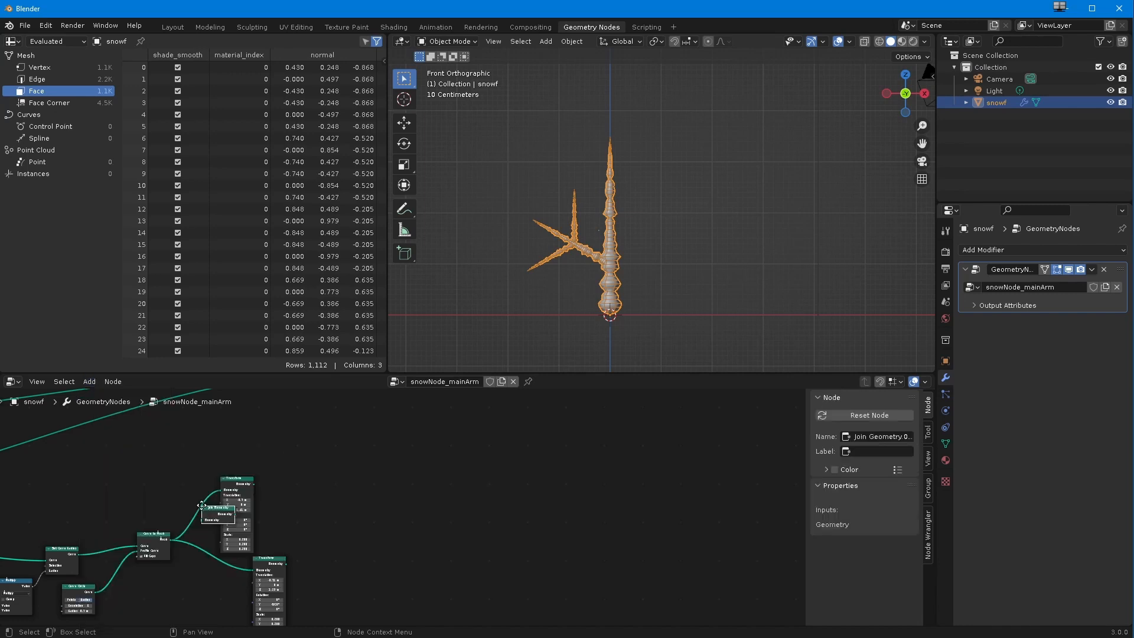
click(341, 504)
ctrl+middle_drag(297, 512, 361, 499)
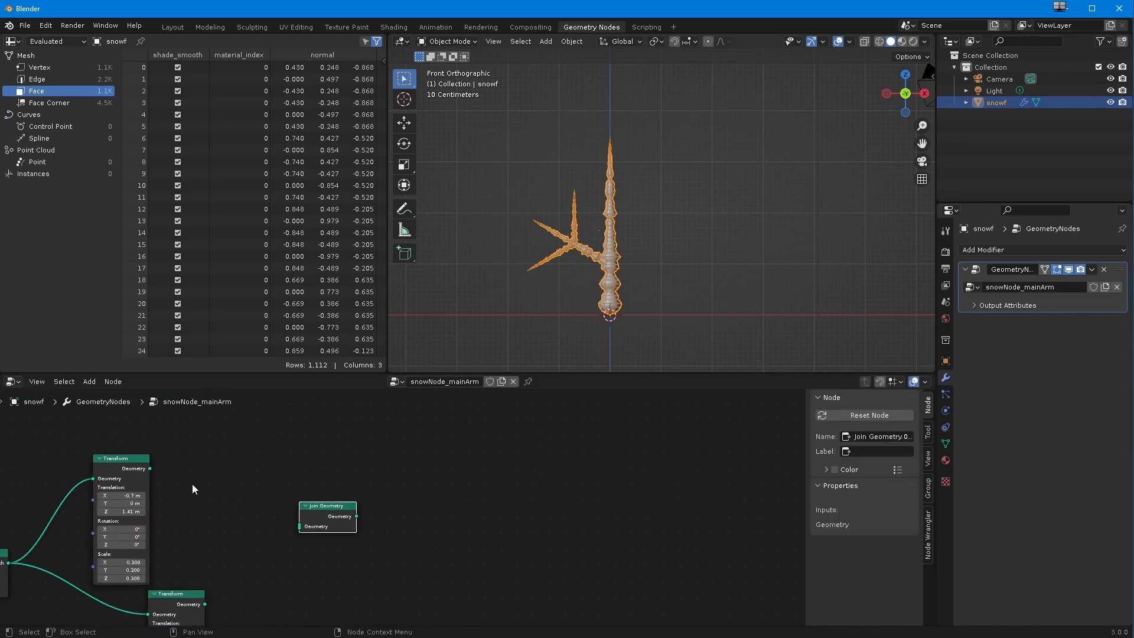
drag(151, 468, 300, 526)
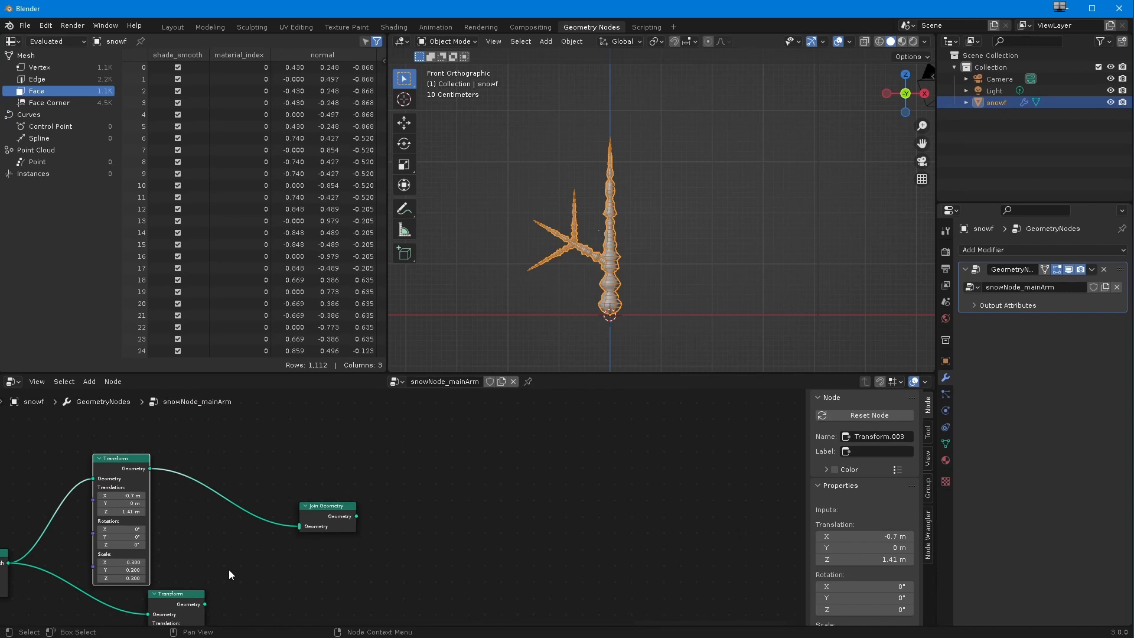
drag(205, 604, 300, 527)
scroll(300, 529, down, 4)
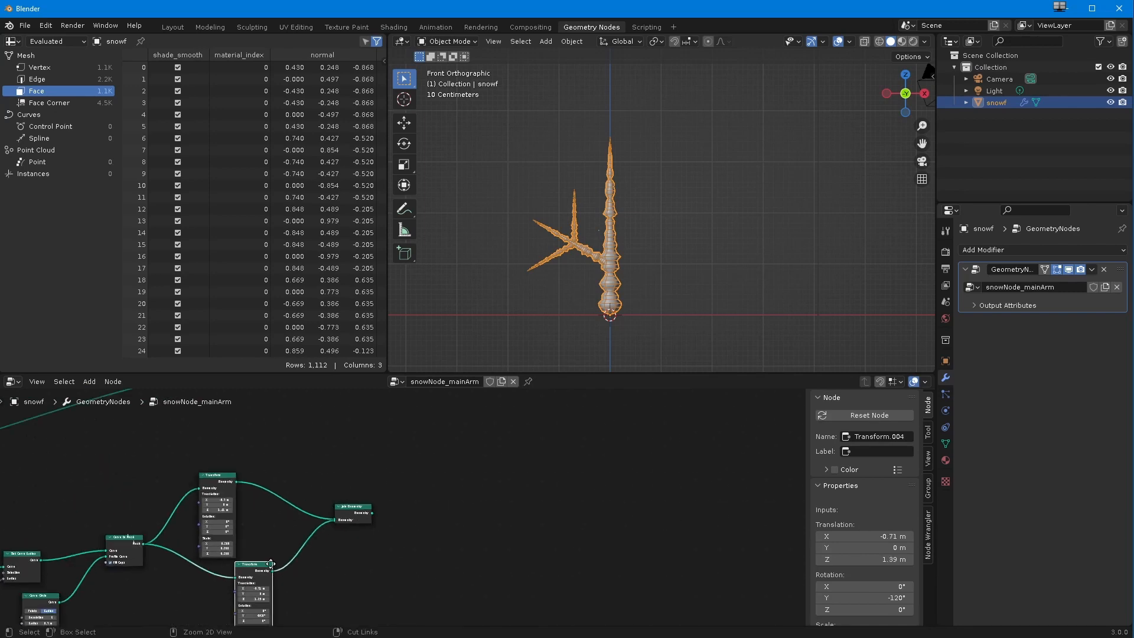
Step: Connect the duplicated chain's Join Geometry output to the main Join Geometry before Group Output
shift+middle_drag(300, 553, 263, 624)
drag(328, 603, 332, 549)
ctrl+middle_drag(332, 549, 341, 509)
drag(297, 594, 334, 492)
ctrl+middle_drag(269, 530, 399, 392)
ctrl+middle_drag(323, 485, 304, 535)
shift+middle_drag(304, 536, 247, 596)
drag(425, 495, 409, 536)
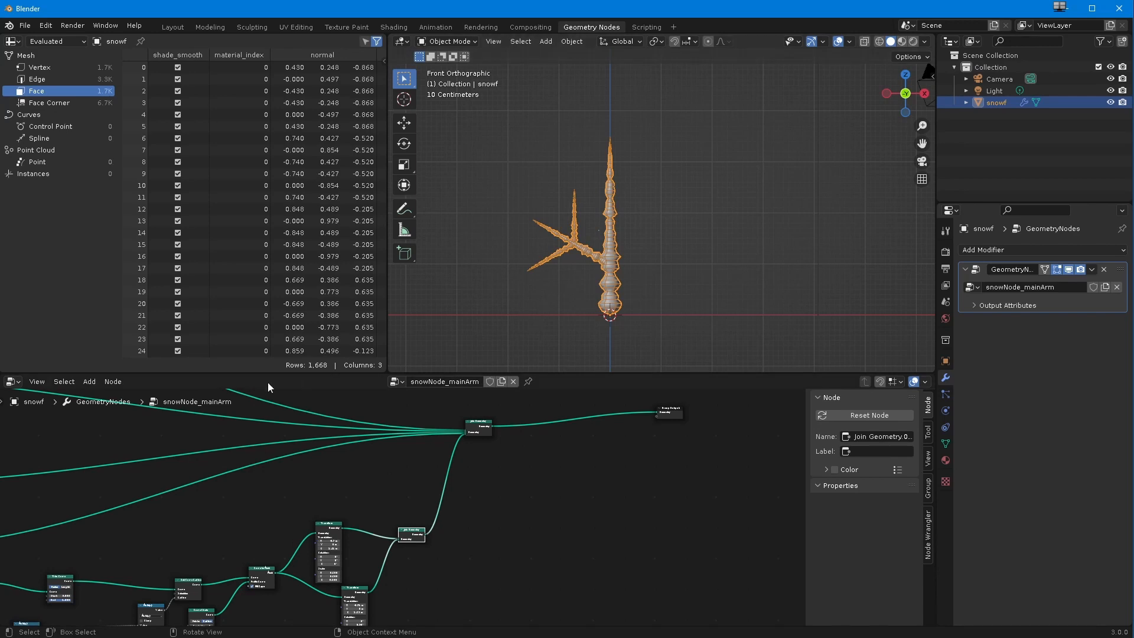
Step: Insert a Transform node on the link between the duplicated chain's Join Geometry and the main Join Geometry
click(89, 381)
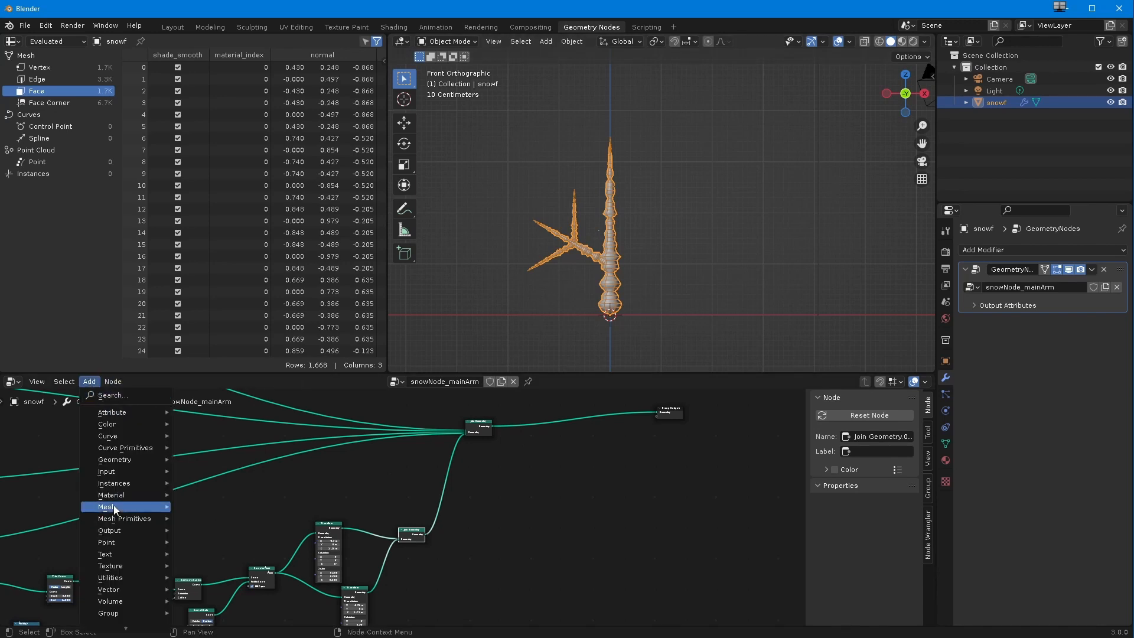
mouse_move(113, 459)
click(206, 554)
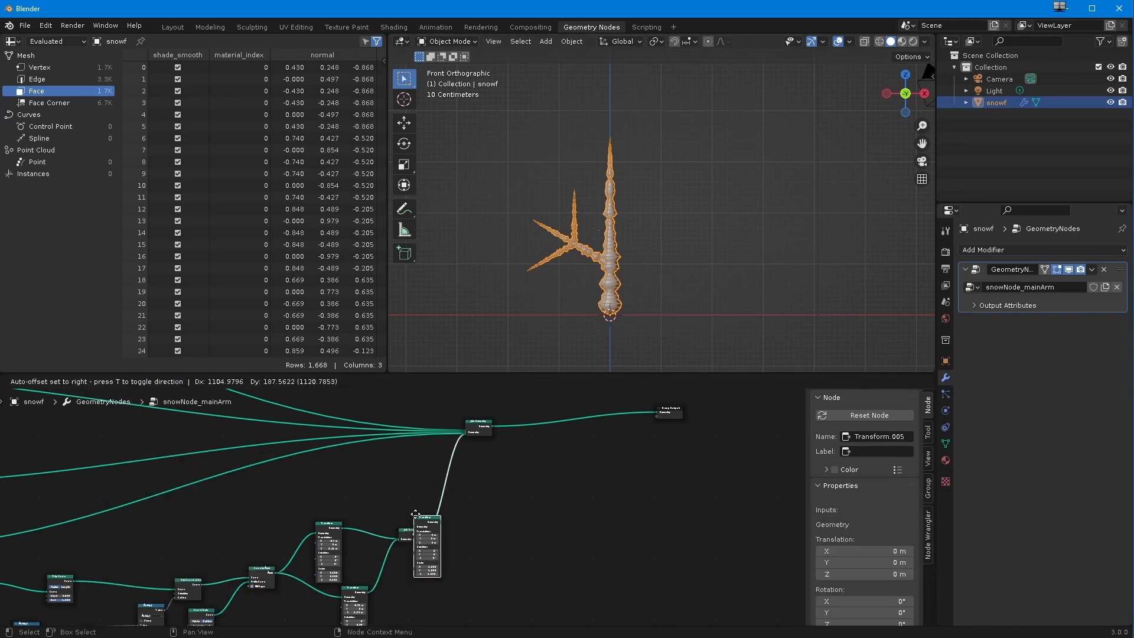
click(412, 547)
scroll(412, 546, up, 5)
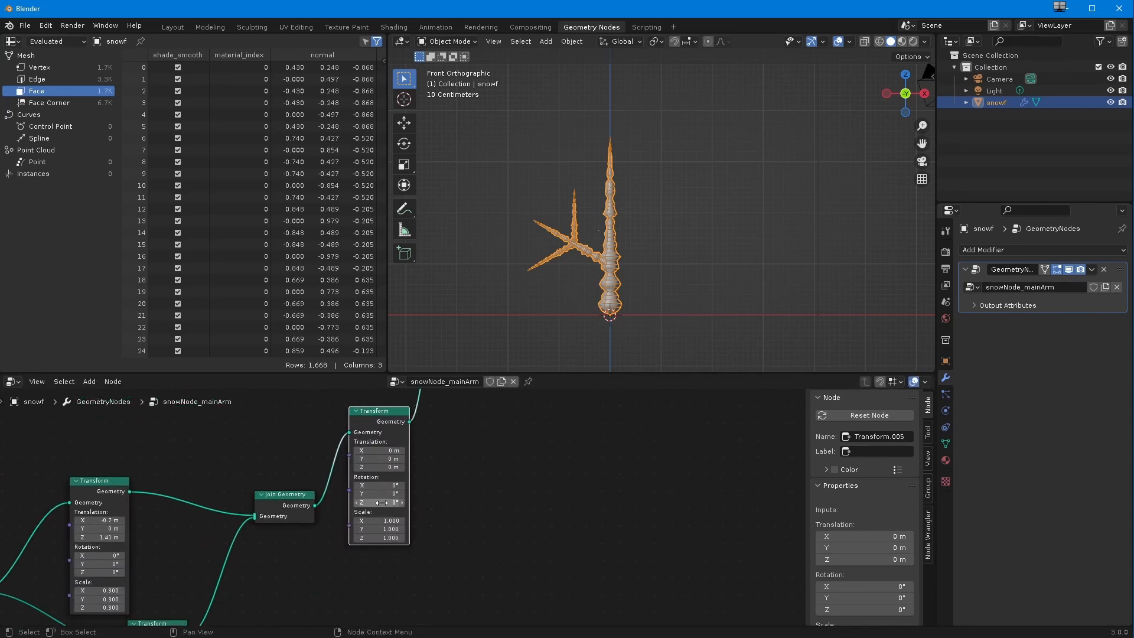
Step: Set the new Transform's Y rotation to -60°
drag(381, 494, 346, 493)
drag(112, 526, 11, 537)
click(382, 496)
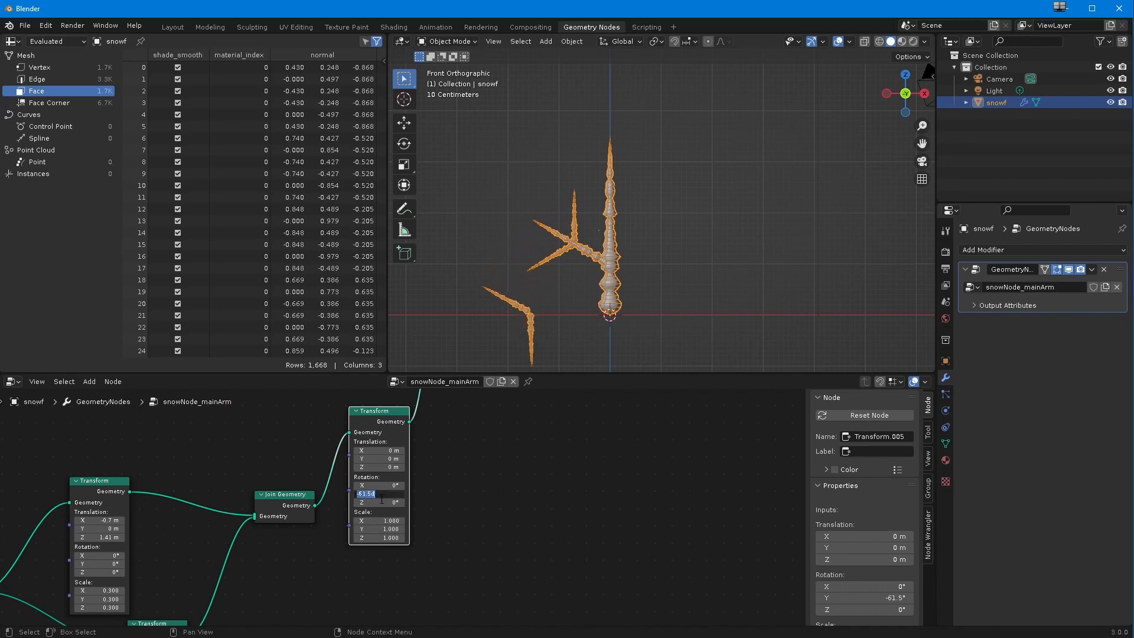
text(-60)
key(Return)
Step: Set the new Transform's Z translation to 1 m and its X translation to about 0.29 m
click(376, 467)
text(-1.5)
key(Return)
drag(377, 467, 389, 476)
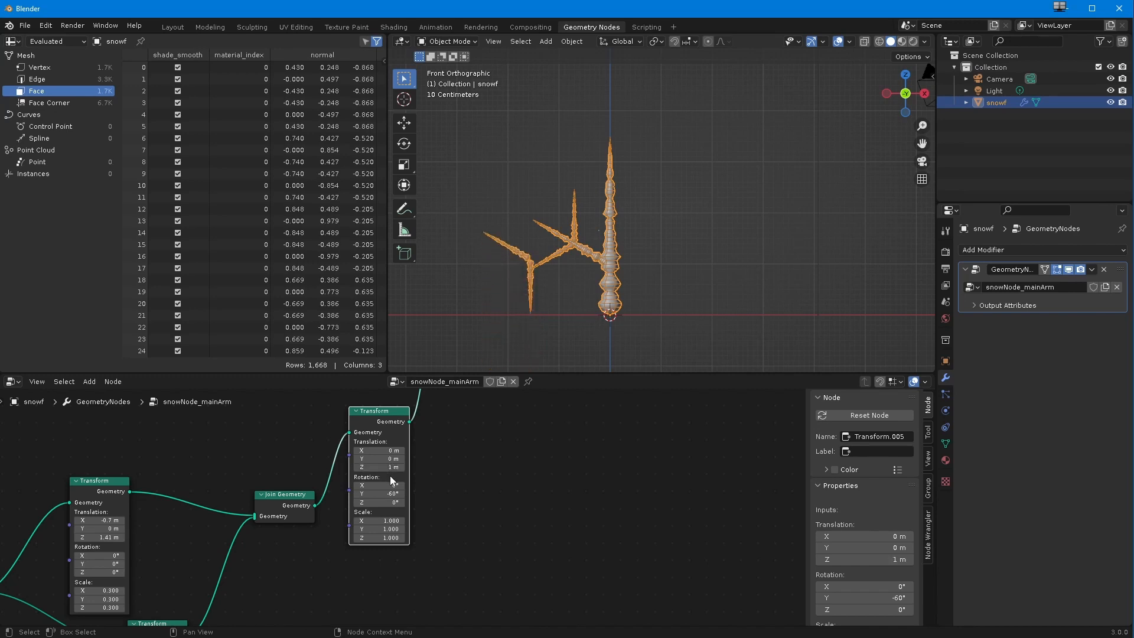
drag(371, 453, 401, 453)
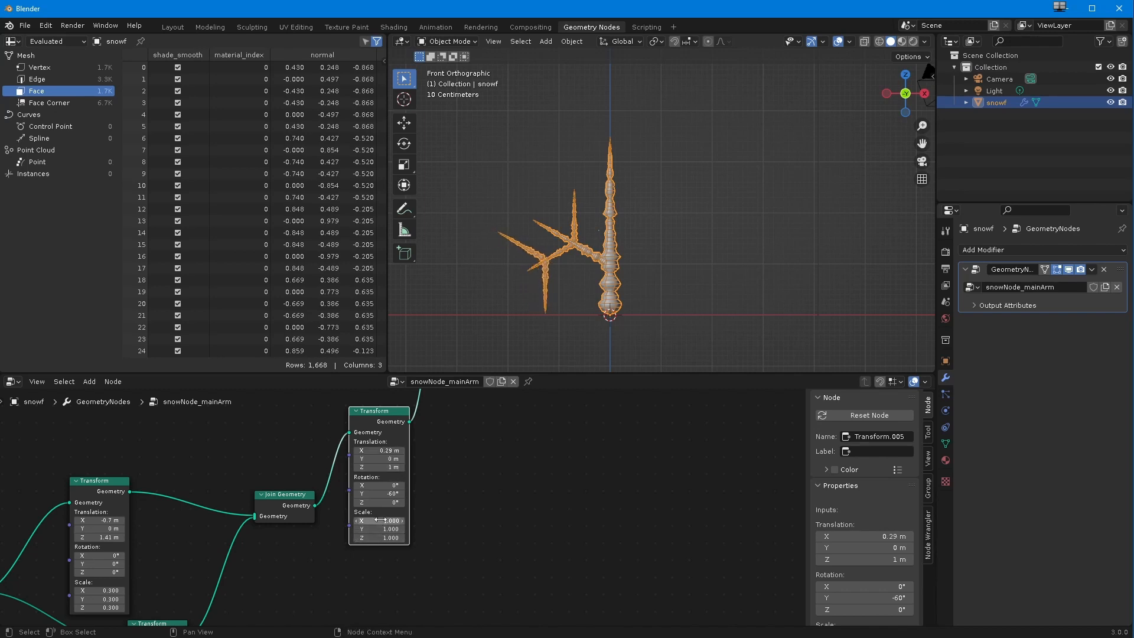
Step: Set the new Transform's scale to 0.5 on all three axes
text(0.25)
key(Return)
drag(375, 544, 373, 541)
text(.5)
key(Return)
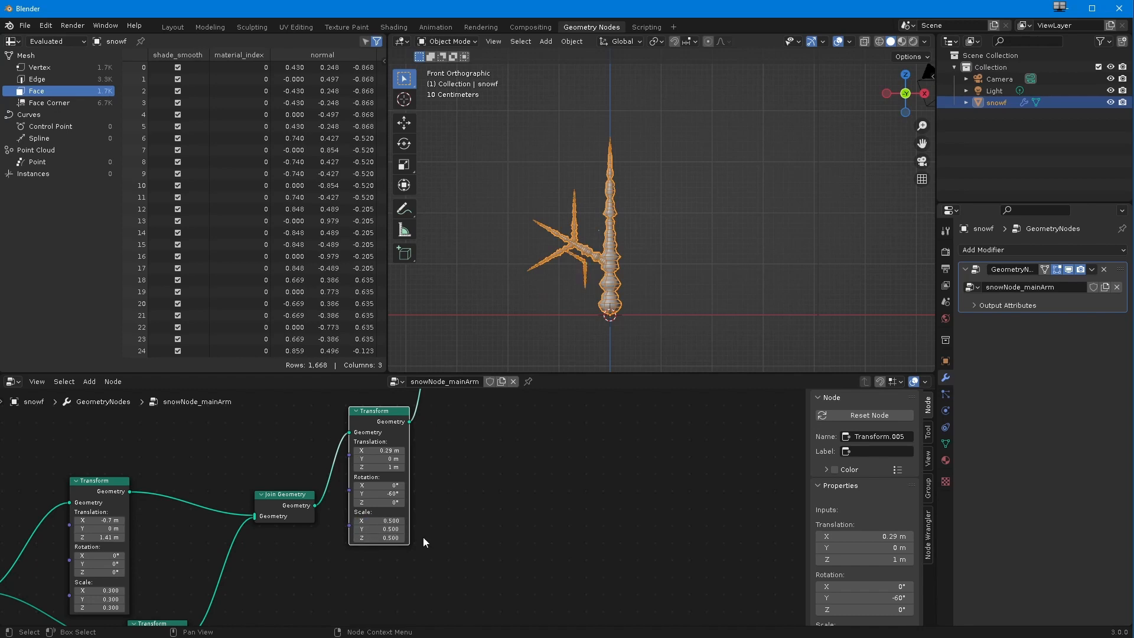
Step: Adjust the new Transform's translation to X -0.46 m and Z 1.06 m so the small fork sits on the side branch
click(377, 458)
click(375, 450)
drag(340, 454, 330, 454)
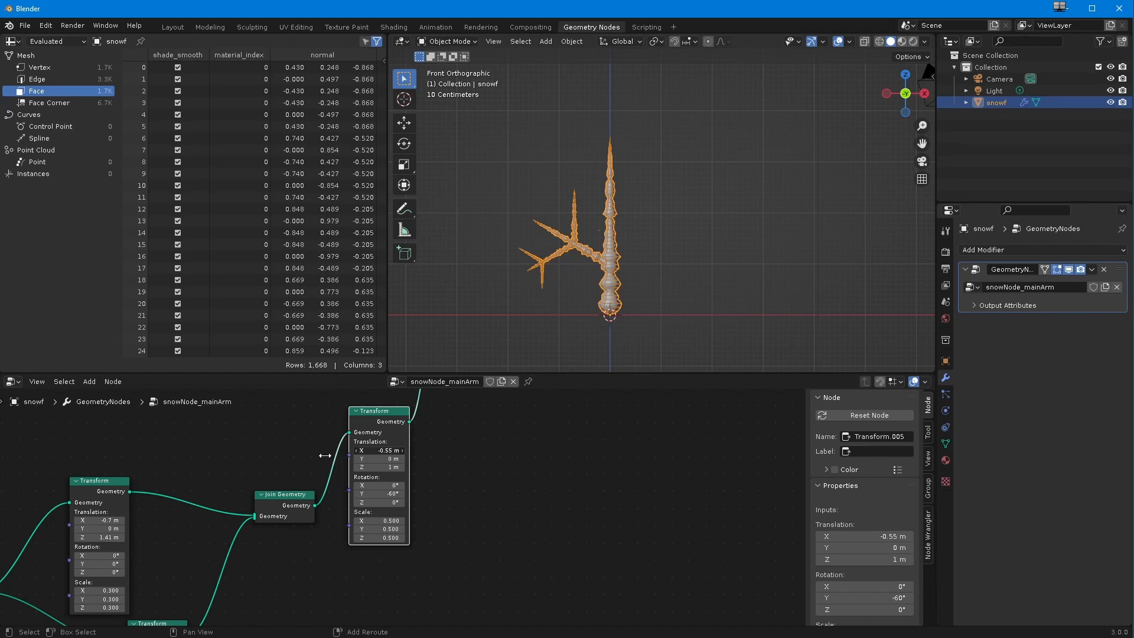
scroll(357, 469, down, 5)
drag(395, 456, 447, 447)
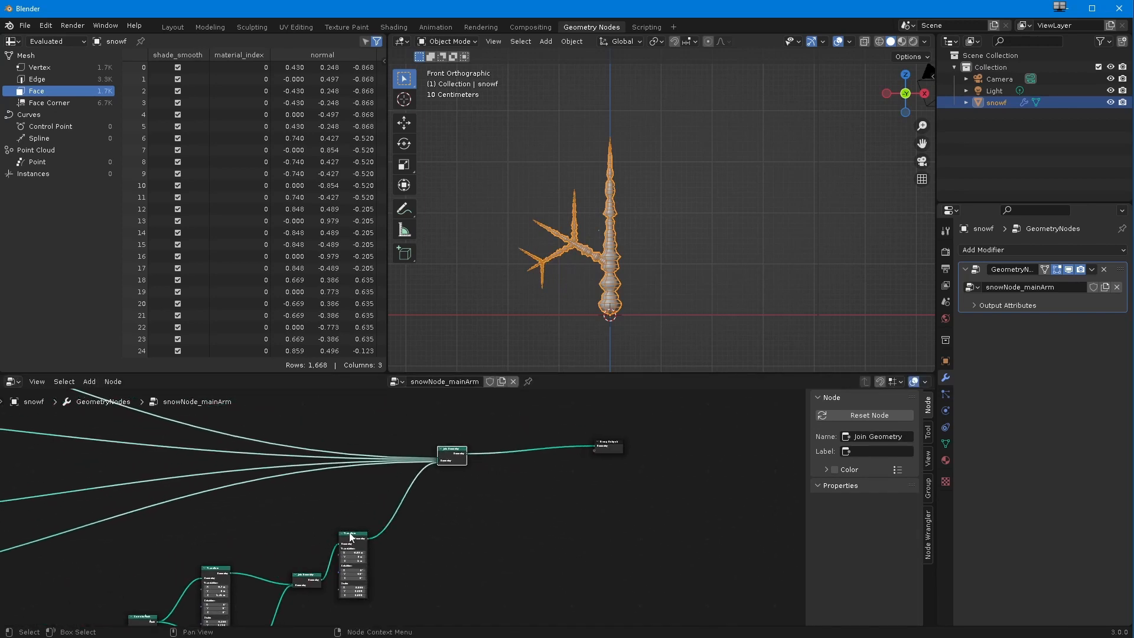
scroll(353, 520, up, 4)
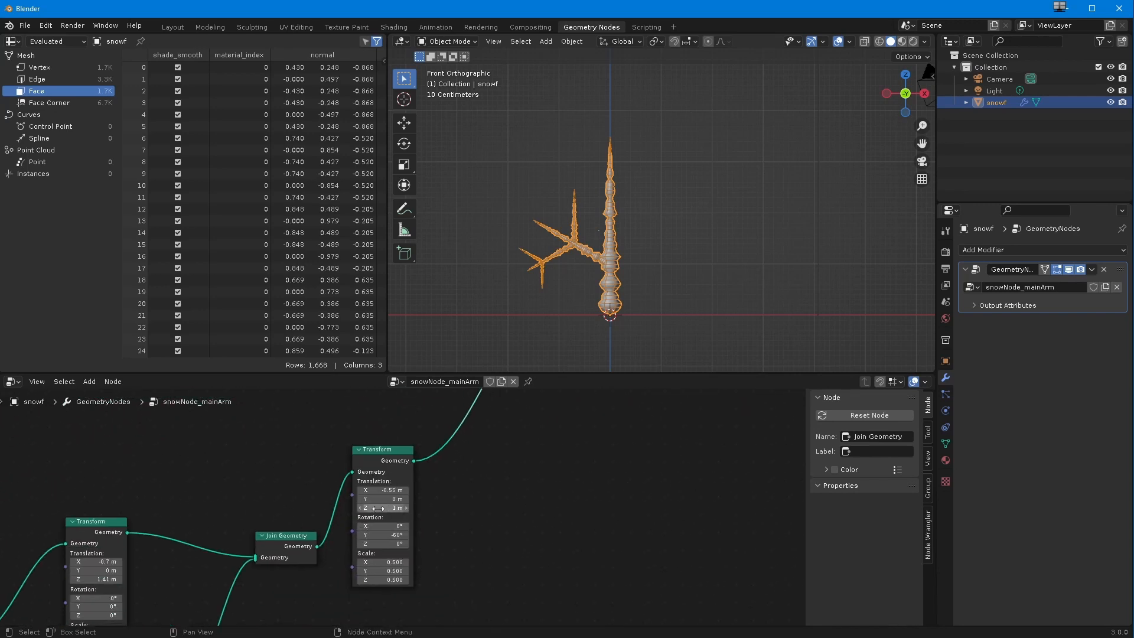
mouse_move(375, 508)
mouse_down()
mouse_move(390, 490)
mouse_move(381, 507)
mouse_up()
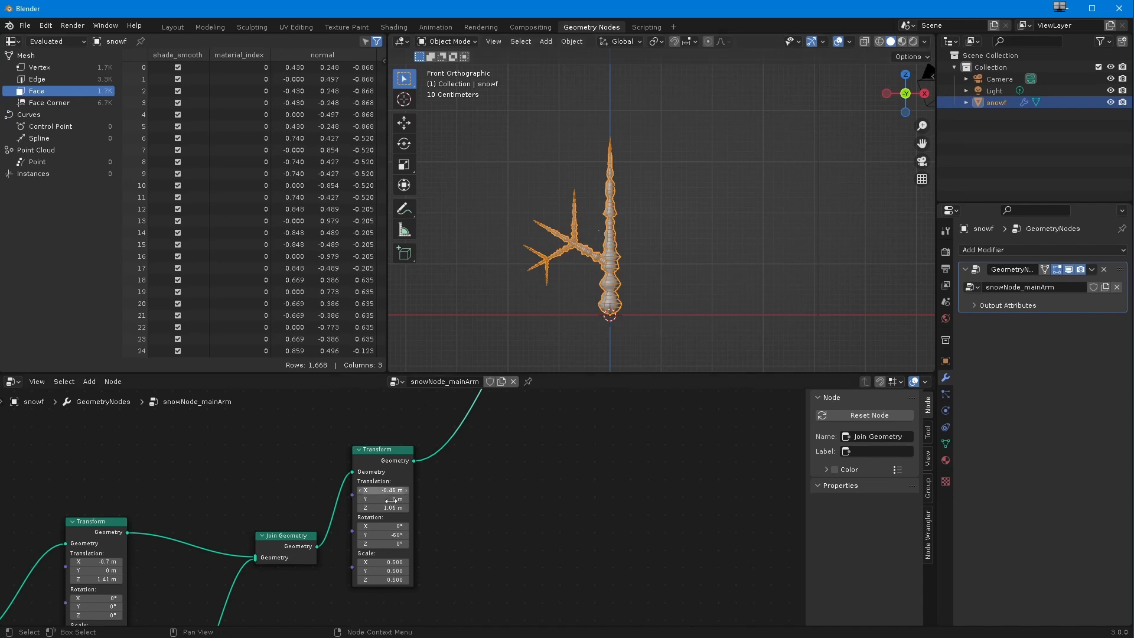
Step: Move Group Output and the main Join Geometry farther away from the branch chains
scroll(405, 571, down, 6)
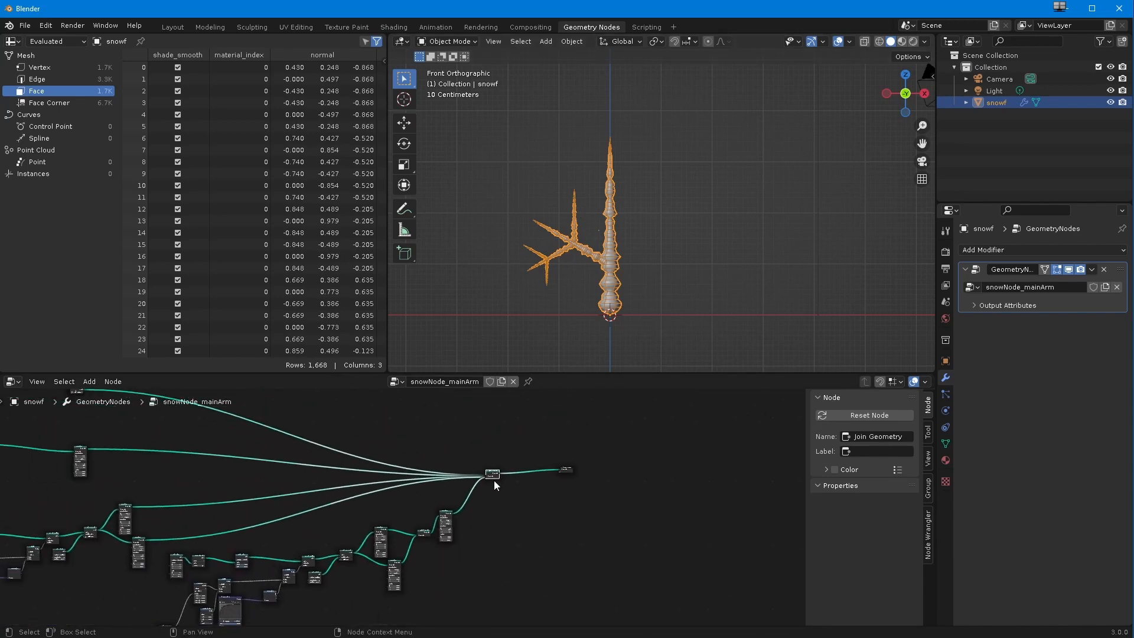
drag(563, 470, 715, 469)
drag(541, 448, 512, 472)
key(g)
drag(475, 453, 536, 507)
drag(495, 471, 608, 471)
Step: Scale down the spacing of the first two branch chains' nodes, and likewise the duplicated chain's nodes
ctrl+middle_drag(313, 451, 295, 608)
shift+middle_drag(264, 536, 336, 550)
drag(98, 458, 345, 599)
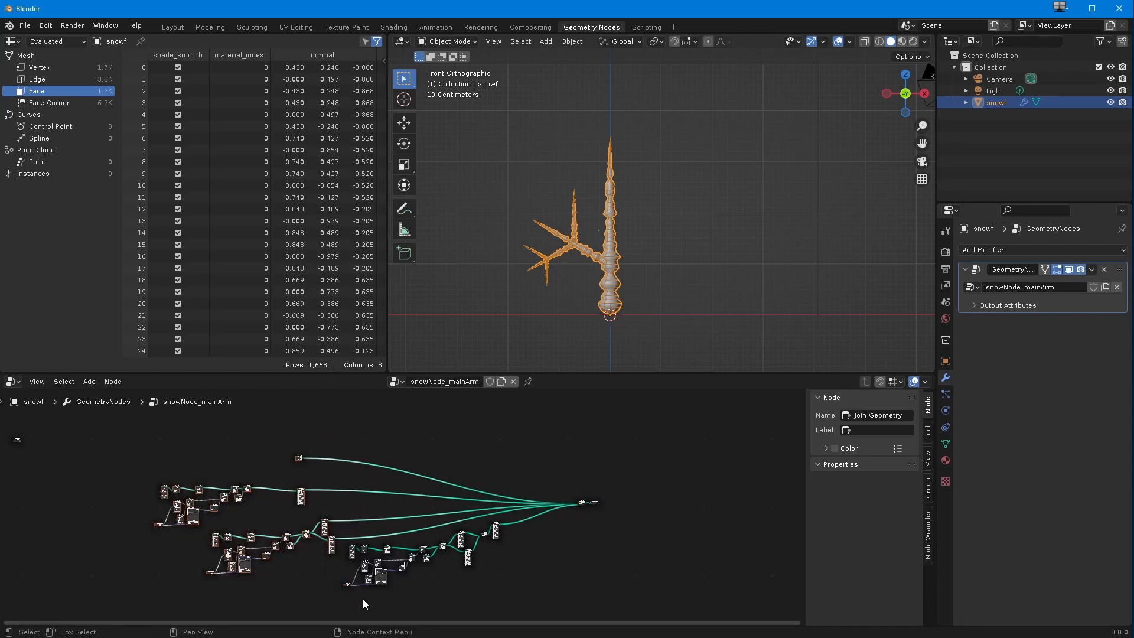
key(s)
click(293, 564)
drag(522, 603, 334, 490)
key(s)
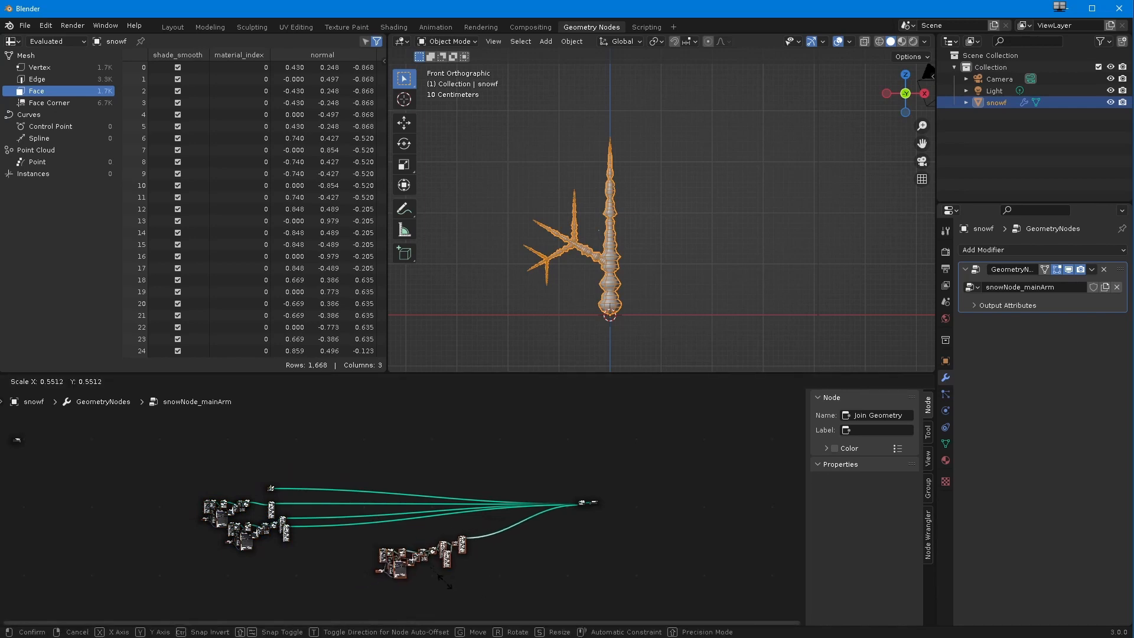
click(387, 558)
Step: Move the compacted duplicate chain below the other chains and bring the main Join Geometry and Group Output closer
drag(503, 592, 359, 533)
drag(463, 544, 317, 565)
key(g)
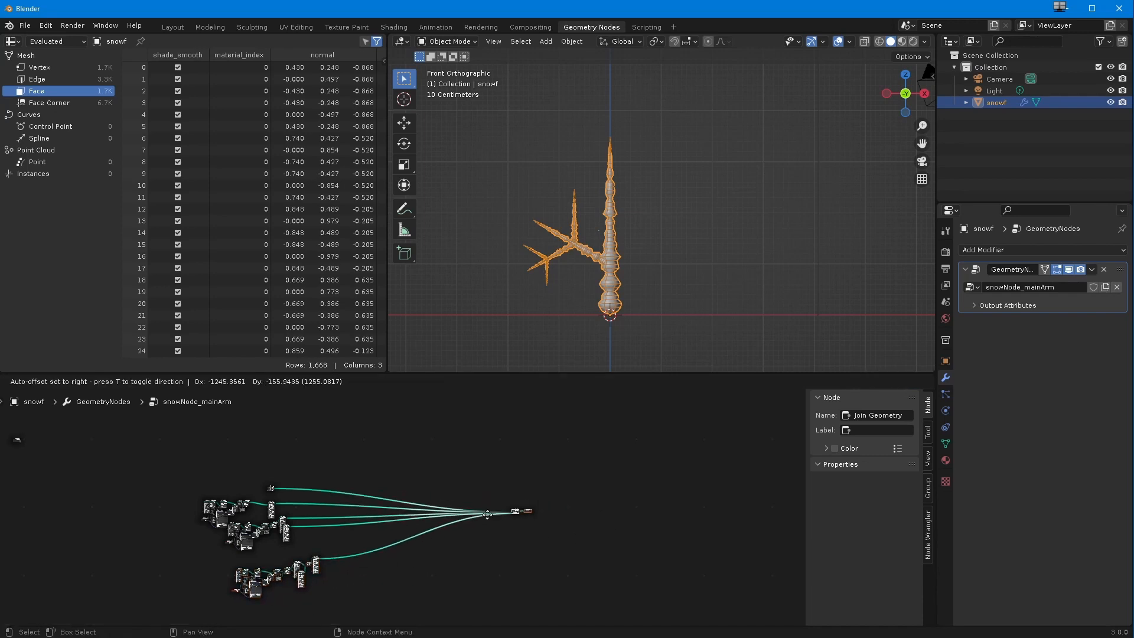
click(356, 520)
scroll(345, 507, up, 5)
shift+middle_drag(313, 536, 420, 473)
scroll(401, 475, up, 5)
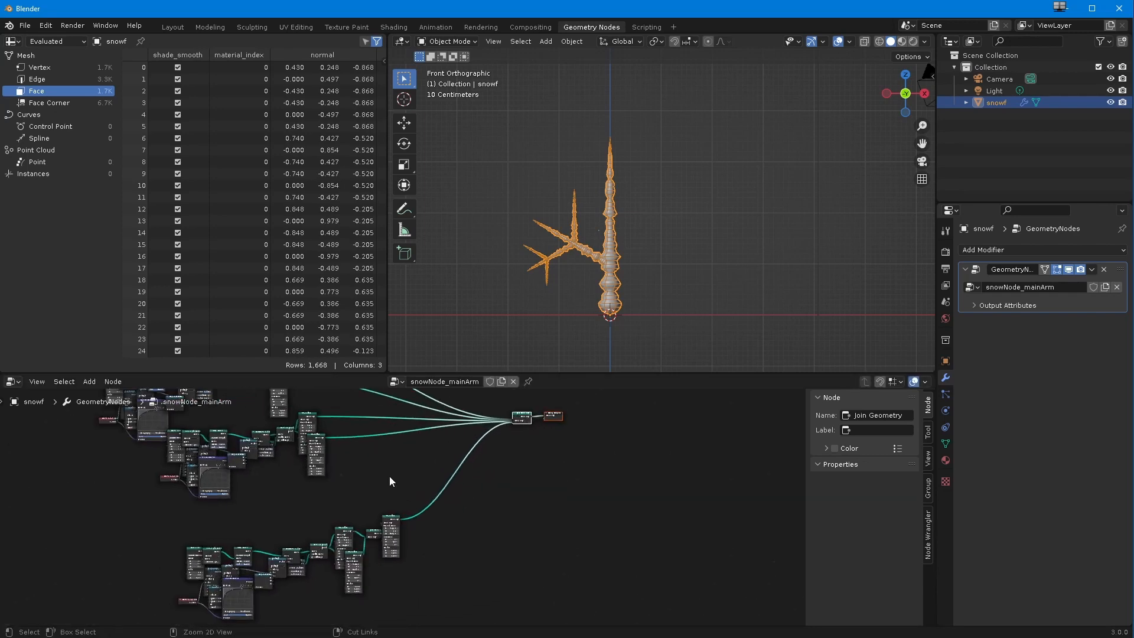
scroll(355, 504, up, 3)
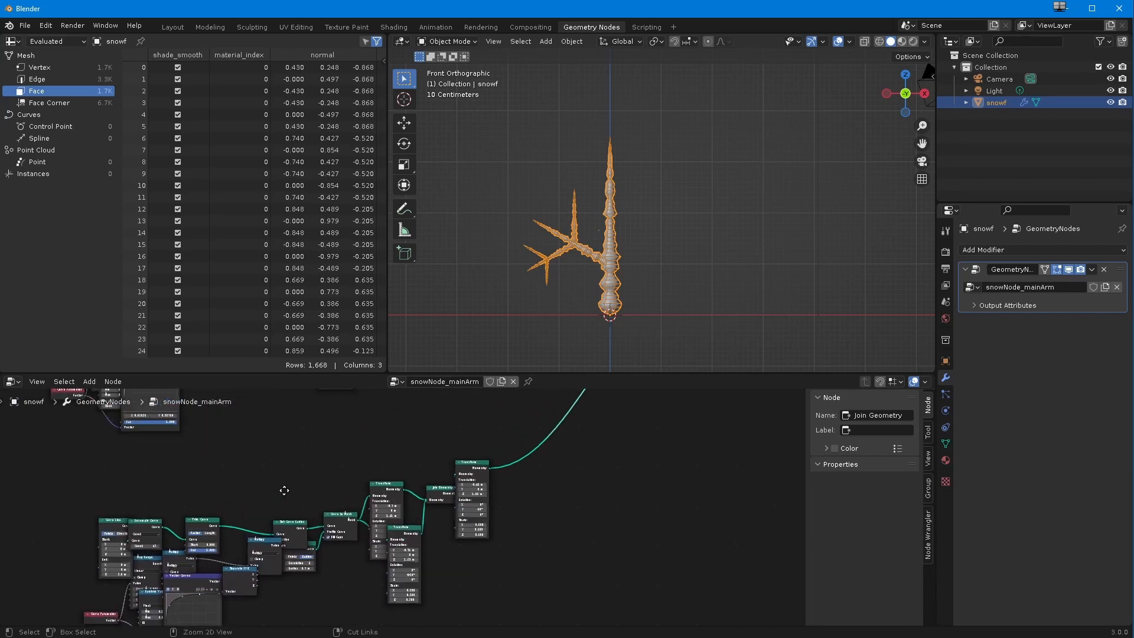
middle_drag(283, 490, 383, 440)
scroll(216, 469, down, 1)
drag(217, 425, 595, 608)
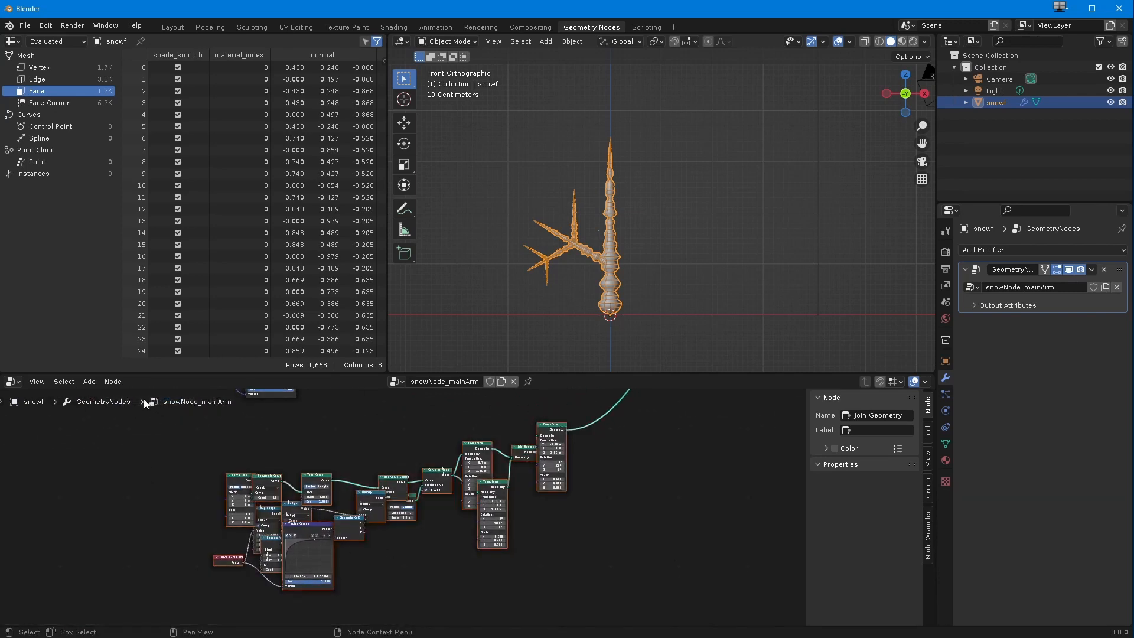
click(112, 382)
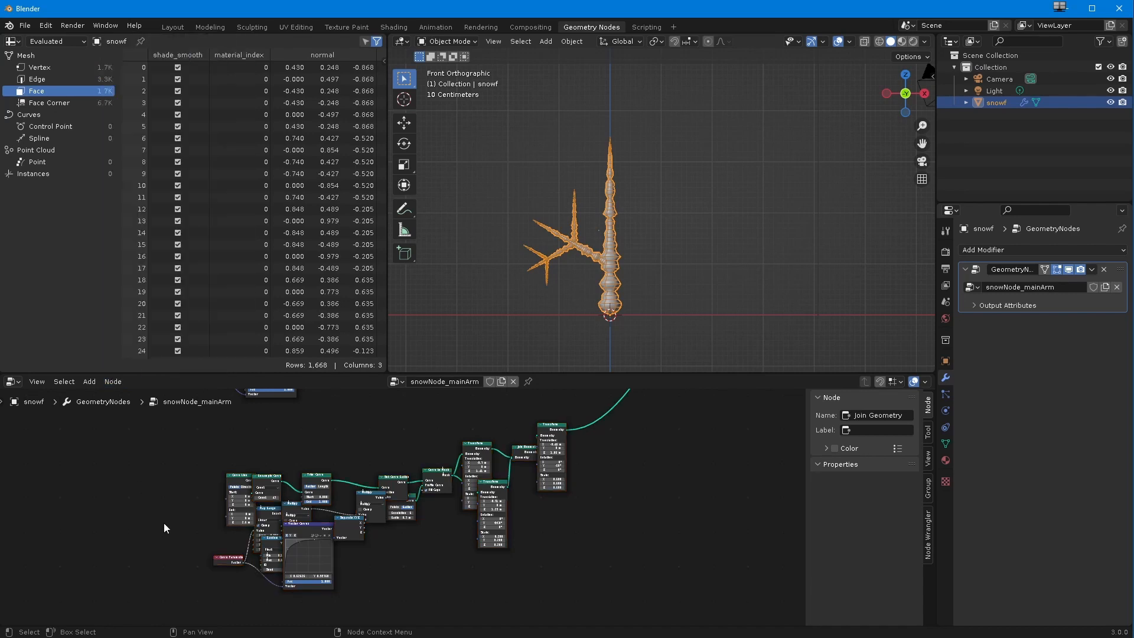
Step: Move the duplicated chain's starting nodes, including Curve Line, Resample Curve and Curve Parameter, away from the rest of the chain
drag(132, 464, 293, 620)
key(b)
drag(179, 450, 278, 611)
key(g)
click(252, 518)
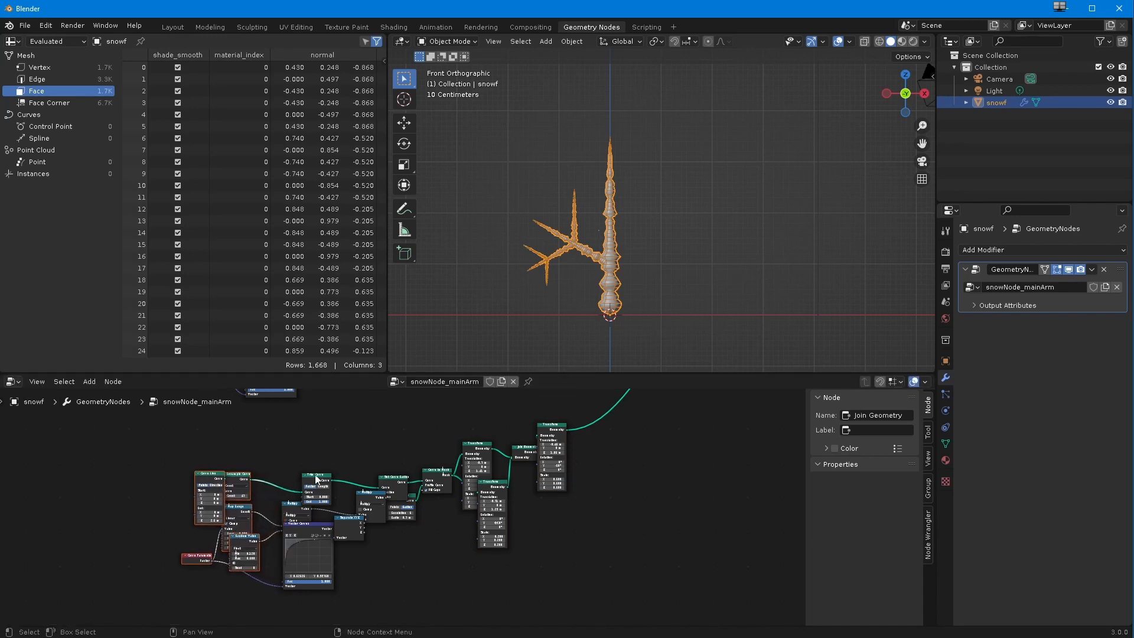
Step: Spread out the overlapping Trim Curve, Set Curve Radius, curve graph, Multiply and Curve Circle nodes in the duplicated chain
drag(316, 475, 315, 462)
drag(389, 475, 378, 458)
drag(300, 513, 335, 545)
click(340, 527)
drag(371, 499, 367, 507)
click(399, 496)
drag(148, 430, 587, 598)
right_click(369, 508)
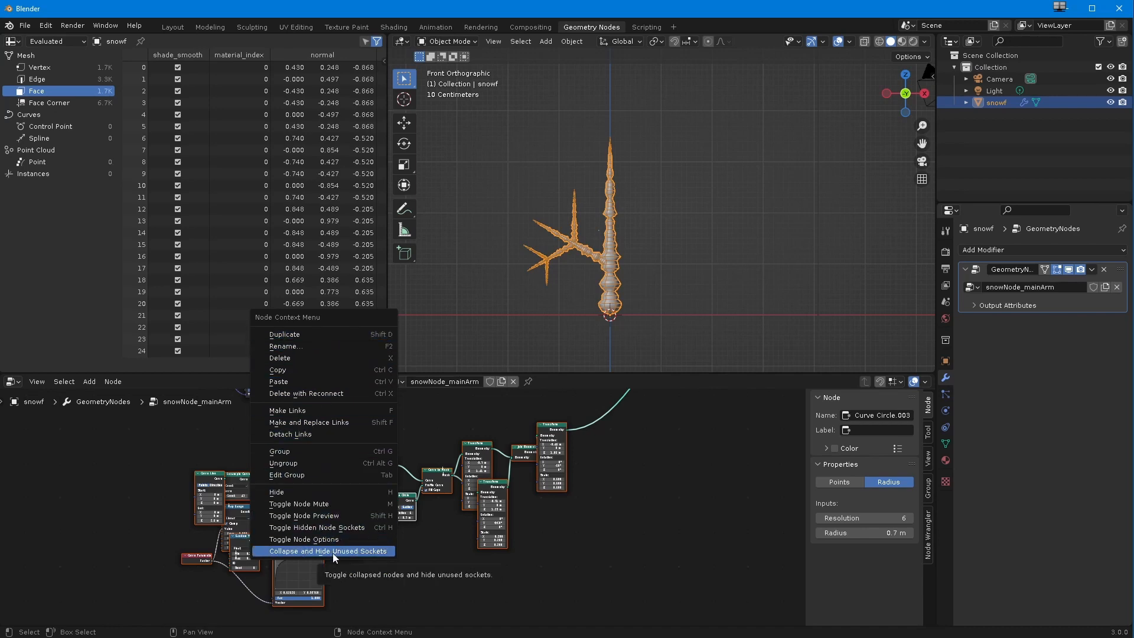
click(97, 493)
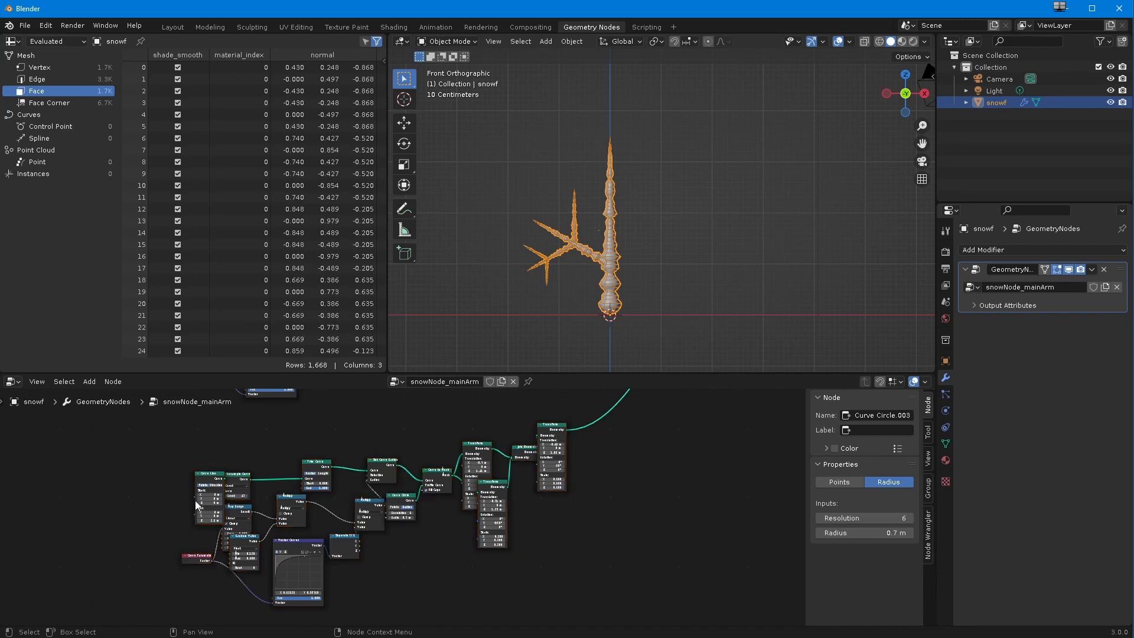
Step: Move the duplicated chain's last Transform farther away from the Join Geometry that feeds it
scroll(413, 561, down, 2)
shift+middle_drag(413, 562, 126, 566)
scroll(247, 566, down, 3)
shift+middle_drag(247, 578, 243, 634)
drag(476, 515, 417, 490)
scroll(362, 503, up, 2)
middle_drag(362, 503, 531, 437)
scroll(390, 499, up, 3)
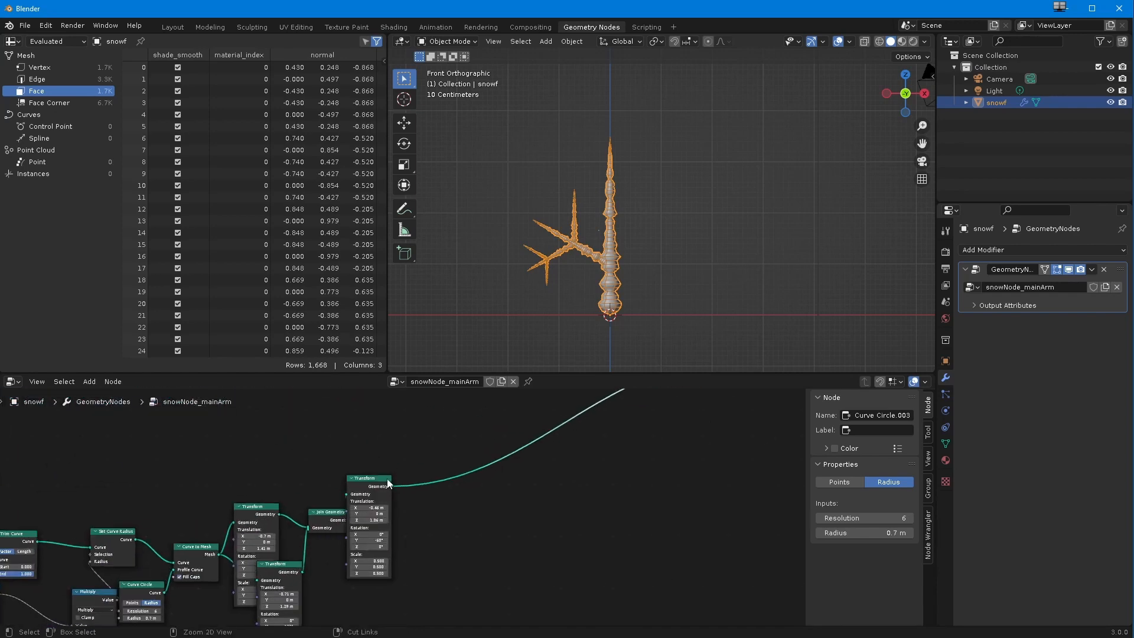
drag(364, 481, 427, 485)
Step: Try a slightly different Y rotation on the duplicated chain's last Transform and restore it to -60°
drag(418, 554, 431, 556)
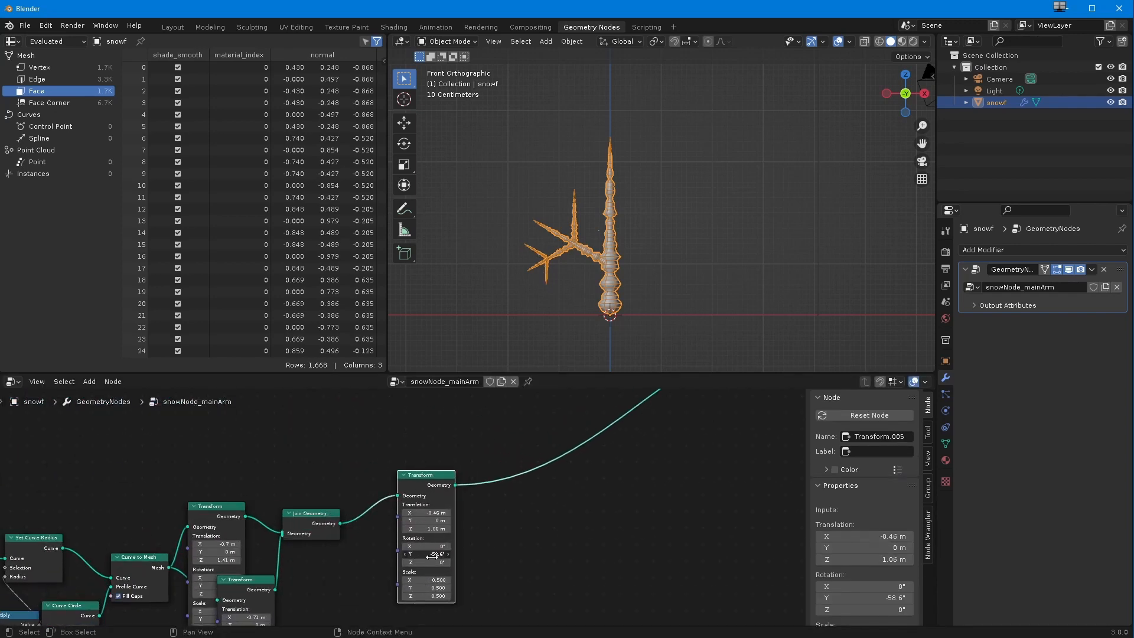
click(429, 556)
text(-60)
key(Return)
Step: Reposition the last Transform in the open space between the branch's Join Geometry and the main Join Geometry
scroll(334, 562, down, 4)
middle_drag(299, 615, 254, 448)
middle_drag(274, 497, 275, 522)
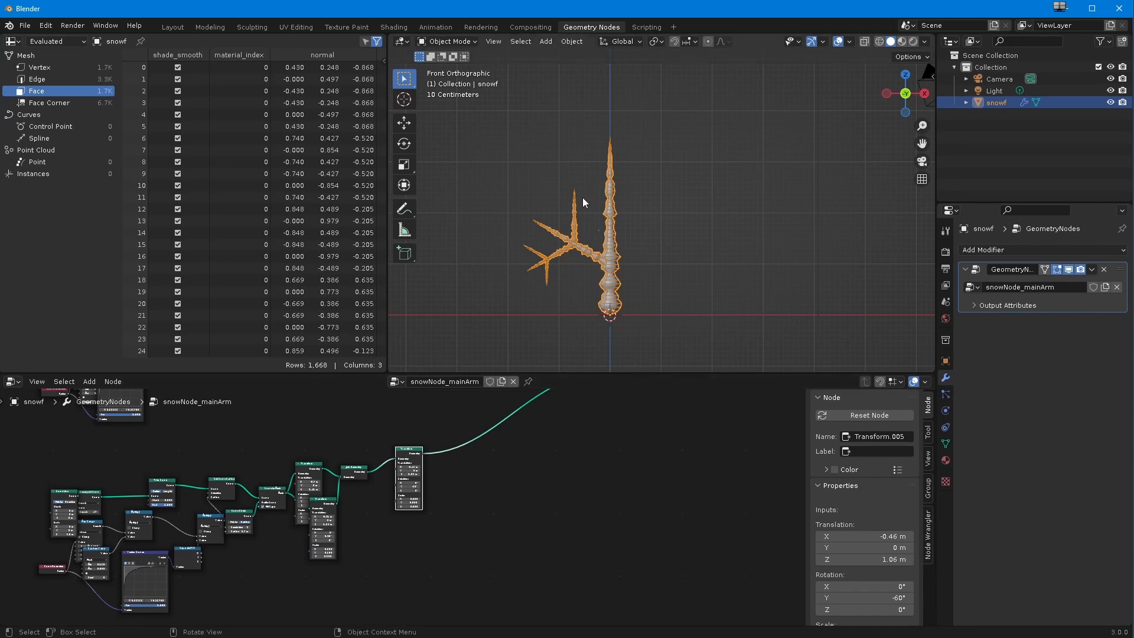
scroll(539, 506, up, 3)
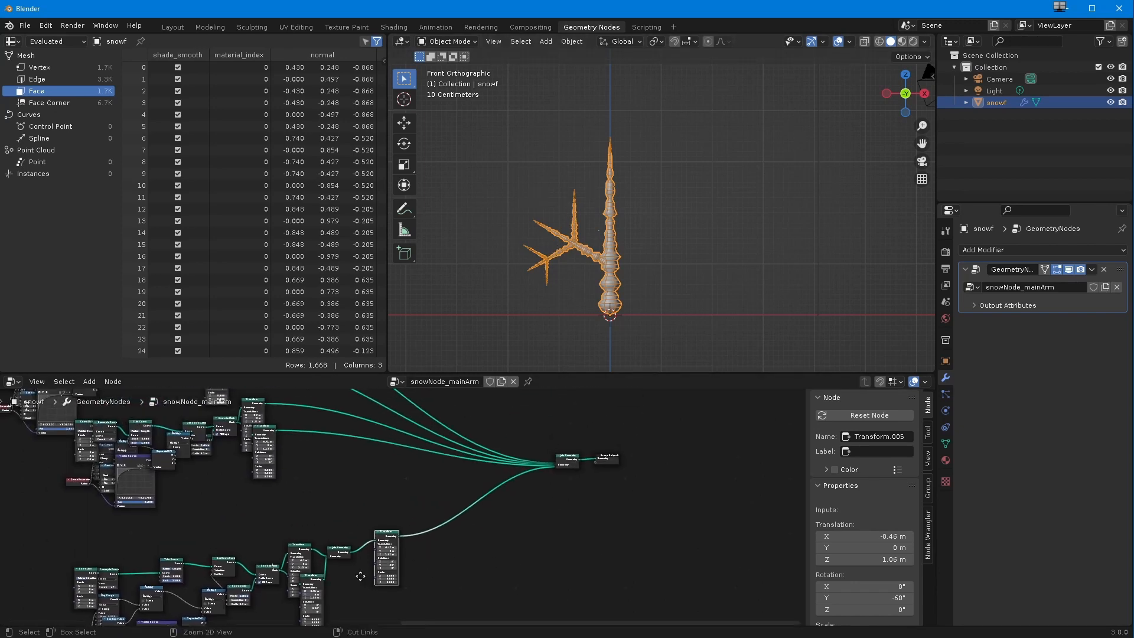
scroll(359, 520, up, 3)
shift+scroll(360, 523, down, 5)
drag(367, 472, 462, 469)
scroll(431, 476, down, 2)
middle_drag(370, 531, 313, 531)
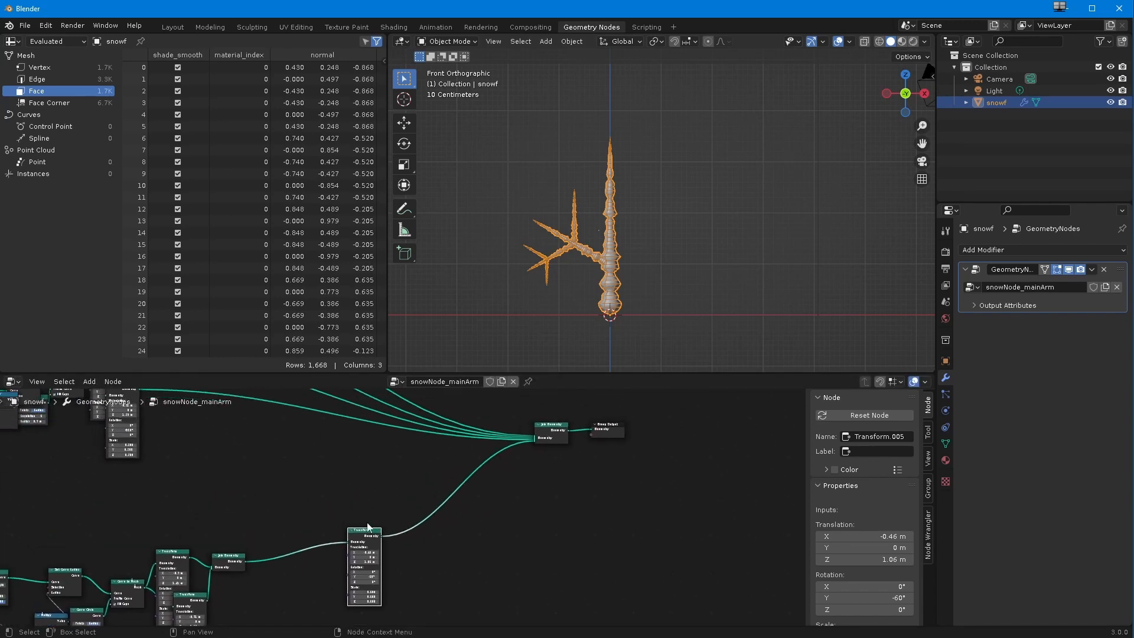
drag(366, 532, 337, 487)
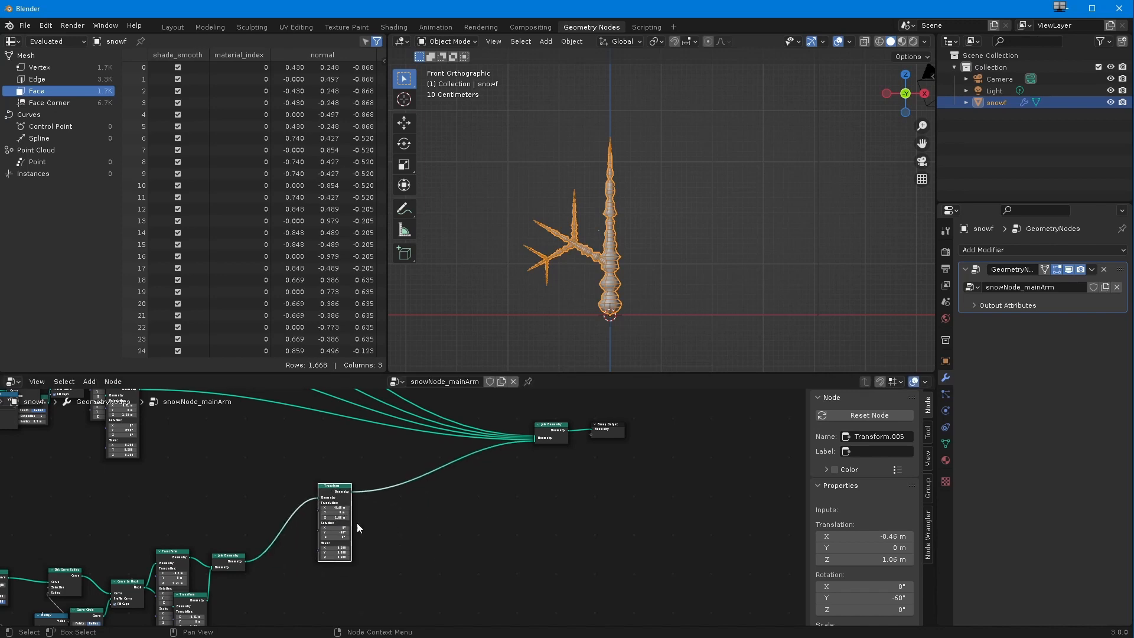
Step: Try adding a new Transform node fed by the sub-branch's Join Geometry and linked into the main Join Geometry
click(90, 382)
mouse_move(108, 461)
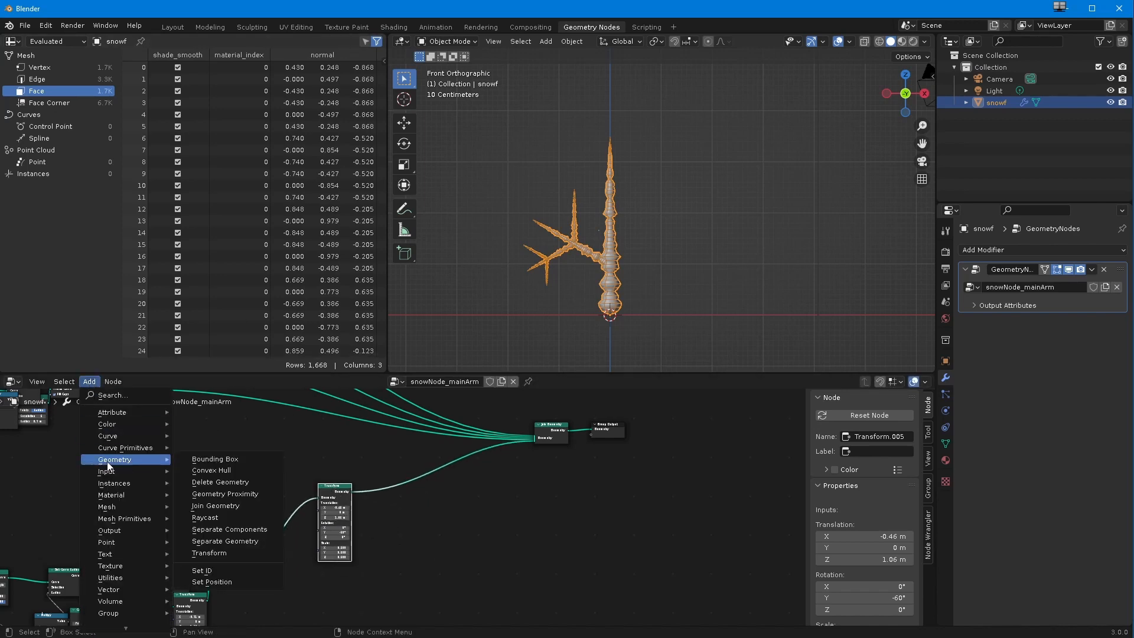
click(209, 552)
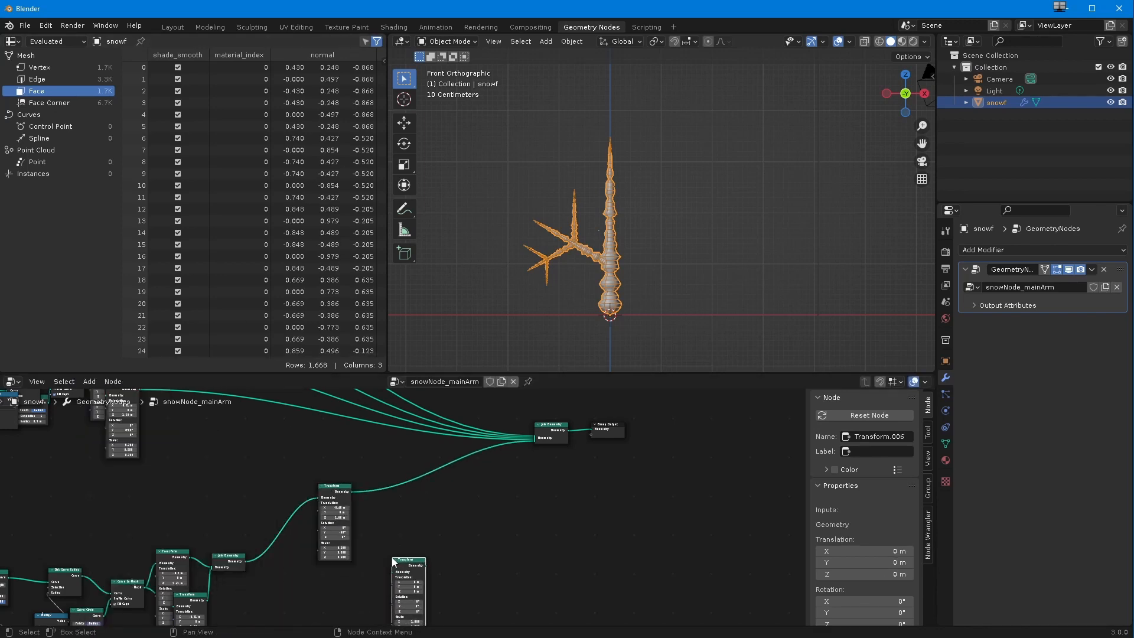
click(243, 560)
drag(243, 560, 535, 438)
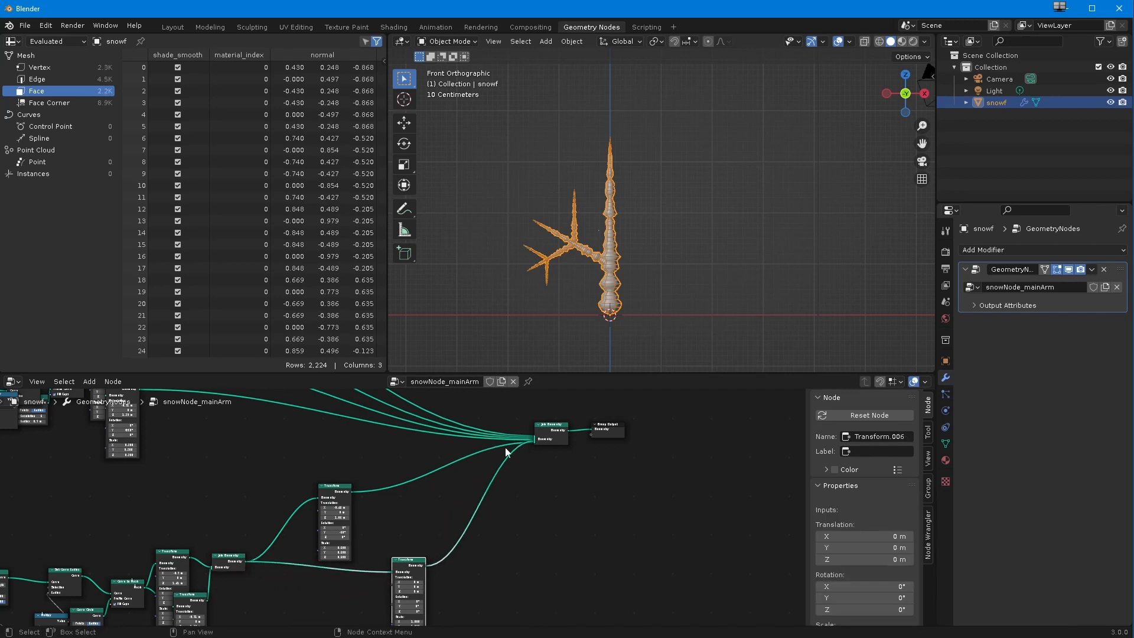
scroll(393, 542, up, 3)
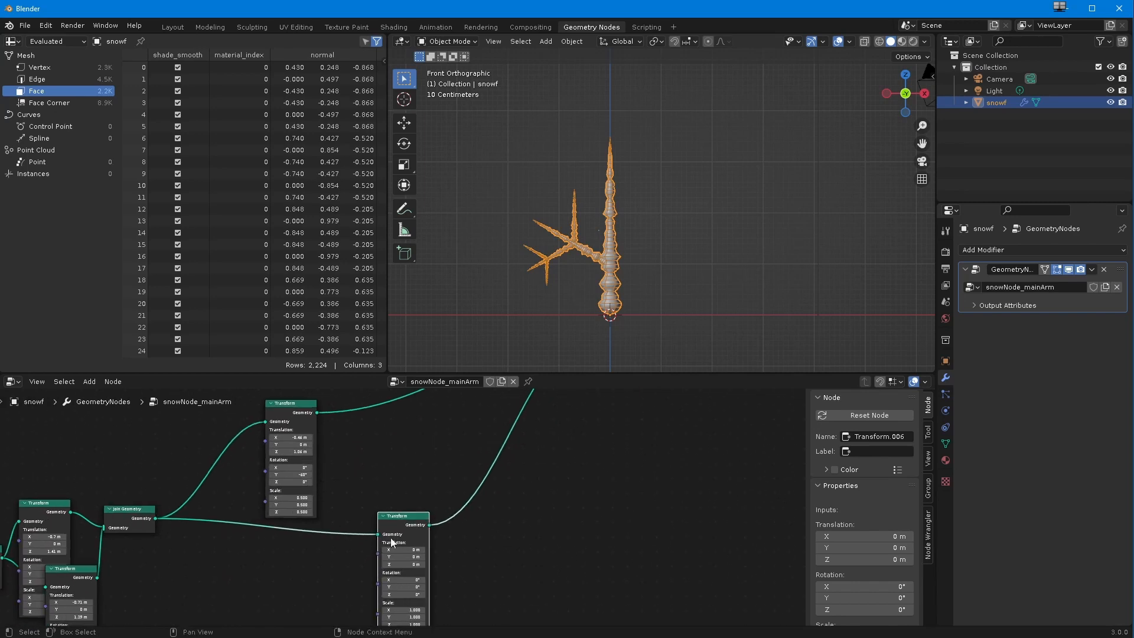
middle_drag(406, 580, 407, 533)
ctrl+middle_drag(331, 536, 331, 514)
middle_drag(339, 503, 345, 543)
Step: Undo the new Transform's link to the main Join Geometry and delete that node
key(ctrl+z)
key(ctrl+z)
key(ctrl+z)
key(ctrl+z)
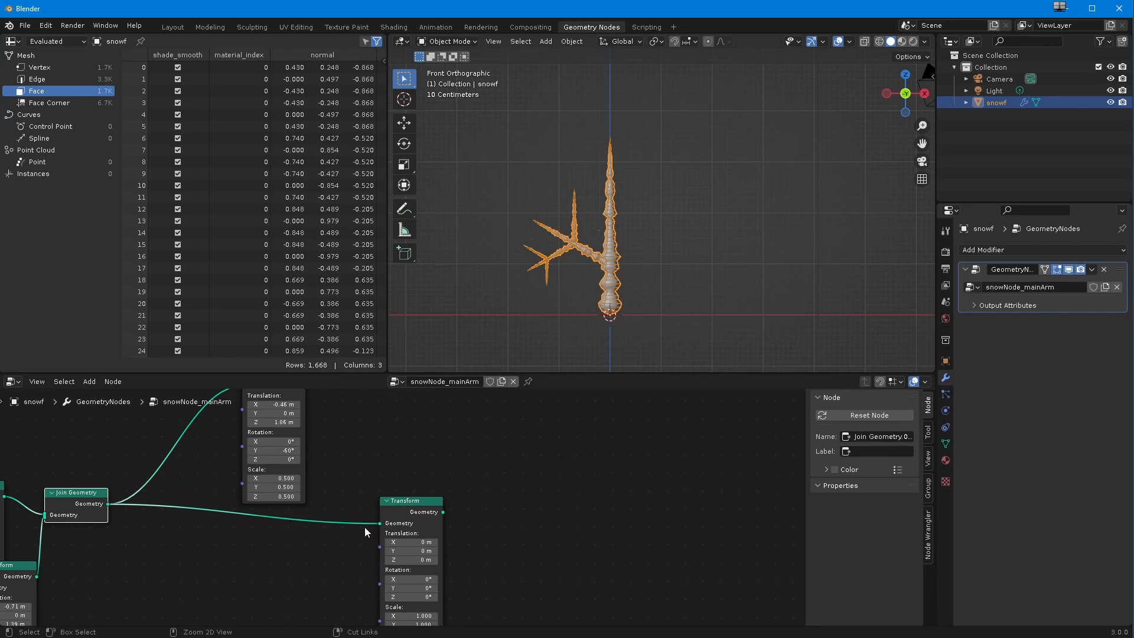
key(x)
Step: Duplicate the sub-branch's last Transform, feed it from the branch's Join Geometry and link it into the main Join Geometry
ctrl+middle_drag(360, 508, 354, 526)
middle_drag(349, 514, 360, 551)
click(293, 432)
key(shift+d)
click(405, 518)
drag(160, 542, 385, 505)
scroll(403, 519, down, 2)
middle_drag(402, 521, 395, 543)
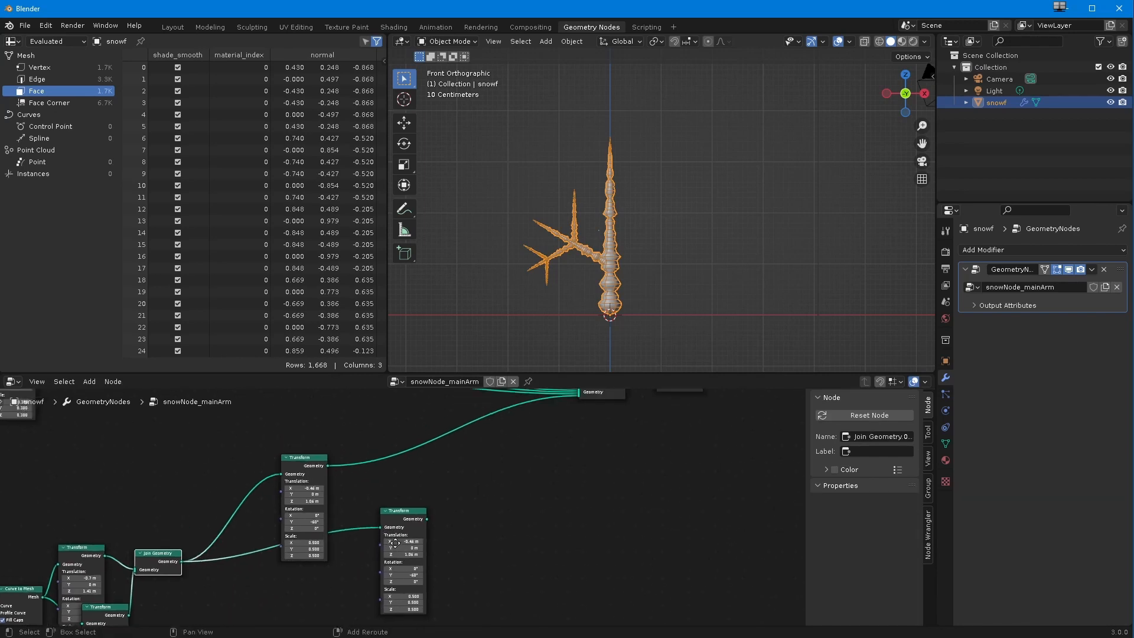
drag(426, 518, 573, 477)
Step: Set the duplicated Transform's Y rotation to 60° and its translation to X -1.14 m and Z 1.29 m
scroll(413, 530, up, 1)
middle_drag(412, 530, 399, 423)
scroll(395, 534, up, 1)
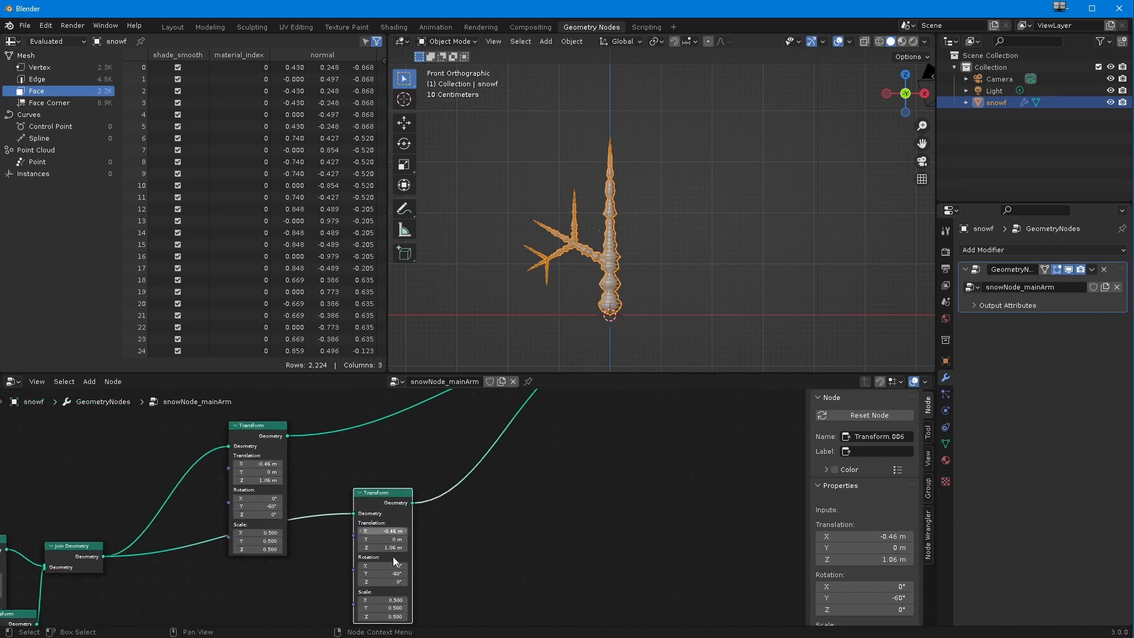
drag(382, 574, 844, 594)
drag(972, 599, 966, 599)
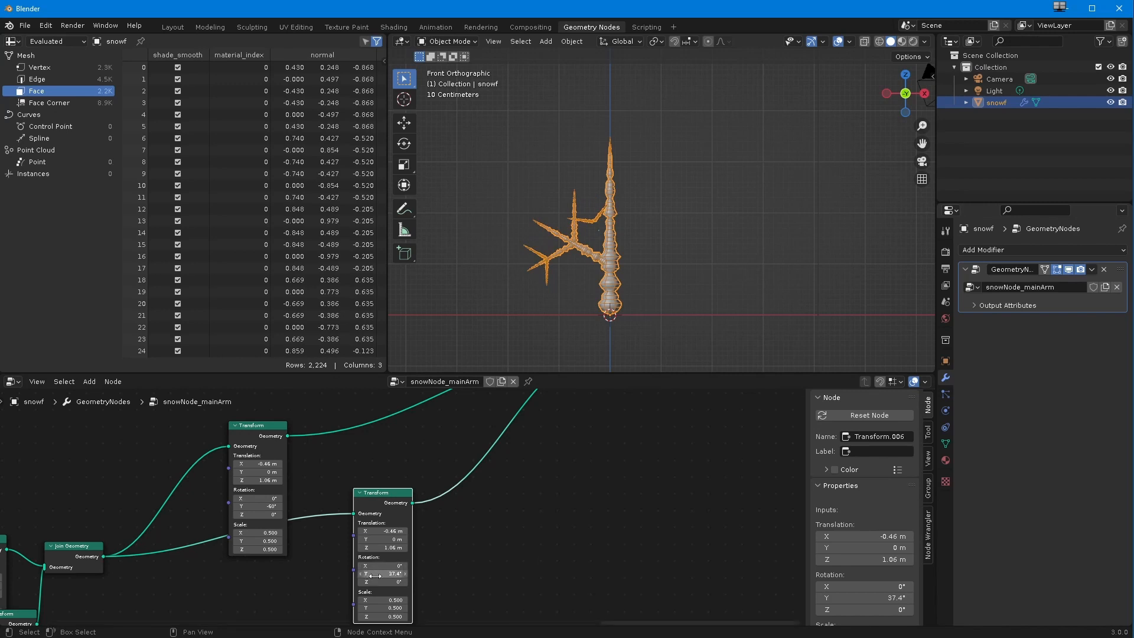
text(60)
key(Return)
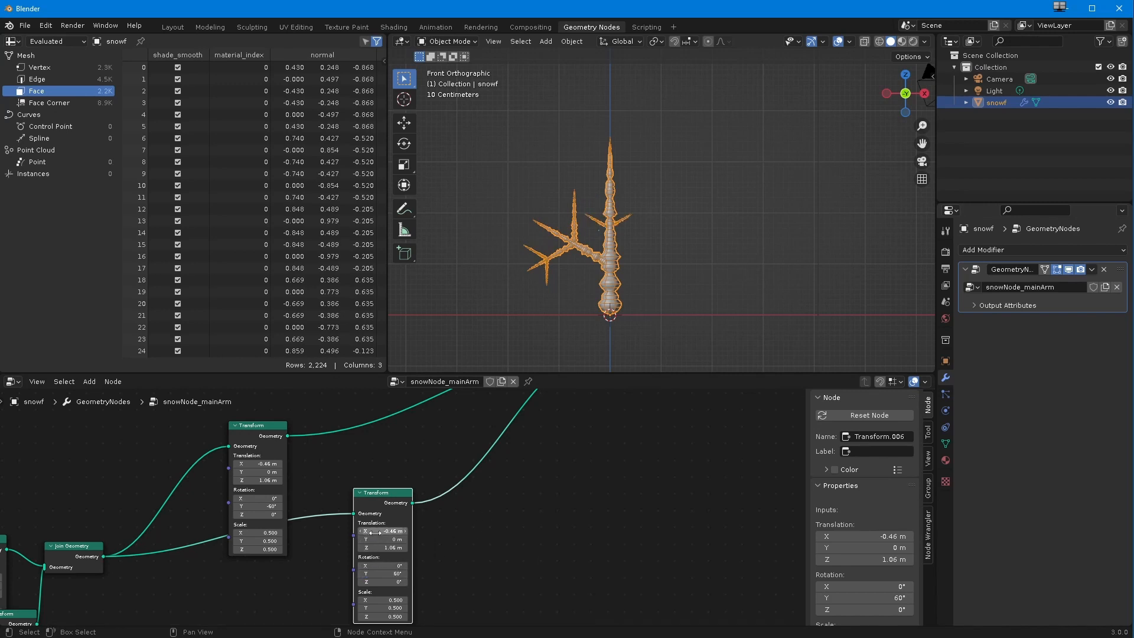
drag(367, 536, 385, 538)
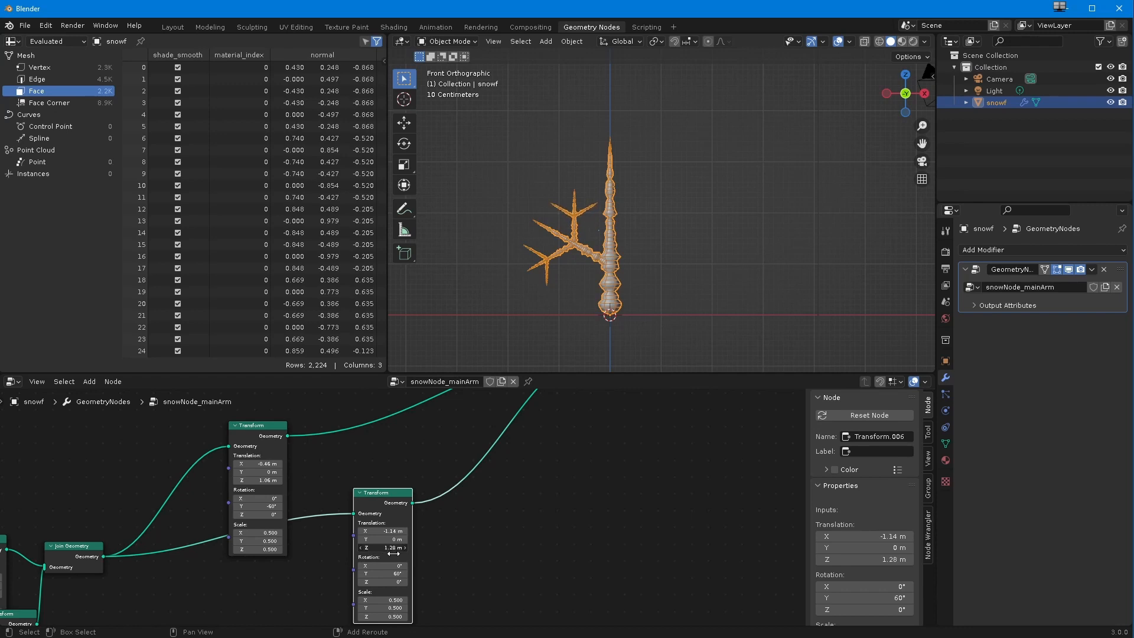
Step: Reposition the SnowFlakeStem group, main Join Geometry and Group Output to leave more room beside the branch chains
scroll(395, 556, down, 6)
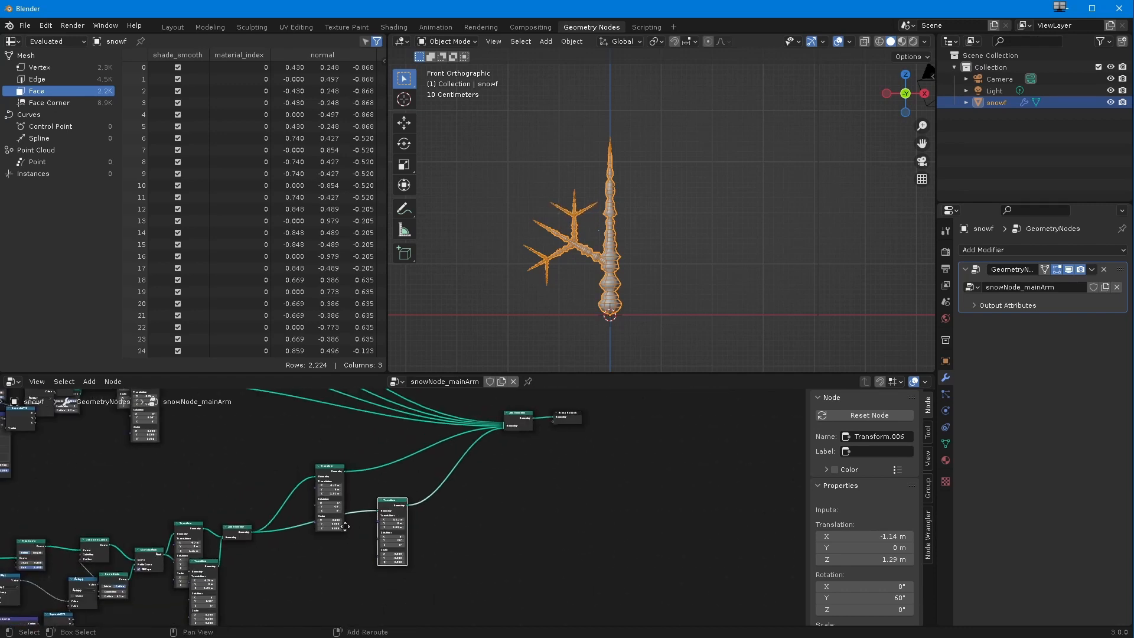
drag(455, 491, 455, 501)
scroll(395, 503, down, 4)
middle_drag(147, 408, 257, 542)
drag(225, 491, 514, 533)
scroll(414, 537, up, 4)
middle_drag(430, 553, 395, 427)
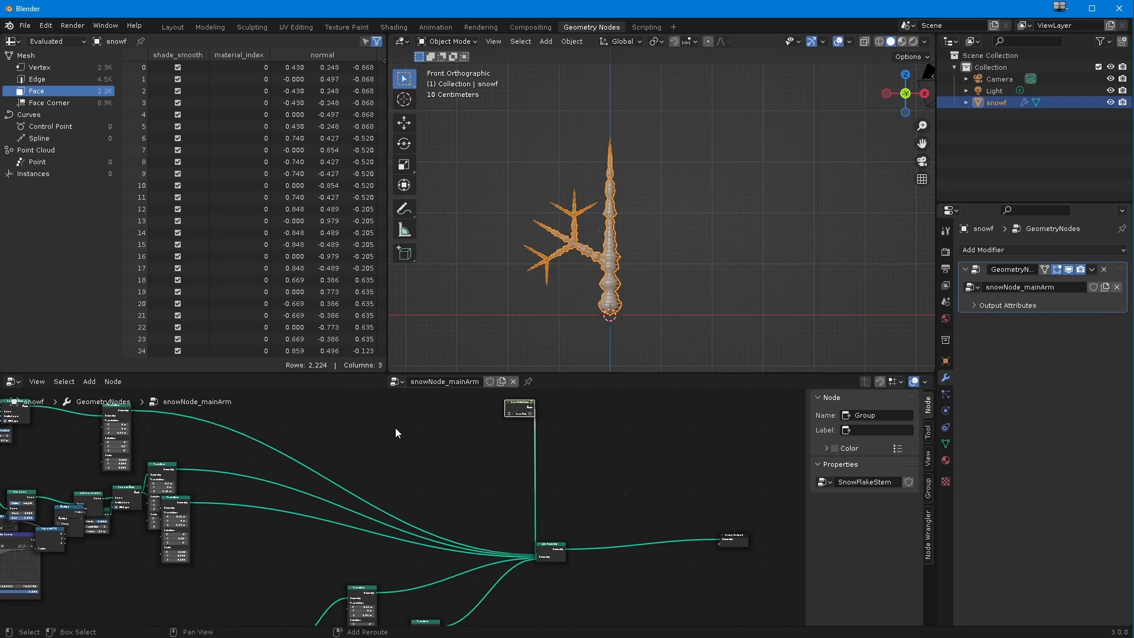
scroll(402, 517, down, 8)
scroll(400, 519, up, 2)
scroll(400, 515, down, 4)
drag(463, 535, 487, 534)
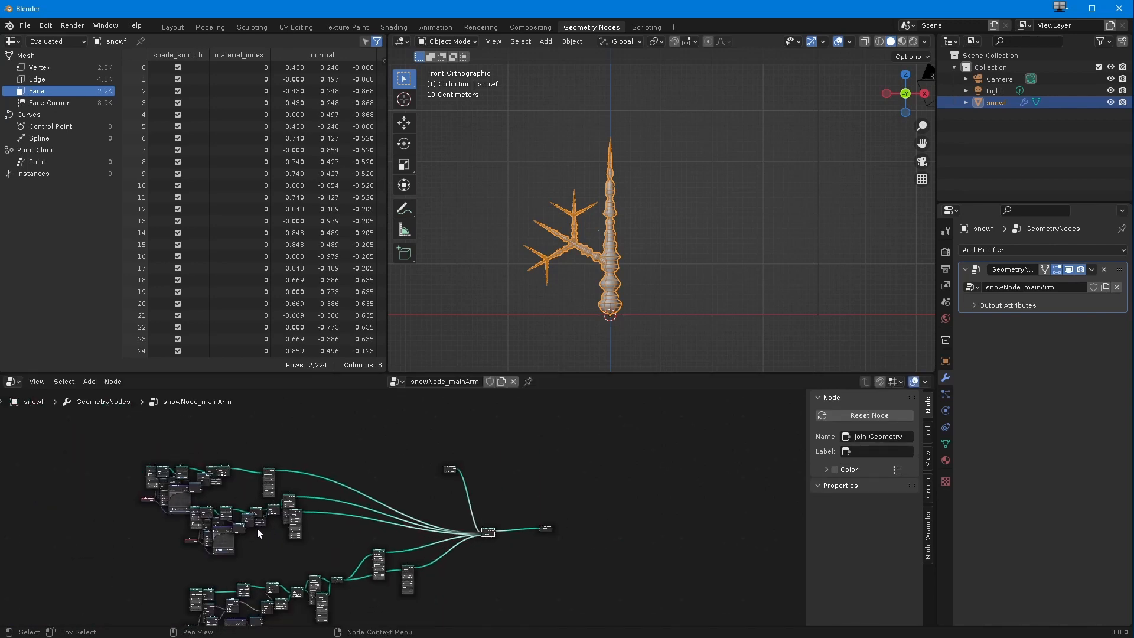
drag(444, 468, 477, 451)
middle_drag(311, 561, 324, 529)
Step: Select the nodes of the two upper branch chains and scale the selection up to space them apart
scroll(284, 511, down, 2)
drag(124, 429, 442, 625)
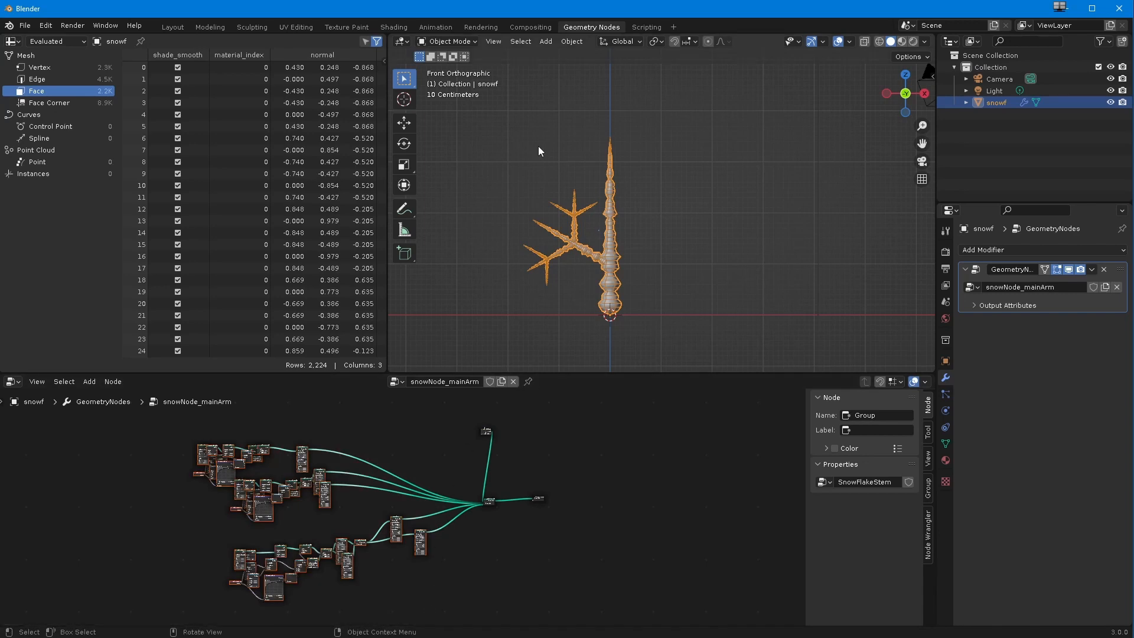
drag(395, 523, 289, 532)
scroll(156, 496, up, 3)
middle_drag(136, 487, 381, 550)
scroll(276, 518, up, 4)
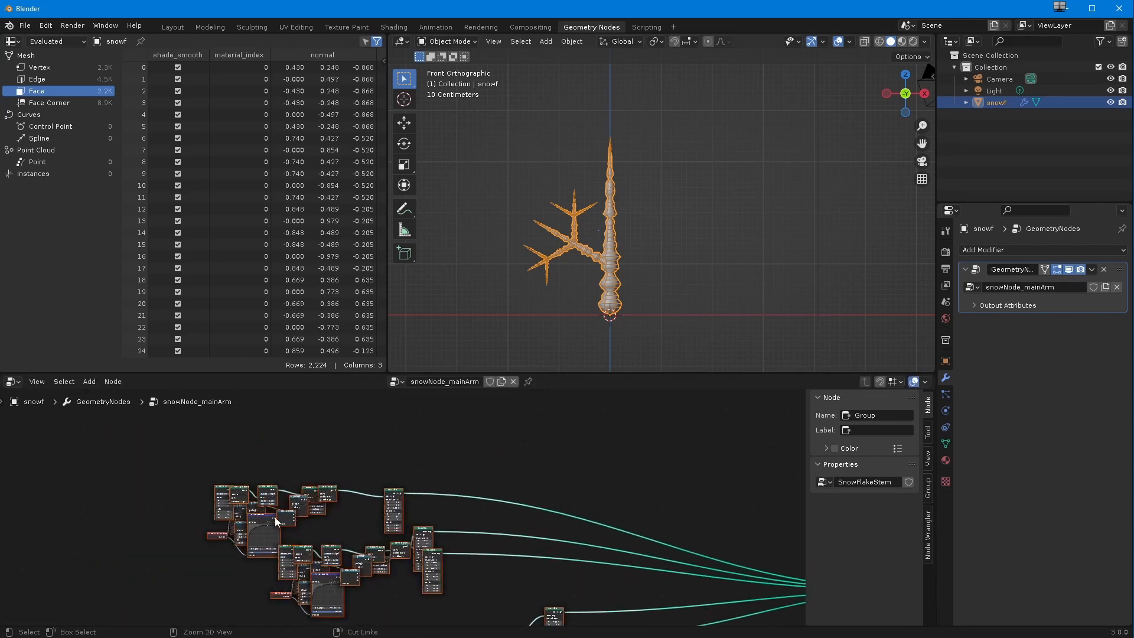
drag(144, 442, 470, 619)
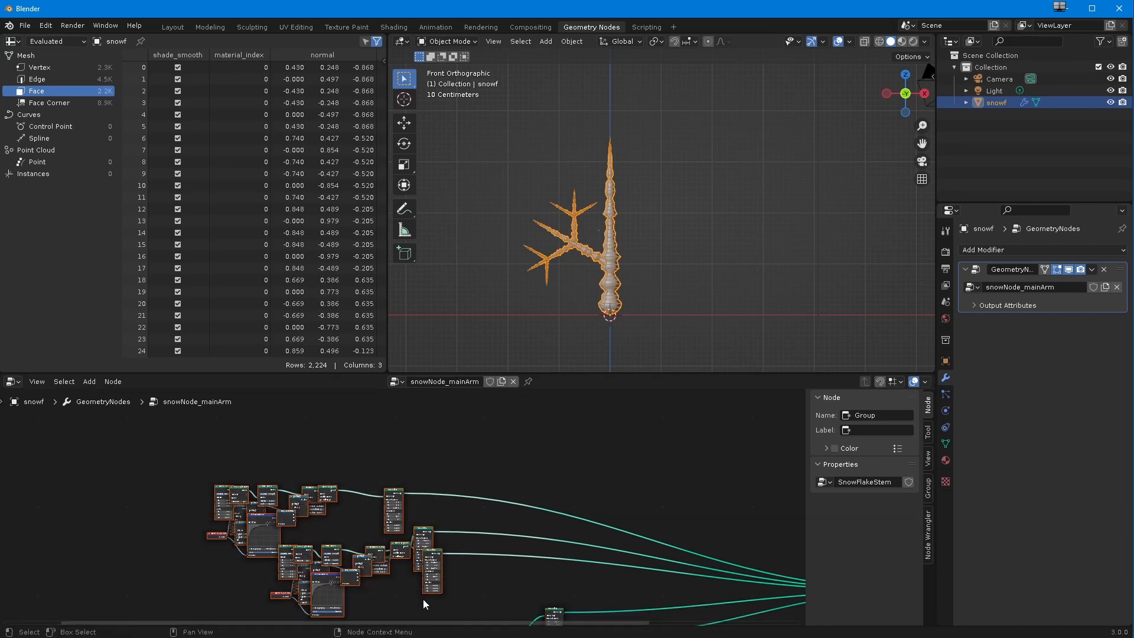
key(s)
mouse_move(445, 617)
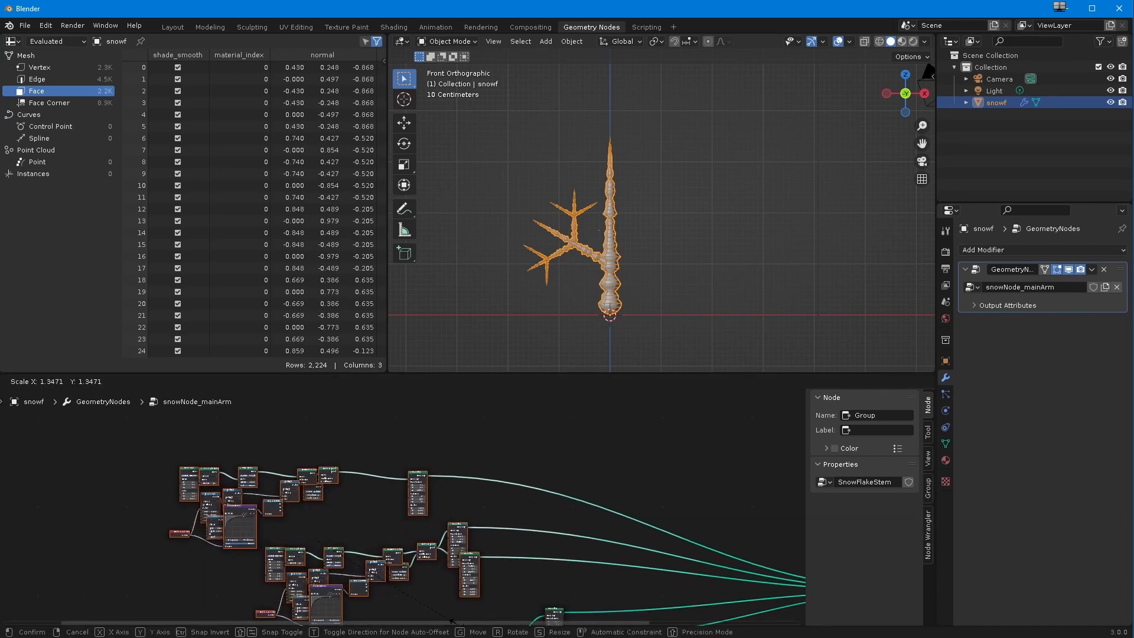
click(304, 576)
Step: Separate the overlapping Transform nodes at the ends of the two upper branch chains
middle_drag(275, 564, 243, 480)
mouse_move(317, 529)
middle_down()
mouse_move(300, 491)
mouse_move(281, 493)
middle_up()
mouse_move(568, 583)
mouse_down()
mouse_move(476, 491)
mouse_move(467, 497)
mouse_move(490, 532)
mouse_move(465, 550)
mouse_up()
click(472, 565)
middle_drag(396, 405, 395, 454)
drag(395, 454, 419, 437)
drag(406, 486, 421, 494)
ctrl+middle_drag(297, 523, 311, 499)
middle_drag(311, 498, 307, 551)
drag(337, 465, 313, 455)
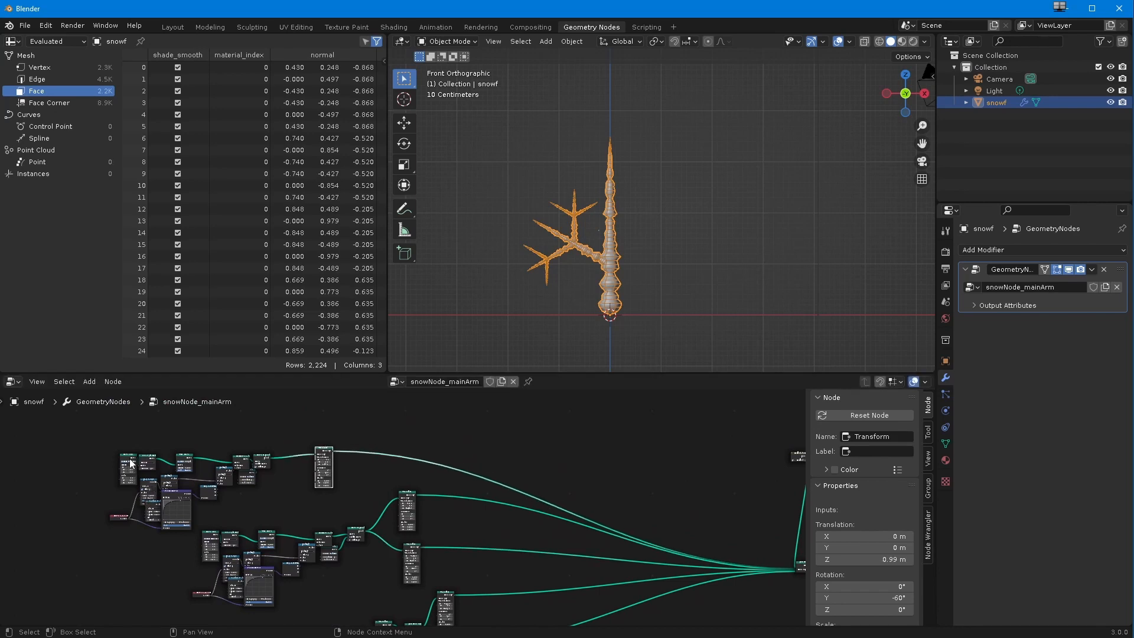
Step: Select all three branch chains and place a duplicate of them below the originals
scroll(271, 555, down, 2)
shift+middle_drag(272, 553, 102, 506)
drag(554, 513, 575, 516)
scroll(442, 523, down, 2)
middle_drag(397, 487, 513, 507)
drag(103, 424, 481, 629)
scroll(413, 591, down, 3)
middle_drag(401, 576, 265, 533)
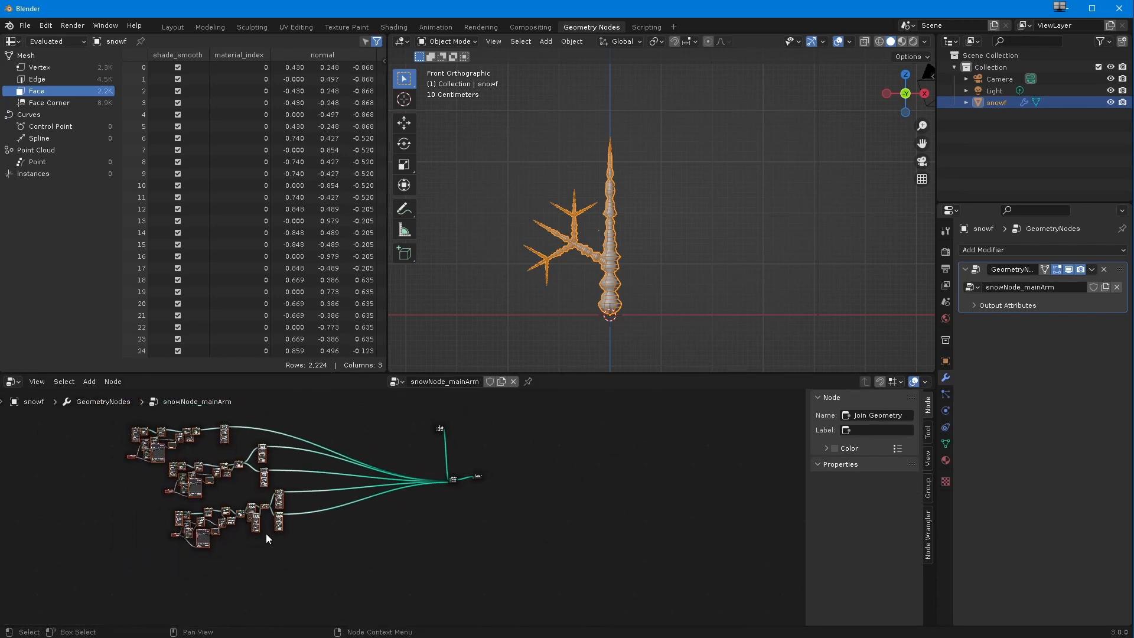
key(shift+d)
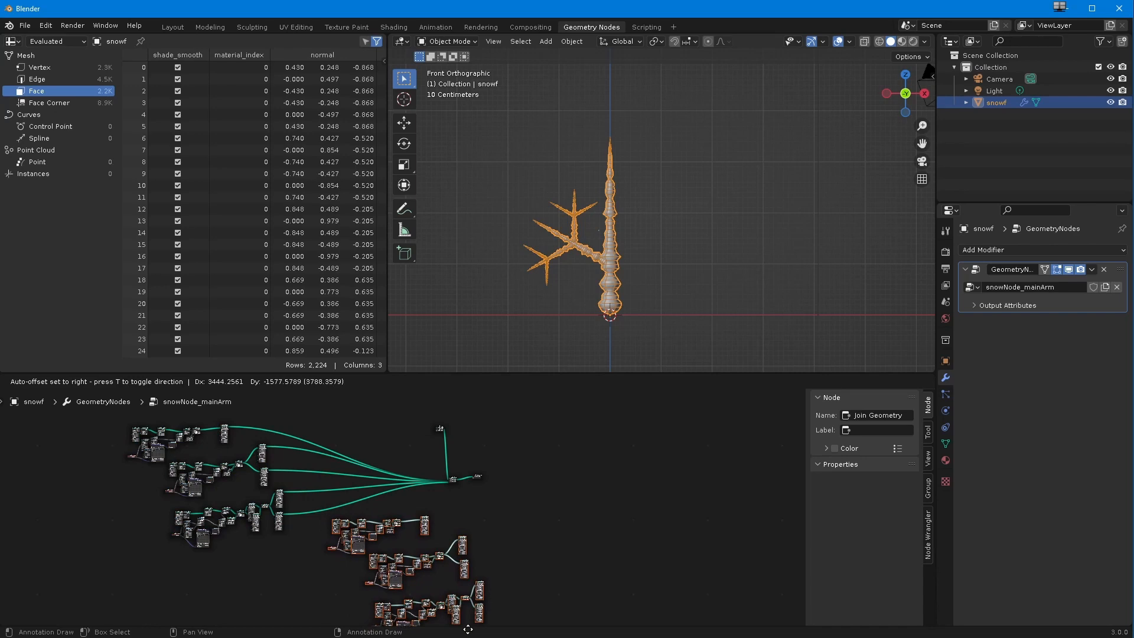
click(469, 632)
Step: Move the Group Output away from the main Join Geometry into the open space beside the duplicated chains
drag(453, 484, 591, 513)
scroll(520, 540, up, 3)
middle_drag(517, 542, 362, 478)
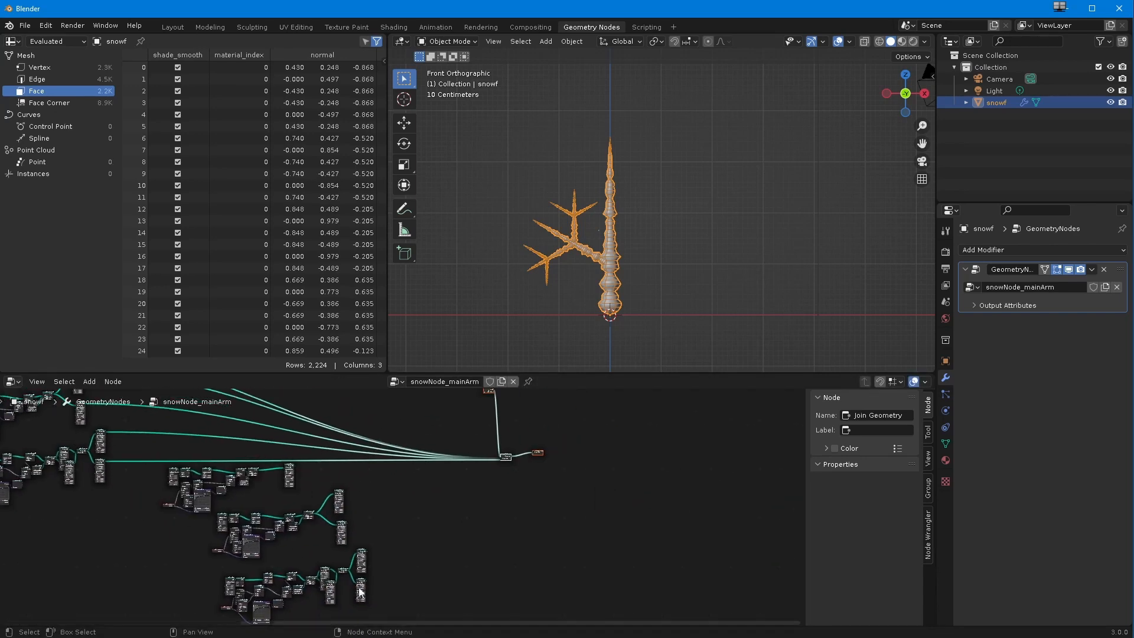
drag(497, 458, 473, 430)
mouse_move(381, 530)
ctrl+middle_down()
mouse_move(398, 485)
mouse_move(387, 484)
mouse_move(365, 531)
ctrl+middle_up()
scroll(388, 498, up, 1)
scroll(367, 490, down, 1)
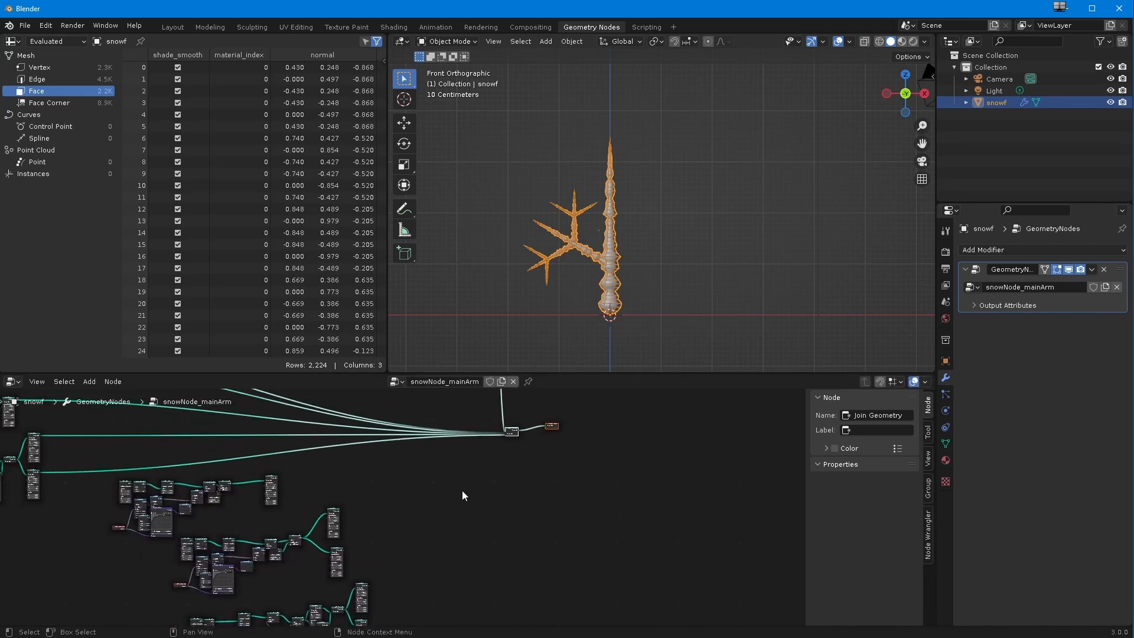
drag(549, 429, 618, 510)
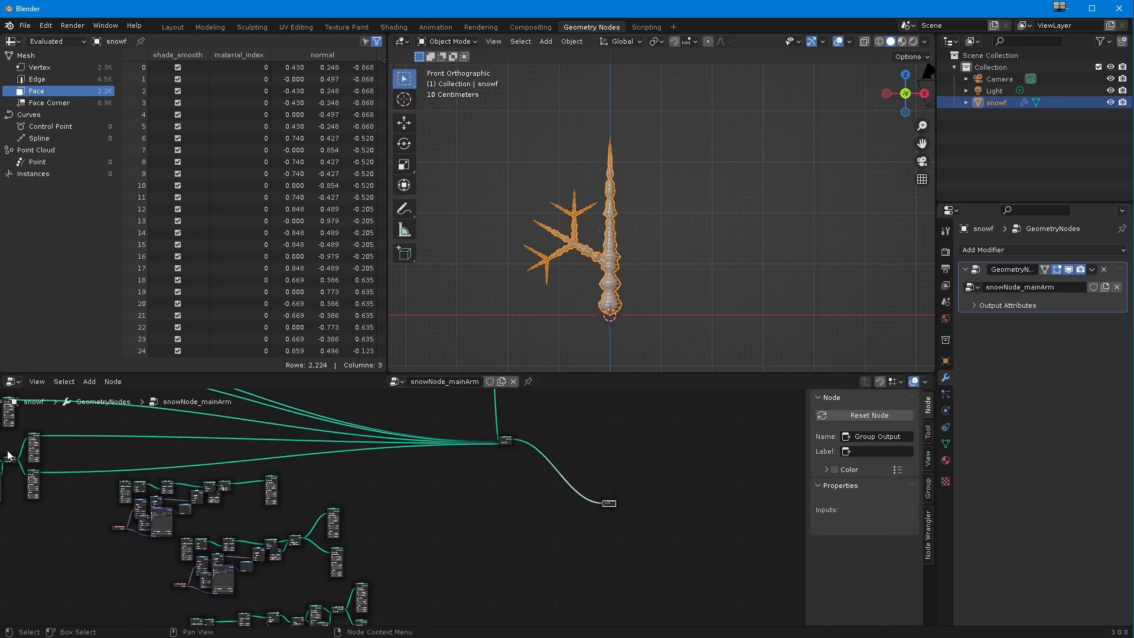
Step: Add a Join Geometry node in the empty space beside the ends of the duplicated branch chains
scroll(375, 531, up, 1)
middle_drag(391, 494, 382, 537)
scroll(380, 524, down, 3)
middle_drag(356, 590, 368, 549)
scroll(383, 539, down, 1)
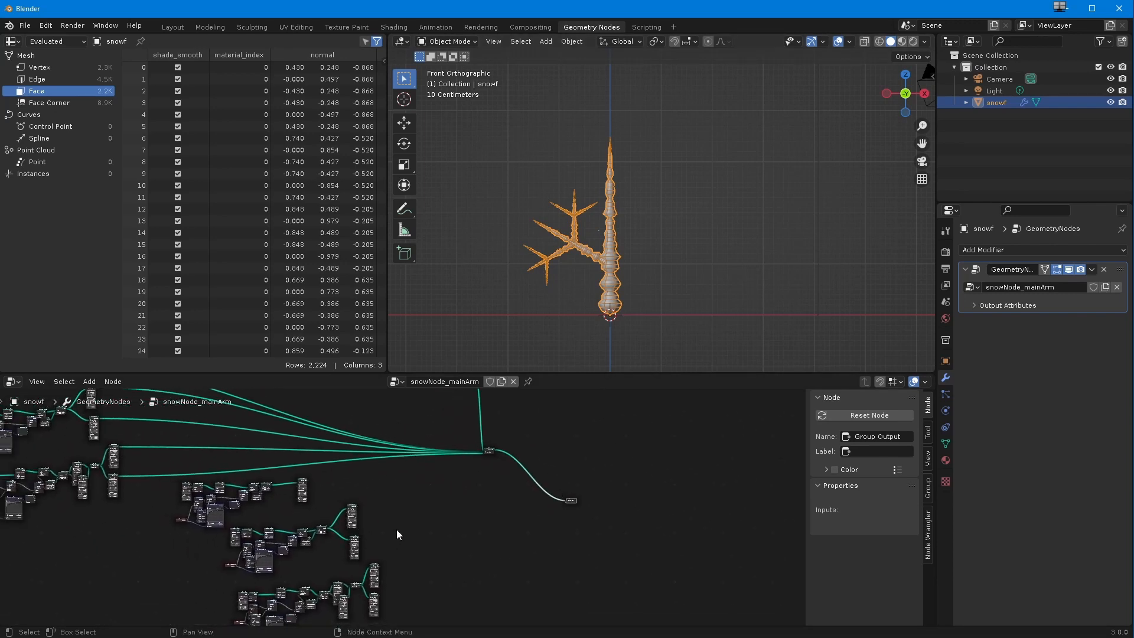
click(89, 382)
mouse_move(117, 463)
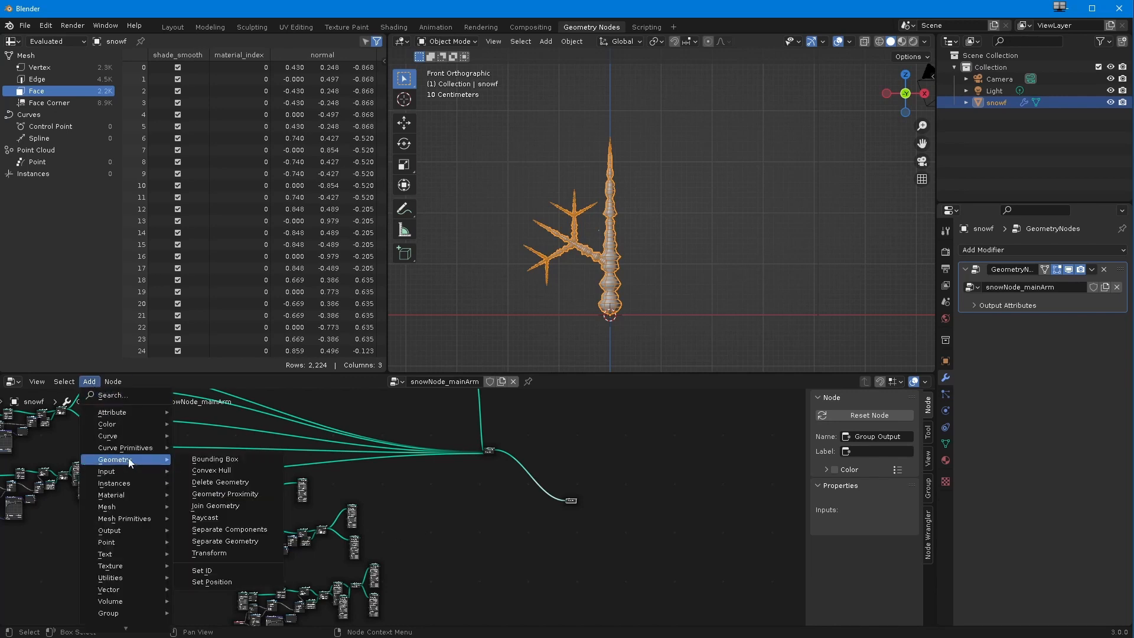
click(225, 517)
click(426, 536)
ctrl+middle_drag(426, 536, 379, 519)
drag(460, 550, 405, 493)
ctrl+middle_drag(405, 495, 428, 537)
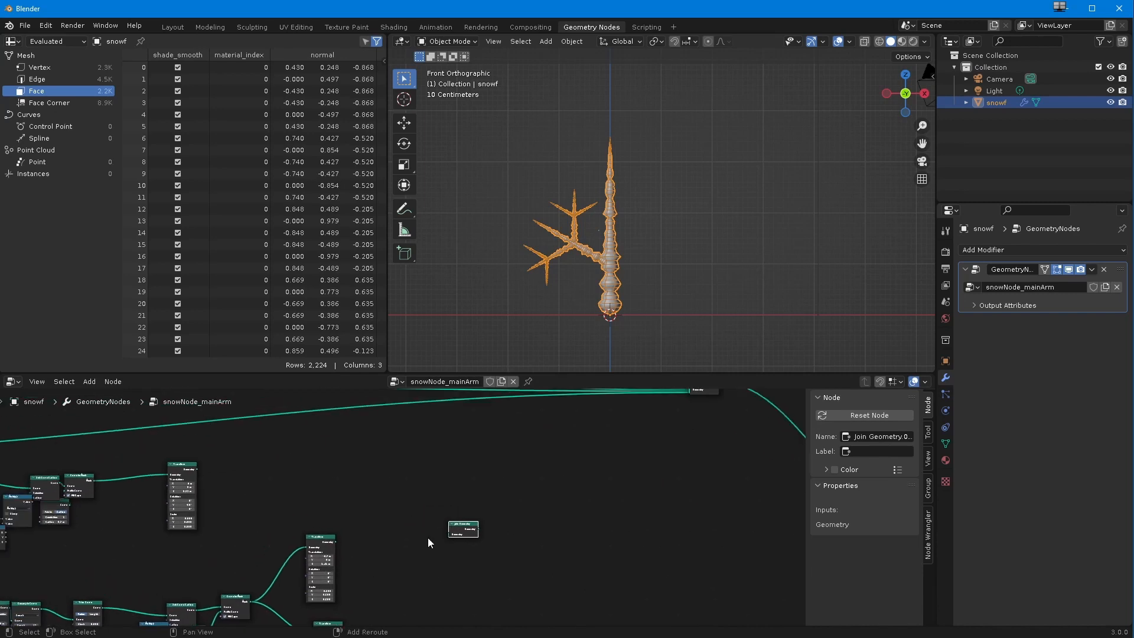
Step: Link the end Transforms of the upper and middle duplicated chains into the new Join Geometry
drag(204, 471, 449, 533)
drag(334, 542, 449, 533)
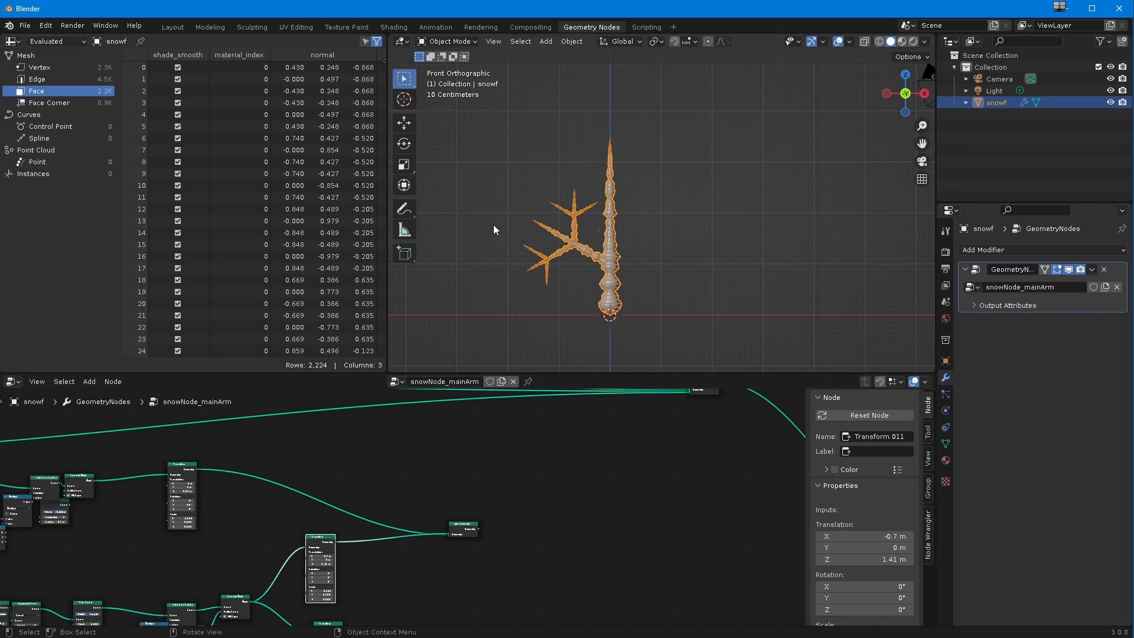
scroll(343, 568, down, 2)
middle_drag(345, 570, 320, 492)
drag(327, 533, 418, 455)
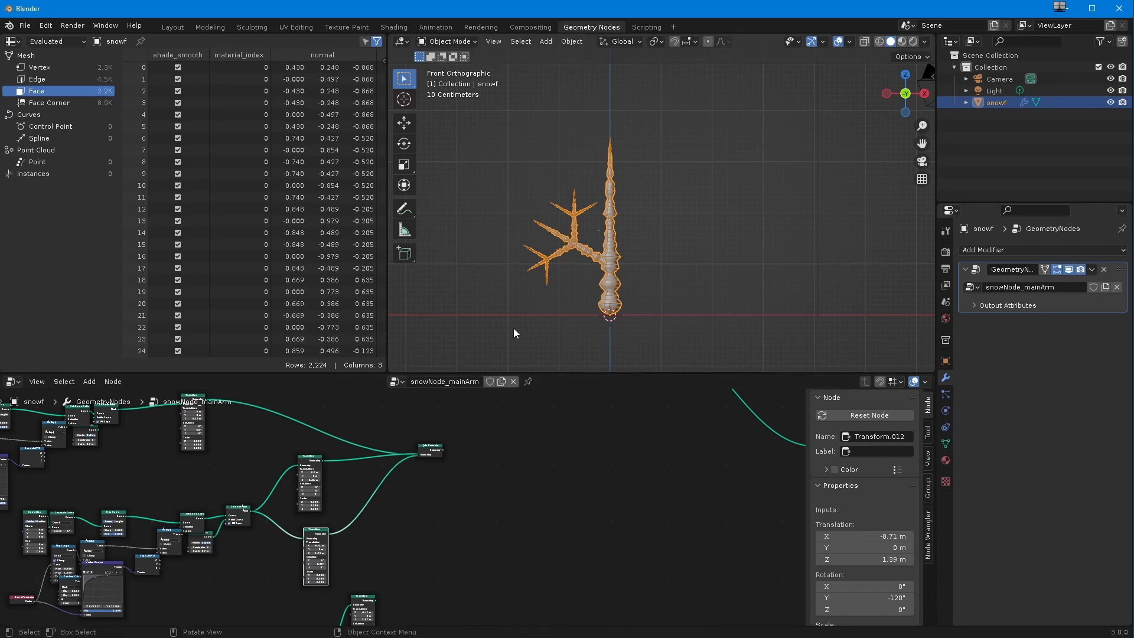
Step: Link both end Transforms of the lowest duplicated chain into the new Join Geometry
middle_drag(399, 590, 376, 528)
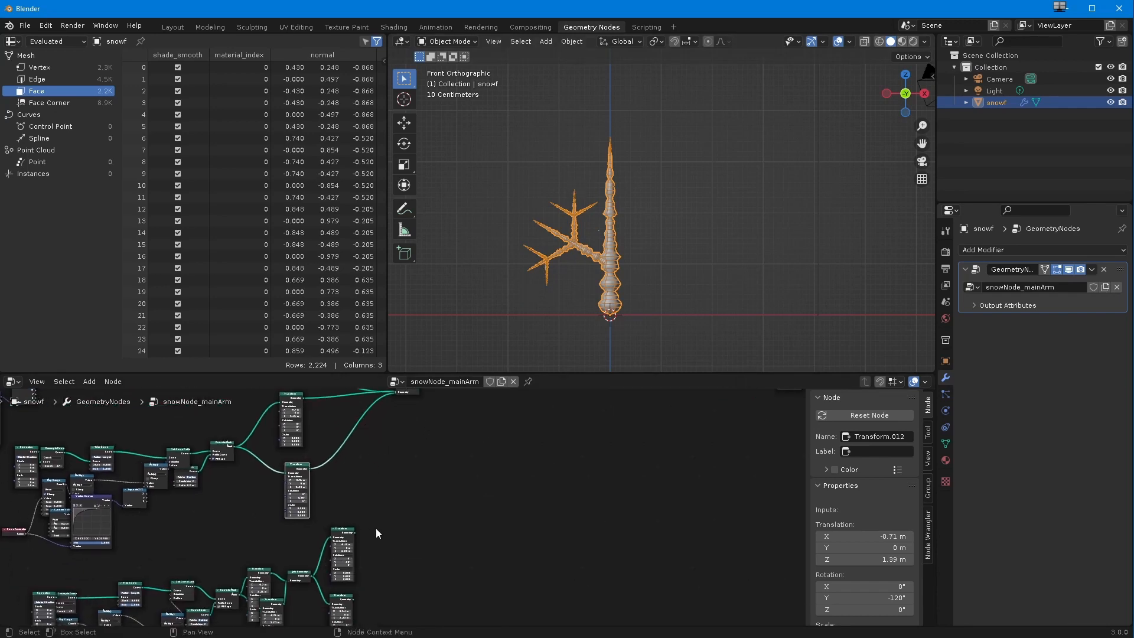
middle_drag(391, 393, 391, 447)
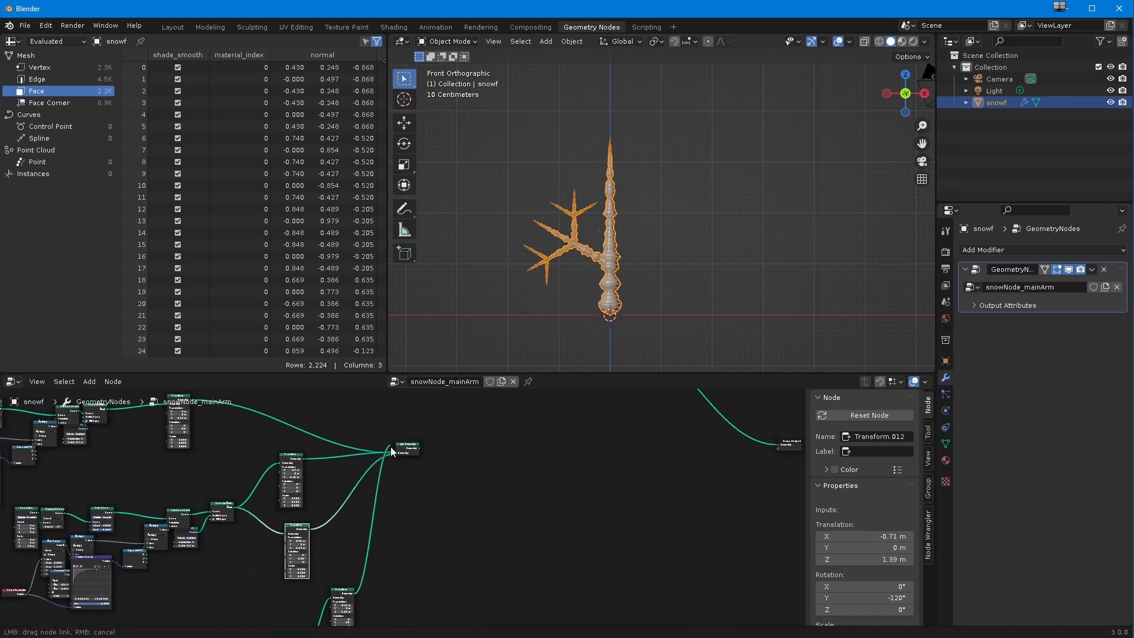
middle_drag(378, 535, 379, 462)
drag(357, 587, 395, 487)
drag(357, 588, 397, 438)
ctrl+middle_drag(402, 513, 402, 546)
middle_drag(404, 527, 434, 486)
Step: Reposition the duplicated branches' Join Geometry and the main Join Geometry, leaving space before the Group Output
drag(524, 424, 308, 451)
drag(303, 557, 334, 554)
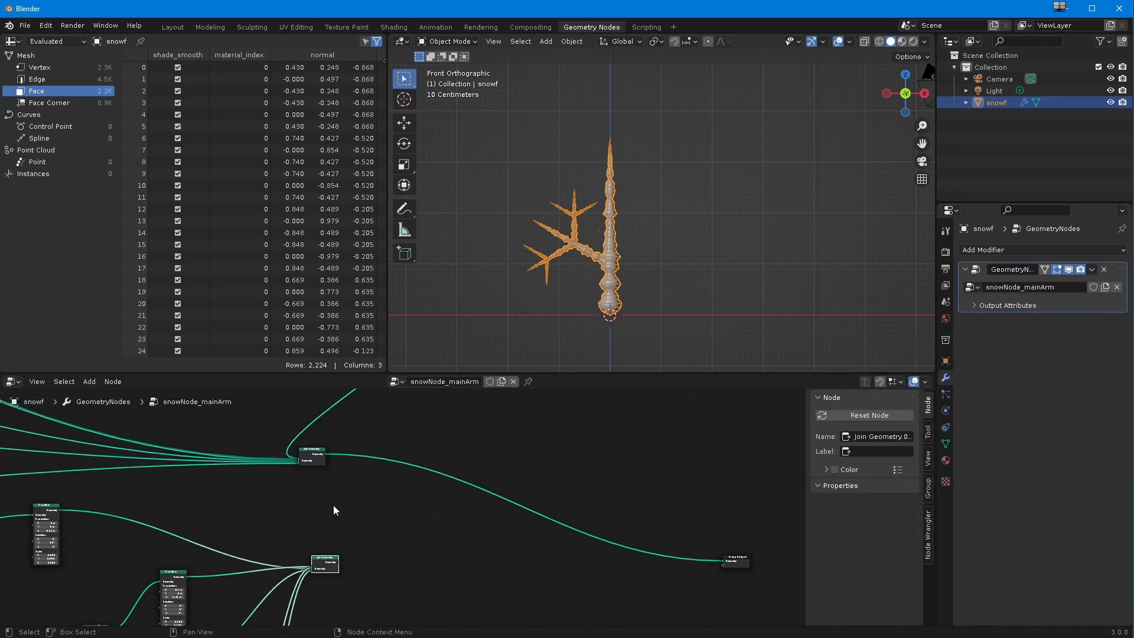
drag(310, 455, 324, 457)
scroll(252, 444, down, 4)
middle_drag(308, 477, 410, 469)
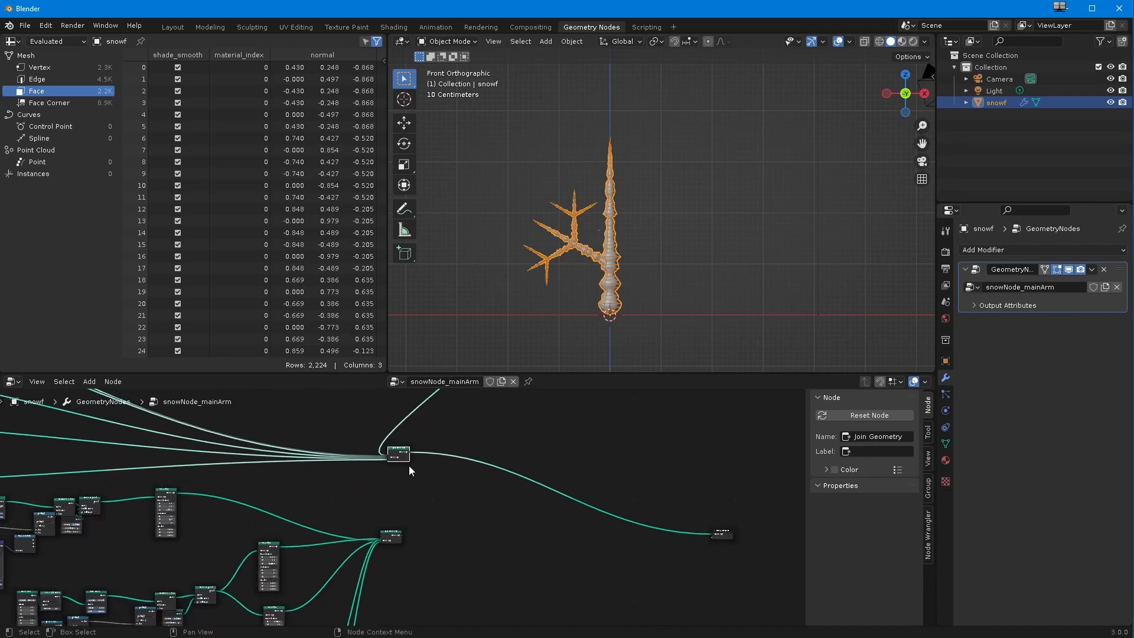
drag(400, 454, 438, 457)
Step: Add another Join Geometry between the two existing ones and the Group Output, and link its output to the Group Output
click(89, 381)
mouse_move(121, 472)
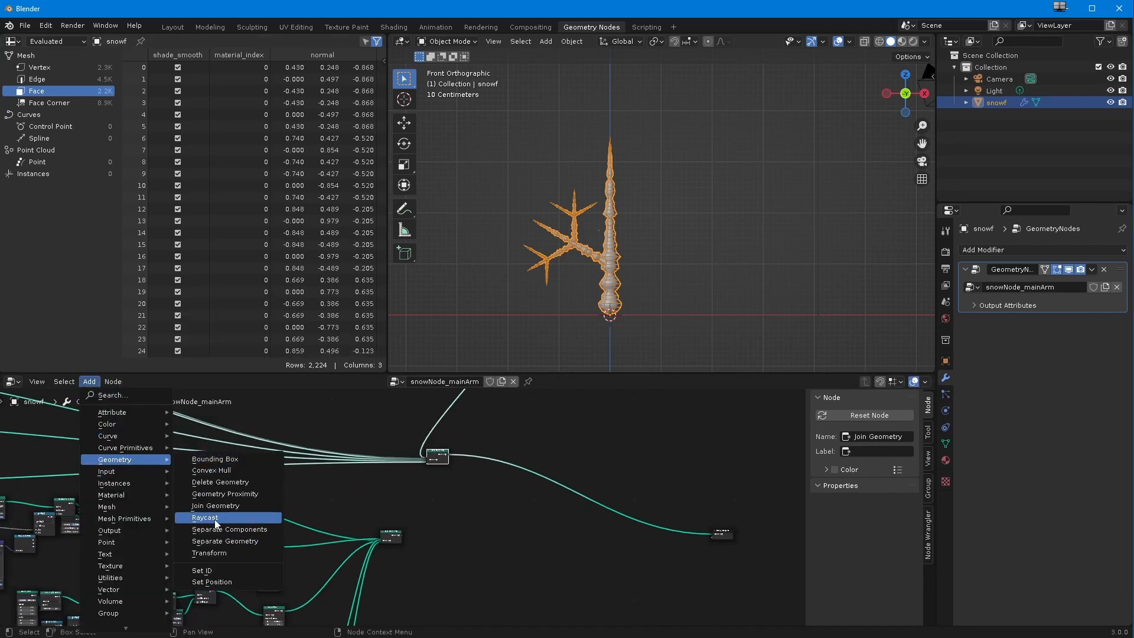
click(215, 506)
click(531, 512)
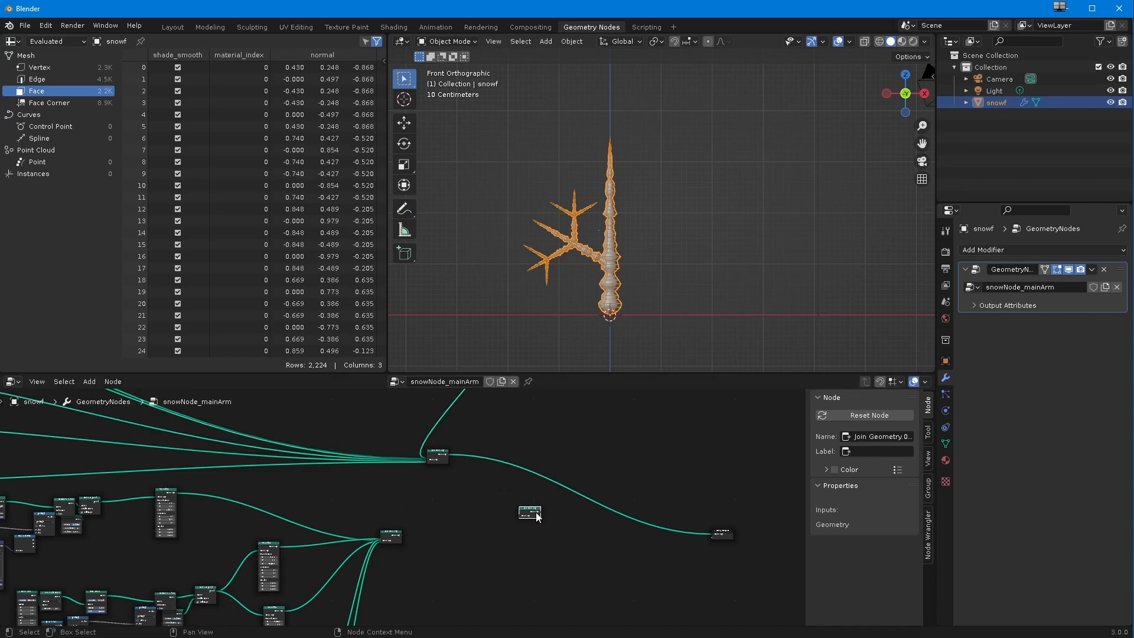
drag(540, 512, 581, 521)
drag(713, 531, 716, 534)
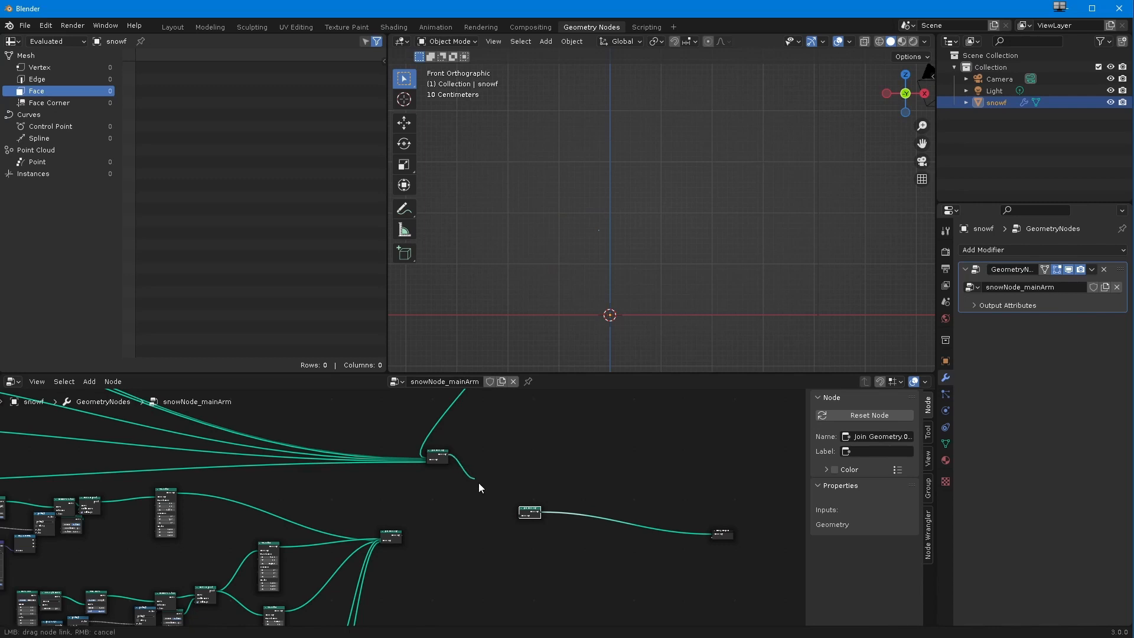
Step: Link the outputs of the main Join Geometry and the duplicated branches' Join Geometry into the new final Join Geometry
click(447, 457)
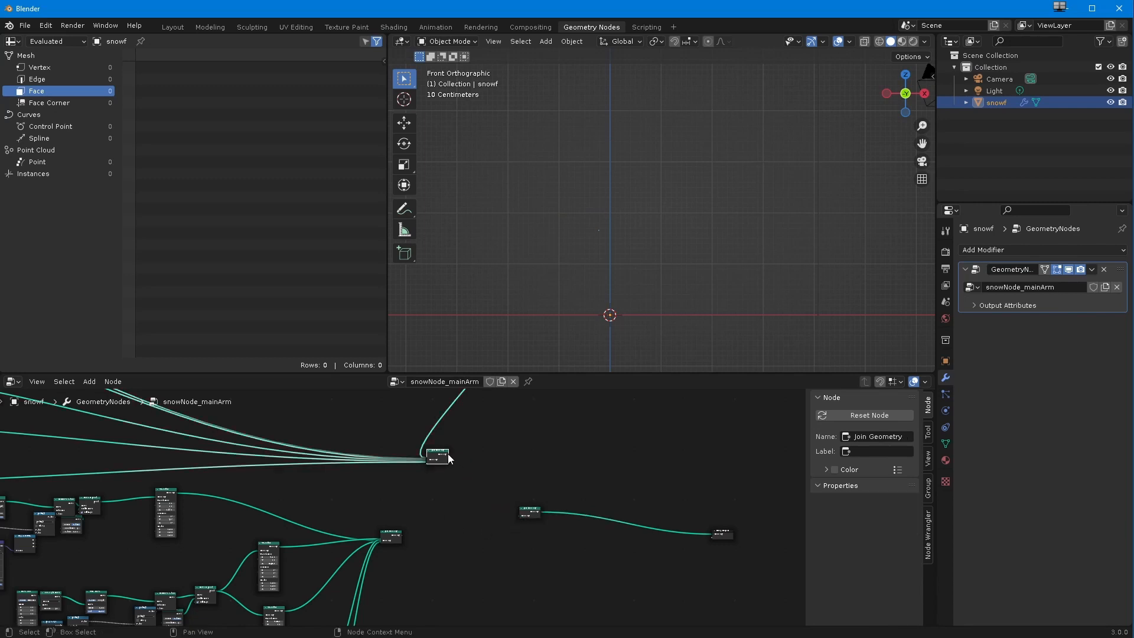
scroll(399, 513, up, 5)
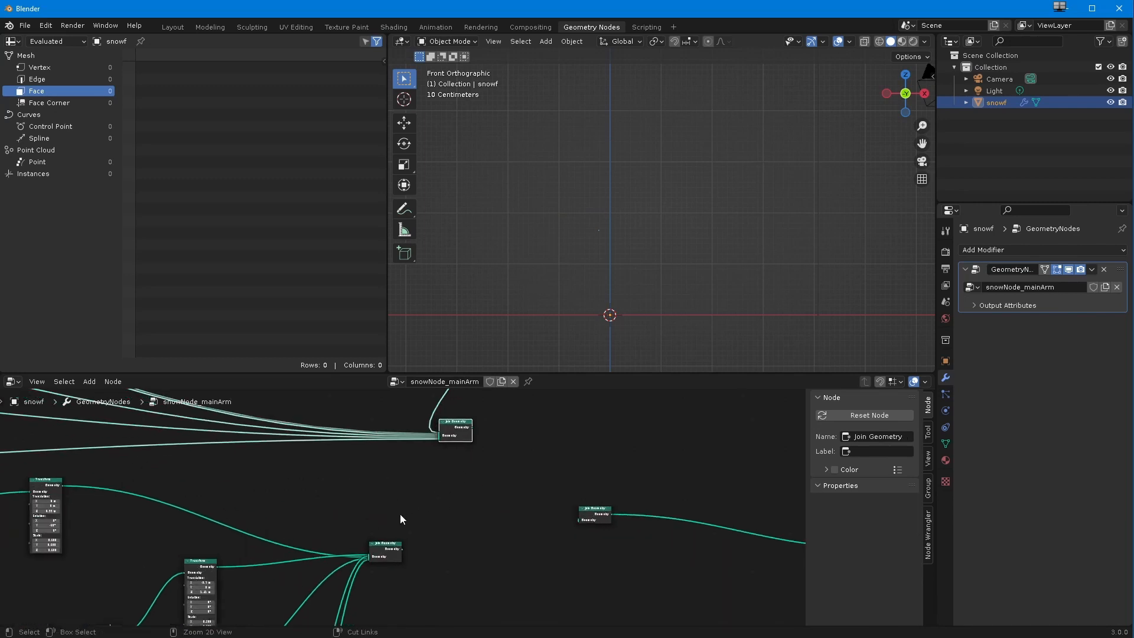
middle_drag(399, 514, 268, 534)
drag(339, 451, 444, 547)
drag(339, 444, 446, 537)
drag(271, 565, 446, 537)
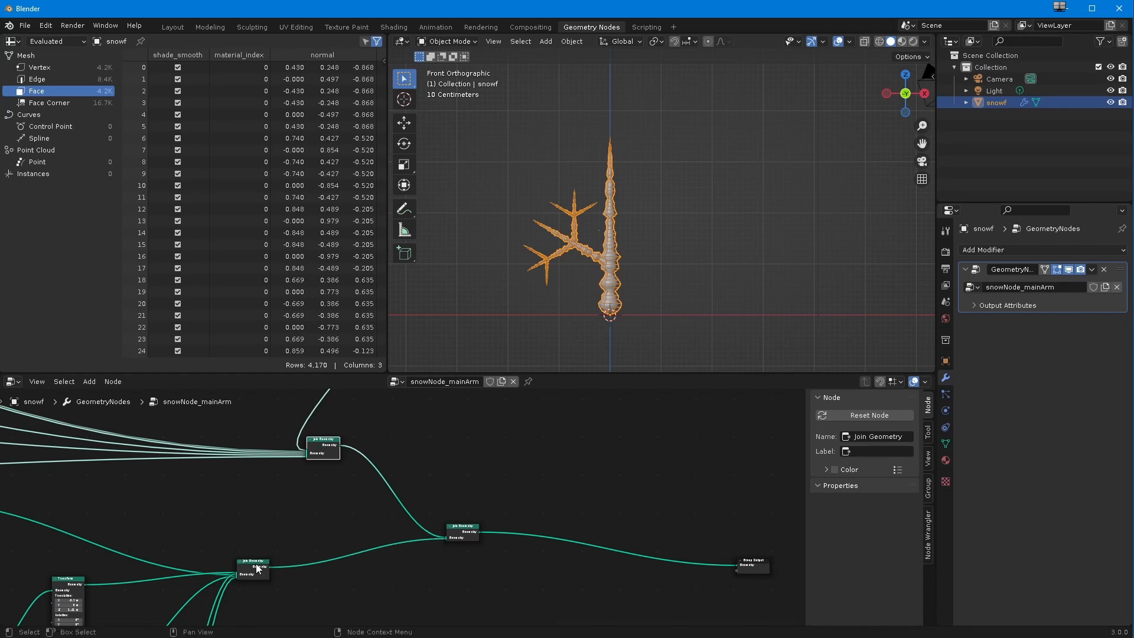
Step: Insert a Transform node between the duplicated branches' Join Geometry and the final Join Geometry
ctrl+middle_drag(165, 457, 201, 485)
shift+middle_drag(198, 511, 373, 509)
ctrl+middle_drag(365, 521, 331, 534)
shift+middle_drag(328, 535, 291, 531)
ctrl+middle_drag(218, 514, 361, 532)
middle_drag(362, 532, 309, 556)
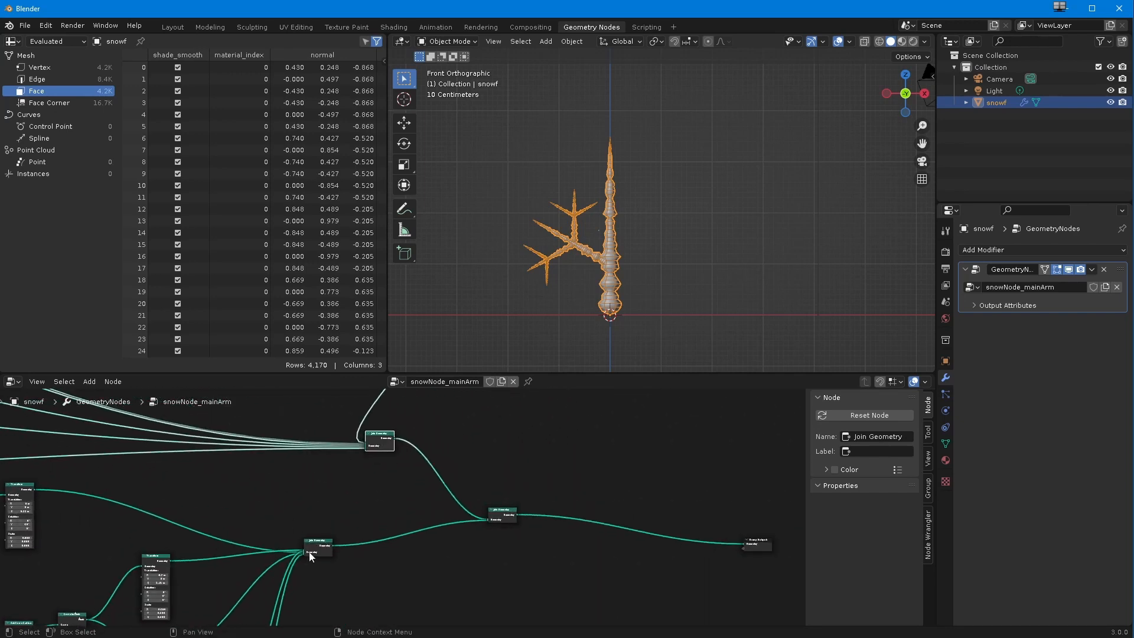
click(319, 545)
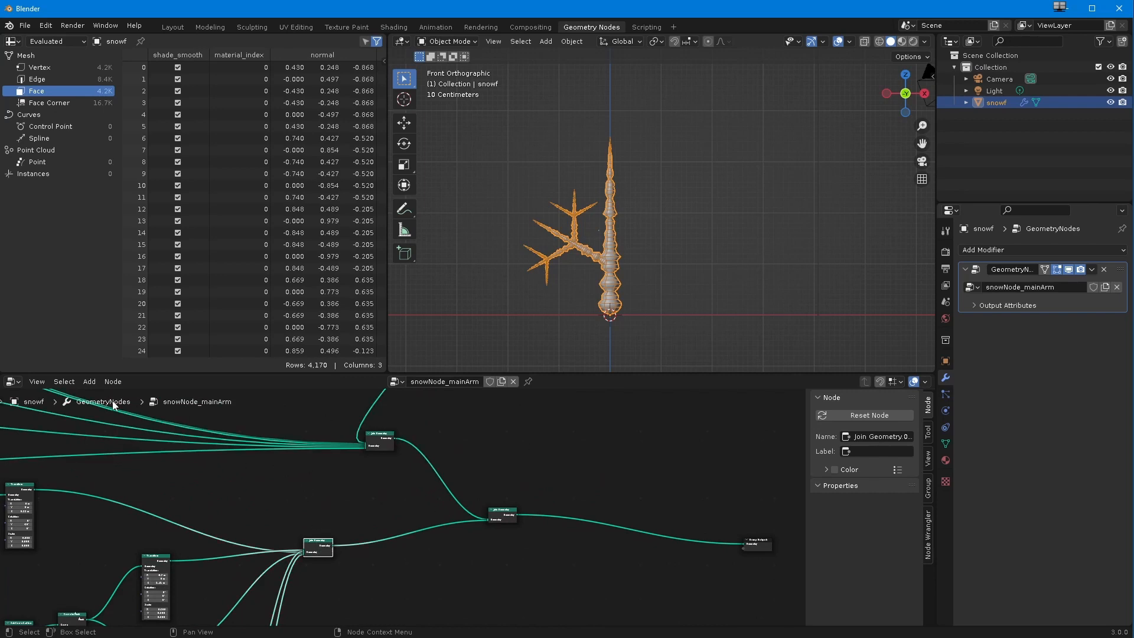
click(89, 380)
mouse_move(112, 461)
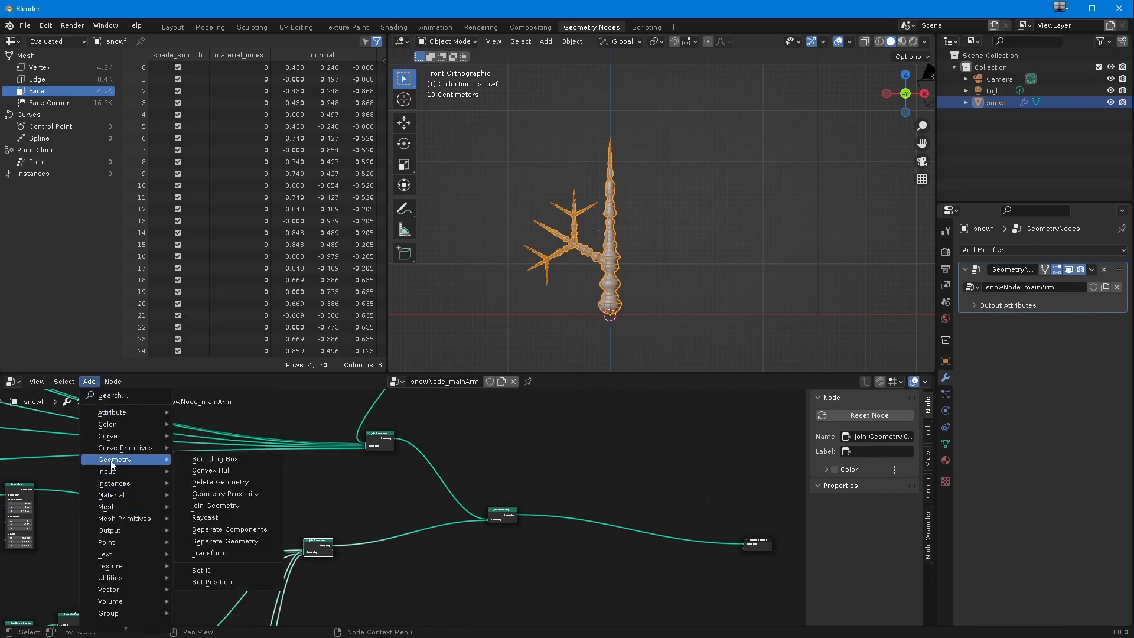
click(204, 553)
click(365, 566)
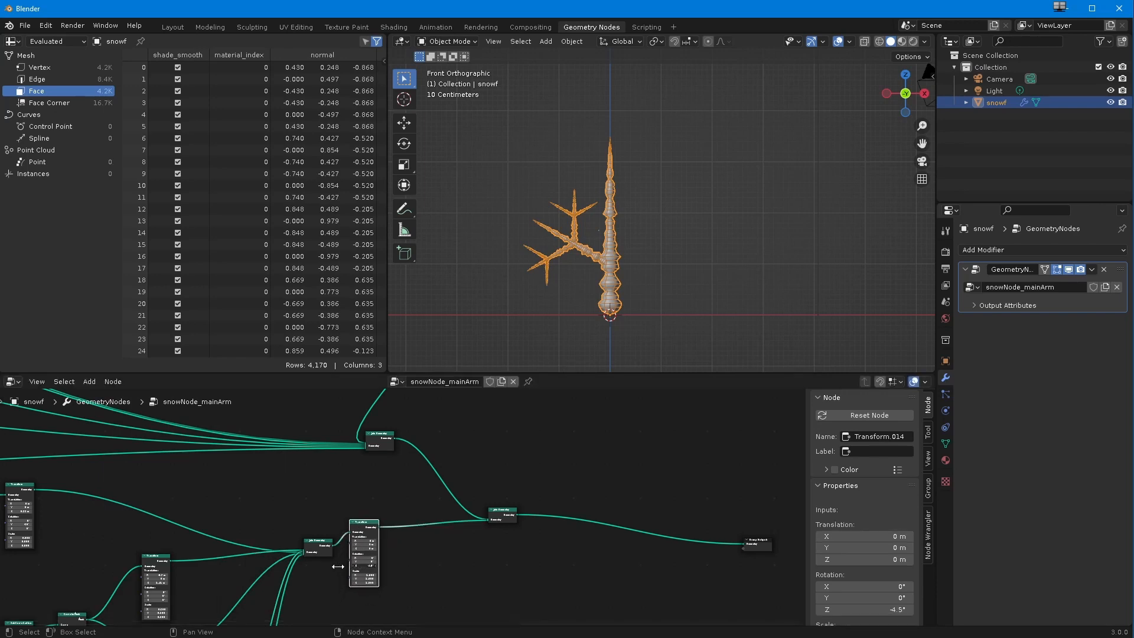
drag(379, 571, 366, 573)
Step: Scale the duplicated branches to 0.6 on all axes and raise them to about 2.3 m in Z with the new Transform
scroll(338, 565, up, 10)
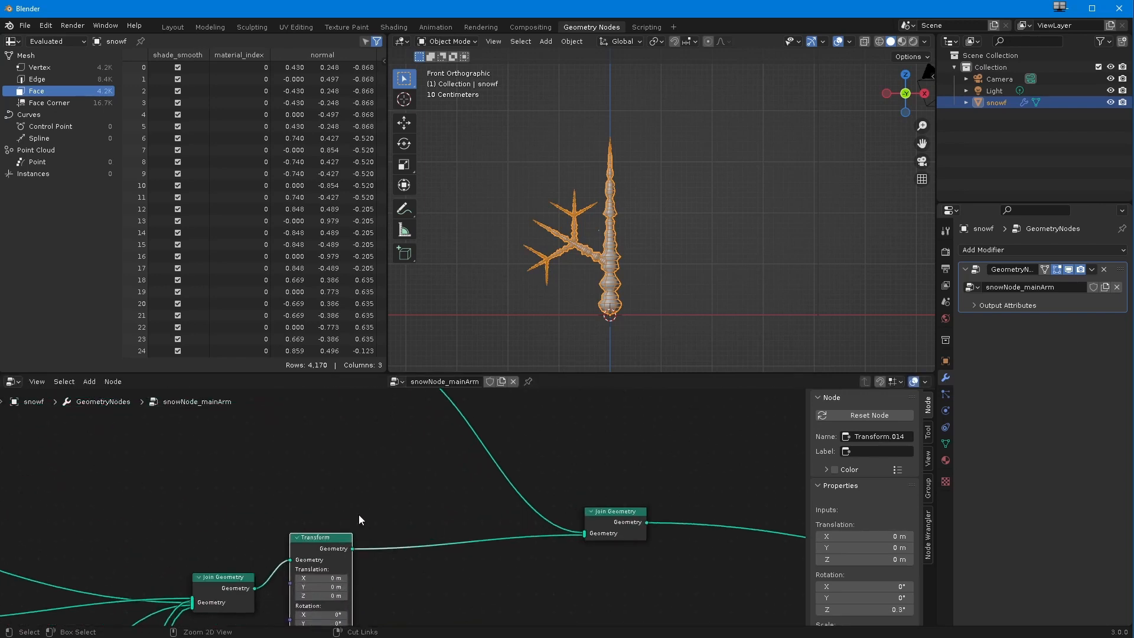
middle_drag(359, 515, 420, 413)
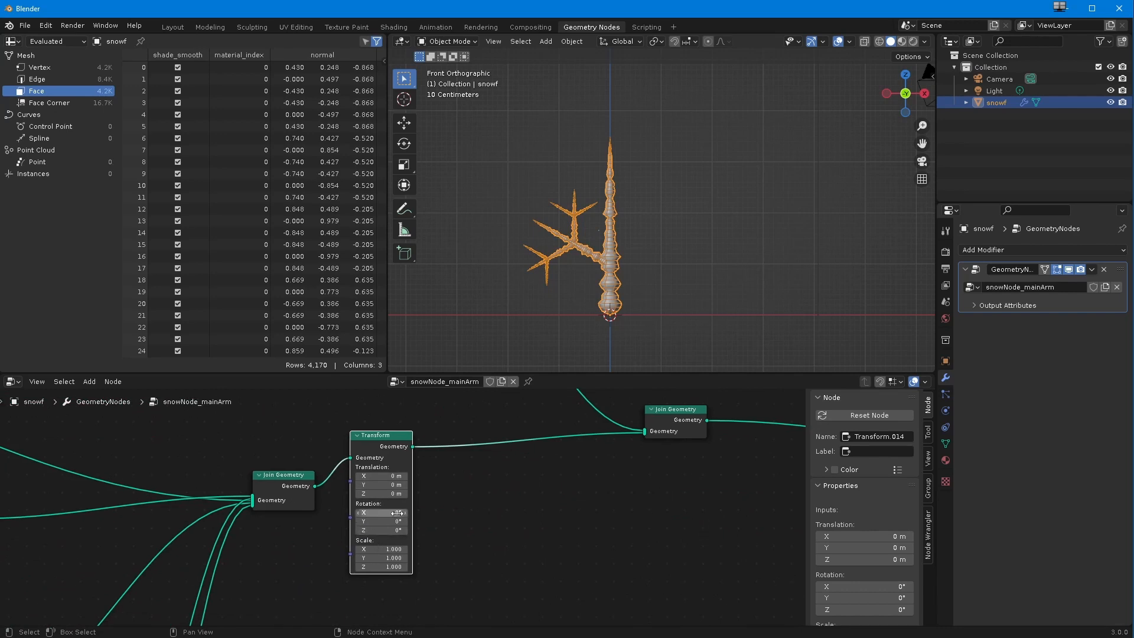
drag(379, 495, 401, 495)
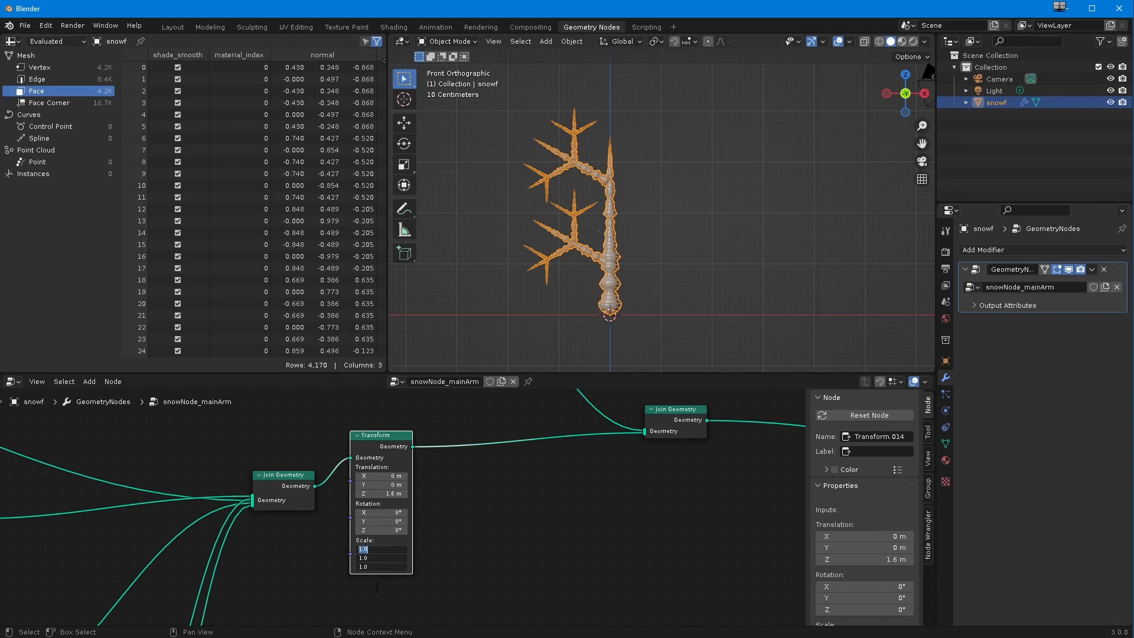
text(0.3)
key(Return)
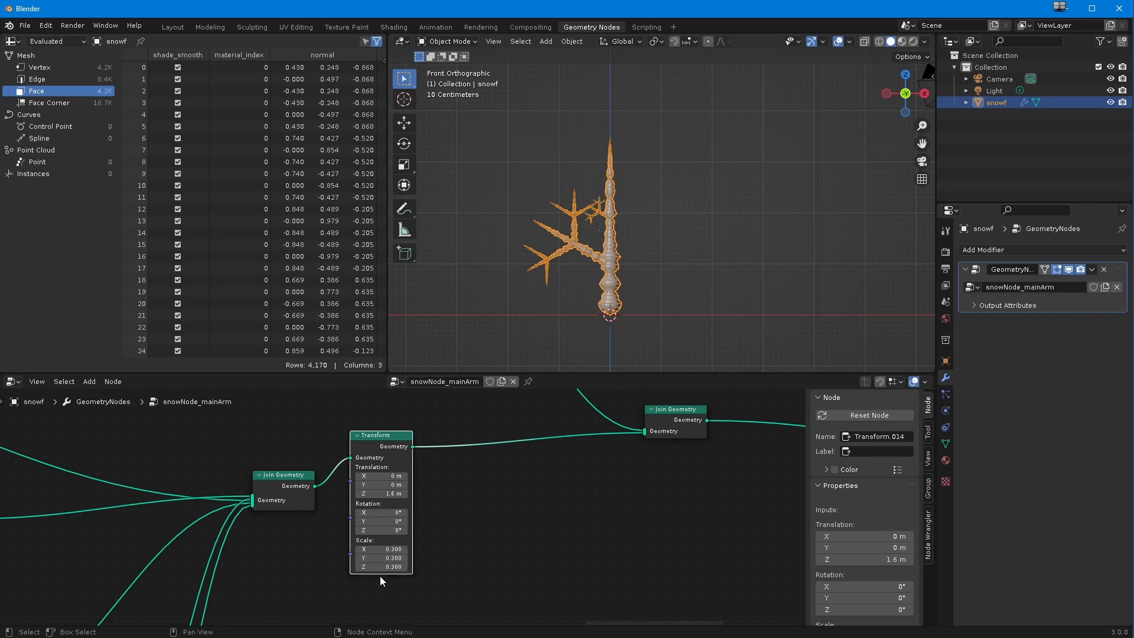
text(0.5)
key(Return)
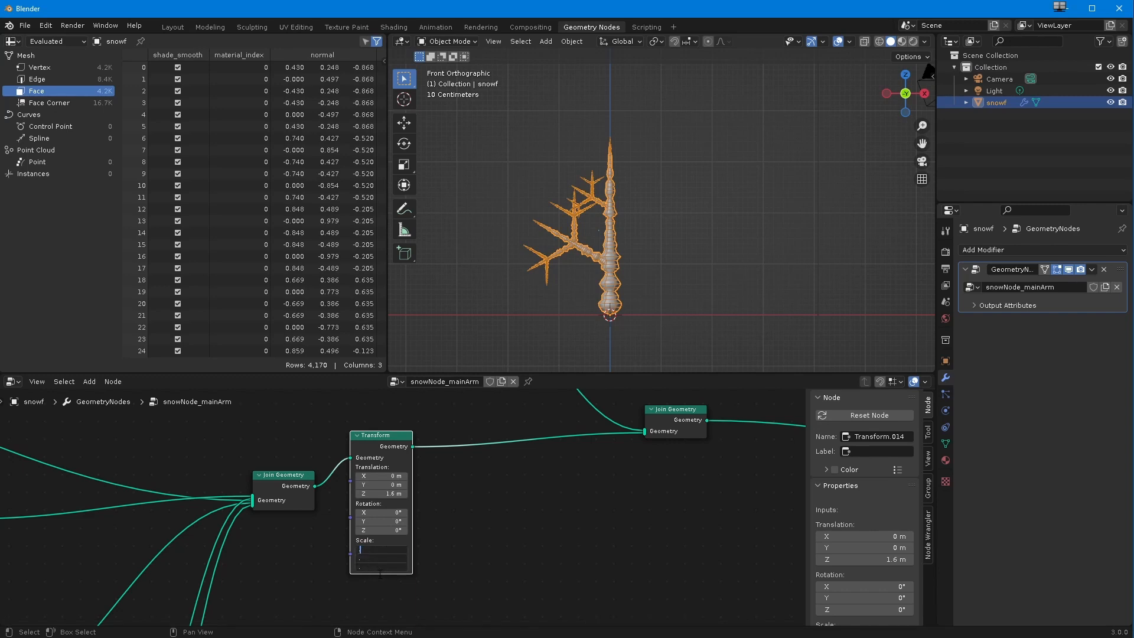
text(0.6)
key(Return)
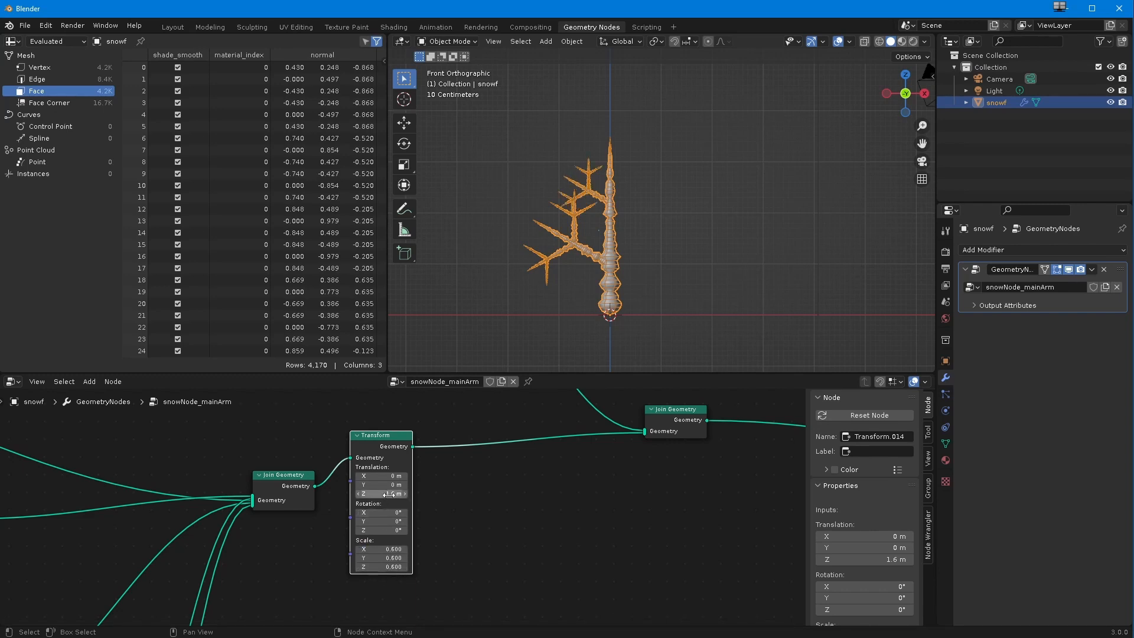
drag(380, 493, 381, 496)
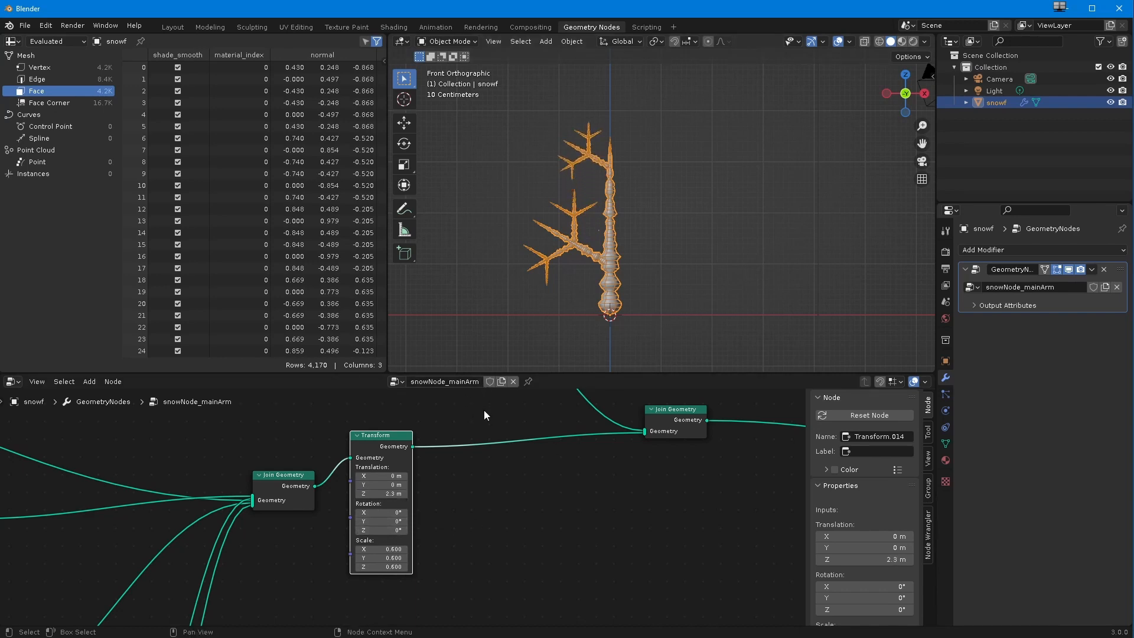
Step: Move the main Join Geometry back and insert a Transform between it and the final Join Geometry
ctrl+middle_drag(246, 514, 242, 496)
middle_drag(242, 496, 272, 505)
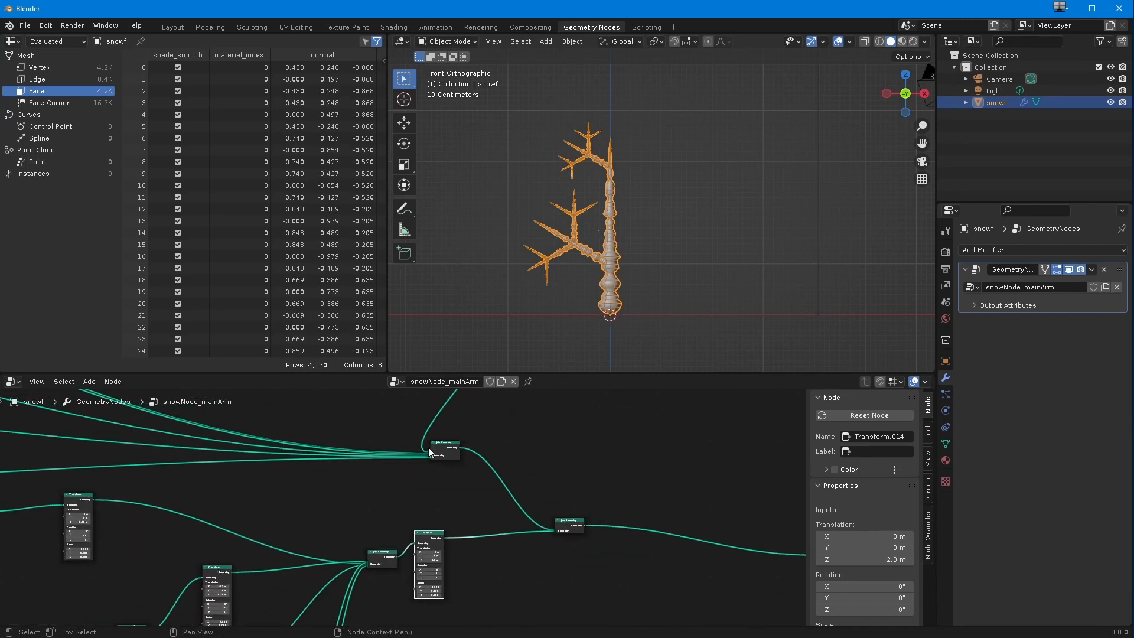
click(435, 440)
drag(435, 440, 361, 474)
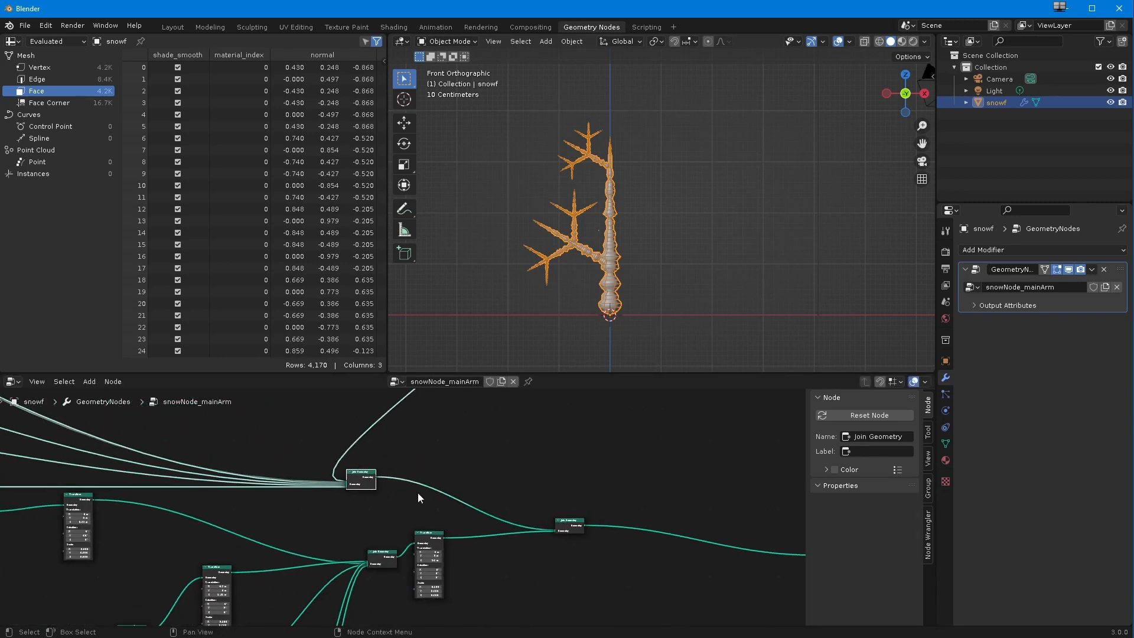
click(91, 382)
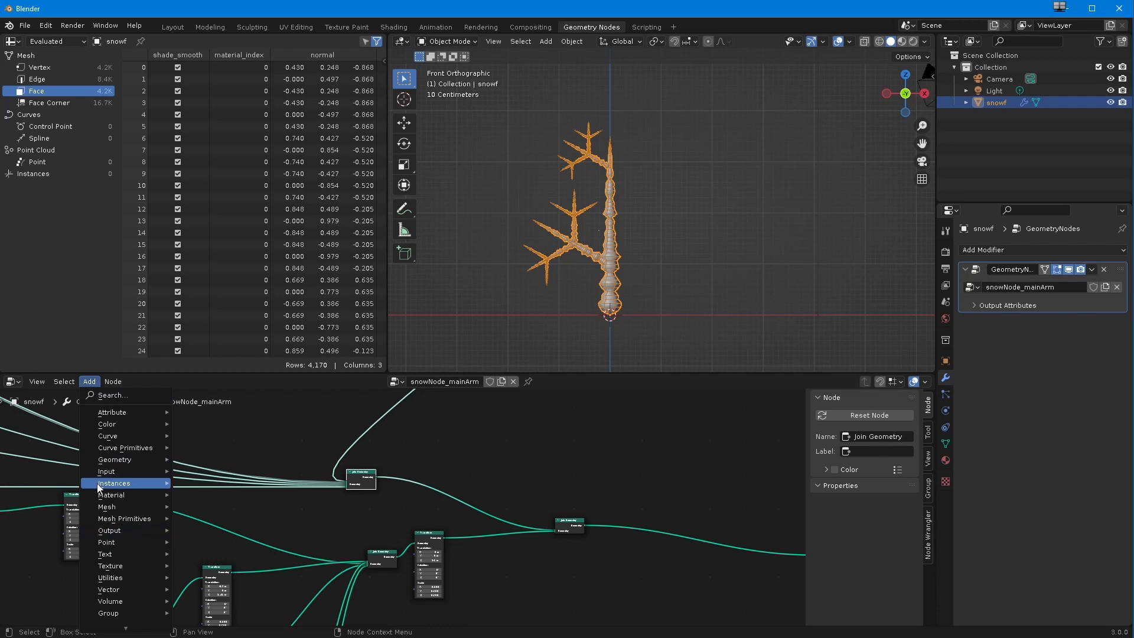
mouse_move(124, 459)
click(210, 552)
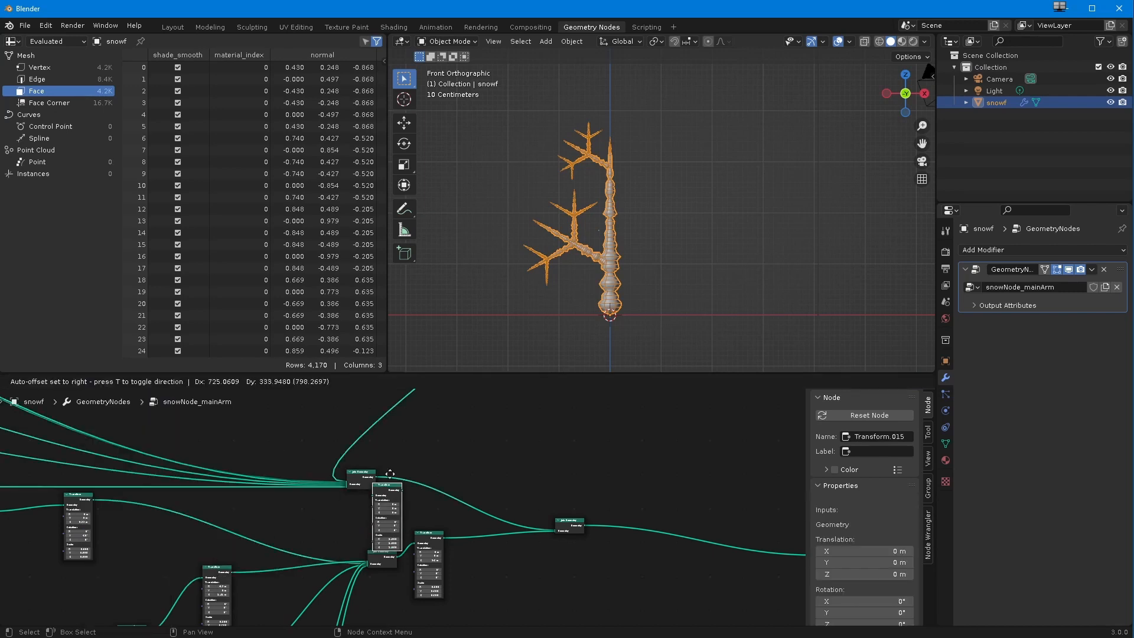
click(418, 445)
Step: Try a Z translation of 0.2 m on the main Join Geometry's Transform and undo it
scroll(419, 426, up, 4)
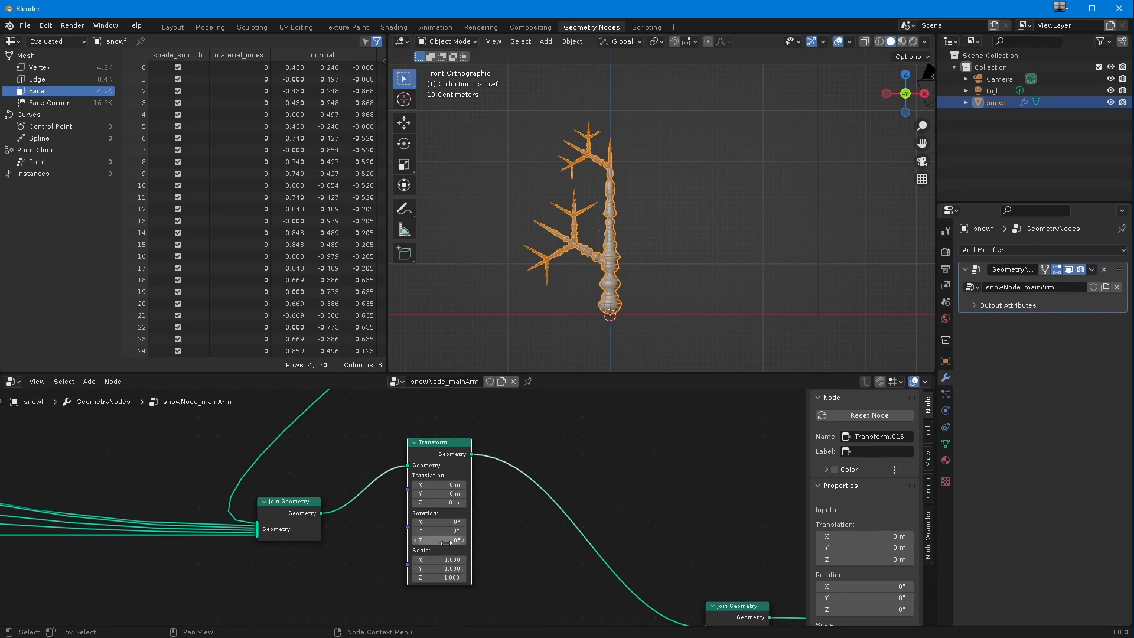
drag(436, 541, 442, 541)
drag(447, 505, 454, 509)
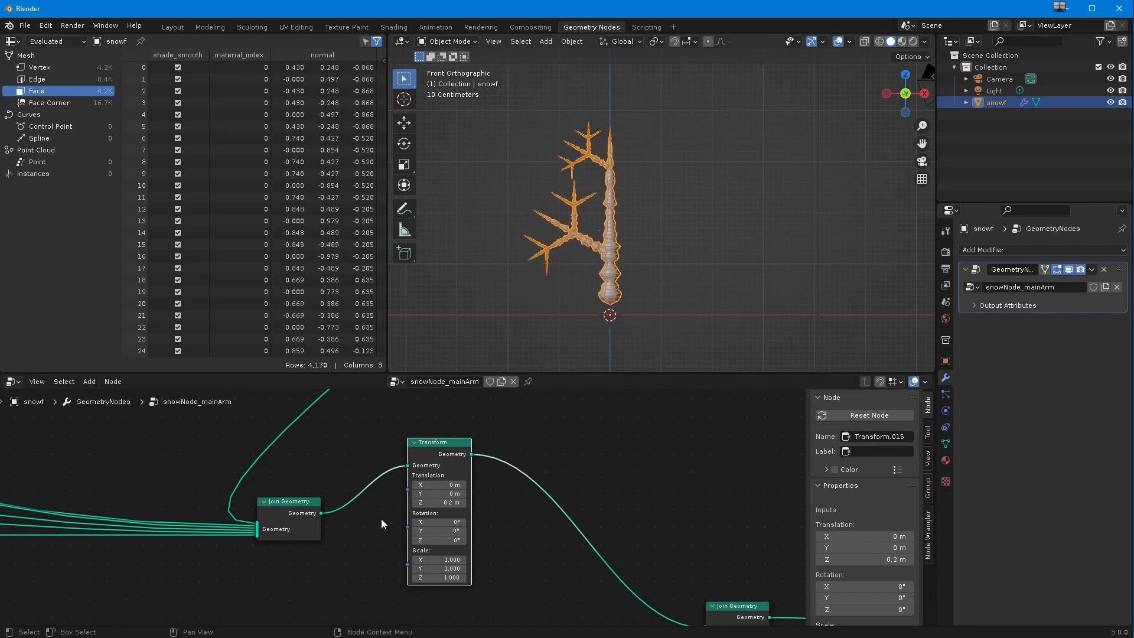
scroll(343, 568, down, 5)
middle_drag(347, 546, 401, 541)
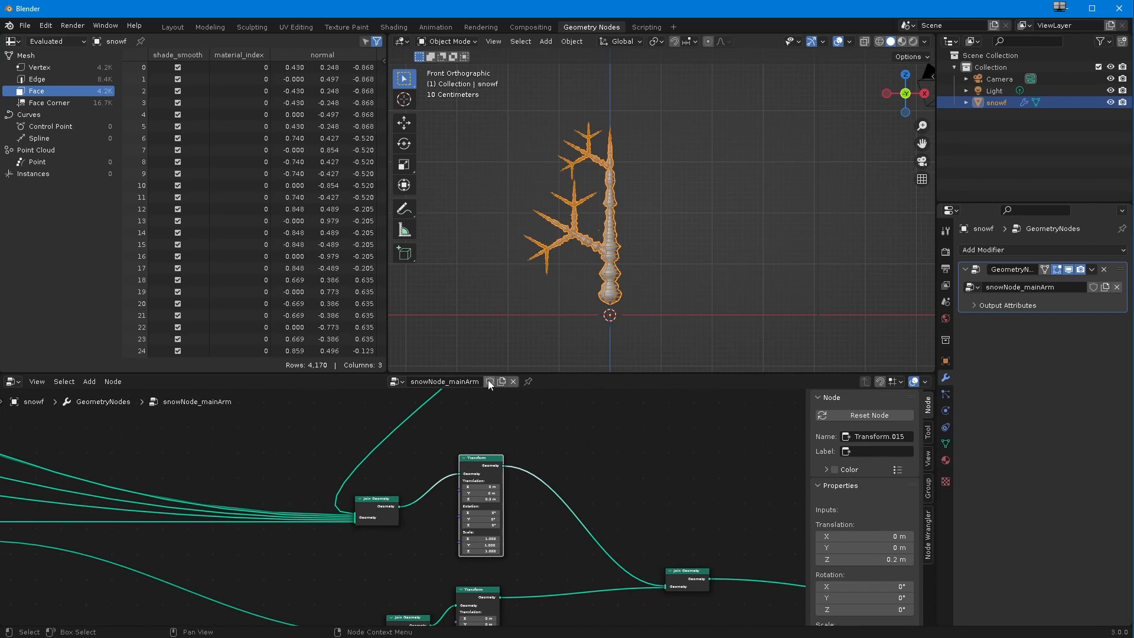
key(ctrl+z)
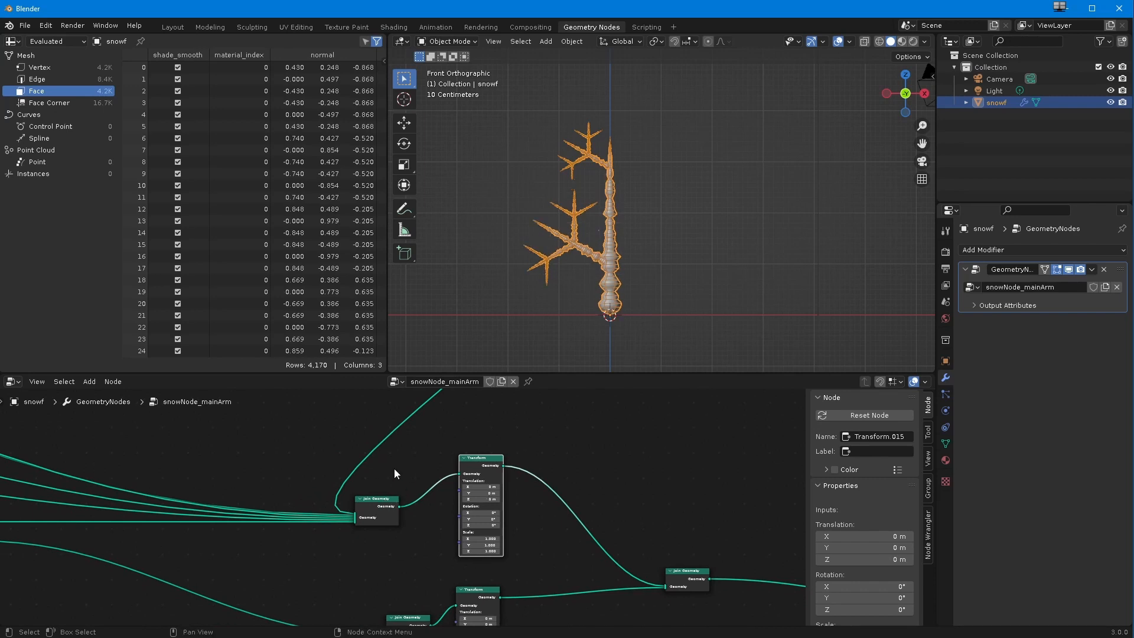
Step: Duplicate the main Join Geometry and place the copy between it and the SnowFlakeStem node
scroll(395, 468, down, 1)
middle_drag(377, 484, 549, 500)
ctrl+middle_drag(423, 531, 430, 511)
drag(585, 523, 618, 453)
ctrl+middle_drag(616, 462, 497, 568)
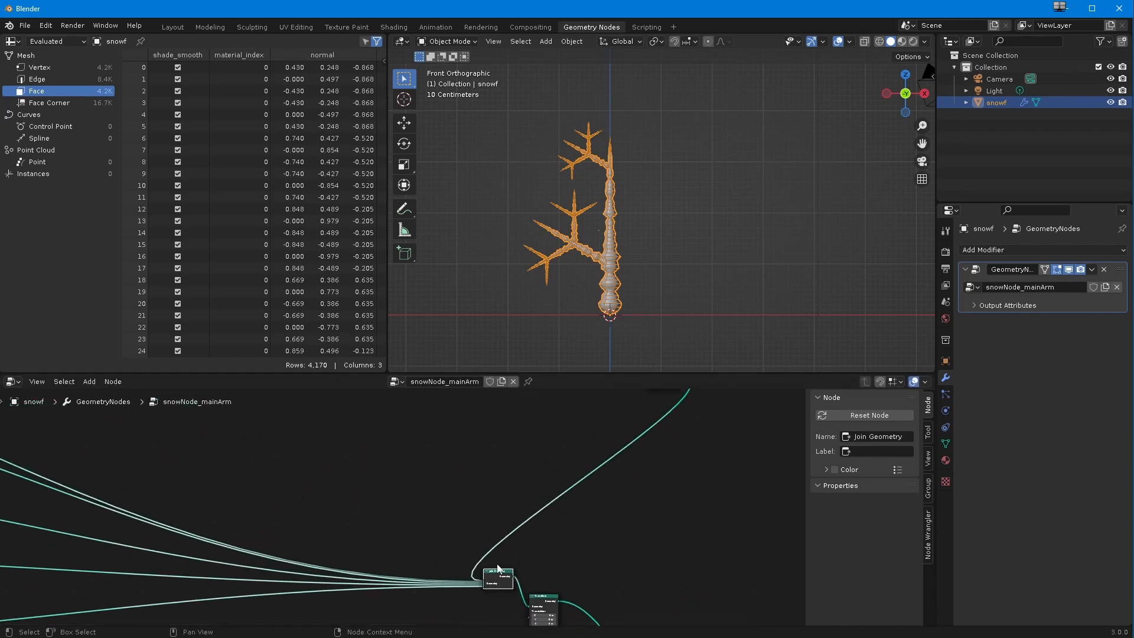
key(shift+d)
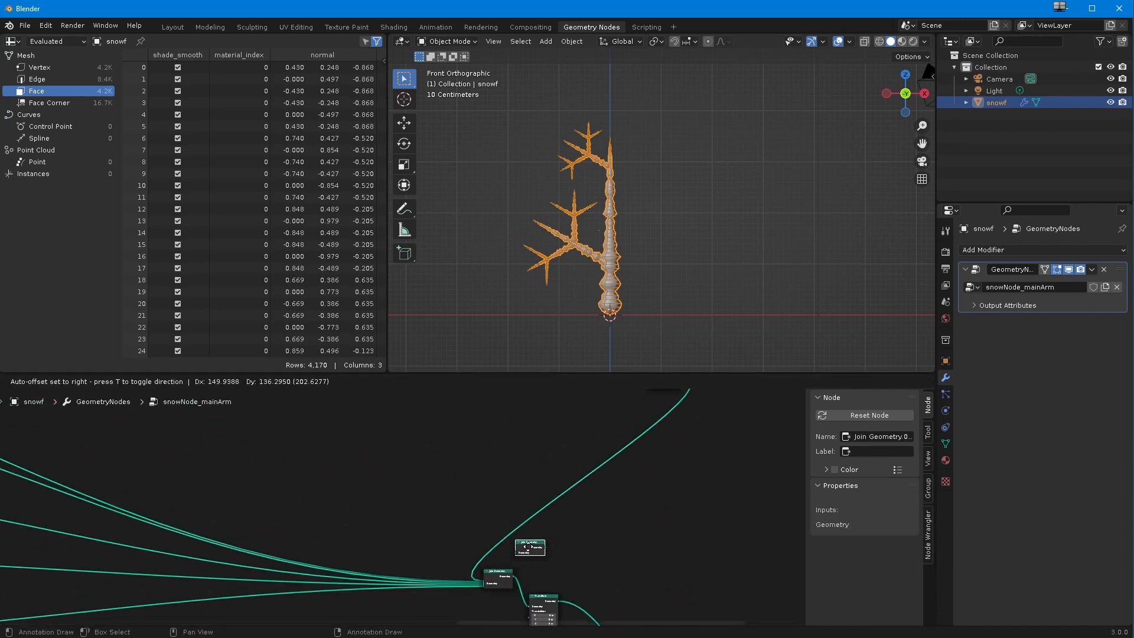
click(447, 549)
shift+middle_drag(449, 537, 455, 570)
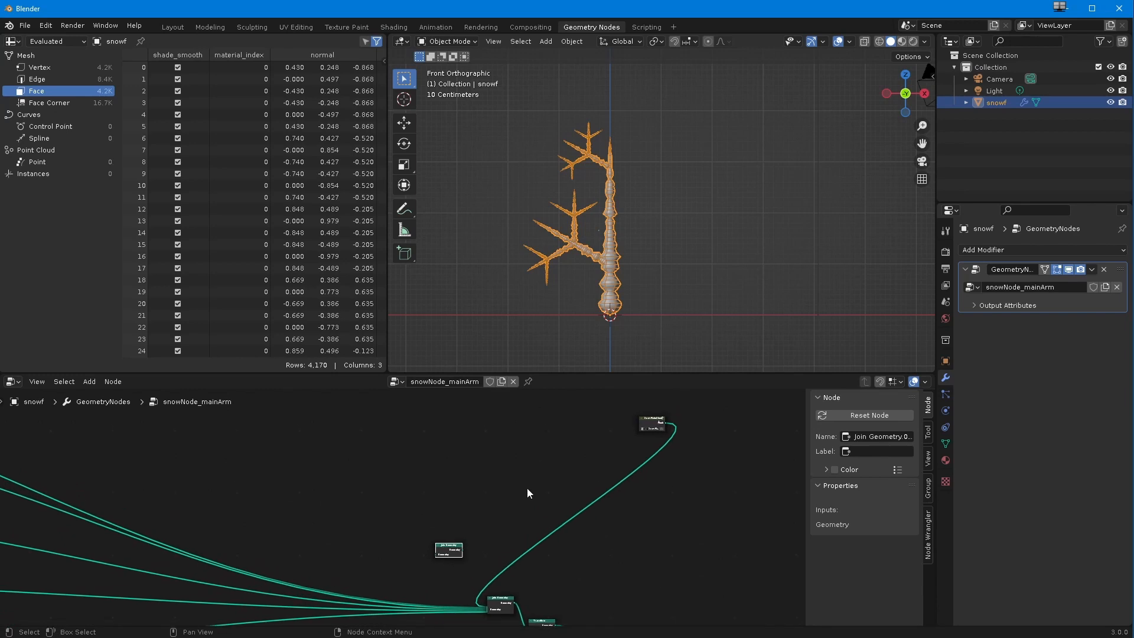
Step: Detach the SnowFlakeStem node from the main Join Geometry and link it to the duplicated Join Geometry
drag(665, 423, 479, 593)
click(483, 579)
ctrl+middle_drag(484, 580, 512, 490)
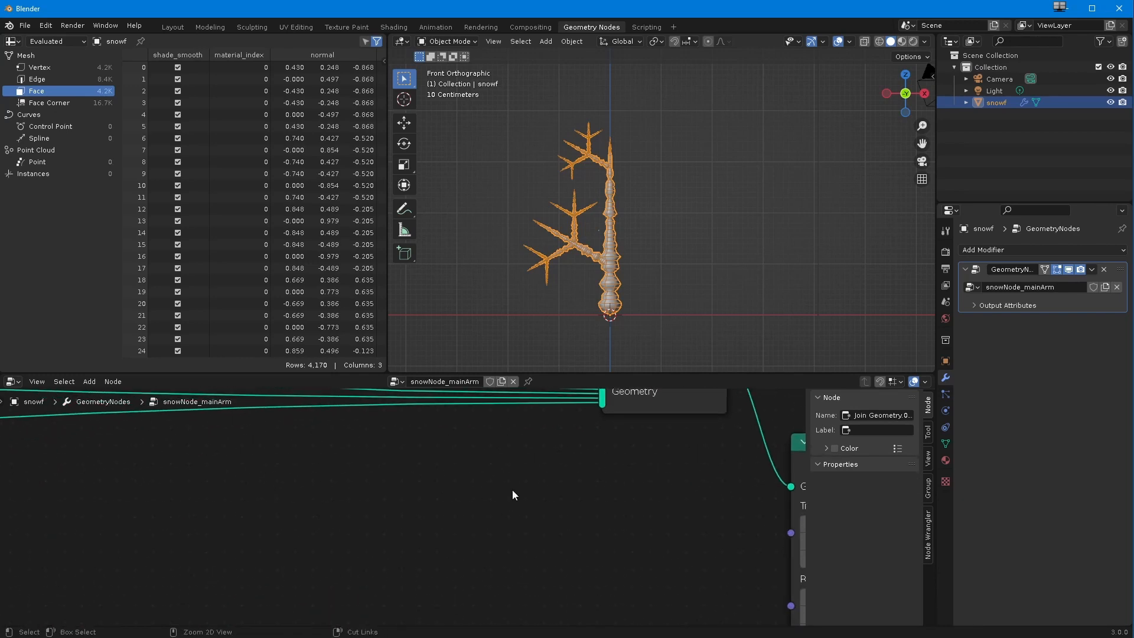
shift+middle_drag(568, 392, 528, 509)
drag(556, 502, 519, 471)
ctrl+middle_drag(519, 470, 468, 583)
drag(507, 588, 289, 560)
scroll(408, 524, up, 1)
middle_drag(408, 524, 479, 565)
drag(405, 449, 604, 553)
ctrl+middle_drag(546, 546, 526, 460)
middle_drag(527, 418, 510, 569)
drag(599, 517, 352, 556)
ctrl+middle_drag(402, 502, 445, 395)
middle_drag(386, 542, 425, 552)
middle_drag(425, 507, 397, 502)
drag(384, 452, 415, 546)
ctrl+middle_drag(408, 562, 400, 540)
middle_drag(404, 561, 344, 405)
mouse_move(367, 515)
ctrl+middle_down()
mouse_move(361, 491)
mouse_move(366, 518)
ctrl+middle_up()
drag(466, 479, 487, 515)
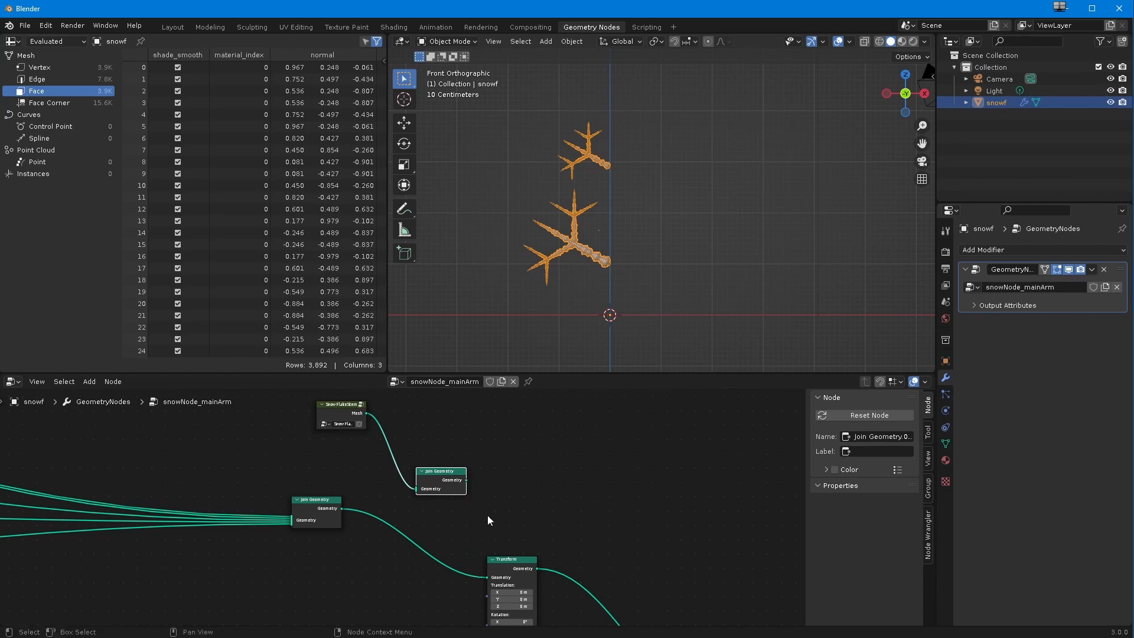
Step: Link the SnowFlakeStem node directly into the final Join Geometry and delete the duplicated Join Geometry
scroll(485, 517, down, 3)
click(453, 533)
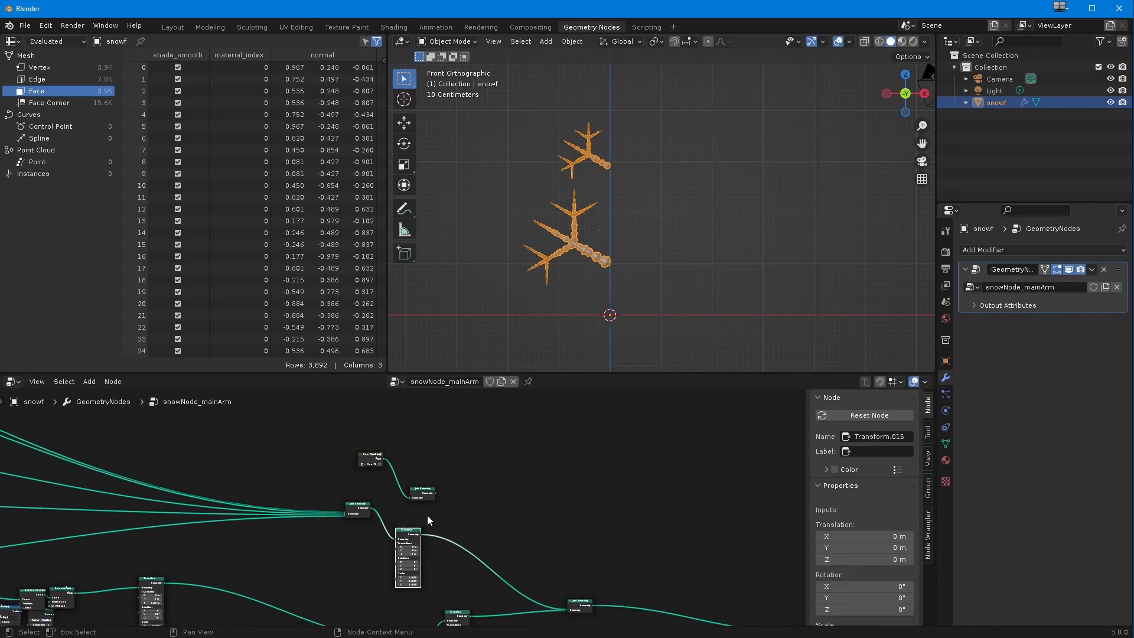
drag(434, 495, 526, 519)
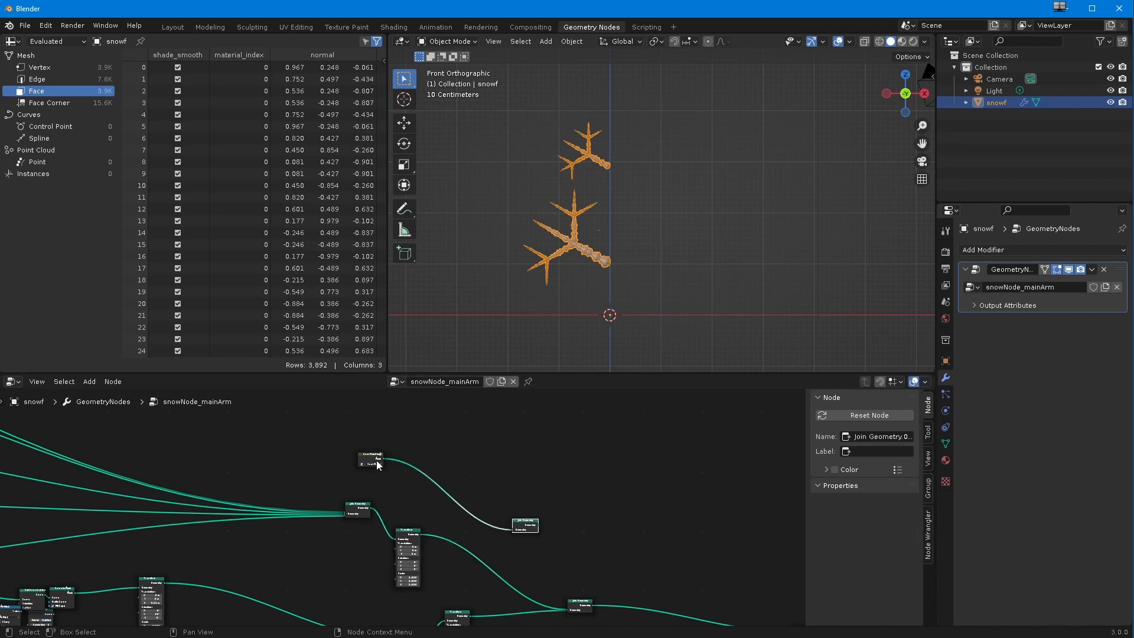
scroll(431, 497, down, 1)
middle_drag(504, 576, 459, 558)
drag(338, 445, 508, 581)
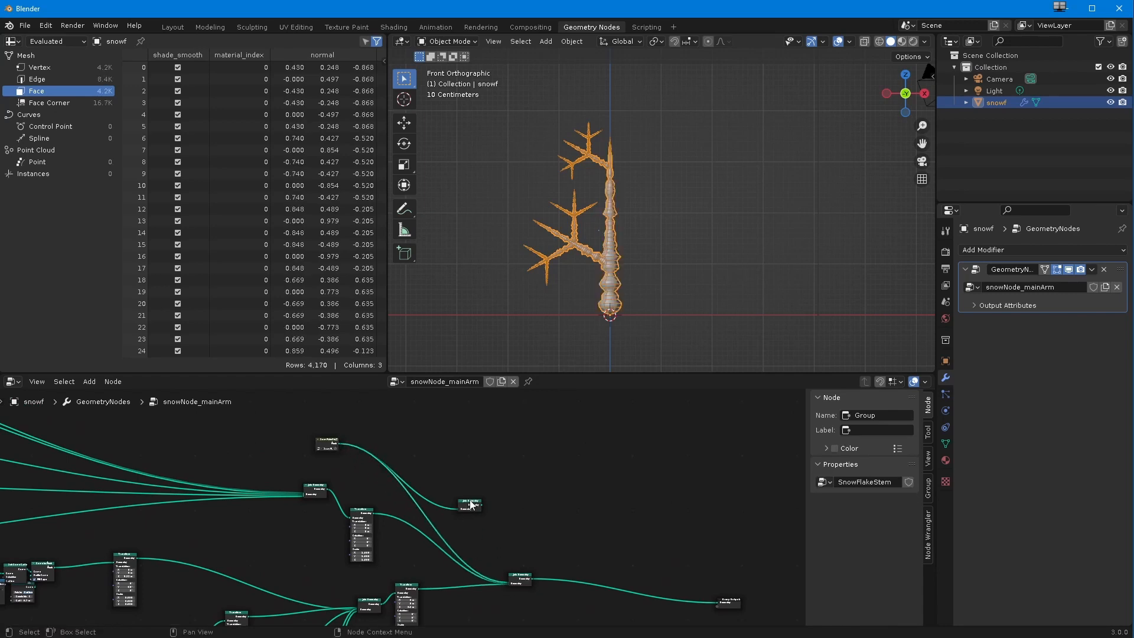
click(468, 506)
key(x)
Step: Try another Z translation on the lower branches' Transform and reset it to 0 m
scroll(365, 526, up, 2)
middle_drag(373, 507, 432, 500)
scroll(390, 514, up, 4)
drag(315, 465, 298, 535)
scroll(422, 519, up, 2)
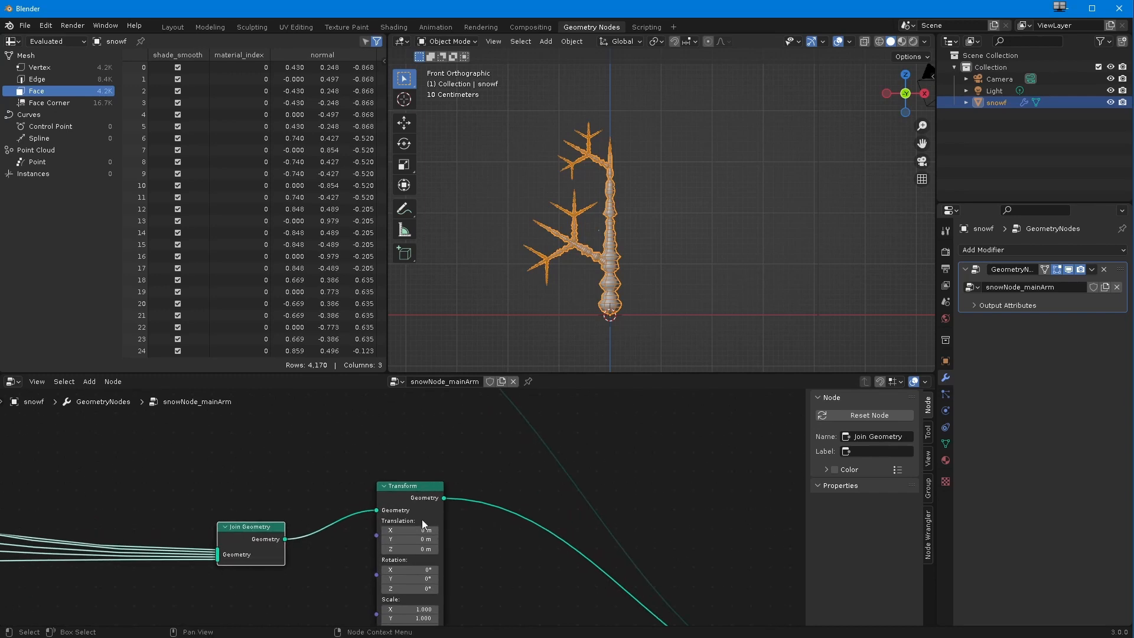
drag(421, 550, 406, 551)
click(406, 550)
text(0)
key(Return)
Step: Fine-tune the Z translation of the duplicated upper branches' Transform to 2.29 m
ctrl+middle_drag(368, 533, 336, 551)
drag(346, 403, 415, 444)
ctrl+middle_drag(399, 508, 353, 453)
mouse_move(436, 560)
mouse_down()
mouse_move(434, 536)
mouse_move(466, 560)
mouse_move(442, 564)
mouse_up()
Step: Examine the curve, radius and Transform node chains that build the duplicated upper branches
ctrl+middle_drag(365, 538, 352, 513)
middle_drag(352, 513, 416, 561)
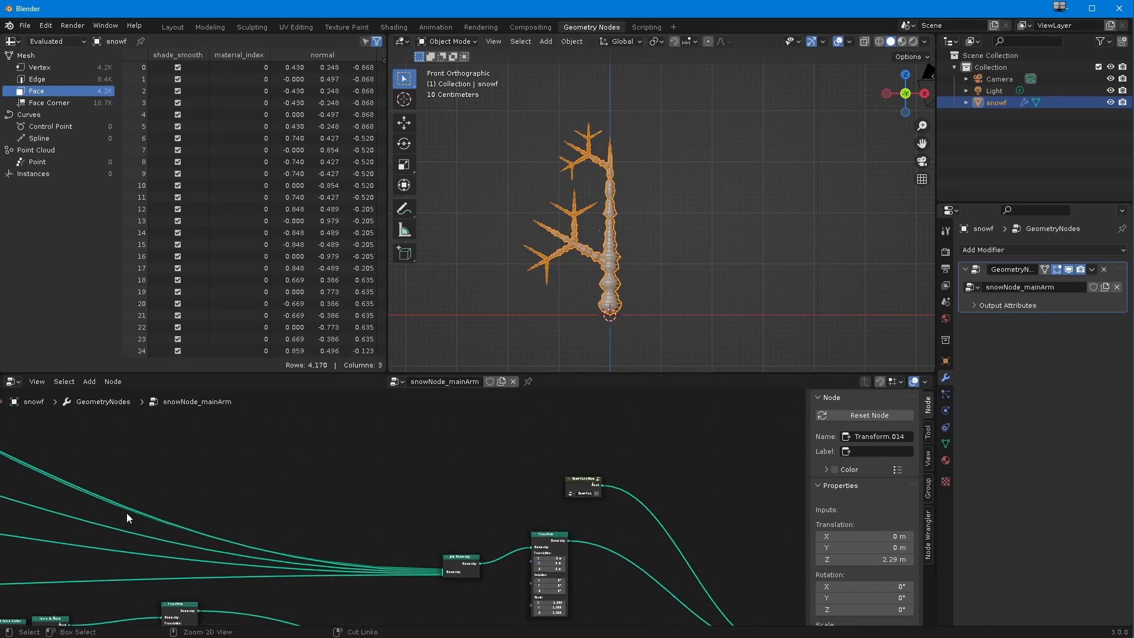
scroll(127, 512, up, 5)
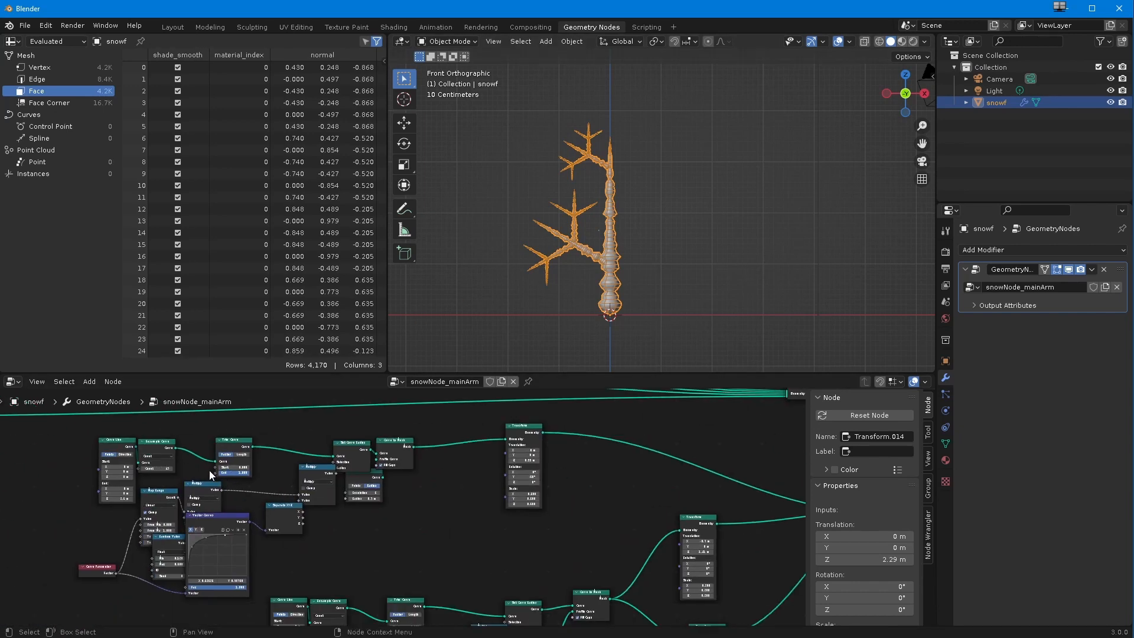
scroll(219, 491, up, 2)
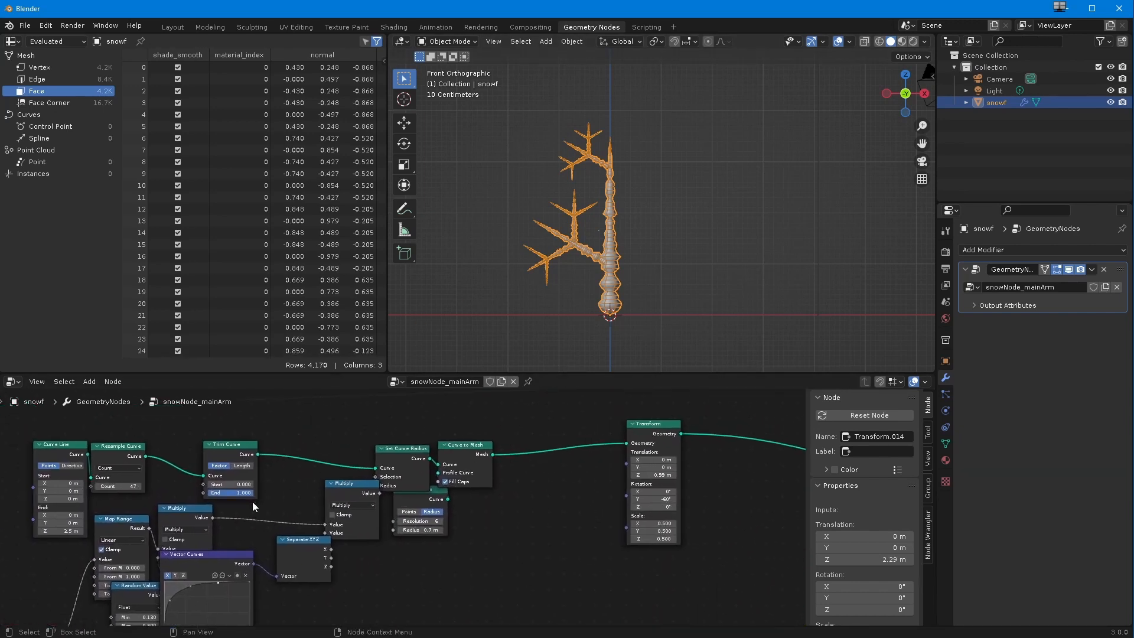
drag(247, 496, 222, 493)
key(Home)
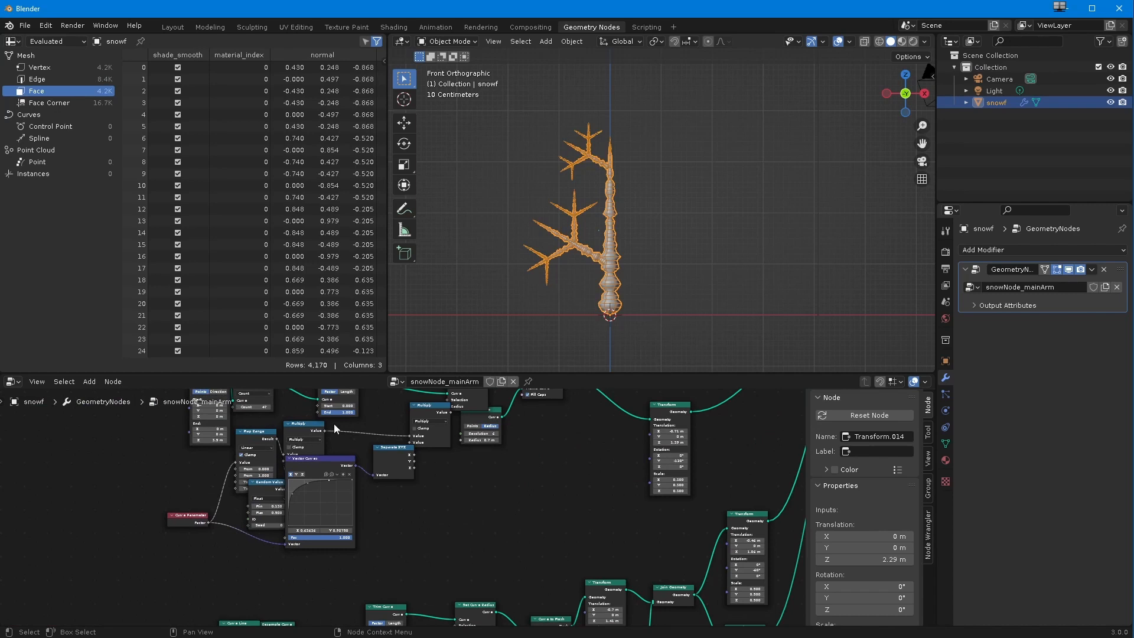
drag(339, 412, 313, 416)
scroll(382, 480, down, 2)
middle_drag(414, 514, 323, 500)
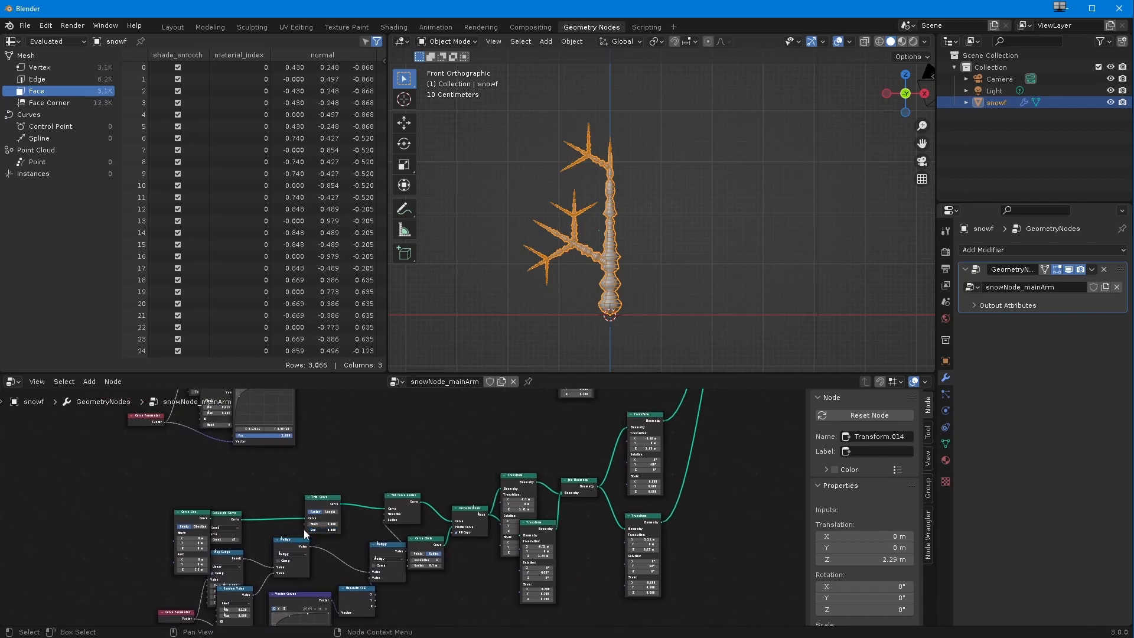
drag(319, 530, 364, 530)
Step: Trace both branch groups through their Transform nodes to the final Join Geometry and Group Output
scroll(430, 510, down, 4)
middle_drag(502, 406, 334, 554)
middle_drag(416, 443, 351, 534)
middle_drag(448, 506, 392, 531)
drag(572, 507, 615, 500)
scroll(407, 449, up, 1)
middle_drag(408, 443, 398, 476)
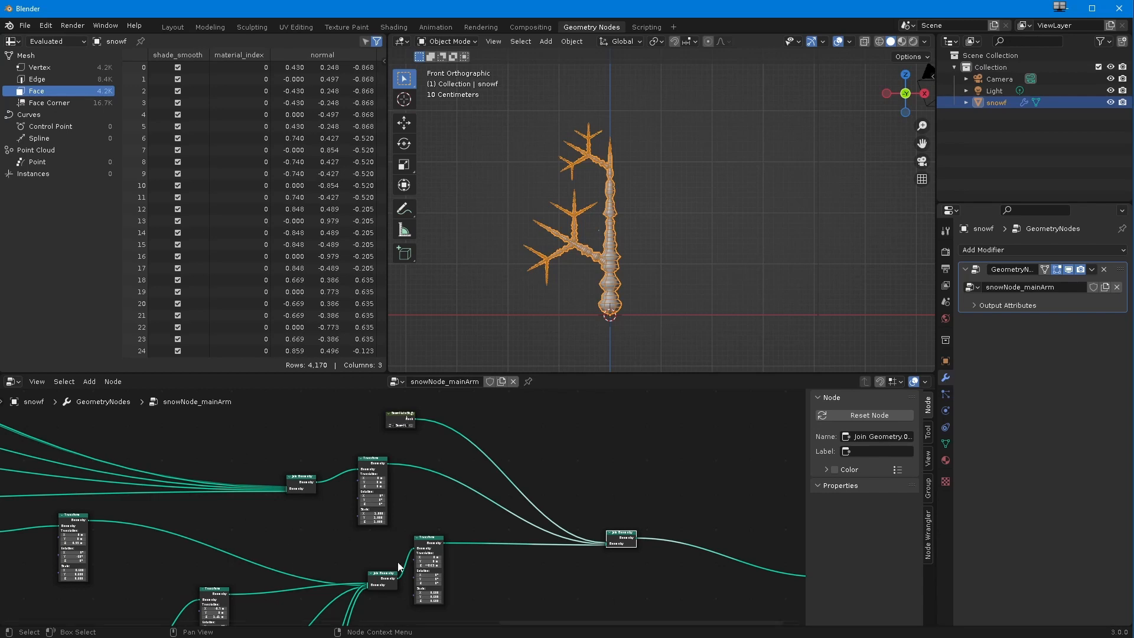
scroll(397, 563, down, 2)
middle_drag(352, 556, 203, 519)
scroll(260, 509, up, 2)
drag(265, 498, 314, 500)
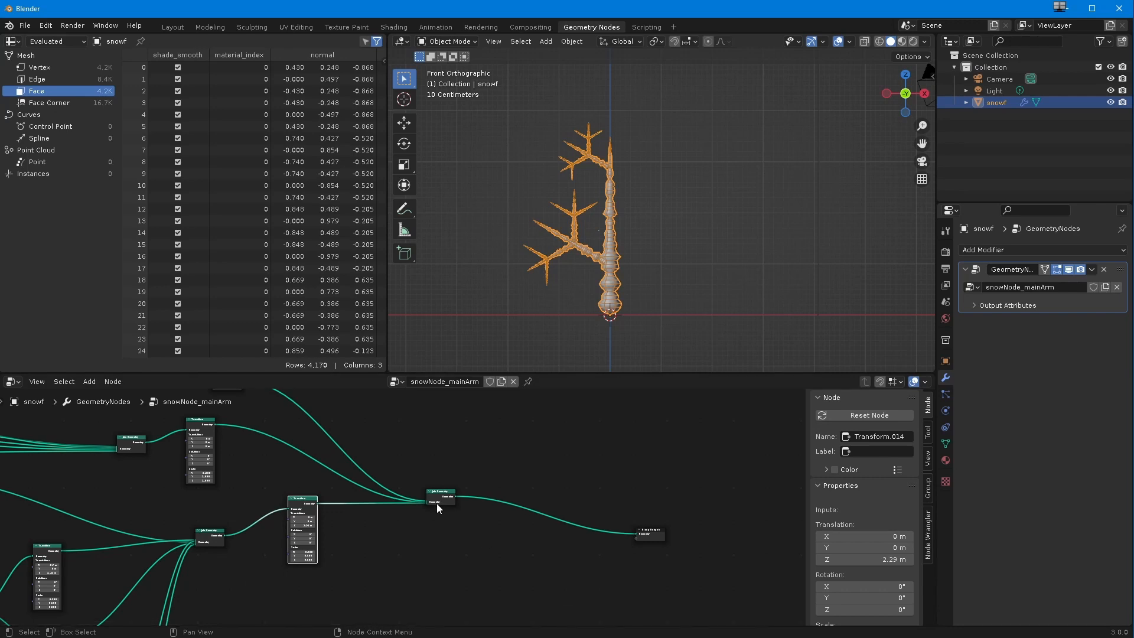
scroll(275, 539, up, 4)
middle_drag(298, 513, 428, 484)
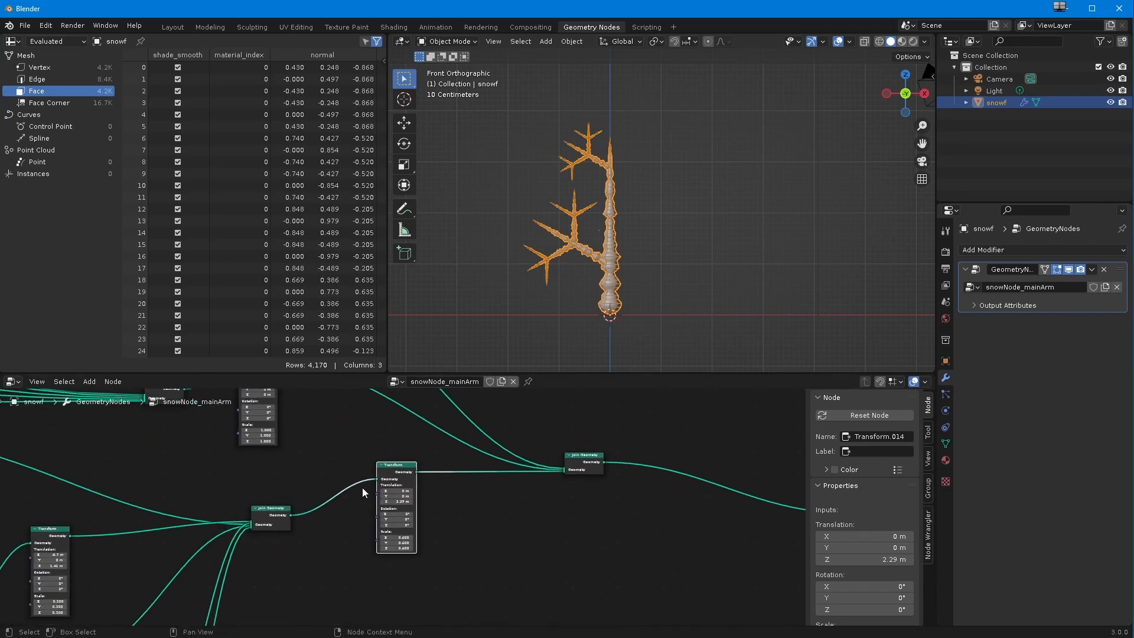
Step: Add a second Transform with X scale -1 between the duplicated upper branches' Join Geometry and the final Join Geometry
click(265, 510)
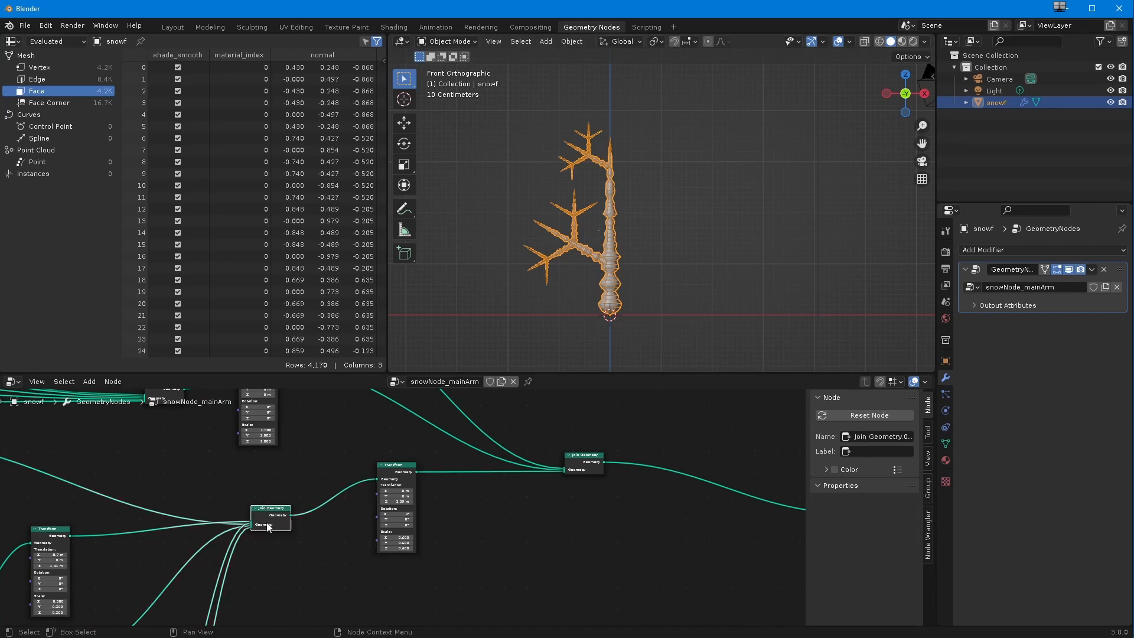
drag(406, 474, 368, 453)
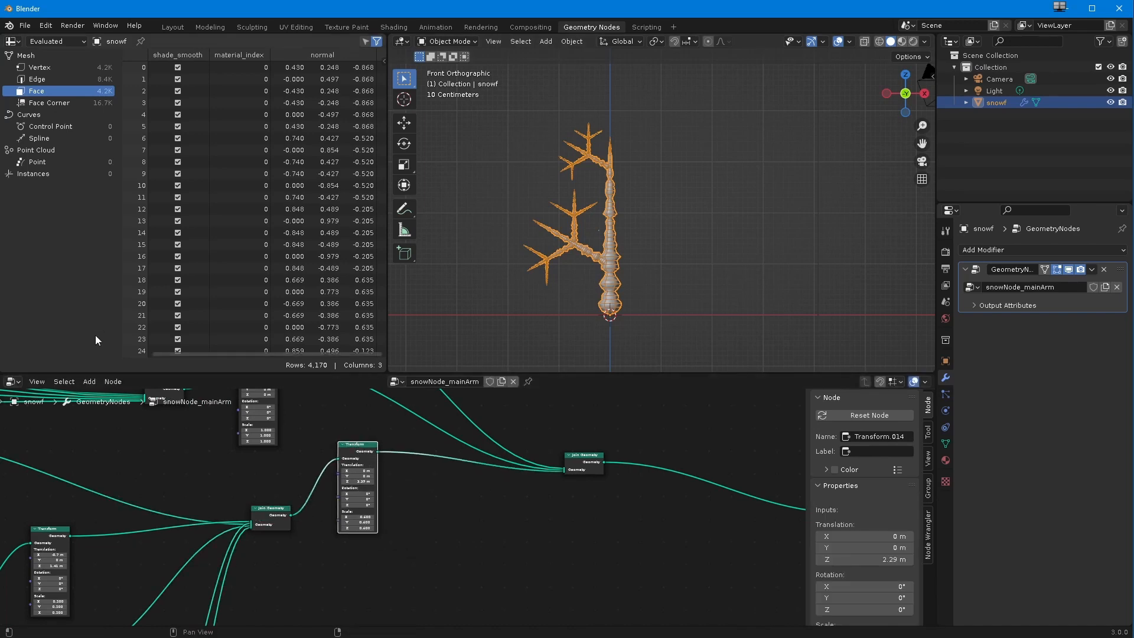
click(89, 381)
mouse_move(111, 450)
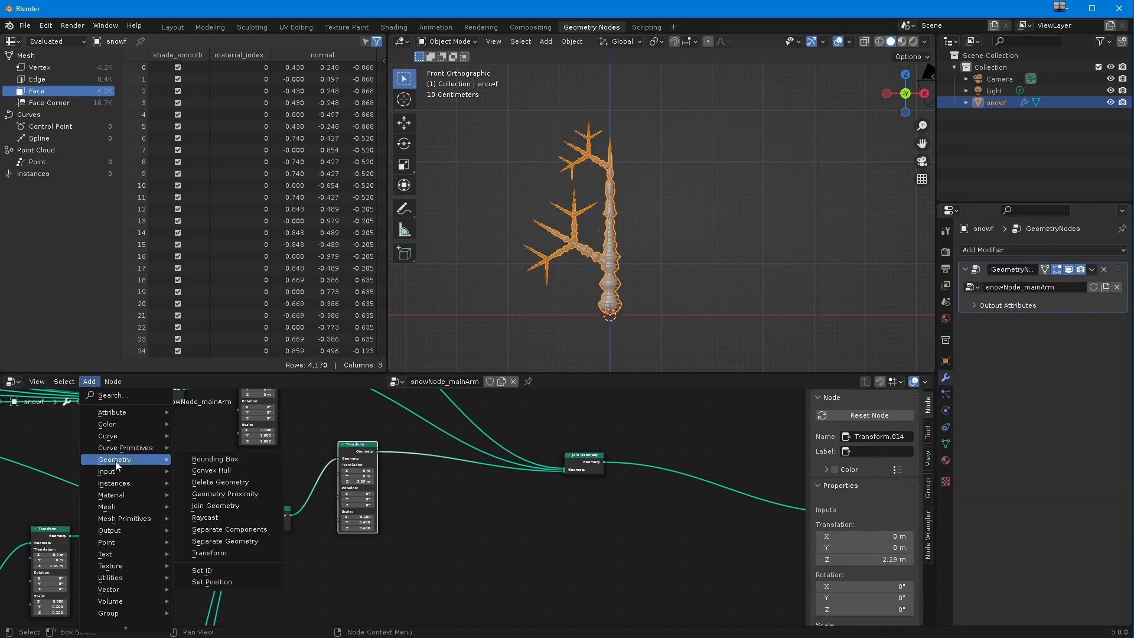
click(235, 558)
click(361, 552)
drag(290, 515, 565, 474)
middle_drag(360, 562, 357, 540)
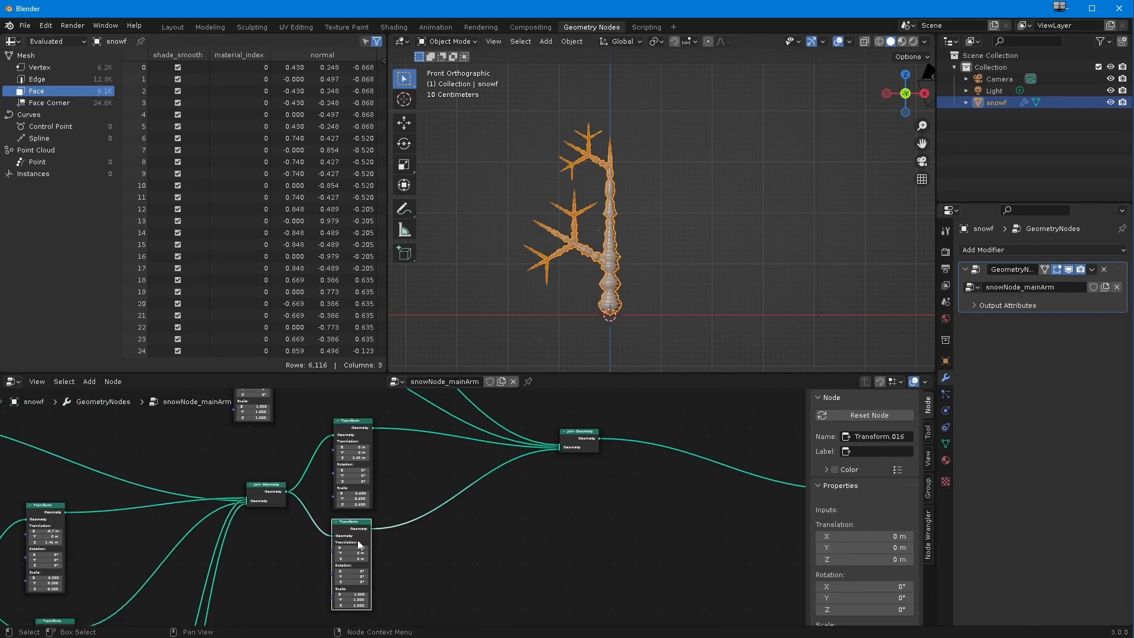
key(Return)
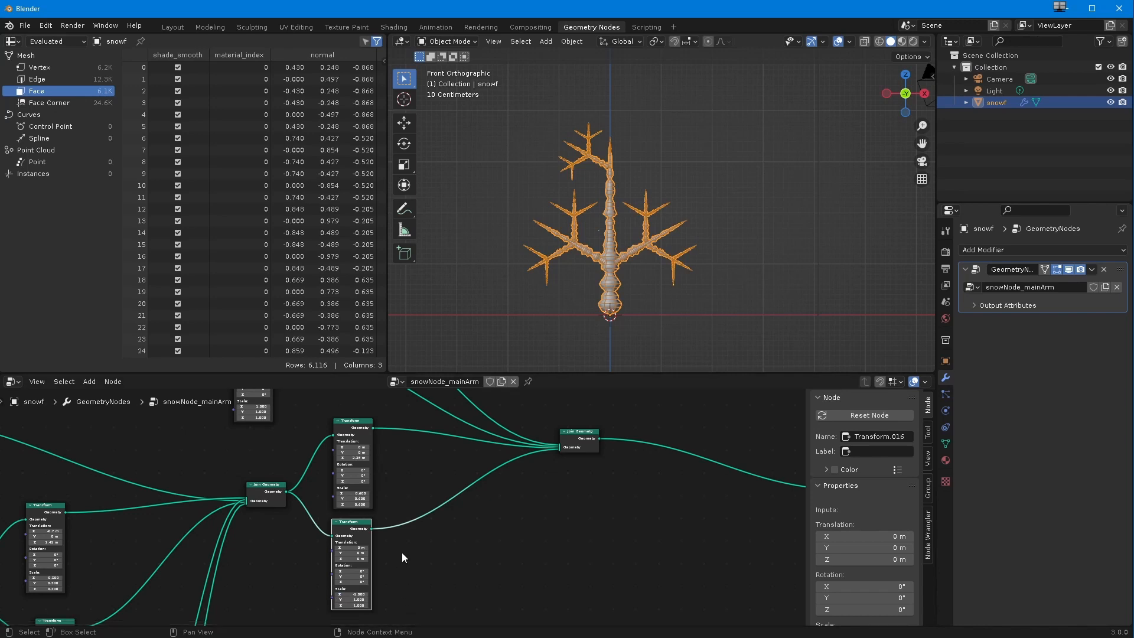
Step: Examine how the two branch groups' Join Geometry and Transform nodes feed the final Join Geometry
ctrl+middle_drag(409, 518, 392, 598)
drag(481, 478, 535, 510)
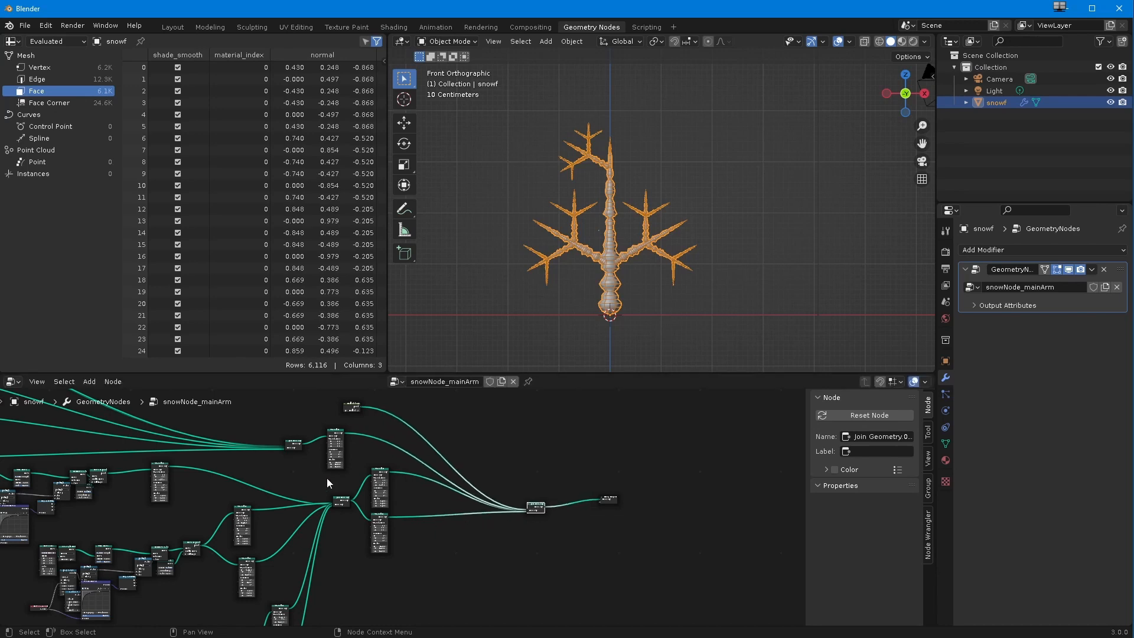
drag(348, 471, 378, 515)
ctrl+middle_drag(360, 540, 310, 576)
mouse_move(319, 511)
middle_down()
mouse_move(295, 459)
mouse_move(299, 555)
mouse_move(319, 494)
middle_up()
middle_drag(320, 495, 295, 475)
drag(527, 569, 453, 525)
ctrl+middle_drag(312, 517, 314, 502)
middle_drag(315, 502, 365, 553)
middle_drag(295, 529, 367, 499)
ctrl+middle_drag(242, 513, 242, 528)
middle_drag(250, 520, 191, 485)
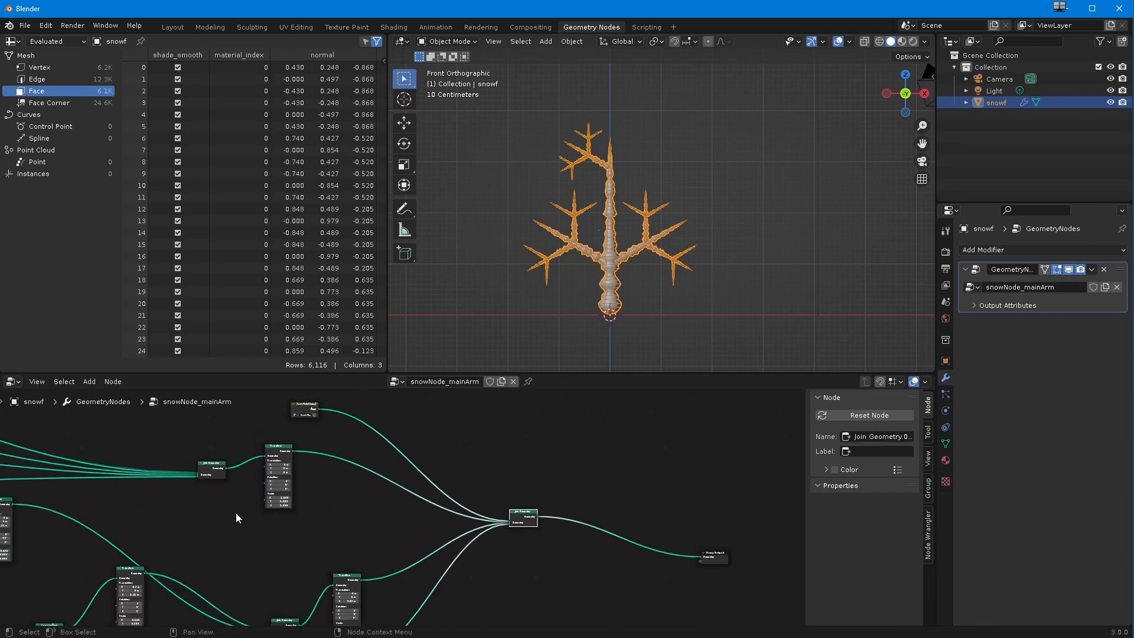
Step: Add a second Transform between the lower branches' Join Geometry and the final Join Geometry
click(275, 452)
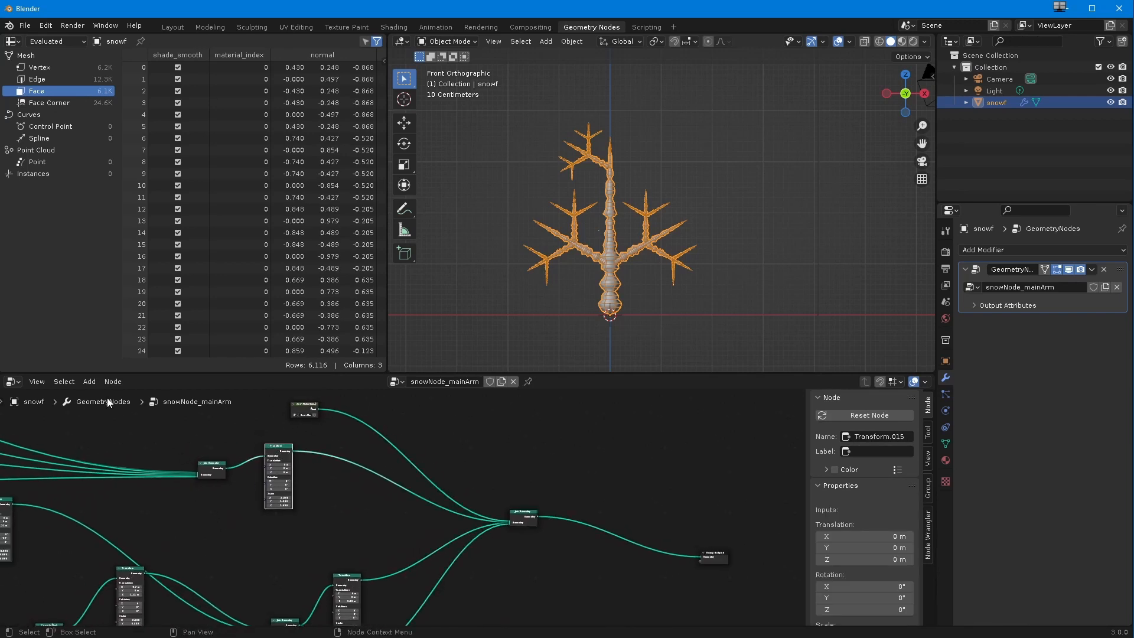
click(91, 382)
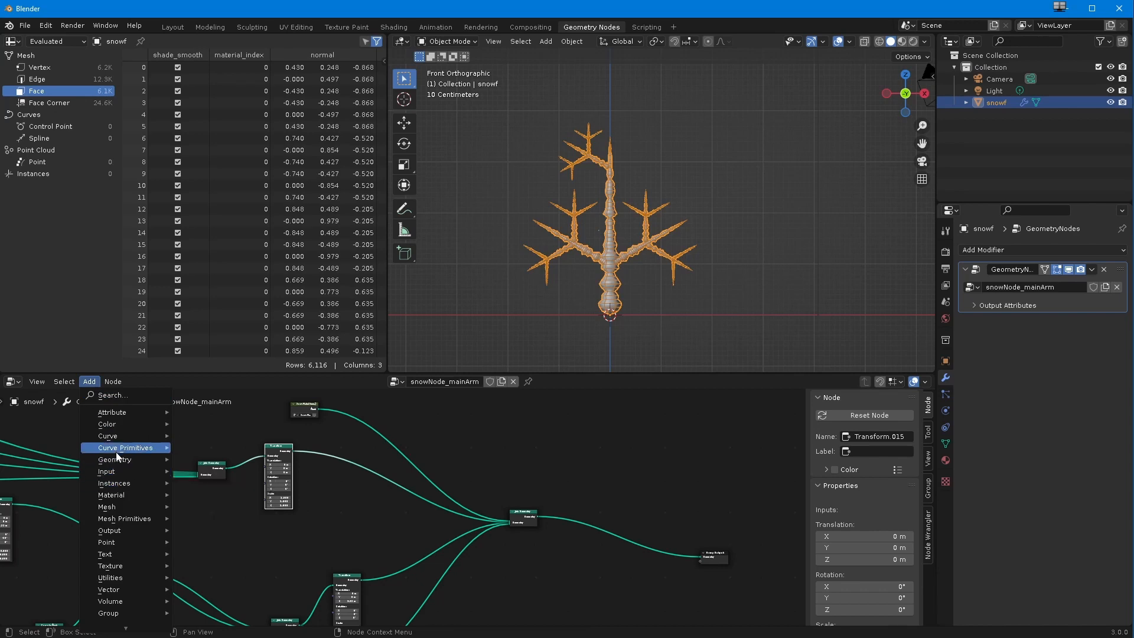
mouse_move(118, 460)
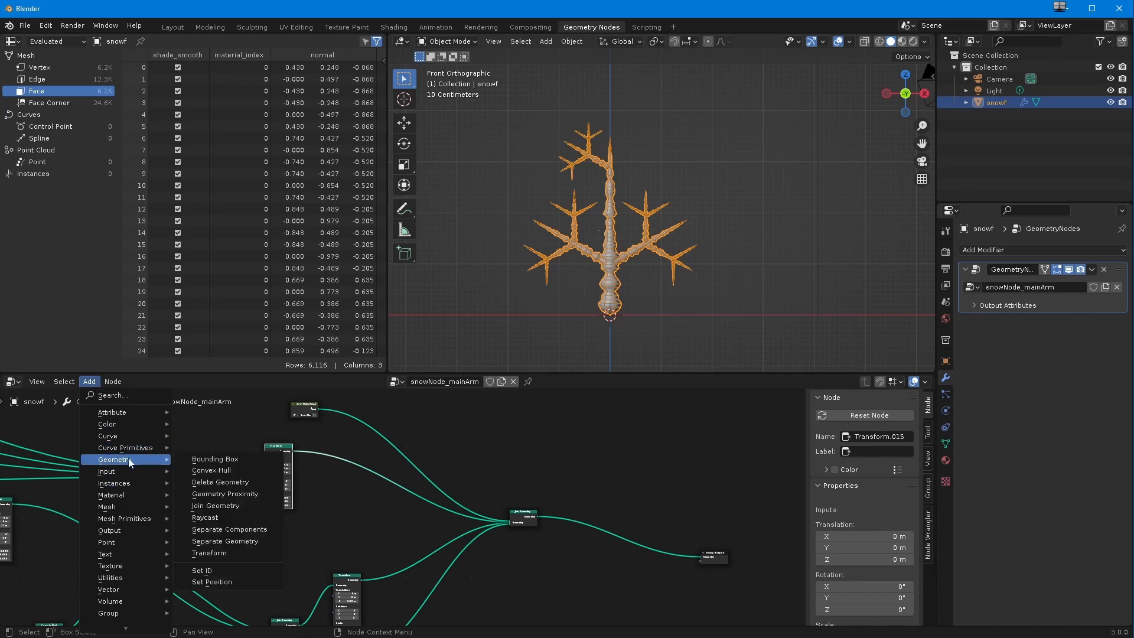
click(225, 553)
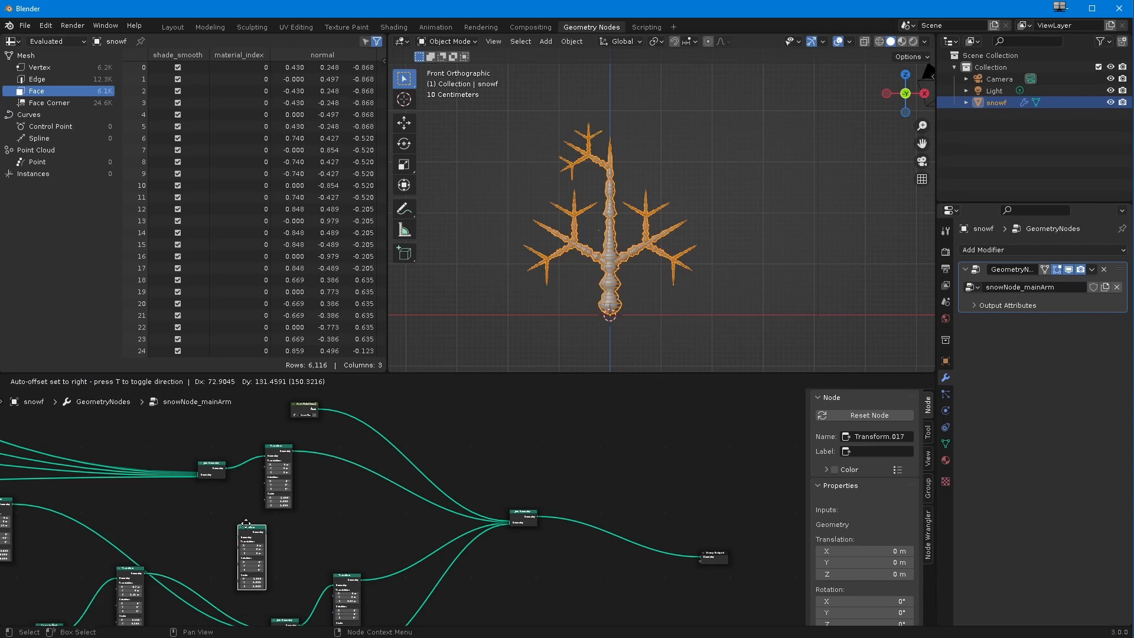
click(274, 522)
drag(225, 469, 509, 523)
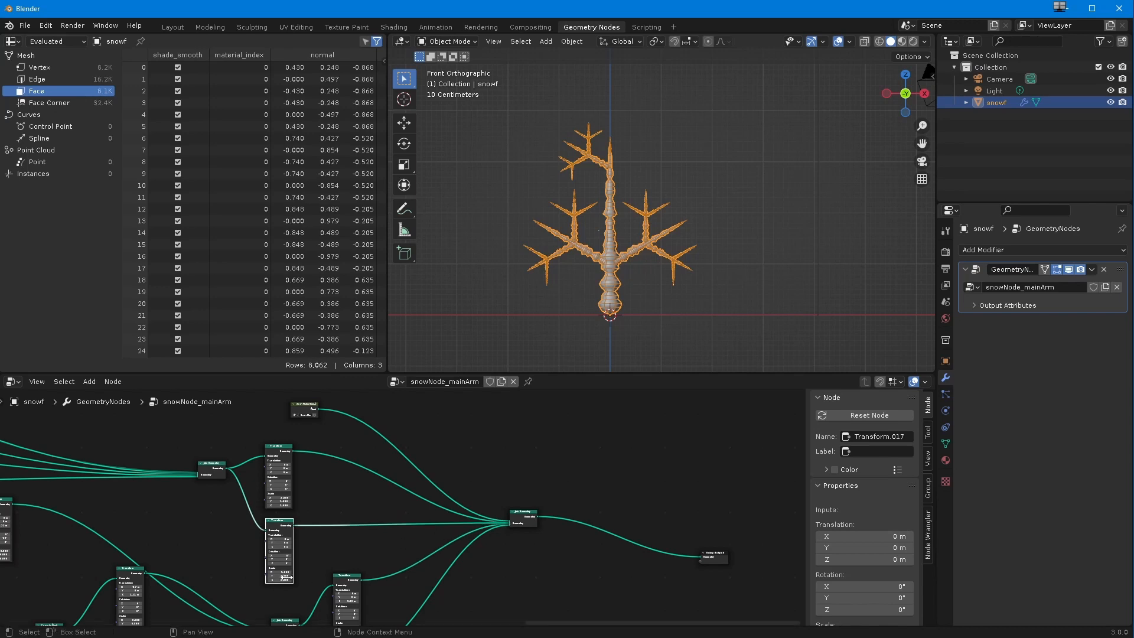
Step: Set the X scale of the lower branches' new Transform to -1
scroll(282, 570, up, 3)
scroll(403, 505, up, 2)
click(329, 573)
click(327, 558)
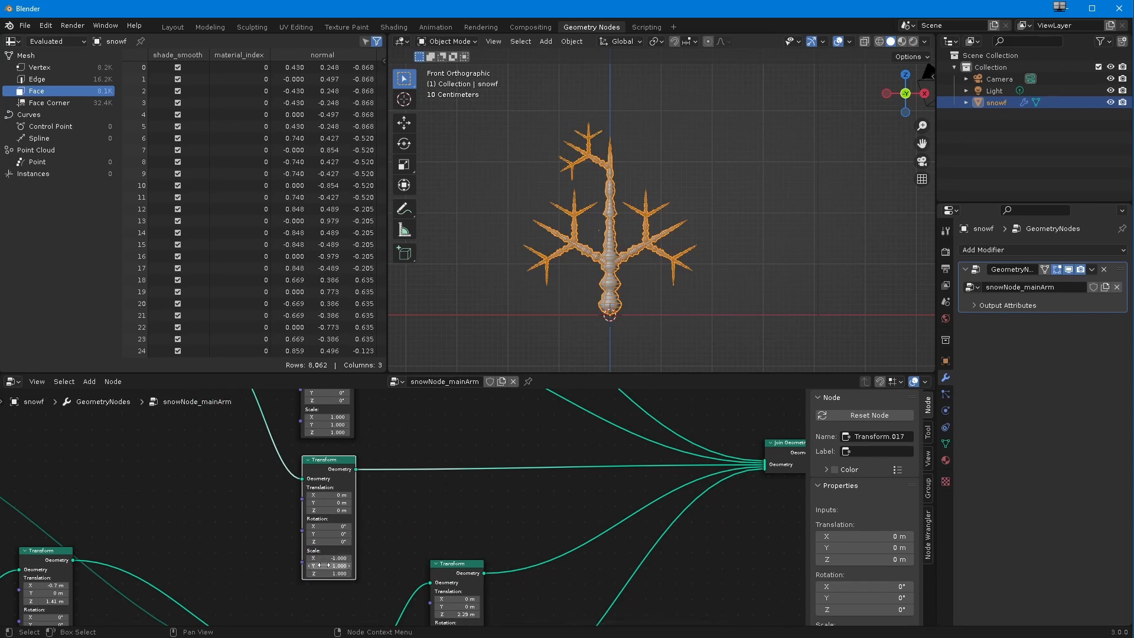
Step: Try an X translation of 1.6 m on the lower branches' mirrored Transform
middle_drag(367, 520, 385, 542)
scroll(385, 542, down, 1)
middle_drag(342, 506, 342, 537)
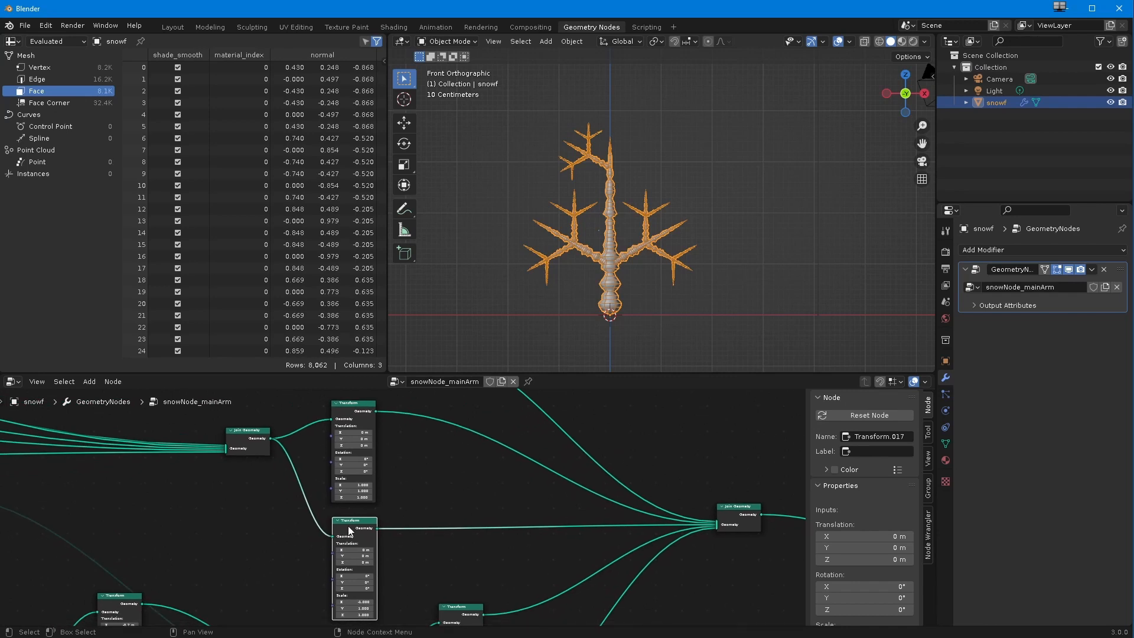
mouse_move(348, 550)
mouse_down()
mouse_move(337, 548)
mouse_move(353, 547)
mouse_up()
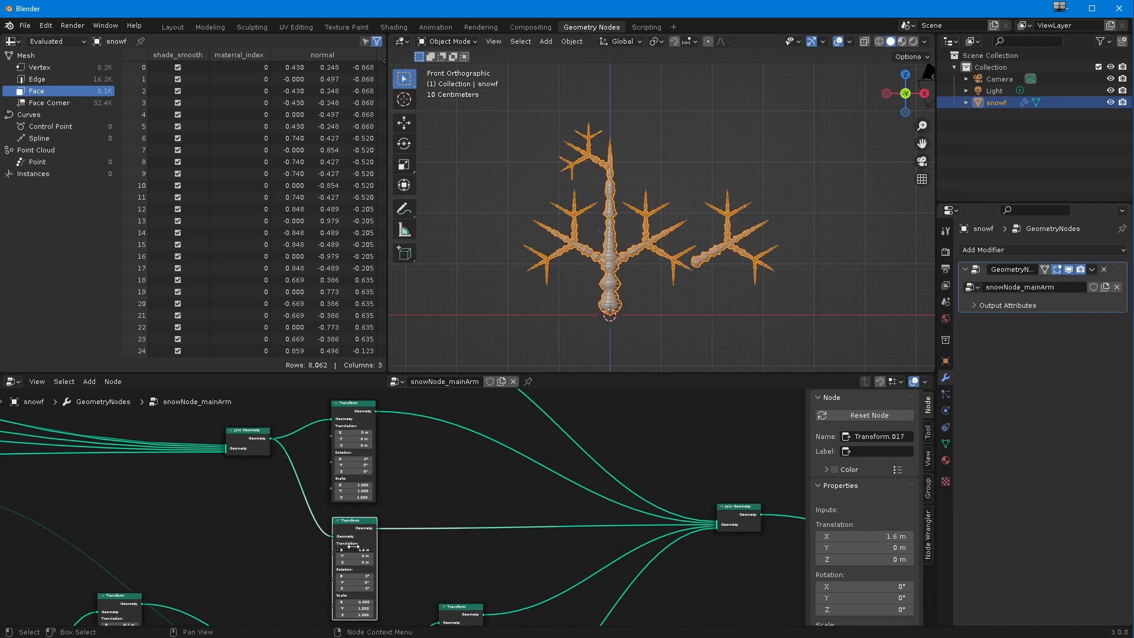
Step: Delete the mirrored Transform from the lower branches' Join Geometry
scroll(329, 582, down, 1)
middle_drag(329, 582, 304, 469)
scroll(347, 528, up, 1)
middle_drag(348, 529, 312, 443)
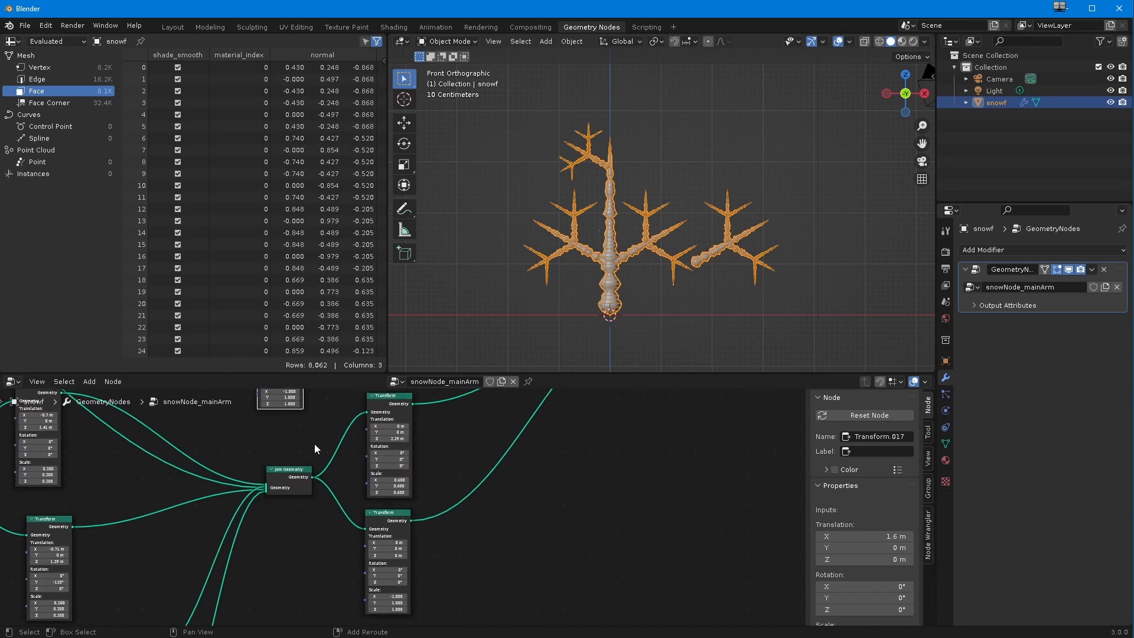
mouse_move(346, 501)
ctrl+middle_down()
mouse_move(335, 523)
mouse_move(352, 500)
ctrl+middle_up()
drag(376, 515, 381, 515)
scroll(345, 502, down, 10)
shift+middle_drag(345, 501, 344, 584)
click(345, 507)
key(x)
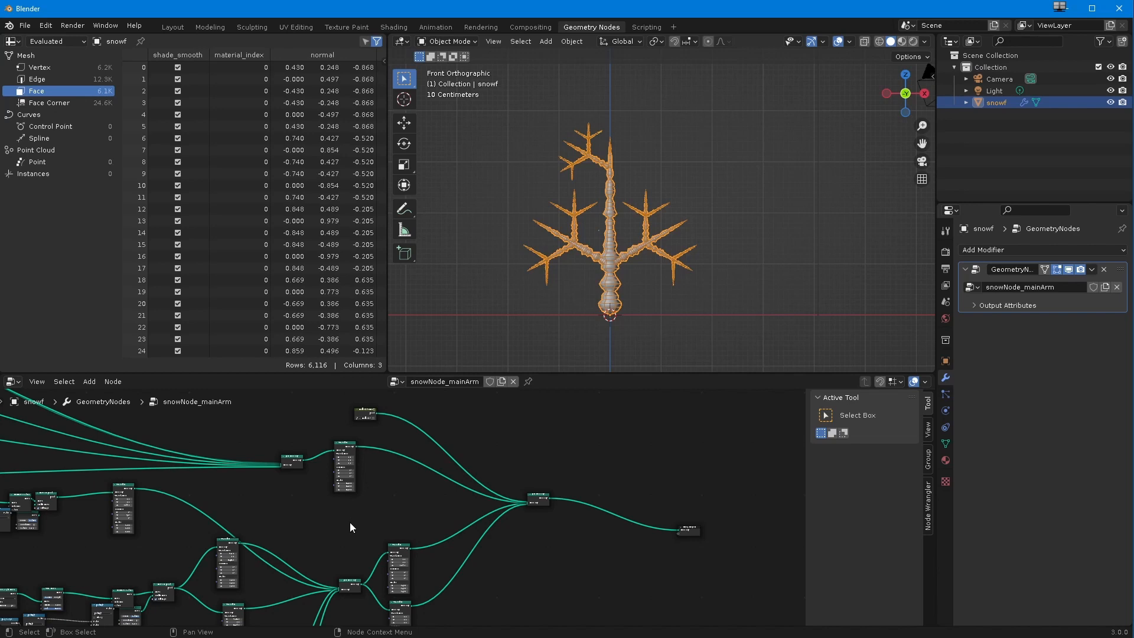
Step: Delete the Transform with X scale -1 from the duplicated upper branches' Join Geometry
middle_drag(182, 467, 413, 525)
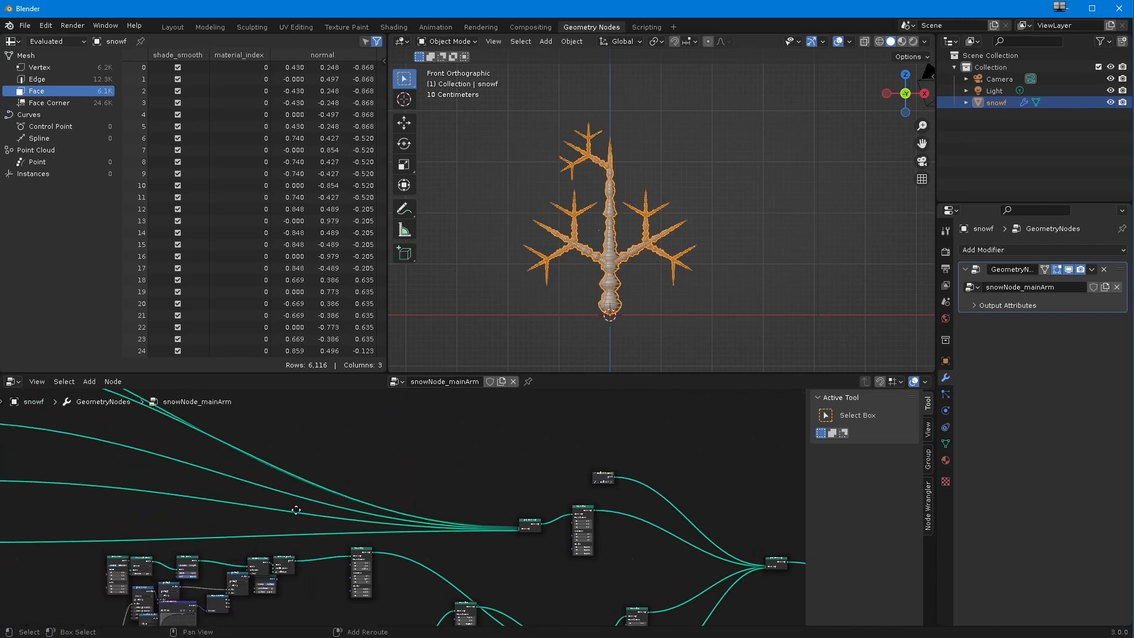
middle_drag(296, 510, 418, 512)
scroll(413, 520, down, 10)
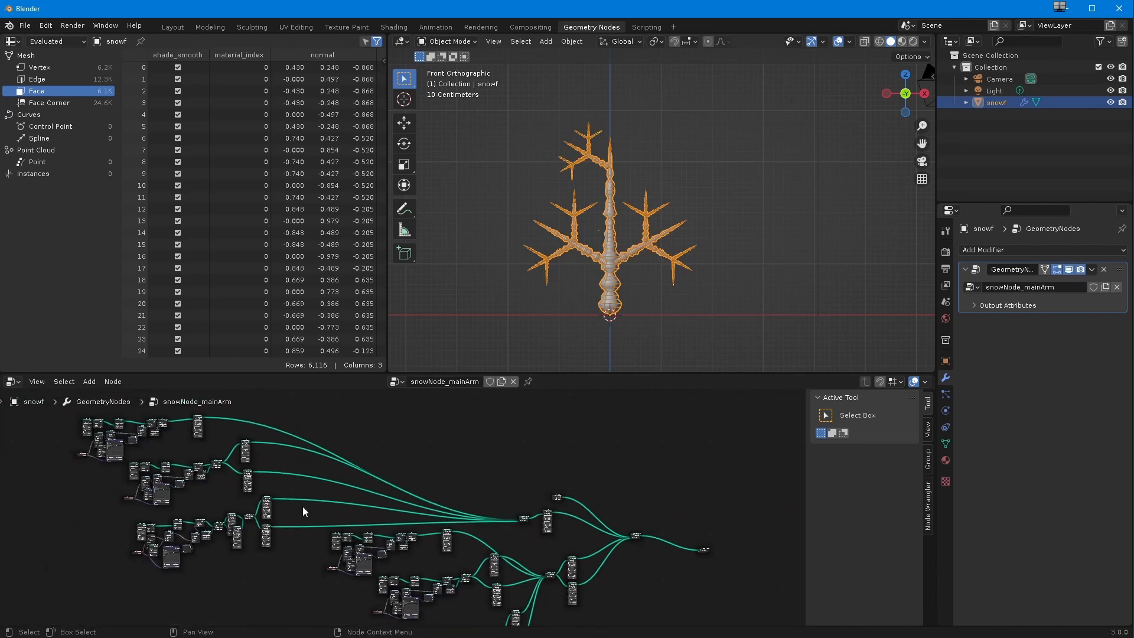
scroll(301, 505, up, 8)
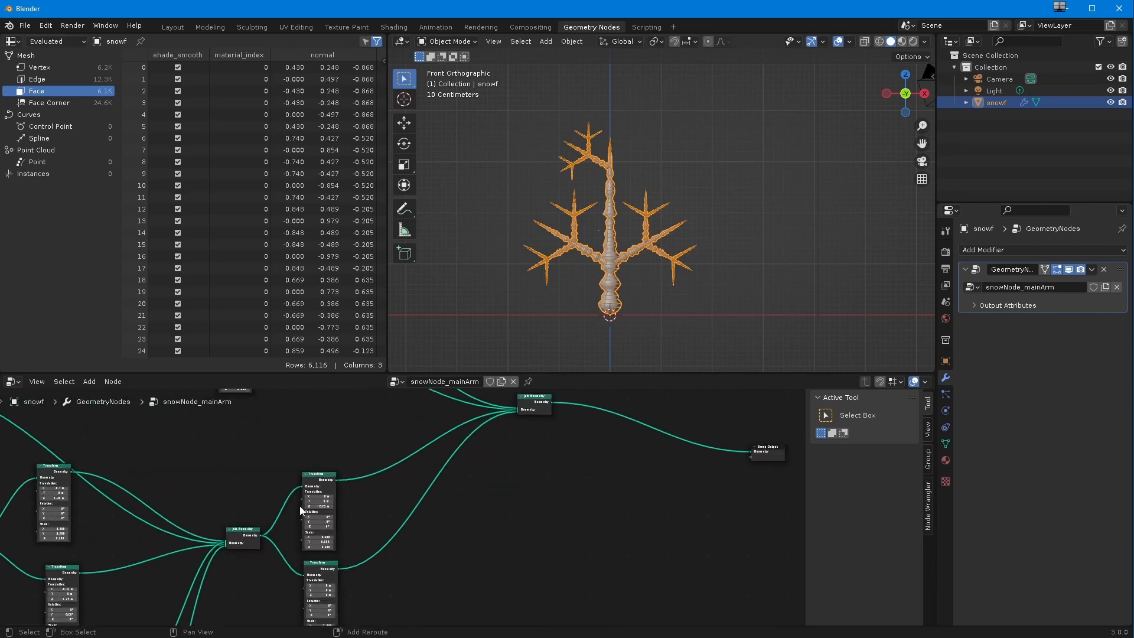
middle_drag(300, 506, 351, 496)
scroll(357, 450, up, 2)
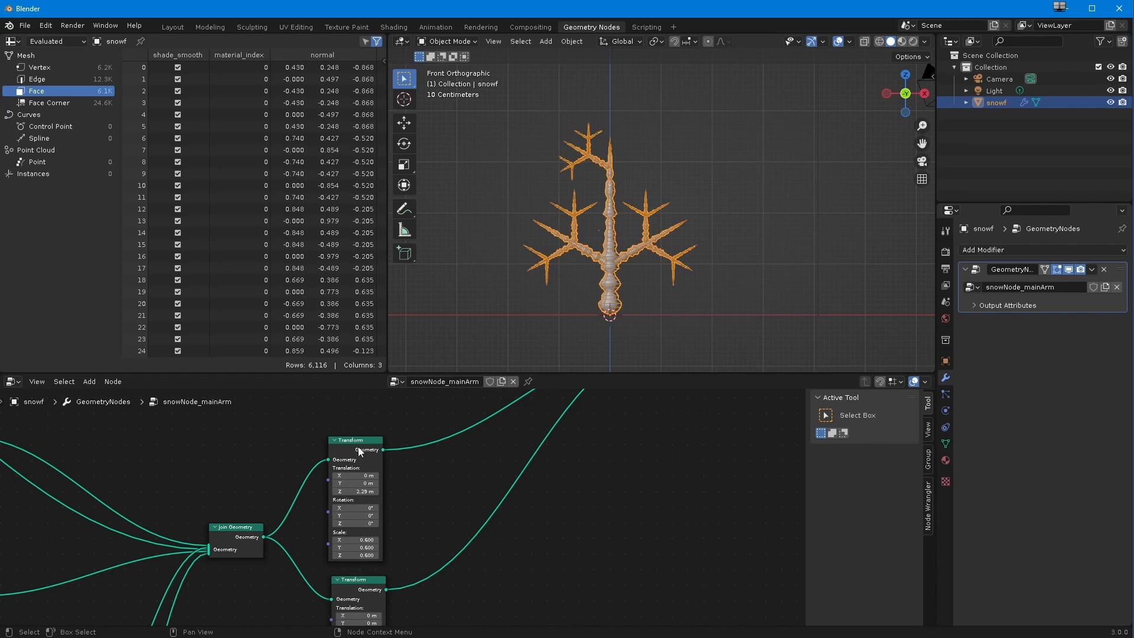
click(358, 451)
drag(352, 440, 325, 436)
click(369, 590)
scroll(366, 585, down, 3)
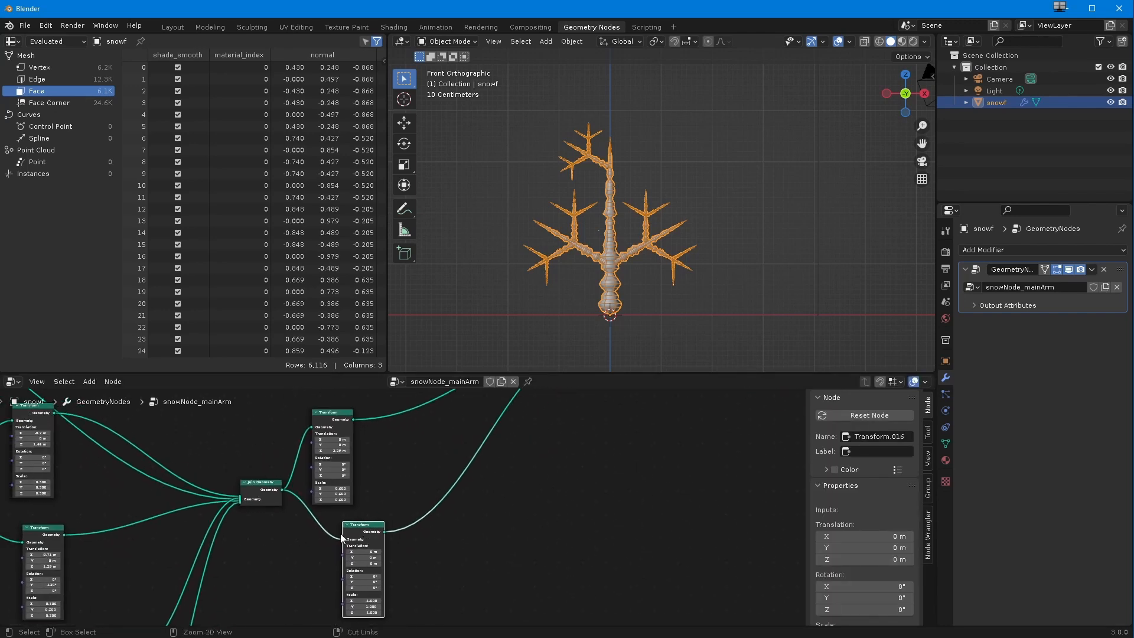
ctrl+middle_drag(340, 533, 358, 520)
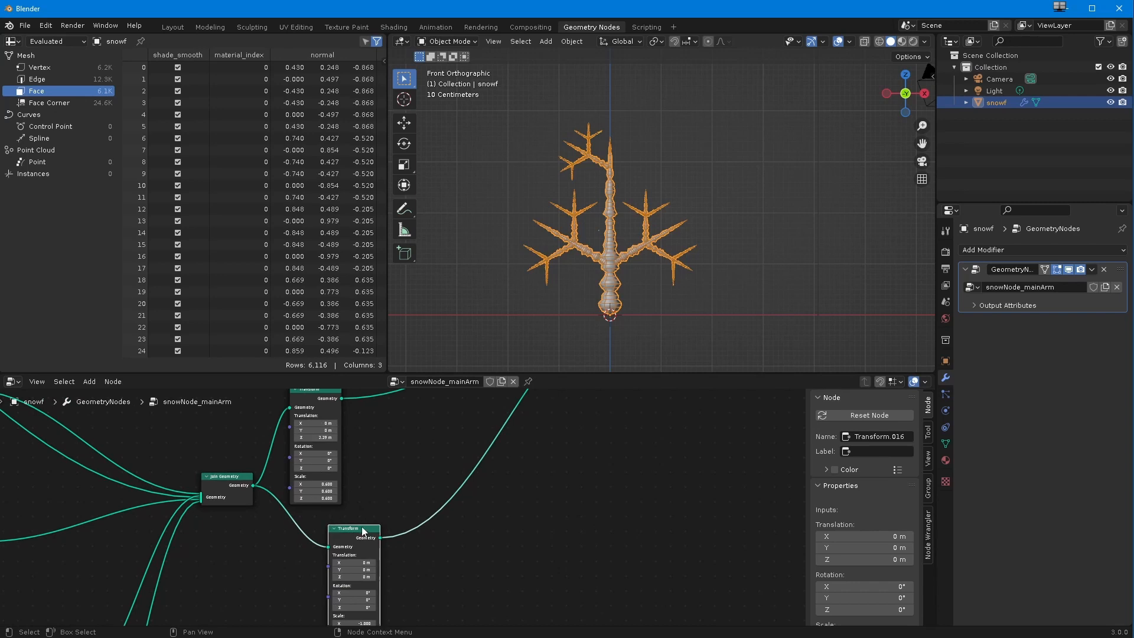
key(x)
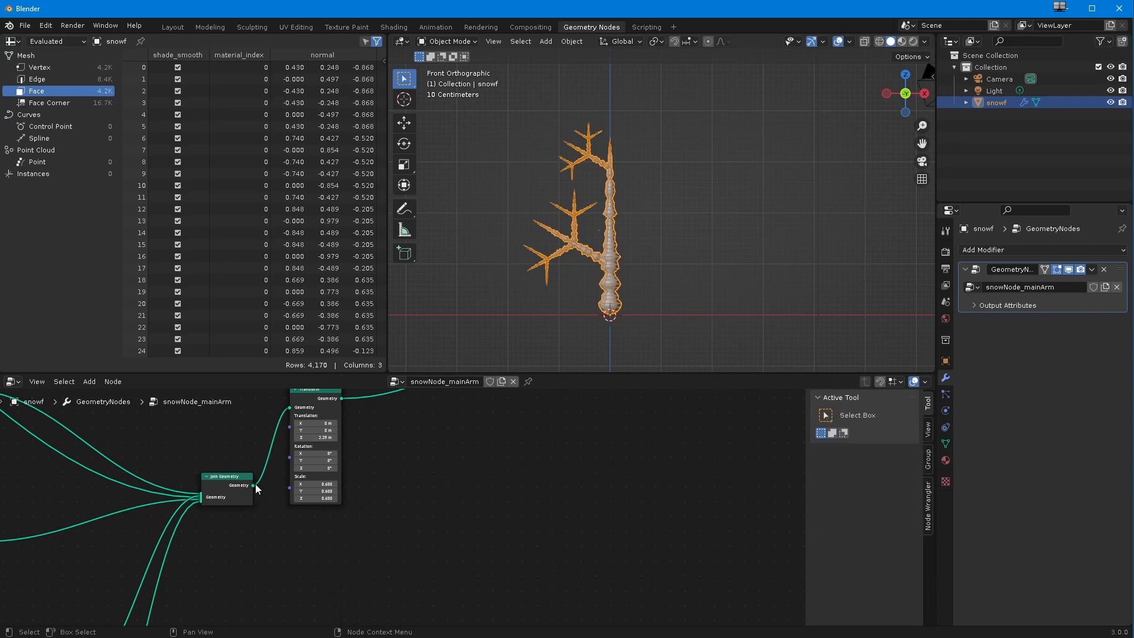
Step: Duplicate the upper branches' Transform with its 2.29 m Z translation and link their Join Geometry into the copy
drag(310, 393, 328, 415)
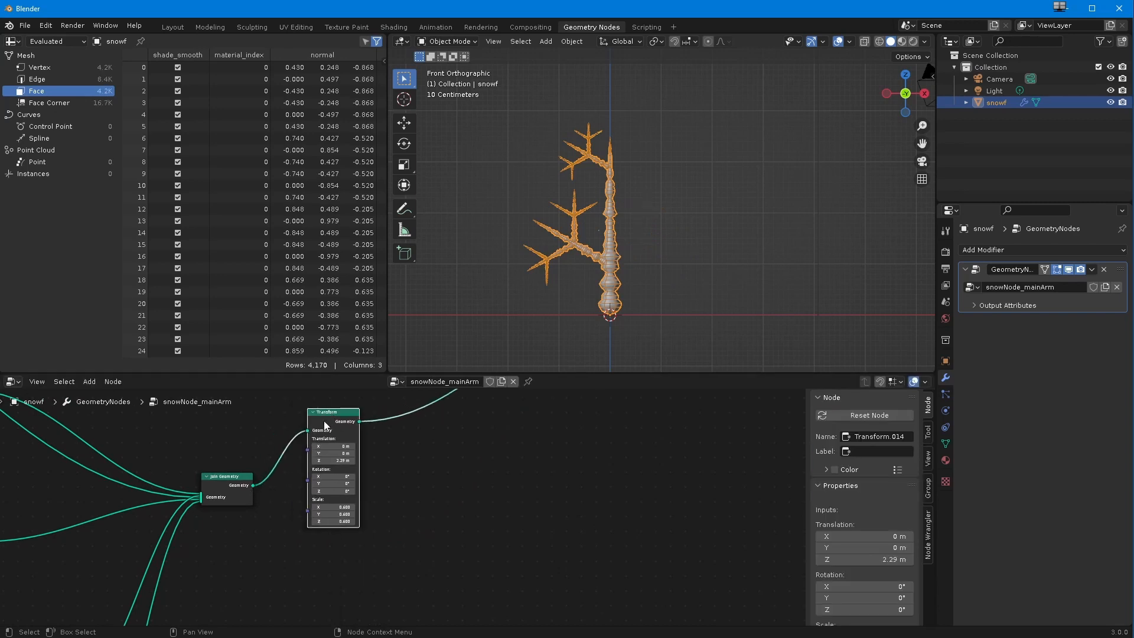
key(shift+d)
click(420, 519)
drag(254, 485, 405, 523)
ctrl+middle_drag(380, 521, 250, 579)
click(342, 542)
ctrl+middle_drag(342, 540, 305, 577)
Step: Link the duplicated upper-branch Transform's output into the final Join Geometry
drag(346, 568, 418, 449)
drag(344, 568, 454, 434)
ctrl+middle_drag(341, 579, 375, 488)
shift+middle_drag(375, 489, 325, 486)
drag(280, 555, 387, 452)
ctrl+middle_drag(387, 453, 330, 478)
shift+middle_drag(329, 478, 290, 576)
drag(443, 441, 451, 487)
drag(362, 554, 439, 502)
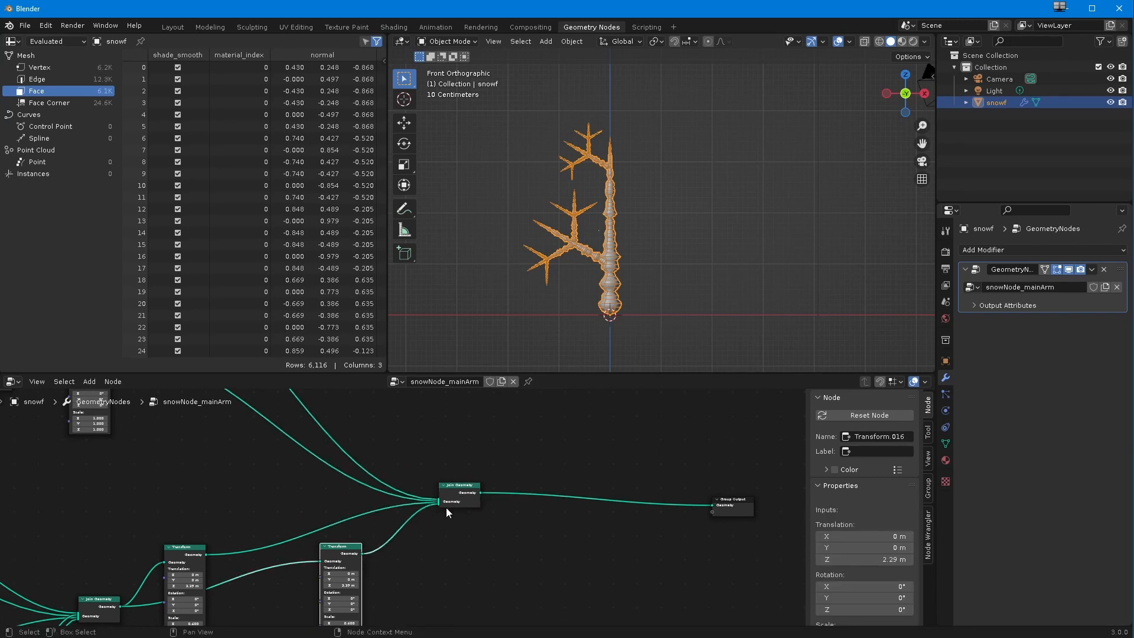
ctrl+middle_drag(301, 593, 318, 530)
middle_drag(286, 620, 338, 512)
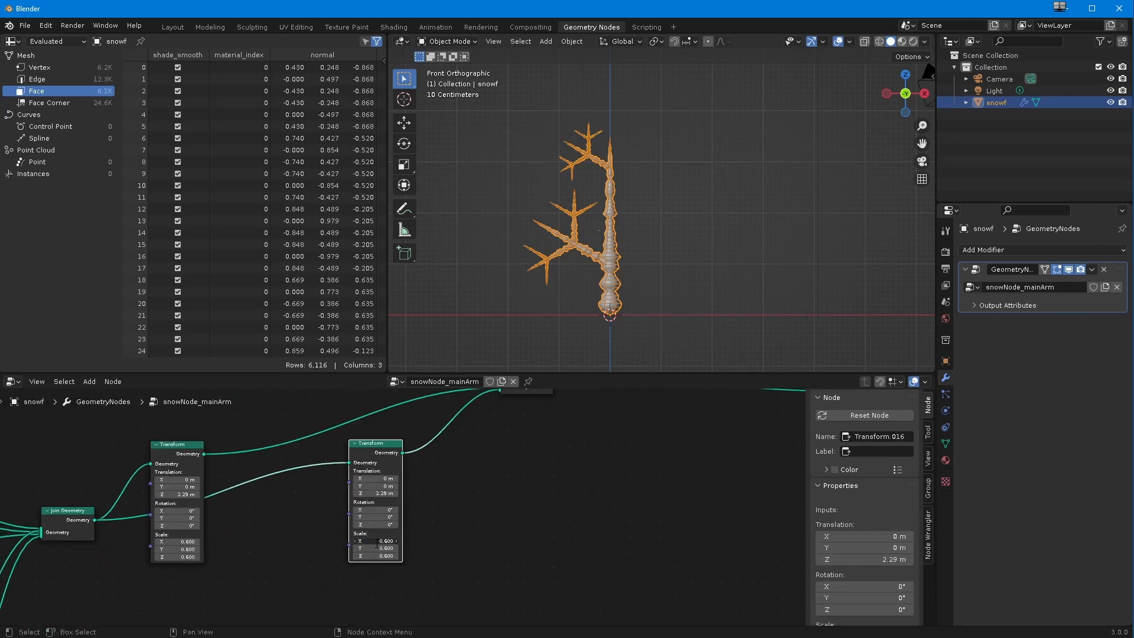
Step: Set the X scale of the duplicated upper-branch Transform to -0.6
text(-.6)
key(Return)
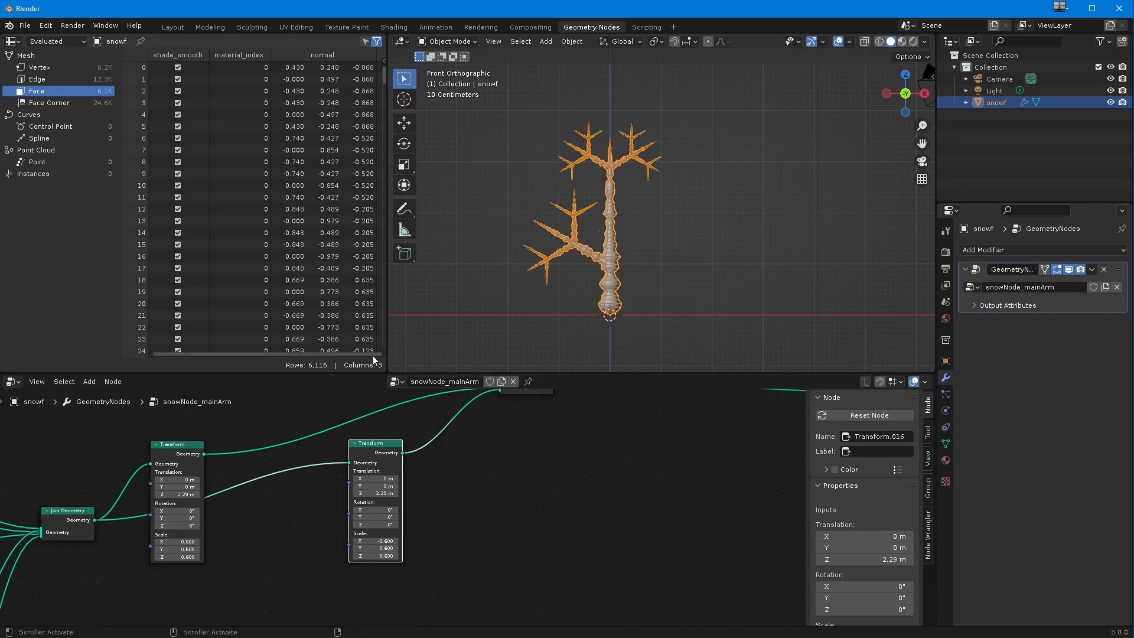
Step: Add a second Transform between the lower branches' Join Geometry and the final Join Geometry, with its X scale set to -1
shift+middle_drag(201, 479, 225, 589)
scroll(225, 589, down, 2)
shift+middle_drag(226, 430, 248, 563)
shift+middle_drag(243, 505, 283, 529)
drag(217, 454, 210, 432)
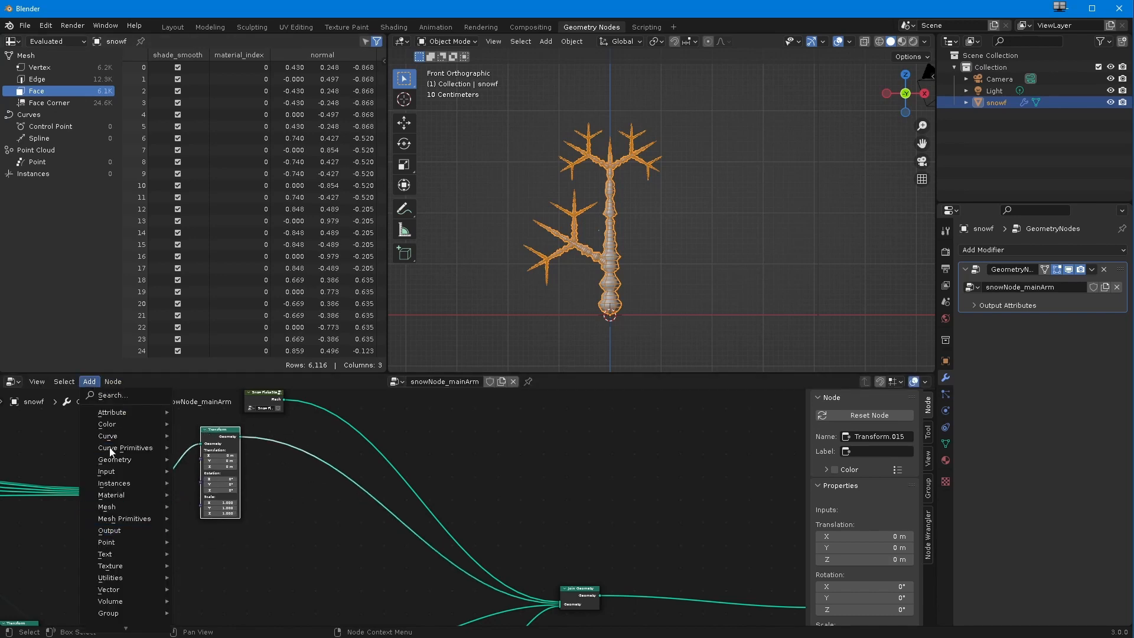
mouse_move(114, 459)
click(204, 549)
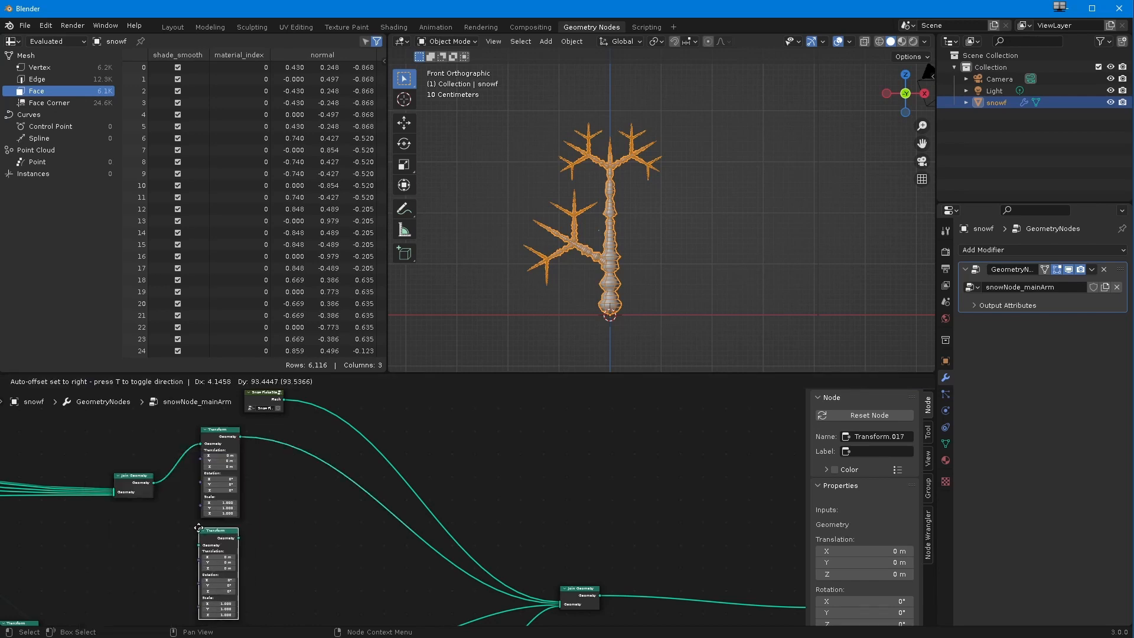
click(204, 527)
drag(154, 483, 559, 587)
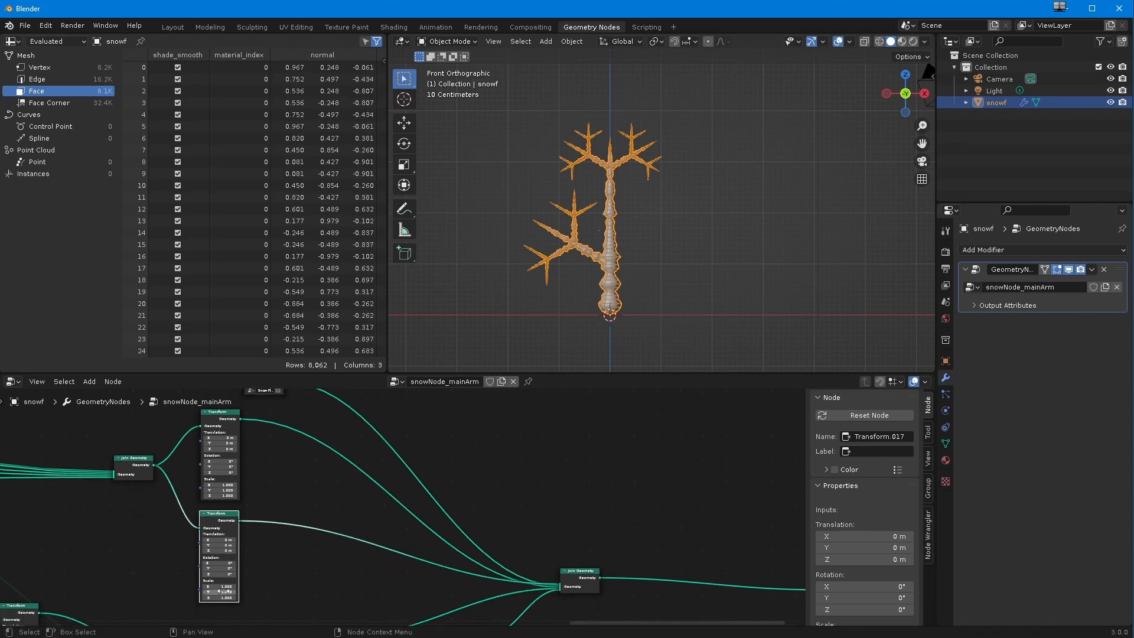
text(-1)
key(Return)
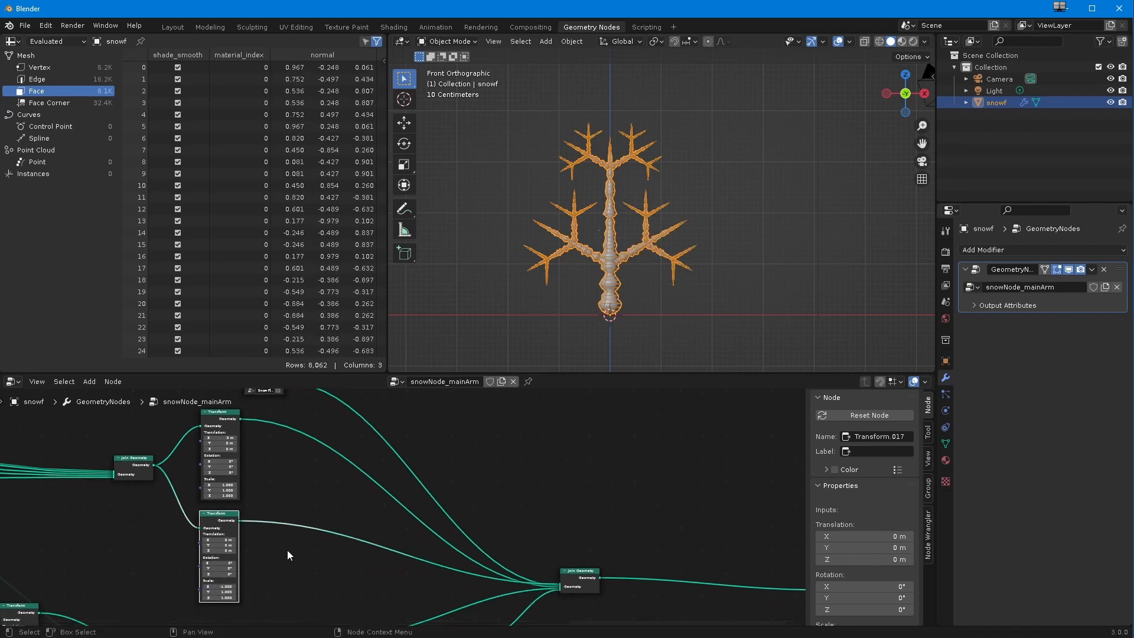
Step: Look over the complete snowNode_mainArm node tree
scroll(270, 515, down, 7)
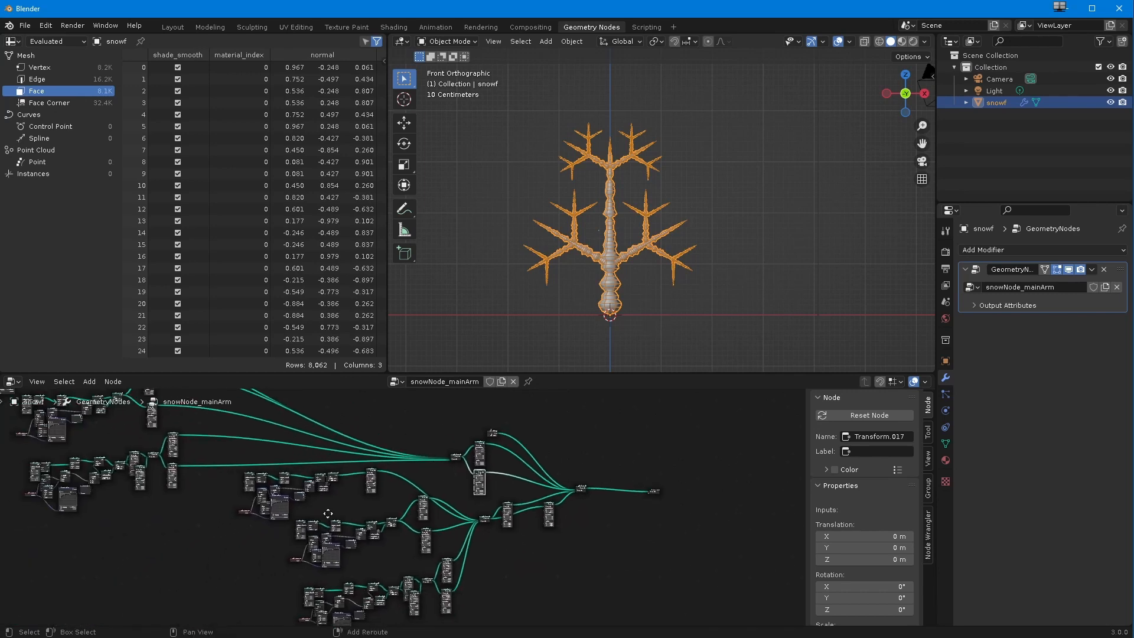
scroll(272, 548, down, 1)
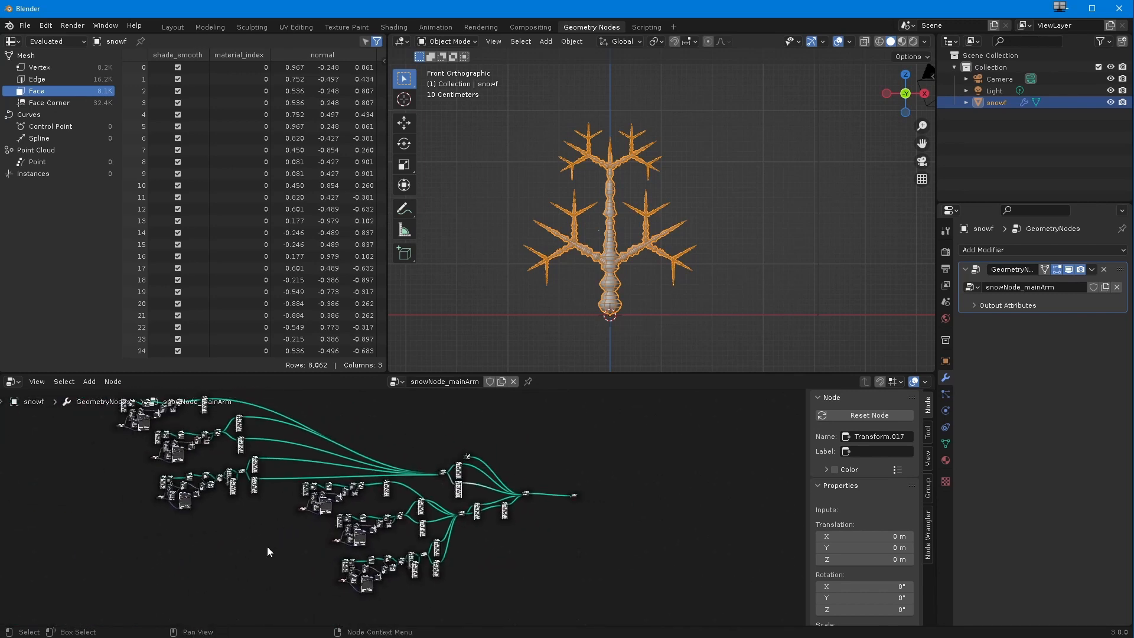
ctrl+middle_drag(257, 542, 351, 565)
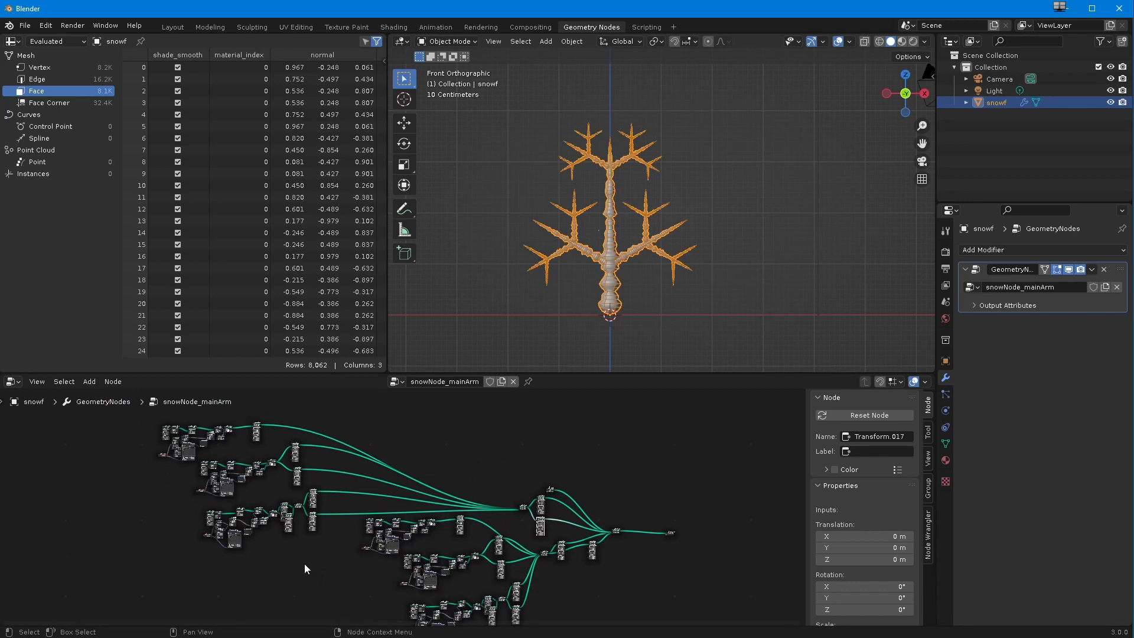
scroll(300, 552, up, 2)
shift+middle_drag(236, 510, 275, 499)
shift+middle_drag(274, 499, 331, 540)
drag(271, 440, 314, 565)
drag(194, 418, 329, 504)
drag(271, 455, 326, 565)
ctrl+middle_drag(326, 565, 301, 517)
shift+middle_drag(301, 518, 361, 436)
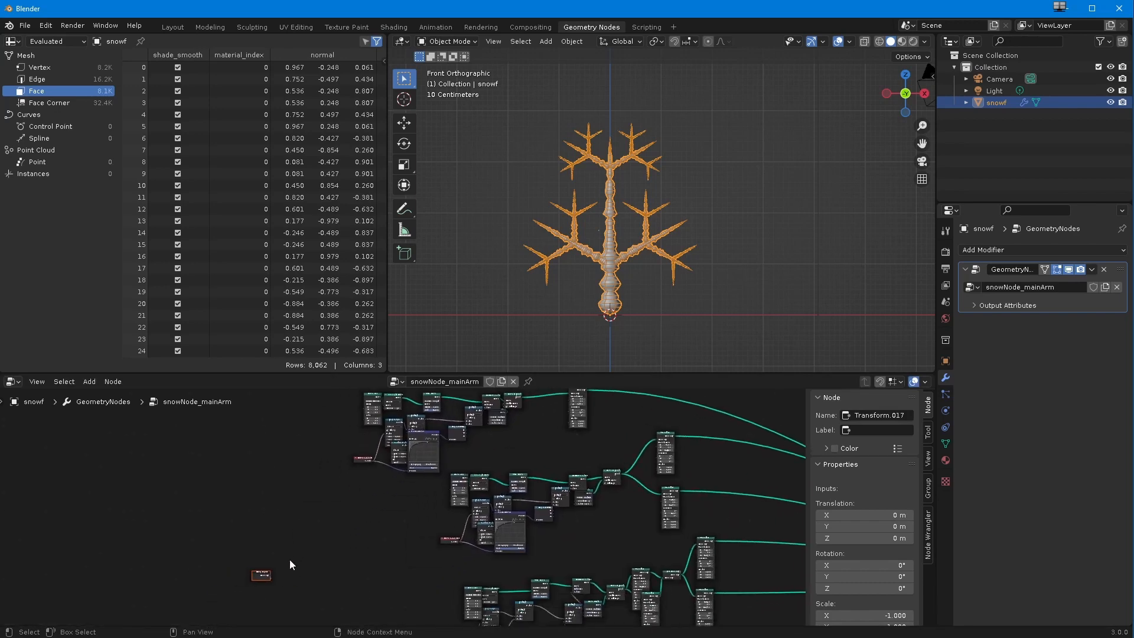
Step: Reposition the unconnected Group Input node and move the SnowFlakeStem node up, clear of the branch nodes
drag(263, 574, 280, 499)
ctrl+middle_drag(292, 501, 313, 529)
middle_drag(313, 529, 145, 558)
ctrl+middle_drag(267, 575, 271, 580)
shift+middle_drag(270, 580, 149, 538)
drag(606, 513, 605, 444)
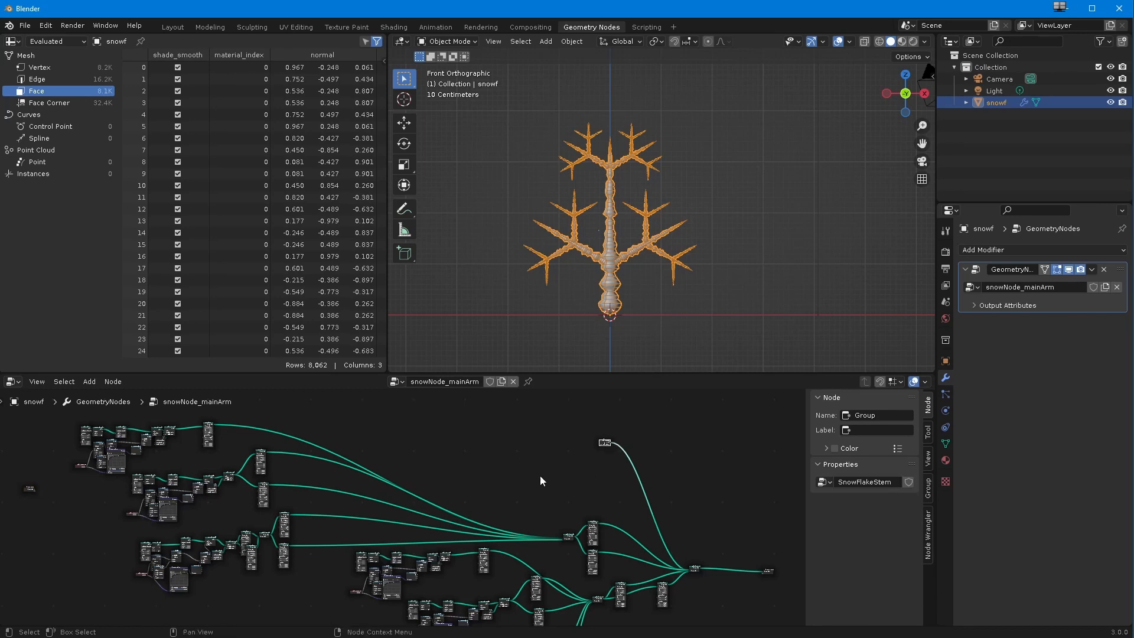
Step: Open the SnowFlakeStem node group for editing
shift+middle_drag(540, 476, 554, 421)
scroll(385, 535, down, 5)
scroll(385, 525, up, 5)
scroll(543, 459, up, 2)
shift+middle_drag(543, 459, 401, 413)
shift+middle_drag(314, 511, 456, 435)
ctrl+middle_drag(349, 539, 370, 516)
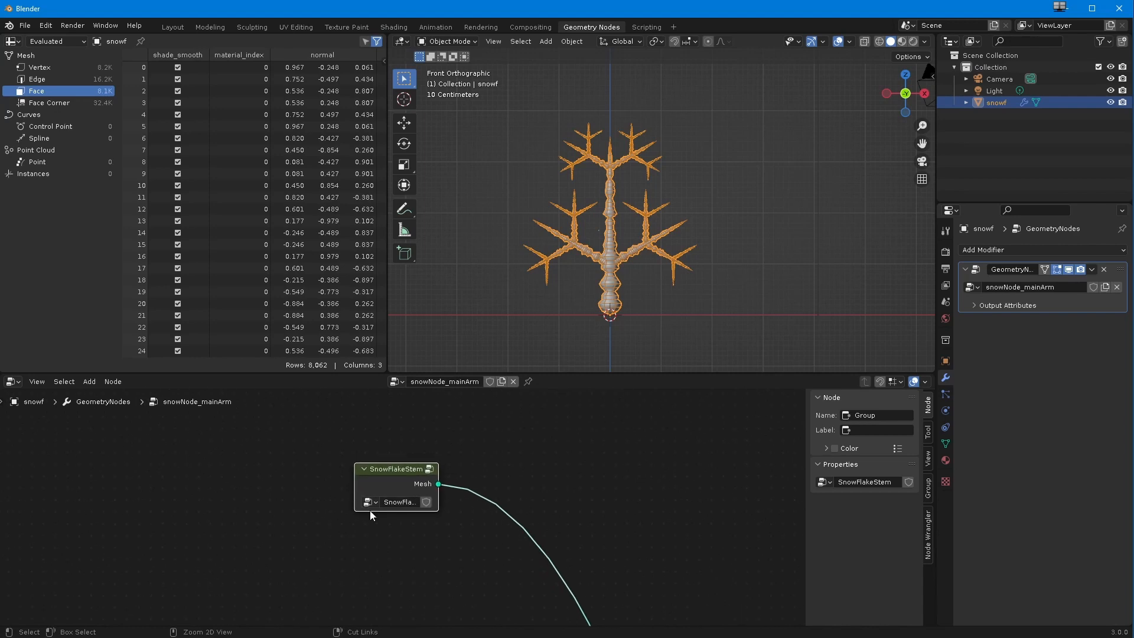
click(114, 382)
click(119, 389)
click(205, 516)
right_click(381, 470)
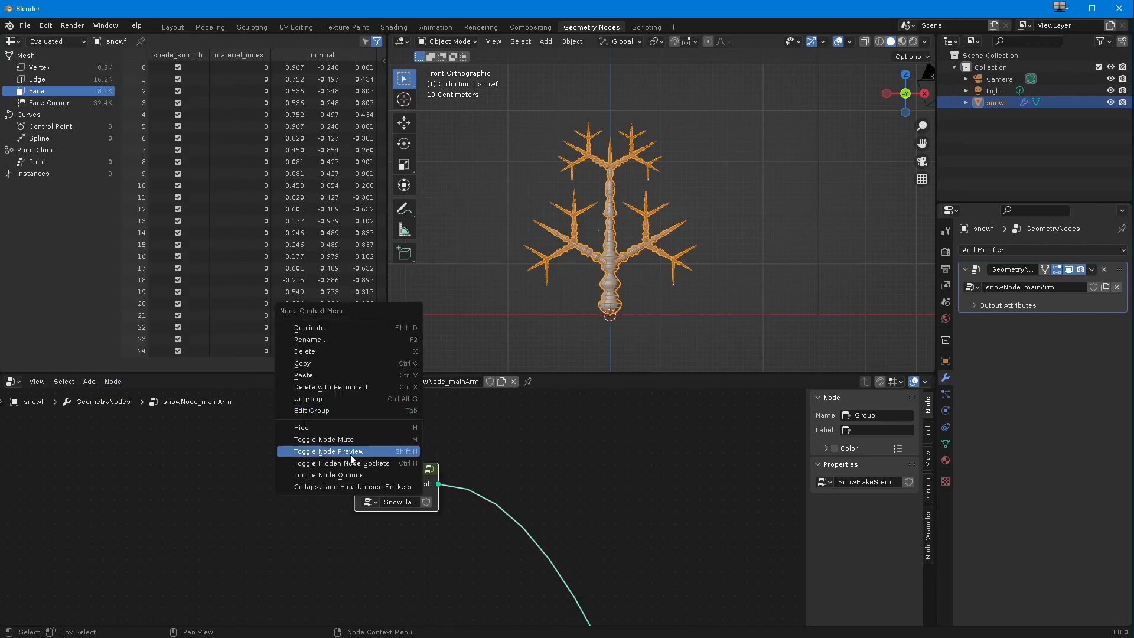
click(336, 409)
scroll(417, 476, down, 3)
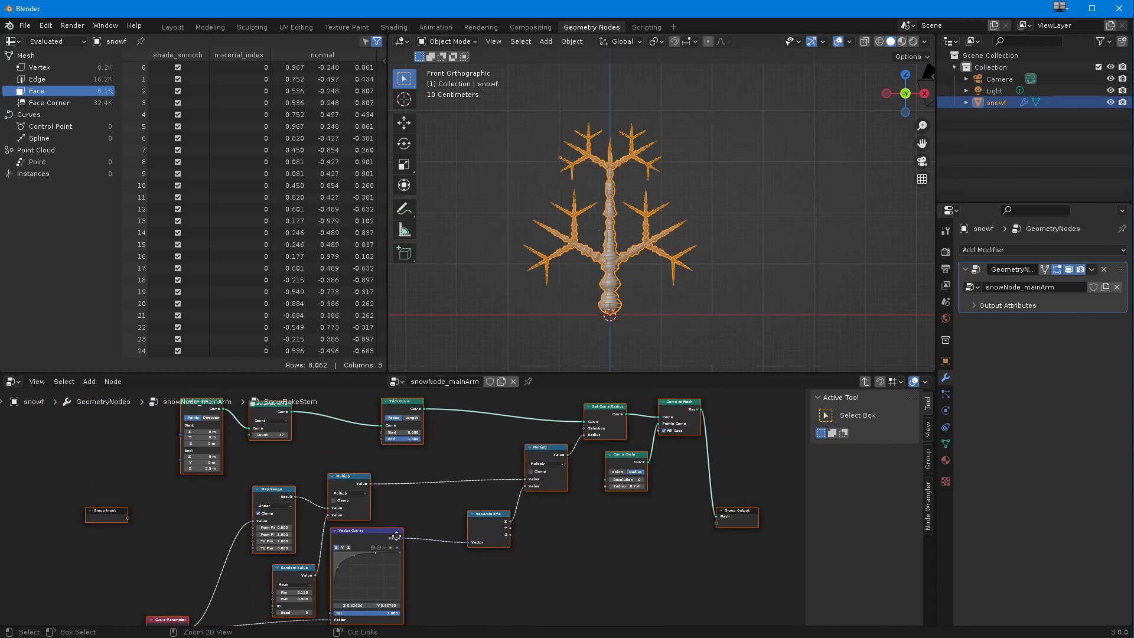
Step: Move the Group Input node inside SnowFlakeStem up beside the Curve Line node
middle_drag(417, 476, 483, 543)
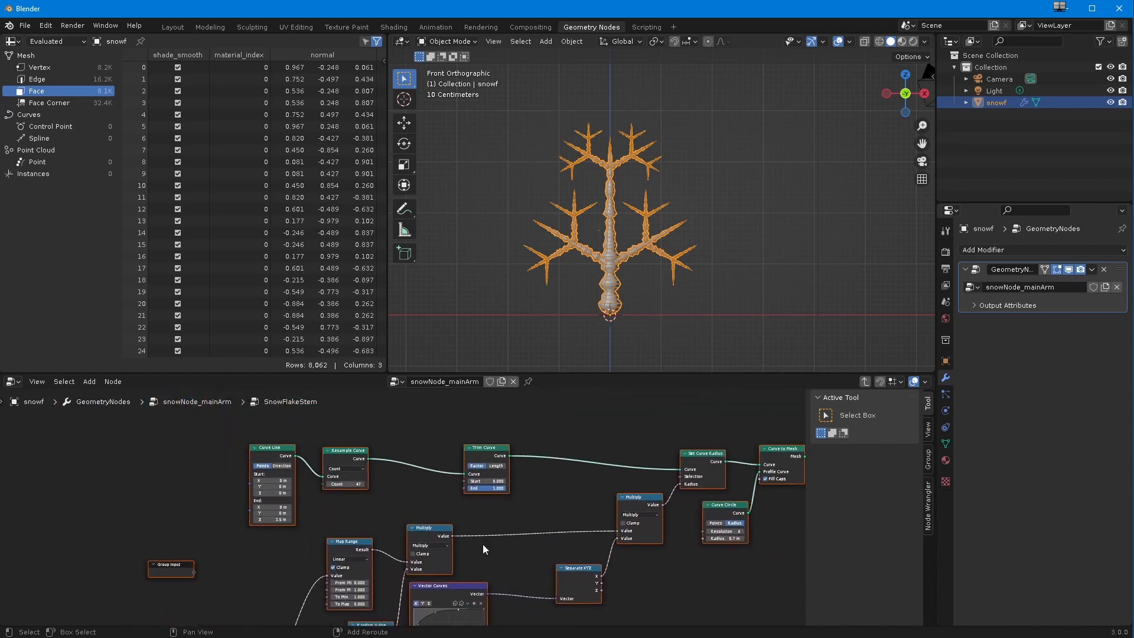
scroll(420, 454, down, 3)
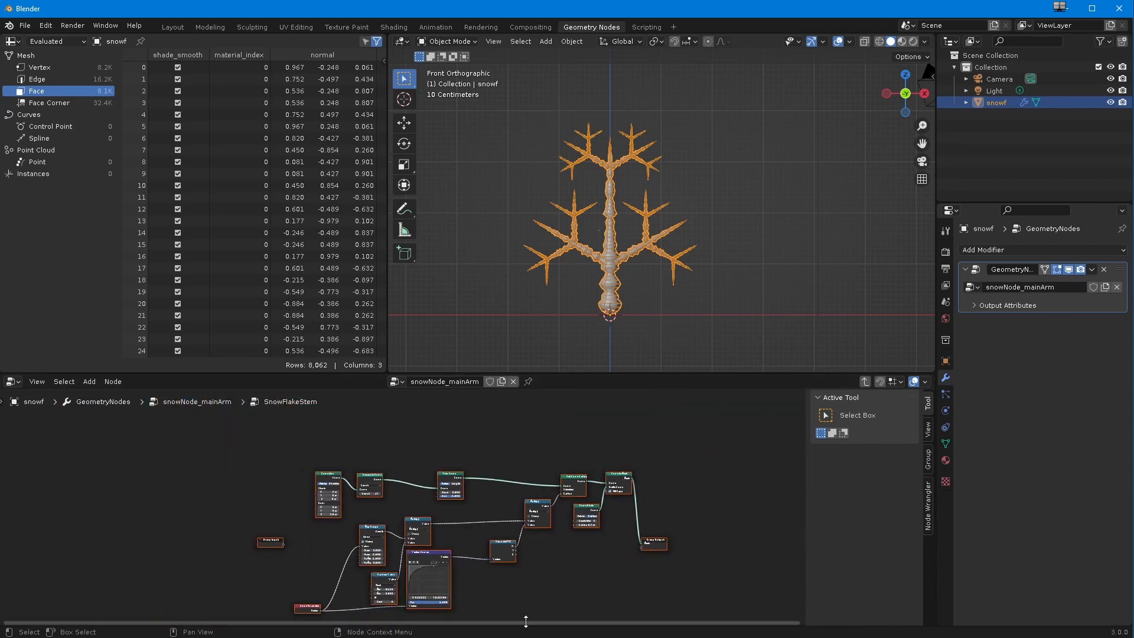
scroll(280, 561, up, 5)
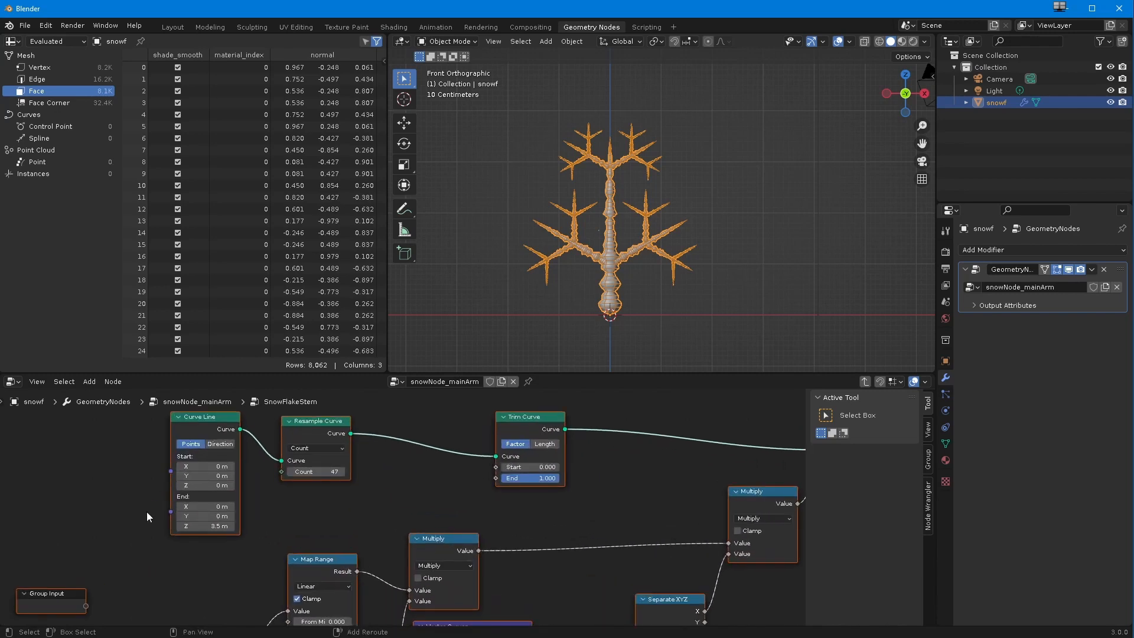
middle_drag(147, 512, 194, 539)
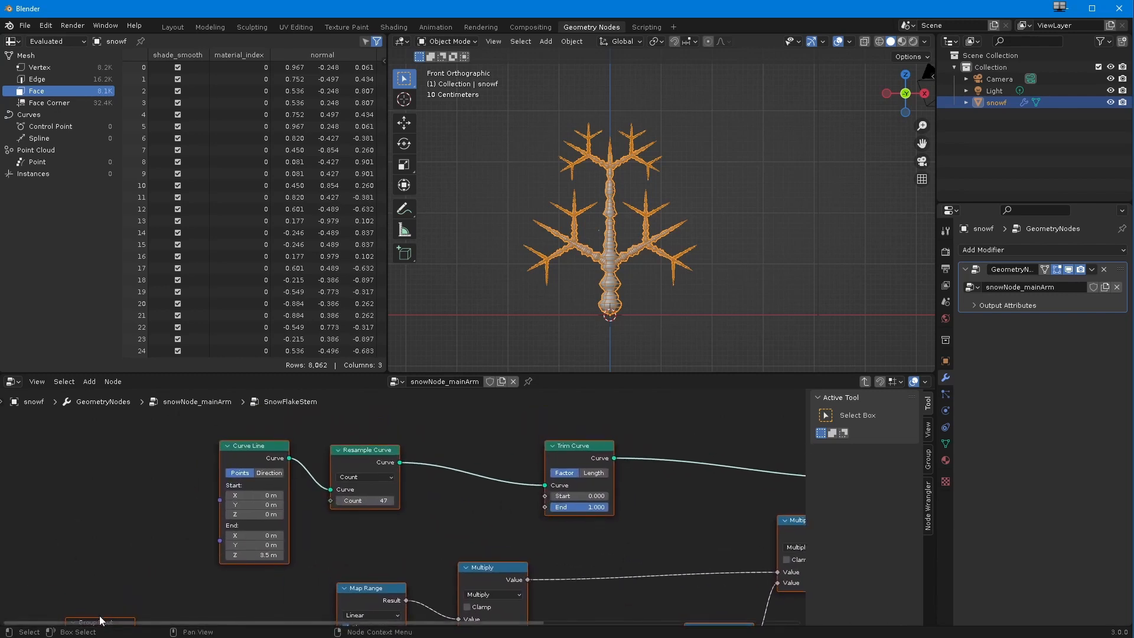
scroll(102, 590, up, 2)
middle_drag(105, 583, 123, 507)
drag(103, 556, 110, 443)
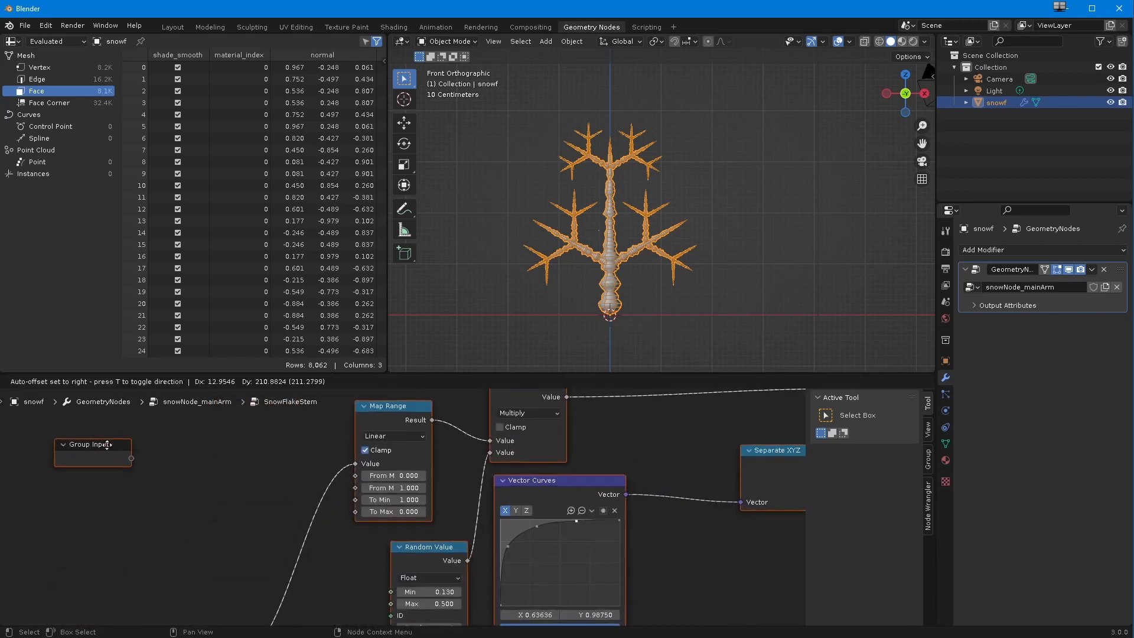
scroll(141, 479, down, 8)
shift+middle_drag(223, 500, 125, 569)
scroll(161, 552, up, 2)
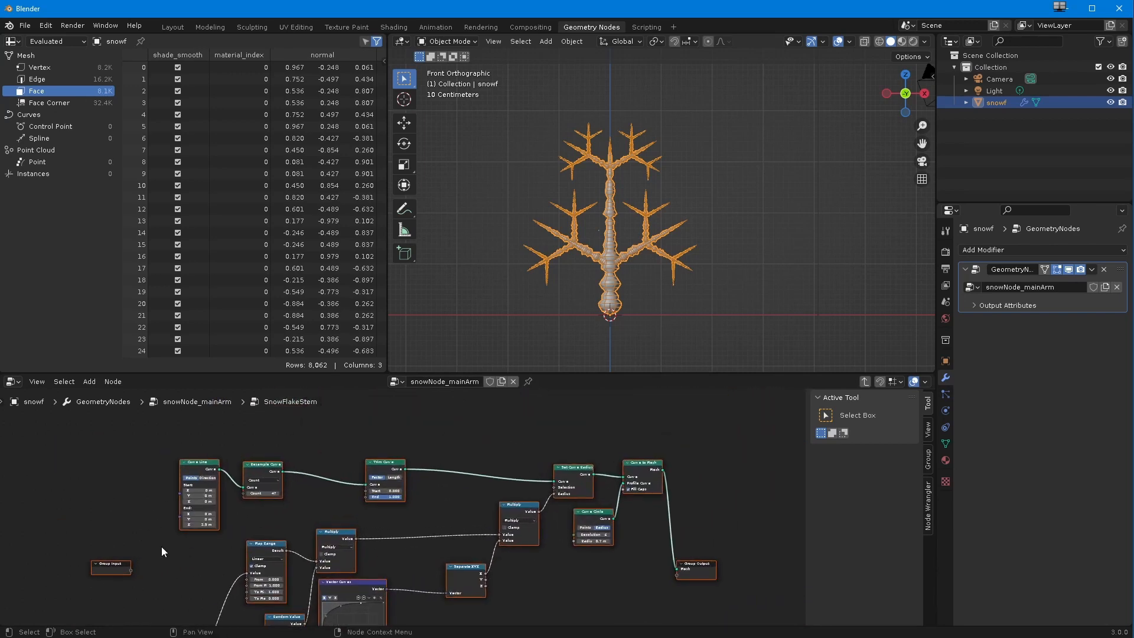
drag(118, 565, 130, 487)
scroll(167, 492, up, 4)
middle_drag(177, 495, 221, 541)
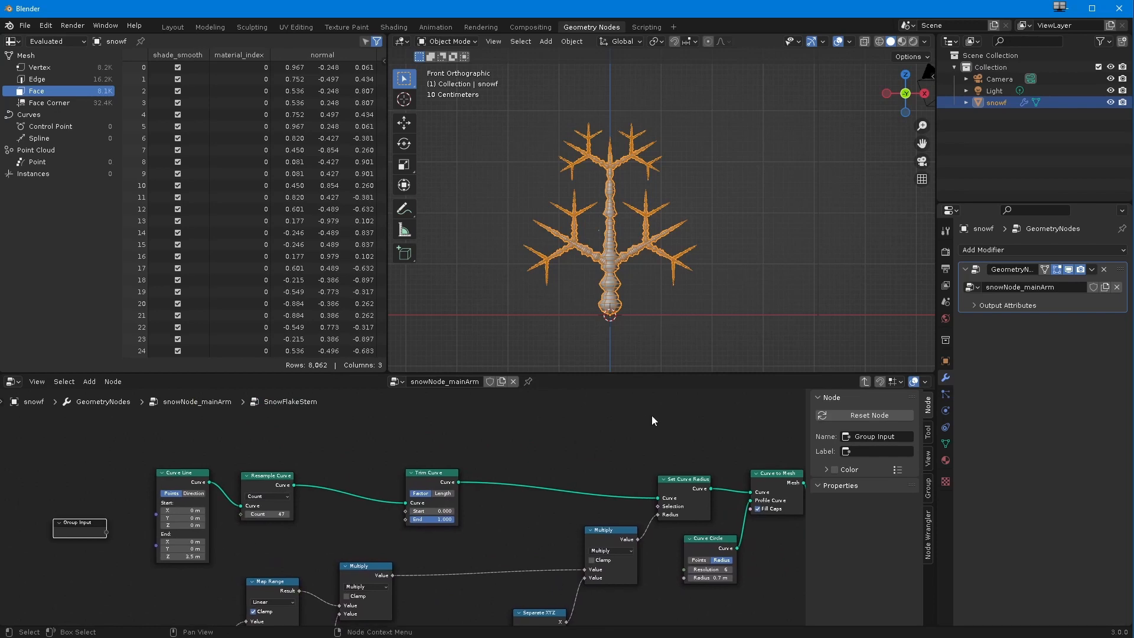
Step: Link Trim Curve's End value to the Group Input as a new group socket and return to the snowNode_mainArm tree
click(438, 472)
drag(405, 518, 105, 534)
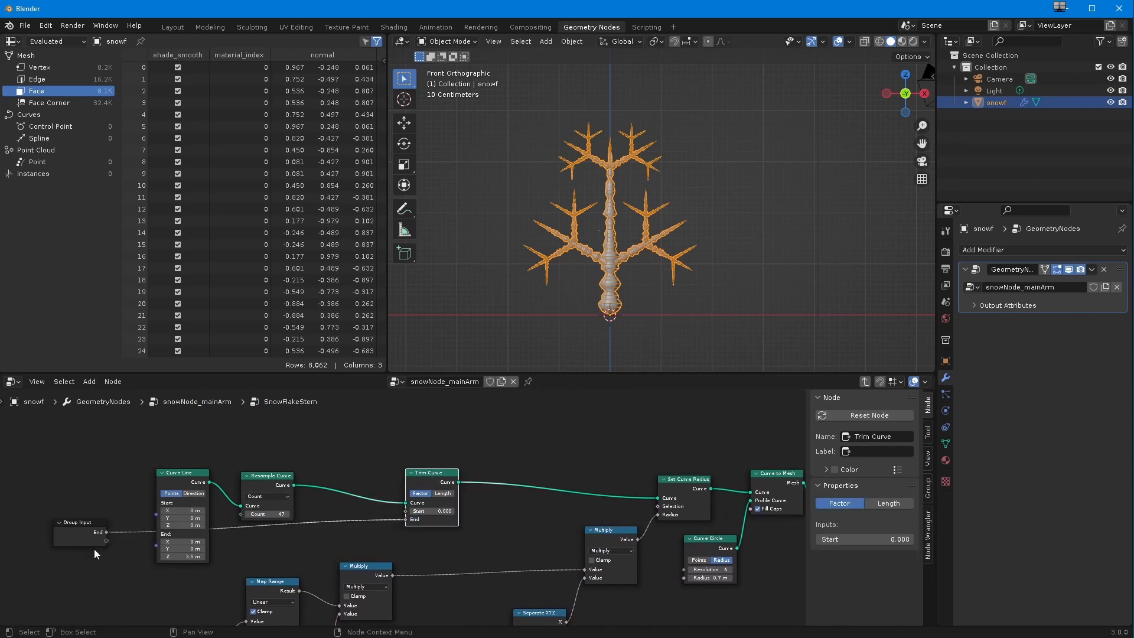
click(96, 536)
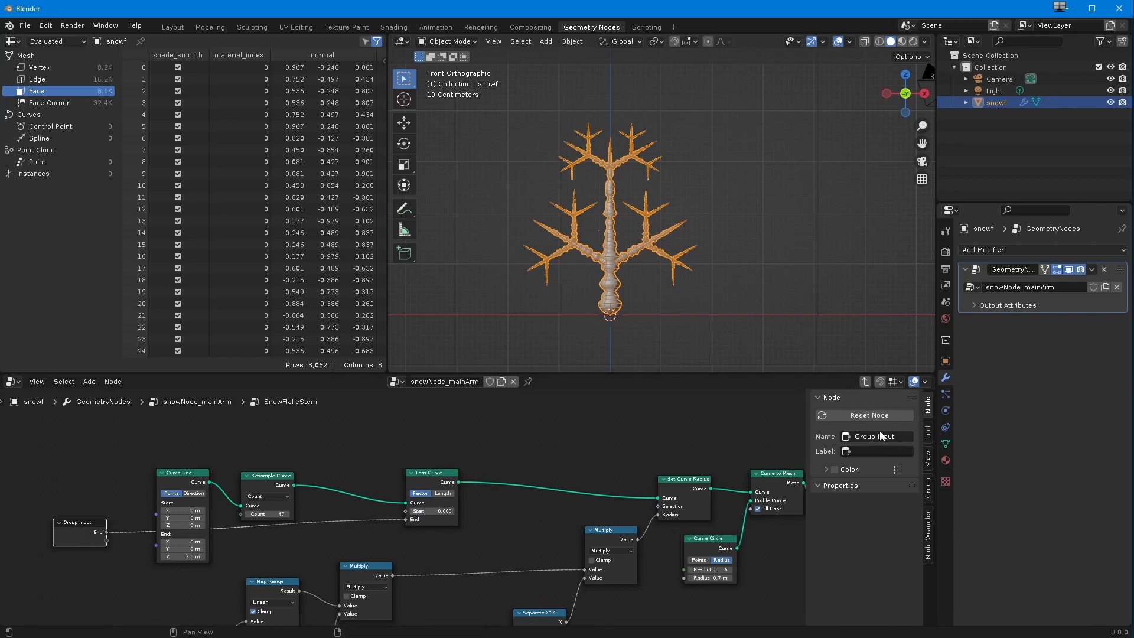
click(865, 382)
Step: Move the main tree's Group Input node next to the SnowFlakeStem node
scroll(368, 559, up, 2)
mouse_move(416, 517)
mouse_down()
mouse_move(330, 515)
mouse_move(430, 519)
mouse_up()
ctrl+middle_drag(430, 518, 461, 530)
drag(584, 516, 268, 503)
drag(321, 473, 628, 563)
drag(584, 517, 471, 504)
drag(584, 524, 263, 499)
scroll(189, 530, down, 4)
middle_drag(189, 530, 447, 535)
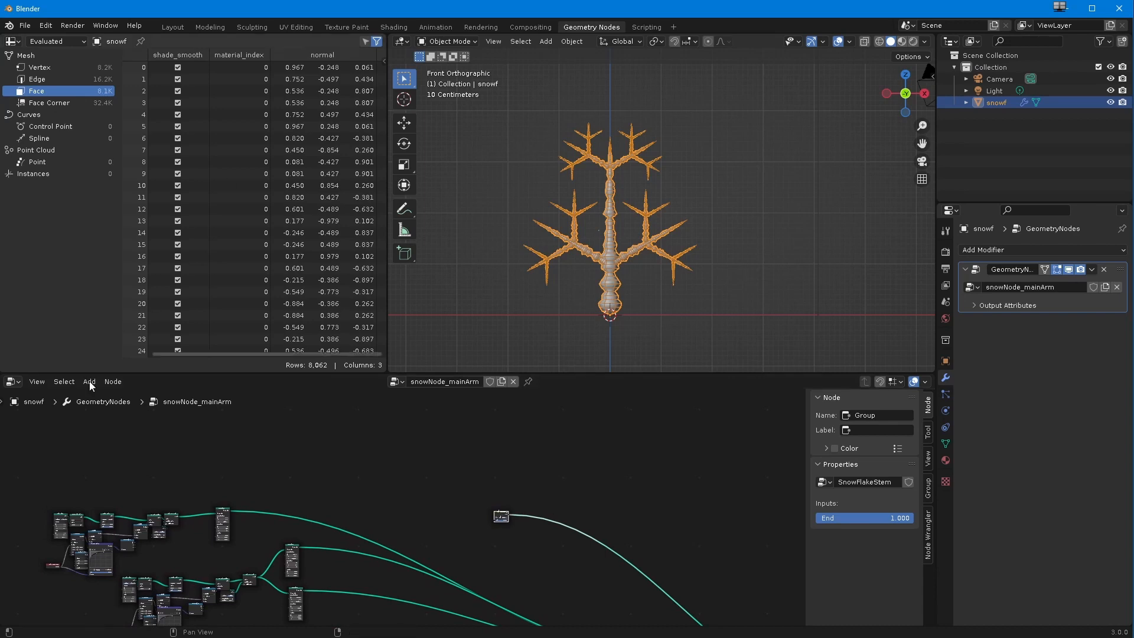
middle_drag(72, 458, 269, 475)
drag(199, 614, 688, 531)
middle_drag(599, 534, 610, 446)
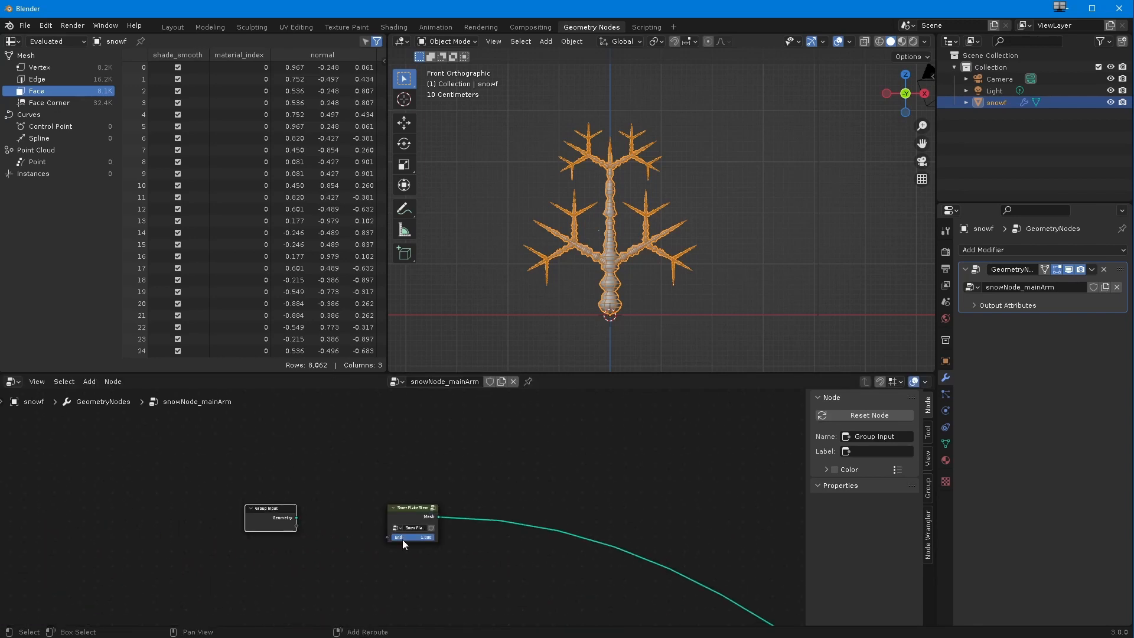
Step: Link SnowFlakeStem's End value to the main tree's Group Input and test the modifier's End slider
drag(388, 537, 297, 530)
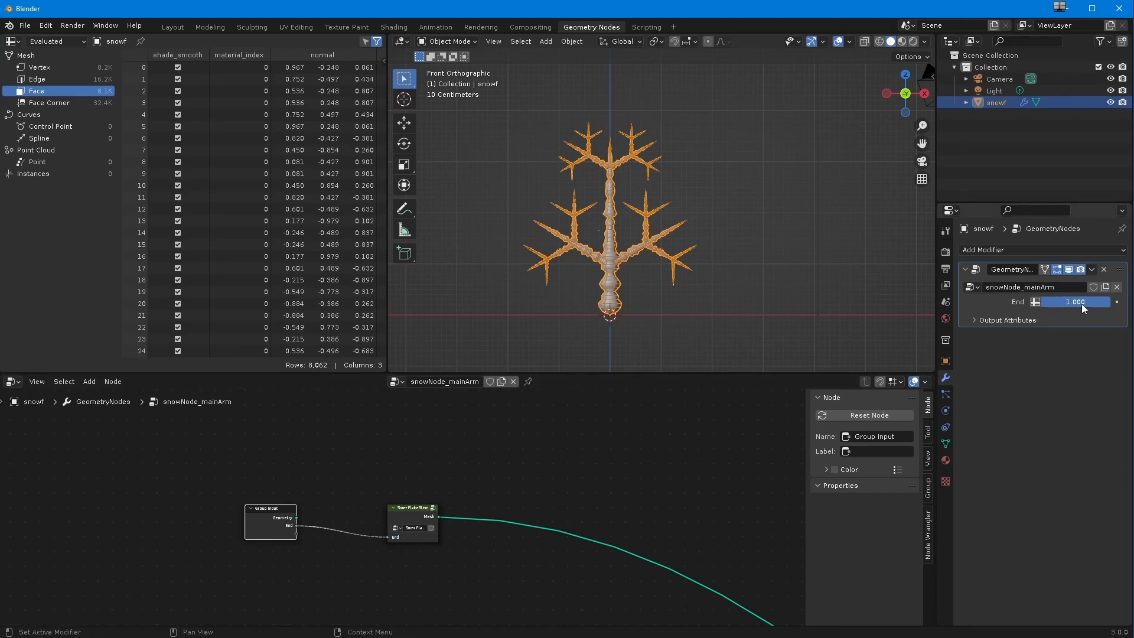
drag(1081, 301, 1107, 306)
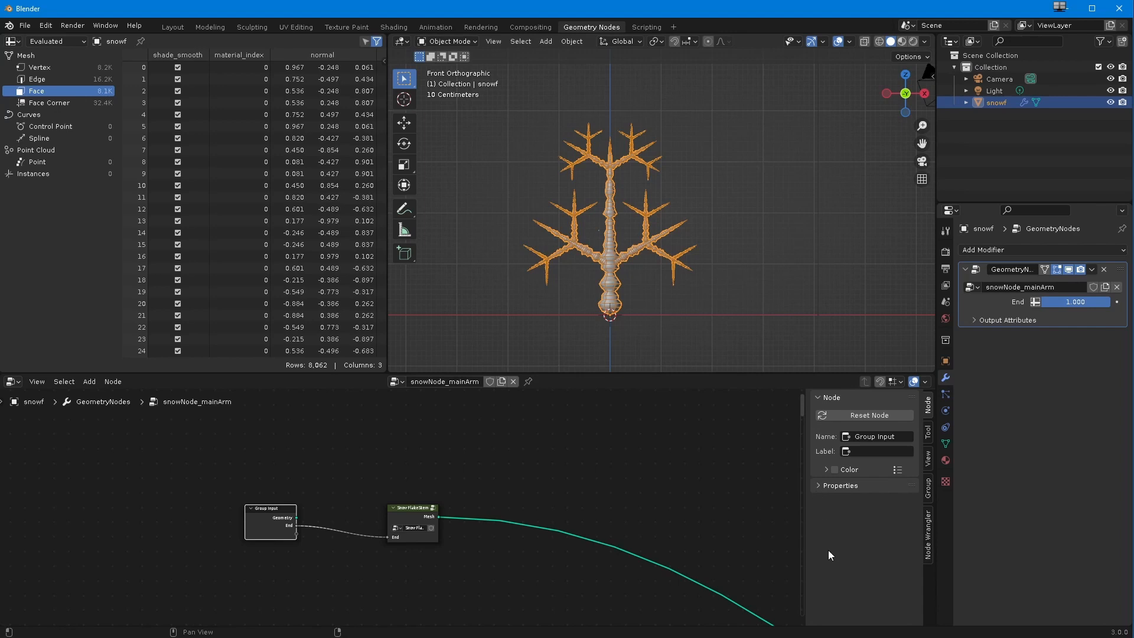
Step: Bring up the main arm node group's input and output settings
click(927, 437)
click(929, 459)
click(928, 408)
click(826, 470)
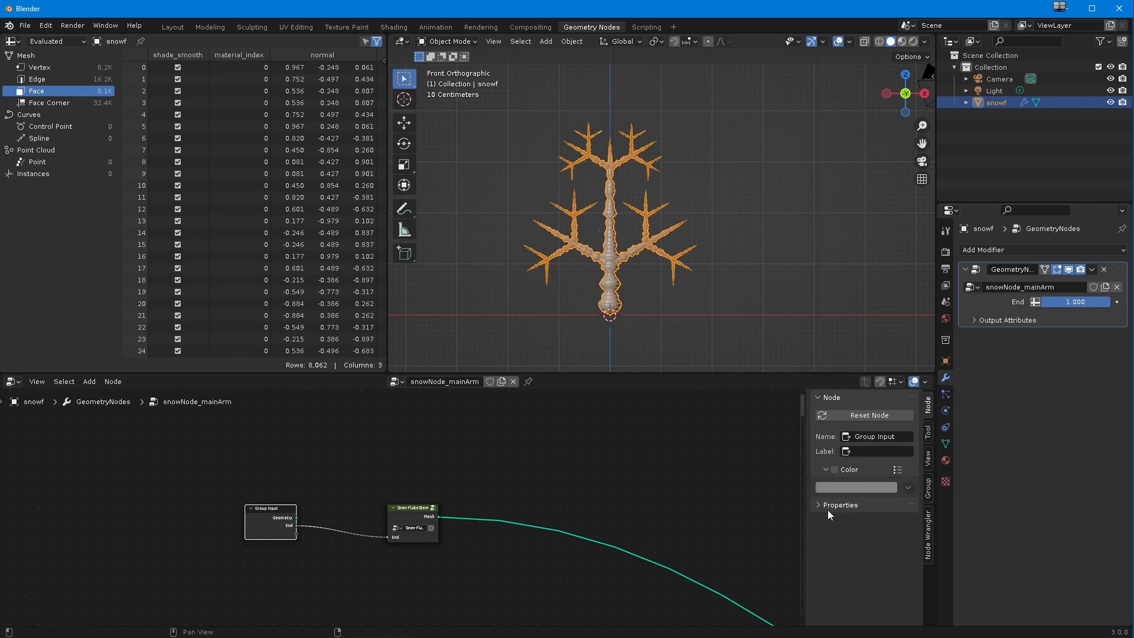
click(826, 469)
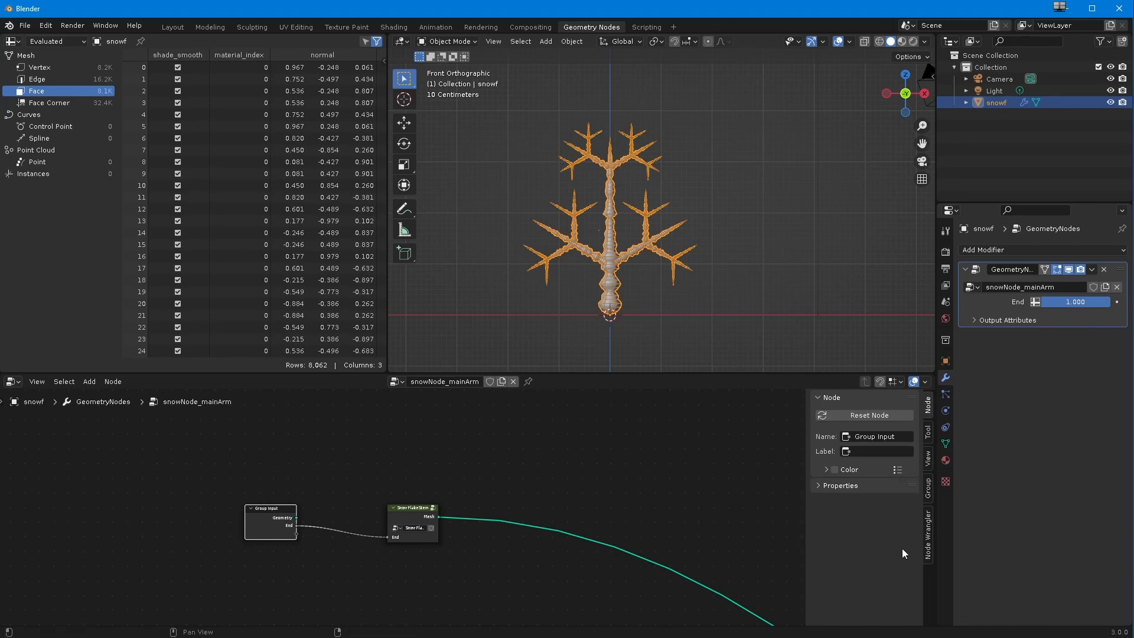
click(928, 544)
click(928, 484)
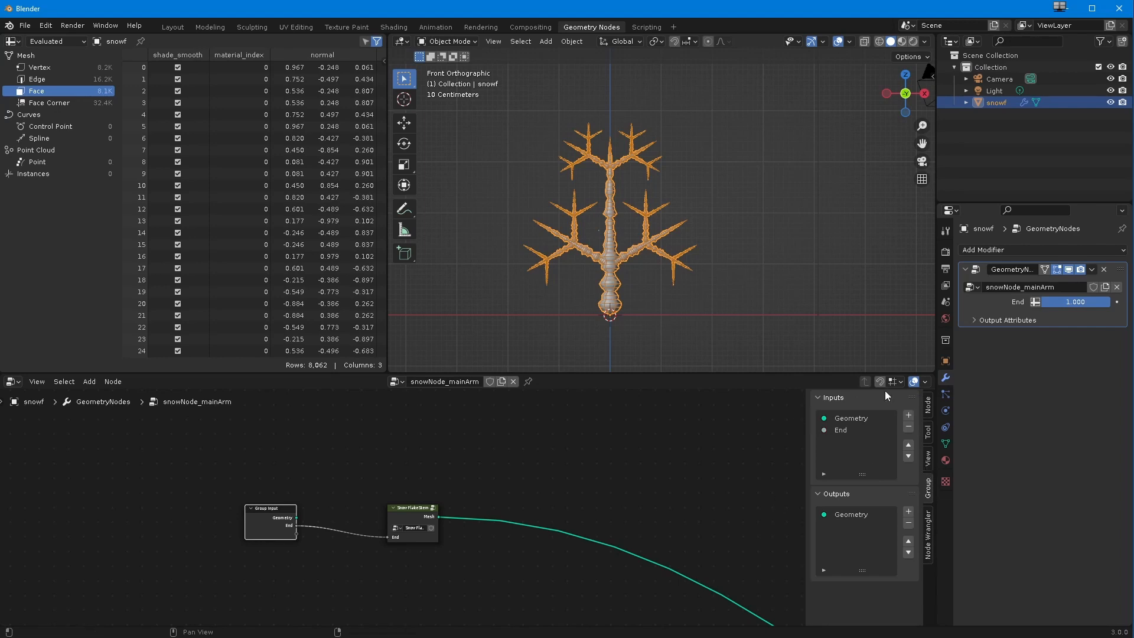
Step: Rename the main arm group's End input to MainStem
ctrl+middle_drag(391, 418, 349, 504)
middle_drag(274, 561, 412, 558)
click(845, 420)
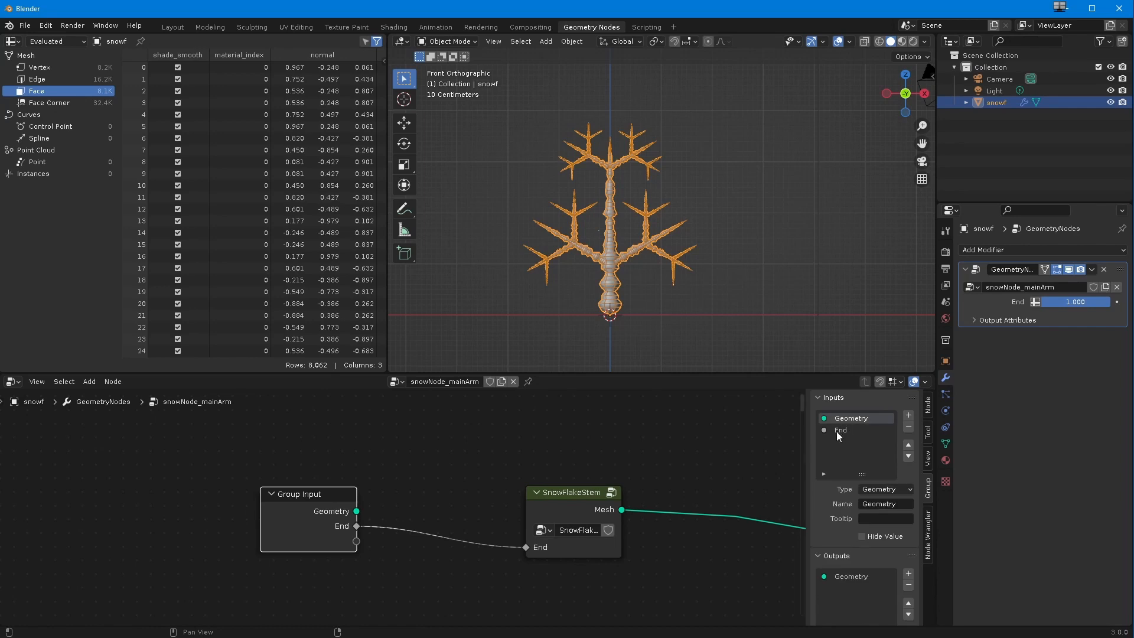
click(839, 430)
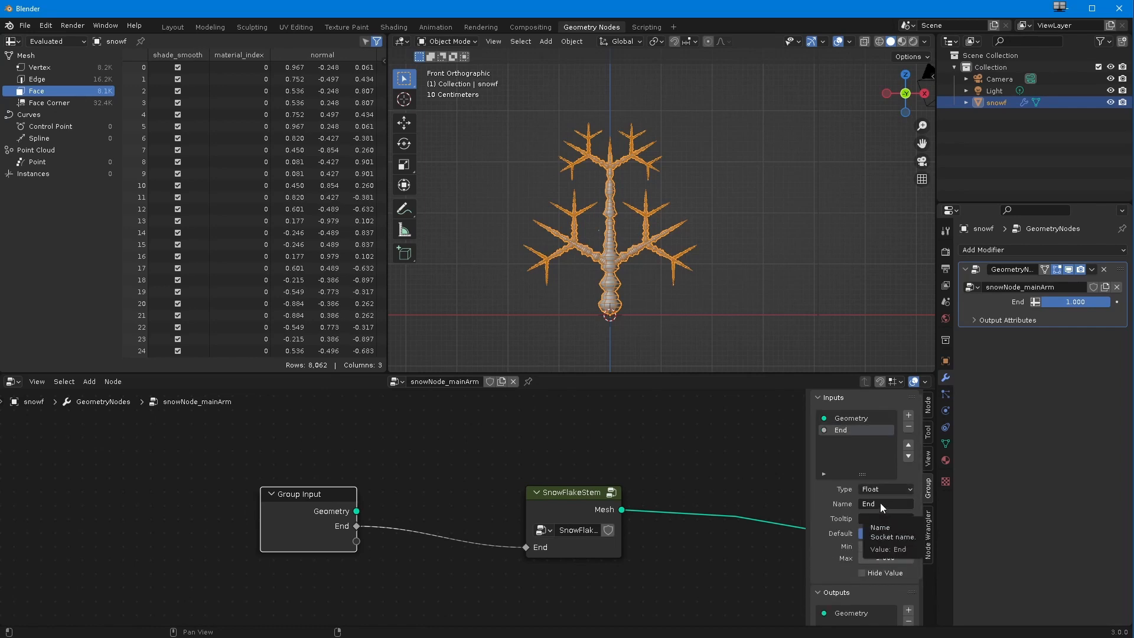
click(878, 502)
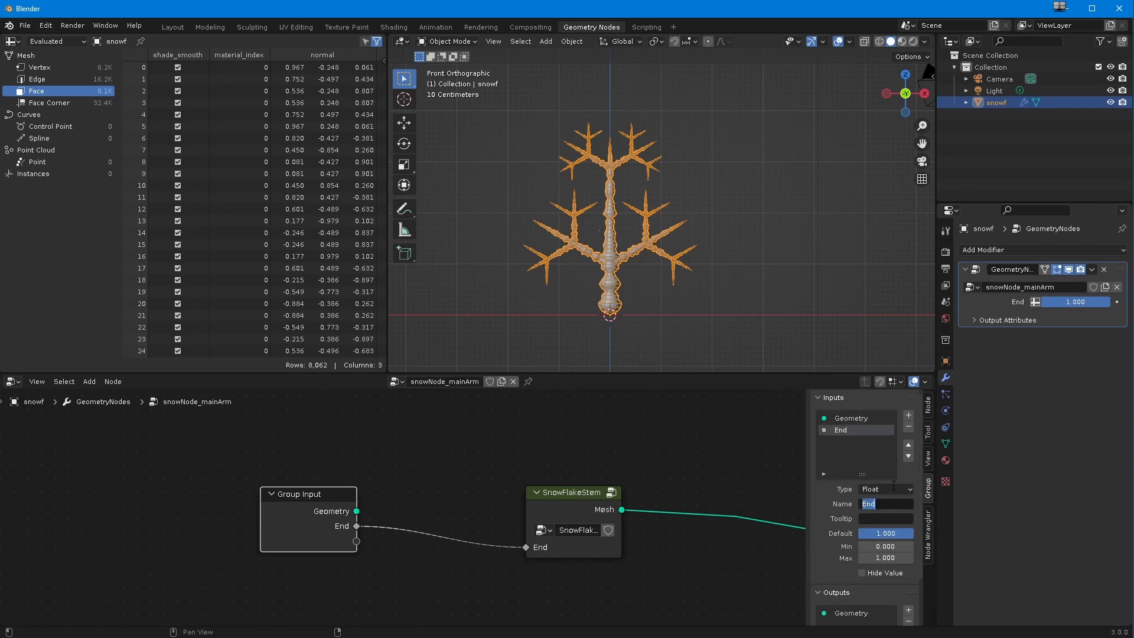
text(MainStem)
key(Return)
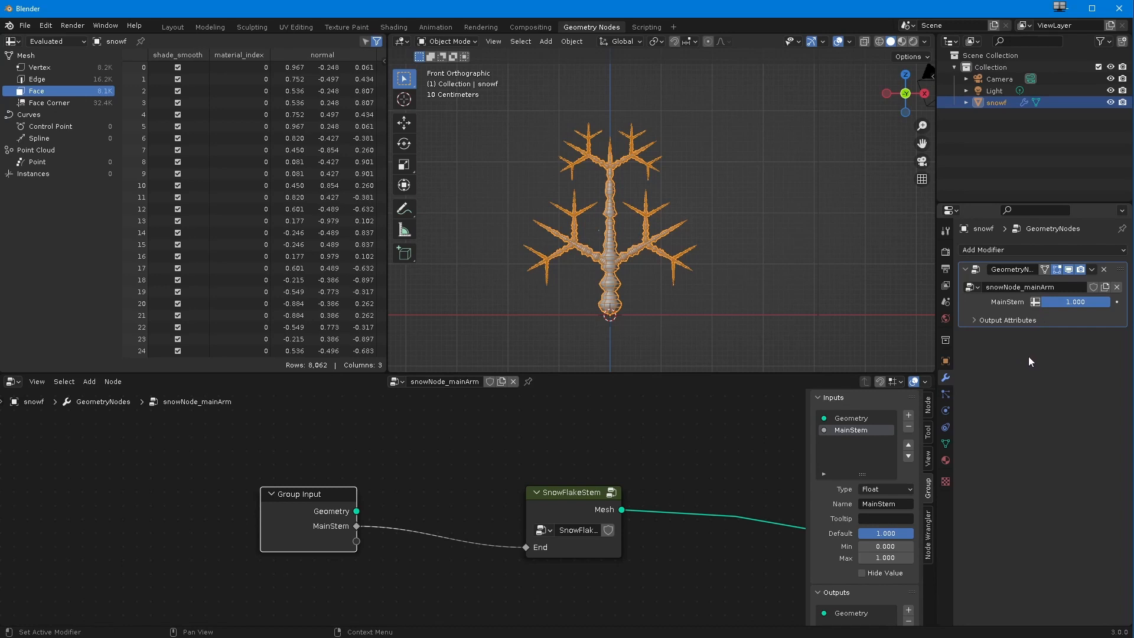
Step: Move the Group Input node away from SnowFlakeStem to before the start of the first branch's node chain
scroll(636, 466, down, 5)
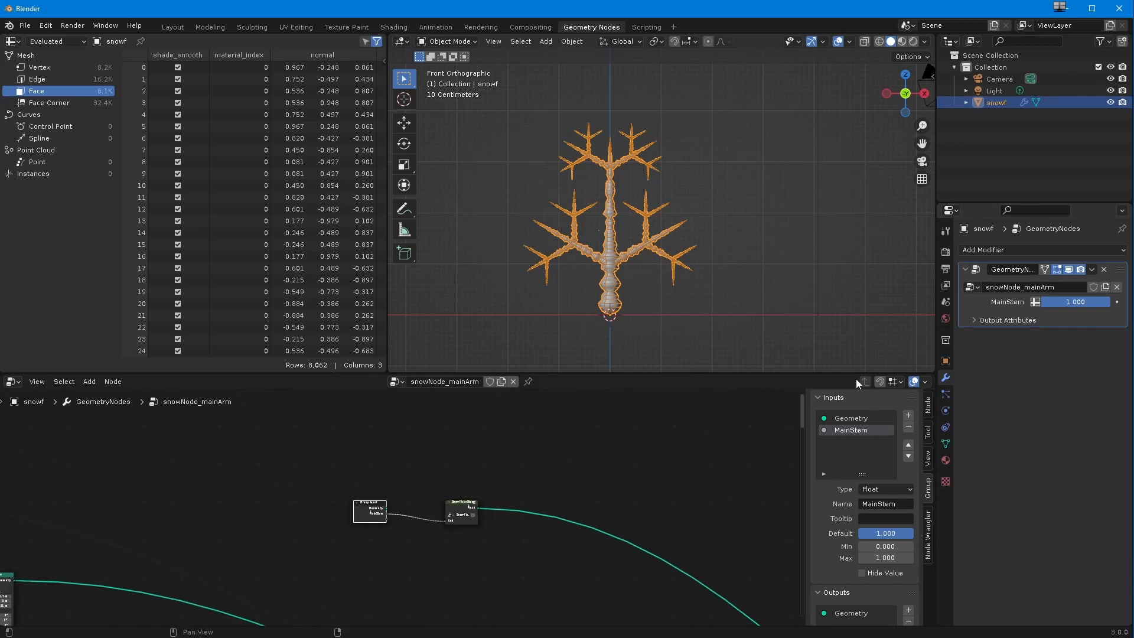
click(927, 414)
scroll(413, 502, down, 4)
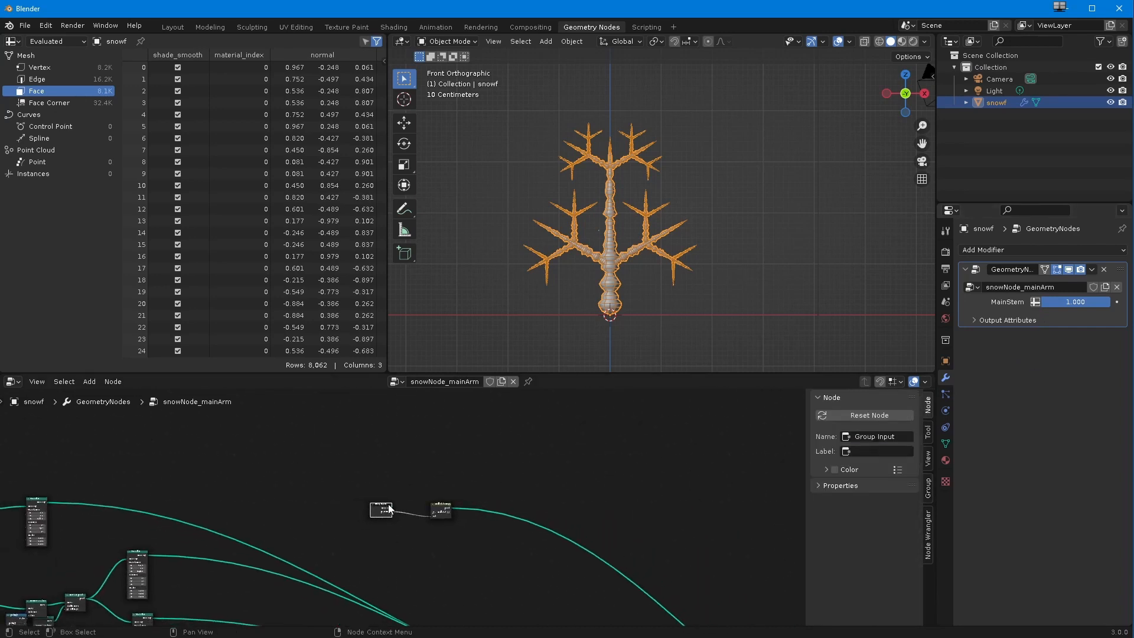
middle_drag(353, 583, 462, 539)
drag(502, 496, 257, 451)
click(501, 492)
drag(503, 496, 241, 437)
scroll(484, 485, up, 3)
drag(581, 486, 109, 541)
middle_drag(136, 547, 516, 574)
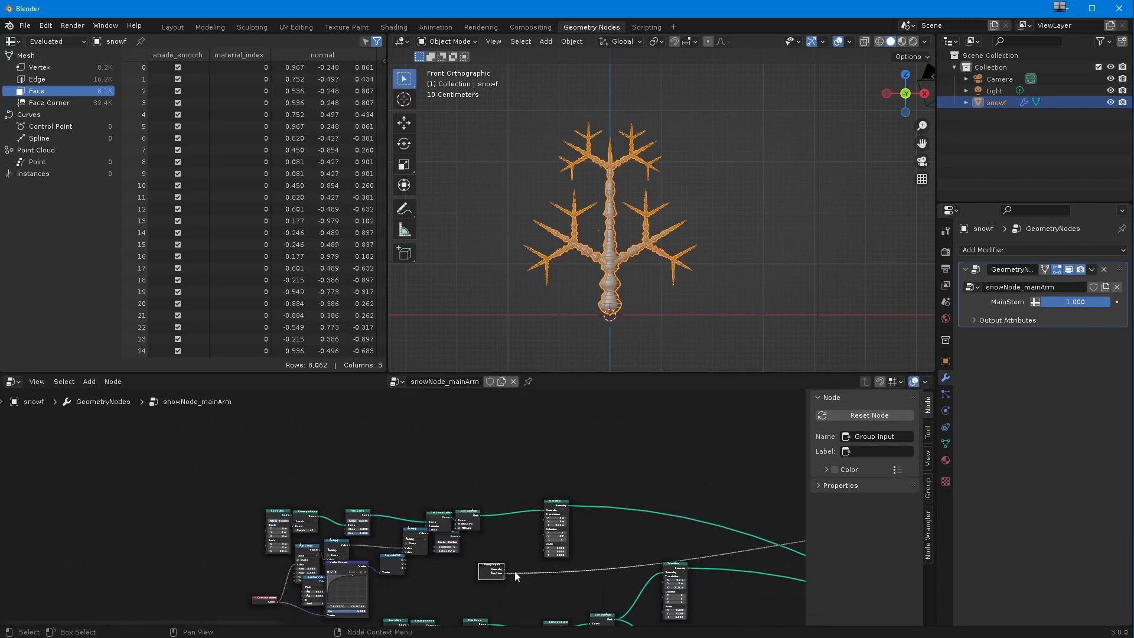
drag(494, 568, 64, 481)
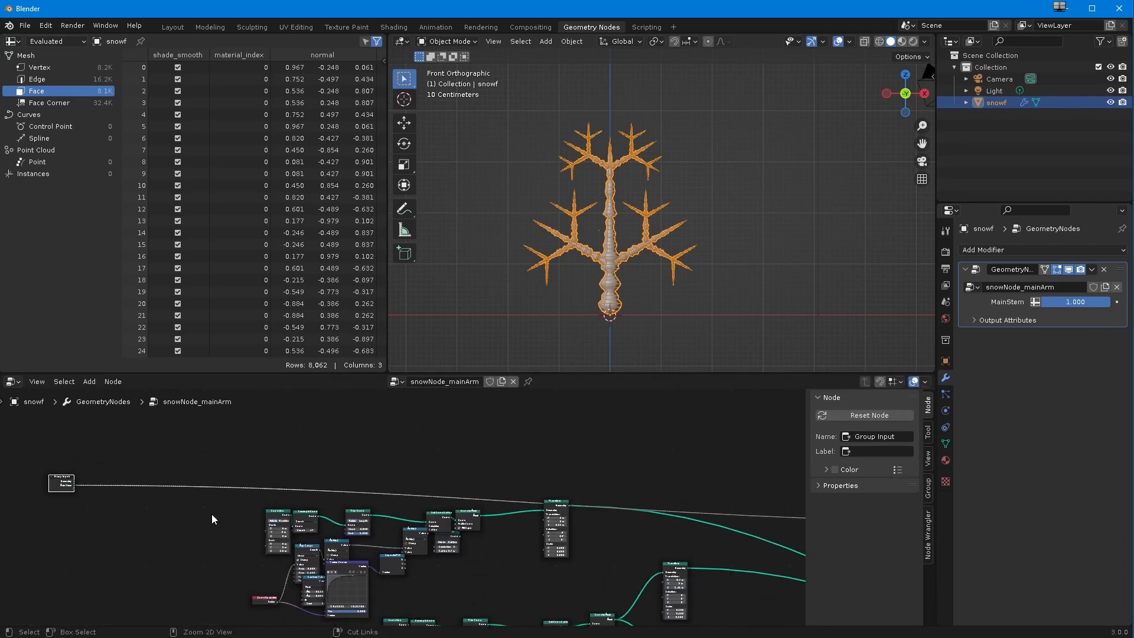
Step: Shift the first branch's Transform node down so it sits clear of the MainStem link
scroll(200, 527, down, 3)
shift+middle_drag(195, 533, 157, 483)
scroll(225, 542, up, 5)
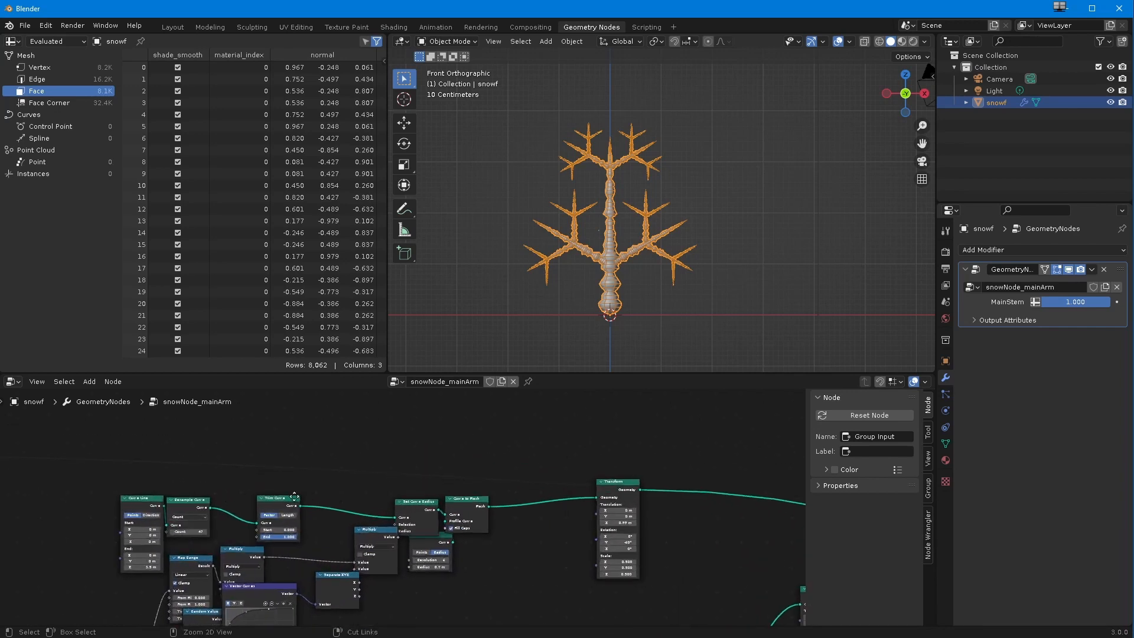
middle_drag(280, 556, 378, 548)
scroll(380, 516, down, 2)
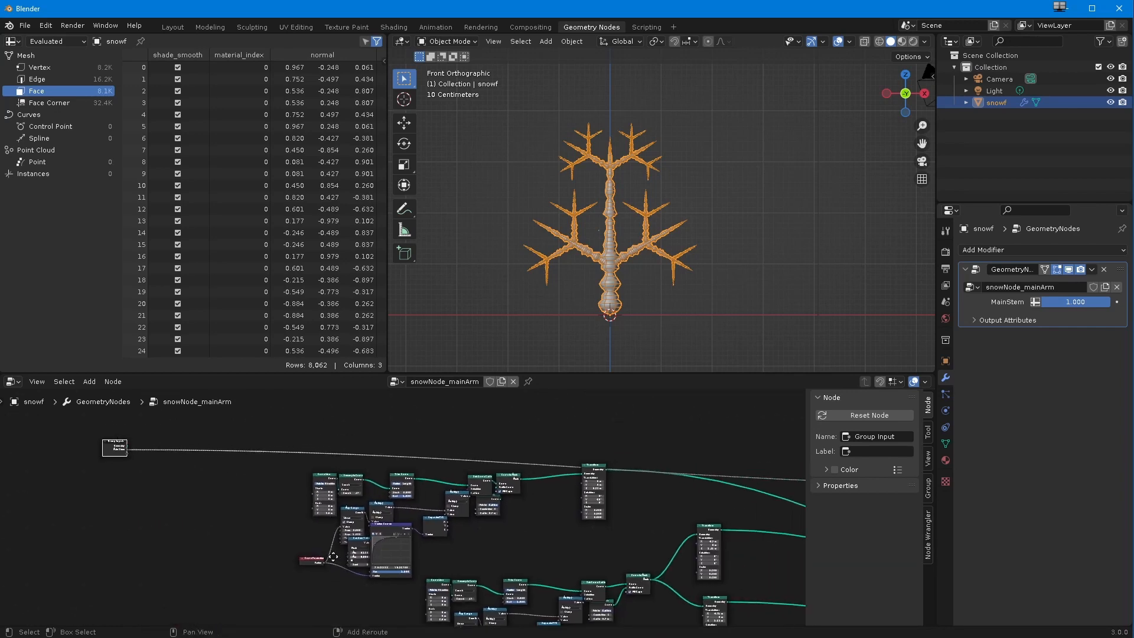
drag(573, 471, 567, 492)
scroll(536, 532, down, 1)
middle_drag(534, 537, 295, 577)
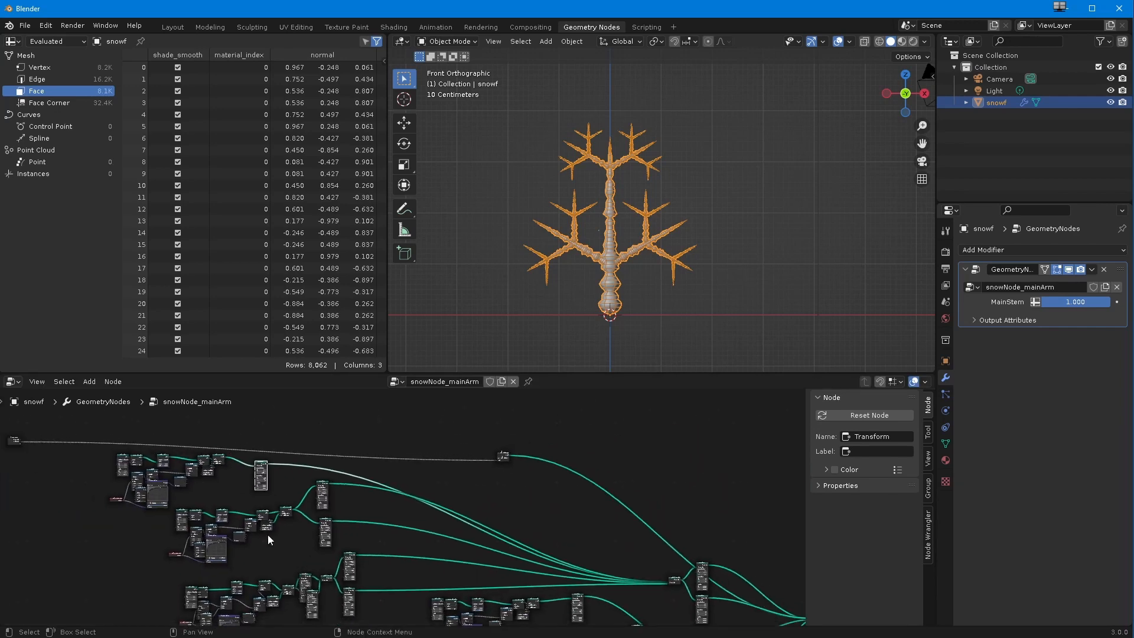
Step: Move the Group Input node to just above the first branch's Curve Line node, close to its Trim Curve
ctrl+middle_drag(266, 531, 206, 499)
scroll(205, 499, up, 3)
drag(330, 539, 285, 536)
scroll(157, 503, down, 3)
middle_drag(137, 520, 287, 544)
drag(279, 520, 424, 608)
drag(385, 534, 333, 554)
drag(451, 525, 424, 514)
drag(59, 481, 308, 495)
scroll(282, 500, up, 4)
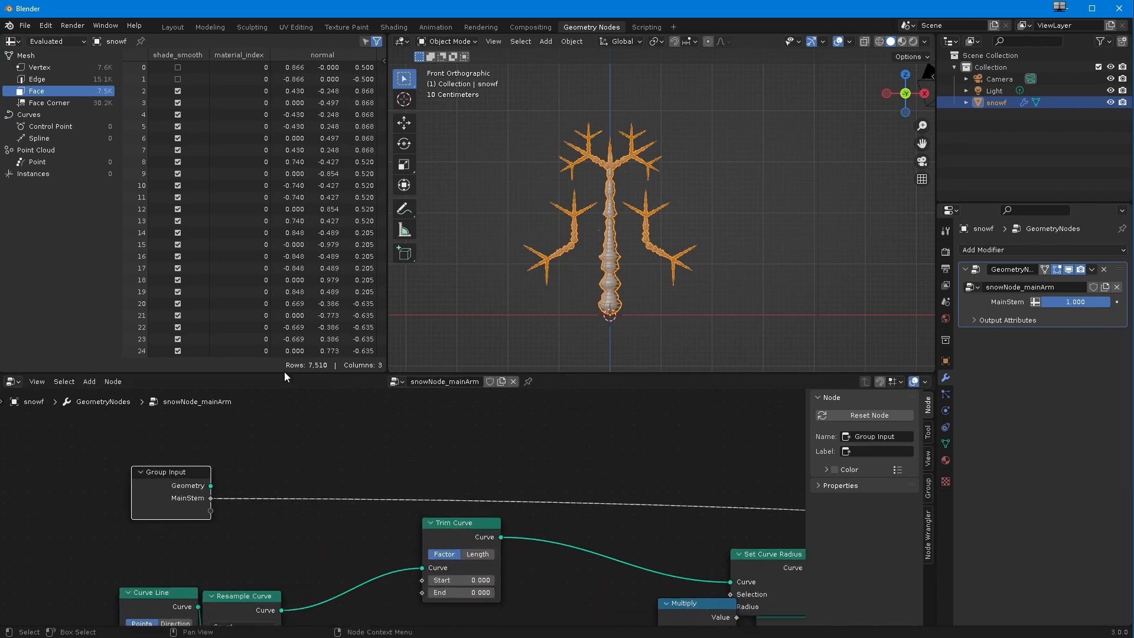
Step: Set the first branch's Trim Curve End to 1.000 and expose it through the Group Input as arm001
drag(432, 594, 499, 594)
drag(420, 592, 211, 511)
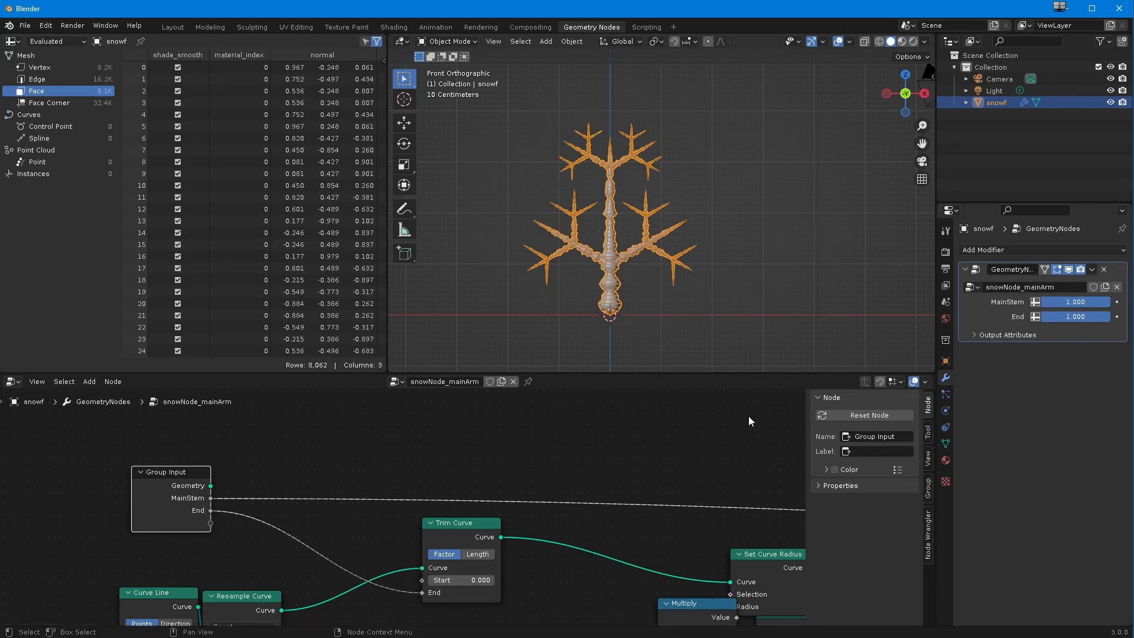
click(925, 495)
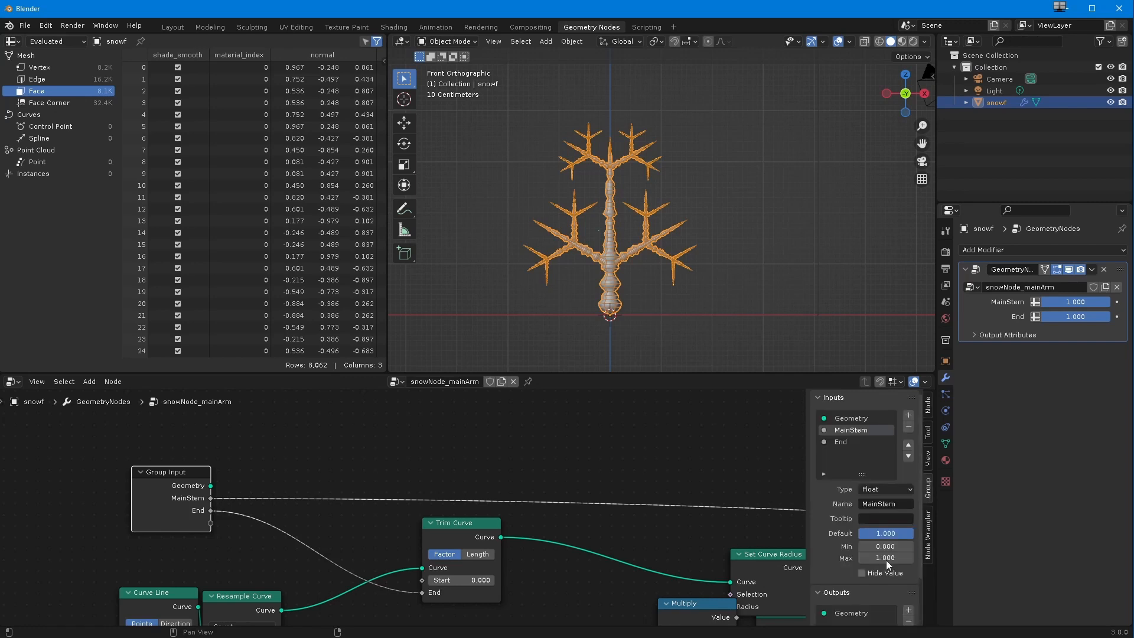
click(843, 443)
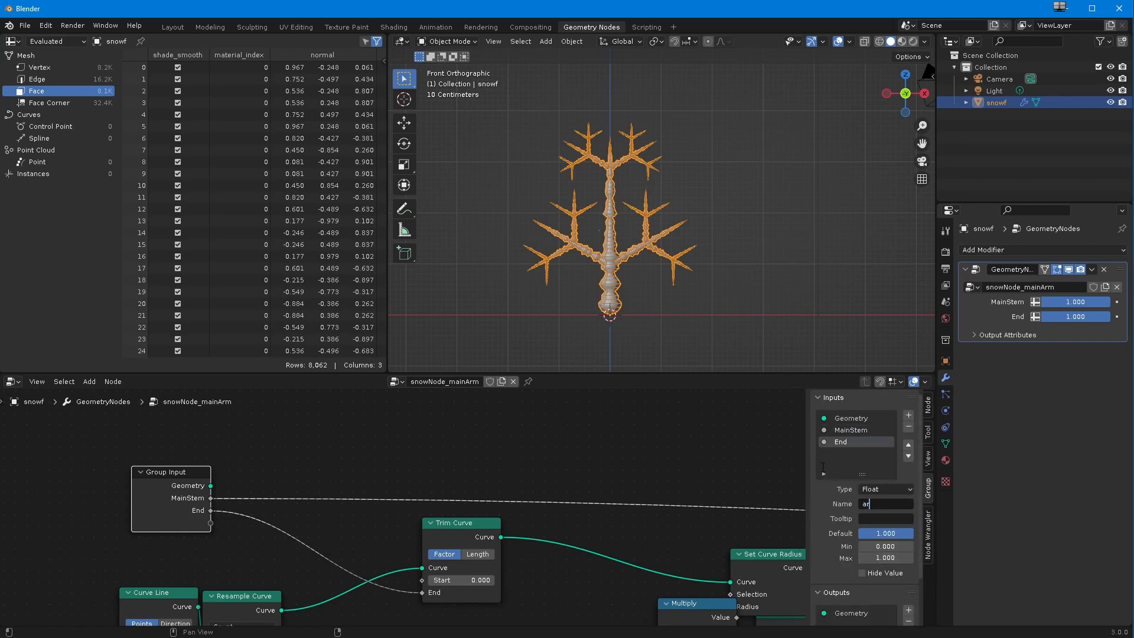
key(Return)
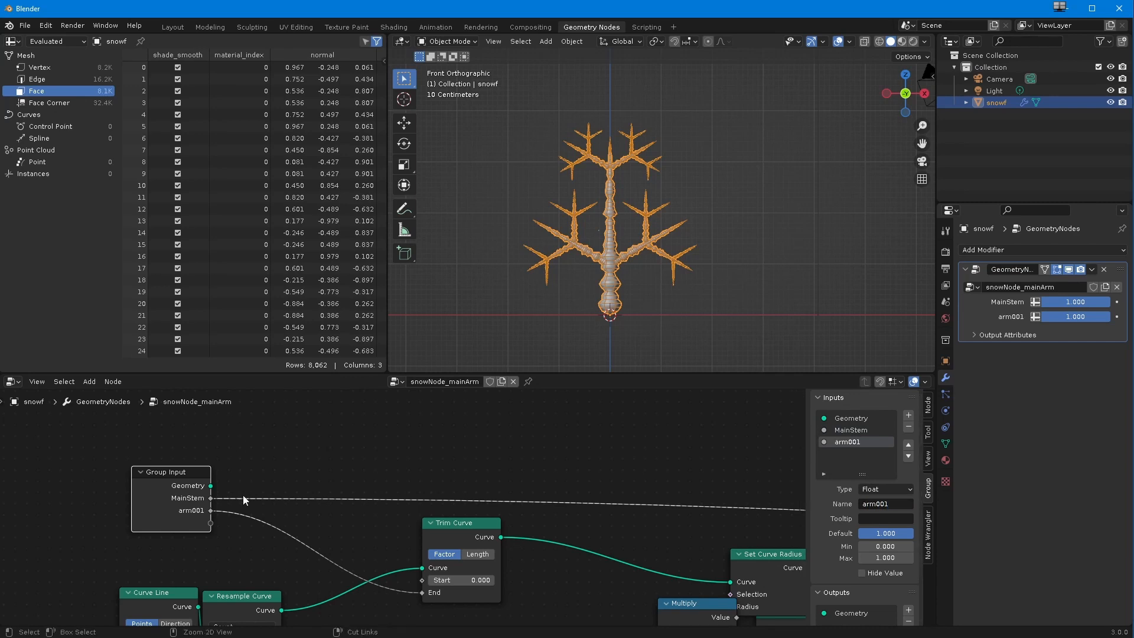
Step: Reposition the Group Input node before the first branch's Curve Line node, with space between them
ctrl+middle_drag(243, 495, 222, 571)
drag(290, 489, 153, 494)
ctrl+middle_drag(203, 568, 200, 553)
middle_drag(199, 553, 183, 459)
drag(152, 417, 147, 438)
ctrl+middle_drag(486, 584, 440, 586)
drag(163, 437, 174, 435)
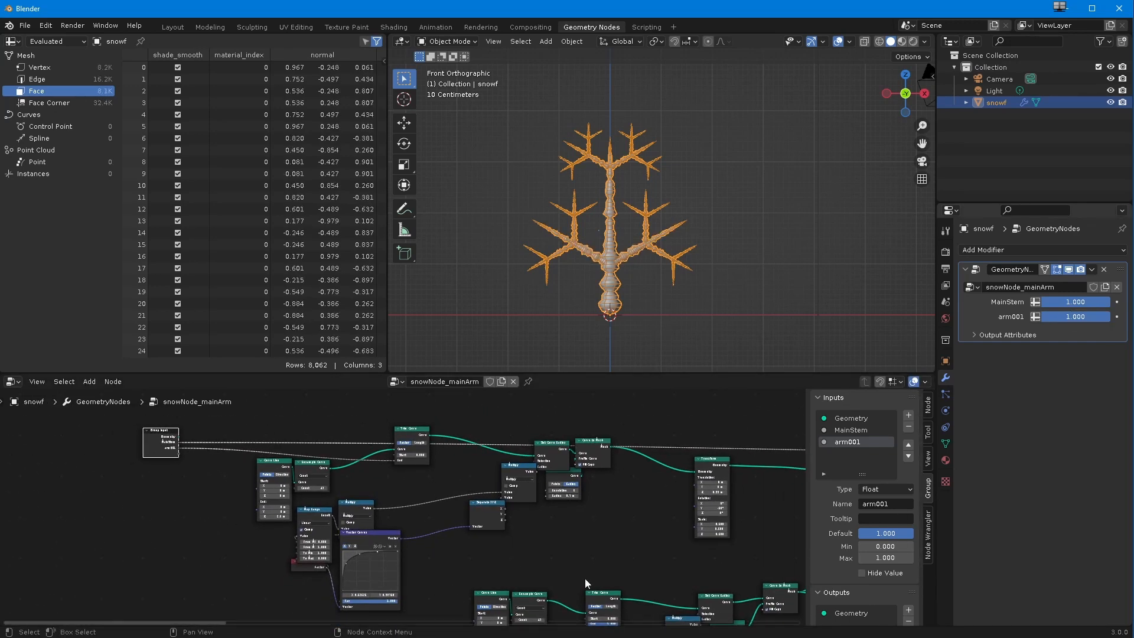
Step: Move the Group Input node down toward the second branch and expose that branch's Trim Curve End as arm001B
ctrl+middle_drag(434, 549, 421, 563)
middle_drag(420, 563, 359, 536)
drag(145, 421, 150, 519)
ctrl+middle_drag(219, 567, 225, 553)
middle_drag(224, 552, 188, 488)
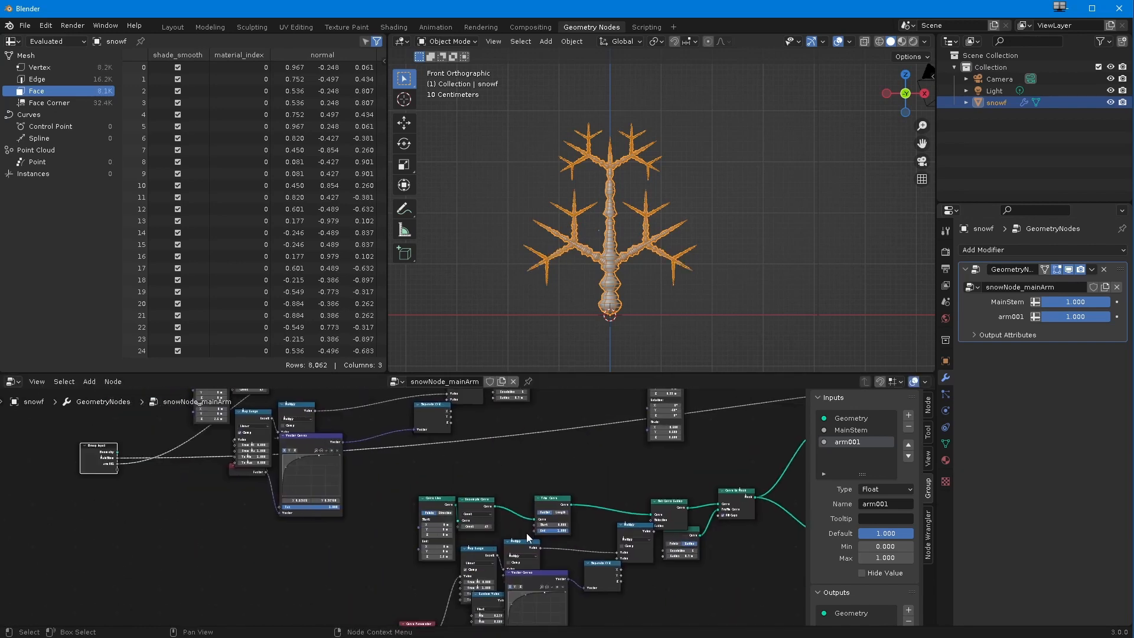
drag(534, 530, 118, 469)
double_click(845, 457)
Step: Link the third branch's Trim Curve End to the Group Input as a new input named arm001C
ctrl+middle_drag(217, 563, 181, 524)
ctrl+middle_drag(284, 606, 337, 573)
middle_drag(337, 574, 304, 547)
ctrl+middle_drag(504, 563, 563, 528)
middle_drag(563, 528, 468, 512)
middle_drag(467, 513, 491, 541)
drag(500, 520, 100, 508)
double_click(844, 465)
text(arm001C)
key(Return)
Step: Test the modifier's MainStem and arm001-series sliders, returning every value to 1.000
ctrl+middle_drag(275, 457, 95, 555)
middle_drag(378, 472, 242, 534)
mouse_move(1075, 301)
mouse_down()
mouse_move(973, 333)
mouse_move(1088, 303)
mouse_up()
drag(1059, 319, 1096, 333)
drag(1065, 347, 1097, 347)
drag(1070, 302, 1122, 347)
Step: Move the Group Input node down beside the second set of branch node chains
ctrl+middle_drag(289, 514, 179, 513)
middle_drag(179, 513, 176, 580)
ctrl+middle_drag(390, 549, 343, 576)
middle_drag(343, 575, 261, 516)
drag(216, 546, 163, 500)
ctrl+middle_drag(167, 509, 221, 519)
drag(221, 519, 632, 565)
middle_drag(632, 565, 202, 547)
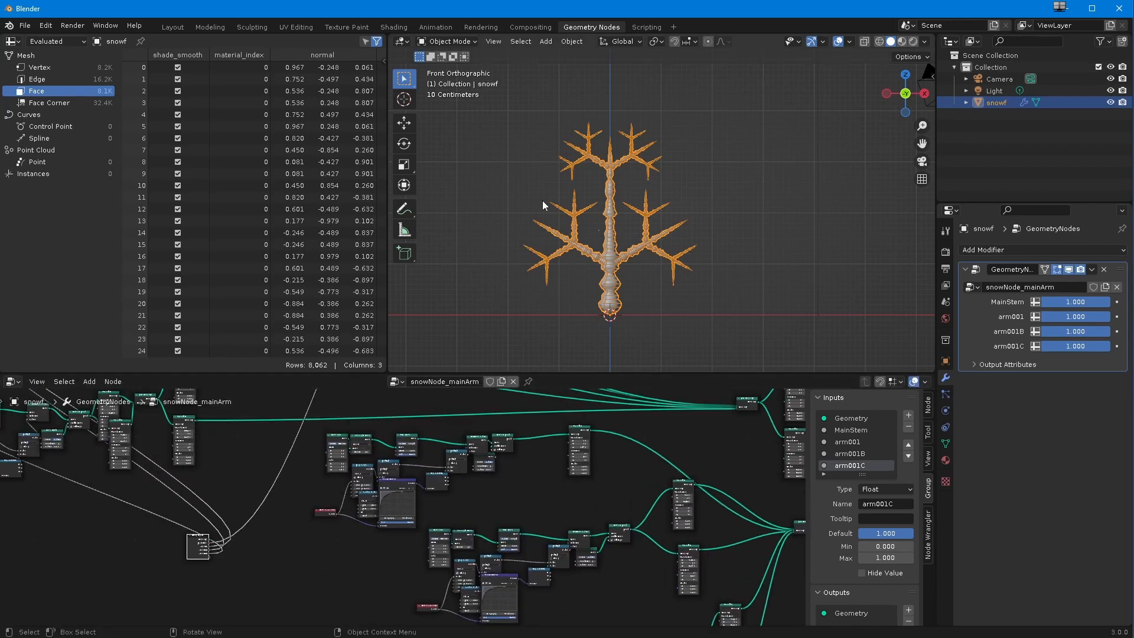
Step: Link the Trim Curve End of the second set's first branch to the Group Input as arm002
ctrl+middle_drag(341, 441, 456, 424)
drag(97, 611, 219, 512)
middle_drag(219, 513, 118, 523)
ctrl+middle_drag(118, 522, 239, 561)
drag(541, 459, 171, 571)
double_click(845, 465)
text(arm002)
key(Return)
Step: Link the Trim Curve End of the second set's middle branch to the Group Input as arm002B
ctrl+middle_drag(277, 497, 233, 551)
drag(204, 527, 230, 598)
middle_drag(230, 598, 55, 506)
ctrl+middle_drag(55, 506, 158, 501)
drag(65, 502, 89, 529)
drag(597, 571, 99, 578)
double_click(844, 466)
Step: Link the Trim Curve End of the second set's last branch to the Group Input as arm002C
drag(70, 518, 112, 595)
middle_drag(112, 595, 172, 535)
middle_drag(693, 562, 596, 517)
middle_drag(597, 517, 510, 464)
drag(132, 431, 241, 578)
middle_drag(240, 578, 235, 482)
ctrl+middle_drag(235, 483, 319, 479)
drag(529, 513, 80, 540)
double_click(856, 467)
text(arm002C)
key(Return)
Step: Test the modifier's arm sliders, including arm002B and arm002C, and return every value to 1.000
ctrl+middle_drag(307, 565, 220, 579)
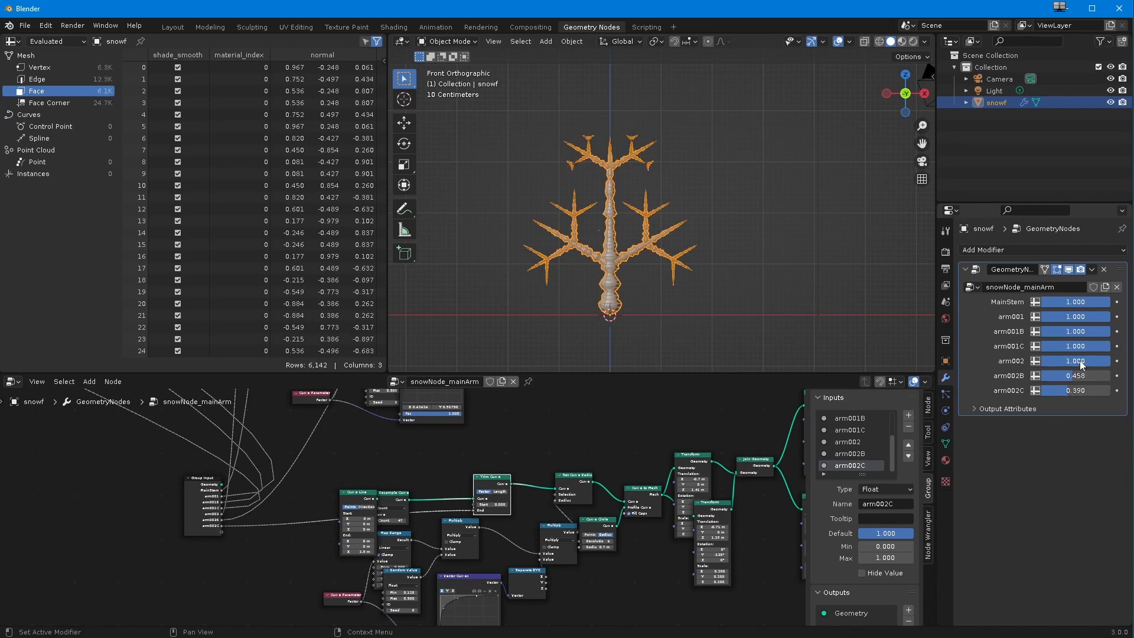
drag(1072, 317, 1117, 330)
scroll(403, 568, down, 6)
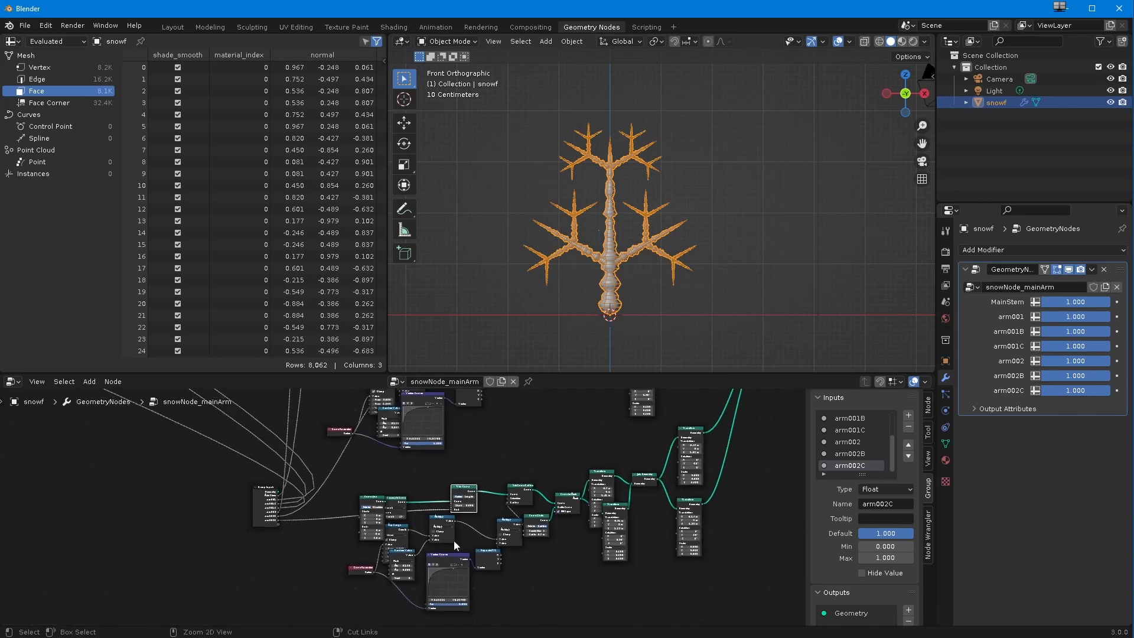
Step: Move the Group Input node out to the far left of the whole node tree, ahead of all branch chains
scroll(455, 583, down, 4)
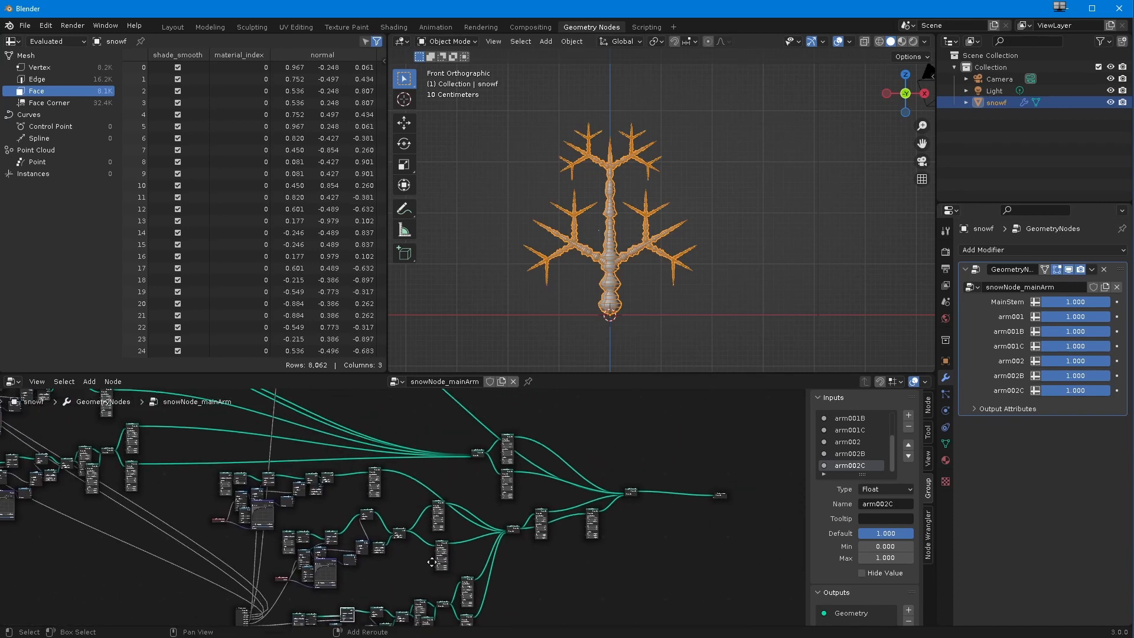
drag(329, 556, 59, 481)
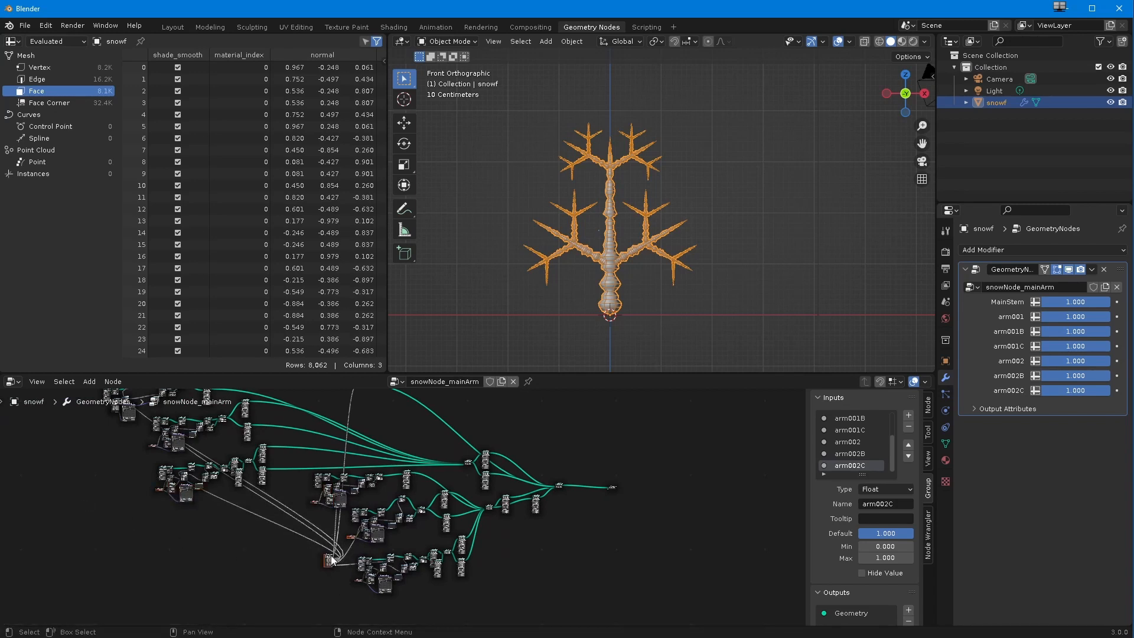
key(g)
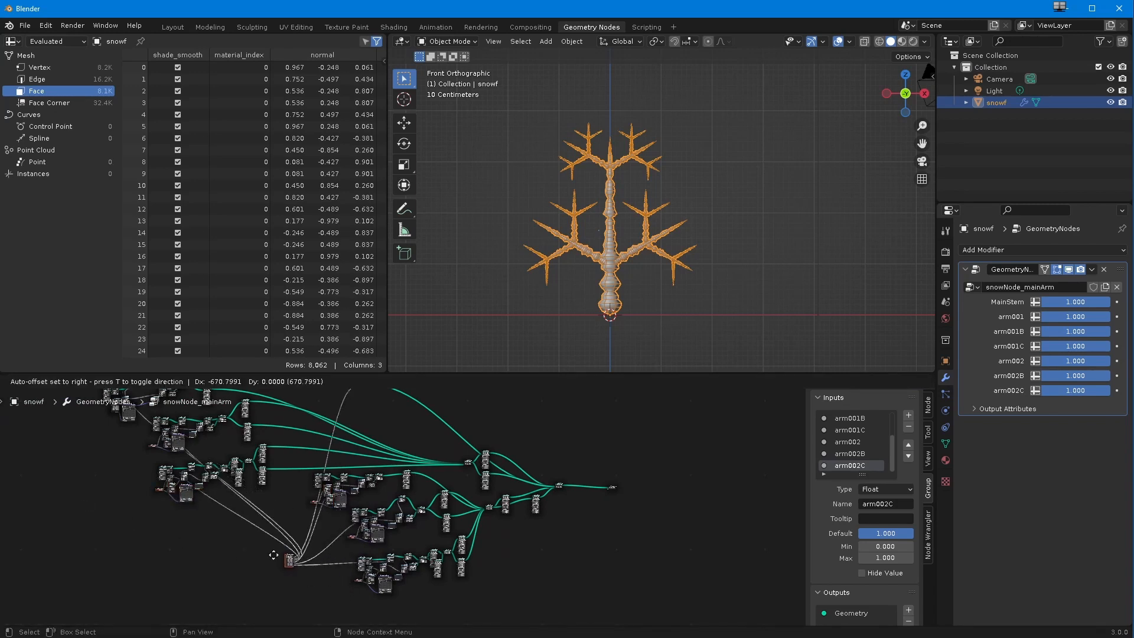
click(80, 473)
middle_drag(80, 473, 174, 542)
drag(165, 559, 63, 522)
scroll(437, 532, down, 1)
middle_drag(506, 572, 445, 516)
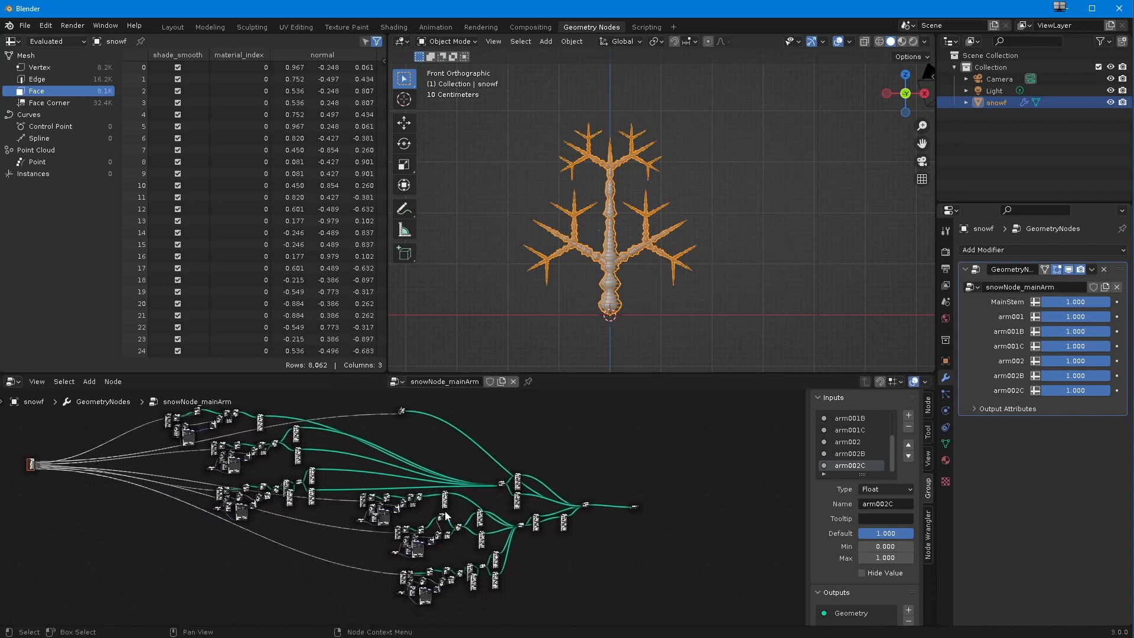
Step: Move the Group Output node farther right and shift the final Join Geometry node to make room between them
drag(636, 505, 738, 510)
scroll(443, 499, down, 1)
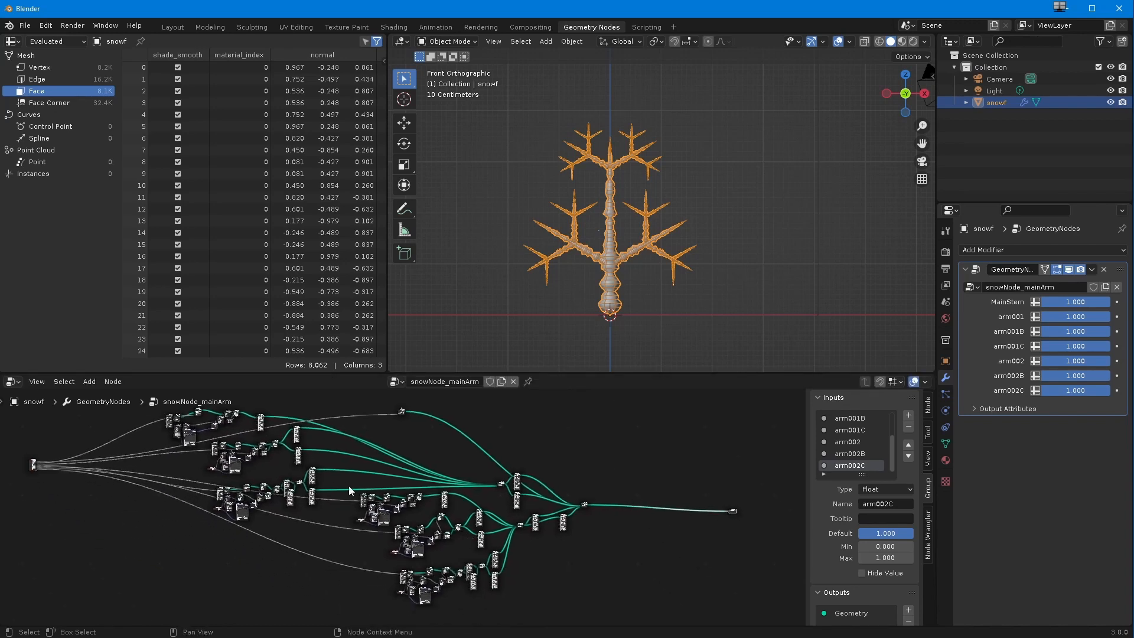
middle_drag(200, 441, 202, 465)
scroll(447, 560, up, 2)
middle_drag(475, 554, 222, 510)
middle_drag(290, 564, 395, 505)
drag(404, 479, 435, 493)
ctrl+middle_drag(437, 492, 469, 479)
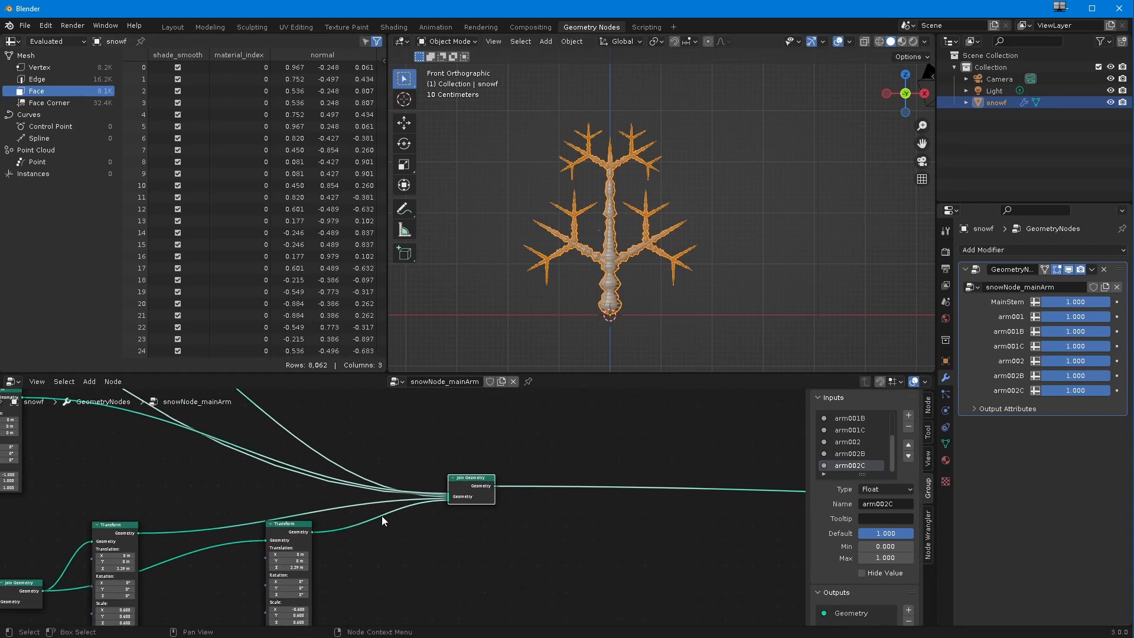
Step: Add a Transform node below the link between the final Join Geometry and the Group Output
ctrl+middle_drag(387, 529, 339, 526)
click(89, 382)
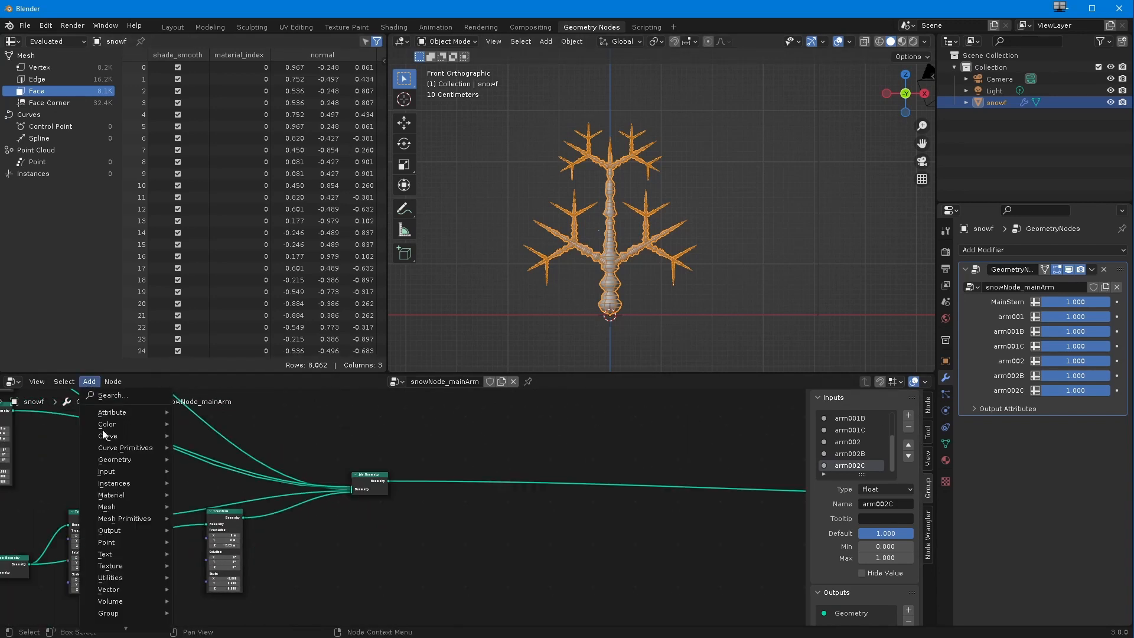
mouse_move(120, 581)
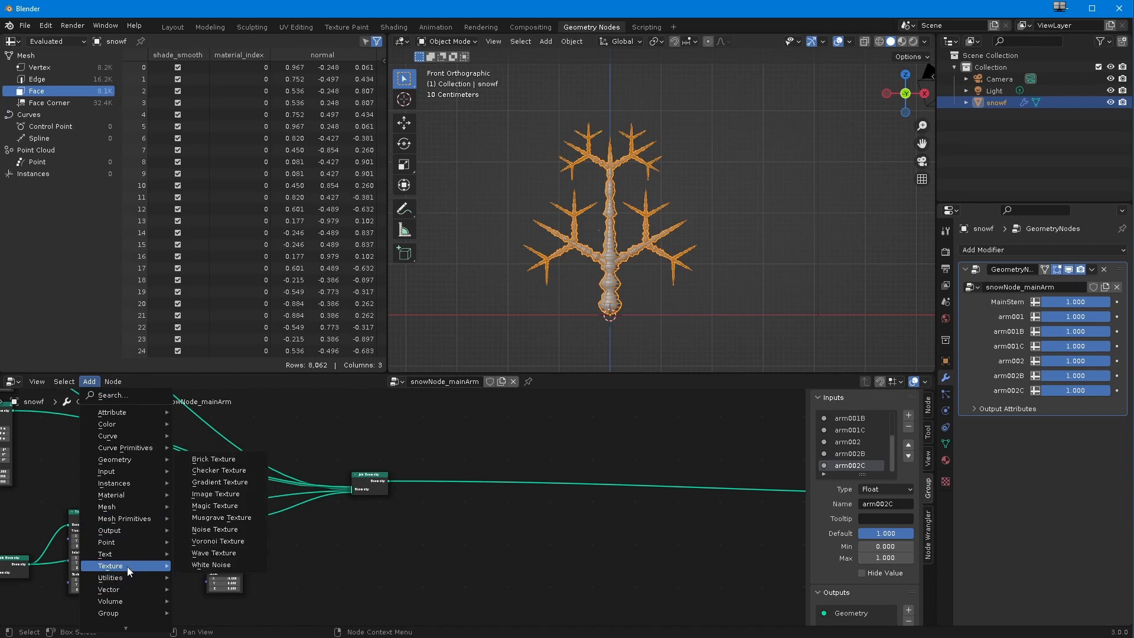
mouse_move(111, 464)
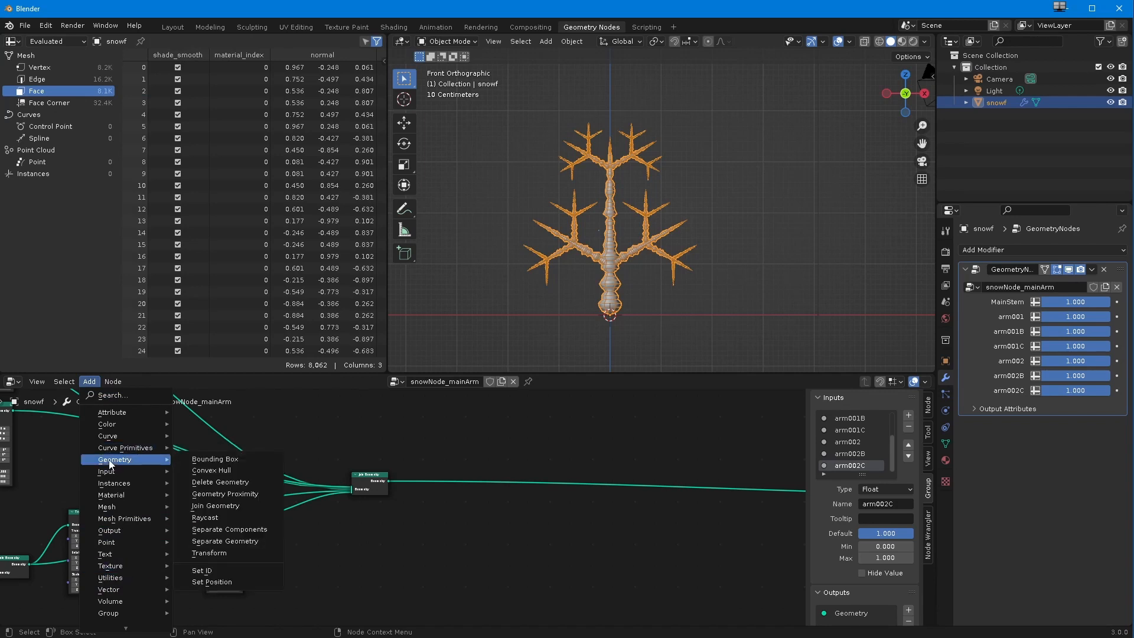
click(202, 554)
click(447, 517)
scroll(414, 521, down, 1)
shift+middle_drag(372, 525, 237, 542)
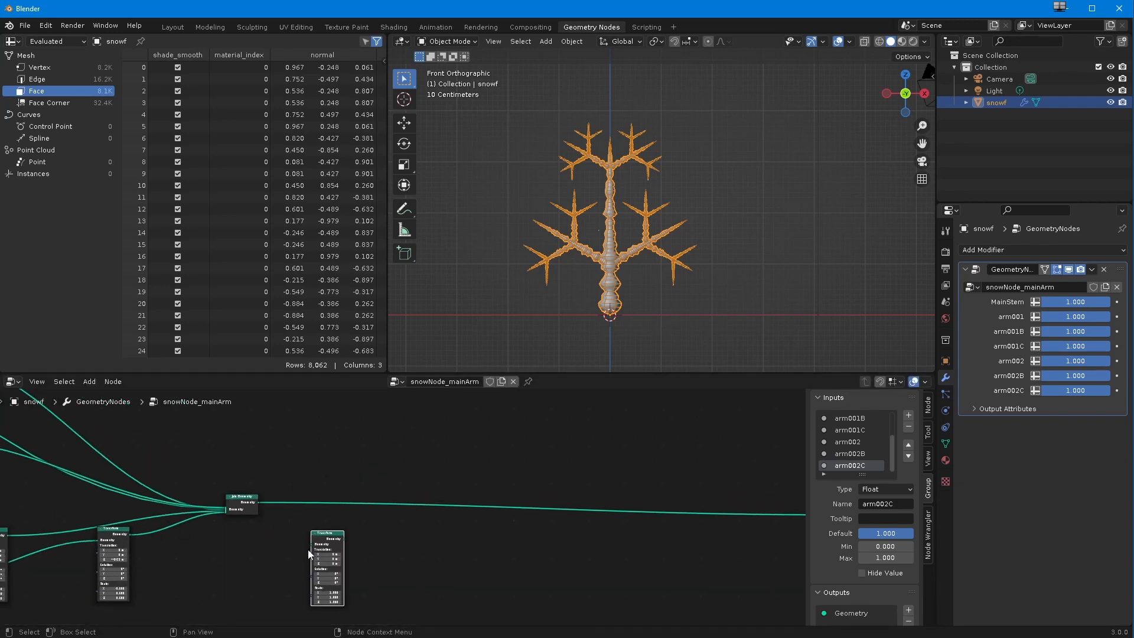
Step: Add a second Join Geometry node on the link between the arm's Join Geometry and the Group Output
click(90, 382)
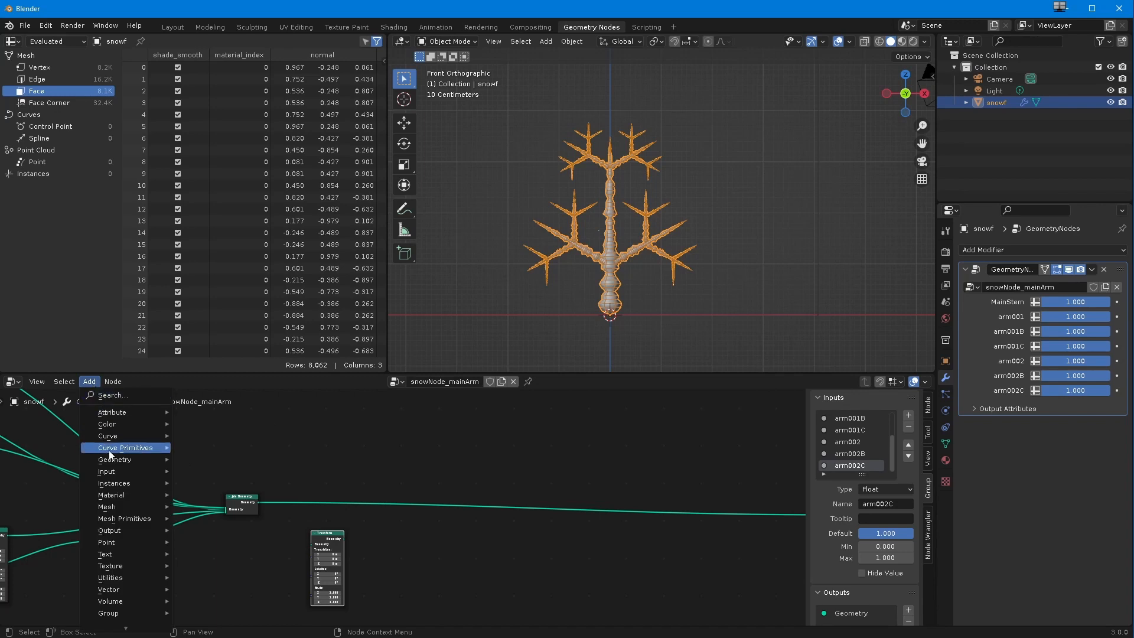
mouse_move(112, 460)
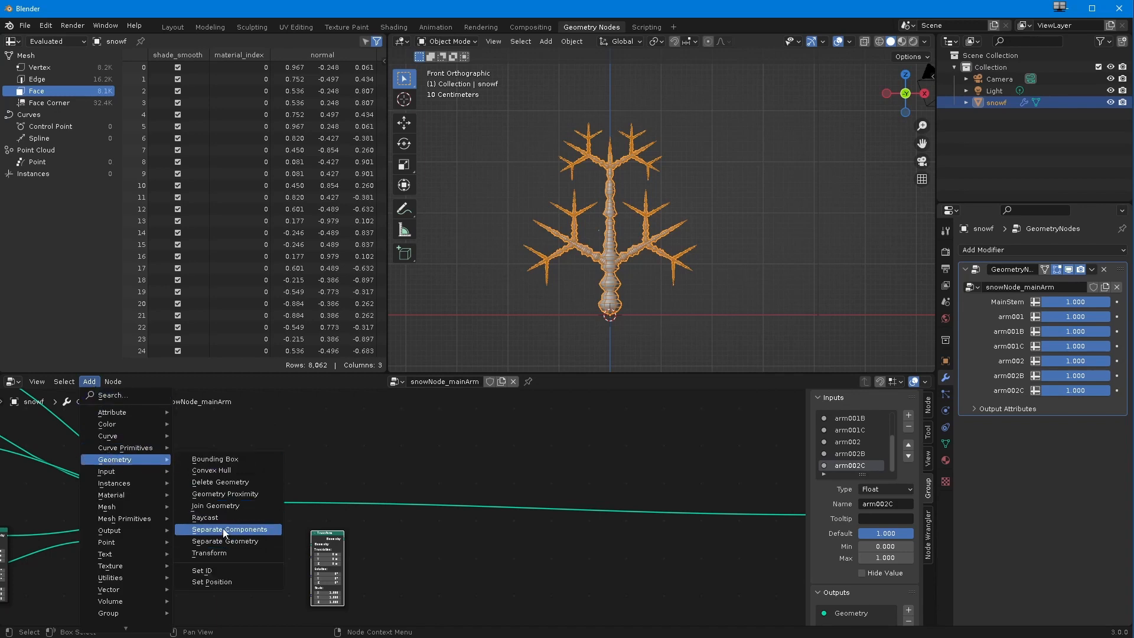
click(217, 511)
click(509, 518)
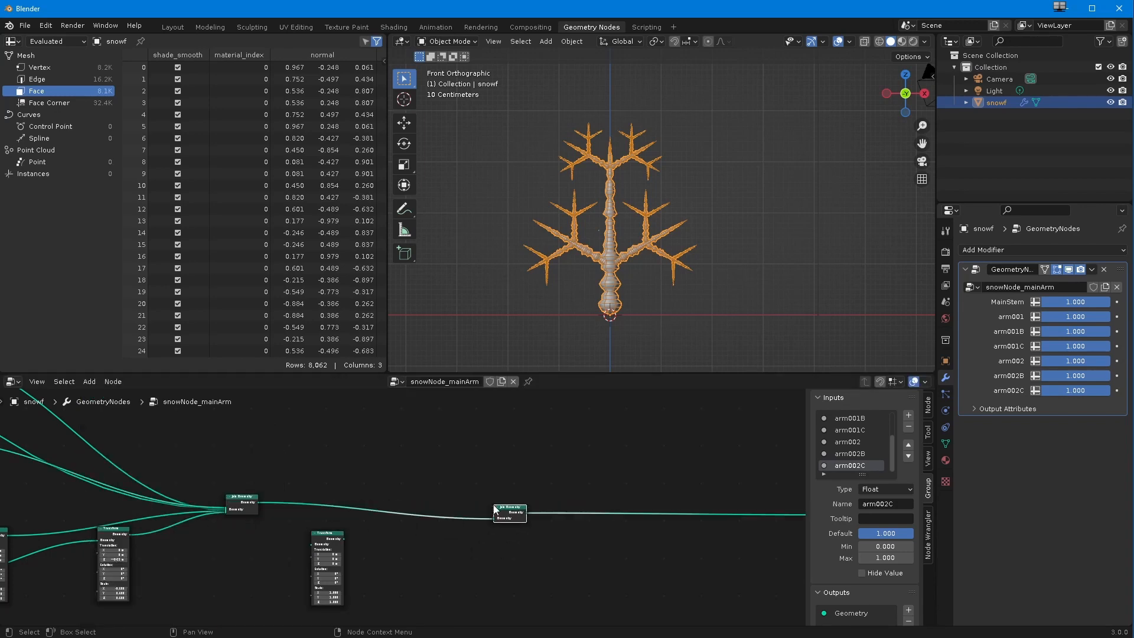
Step: Feed the arm's joined geometry into the Transform node and connect the Transform's output to the new Join Geometry
scroll(441, 567, up, 2)
drag(524, 469, 500, 469)
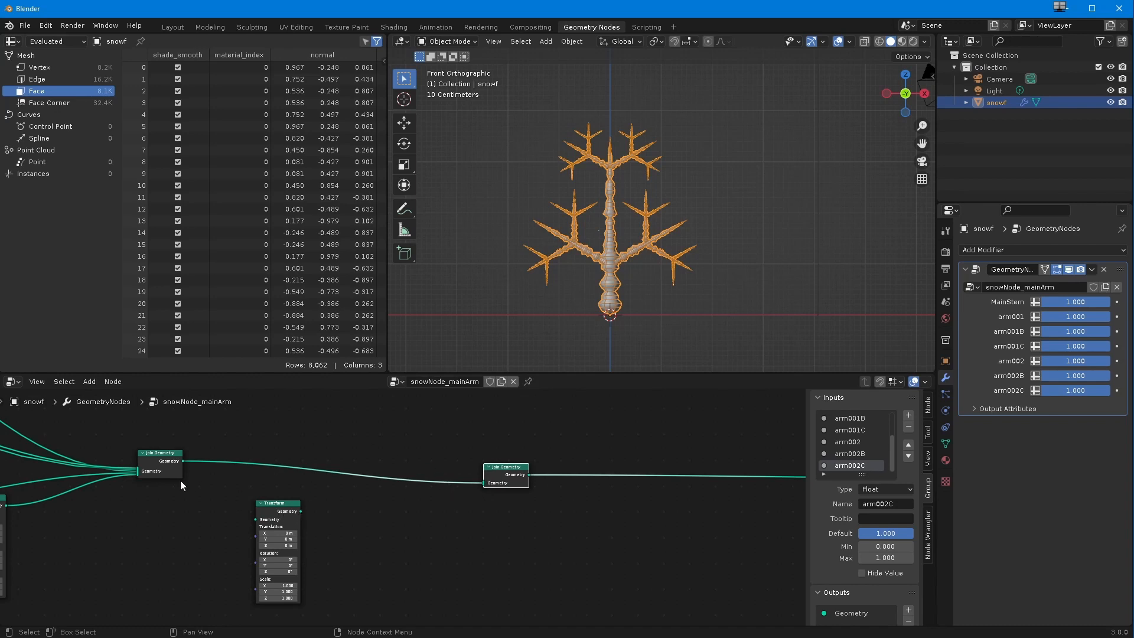
drag(183, 461, 391, 490)
drag(299, 511, 499, 451)
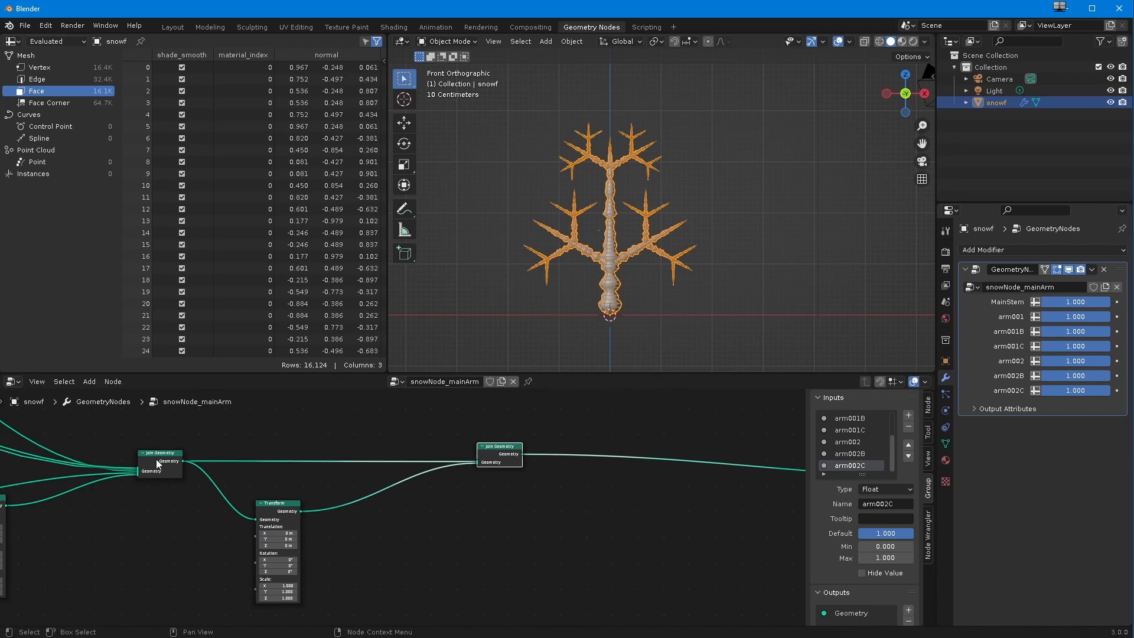
drag(277, 506, 275, 483)
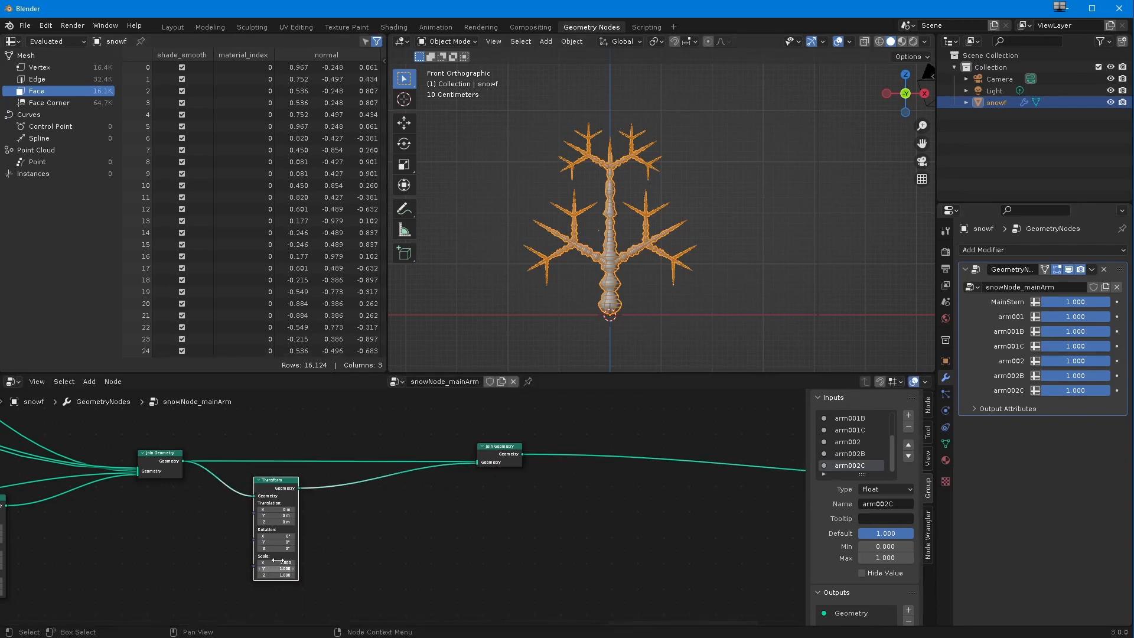
Step: Set the Transform node's Y rotation to 60° and shift the node slightly closer to the arm's Join Geometry
drag(269, 543, 447, 564)
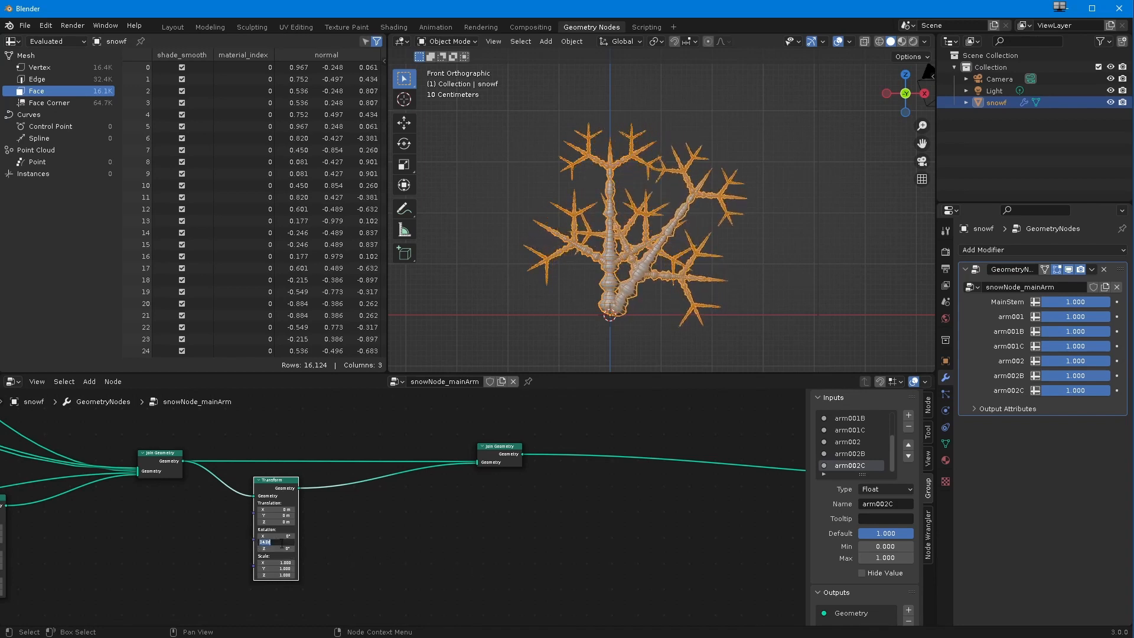
text(0)
key(Return)
drag(264, 488, 259, 485)
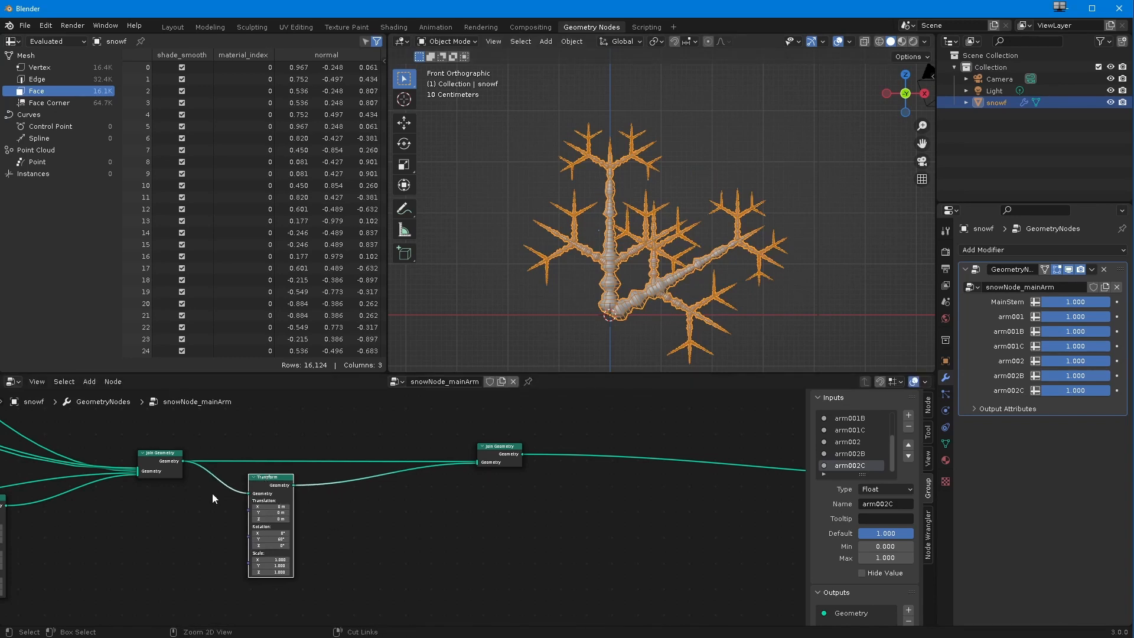
Step: Add a second Transform node for the arm and wire it between the two Join Geometry nodes
scroll(195, 516, down, 1)
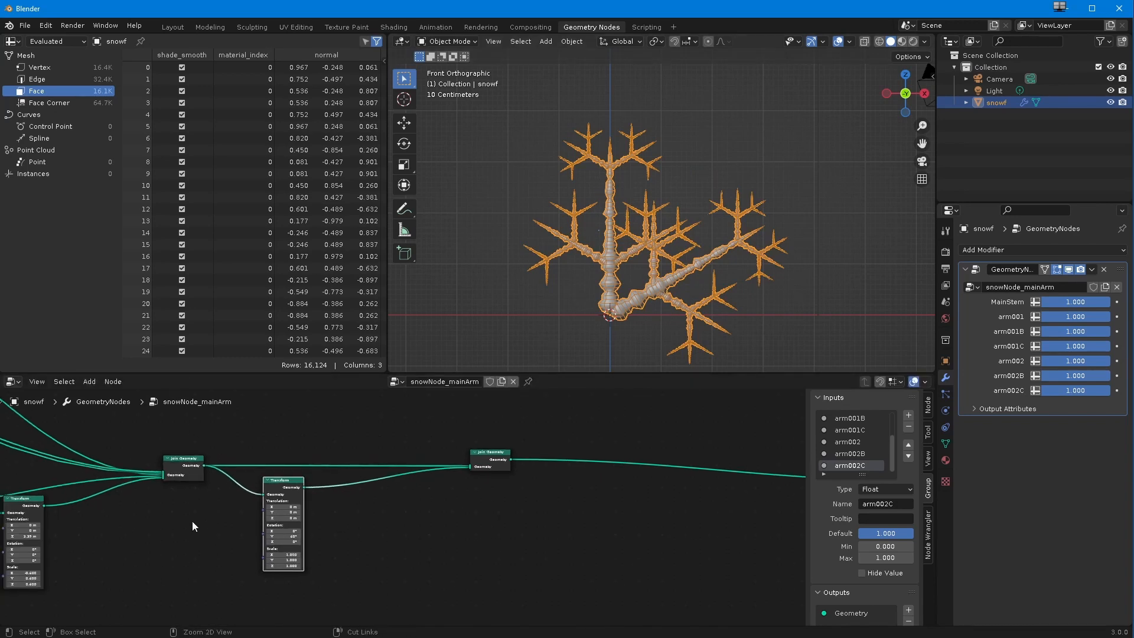
click(89, 382)
mouse_move(124, 459)
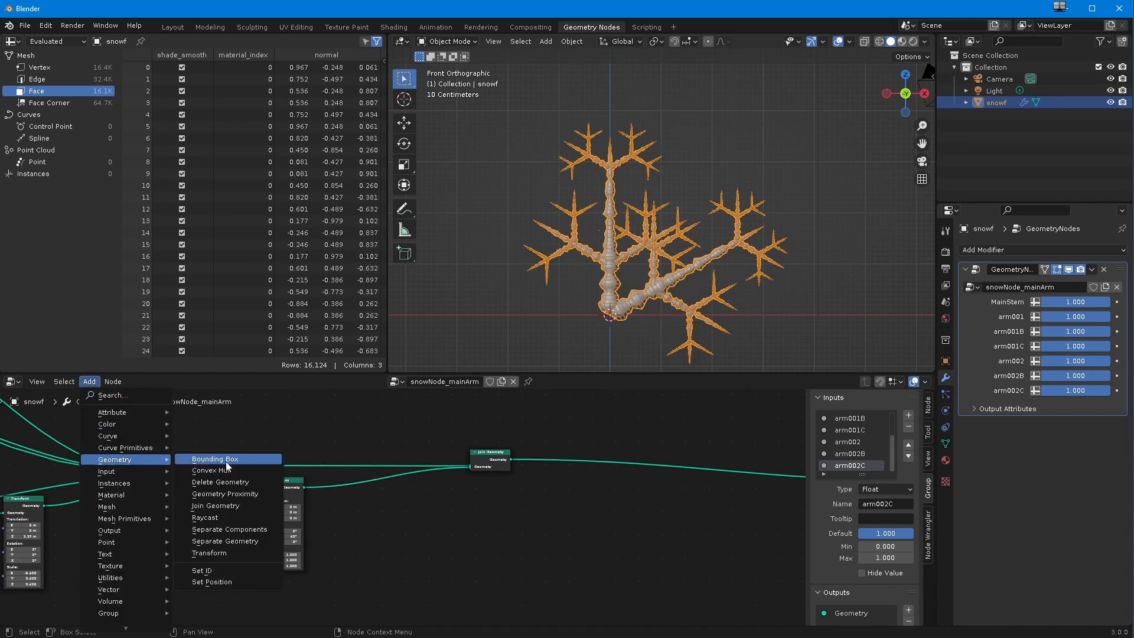
click(217, 553)
click(369, 519)
drag(204, 466, 472, 467)
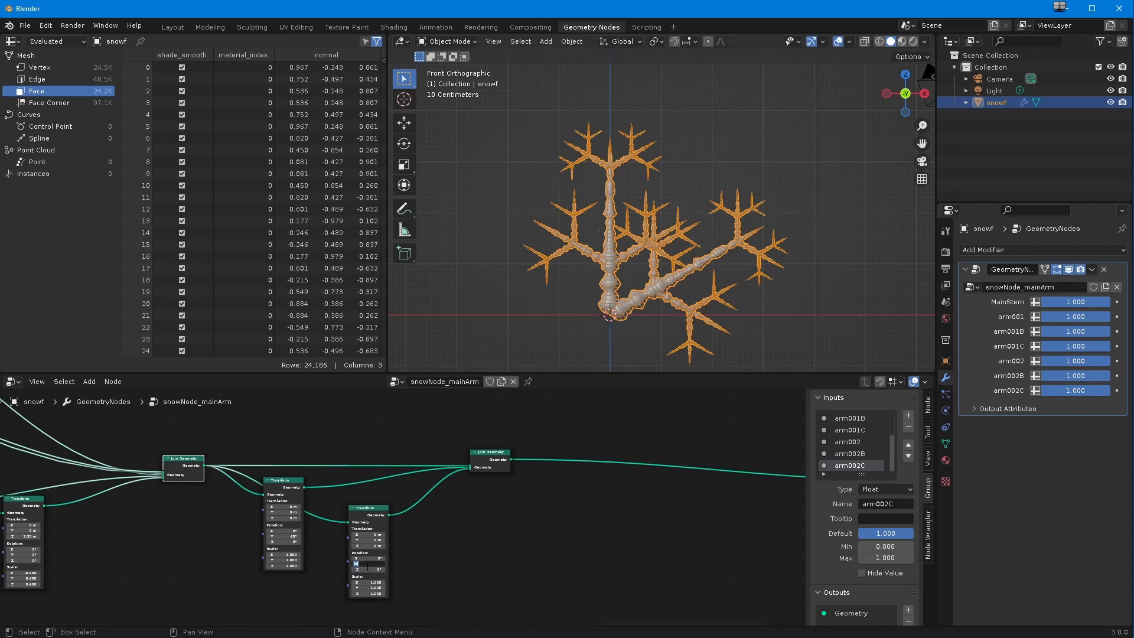
Step: Set the second Transform's Y rotation to 120° and spread the nodes out to make room for more copies
key(Return)
scroll(661, 248, down, 1)
shift+middle_drag(662, 266, 688, 209)
drag(490, 452, 603, 455)
drag(368, 508, 318, 504)
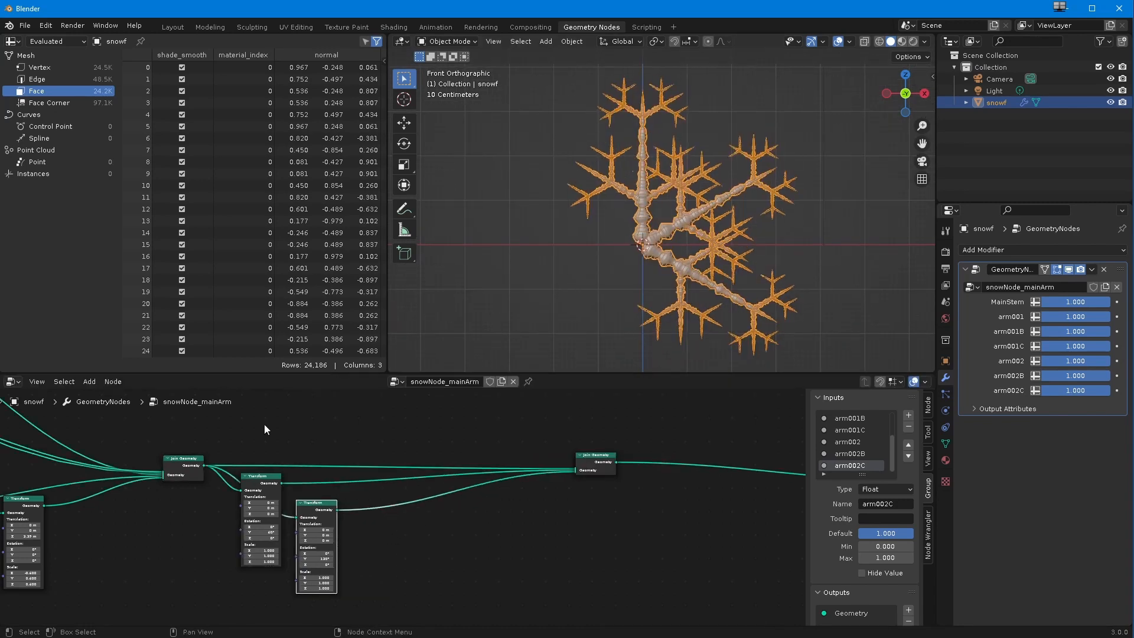
Step: Duplicate the Transform node, wire the copy between the two Join Geometry nodes, and set its Y rotation to 180°
key(shift+d)
click(374, 528)
drag(221, 469, 356, 540)
drag(392, 534, 563, 474)
double_click(375, 579)
text(180)
key(Return)
Step: Duplicate the Transform again, wire it between the two Join Geometry nodes, and set its Y rotation to 240°
key(shift+d)
click(433, 557)
drag(222, 468, 428, 554)
drag(465, 547, 561, 475)
key(Return)
double_click(450, 593)
text(240)
key(Return)
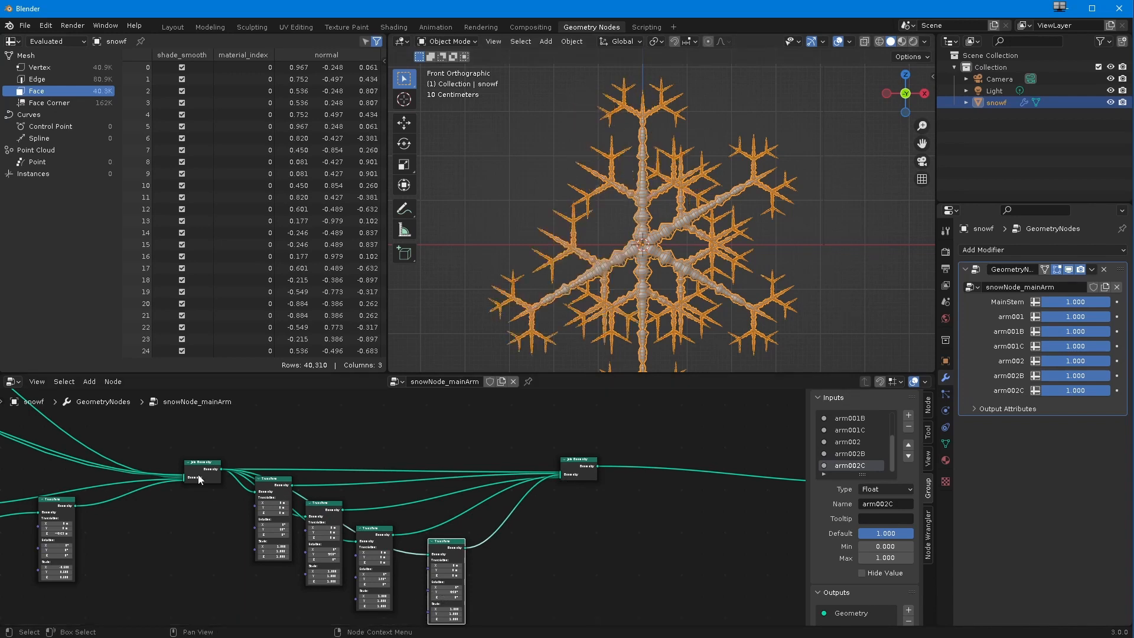
Step: Create the sixth arm with another Transform duplicate wired between the two Join Geometry nodes and rotated -60° on Y
key(shift+d)
click(507, 561)
drag(221, 469, 491, 565)
drag(528, 559, 560, 477)
scroll(453, 510, up, 7)
double_click(453, 512)
middle_drag(531, 596, 542, 559)
text(-60)
key(Return)
Step: Examine the full six-armed snowflake from several angles and test the modifier's growth sliders, returning them to 1.000
scroll(522, 549, down, 8)
middle_drag(551, 334, 593, 260)
scroll(592, 260, down, 5)
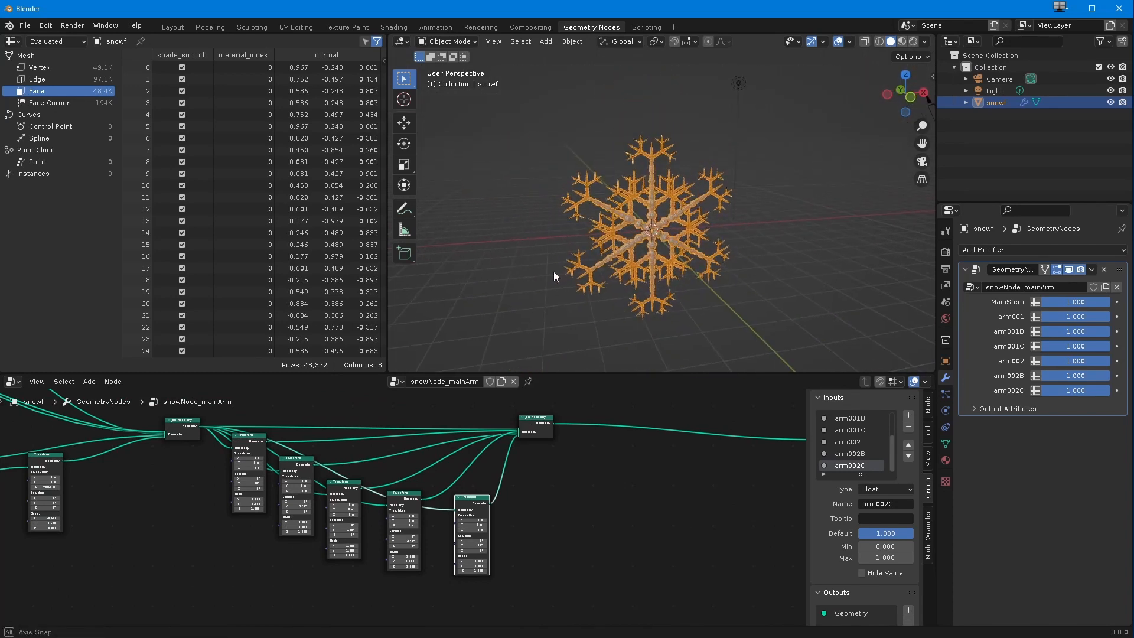
drag(1035, 302, 974, 328)
drag(1061, 346, 1104, 346)
middle_drag(694, 239, 585, 230)
scroll(537, 232, up, 3)
scroll(587, 224, up, 2)
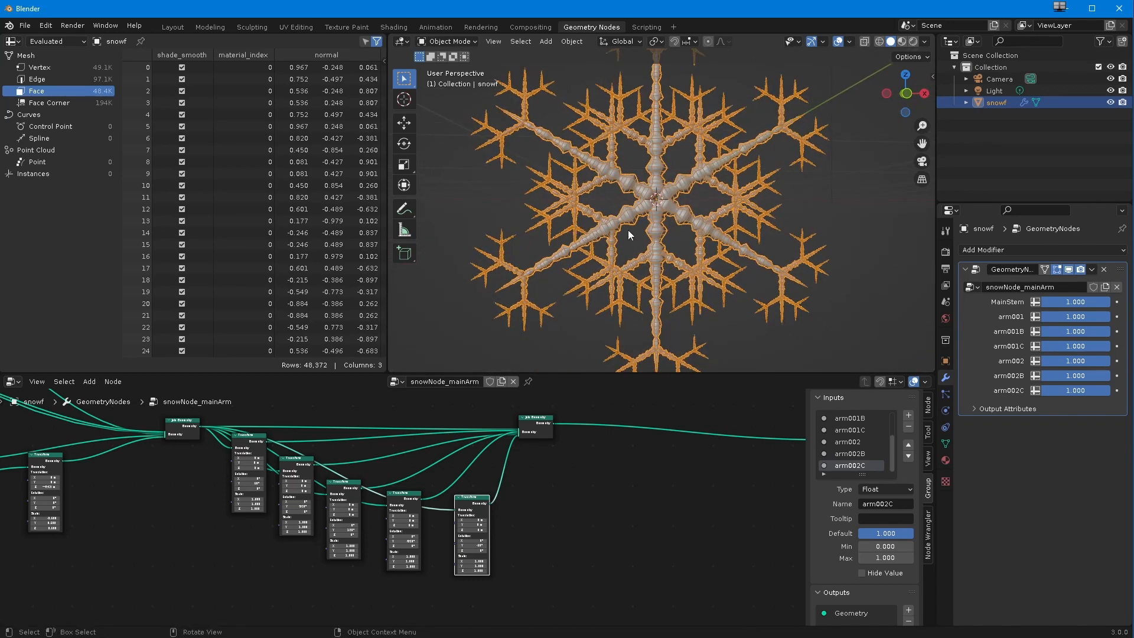
scroll(600, 299, down, 3)
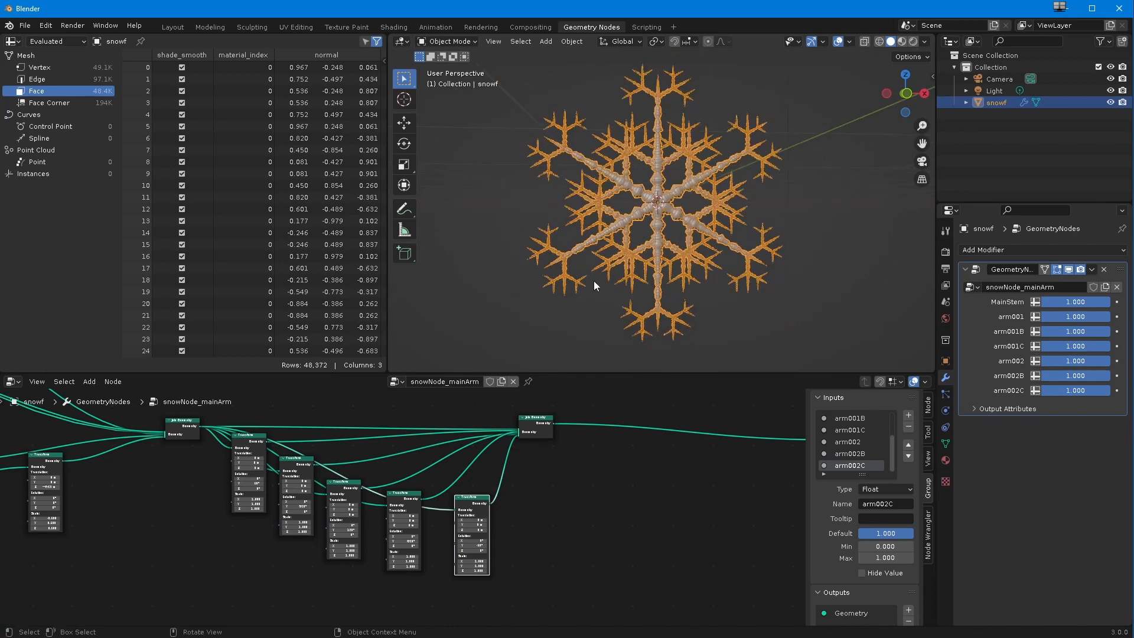
middle_drag(633, 299, 529, 299)
Step: Examine the Transform settings in the branch chains feeding the arm
scroll(192, 529, down, 1)
middle_drag(192, 530, 517, 592)
middle_drag(147, 511, 401, 529)
scroll(318, 536, up, 5)
middle_drag(600, 581, 199, 536)
scroll(199, 536, up, 5)
scroll(367, 490, up, 4)
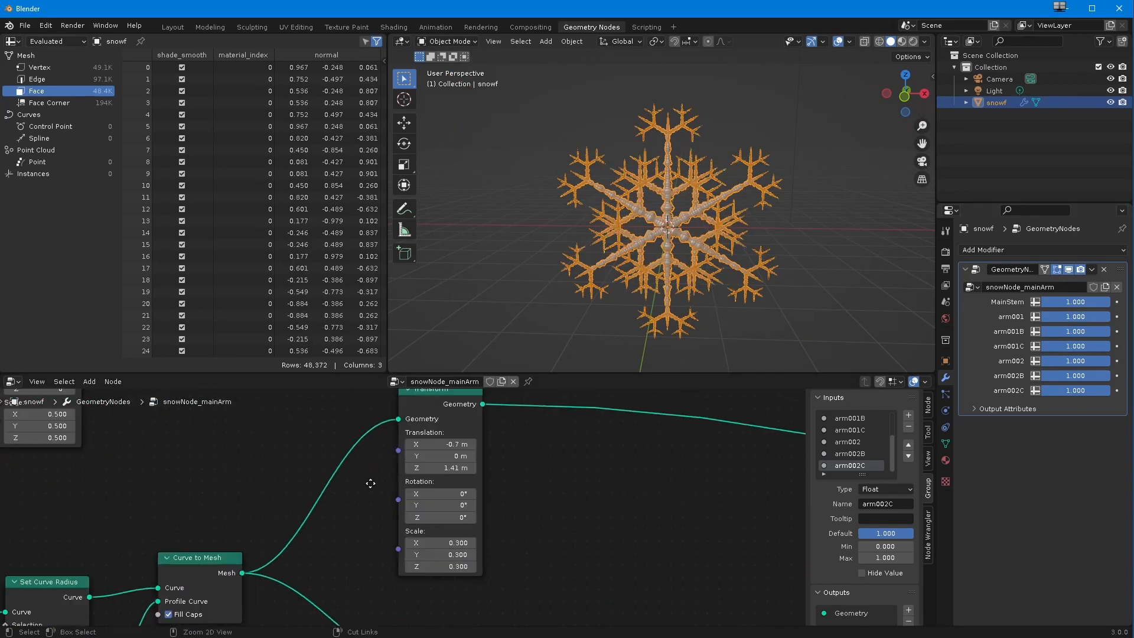
middle_drag(370, 484, 329, 536)
scroll(661, 208, up, 3)
scroll(354, 484, down, 12)
middle_drag(114, 404, 37, 520)
Step: Mute the rotated arms' Transform nodes except the -60° copy
middle_drag(49, 411, 356, 459)
right_click(356, 459)
click(333, 434)
key(m)
click(381, 456)
key(m)
click(427, 477)
key(m)
click(540, 489)
key(m)
key(m)
click(476, 485)
key(m)
Step: Tidy a branch chain by shifting its Join Geometry node and the lower sub-branch Transform node
scroll(356, 492, down, 3)
middle_drag(177, 490, 380, 568)
scroll(661, 236, down, 3)
middle_drag(248, 508, 363, 540)
scroll(232, 519, up, 4)
scroll(260, 514, down, 4)
drag(300, 462, 329, 405)
drag(356, 466, 370, 473)
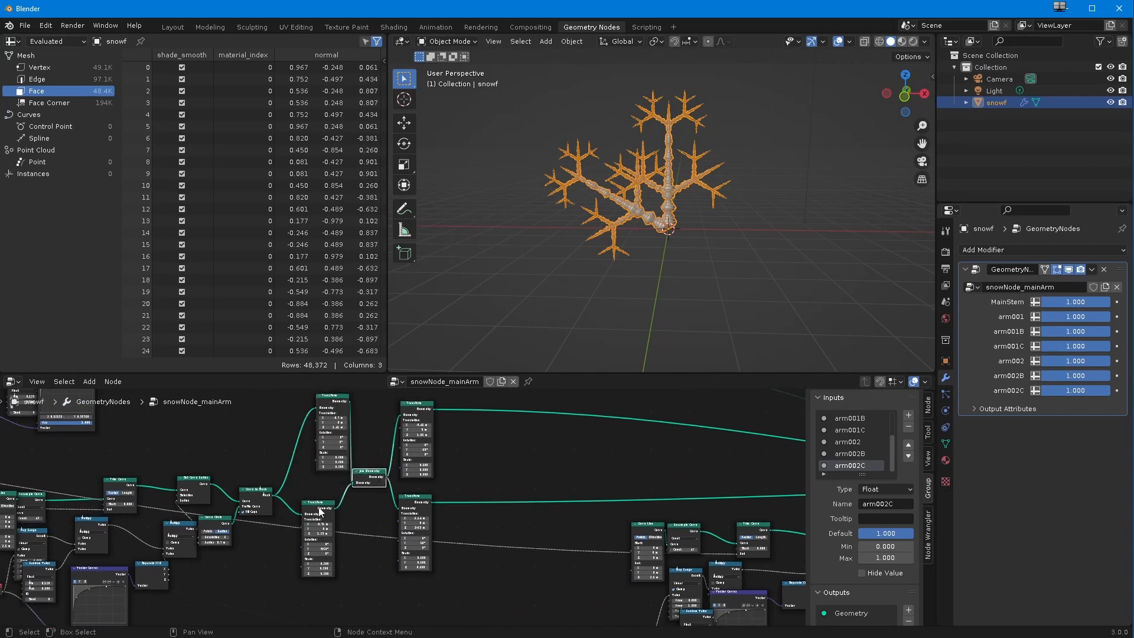
drag(318, 508, 314, 502)
Step: Examine the other branch chains and the Transform nodes around their Join Geometry nodes
scroll(318, 508, up, 1)
scroll(324, 531, up, 1)
scroll(408, 531, down, 4)
scroll(483, 525, down, 4)
middle_drag(636, 518, 320, 498)
scroll(567, 603, up, 8)
scroll(449, 475, up, 6)
middle_drag(449, 476, 584, 479)
drag(582, 483, 628, 498)
scroll(627, 498, down, 2)
middle_drag(679, 558, 434, 478)
drag(577, 478, 623, 496)
scroll(624, 500, down, 1)
middle_drag(624, 513, 546, 457)
Step: Line up the two sub-branch Transform nodes that feed the branch chain's Join Geometry
drag(512, 551, 567, 582)
scroll(531, 543, down, 6)
scroll(330, 496, up, 8)
middle_drag(307, 490, 308, 497)
drag(291, 507, 273, 509)
scroll(273, 510, down, 1)
Step: Try to reposition the sub-branches by changing the X and Z translations of the two Transform nodes before the Join Geometry
middle_drag(273, 561, 309, 495)
drag(309, 573, 235, 551)
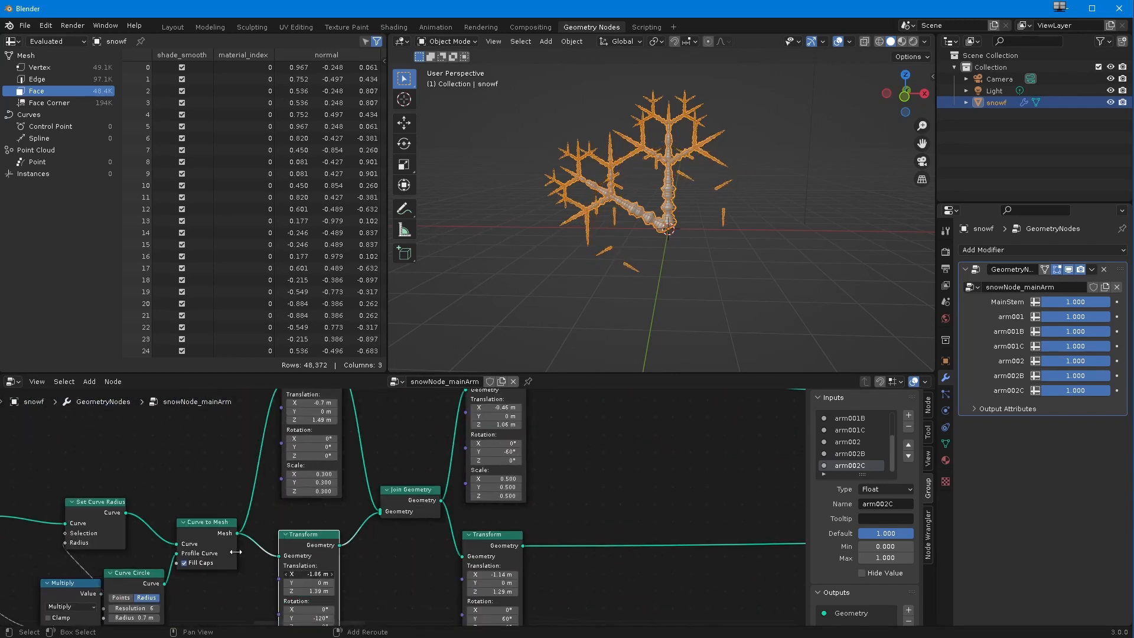
drag(308, 591, 344, 591)
drag(310, 575, 328, 575)
drag(310, 591, 323, 591)
drag(309, 420, 317, 420)
drag(309, 403, 218, 393)
drag(309, 420, 335, 436)
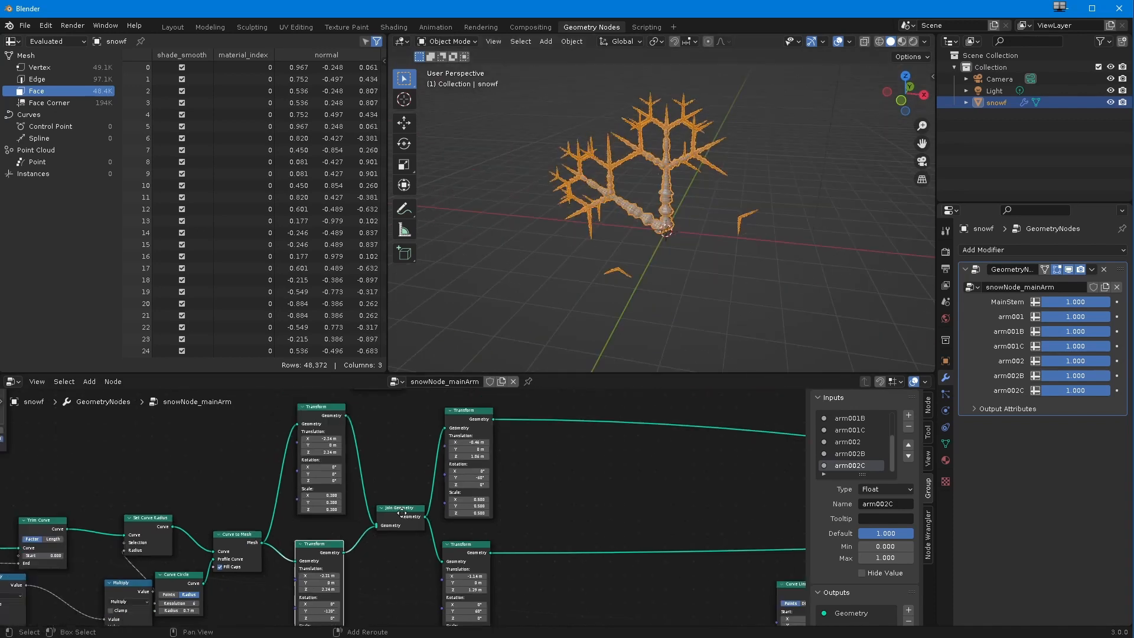
Step: Add a Join Geometry node between the branch chains and the arm's main Join Geometry
scroll(480, 485, down, 5)
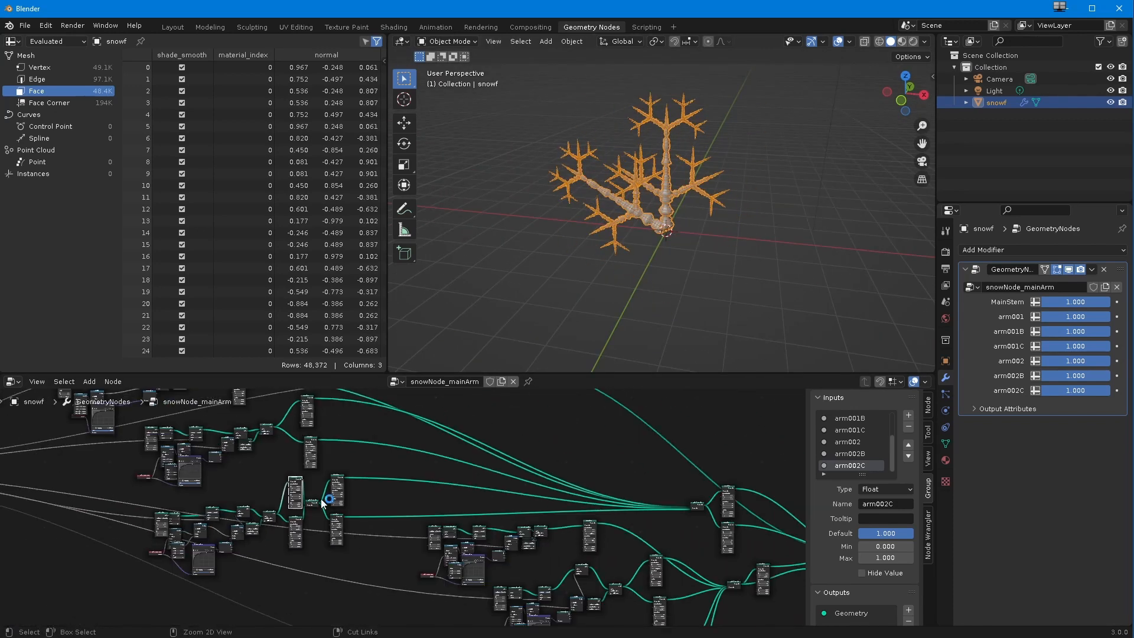
click(90, 381)
mouse_move(141, 460)
click(215, 506)
click(512, 450)
scroll(484, 449, up, 5)
middle_drag(460, 453, 381, 437)
drag(601, 583, 599, 525)
scroll(235, 405, down, 12)
middle_drag(410, 609, 252, 526)
scroll(252, 527, up, 6)
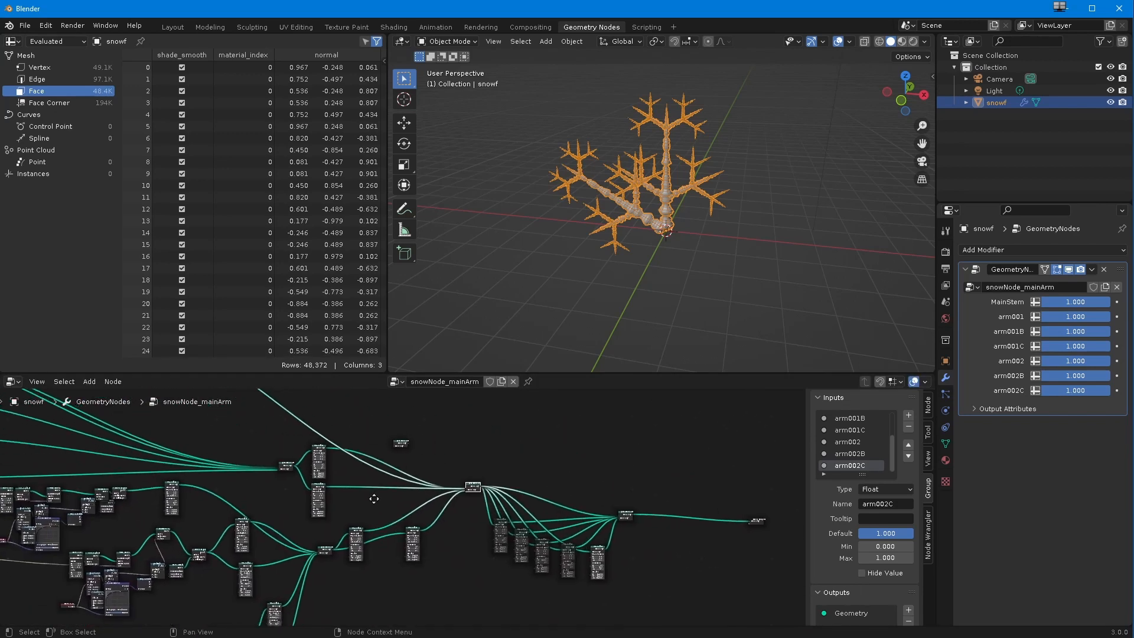
Step: Reroute the branch Transform outputs from the arm's main Join Geometry into the new Join Geometry
drag(265, 444, 418, 570)
middle_drag(413, 573, 395, 468)
drag(246, 496, 397, 465)
drag(384, 605, 384, 453)
drag(554, 605, 385, 452)
scroll(401, 502, down, 9)
scroll(558, 499, up, 9)
drag(441, 499, 431, 505)
drag(441, 497, 433, 505)
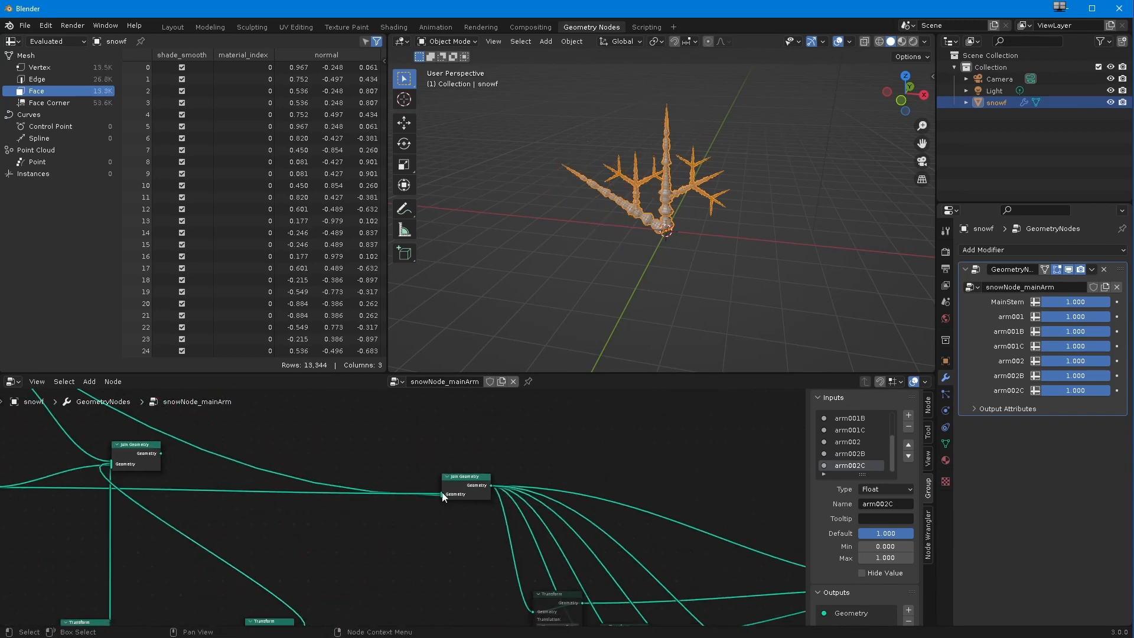
scroll(434, 491, up, 10)
drag(463, 552, 408, 568)
scroll(460, 526, down, 9)
Step: Connect the new branch Join Geometry to the arm's main Join Geometry and adjust the node spacing
drag(151, 485, 481, 534)
scroll(463, 521, down, 8)
drag(288, 467, 330, 501)
drag(370, 575, 329, 572)
drag(330, 497, 335, 505)
scroll(408, 509, down, 2)
scroll(407, 507, up, 2)
Step: Insert a Transform node after the branch Join Geometry and set its Z translation to 1.2 m
click(89, 382)
mouse_move(114, 459)
click(236, 549)
click(384, 543)
scroll(372, 539, up, 10)
drag(399, 521, 408, 521)
scroll(404, 514, down, 4)
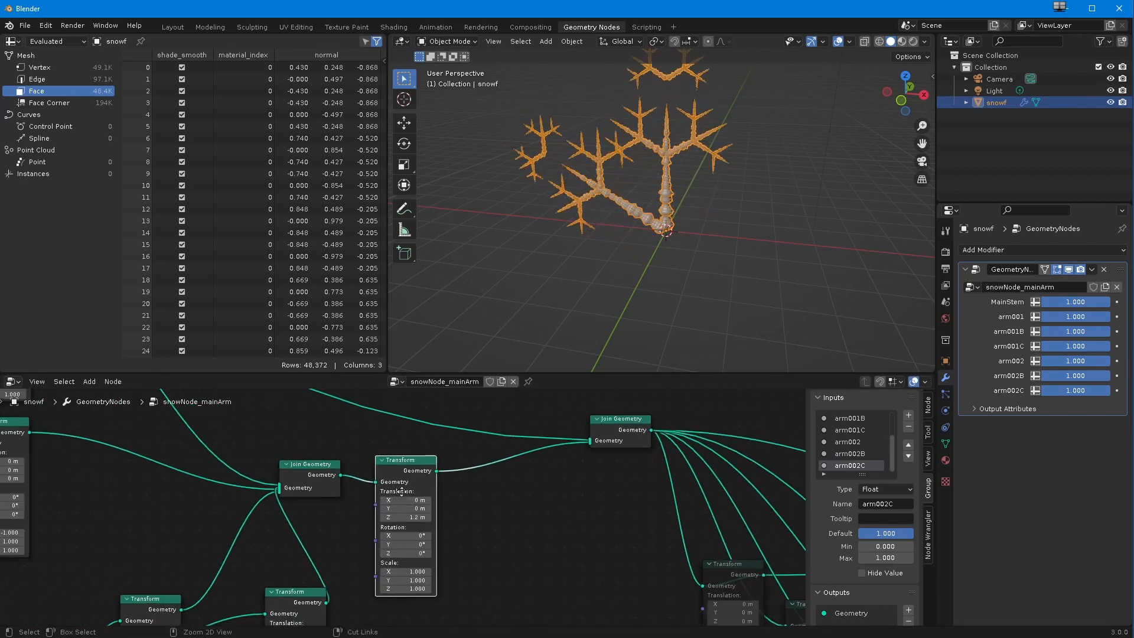
Step: Examine the offset branches in the viewport and the SnowFlakeStem group node of the main stem
middle_drag(555, 250, 575, 266)
scroll(273, 466, down, 2)
middle_drag(256, 487, 519, 620)
shift+middle_drag(419, 531, 561, 614)
shift+middle_drag(254, 449, 566, 522)
ctrl+middle_drag(408, 505, 544, 319)
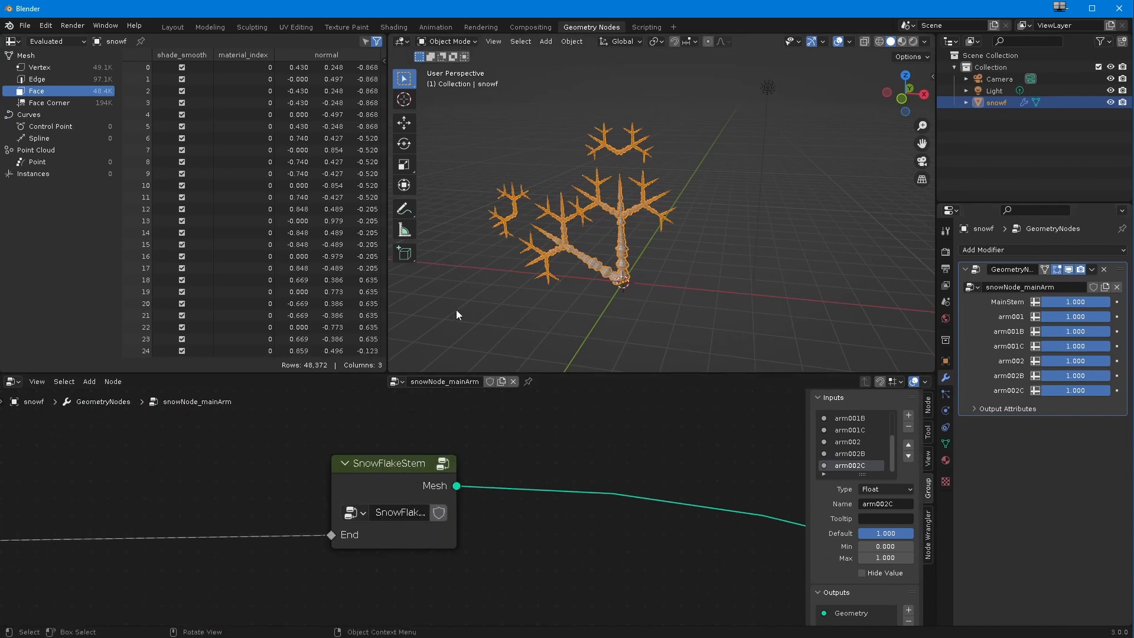
Step: Inside the SnowFlakeStem group, set the Resample Curve count to 41 and the Curve Line's end Z to 5.9 m
click(389, 484)
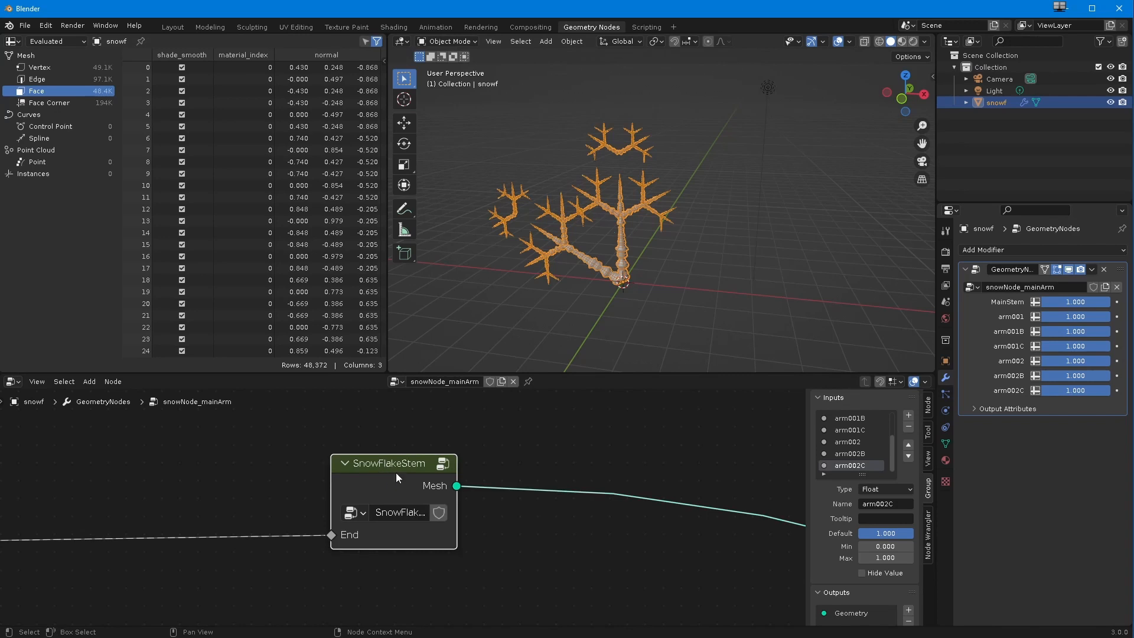
key(Tab)
middle_drag(252, 451, 421, 521)
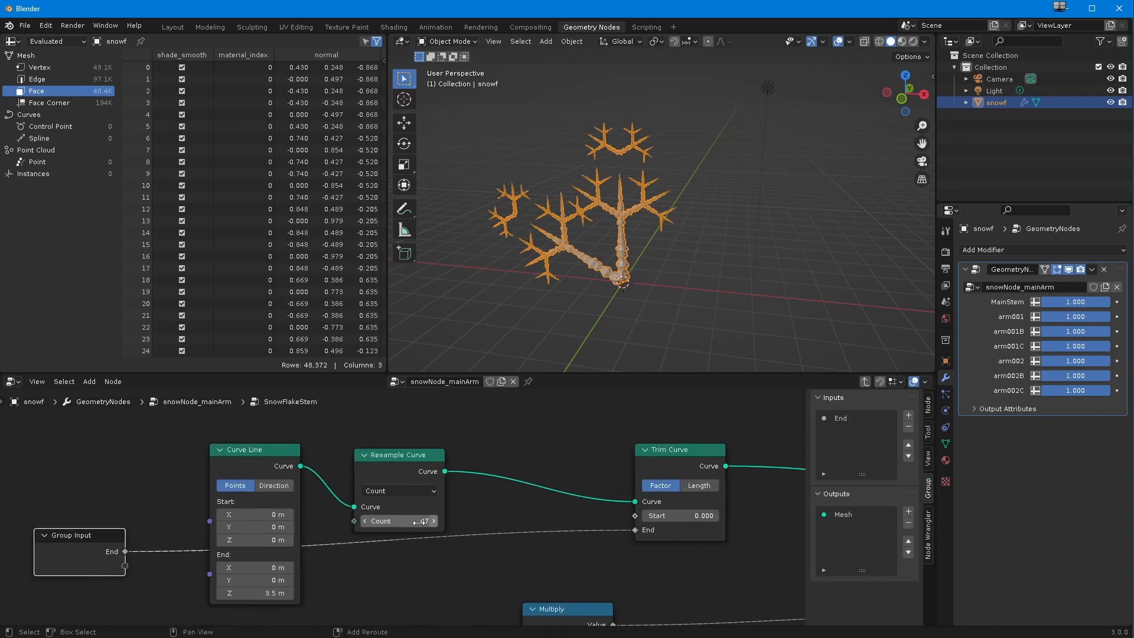
mouse_move(420, 521)
mouse_down()
mouse_move(392, 517)
mouse_move(408, 516)
mouse_up()
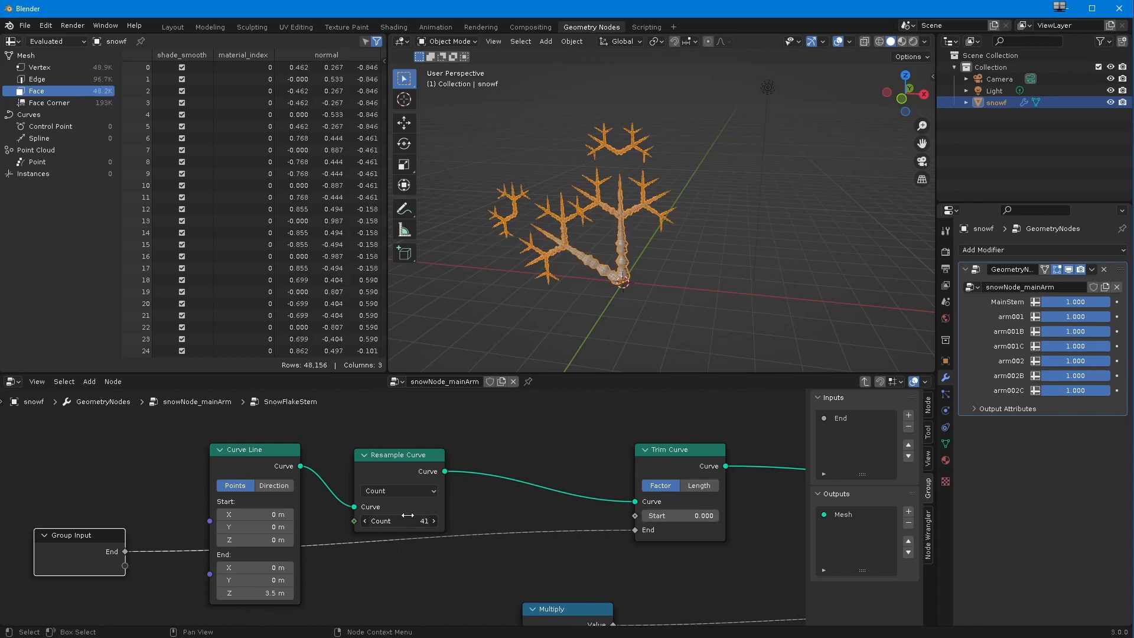
scroll(366, 522, up, 3)
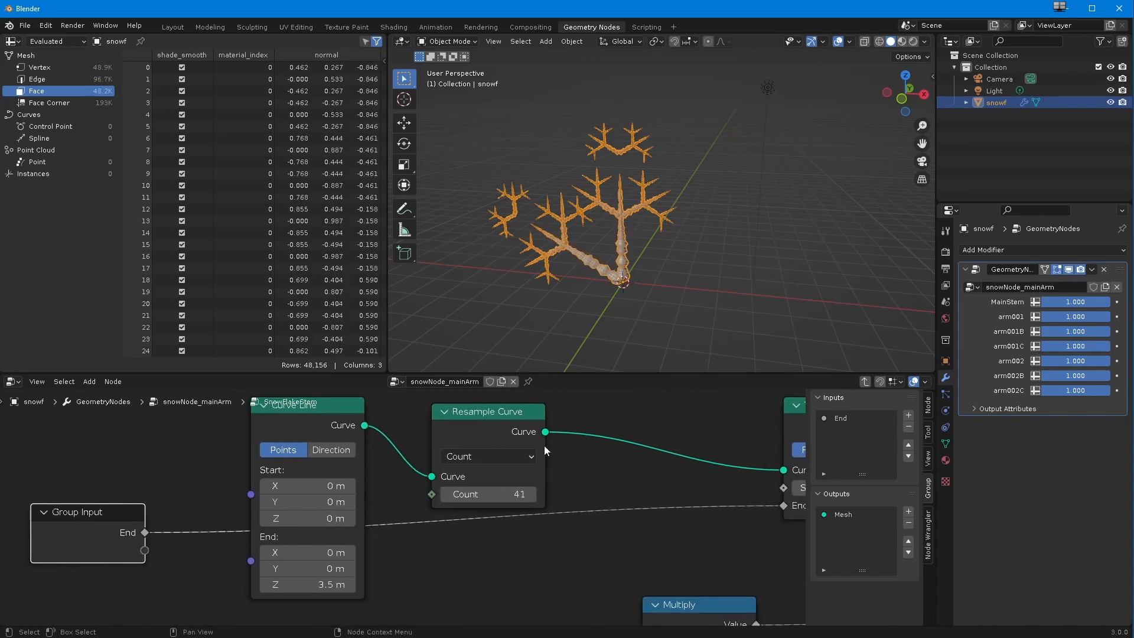
drag(322, 584, 333, 584)
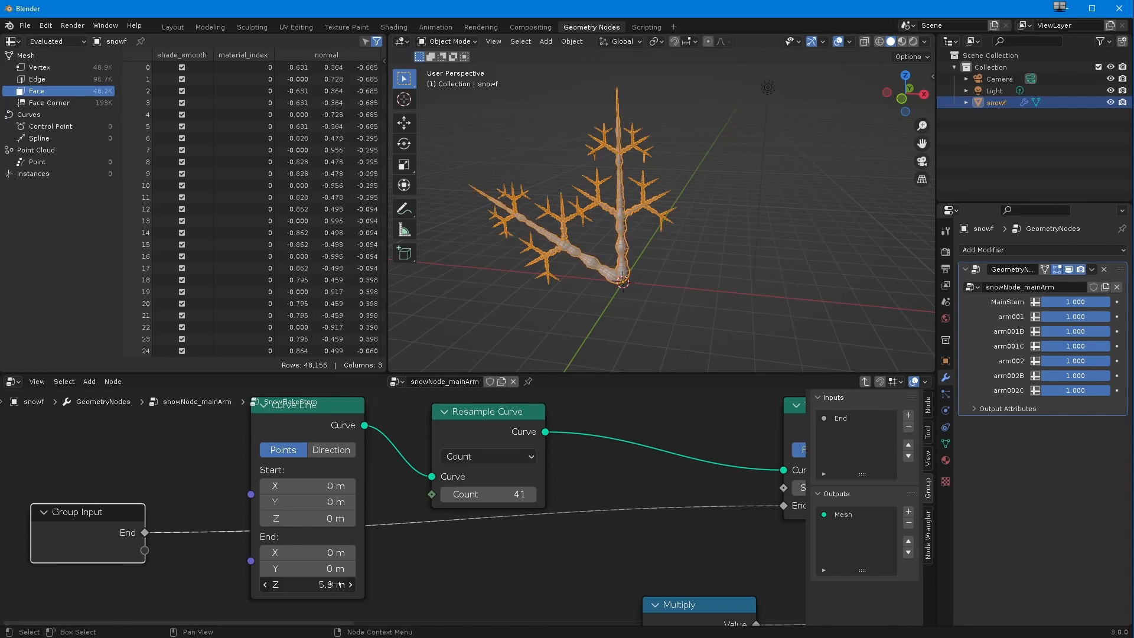
middle_drag(491, 319, 472, 295)
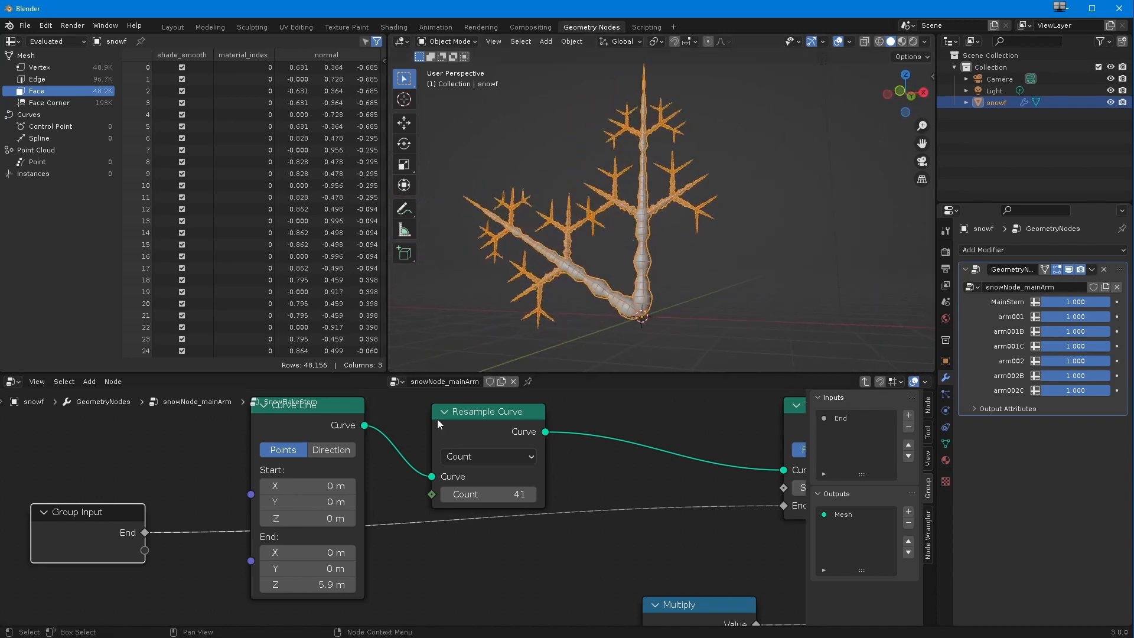
Step: Set the stem's Resample Curve count to 78, inspect the stem's bumps up close, and return to the parent node tree
drag(485, 496, 511, 509)
scroll(574, 317, up, 8)
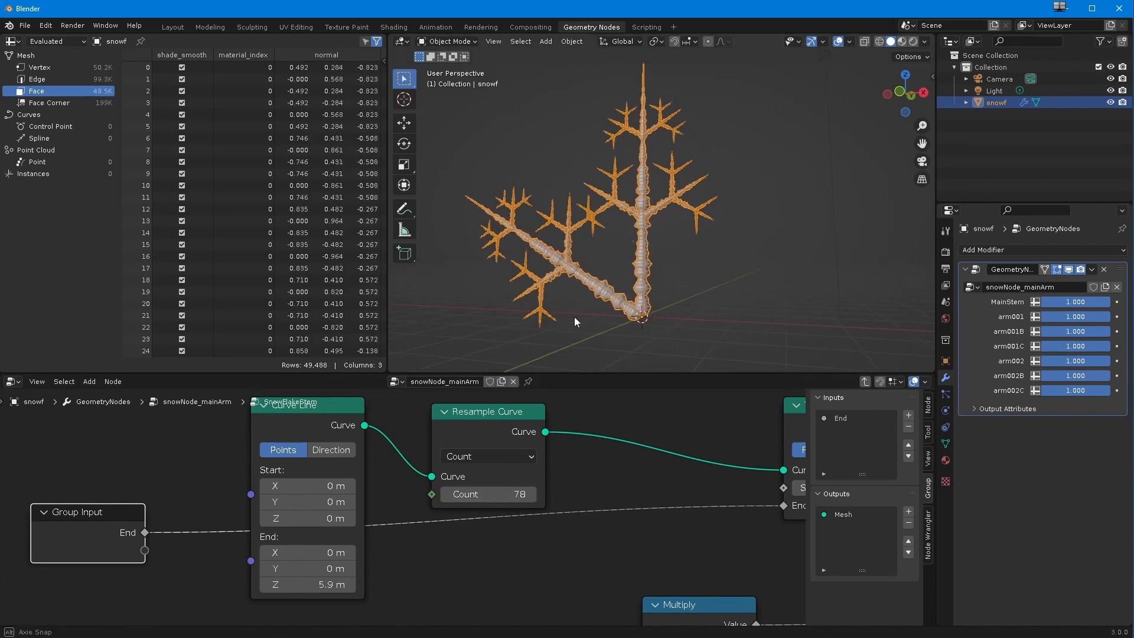
scroll(574, 307, up, 3)
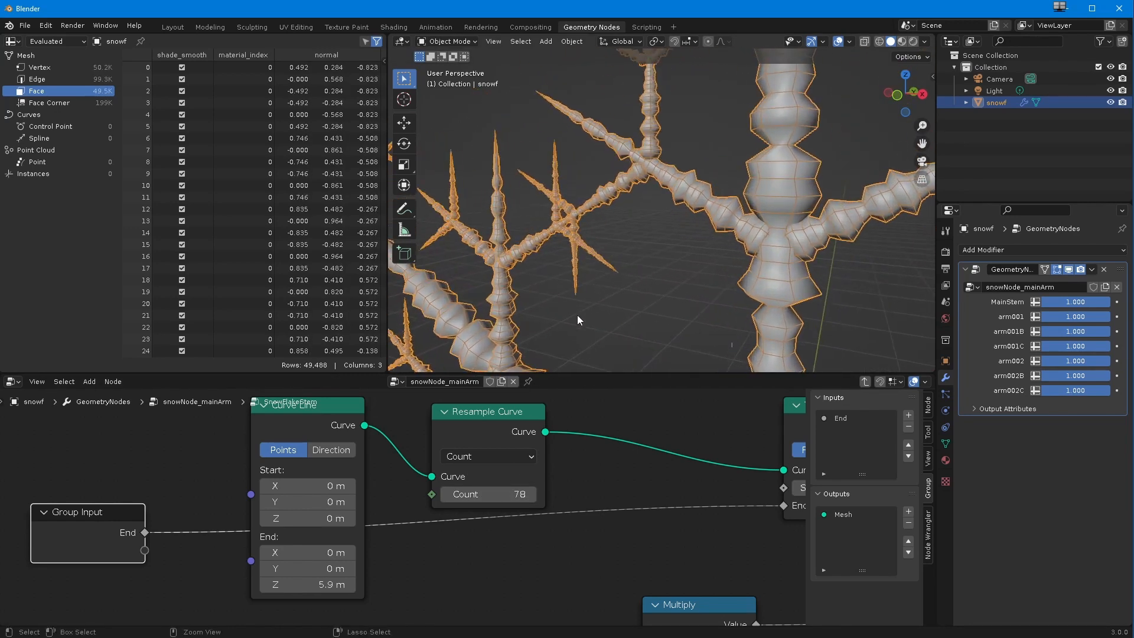
click(866, 383)
Step: Set the Resample Curve count of the arm's smallest side branches to 20
scroll(349, 576, down, 10)
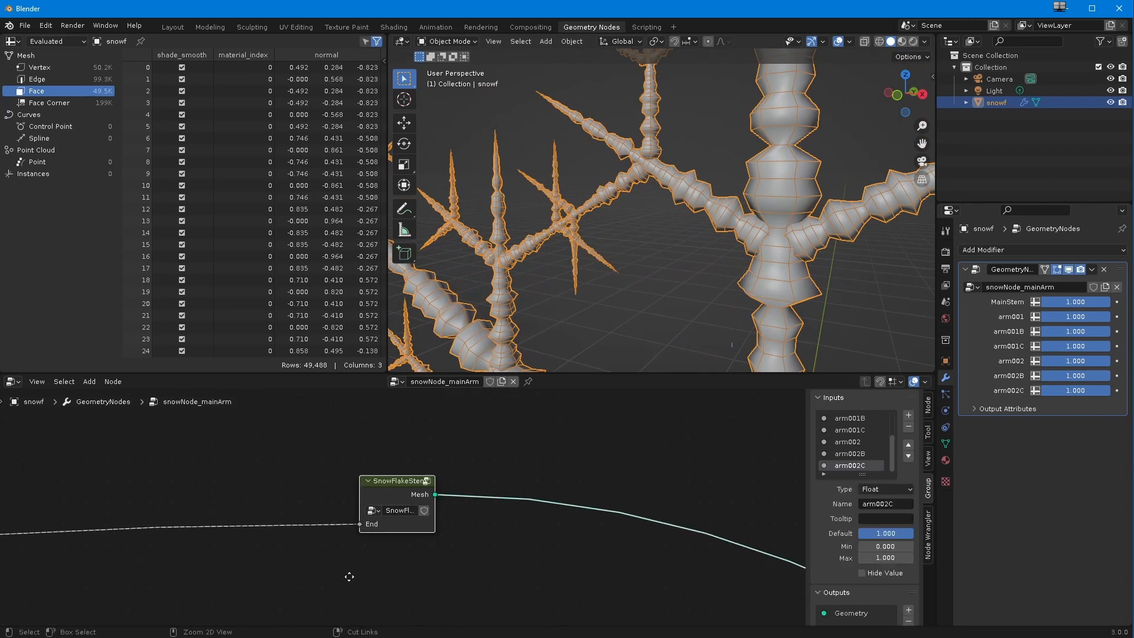
middle_drag(309, 587, 561, 542)
middle_drag(295, 502, 434, 567)
middle_drag(568, 260, 563, 292)
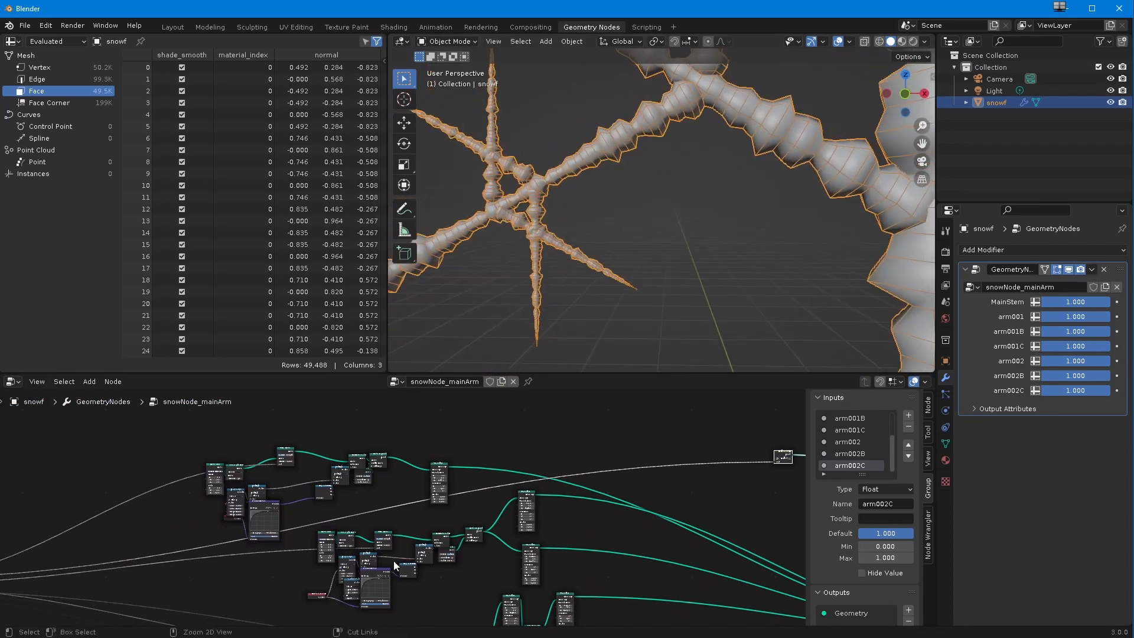
scroll(393, 561, up, 5)
ctrl+middle_drag(368, 586, 437, 515)
drag(407, 495, 374, 499)
ctrl+middle_drag(407, 505, 313, 468)
middle_drag(377, 562, 269, 475)
ctrl+middle_drag(296, 514, 319, 463)
drag(156, 526, 222, 465)
drag(210, 516, 184, 515)
scroll(575, 245, down, 10)
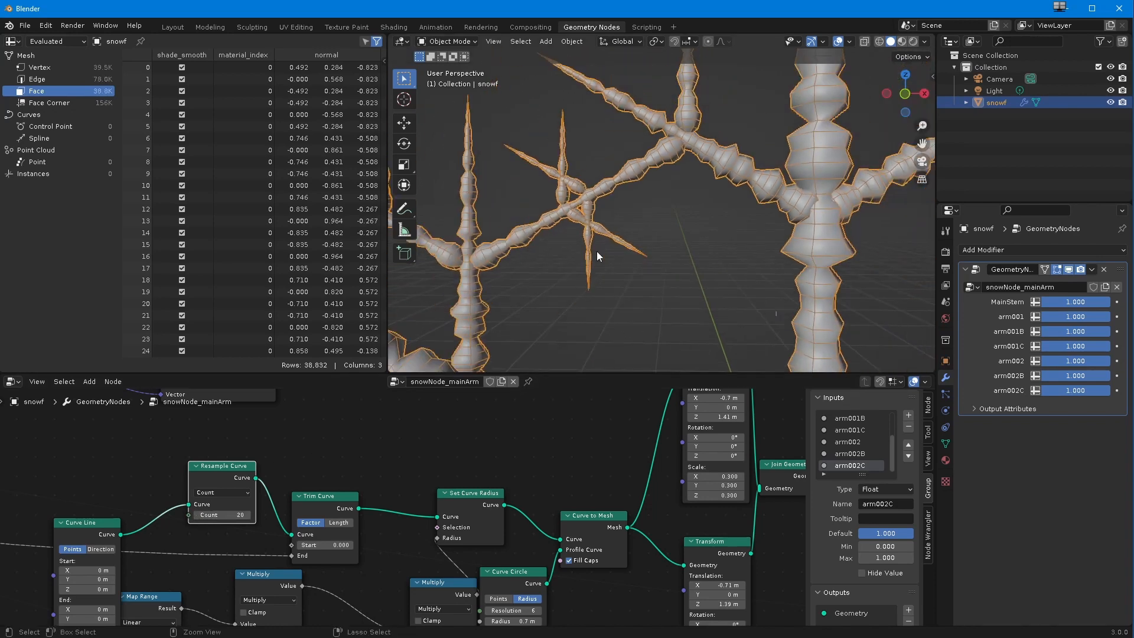
Step: Unmute the four muted Transform nodes before the final Join Geometry to restore all six snowflake arms
middle_drag(583, 238, 597, 295)
scroll(661, 424, down, 8)
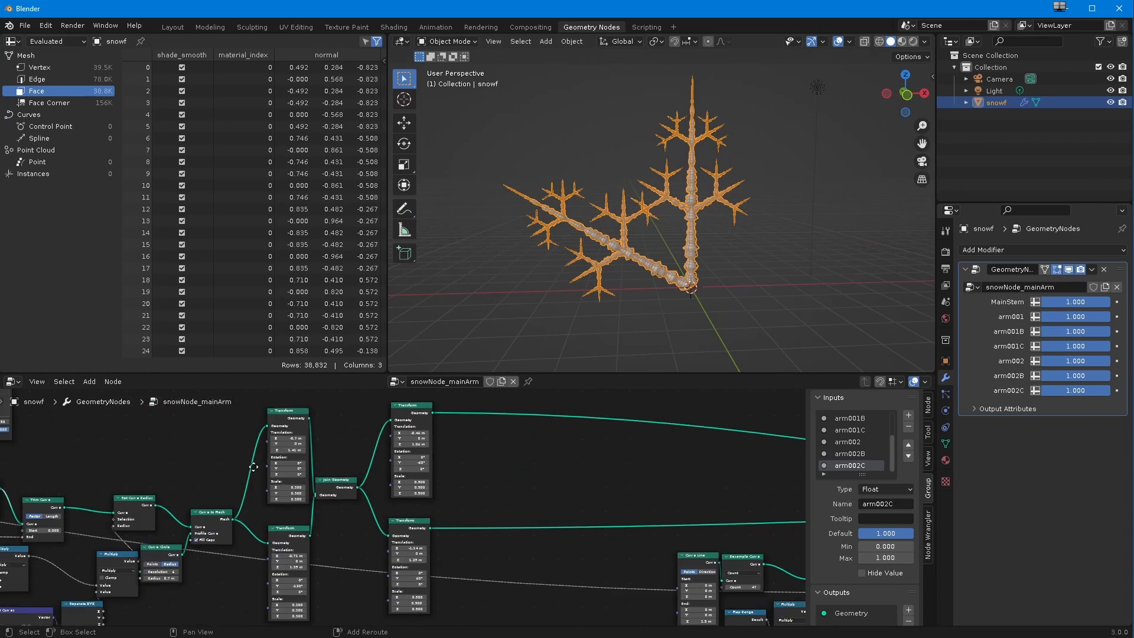
middle_drag(485, 510, 72, 465)
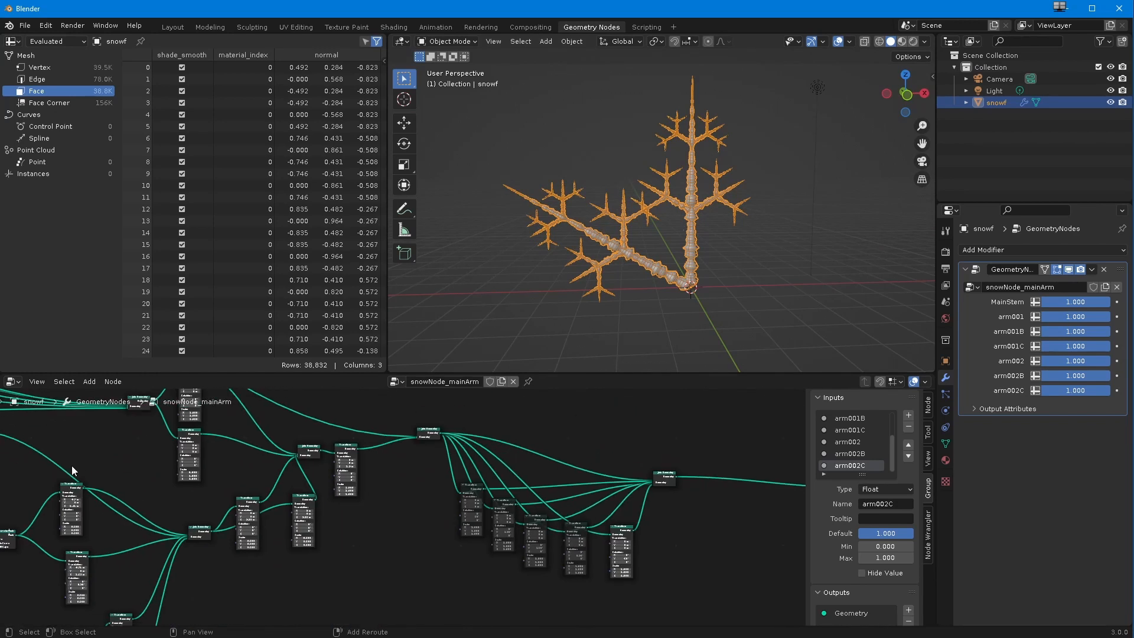
middle_drag(520, 544, 389, 543)
drag(295, 481, 449, 591)
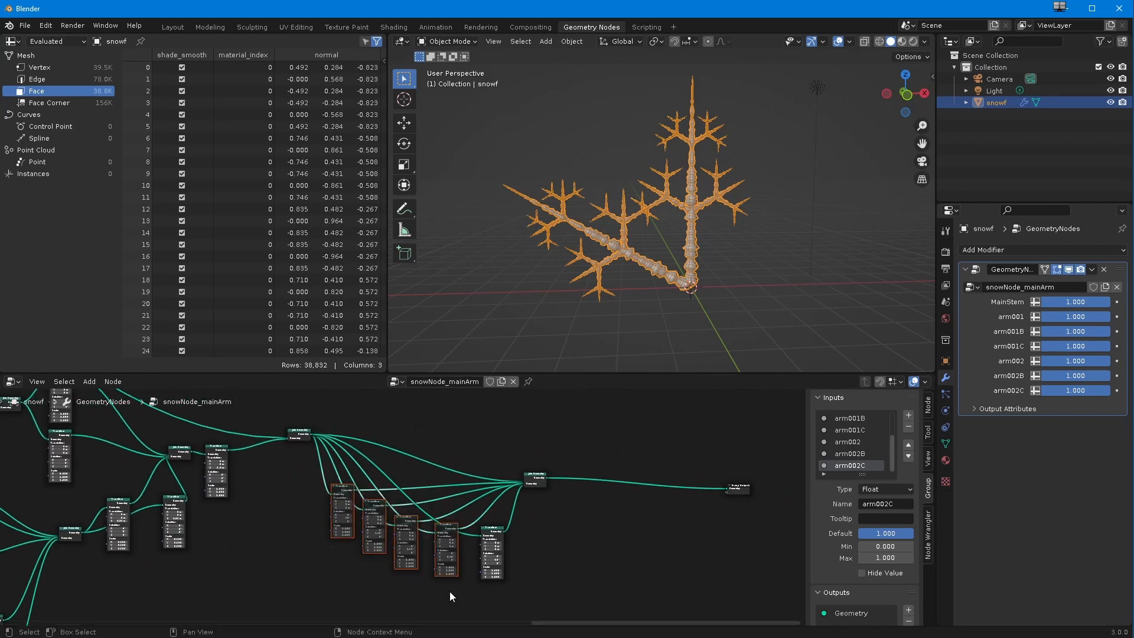
key(m)
click(678, 552)
scroll(605, 296, down, 3)
mouse_move(606, 297)
middle_down()
mouse_move(596, 294)
mouse_move(608, 301)
middle_up()
mouse_move(1079, 304)
mouse_down()
mouse_move(1004, 314)
mouse_move(1087, 320)
mouse_up()
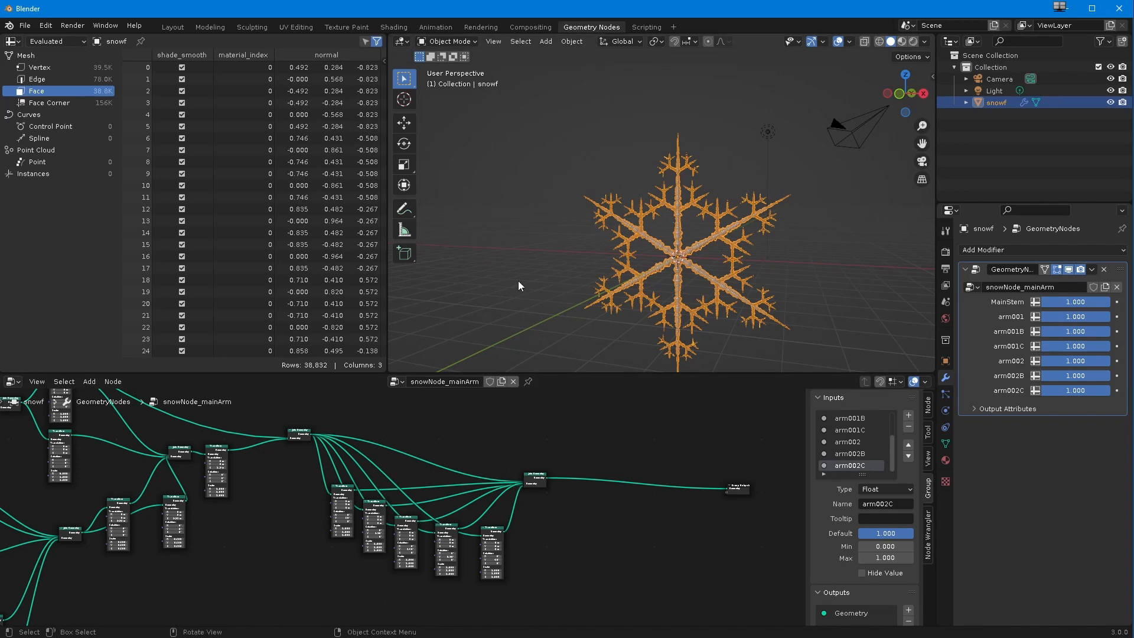
Step: Save the project as snowFlaker003.blend in the 049_geometryNodens folder
ctrl+middle_drag(292, 501, 266, 500)
middle_drag(171, 479, 378, 503)
middle_drag(288, 506, 420, 526)
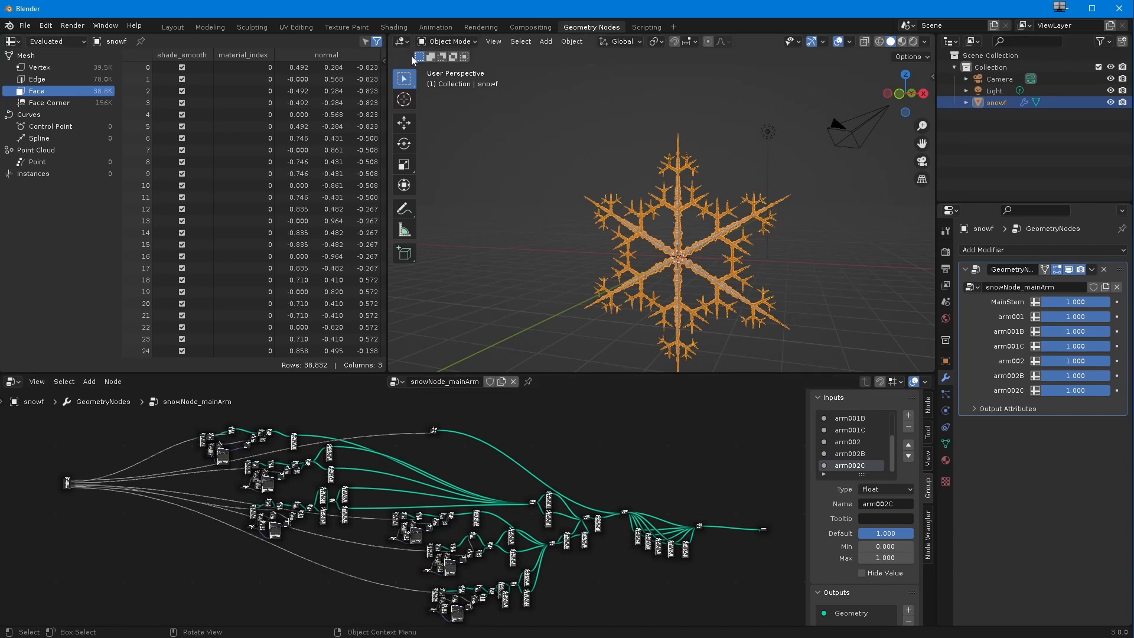
click(25, 27)
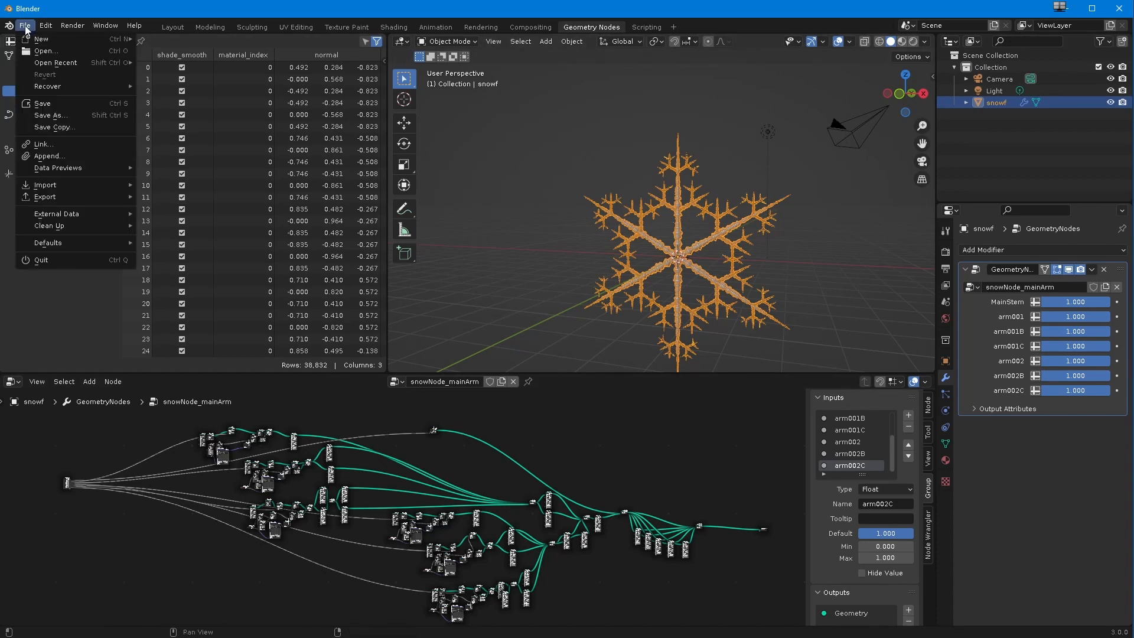
click(39, 116)
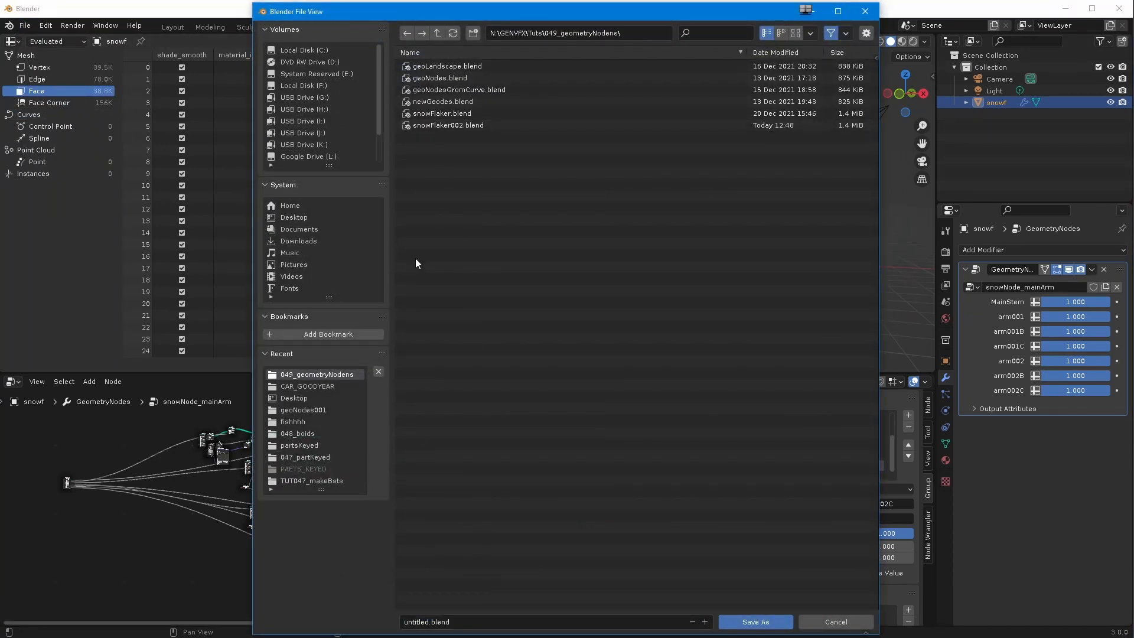
click(431, 125)
click(452, 620)
click(453, 620)
key(BackSpace)
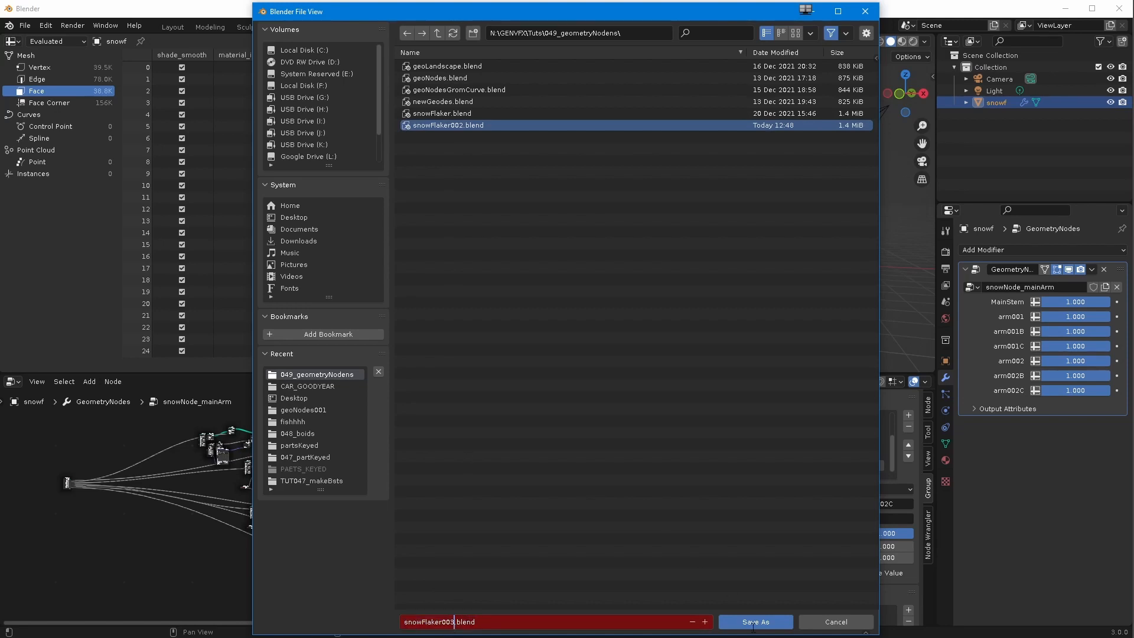
click(753, 621)
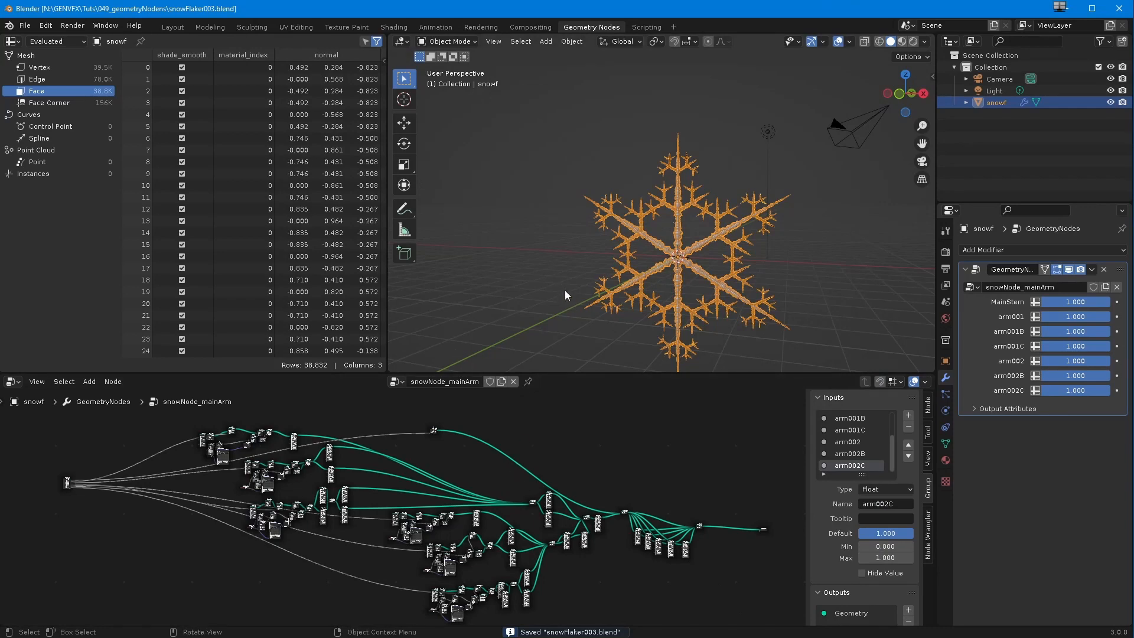
Step: Switch to the Animation workspace and lock the camera to the view in the camera viewport
middle_drag(544, 264, 583, 256)
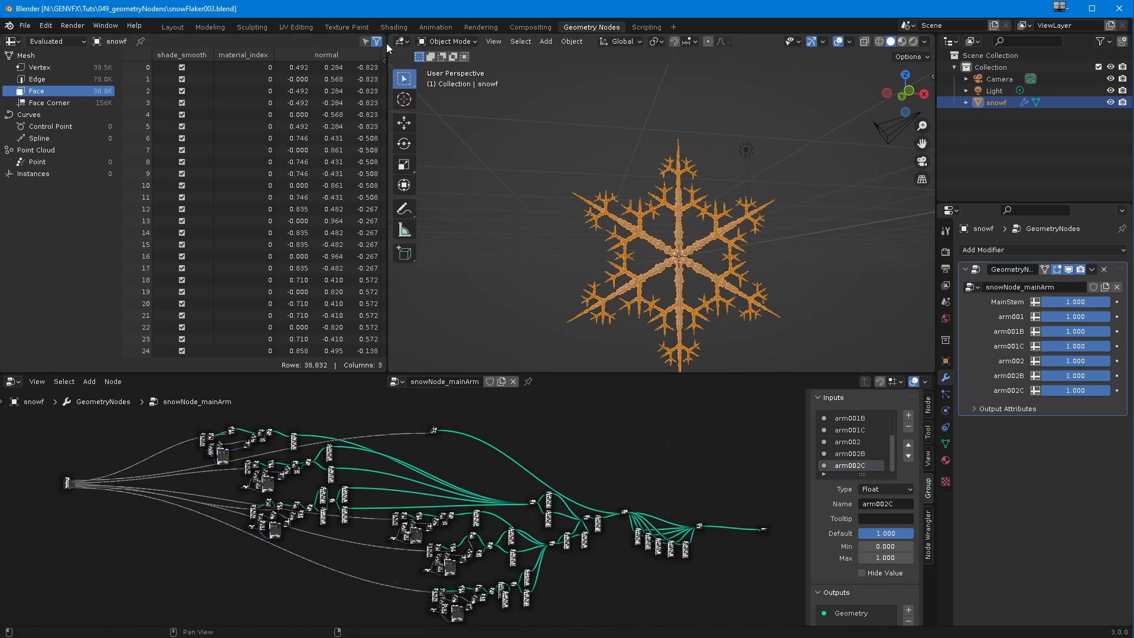
click(436, 27)
middle_drag(499, 246, 505, 289)
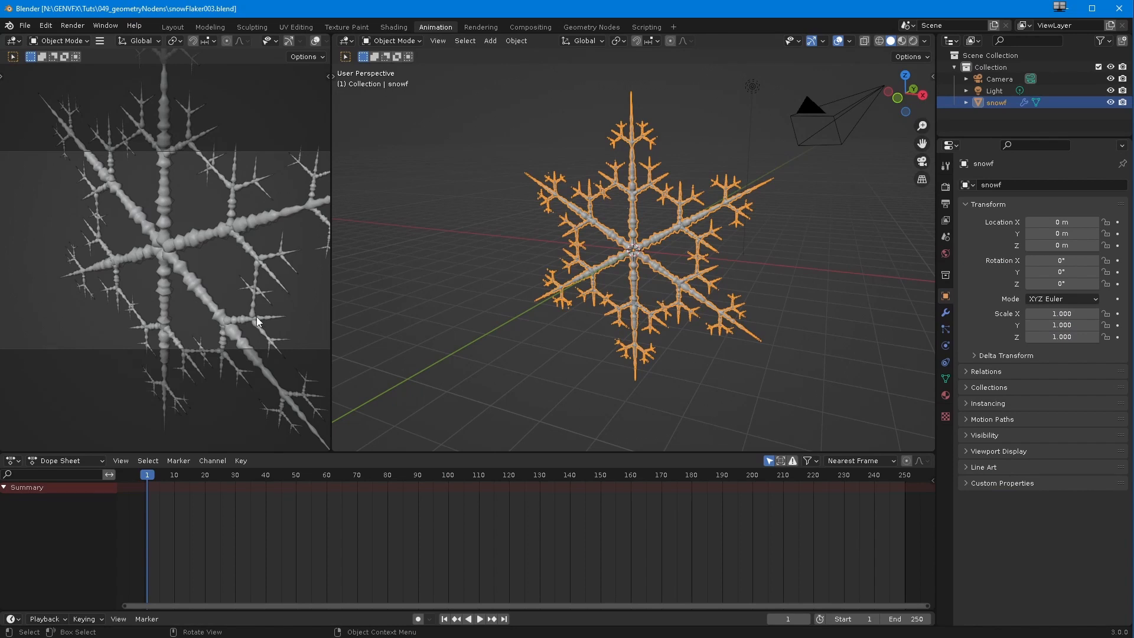
key(t)
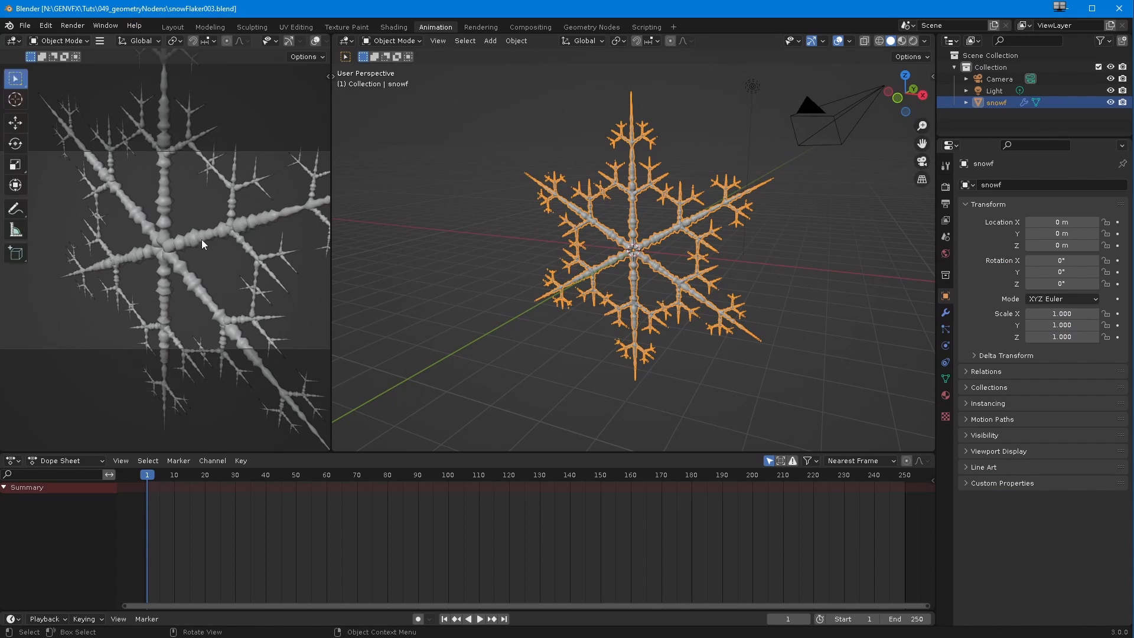
key(t)
key(n)
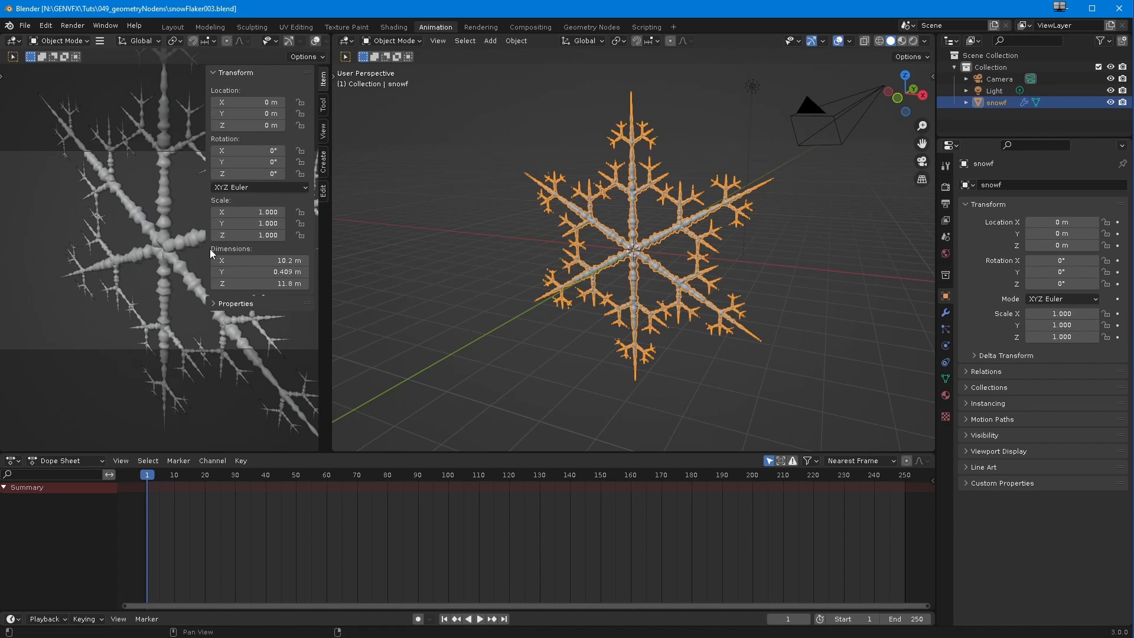
click(323, 131)
click(257, 220)
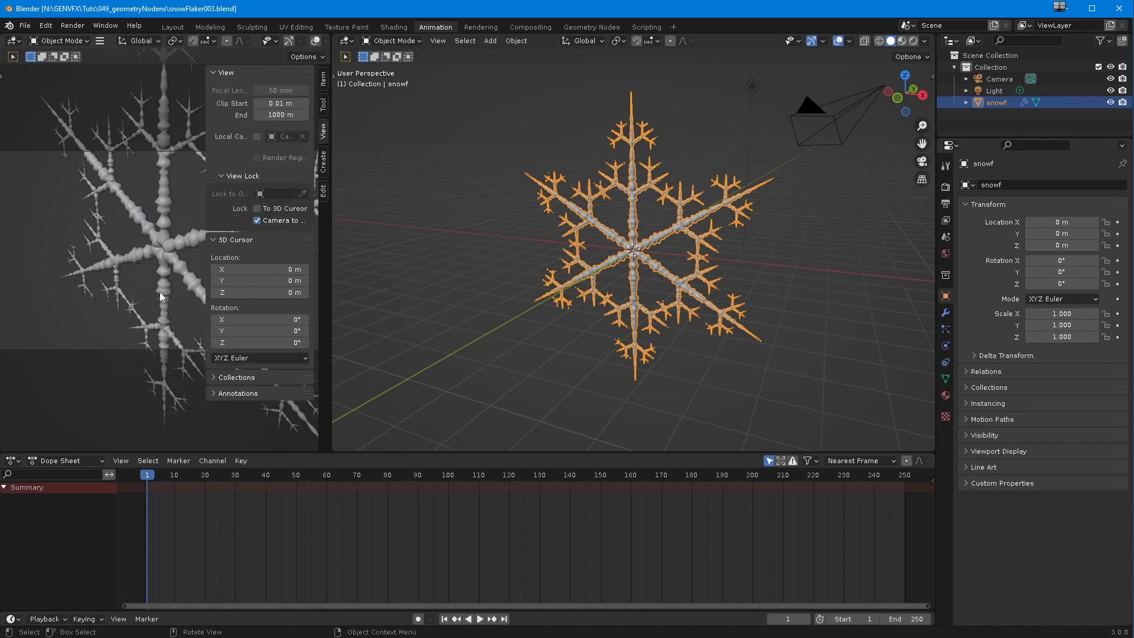
Step: Move the camera back to frame the whole snowflake head-on in the camera view
scroll(156, 271, down, 6)
middle_drag(151, 292, 151, 265)
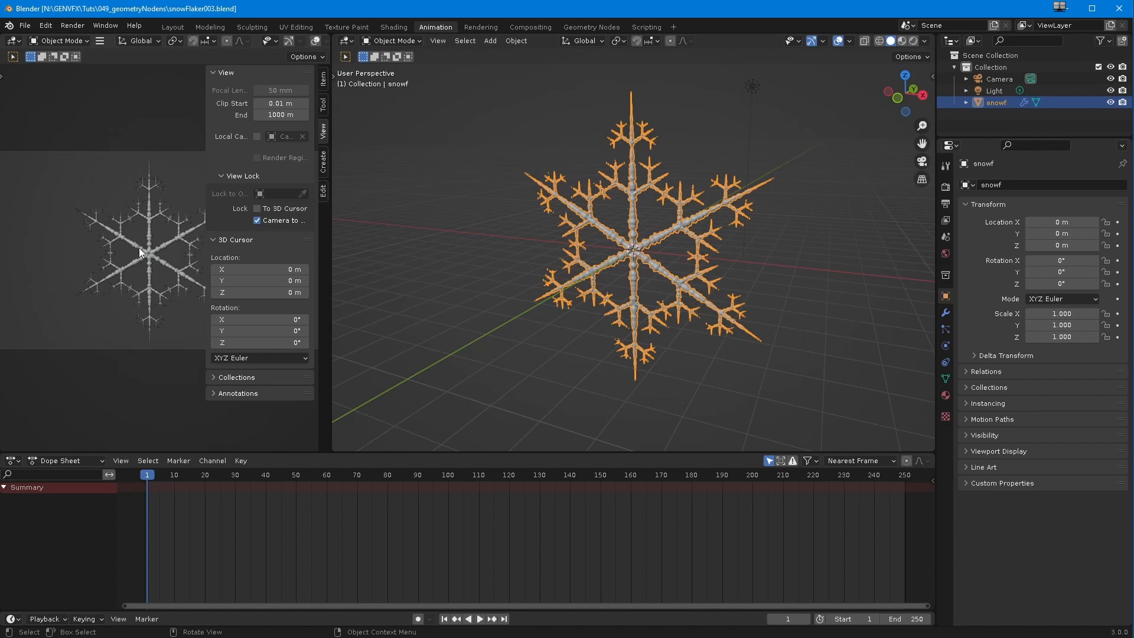
middle_drag(398, 331, 441, 317)
Step: Set all seven growth inputs on the snowflake's modifier, from MainStem to arm002C, to 0
key(Left)
key(Down)
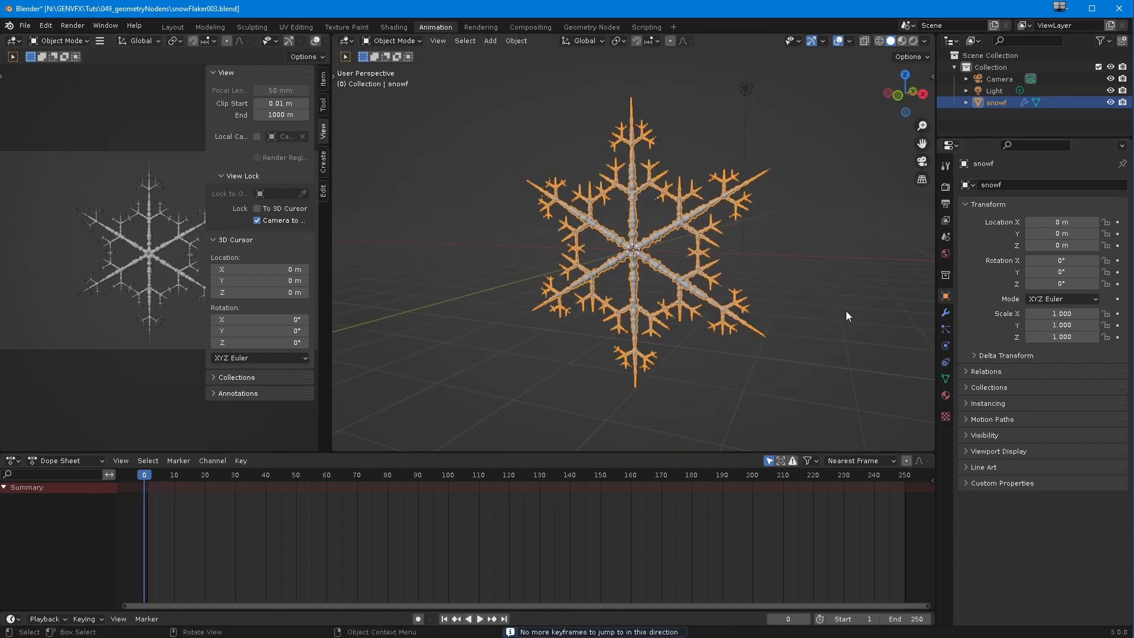
click(945, 312)
drag(1082, 239, 955, 249)
drag(1061, 263, 986, 266)
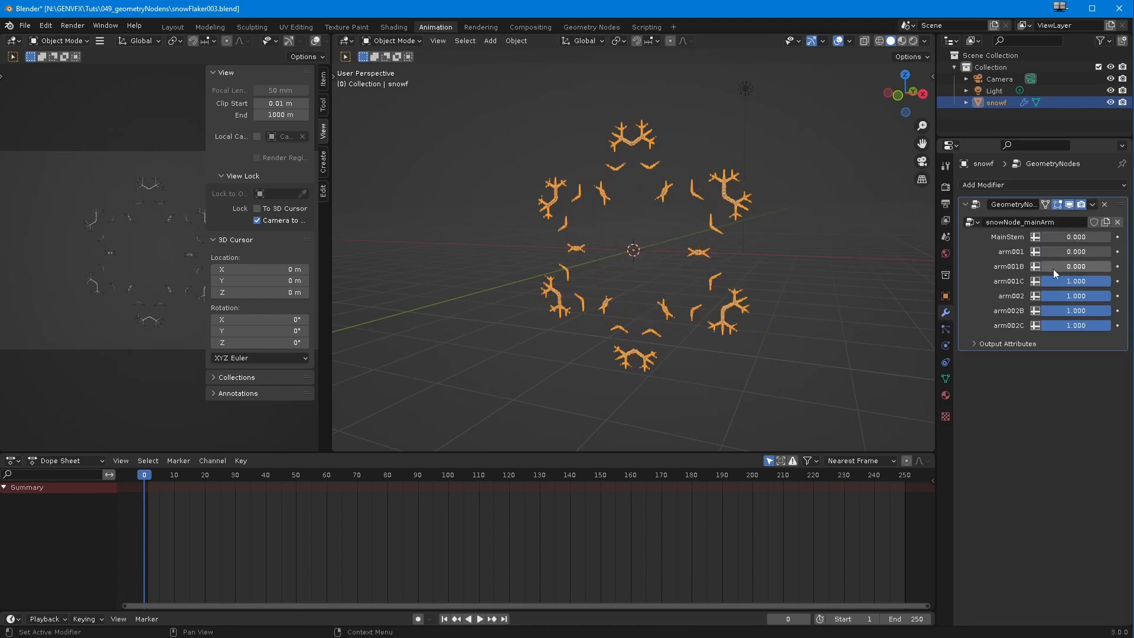
drag(1086, 282, 994, 295)
drag(1062, 310, 1004, 325)
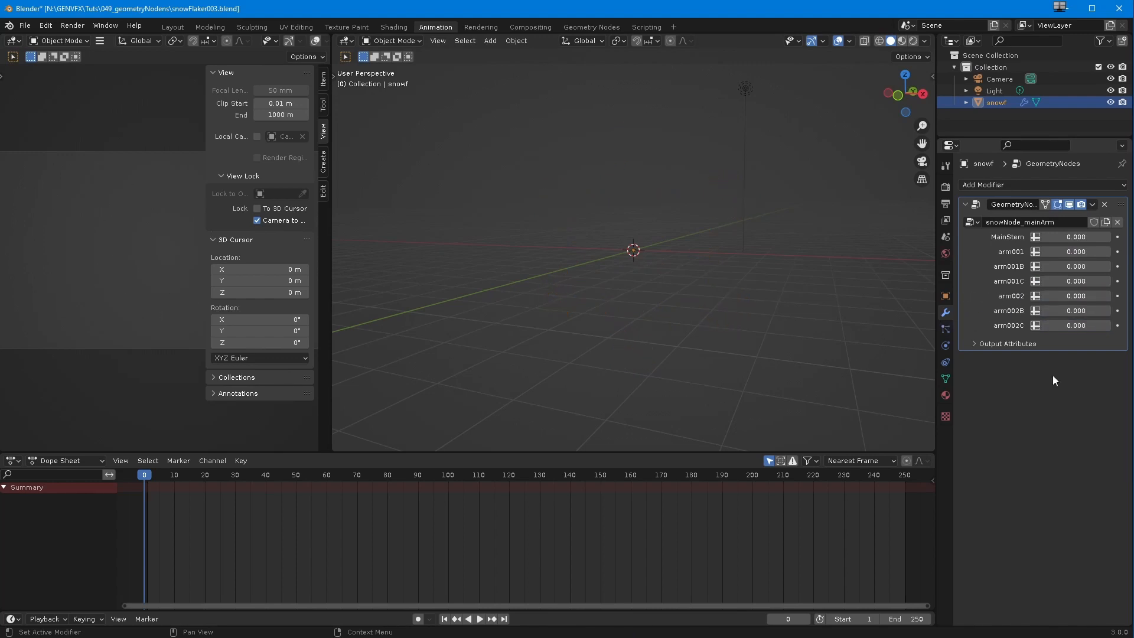
Step: Insert a keyframe on MainStem at frame 1 with value 0 and enable auto keying
drag(144, 483, 147, 477)
click(1041, 240)
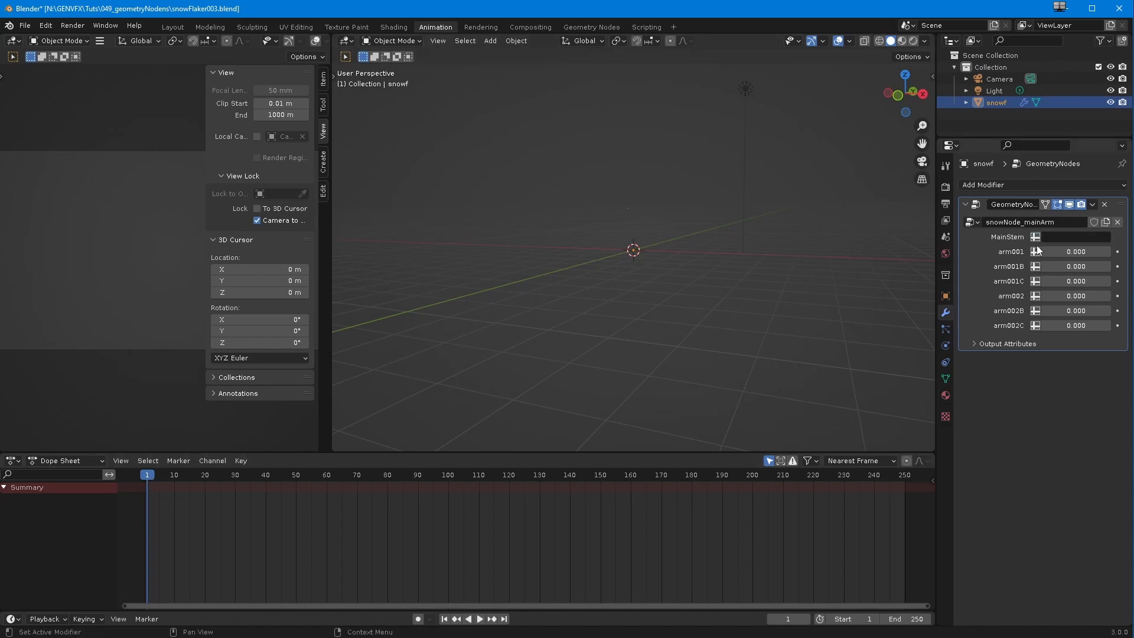
right_click(1058, 236)
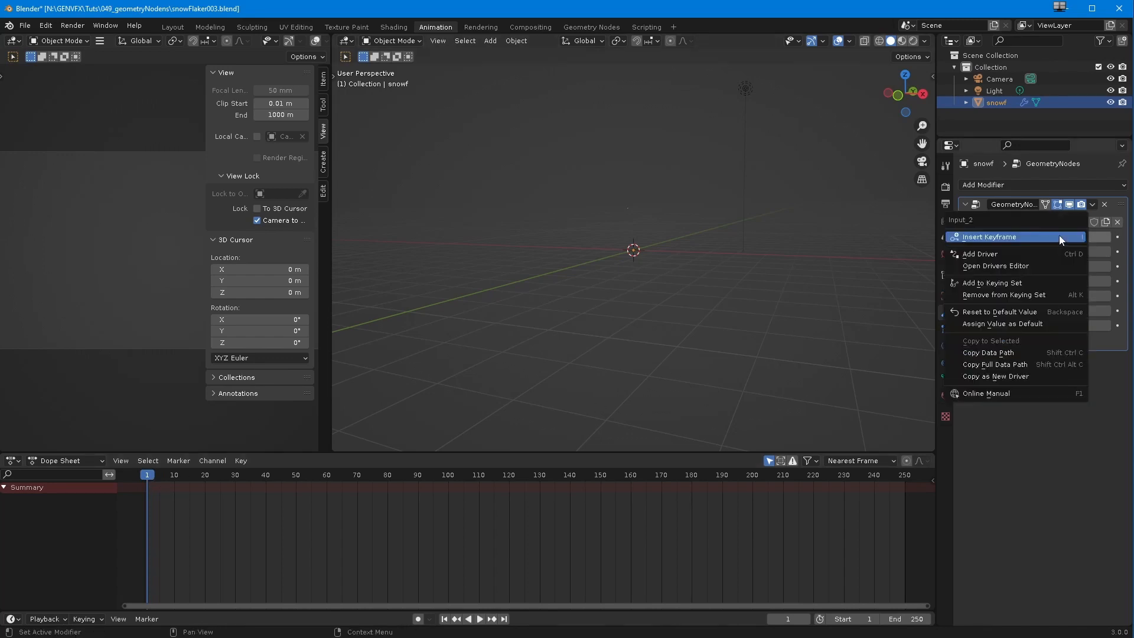
click(1058, 235)
click(419, 619)
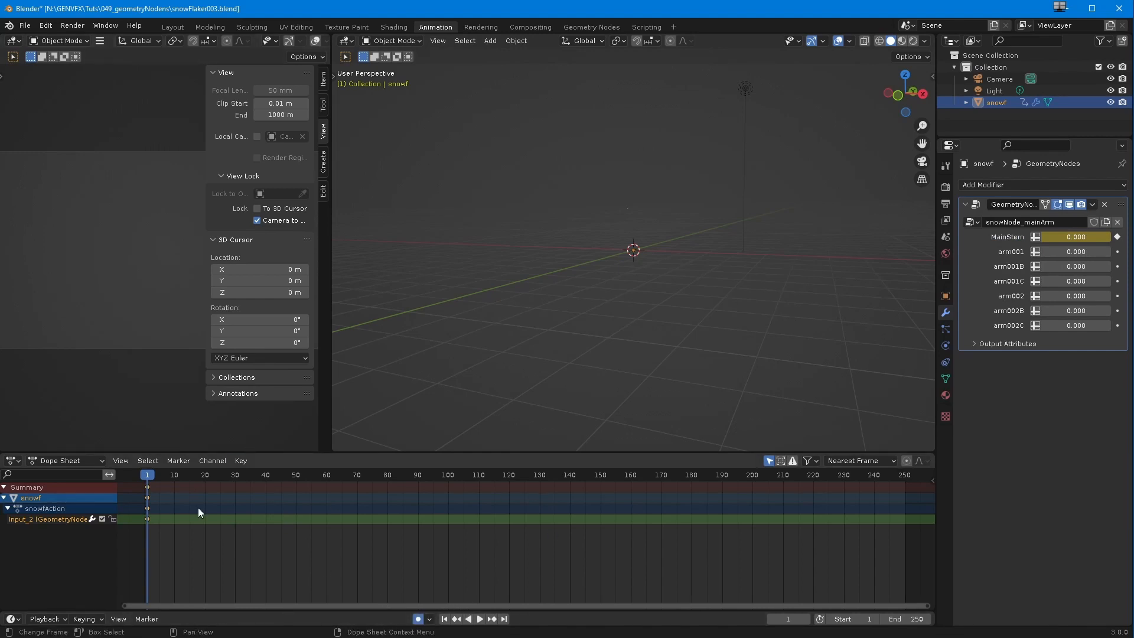
Step: Keyframe MainStem at 1 on frame 50 and return to the keyframe at frame 1
drag(146, 478, 296, 502)
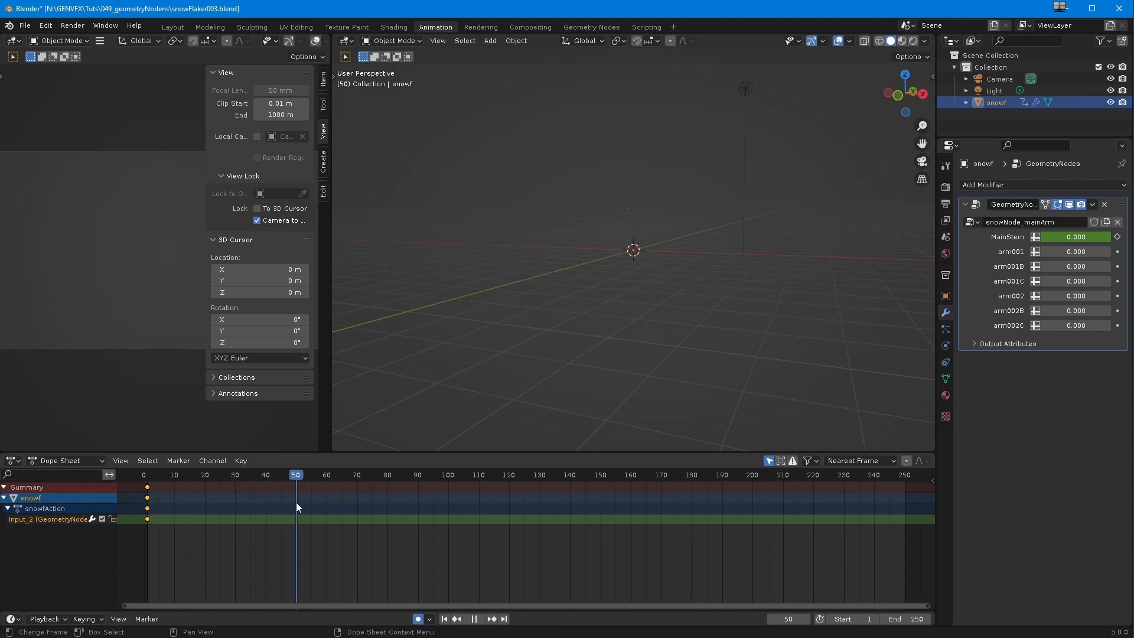
double_click(1078, 238)
text(1)
key(Return)
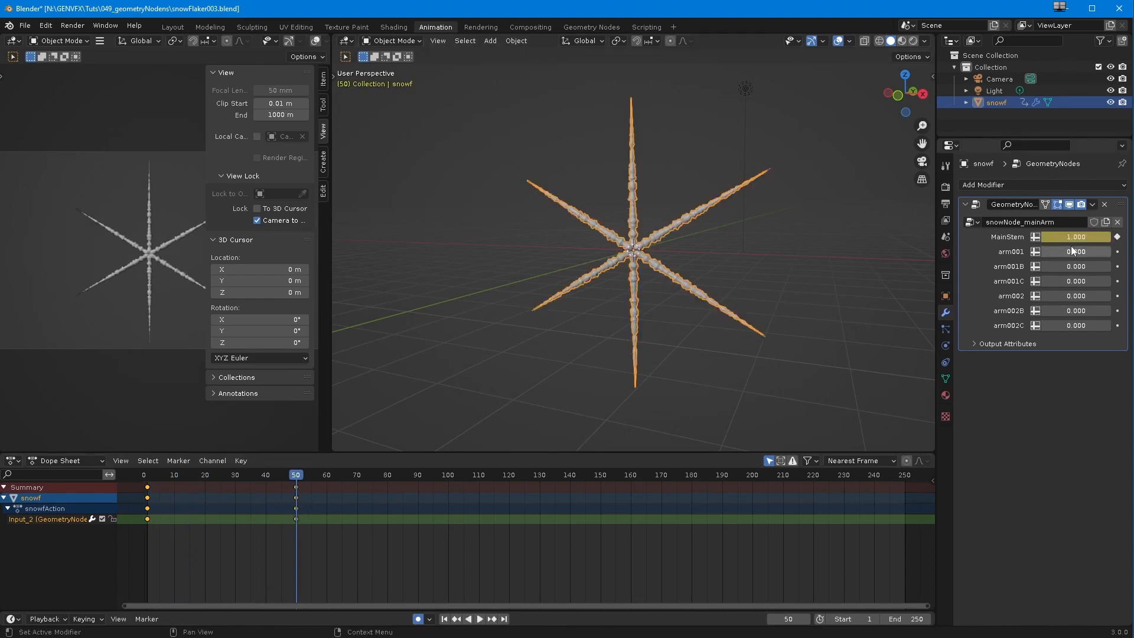
click(453, 620)
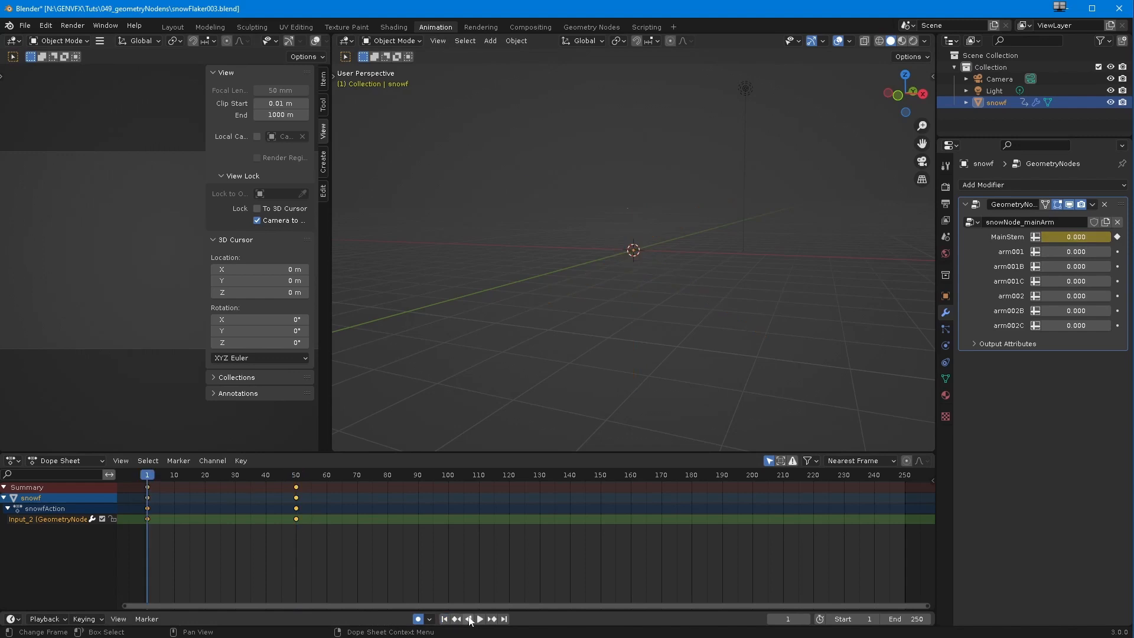
Step: Play back the main stem's growth and hide the sidebar in the camera view
click(479, 620)
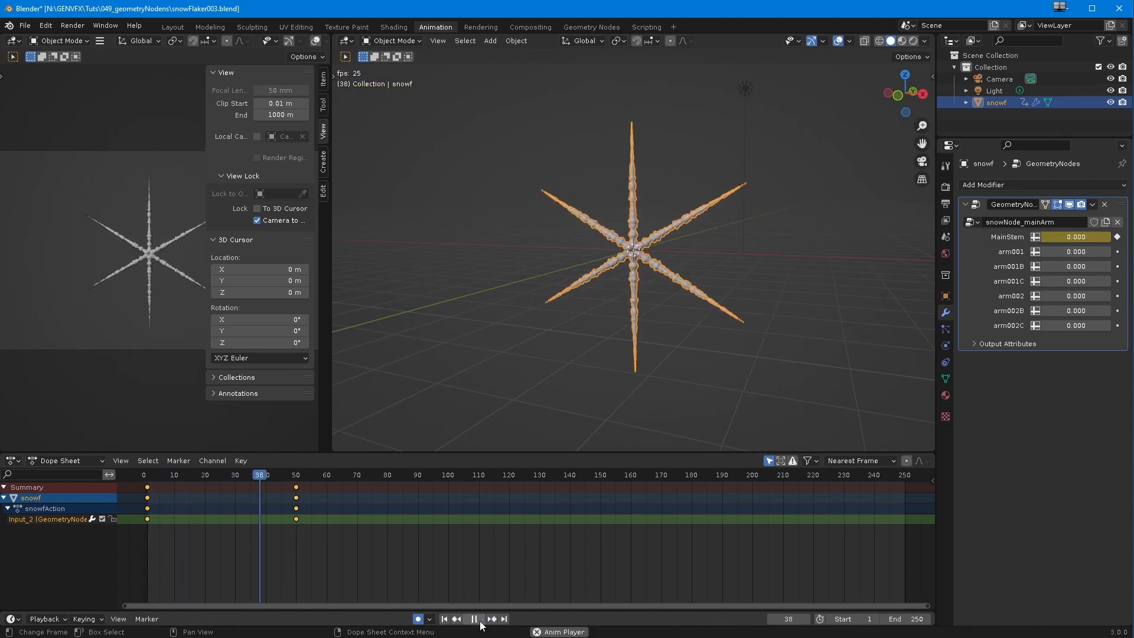
click(475, 619)
middle_drag(378, 311, 564, 309)
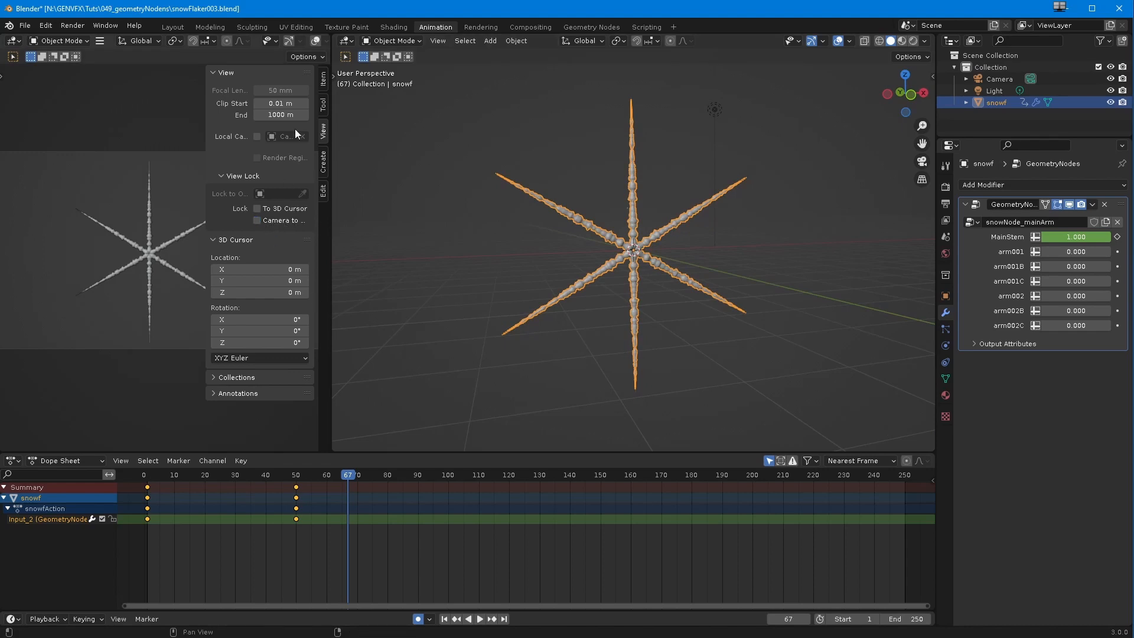
key(n)
middle_drag(463, 325, 450, 365)
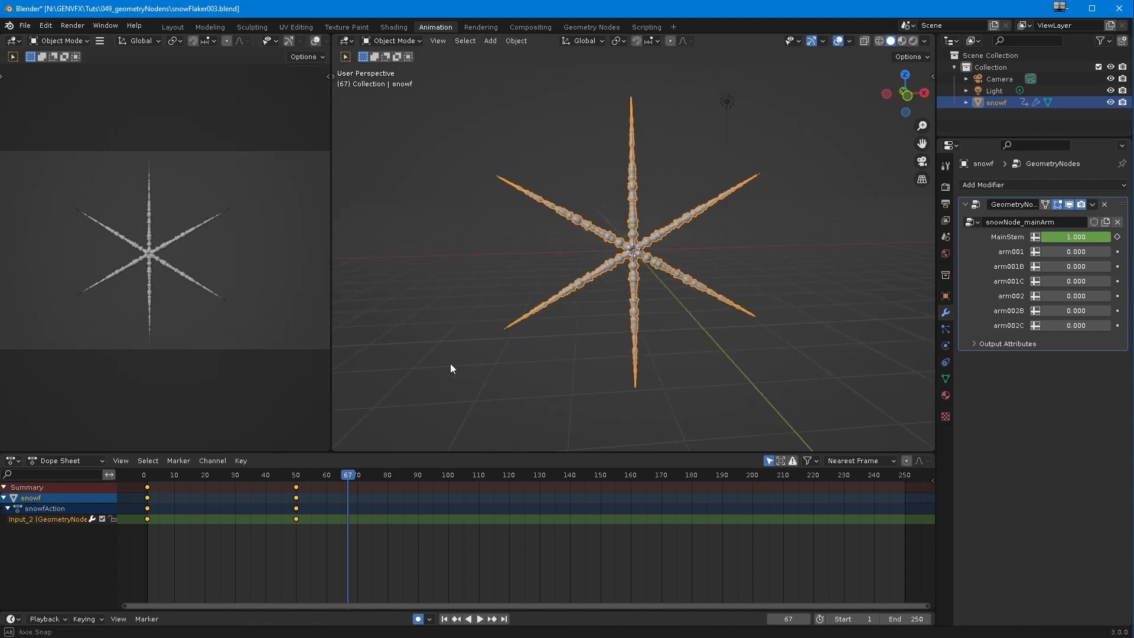
Step: Switch the Dope Sheet to the Graph Editor and frame the whole MainStem curve
key(ctrl+Tab)
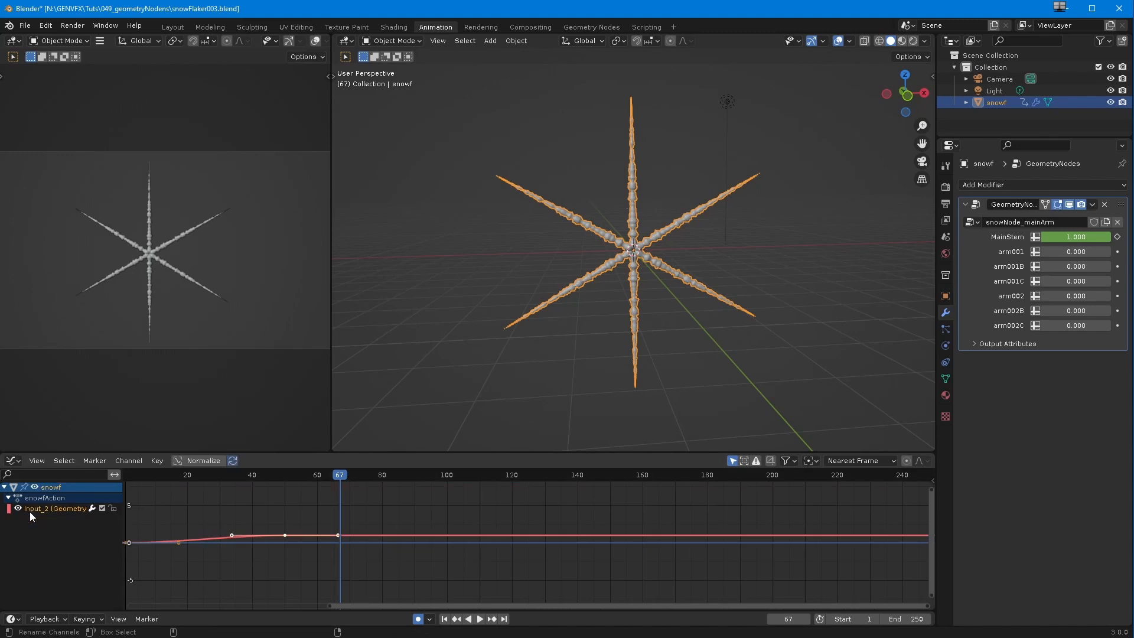
click(19, 509)
click(19, 509)
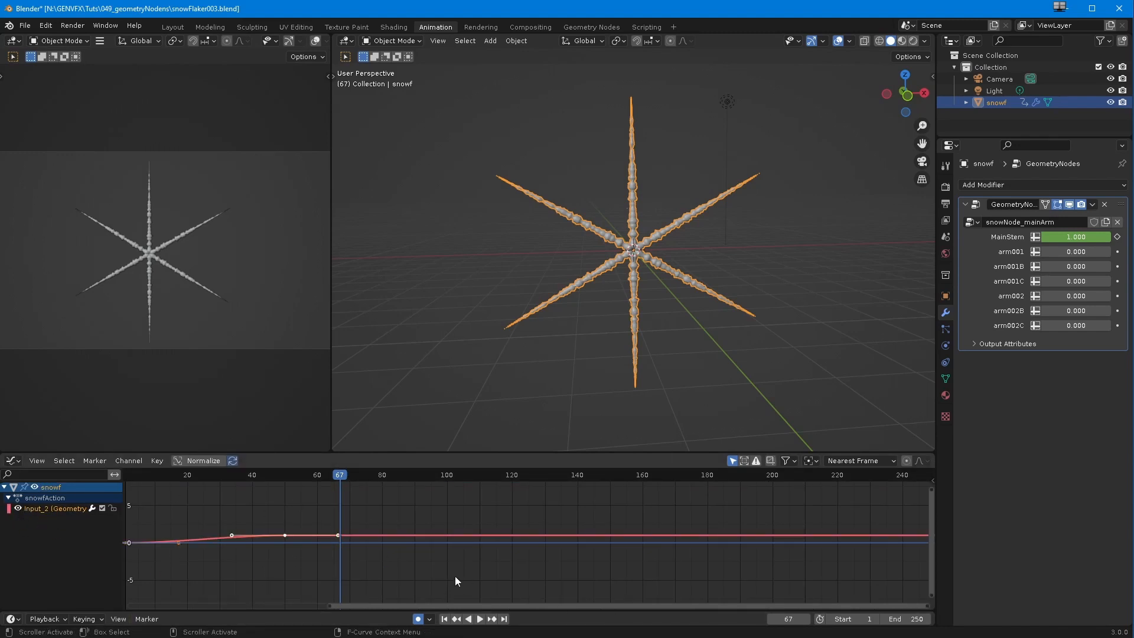
key(ctrl+h)
key(ctrl+h)
key(Home)
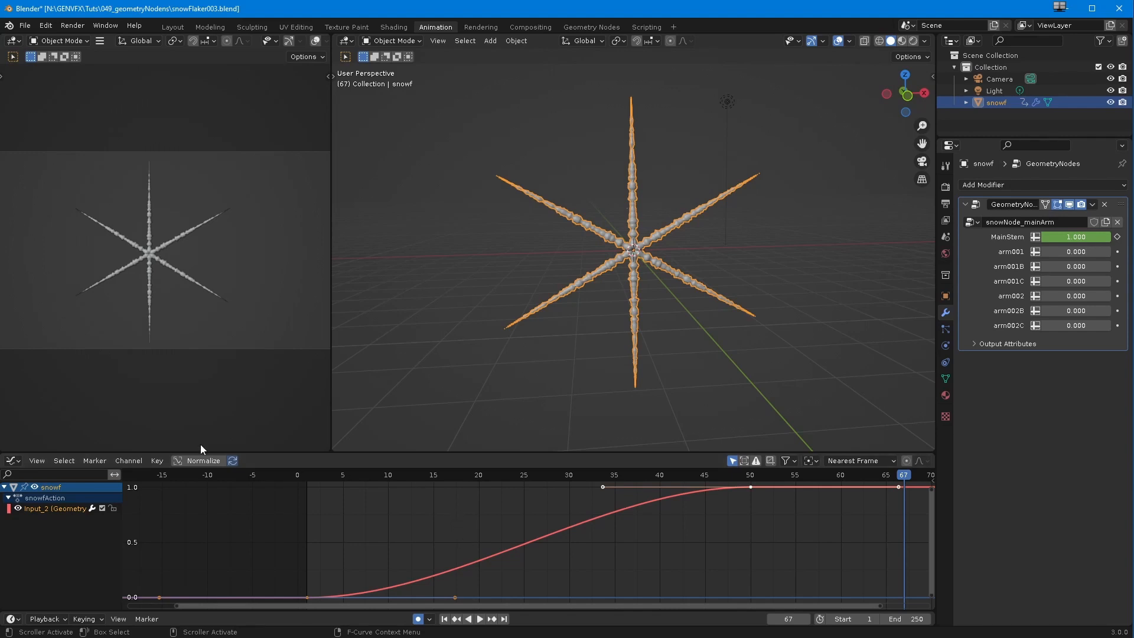
Step: Pull up the outgoing handle of MainStem's frame 1 key for a faster start and check the growth in playback
drag(455, 597, 433, 547)
click(440, 588)
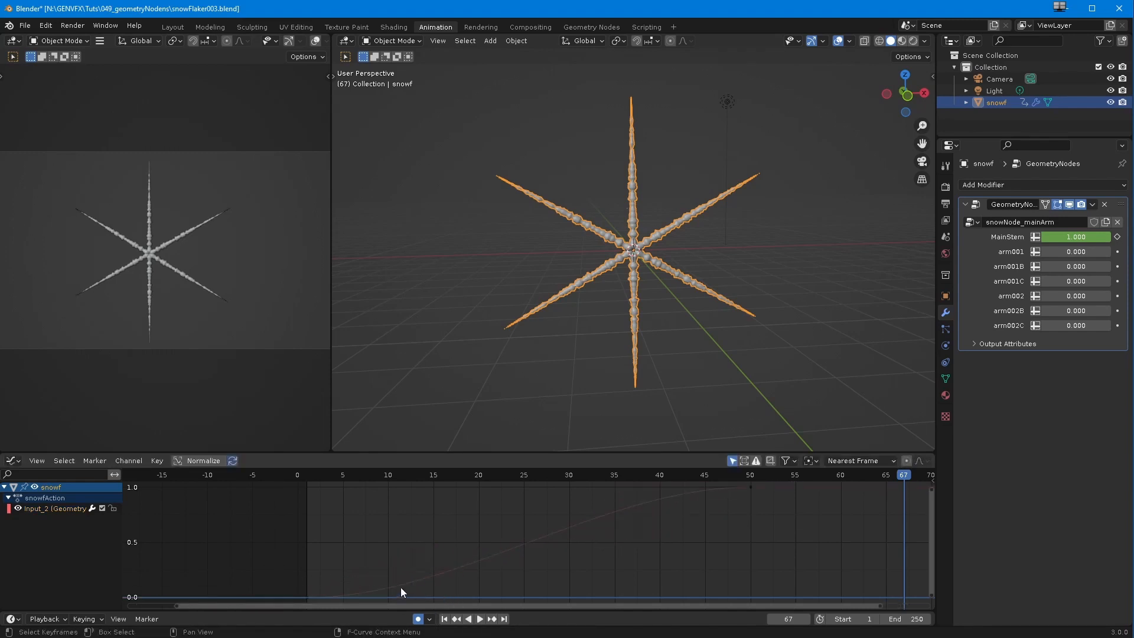
click(307, 597)
drag(455, 596, 437, 499)
drag(309, 474, 269, 477)
click(444, 618)
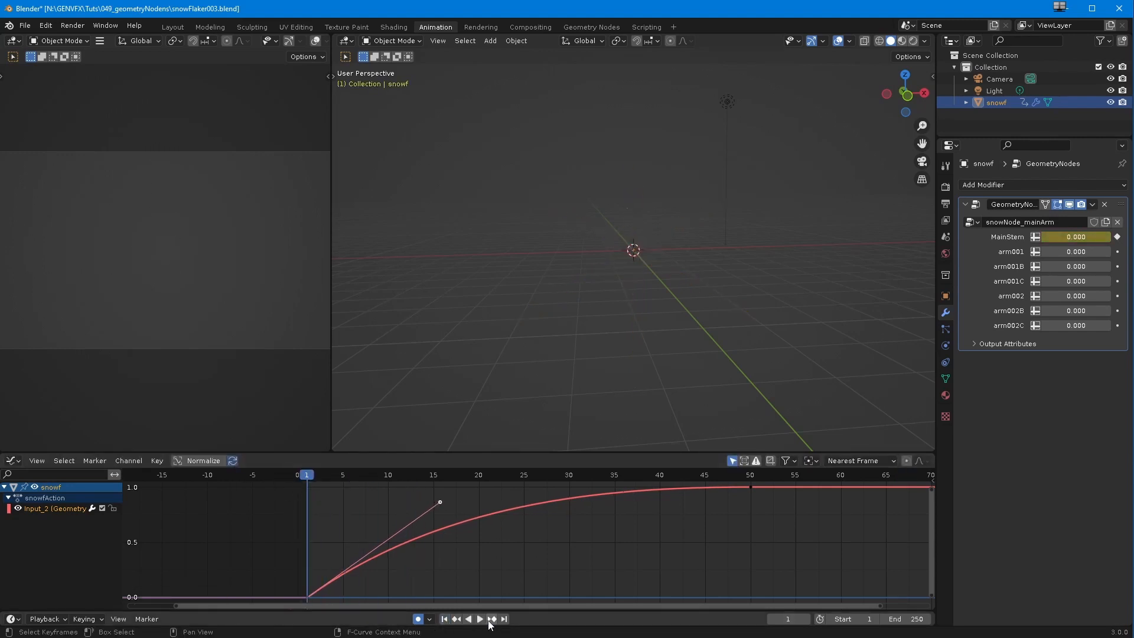
click(479, 620)
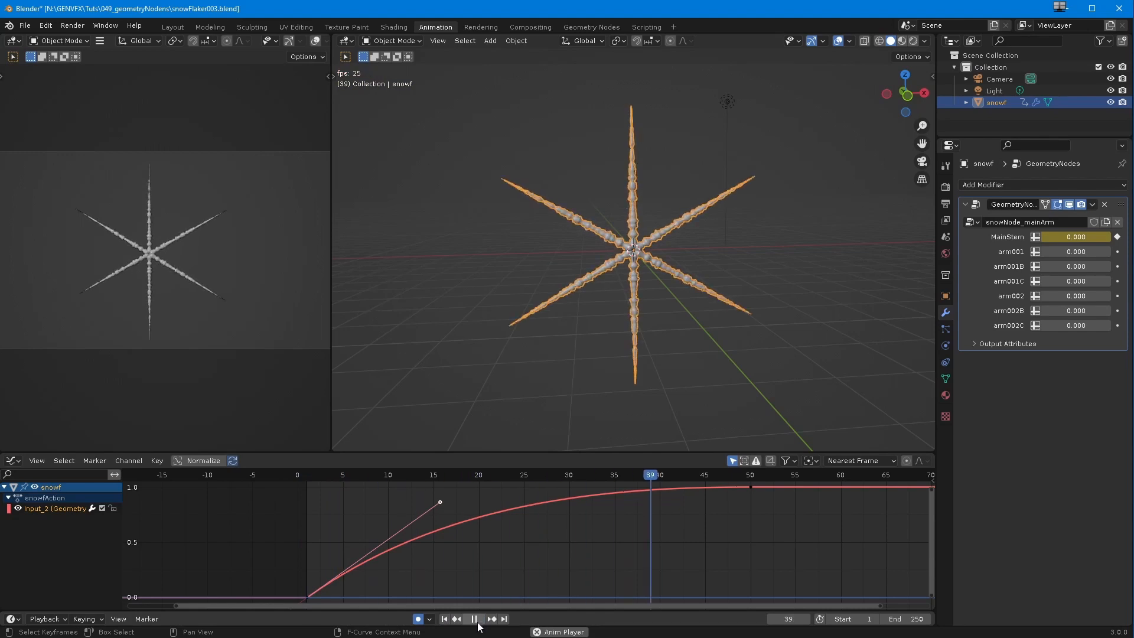
click(475, 620)
Step: Steepen the start of the MainStem curve further by moving its handle to about frame 8, and replay from frame 1
drag(440, 502, 372, 471)
click(444, 618)
click(477, 619)
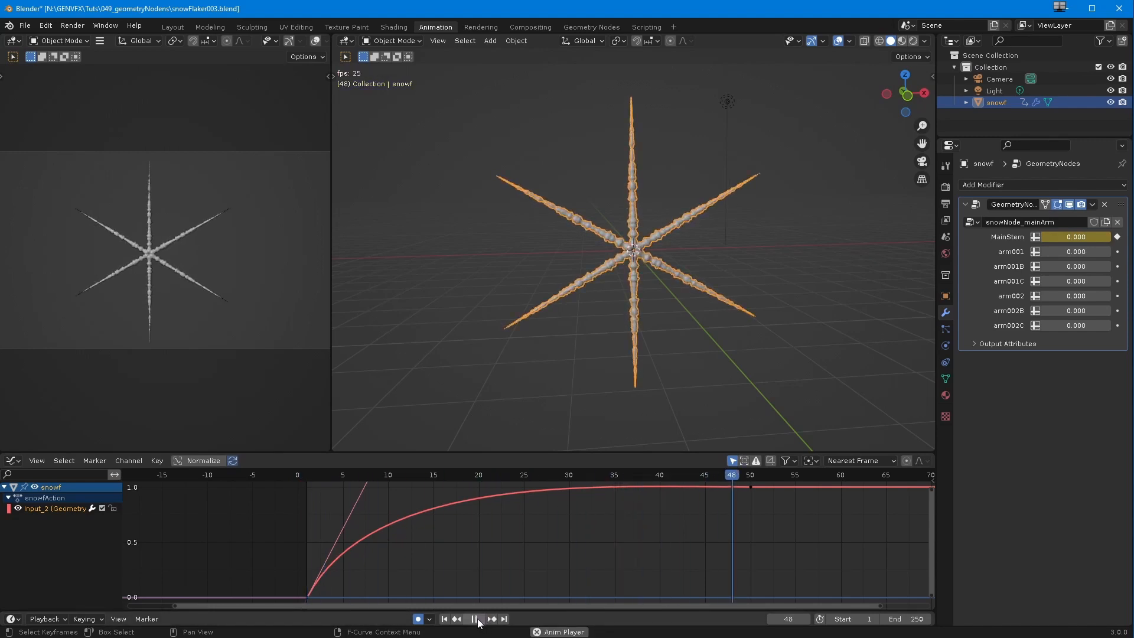
click(475, 620)
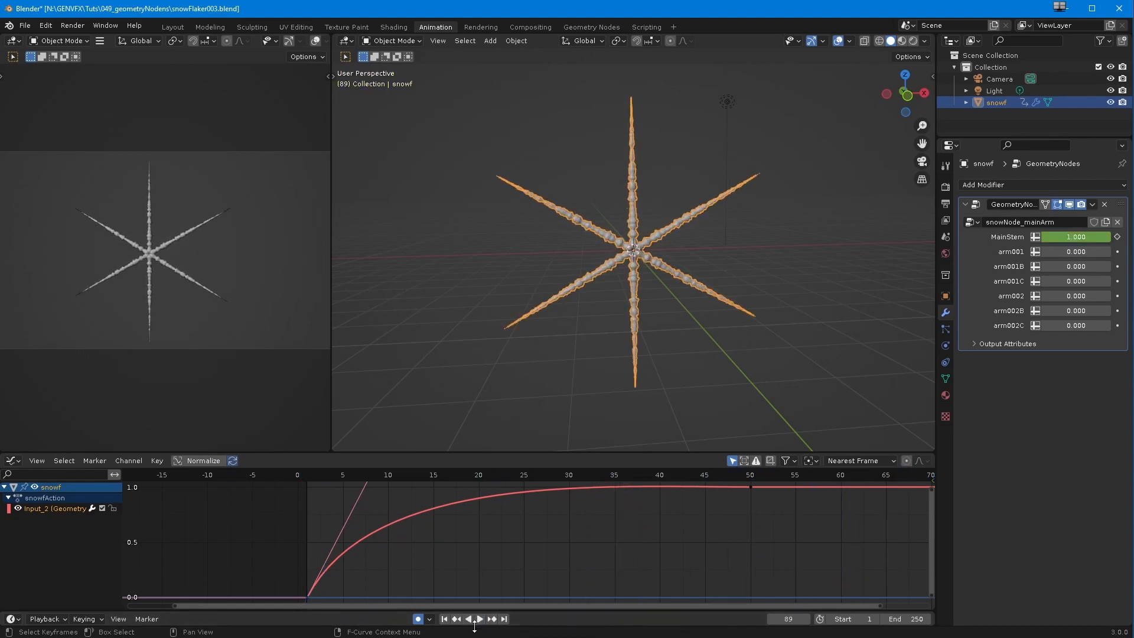
Step: Preview where the first side arms sprout and keyframe arm001 at 0 on frame 6
scroll(416, 559, down, 4)
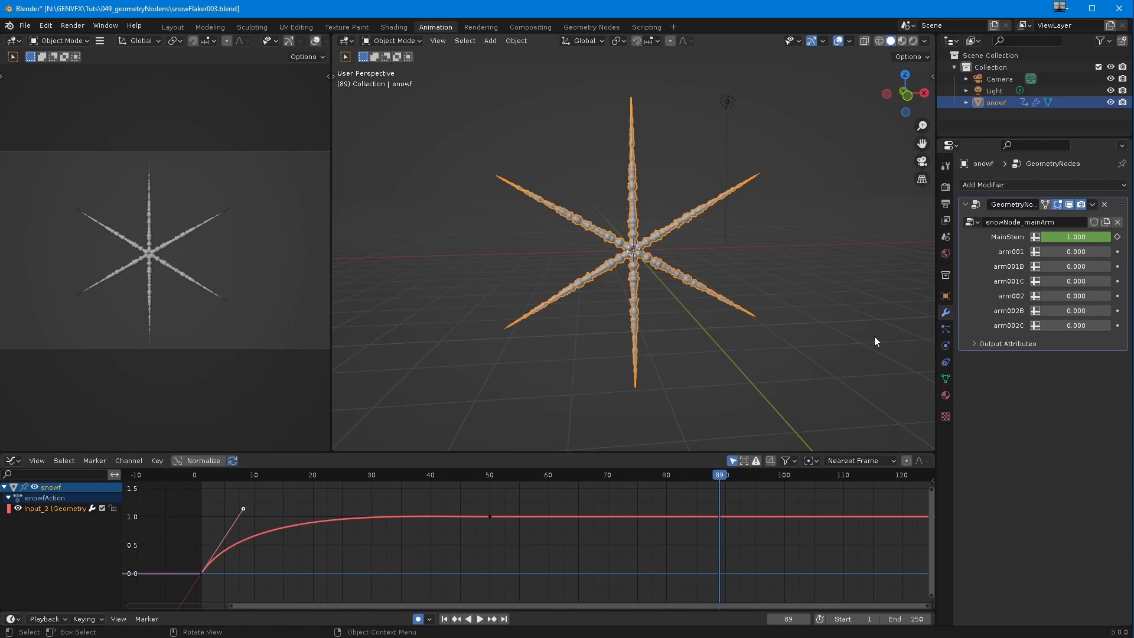
drag(204, 473, 236, 482)
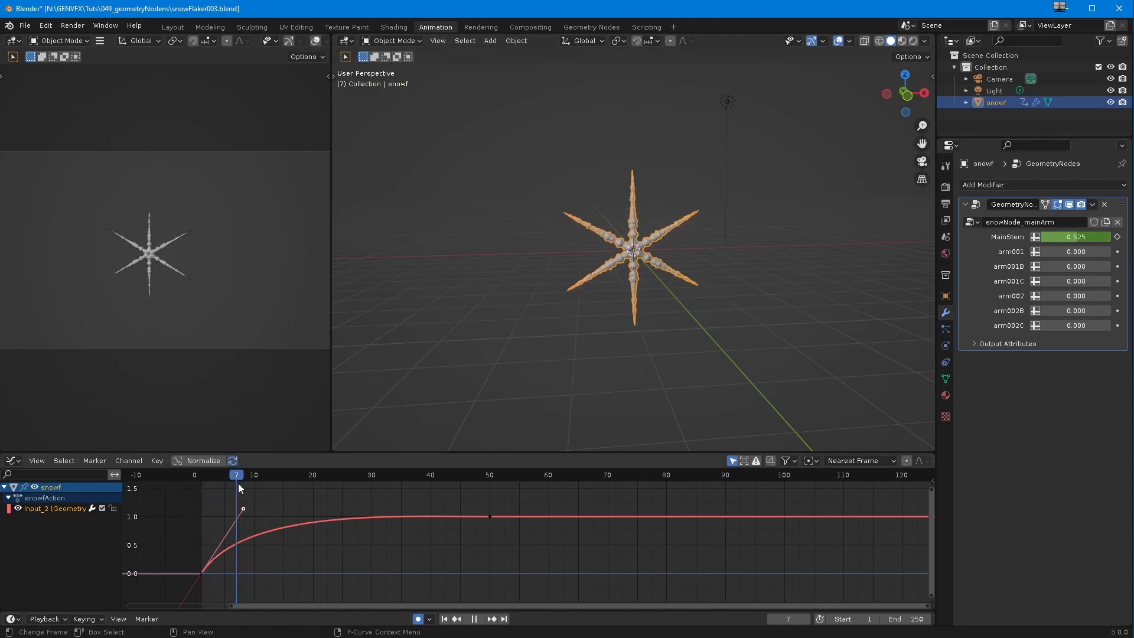
drag(1059, 250, 1094, 251)
drag(232, 477, 231, 476)
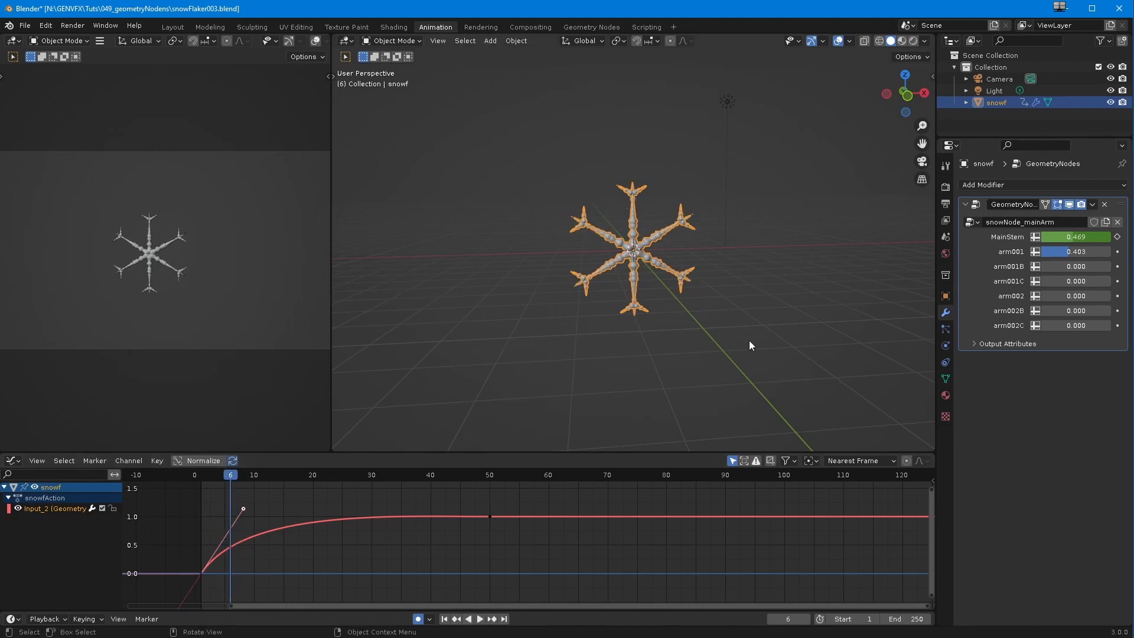
drag(1065, 253, 1010, 262)
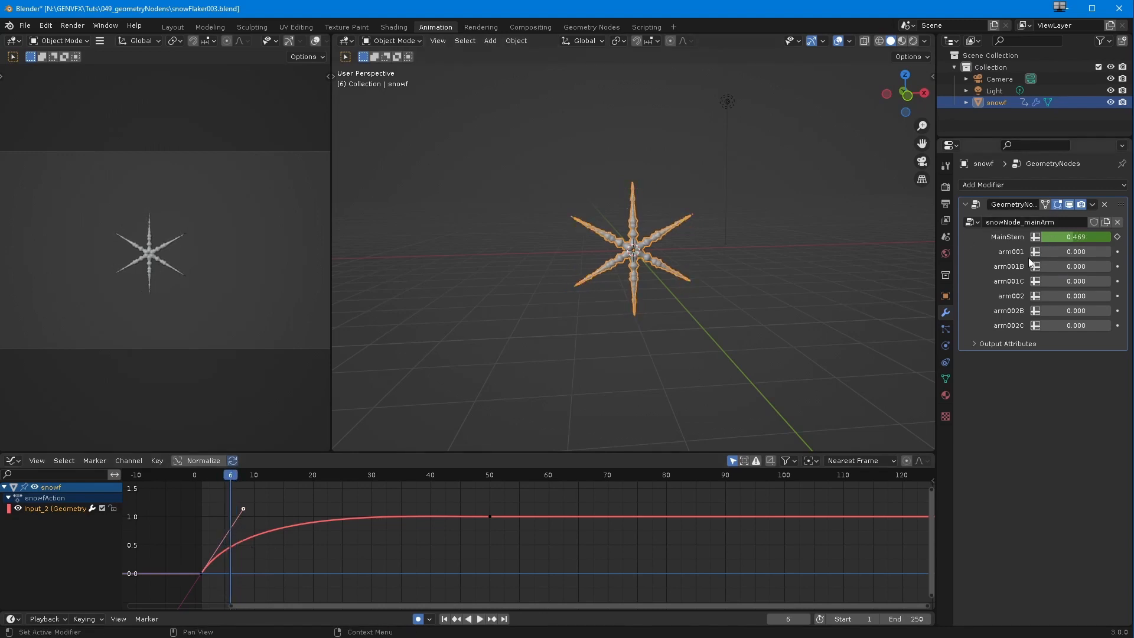
right_click(1059, 254)
click(1058, 255)
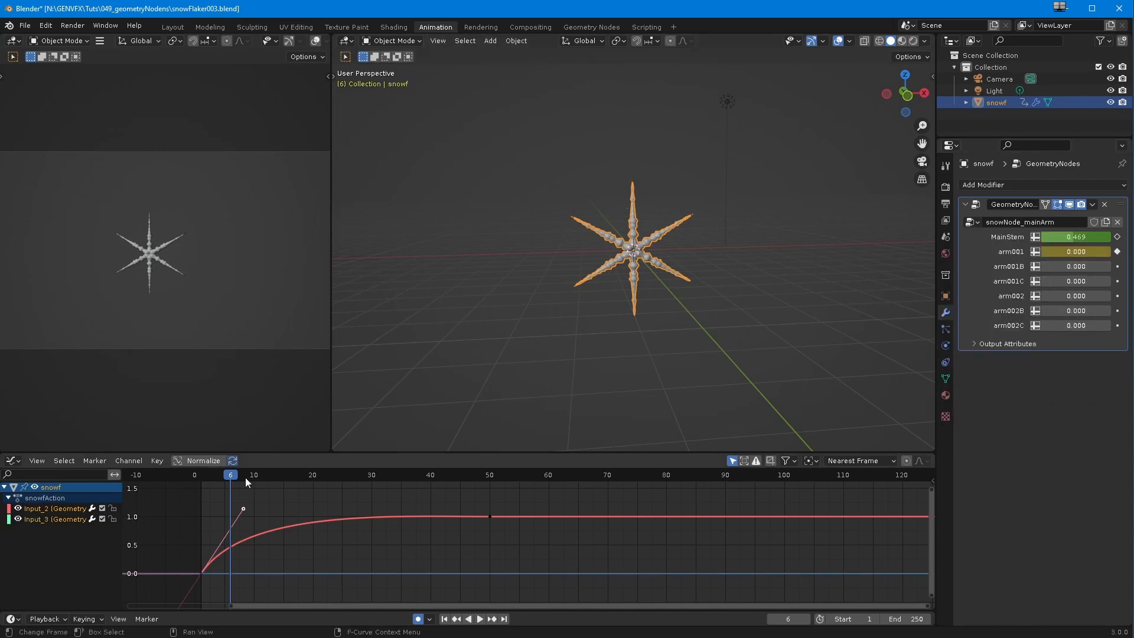
Step: Keyframe arm001 at about 0.89 on frame 19 and scrub through its growth
drag(233, 476, 309, 494)
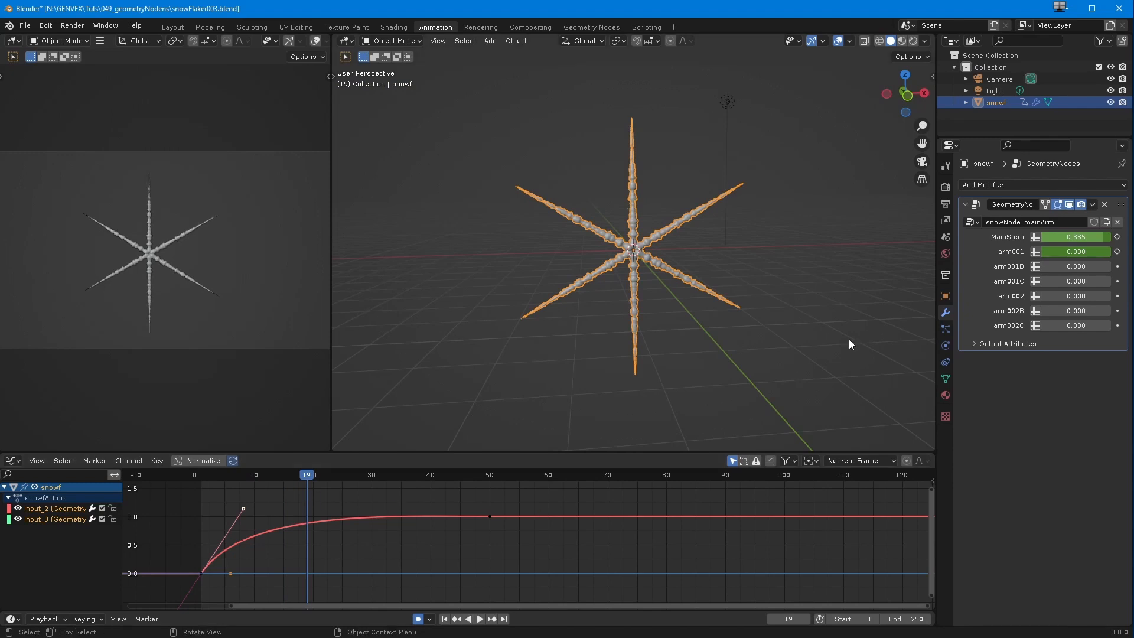
drag(1058, 257, 1125, 264)
click(1117, 251)
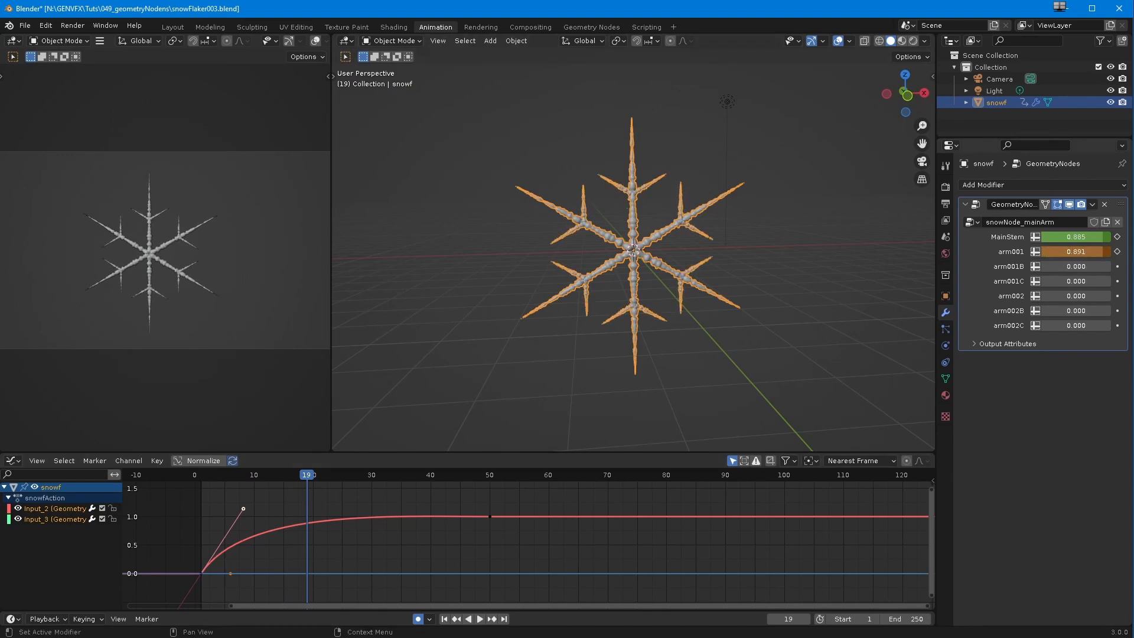
drag(251, 475, 319, 486)
Step: Hide the MainStem curve and raise the outgoing handle of arm001's first key to a value of about 0.6
click(18, 509)
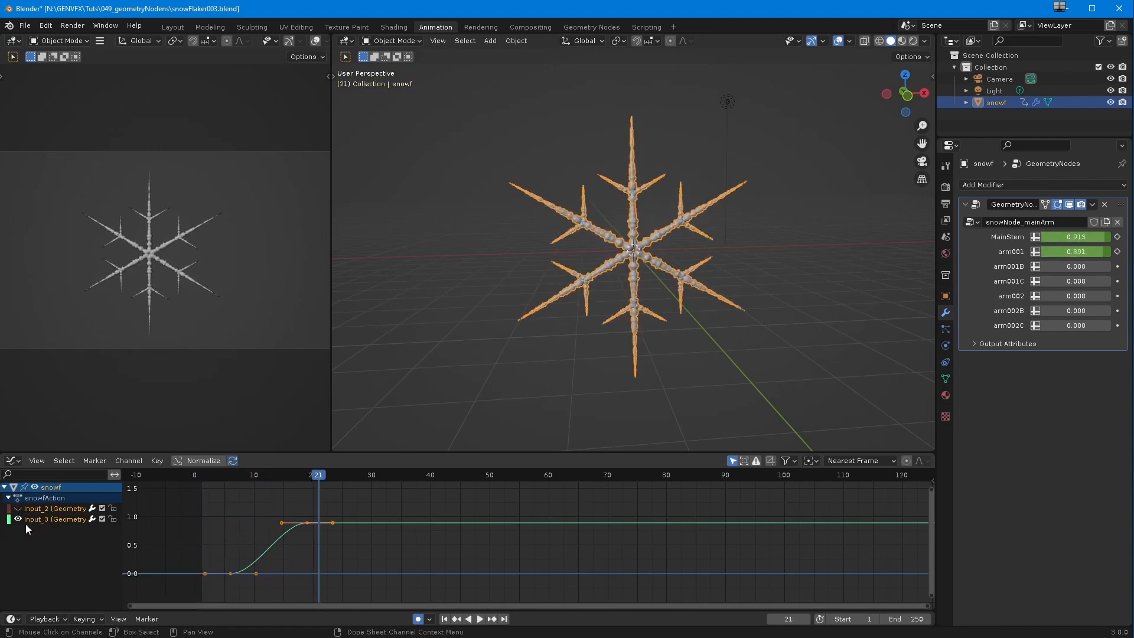
drag(255, 573, 254, 558)
key(ctrl+z)
drag(249, 500, 336, 551)
click(257, 573)
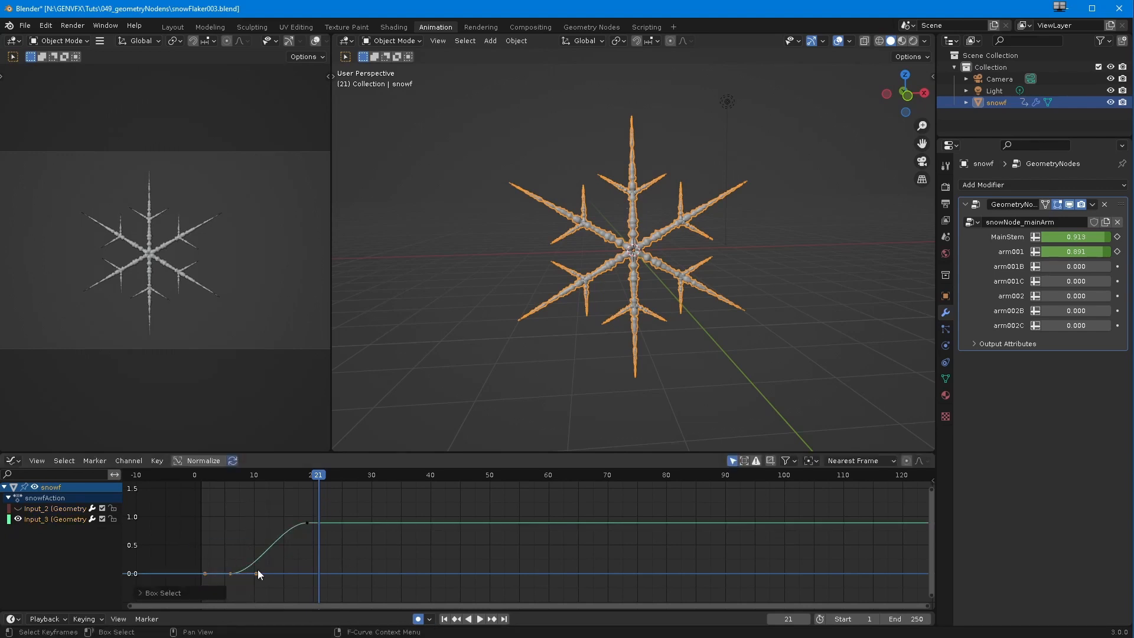
drag(256, 572, 250, 540)
Step: Preview the arm001B branches against the scrubbed growth and keyframe arm001B at 0 on frame 13
drag(214, 472, 309, 503)
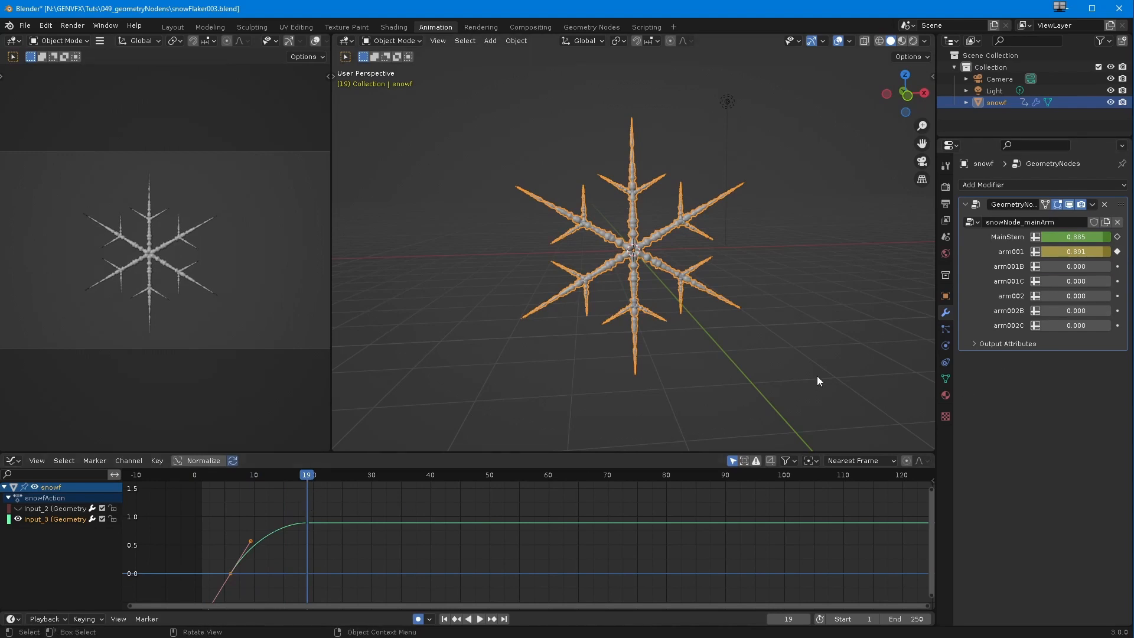
drag(1076, 273, 1110, 267)
drag(301, 476, 271, 476)
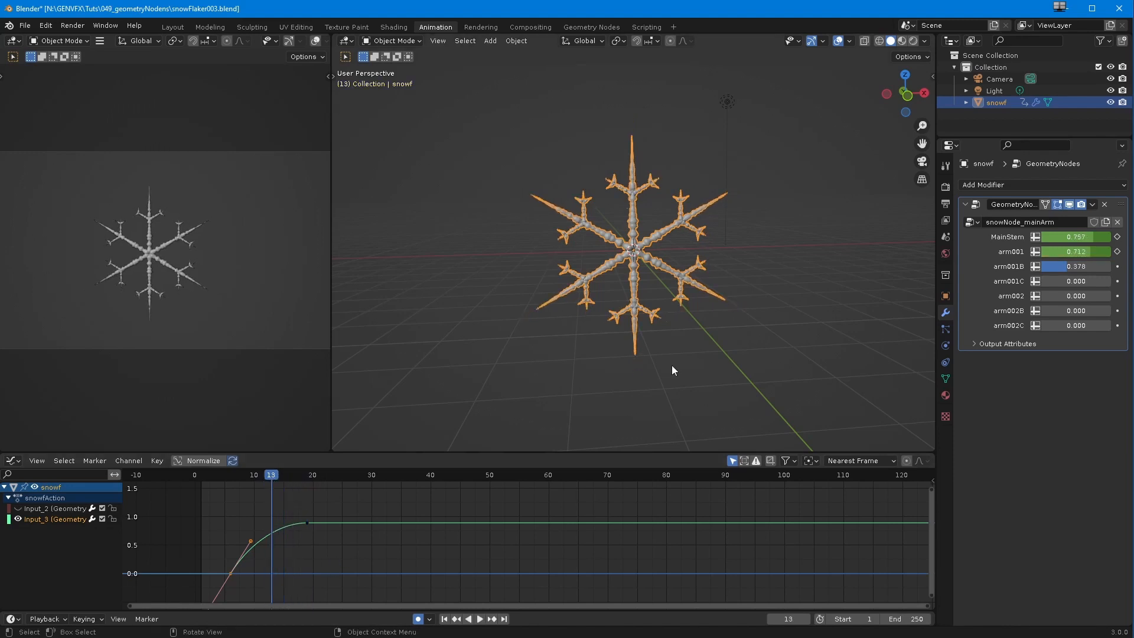
drag(1064, 267, 1025, 267)
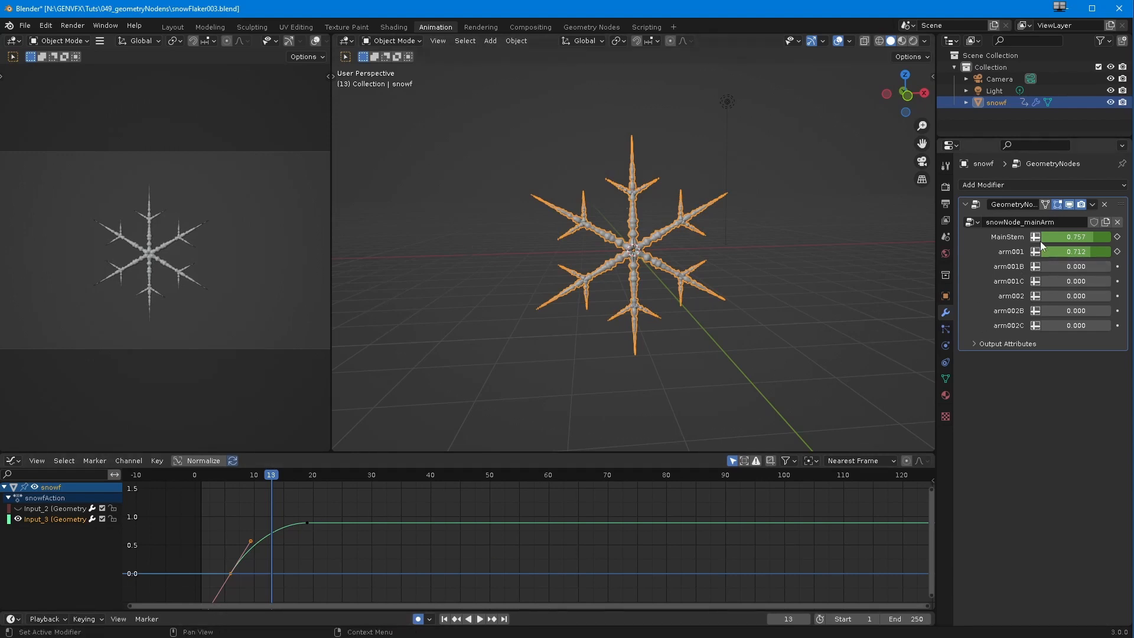
key(i)
Step: Keyframe arm001B at 1 on frame 27 and raise arm001's end key to 1
key(space)
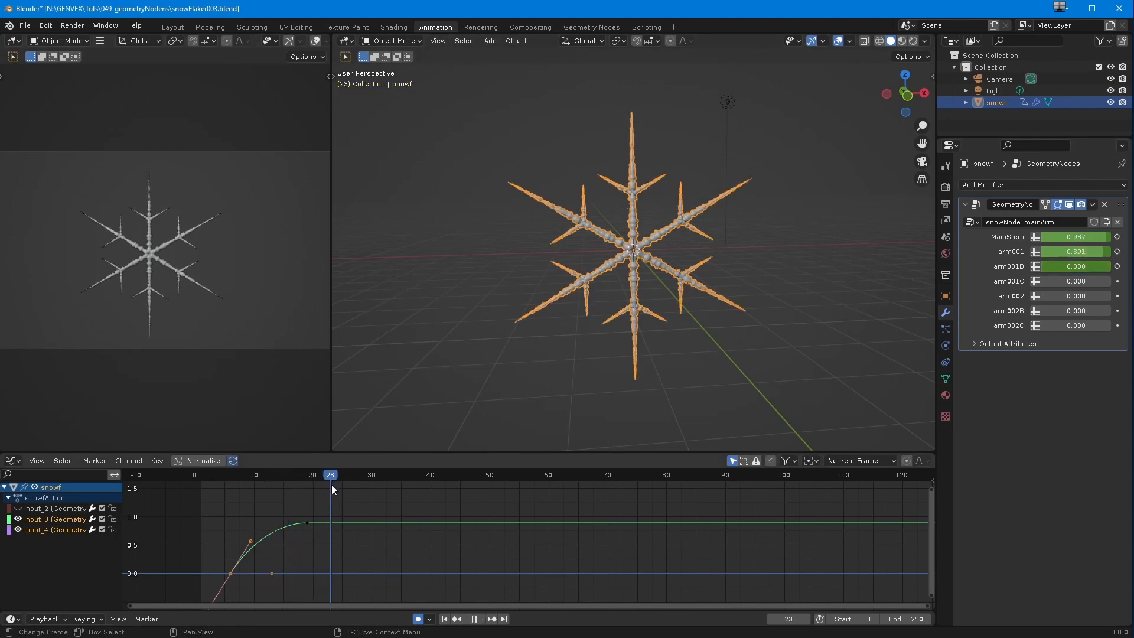
key(space)
click(1063, 267)
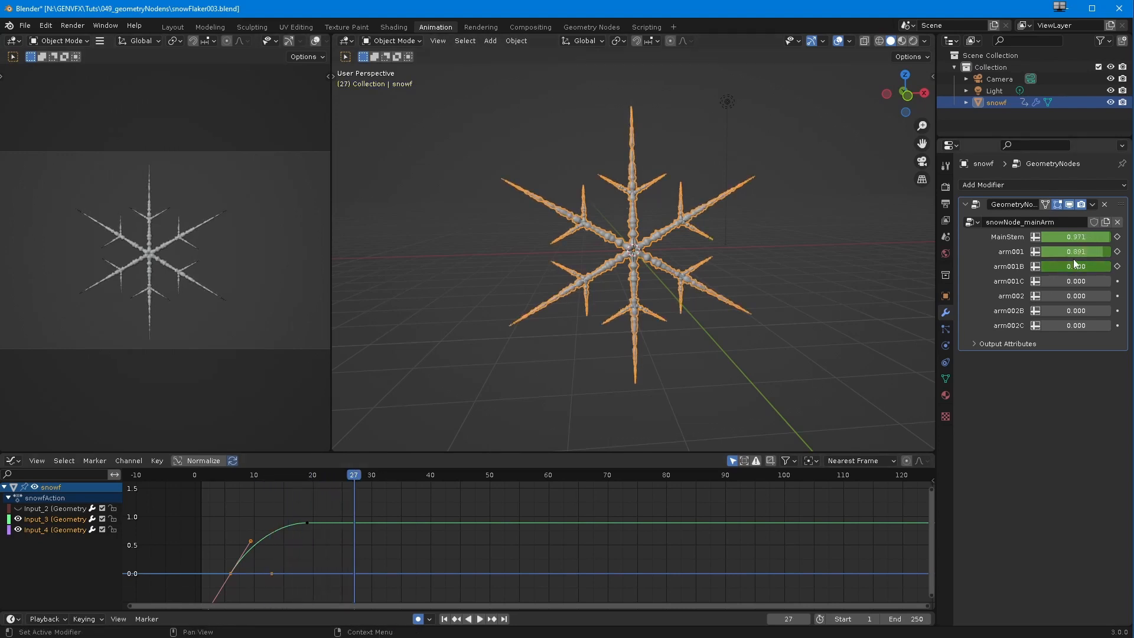
text(1)
key(Return)
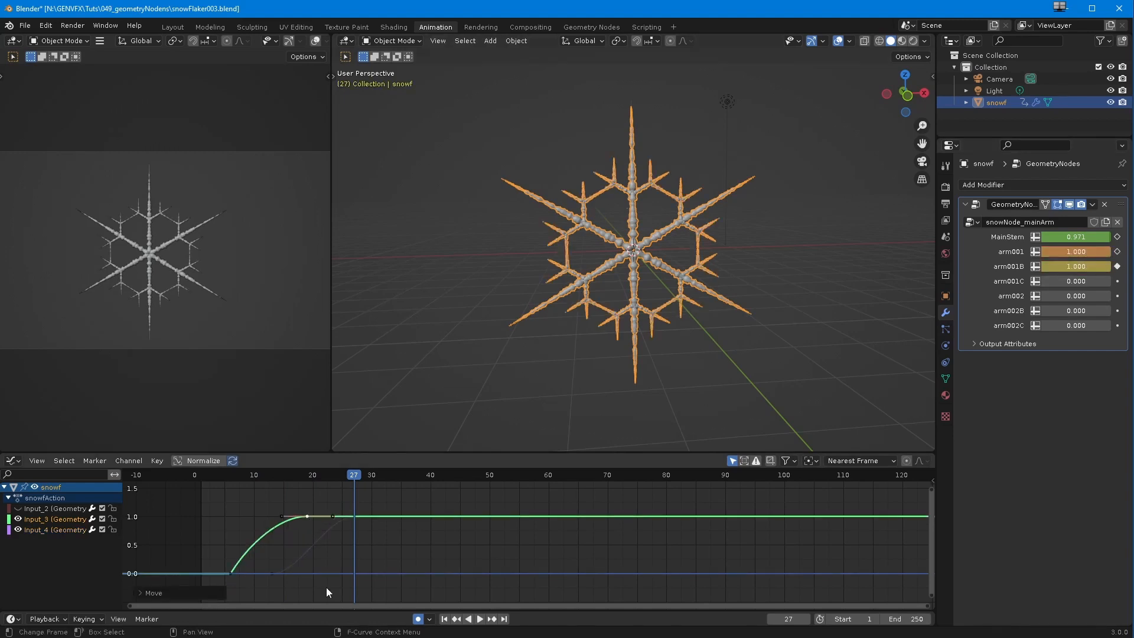
Step: Hide the arm001 curve and raise the outgoing handle of arm001B's frame 13 key for a fast start
click(258, 476)
key(space)
drag(323, 496, 372, 496)
click(18, 519)
click(272, 574)
drag(299, 574, 289, 534)
Step: Keyframe arm001C from 0 at about frame 21 to 1 at about frame 33 and steepen the start of its curve
drag(284, 478, 390, 476)
key(Escape)
key(i)
double_click(1063, 282)
text(1)
key(Return)
click(18, 529)
drag(342, 574, 323, 533)
Step: Keyframe arm002 from 0 at about frame 15 to nearly full growth at frame 27 and steepen the start of its curve
mouse_move(318, 477)
mouse_down()
mouse_move(501, 485)
mouse_move(319, 473)
mouse_up()
drag(1046, 297, 1085, 296)
drag(318, 476, 354, 479)
double_click(1047, 298)
text(0)
key(Return)
key(i)
key(i)
drag(1045, 297, 1107, 297)
click(17, 541)
drag(307, 573, 293, 535)
Step: Keyframe arm002B from 0 at about frame 22 to nearly full growth at about frame 33 and steepen the start of its curve
drag(319, 477, 341, 486)
drag(1070, 311, 1105, 323)
drag(340, 479, 325, 481)
drag(1088, 310, 1051, 311)
key(i)
drag(325, 478, 389, 480)
drag(1044, 311, 1108, 311)
click(18, 550)
drag(346, 573, 330, 539)
Step: Raise arm002B's end key at about frame 33 to a value of about 1
double_click(1054, 325)
click(389, 521)
drag(390, 521, 390, 517)
Step: Isolate the arm002 curve by toggling curve visibility and raise its end key at frame 27 to about 1
click(355, 534)
drag(18, 551, 18, 508)
click(229, 493)
click(355, 525)
click(17, 551)
click(355, 517)
click(18, 530)
click(18, 529)
click(18, 551)
click(355, 525)
click(18, 530)
click(18, 540)
click(18, 562)
drag(354, 523, 354, 519)
click(18, 551)
click(18, 561)
Step: Keyframe arm002C from 0 at about frame 31 to 1 at frame 42 and steepen the start of its curve
click(424, 477)
drag(1086, 328, 1054, 328)
drag(393, 477, 378, 480)
mouse_move(1060, 326)
mouse_down()
mouse_move(988, 323)
mouse_move(1045, 325)
mouse_up()
key(i)
drag(441, 477, 442, 494)
drag(1054, 325, 1122, 325)
key(i)
click(50, 572)
drag(399, 573, 382, 536)
Step: Show all seven growth curves together again and select the arm002 curve
drag(18, 530, 18, 551)
key(a)
drag(269, 500, 470, 535)
click(399, 532)
click(402, 516)
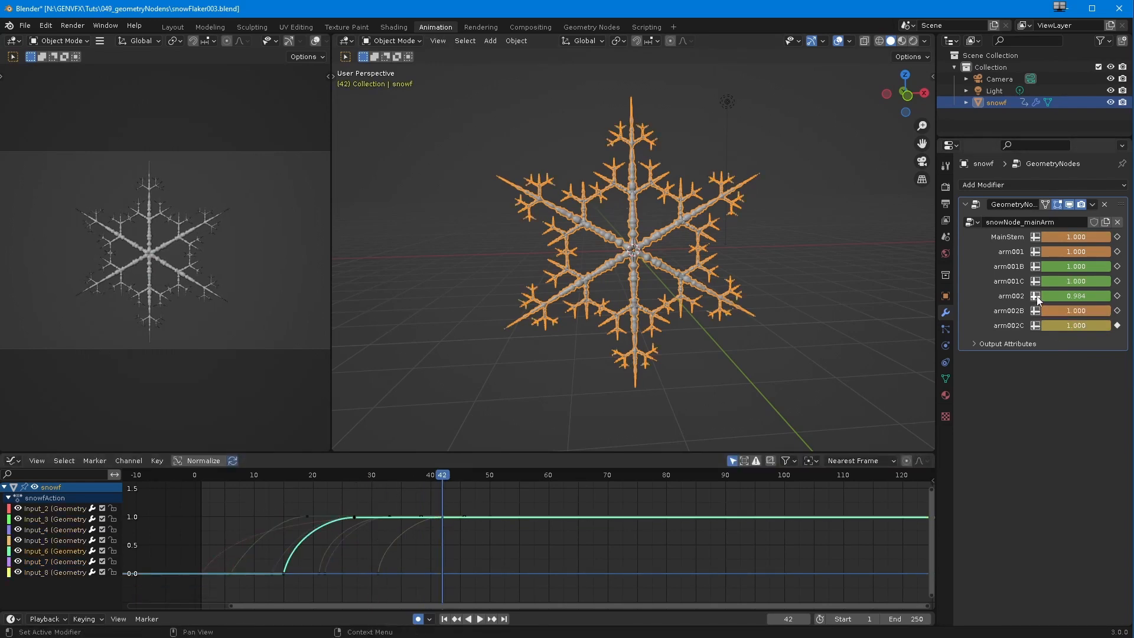
Step: Play the full snowflake growth from frame 0 and view the grown flake from an angle
click(190, 477)
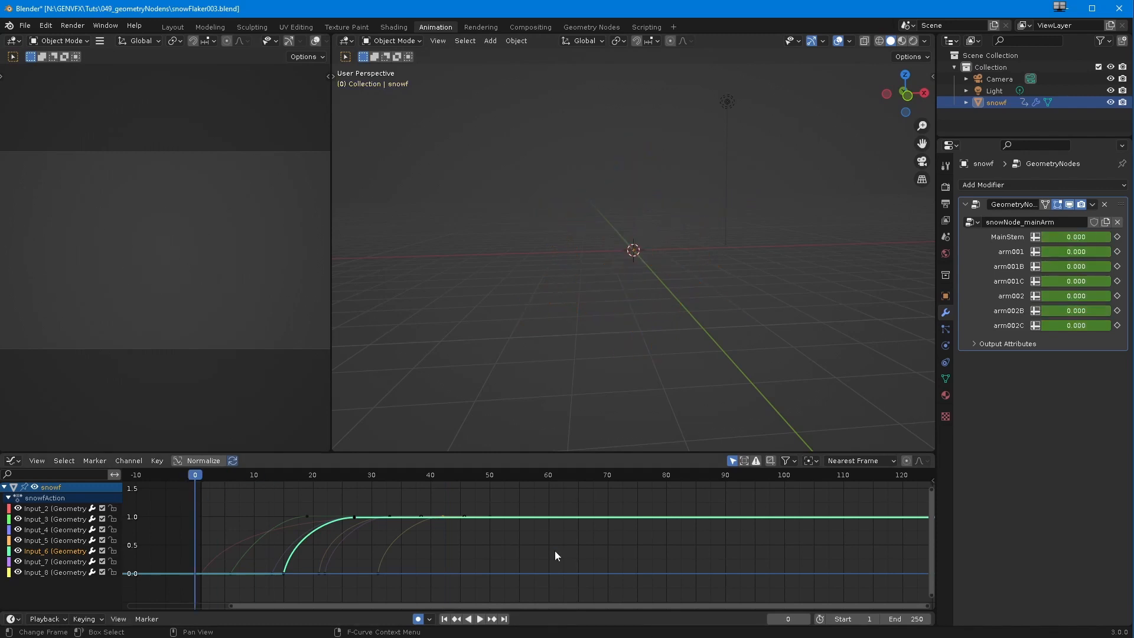
click(479, 619)
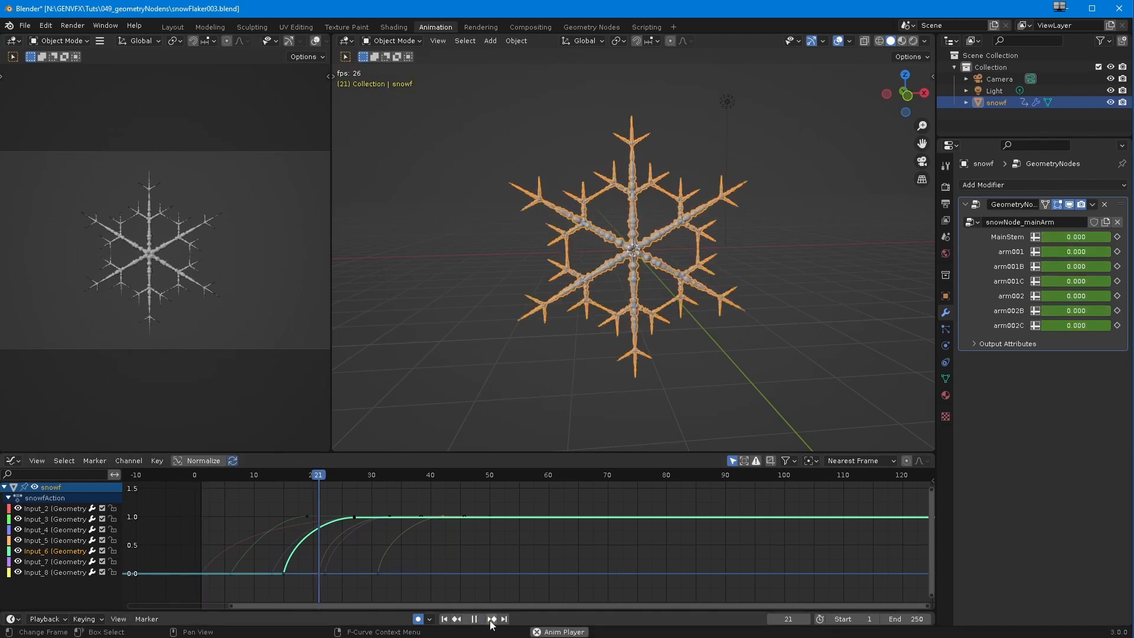
click(476, 620)
middle_drag(593, 320, 541, 352)
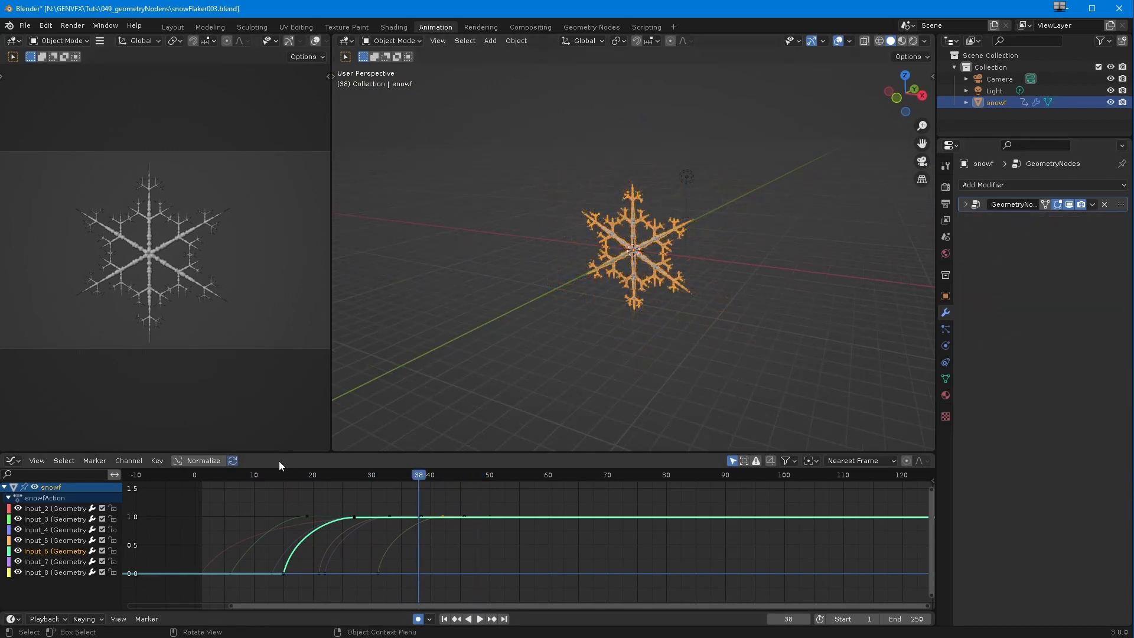
scroll(478, 294, up, 6)
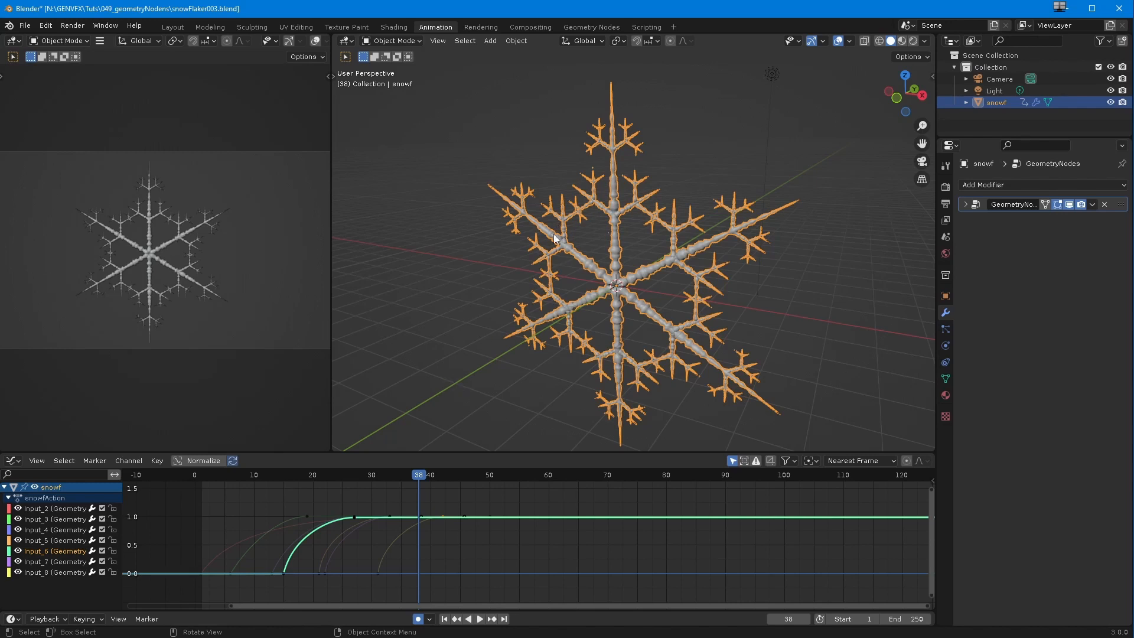
Step: Keyframe the snowflake's rotation at 0° on all axes at frame 80 and return to the start of the timeline
drag(271, 476, 666, 516)
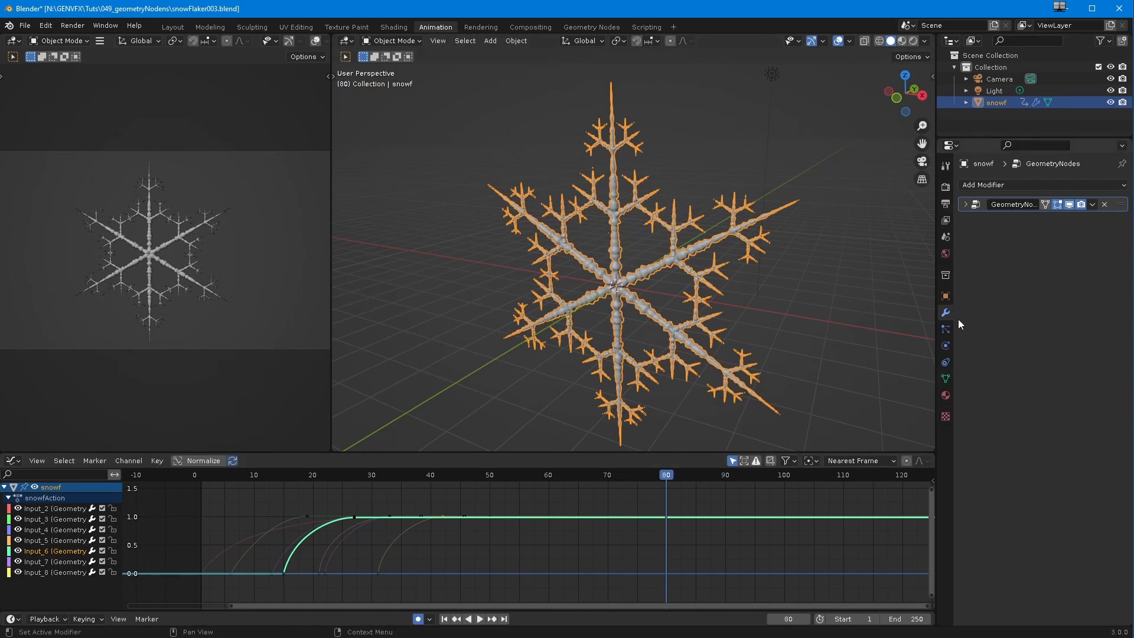
click(945, 297)
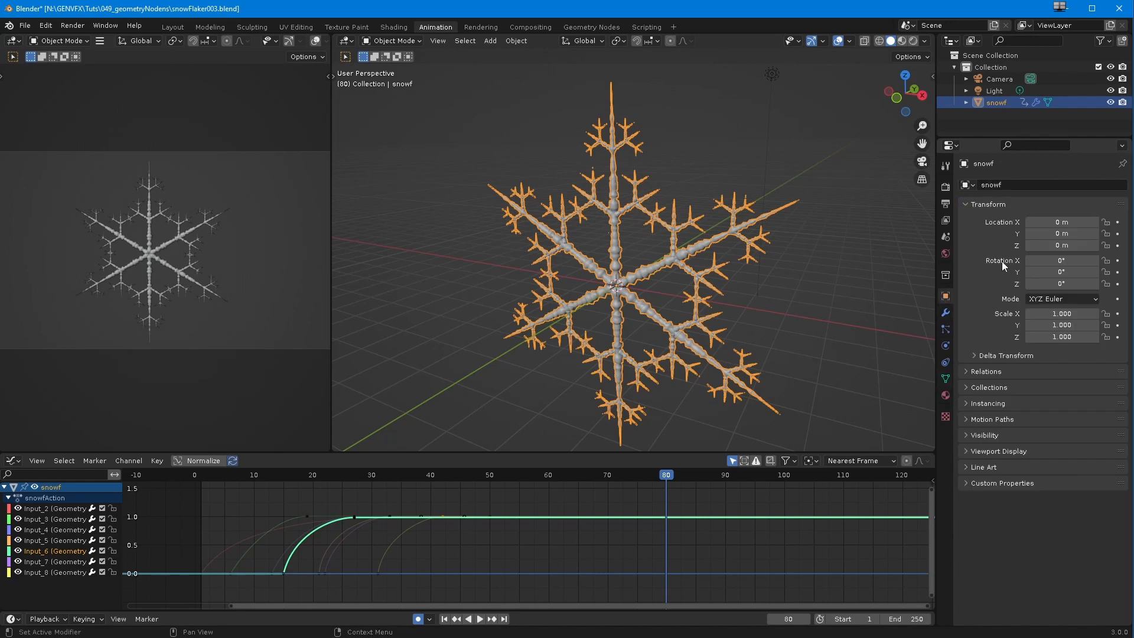
right_click(1054, 271)
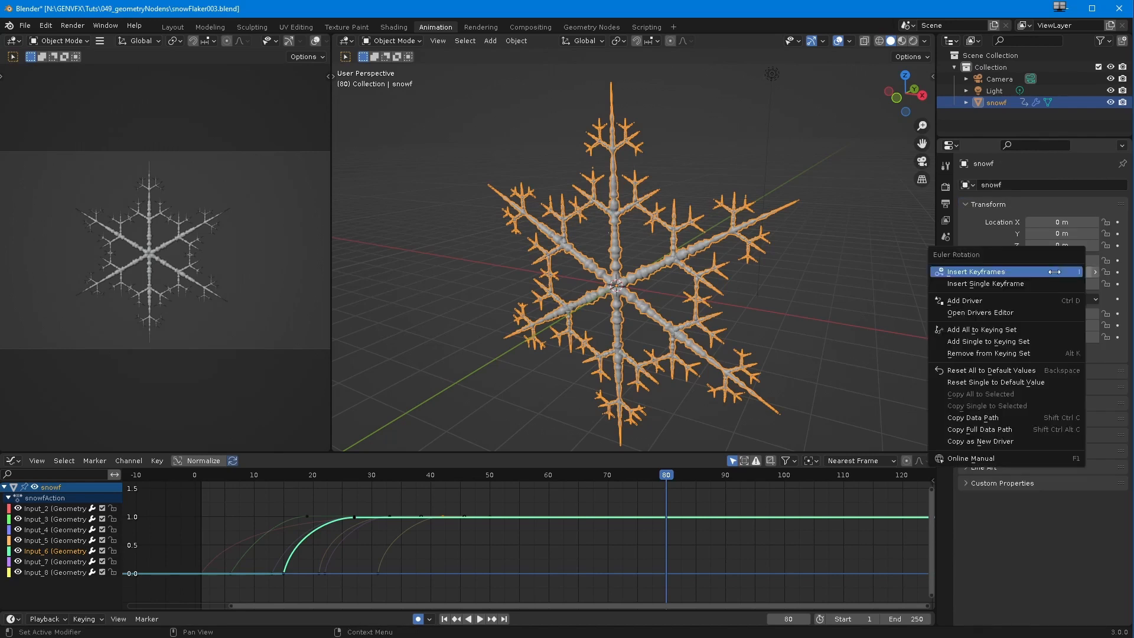
click(1052, 267)
drag(661, 477, 201, 487)
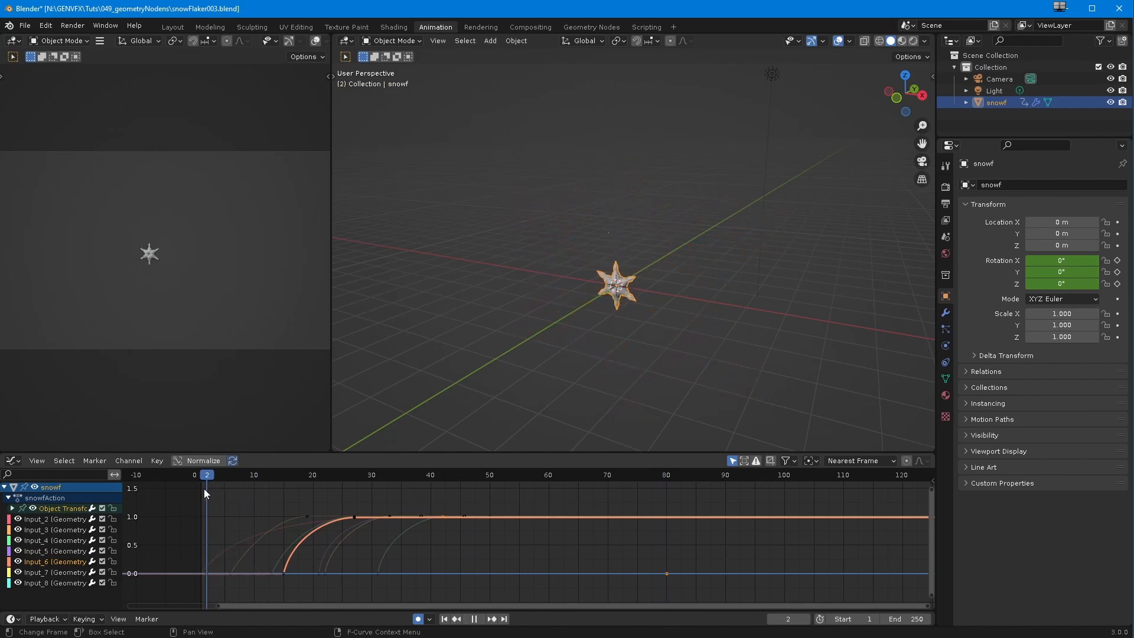
Step: Keyframe the snowflake's Y rotation at about -168° on frame 1 and its Z rotation at about -70° on frame 13
drag(1079, 274, 260, 287)
key(space)
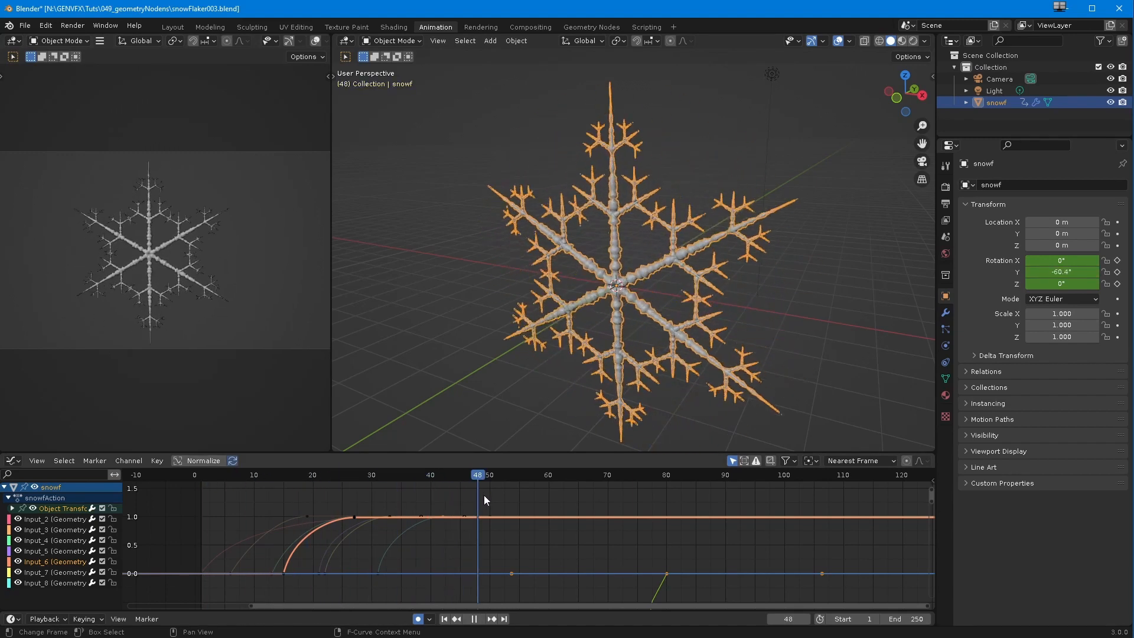
drag(498, 474, 271, 471)
key(space)
drag(1045, 286, 618, 282)
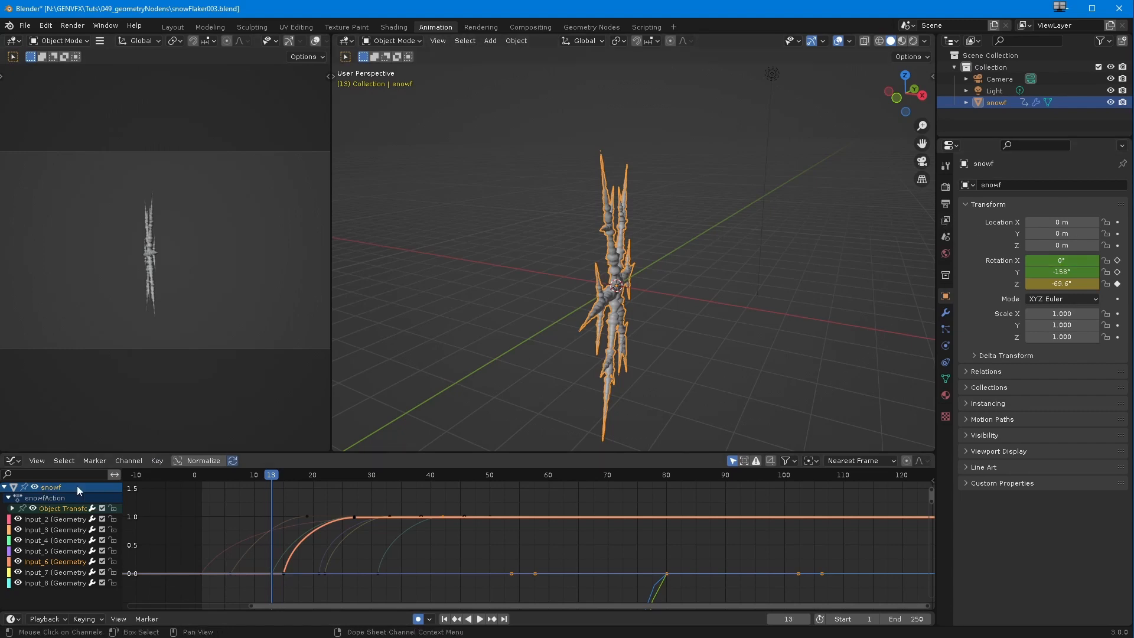
Step: Hide the snowflake's growth input curves and frame the X, Y and Z rotation curves in the graph
click(12, 509)
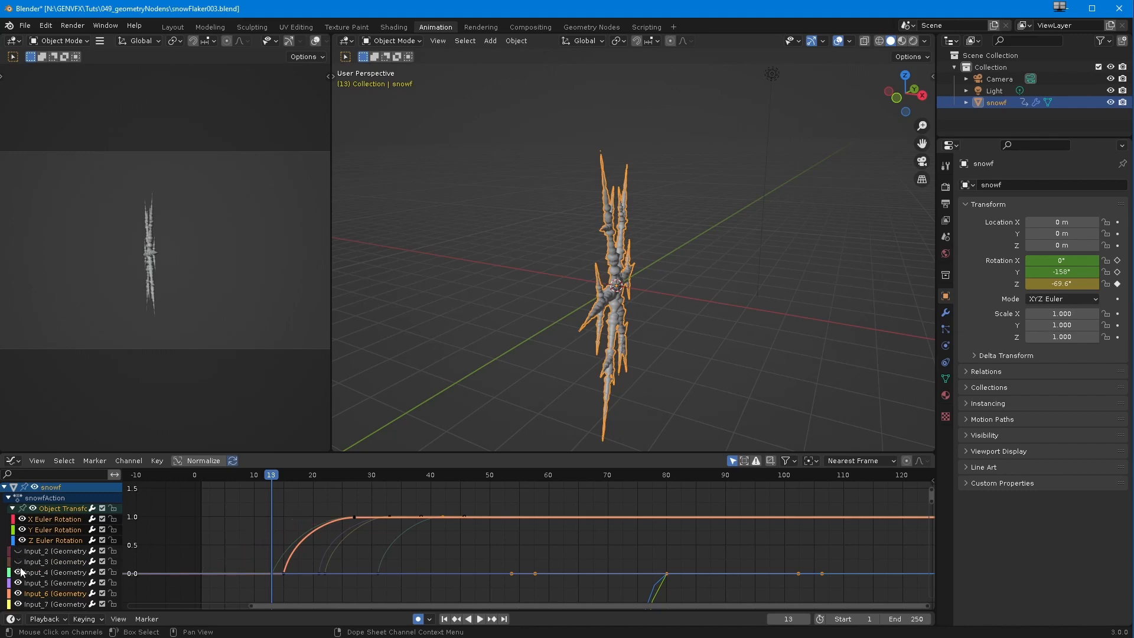
click(18, 594)
click(18, 604)
scroll(68, 549, down, 2)
click(17, 594)
scroll(16, 592, up, 2)
click(52, 534)
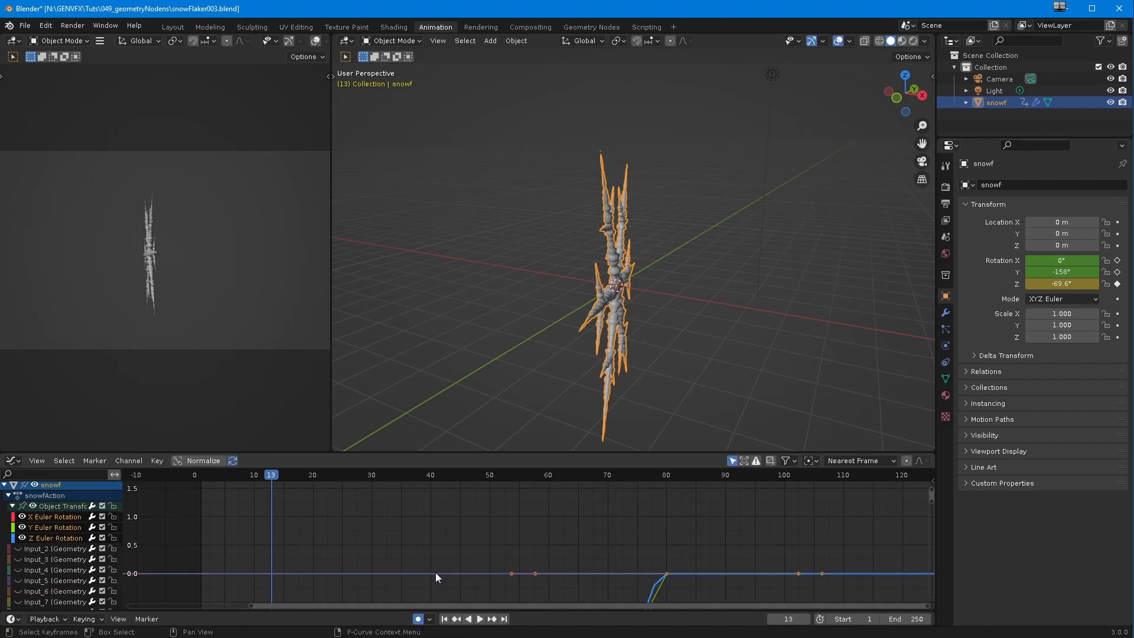
key(Home)
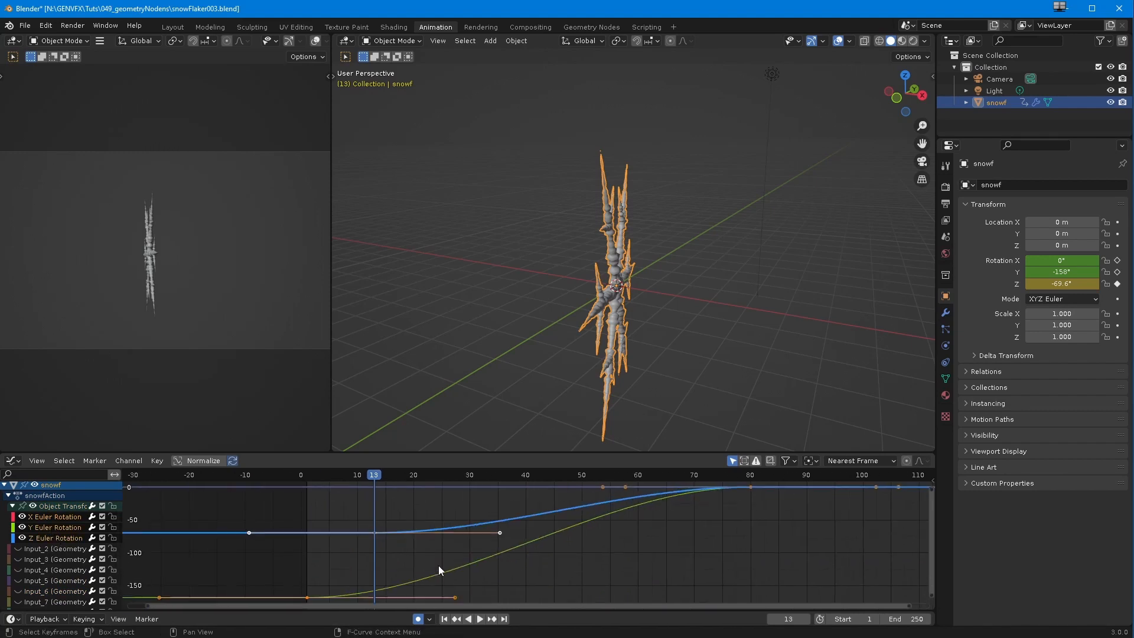
Step: Steepen the start of the Z rotation curve and move its first keyframe to frame 1
drag(258, 498, 350, 579)
click(484, 530)
drag(500, 531, 470, 490)
key(ctrl+z)
key(ctrl+z)
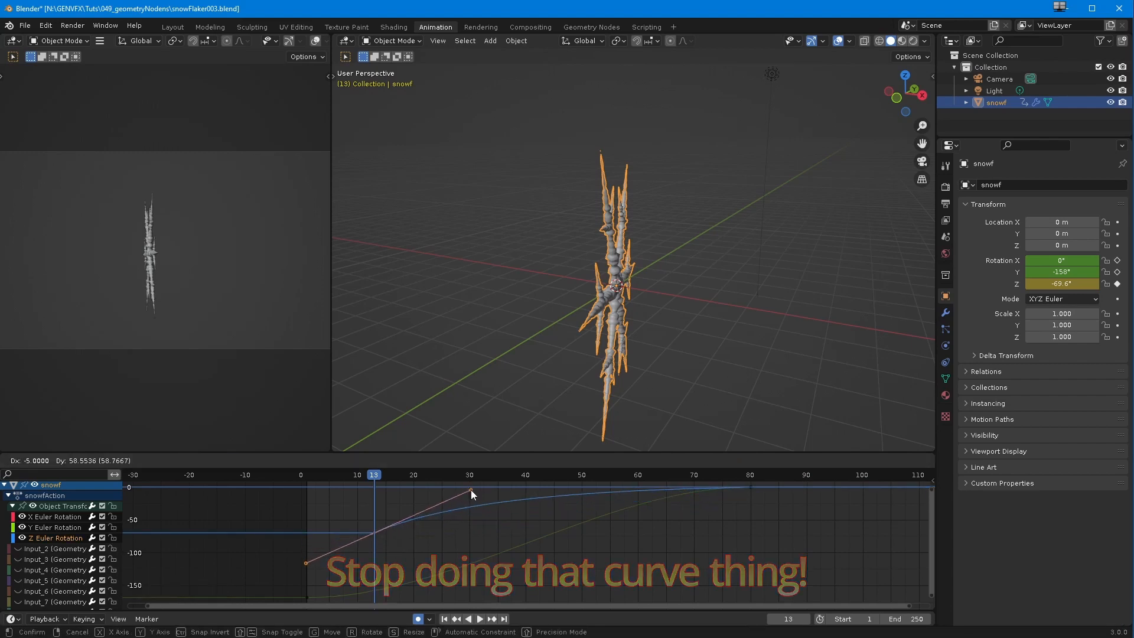
drag(374, 534, 307, 533)
middle_drag(326, 552, 339, 525)
Step: Steepen the start of the Y rotation curve so the spin eases out towards frame 80
drag(278, 552, 325, 592)
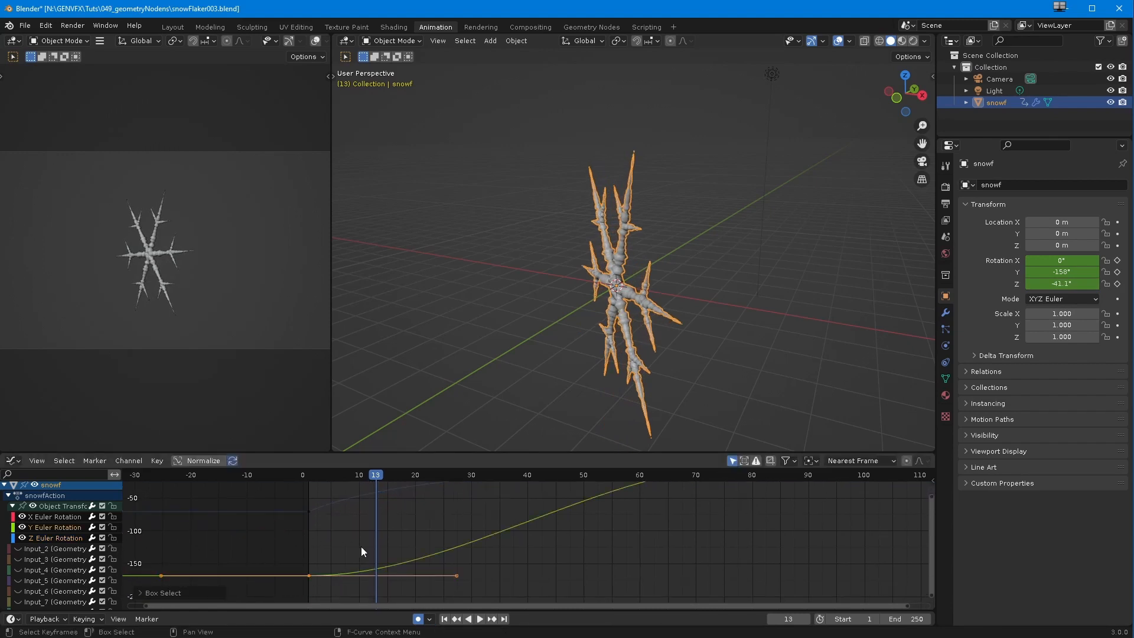
middle_drag(361, 547, 346, 549)
drag(442, 576, 346, 394)
ctrl+middle_drag(318, 528, 394, 540)
drag(412, 487, 412, 506)
Step: Play the animation from its start to review the eased snowflake rotation
drag(420, 474, 249, 473)
click(480, 619)
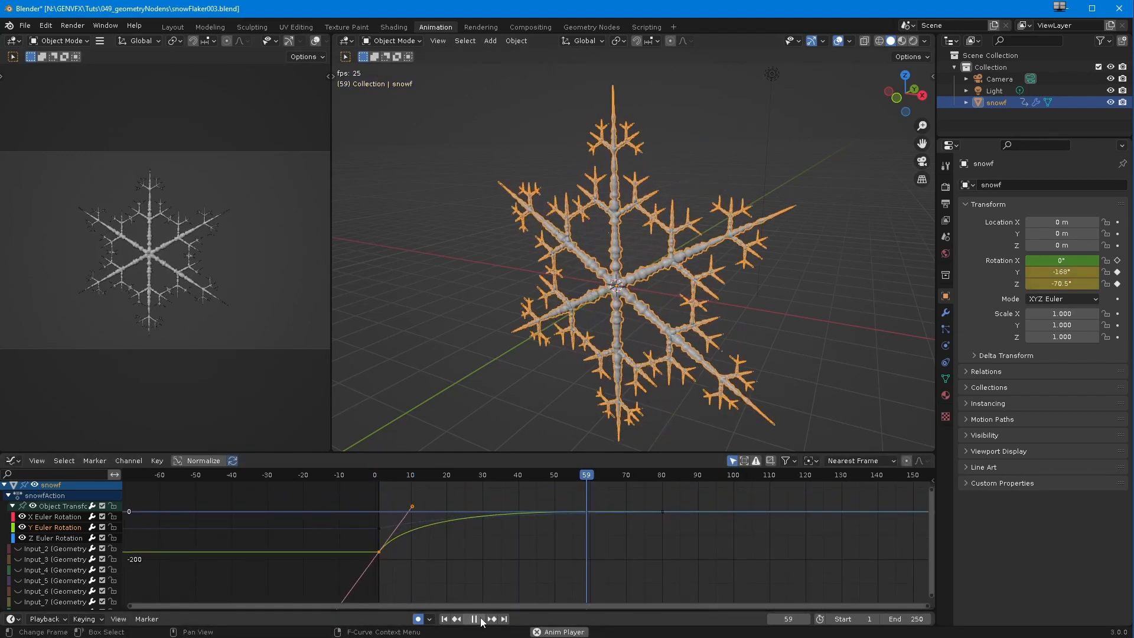
click(479, 619)
Step: Shorten the start handle of the Z rotation curve and raise its first keyframe to about -25°
click(379, 528)
drag(441, 512, 444, 506)
drag(348, 493, 696, 566)
drag(22, 517, 22, 527)
ctrl+middle_drag(530, 575, 614, 531)
drag(401, 502, 356, 501)
drag(356, 475, 418, 481)
click(34, 539)
drag(356, 501, 318, 541)
drag(300, 557, 300, 514)
drag(22, 517, 22, 527)
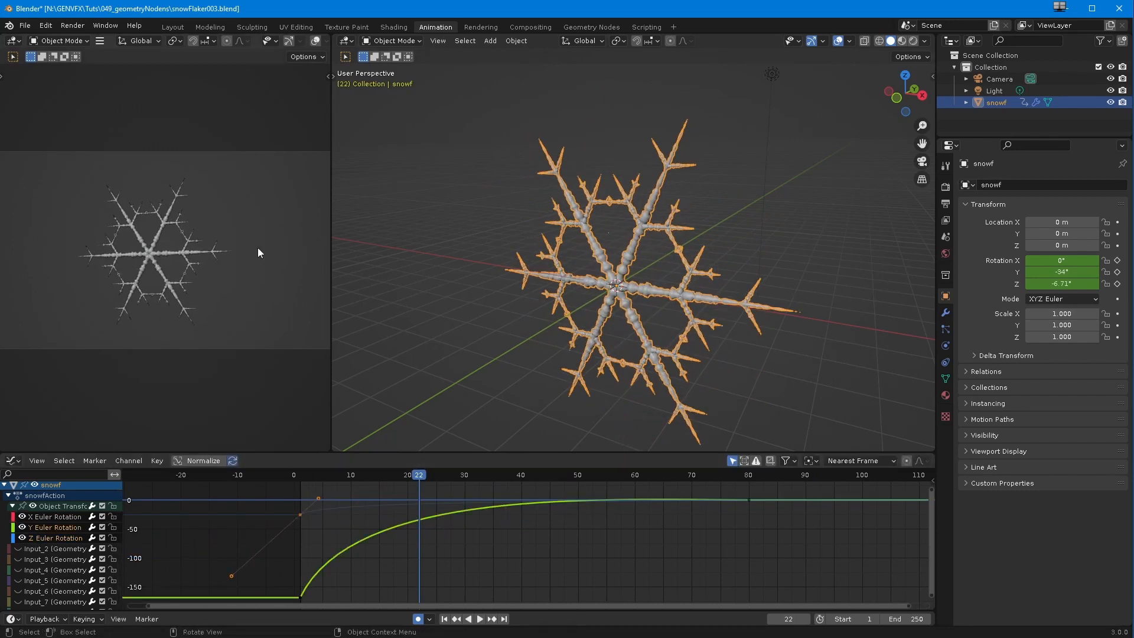
Step: Isolate the Y rotation curve and make the handle of its first keyframe steeper
key(space)
Step: Play the animation from the first frame and set its end frame to 100
key(space)
click(22, 516)
click(22, 538)
ctrl+middle_drag(354, 579, 296, 543)
mouse_move(317, 535)
mouse_down()
mouse_move(308, 544)
mouse_move(334, 534)
mouse_up()
ctrl+middle_drag(312, 537, 285, 569)
click(285, 569)
key(a)
ctrl+middle_drag(352, 512, 311, 550)
drag(407, 534, 403, 540)
ctrl+middle_drag(390, 566, 437, 525)
click(444, 618)
click(479, 620)
key(space)
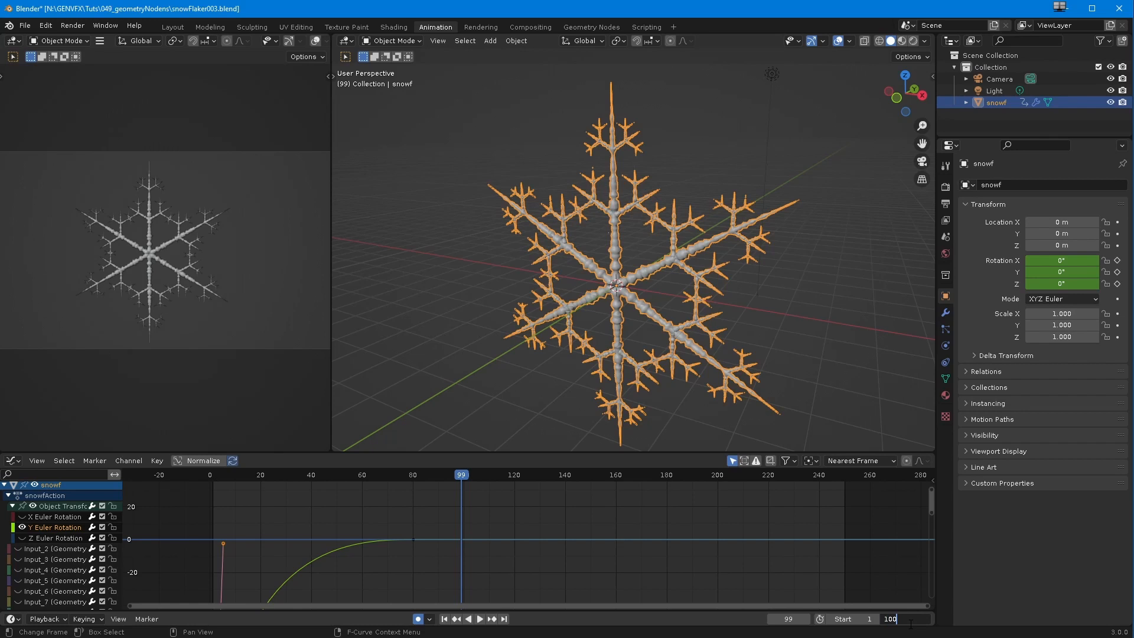
key(Return)
ctrl+middle_drag(247, 549, 402, 554)
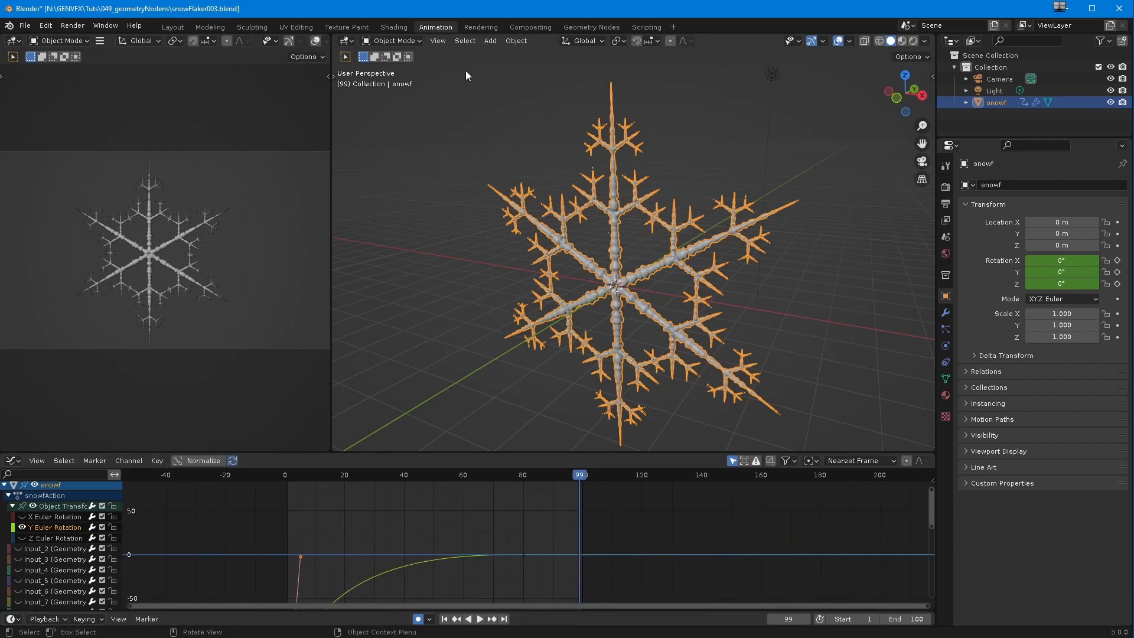
Step: Open the shading workspace and bring the snowflake material's node graph into view
click(401, 29)
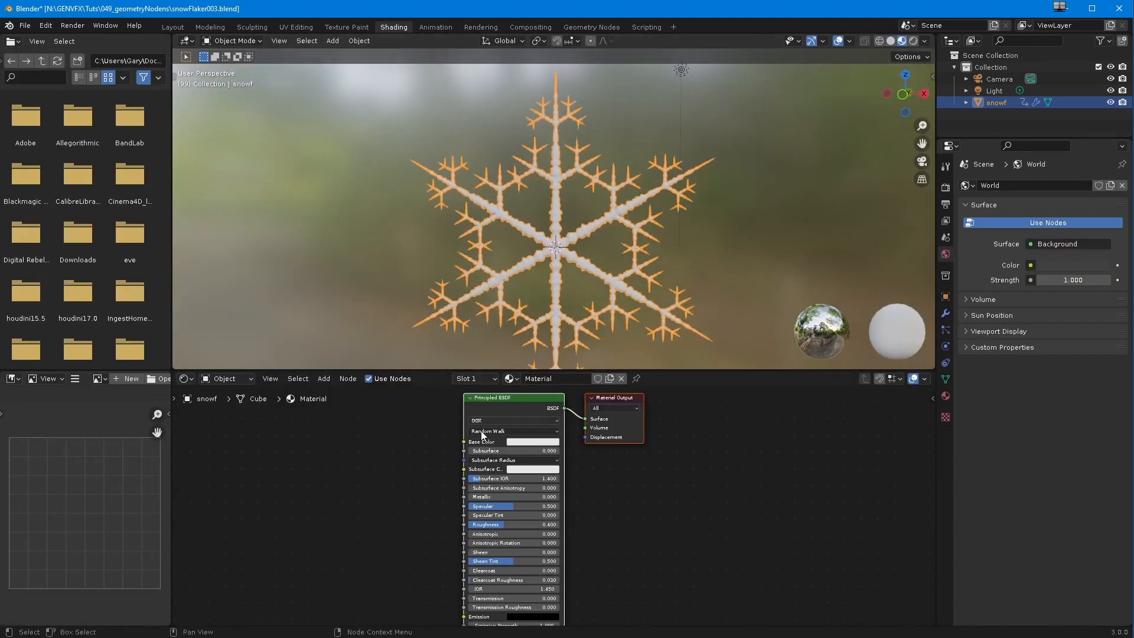
scroll(469, 456, down, 2)
click(361, 442)
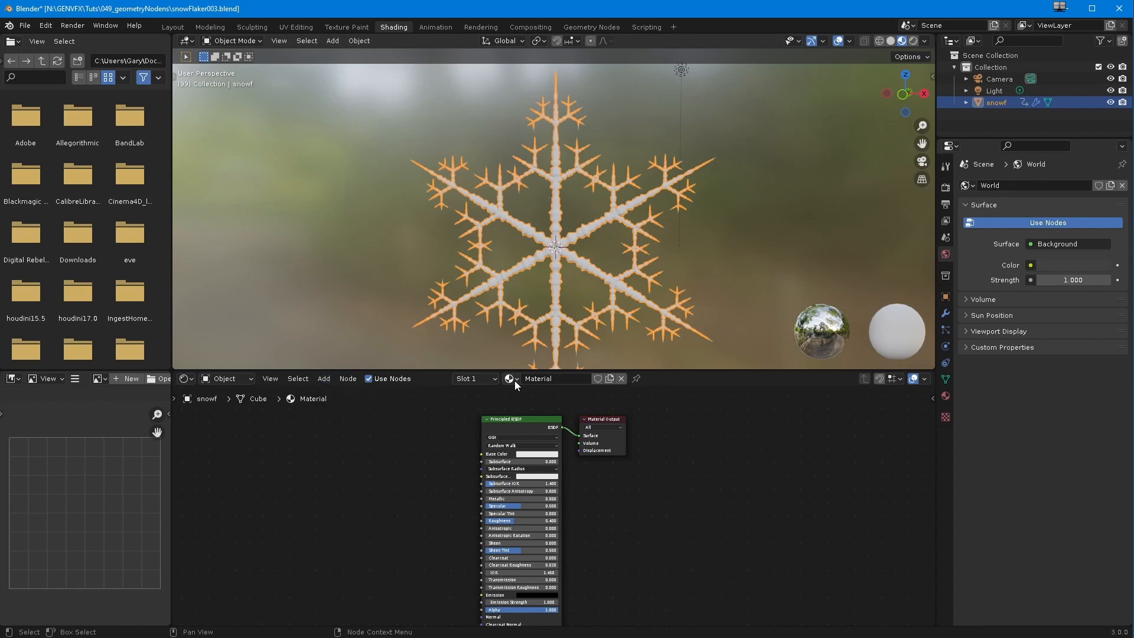
Step: Add a second Principled BSDF node to the snowflake's material graph and delete it again
click(324, 378)
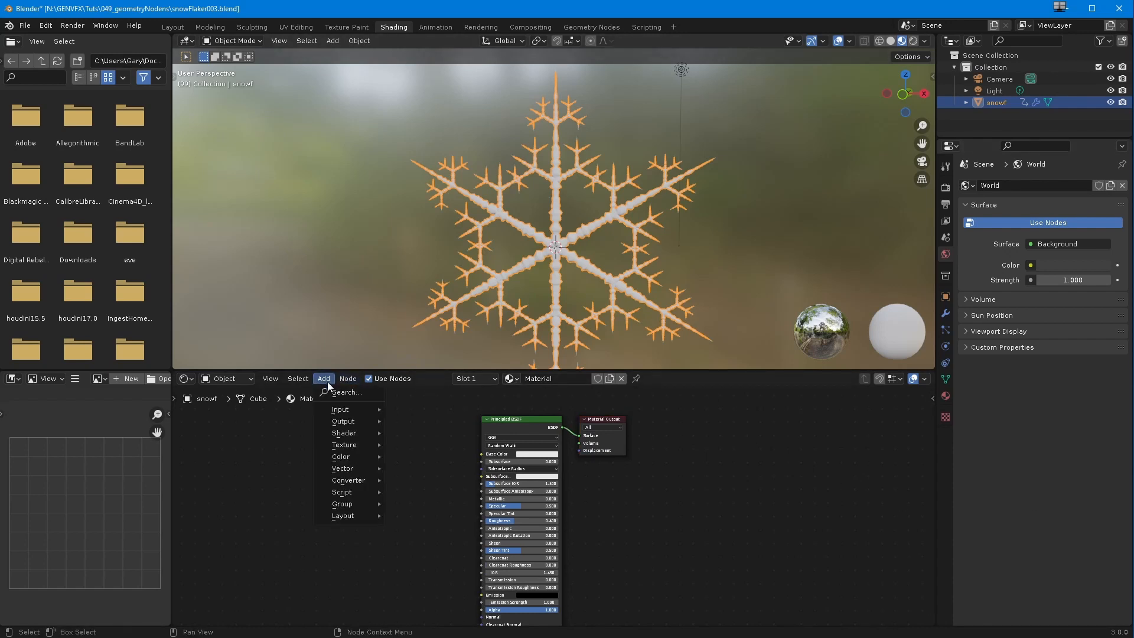
mouse_move(344, 433)
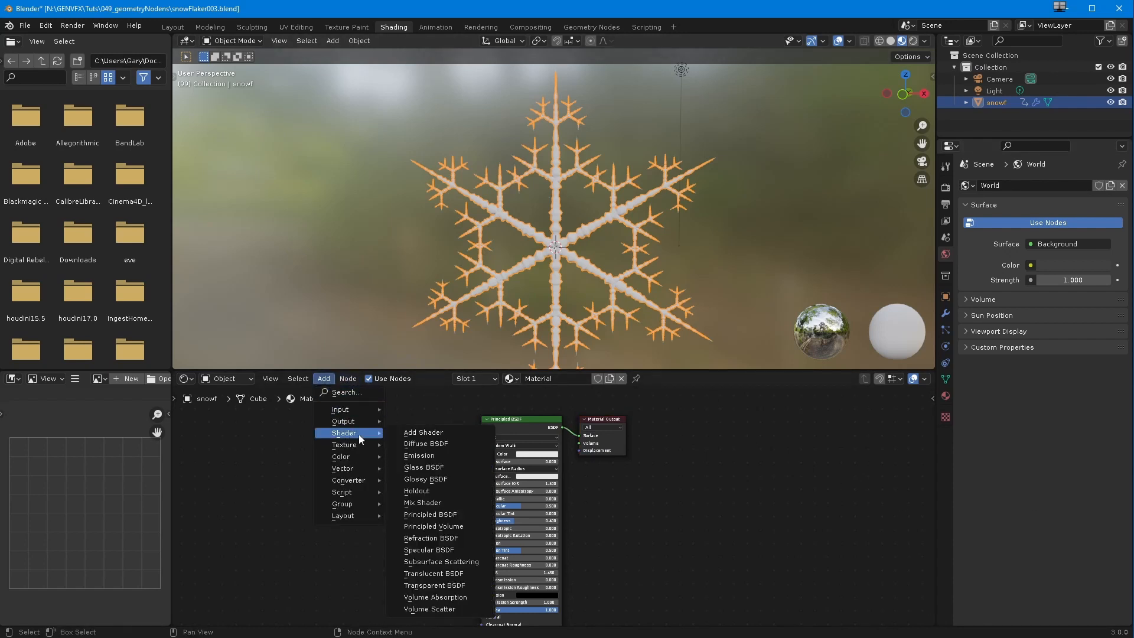
click(417, 518)
click(454, 450)
drag(438, 442, 516, 412)
drag(441, 441, 735, 480)
click(529, 430)
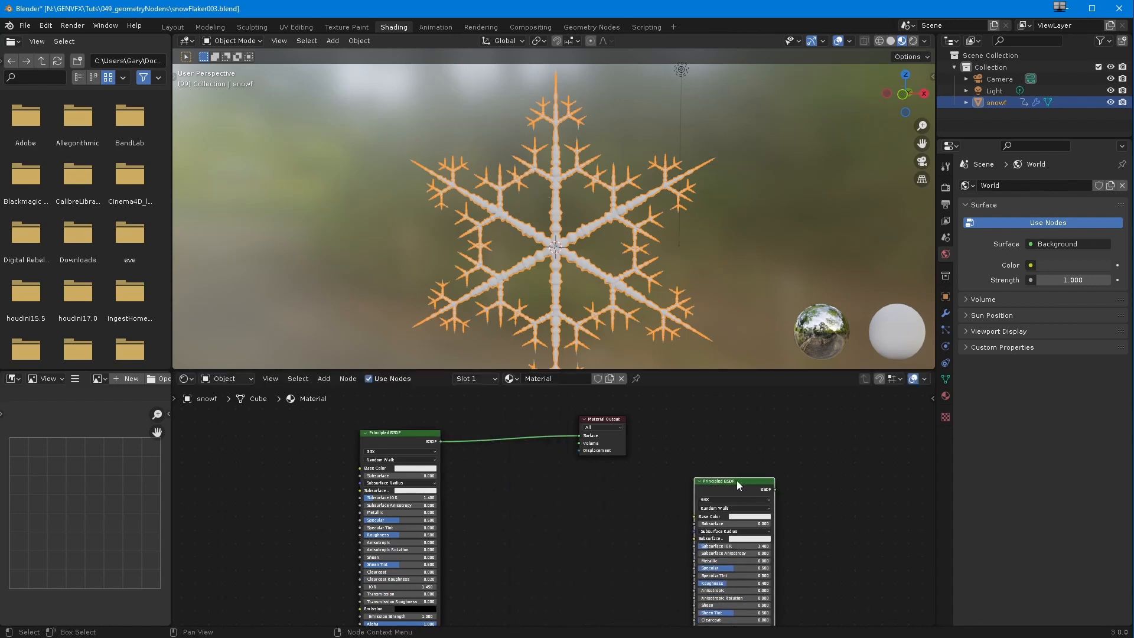
key(x)
Step: Set the Principled BSDF's base color to blue-violet and rearrange the shader and Material Output nodes
scroll(594, 483, up, 2)
drag(345, 415, 488, 413)
scroll(476, 480, down, 1)
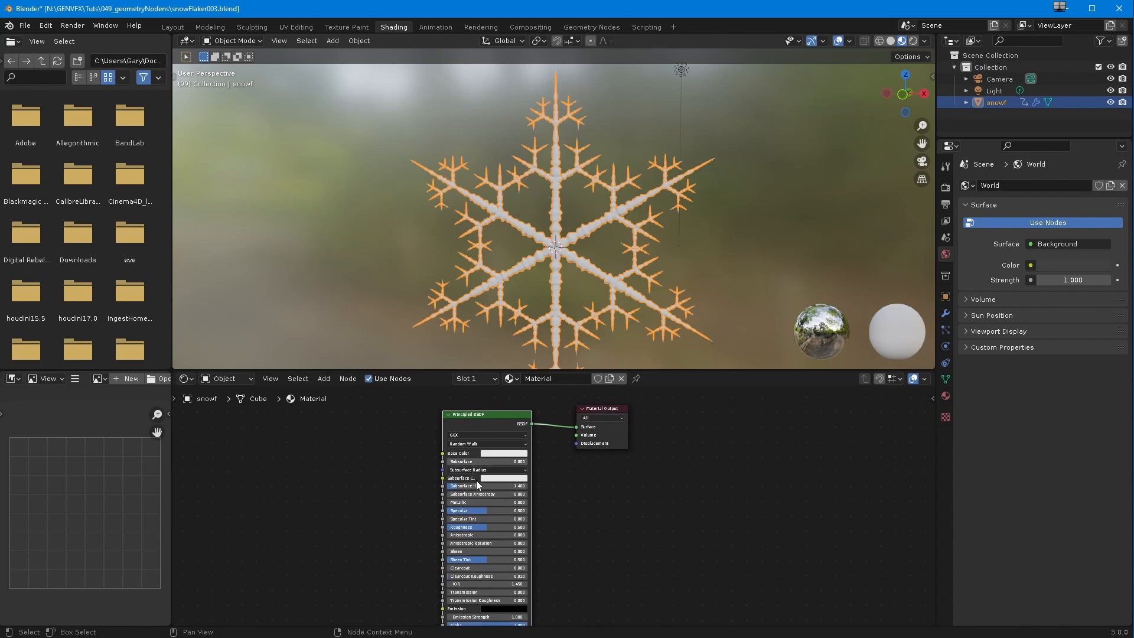
drag(603, 417, 630, 429)
scroll(497, 457, down, 1)
click(497, 457)
drag(514, 387, 523, 371)
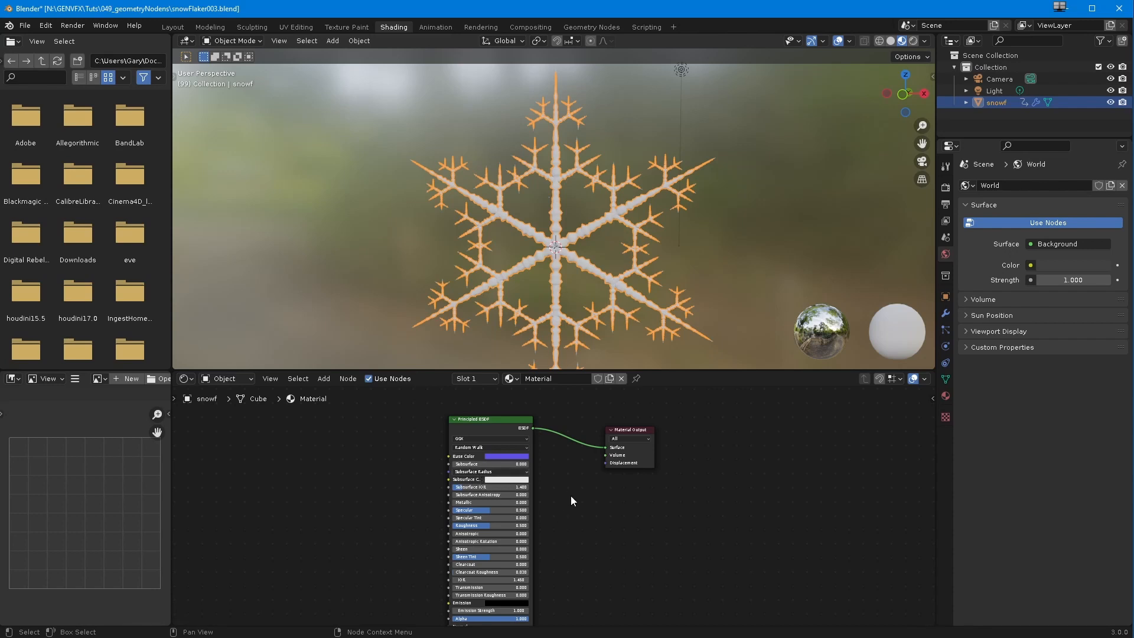
drag(623, 433, 674, 464)
drag(479, 422, 571, 422)
scroll(574, 414, down, 1)
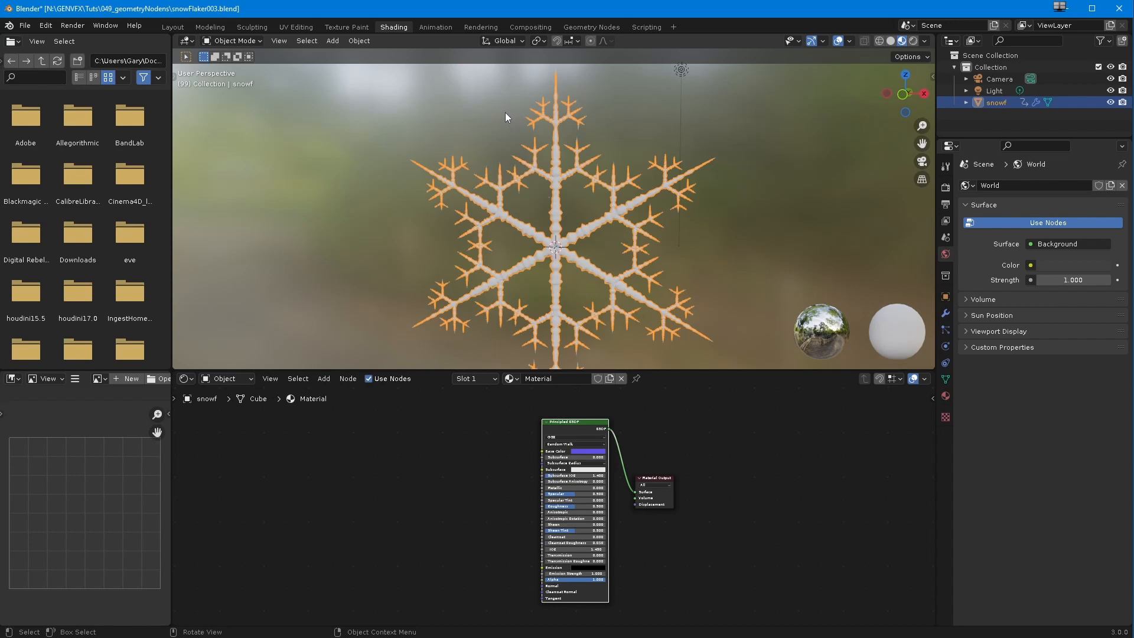
Step: Open the snowflake's geometry node tree and make room between the final Join Geometry and Group Output nodes
click(589, 27)
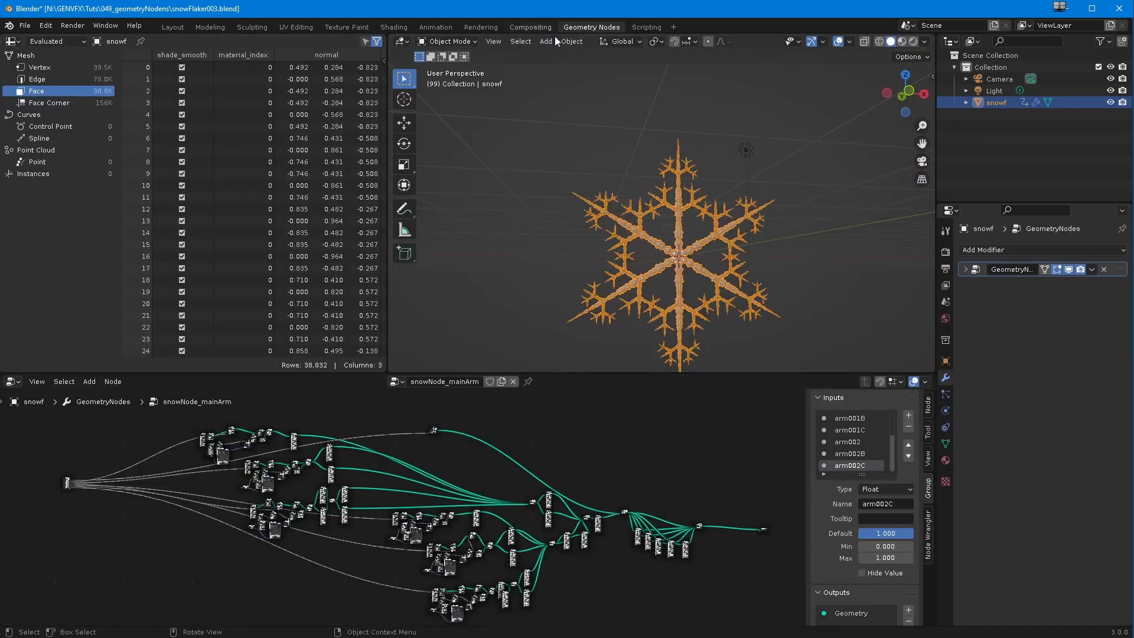
middle_drag(505, 517, 461, 498)
scroll(594, 489, up, 8)
middle_drag(595, 488, 107, 461)
scroll(269, 467, up, 6)
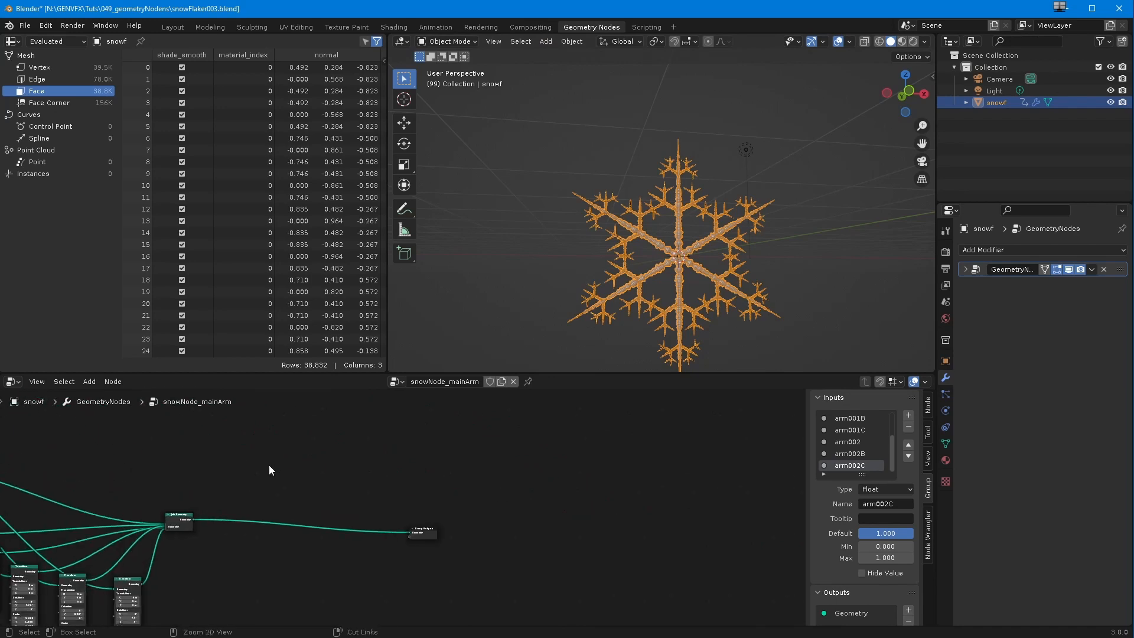
drag(417, 528, 490, 515)
scroll(392, 527, up, 7)
middle_drag(383, 497, 542, 470)
drag(165, 488, 182, 492)
Step: Insert a Set Material node between Join Geometry and Group Output and assign the material named Material
click(89, 381)
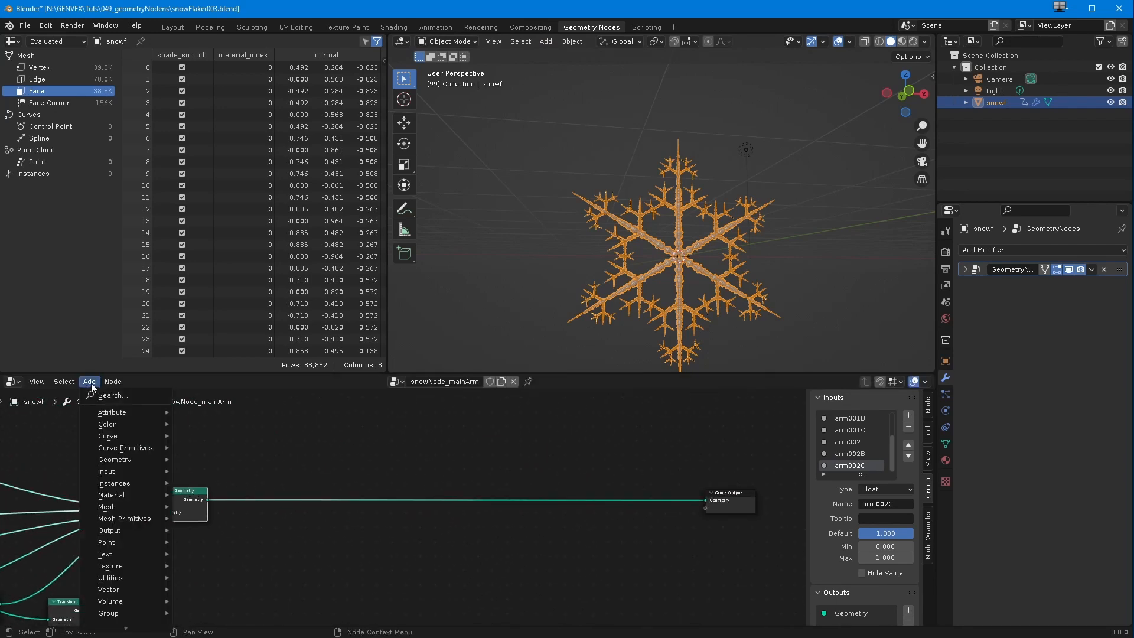
mouse_move(111, 548)
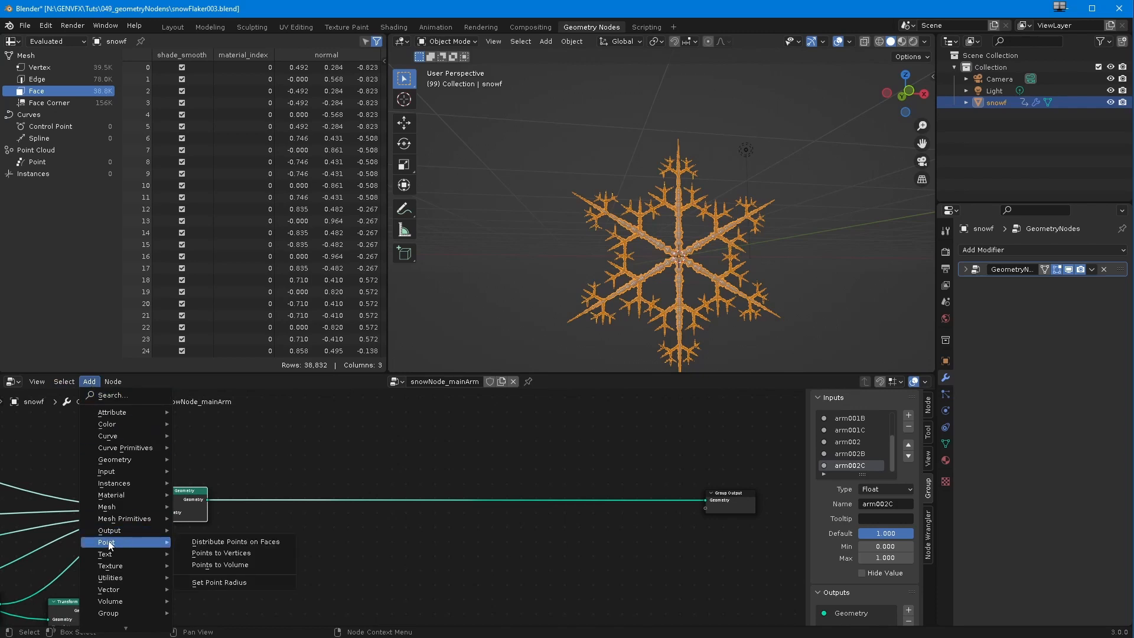
mouse_move(112, 496)
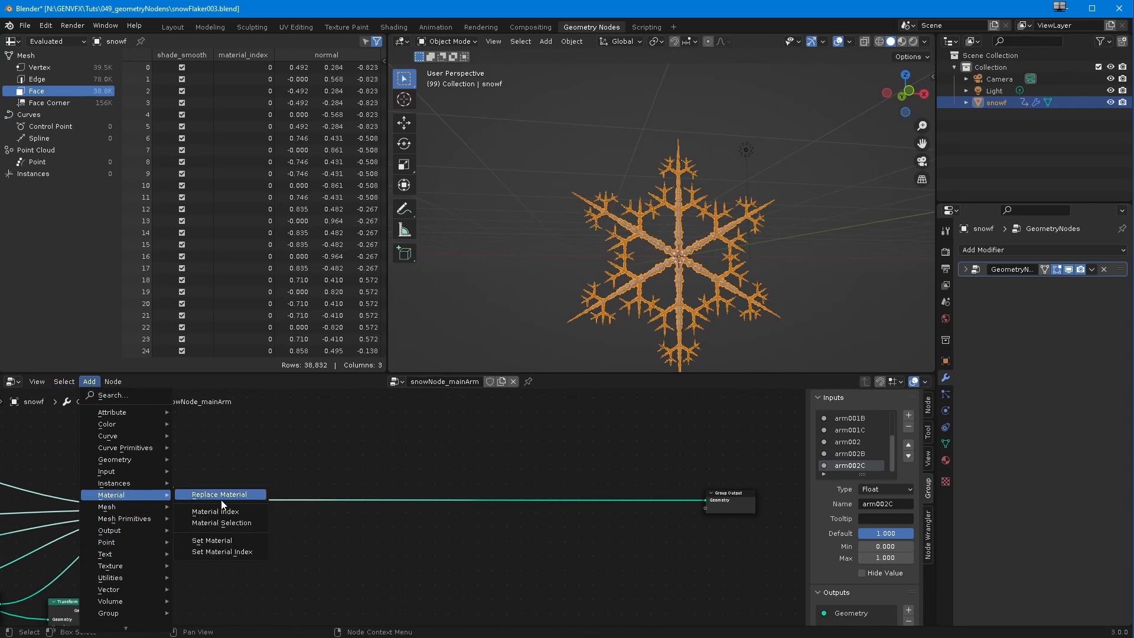
click(211, 540)
click(354, 536)
scroll(356, 531, up, 2)
click(369, 543)
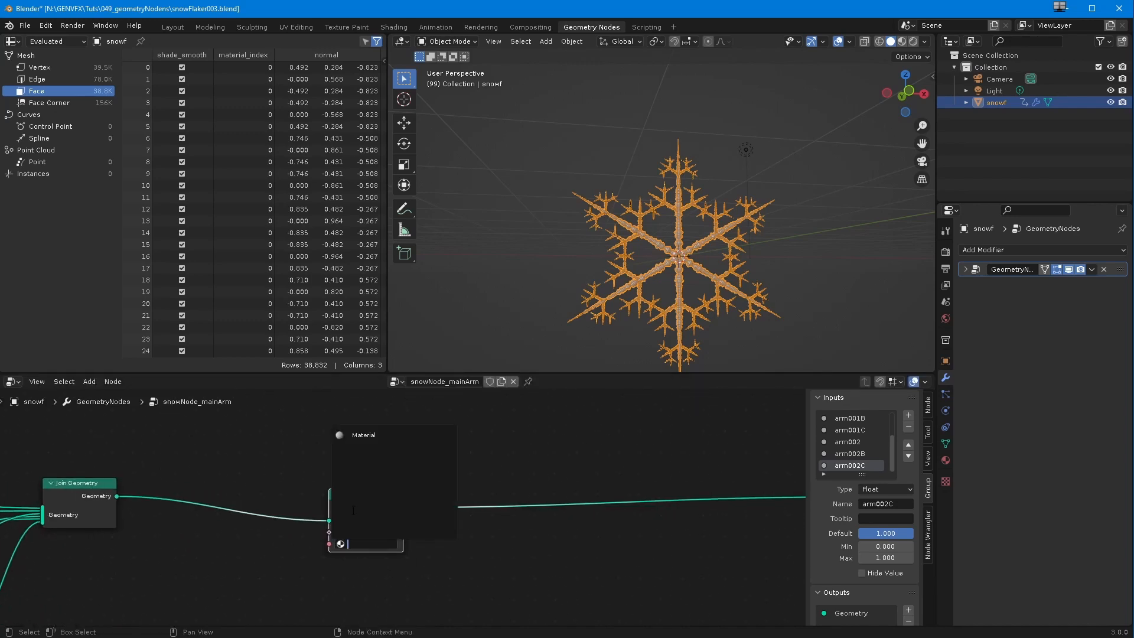
click(363, 434)
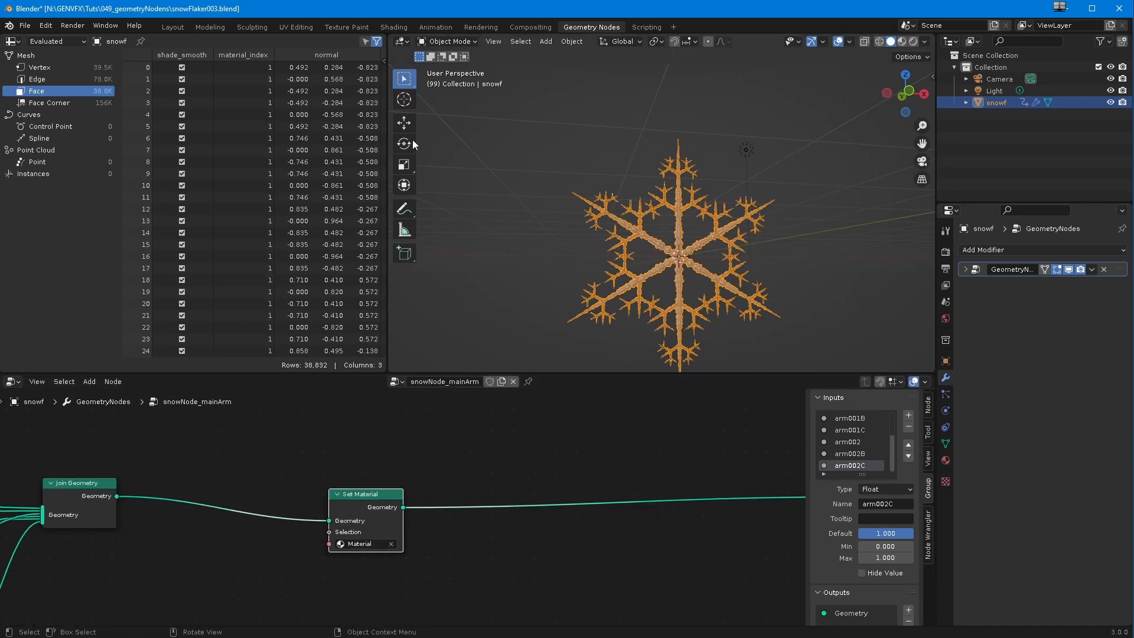
Step: Return to the shading workspace, move Material Output away from the shader and inspect the coloured snowflake from several angles
click(393, 27)
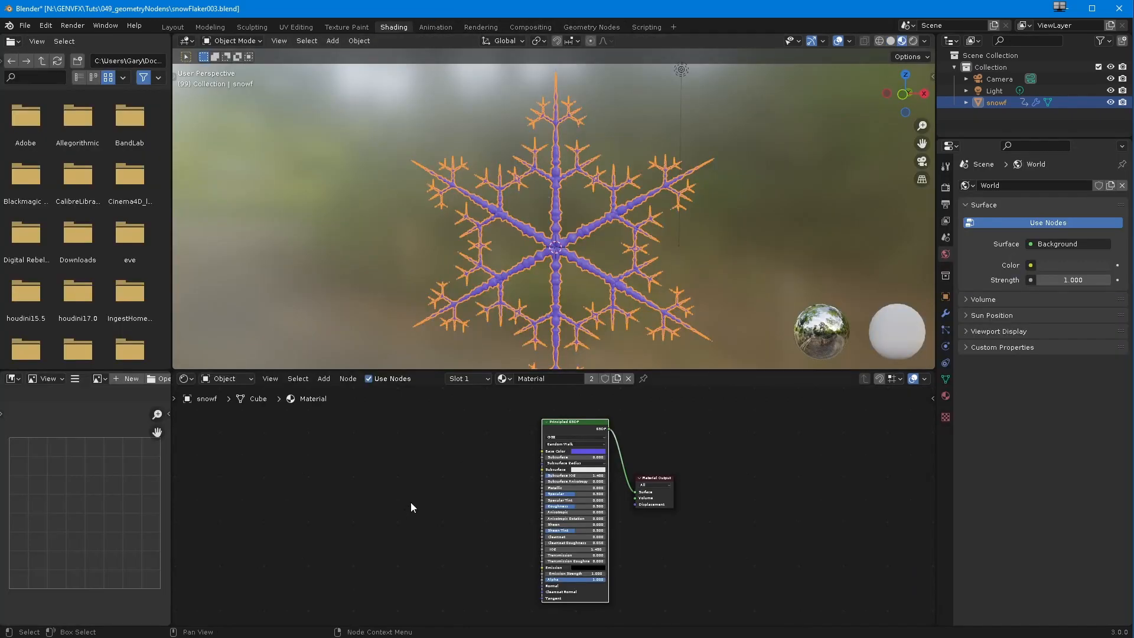
scroll(388, 517, up, 3)
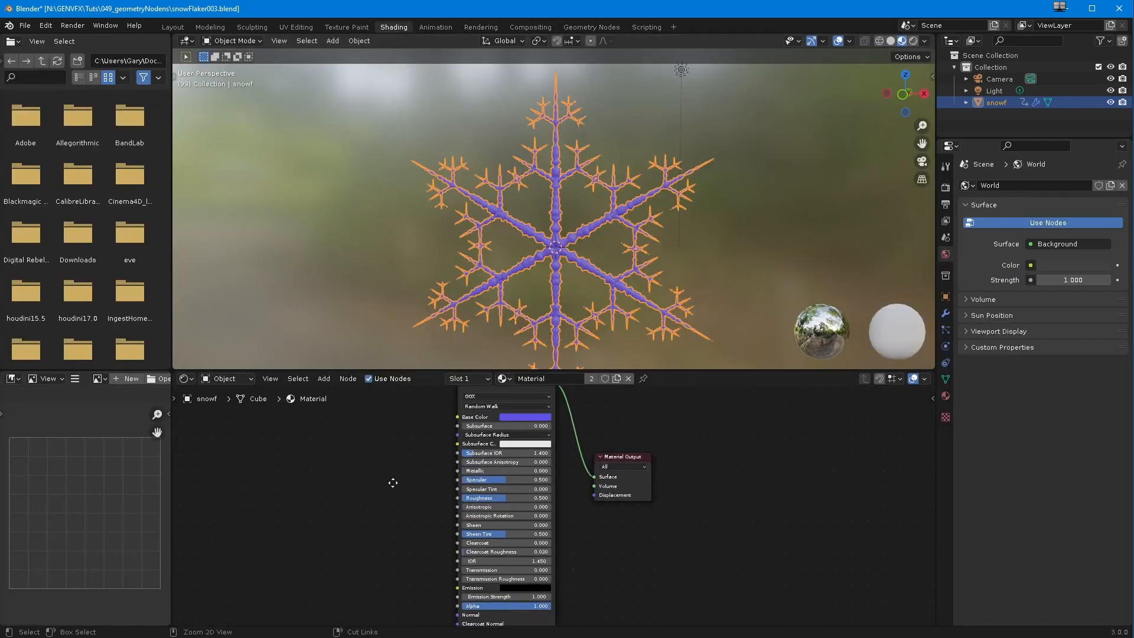
drag(634, 443, 747, 449)
scroll(629, 500, down, 3)
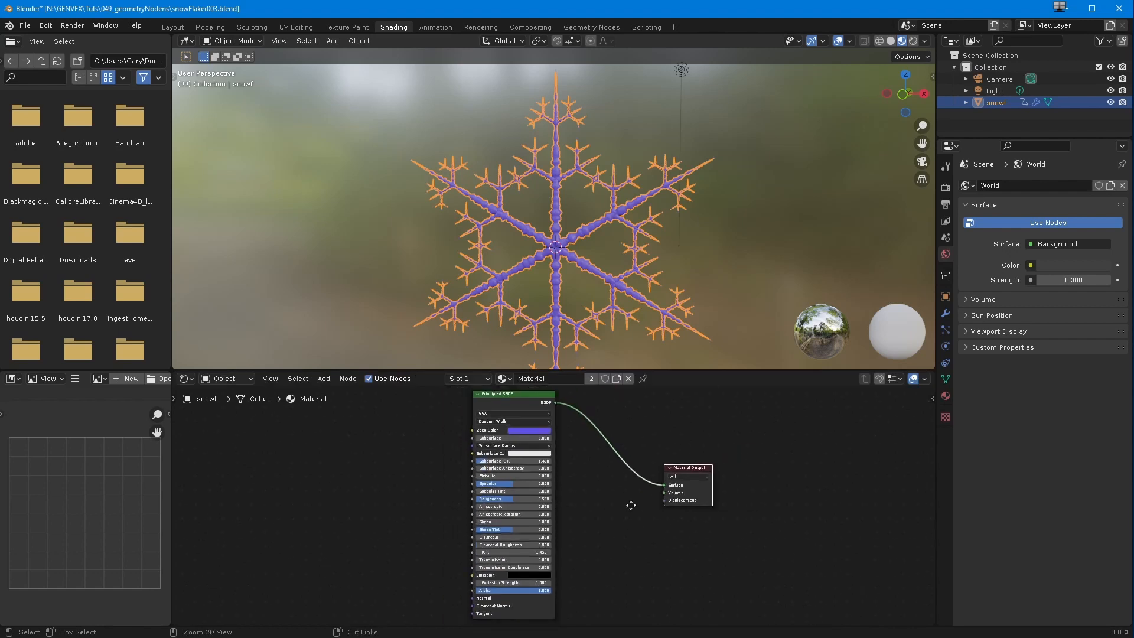
middle_drag(628, 481, 641, 535)
middle_drag(535, 225, 496, 223)
scroll(496, 222, up, 5)
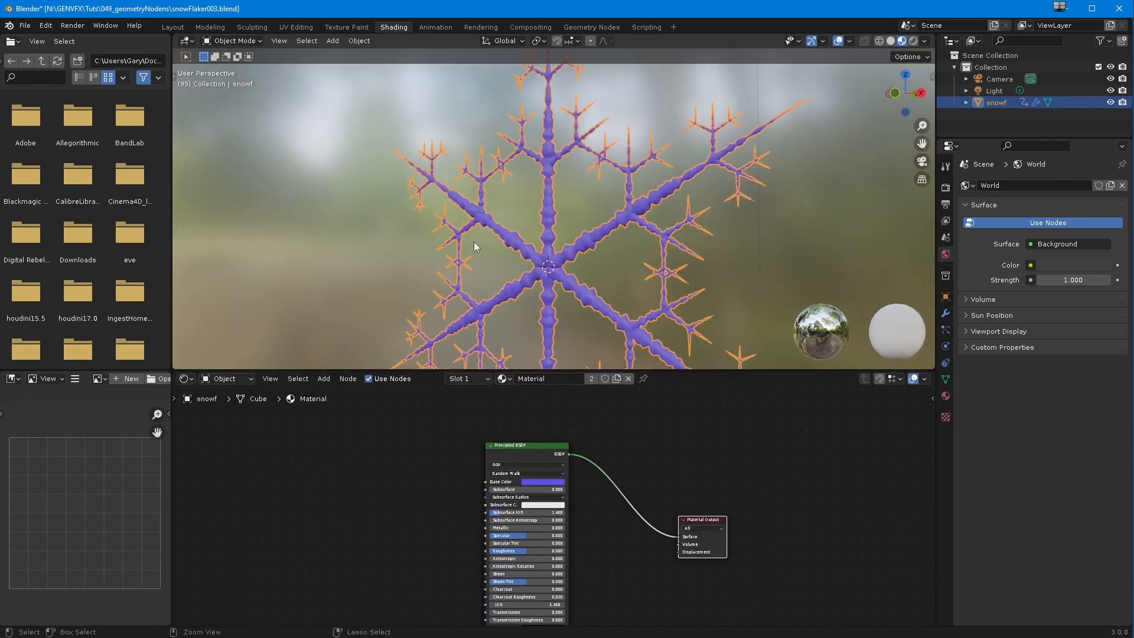
mouse_move(500, 267)
ctrl+middle_down()
mouse_move(486, 213)
mouse_move(479, 268)
ctrl+middle_up()
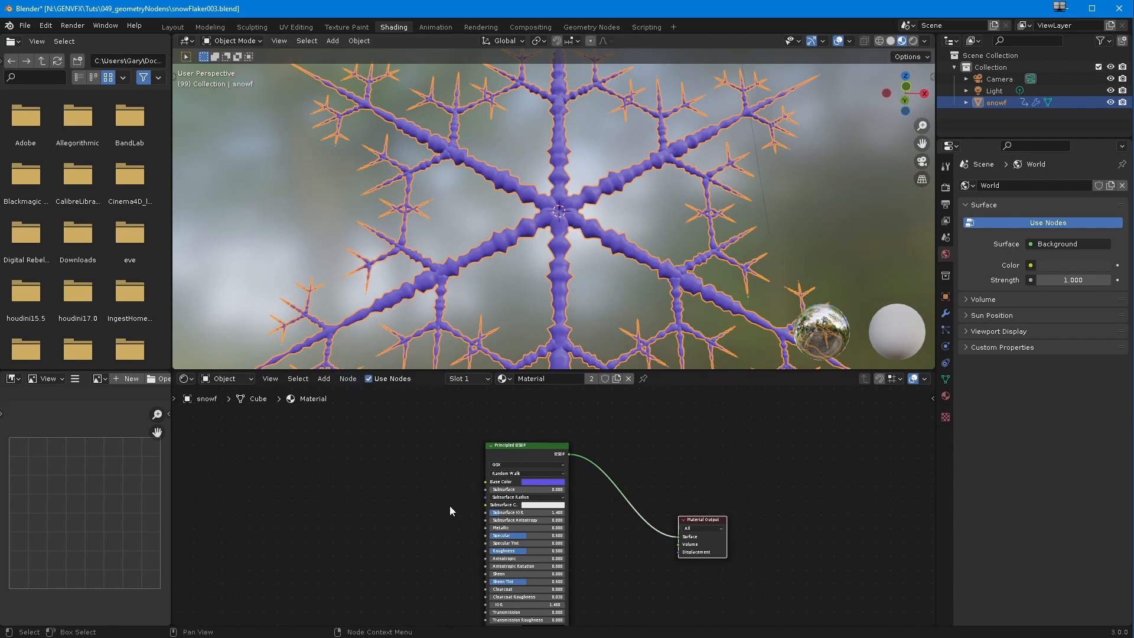
Step: Change the Principled BSDF's base color to a muted grey-blue
scroll(450, 529, up, 2)
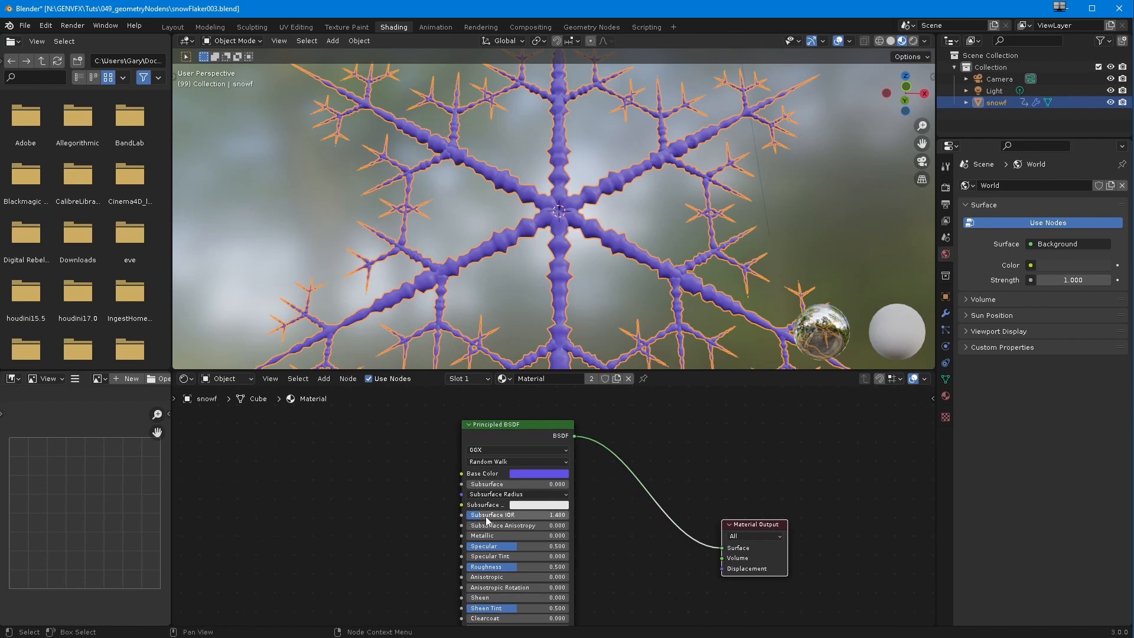
scroll(478, 522, down, 2)
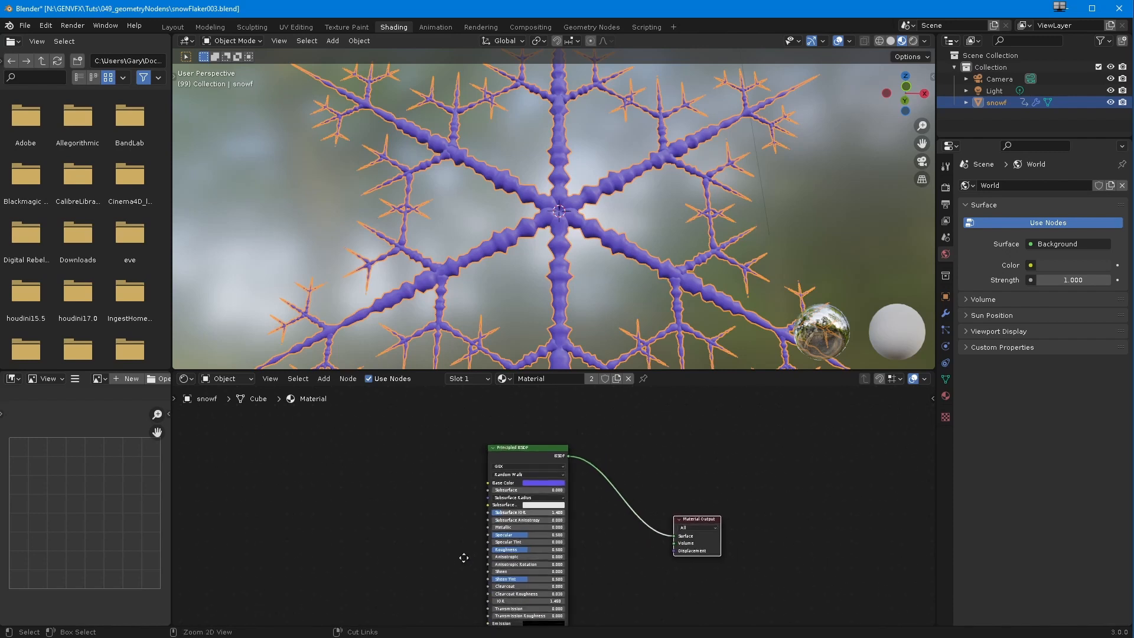
scroll(479, 524, up, 3)
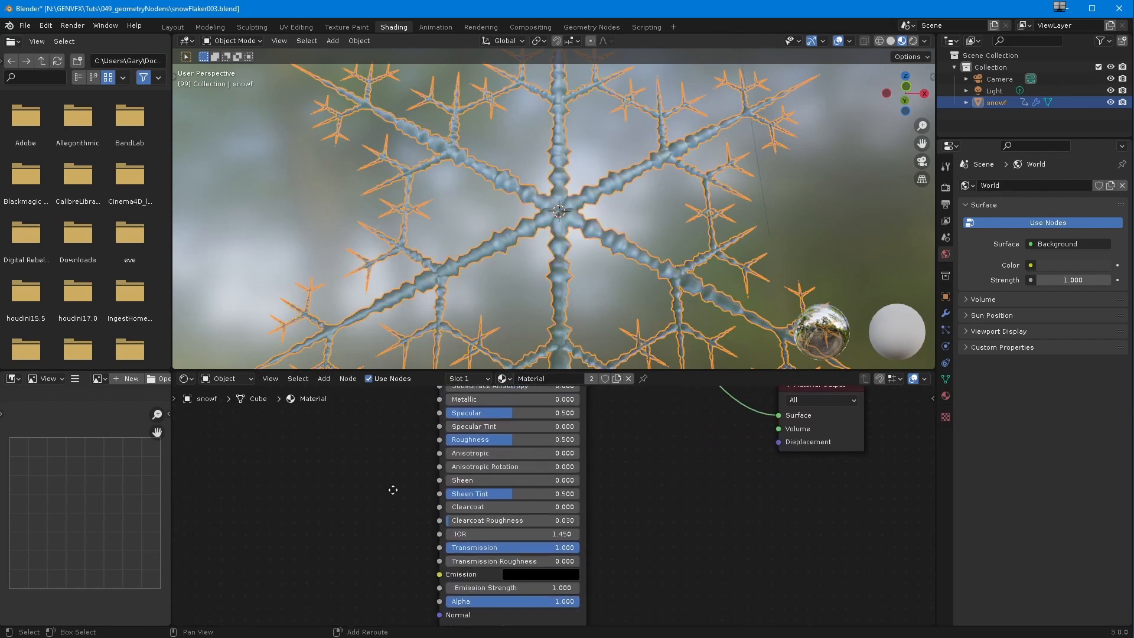
middle_drag(392, 488, 412, 562)
Step: Enable Screen Space Reflections with Refraction in the Eevee render settings and view the snowflake's centre up close
click(945, 188)
click(973, 332)
click(966, 332)
click(1029, 350)
middle_drag(755, 195, 520, 177)
ctrl+middle_drag(519, 177, 447, 401)
click(447, 402)
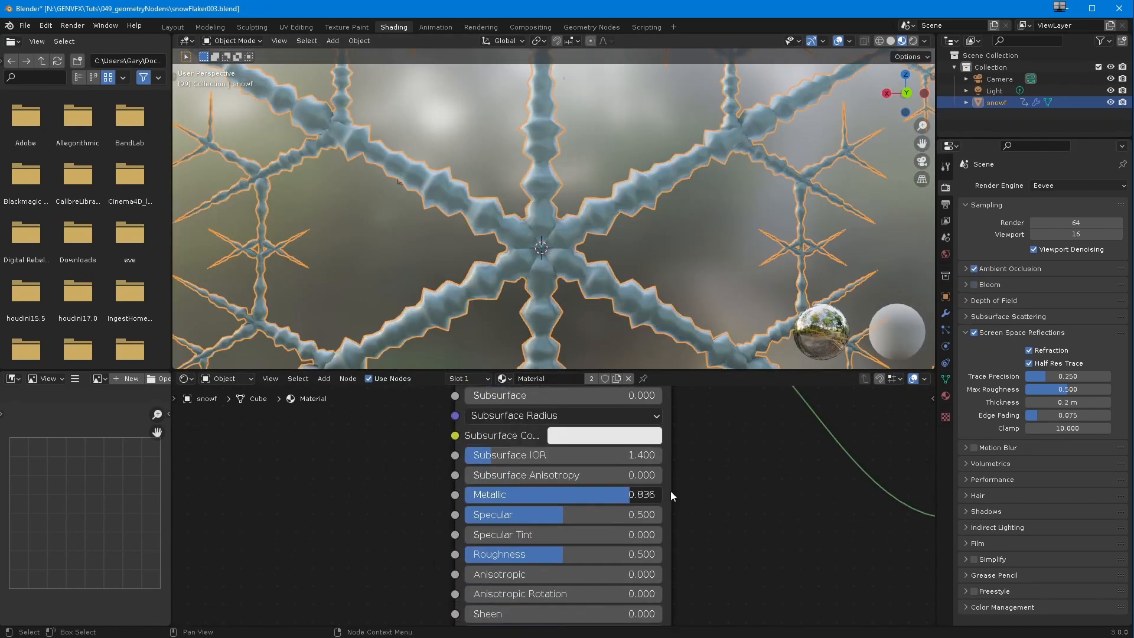
click(333, 41)
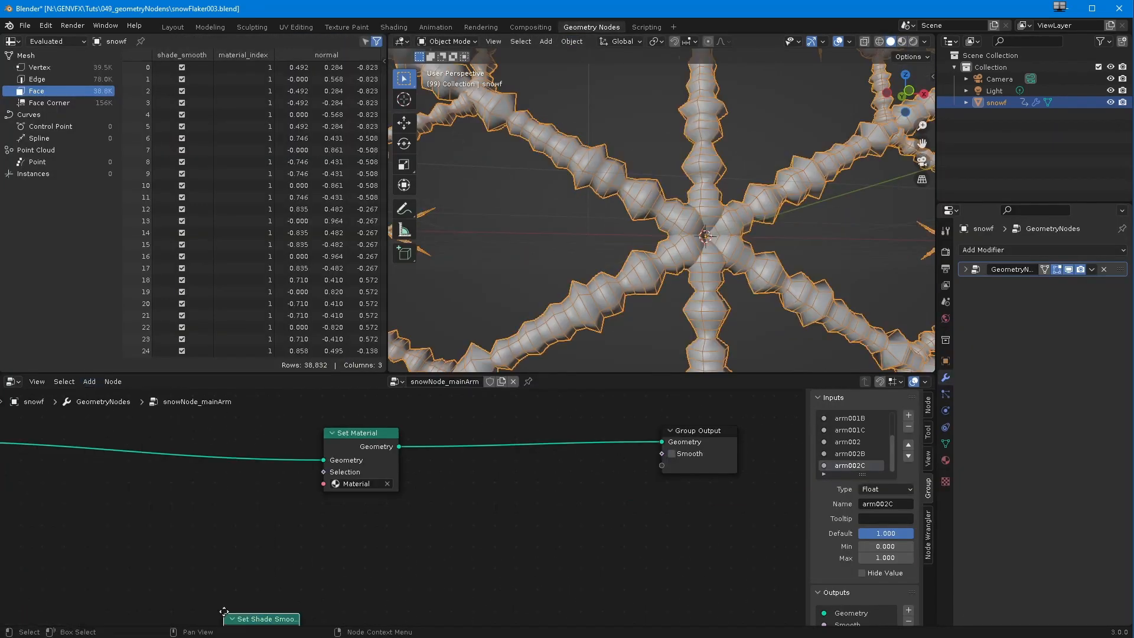
click(476, 440)
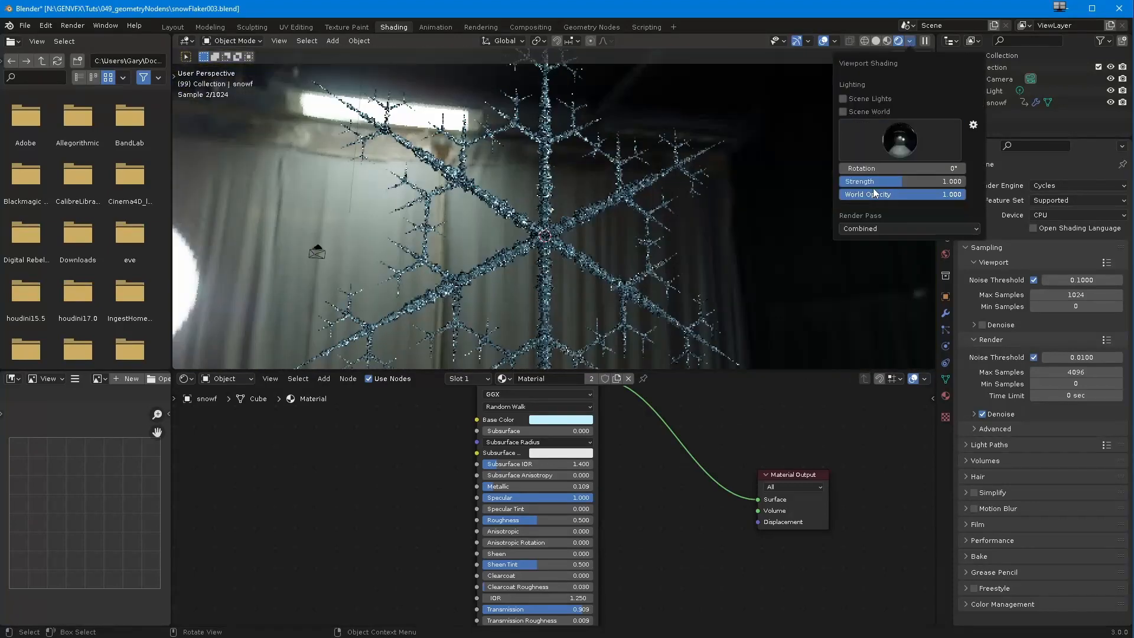
Step: Inspect the snowflake from several angles in the Cycles rendered preview and set the render device to GPU Compute
mouse_move(555, 295)
middle_down()
mouse_move(500, 310)
mouse_move(515, 314)
mouse_move(474, 283)
mouse_move(427, 282)
mouse_move(482, 303)
mouse_move(440, 348)
mouse_move(406, 336)
mouse_move(453, 338)
middle_up()
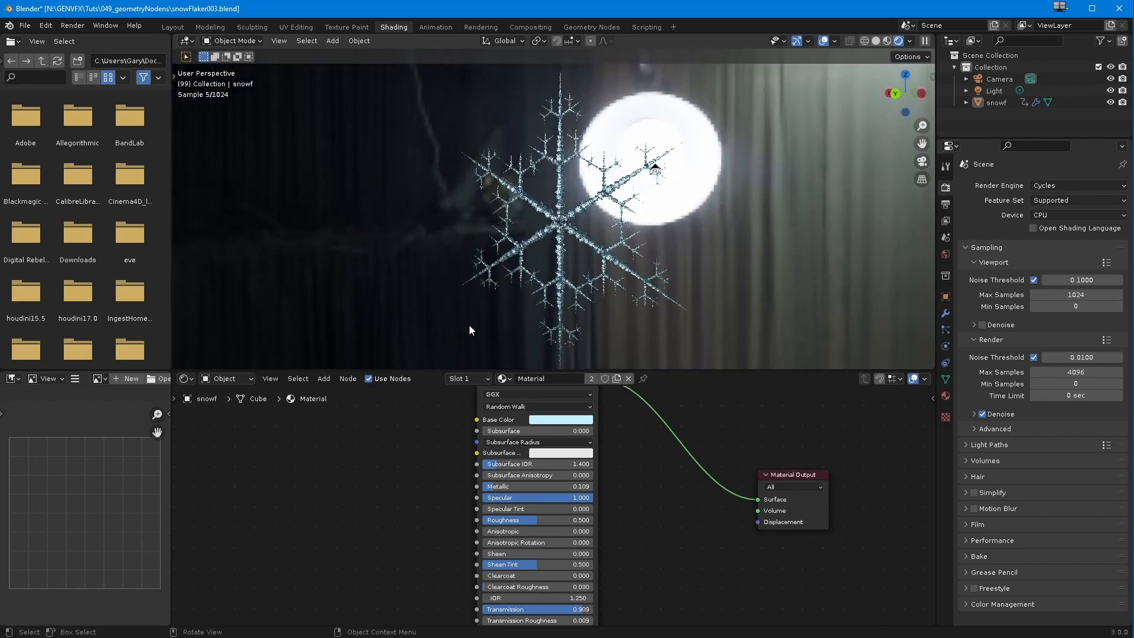
middle_drag(487, 302, 480, 335)
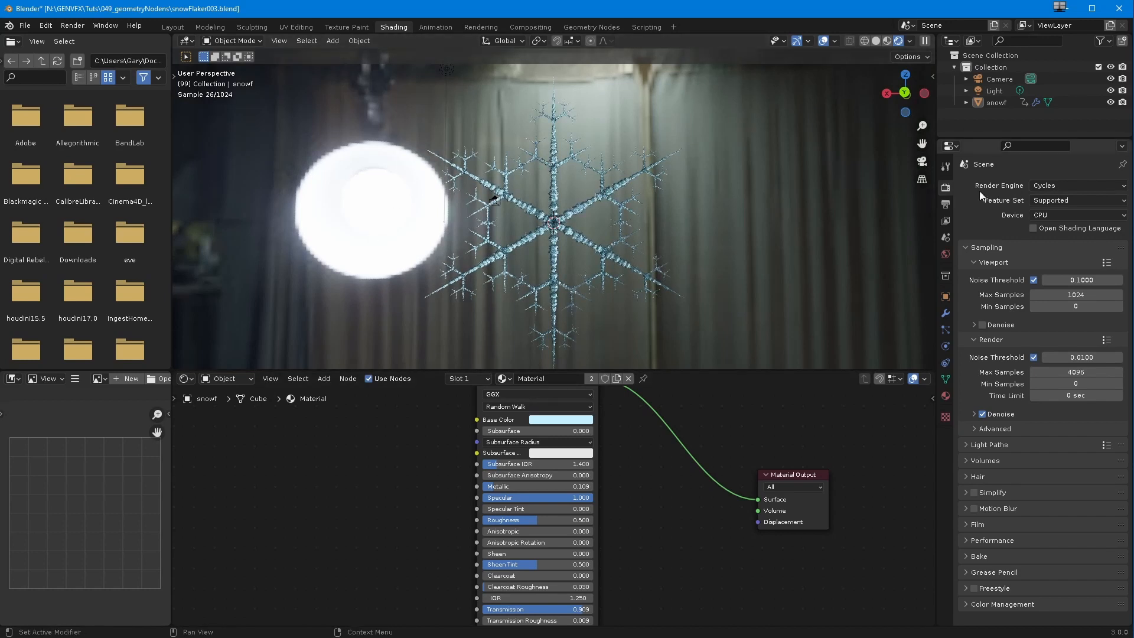
click(1035, 216)
click(1039, 236)
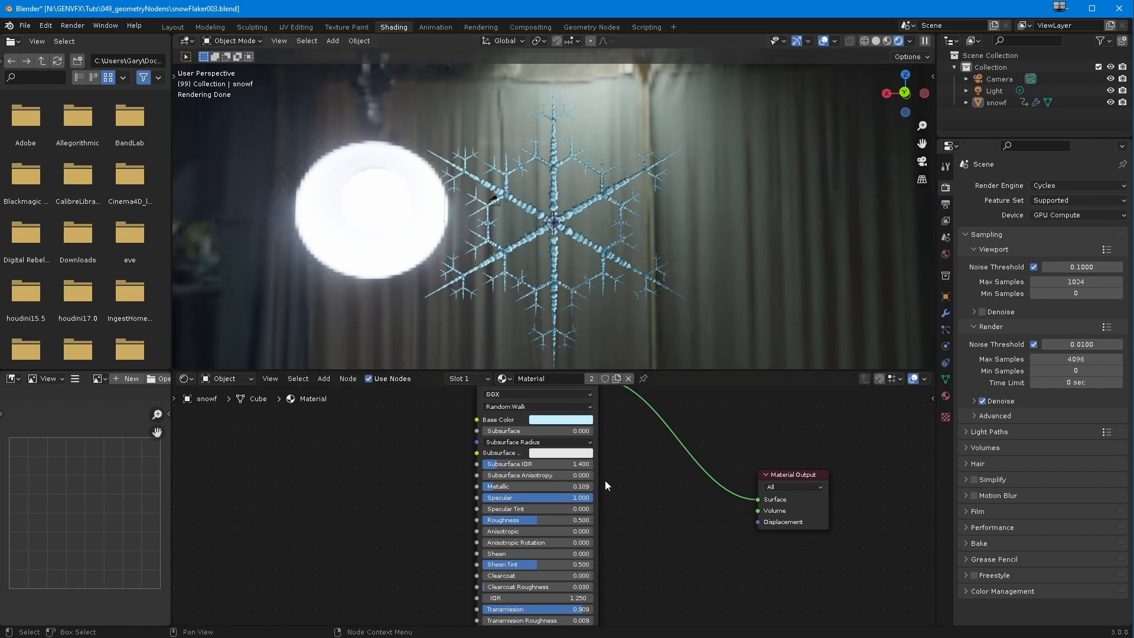
middle_drag(519, 253, 476, 277)
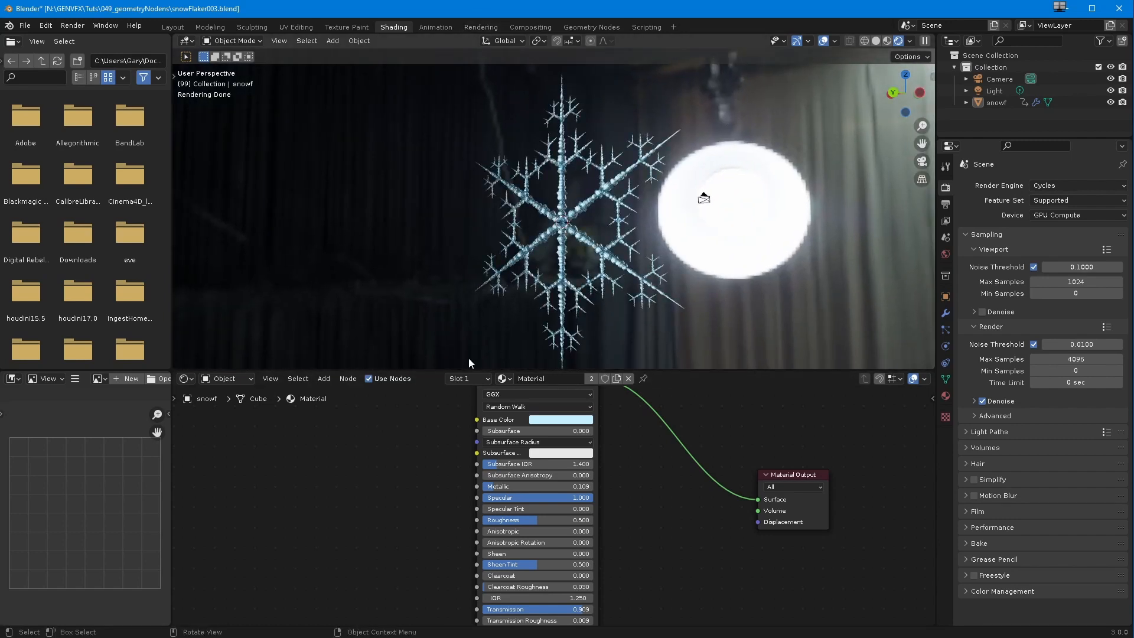
Step: Go to frame 54 in the Rendering workspace, render it and examine the rendered snowflake up close
click(478, 27)
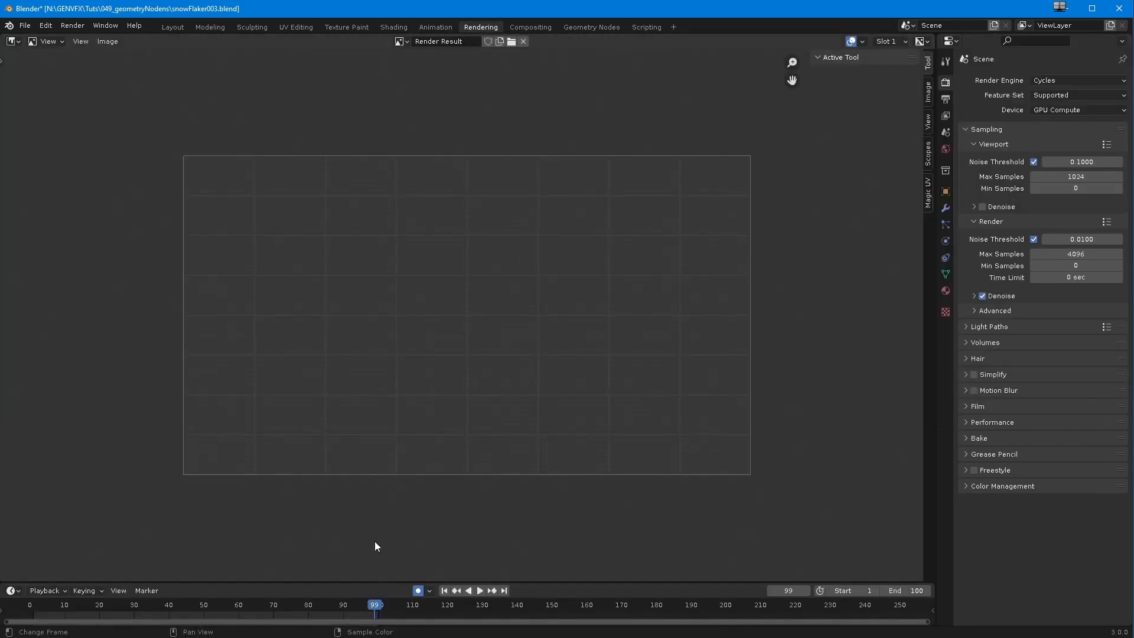
key(Escape)
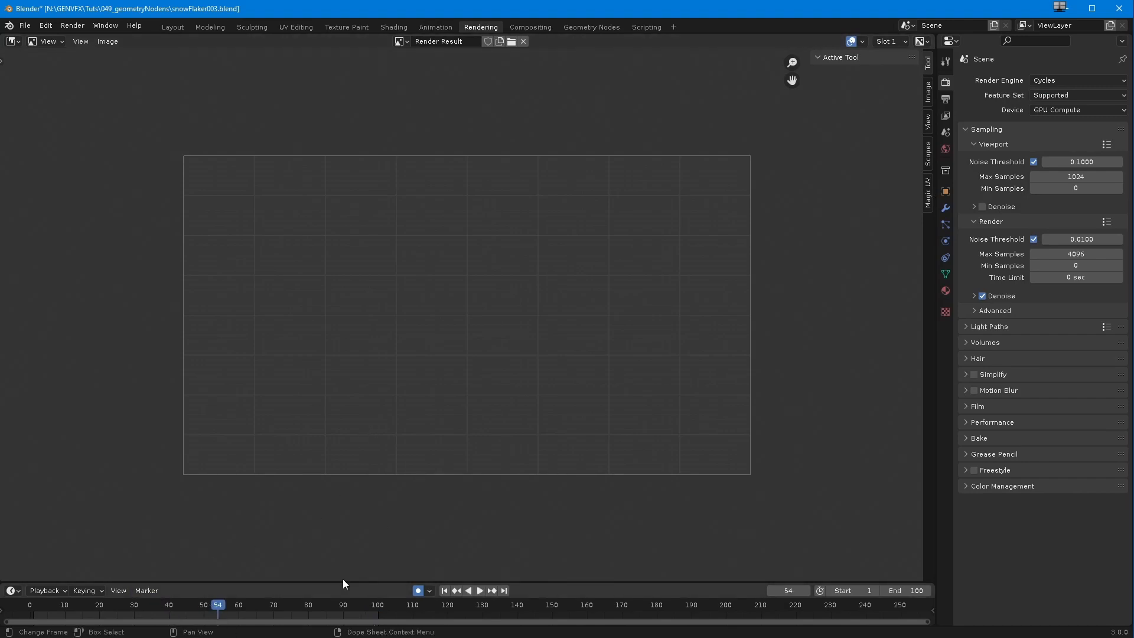
key(F12)
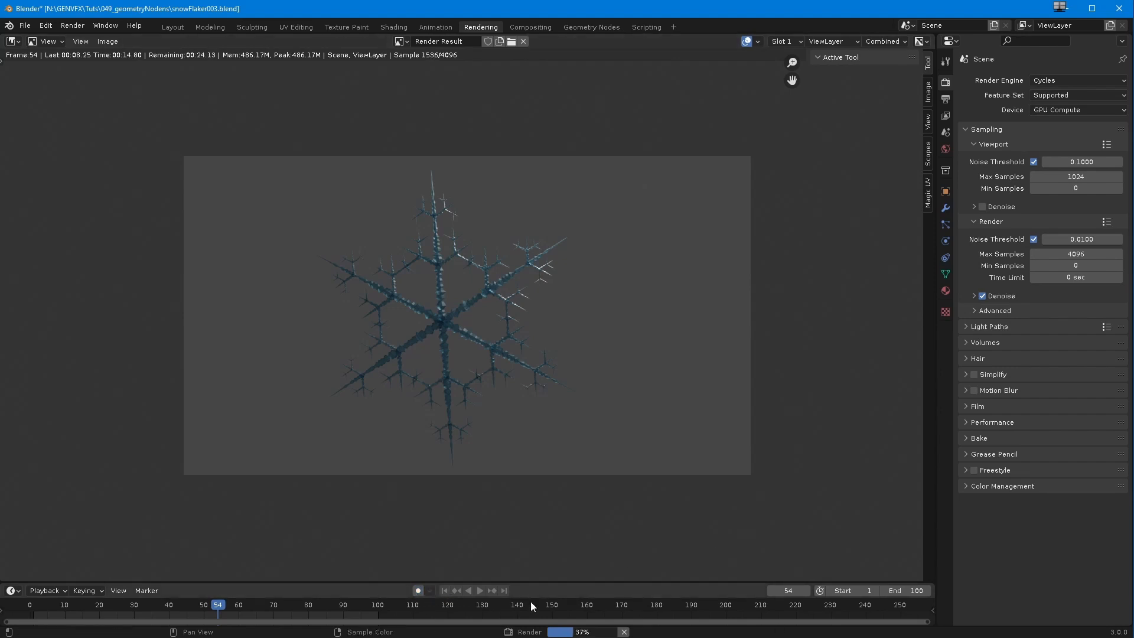
scroll(420, 464, up, 5)
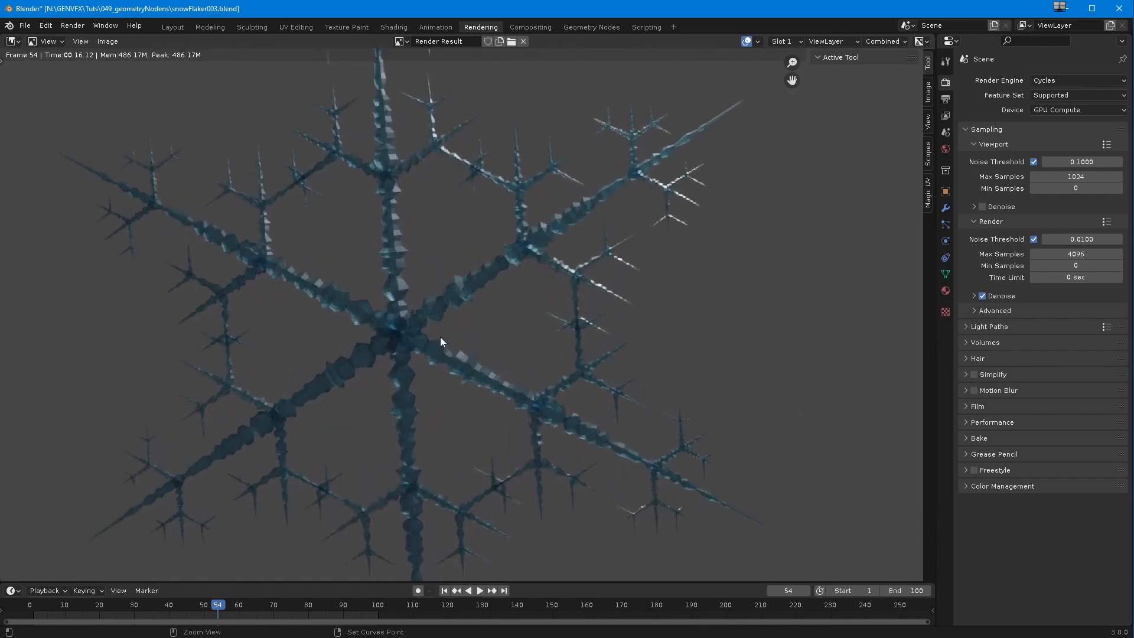
scroll(441, 325, down, 5)
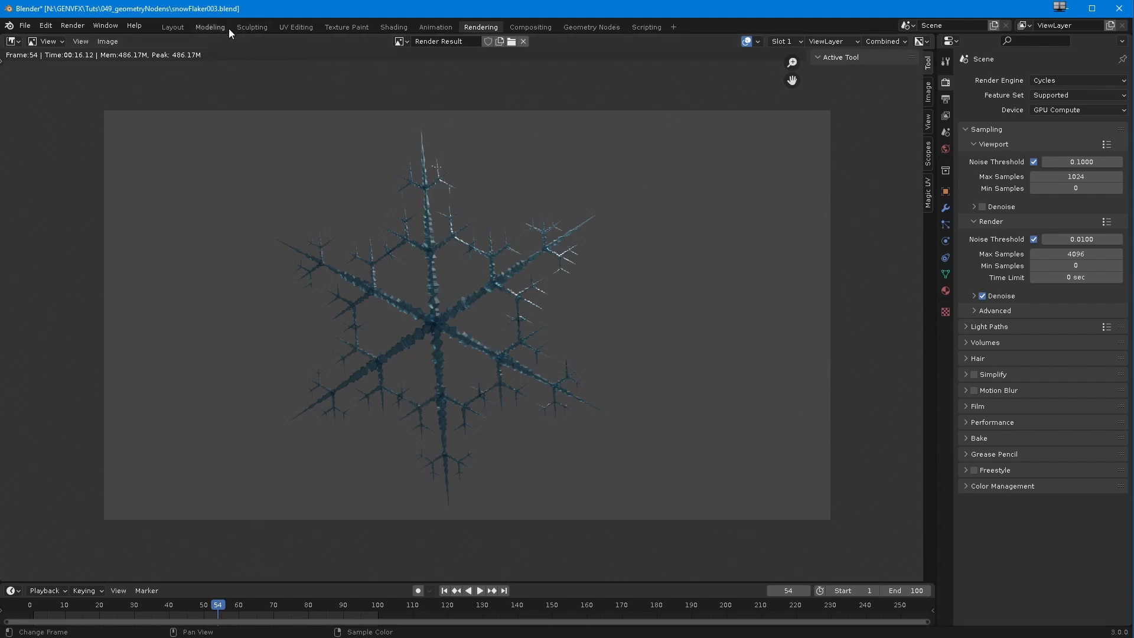
Step: View the snowflake through the camera with material preview shading in the Animation workspace and compare it with the rendered image
click(435, 27)
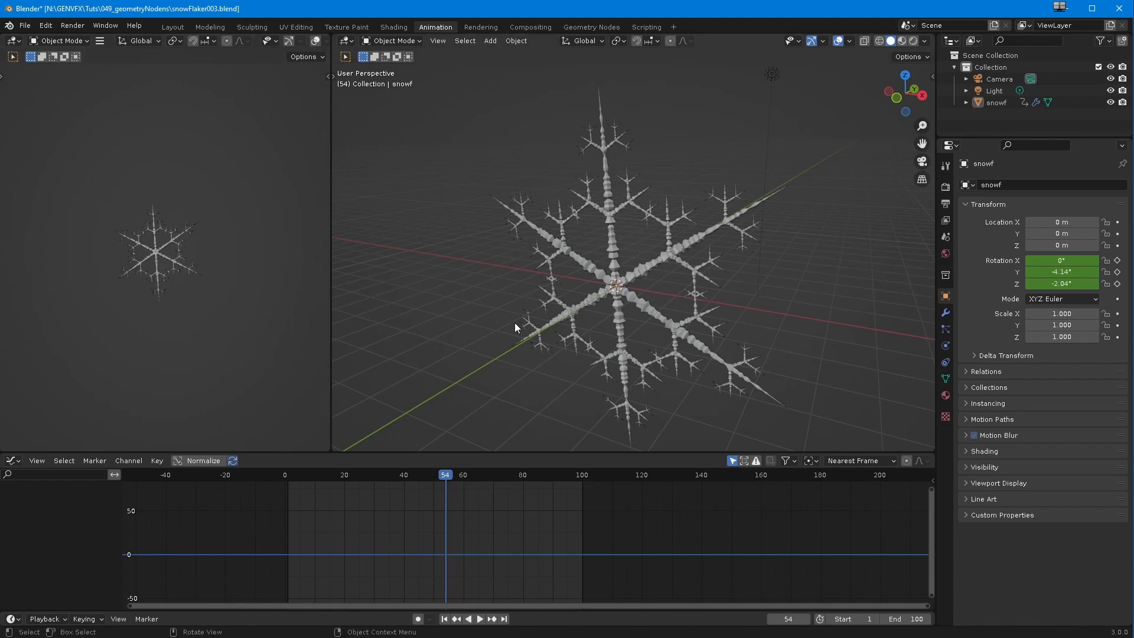
key(KP_0)
ctrl+middle_drag(504, 340, 527, 267)
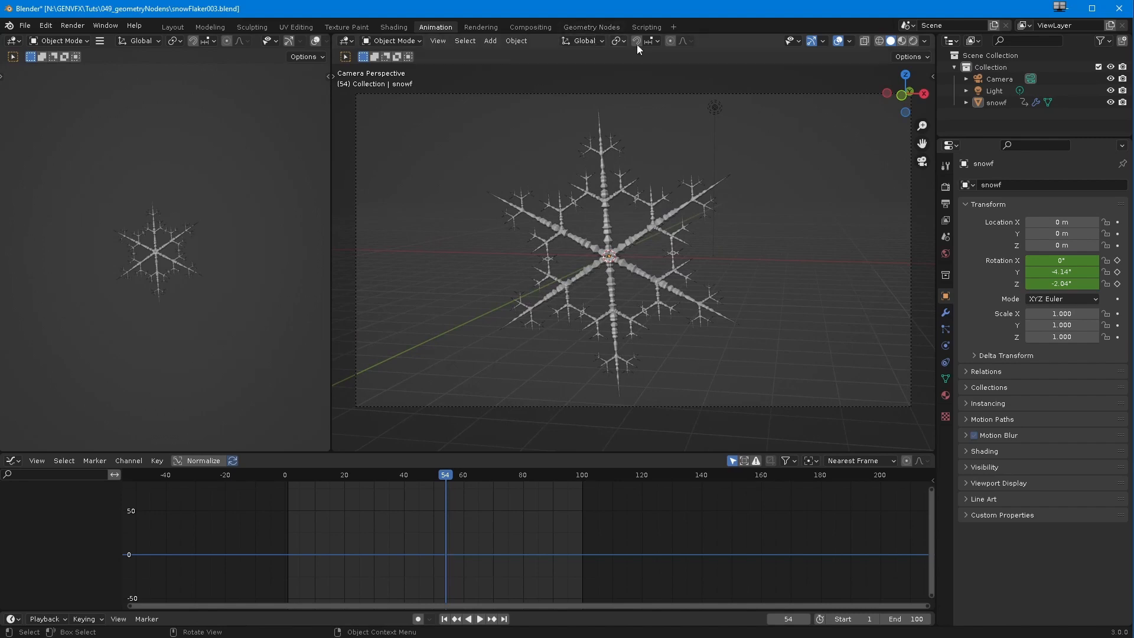
click(902, 40)
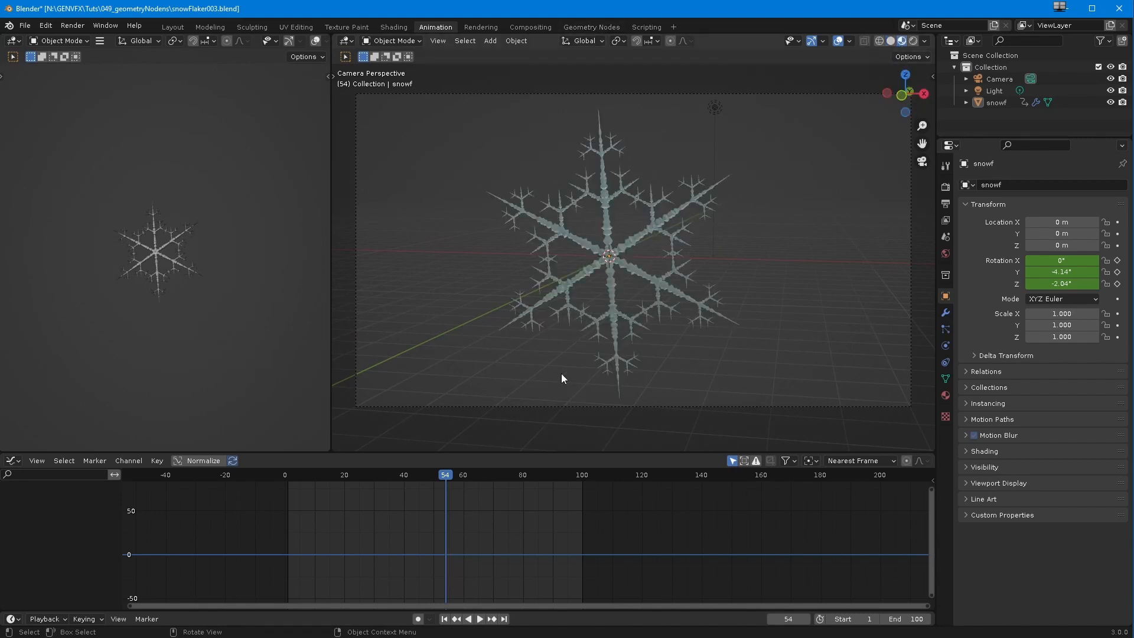
click(477, 27)
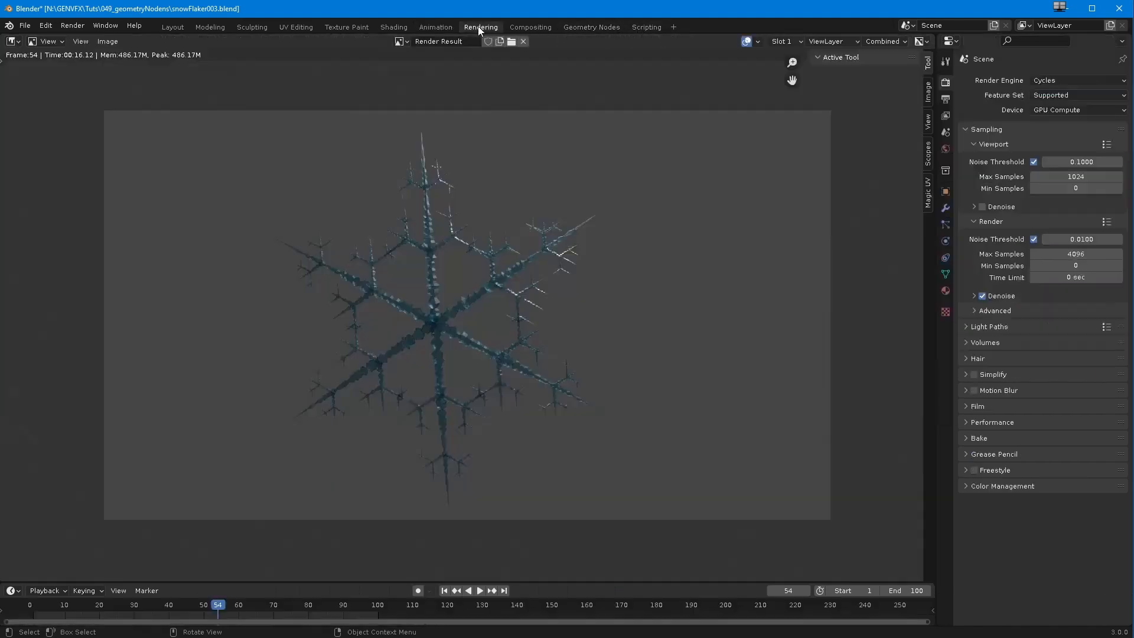
Step: Return to the Shading workspace, lighten the Principled BSDF's base color to near white and check the snowflake in the camera view
click(395, 25)
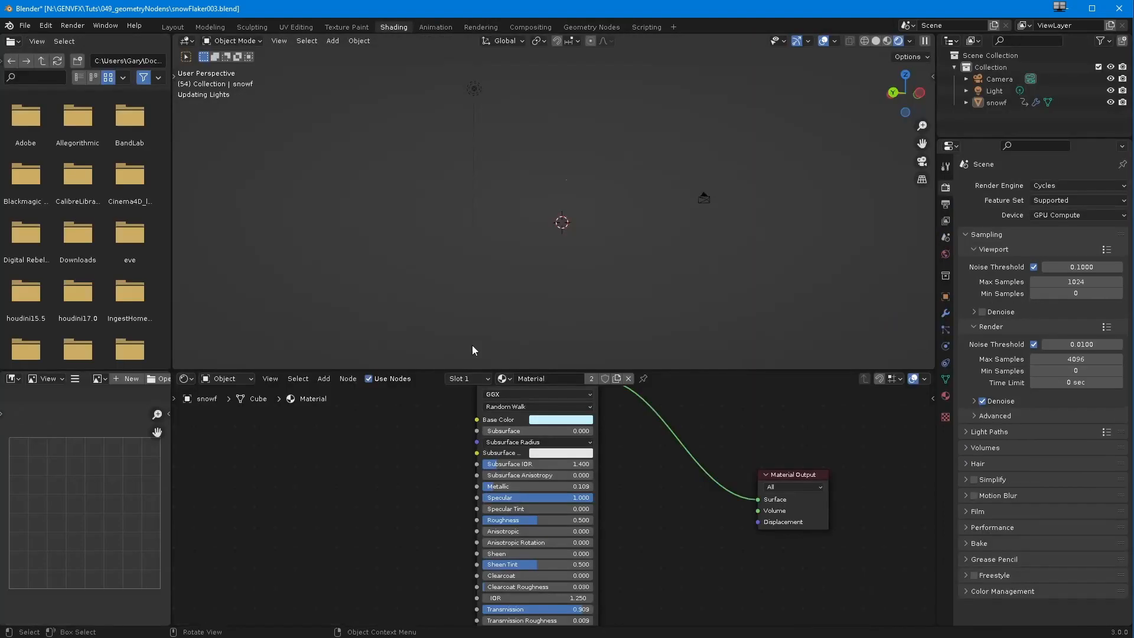
middle_drag(424, 282, 499, 280)
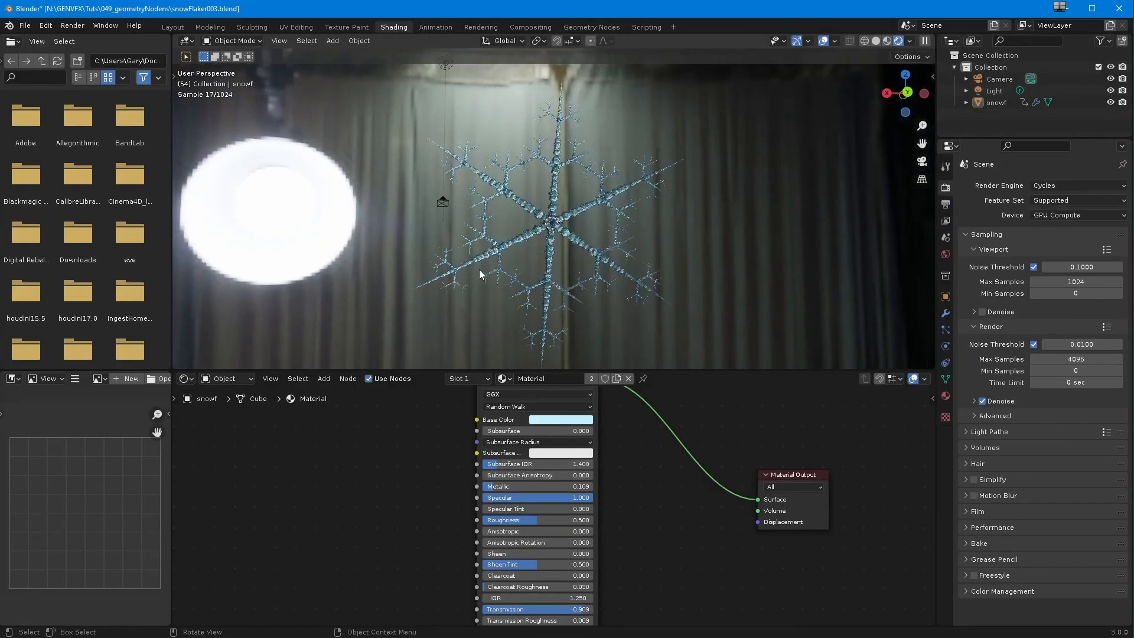
click(543, 420)
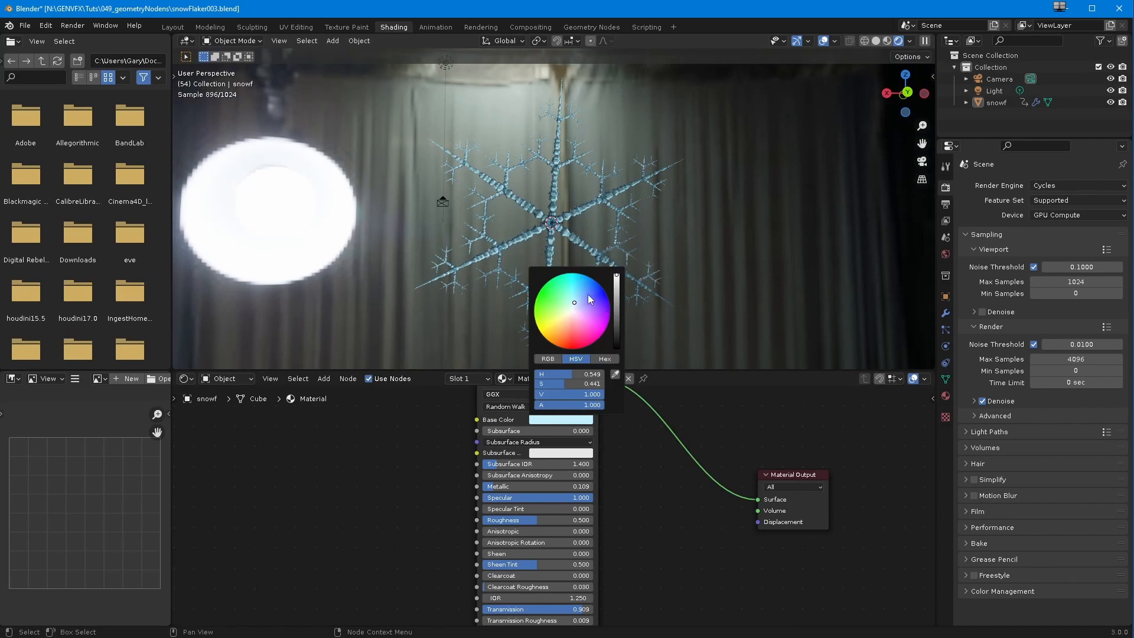
drag(575, 304, 572, 312)
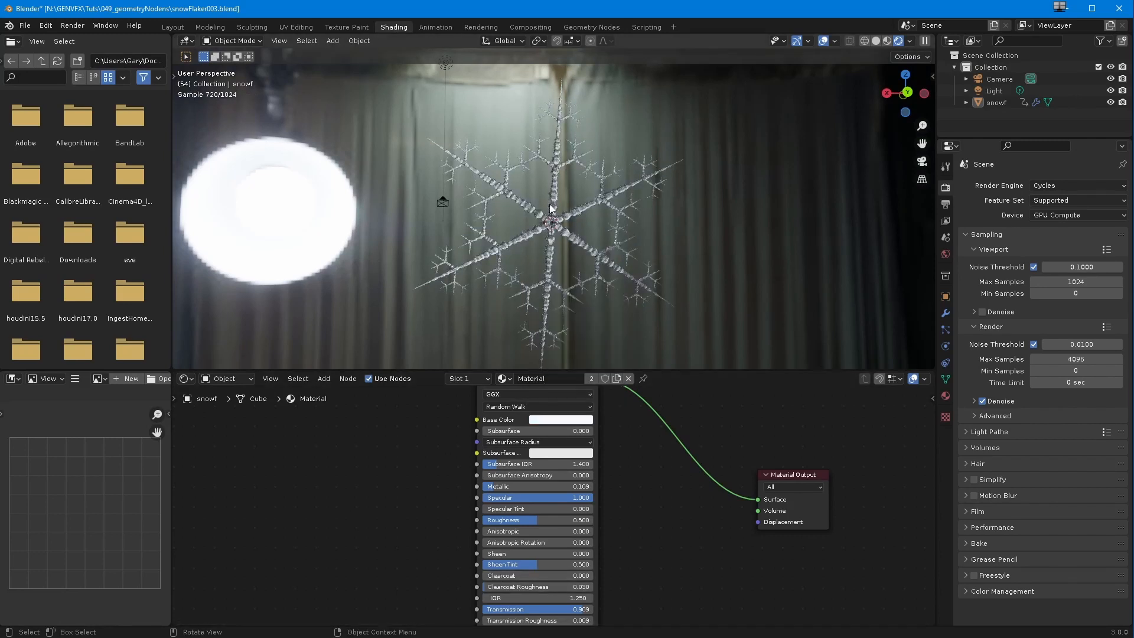
click(435, 28)
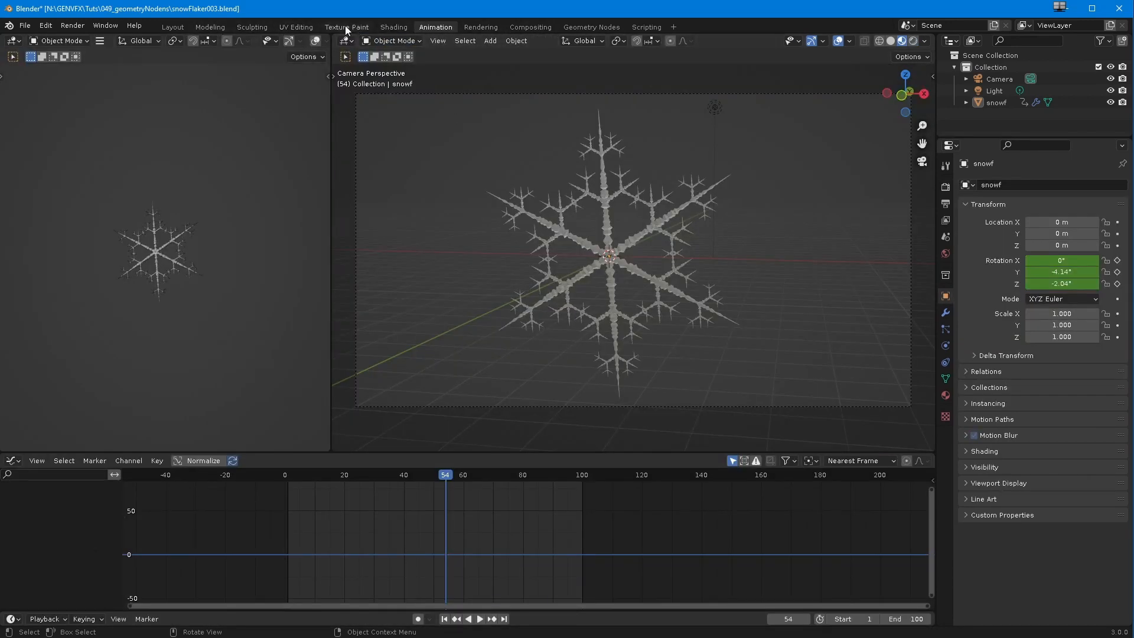
Step: Enlarge the Shading workspace's 3D viewport, show the snowflake in material preview and play its growth animation
click(403, 26)
drag(442, 371, 443, 527)
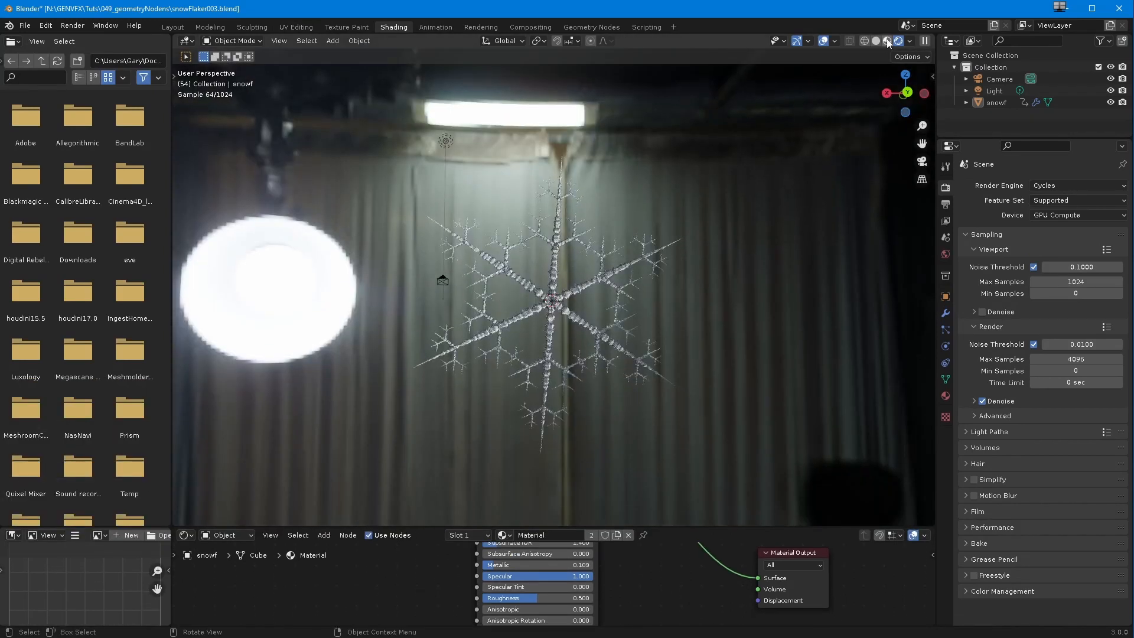
click(887, 41)
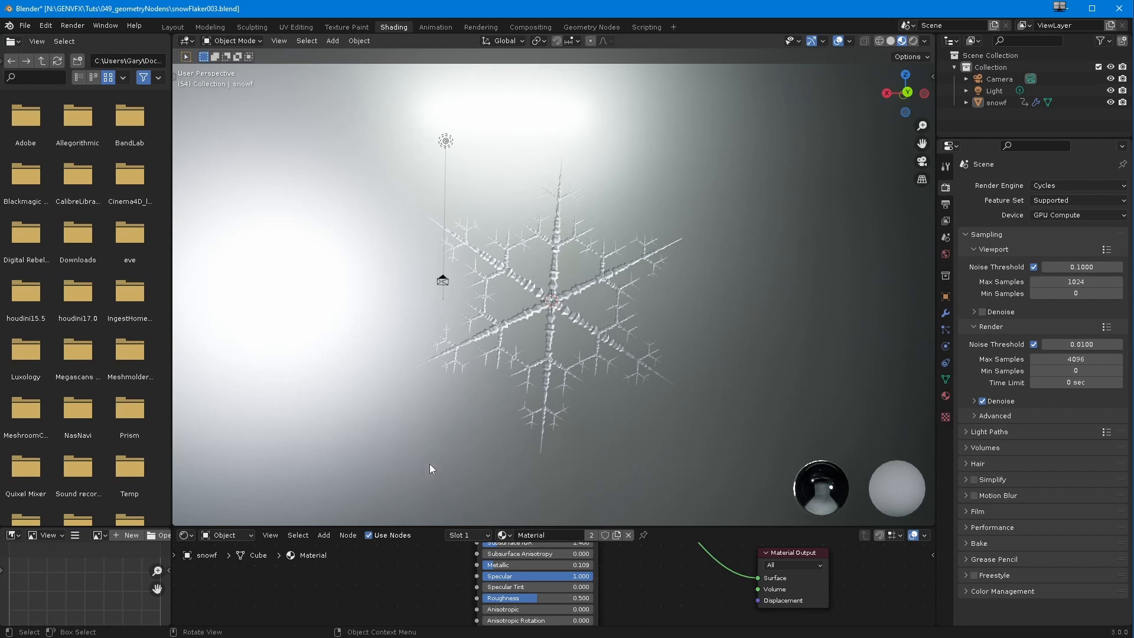
key(space)
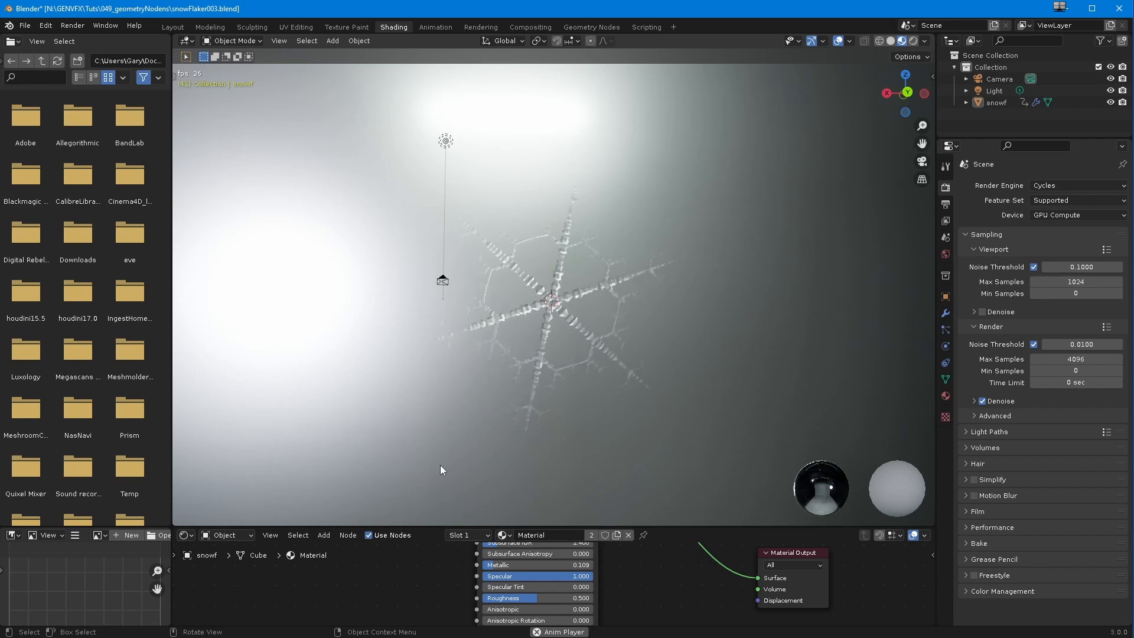
Step: Change the Principled BSDF's base color to a vivid blue and inspect the animated snowflake closer from another angle
scroll(436, 614, down, 4)
middle_drag(446, 587, 501, 578)
click(526, 595)
drag(544, 522, 544, 498)
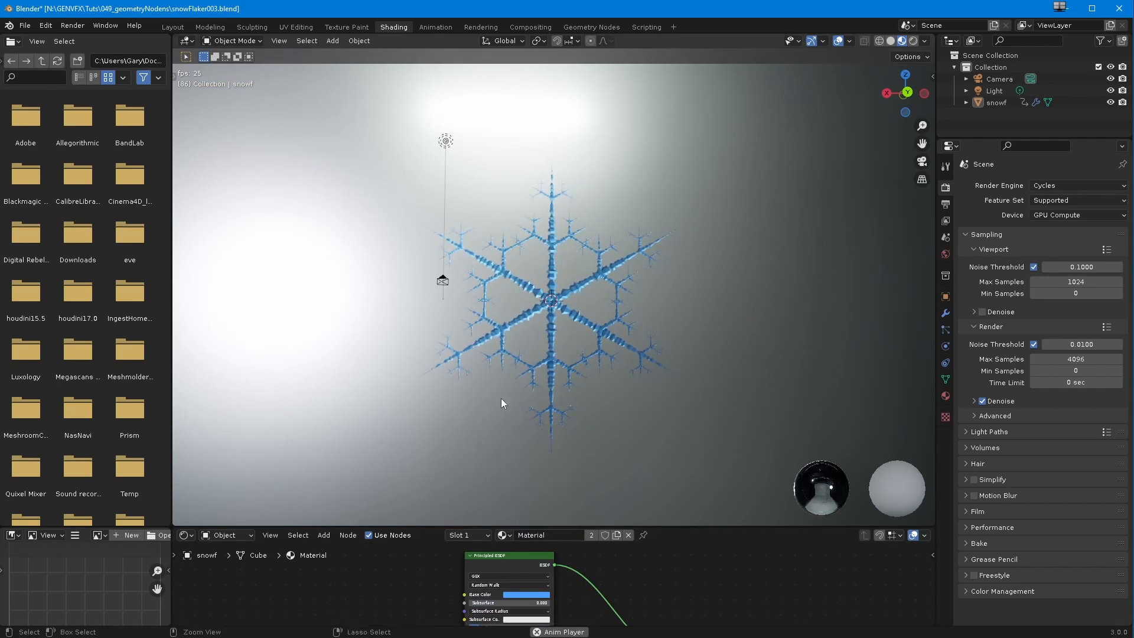
scroll(487, 416, up, 2)
middle_drag(487, 415, 458, 423)
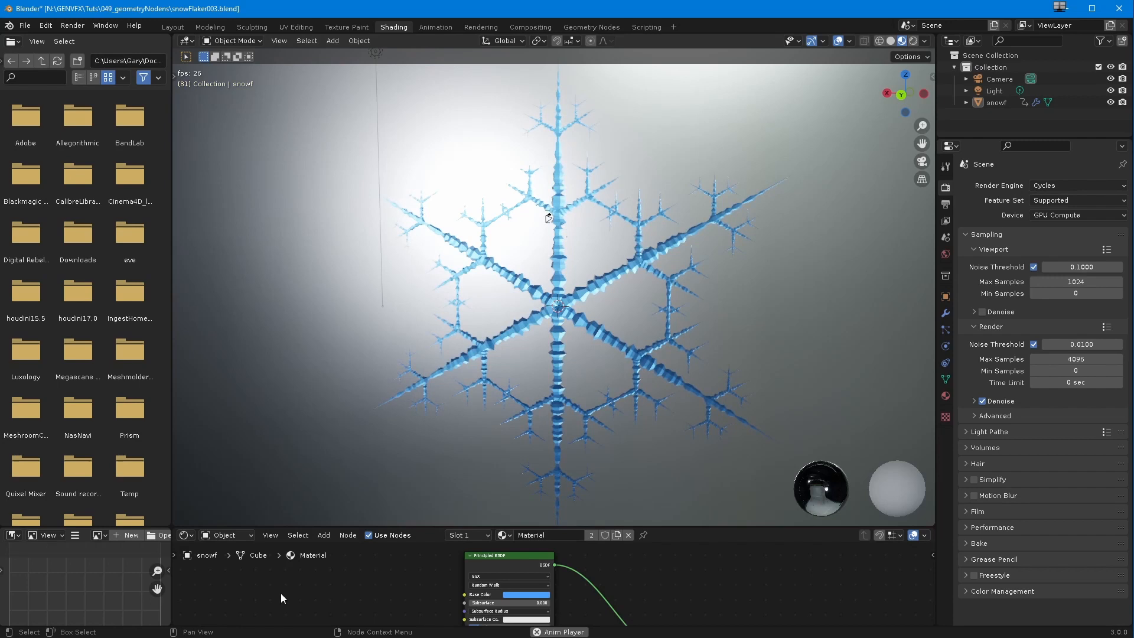